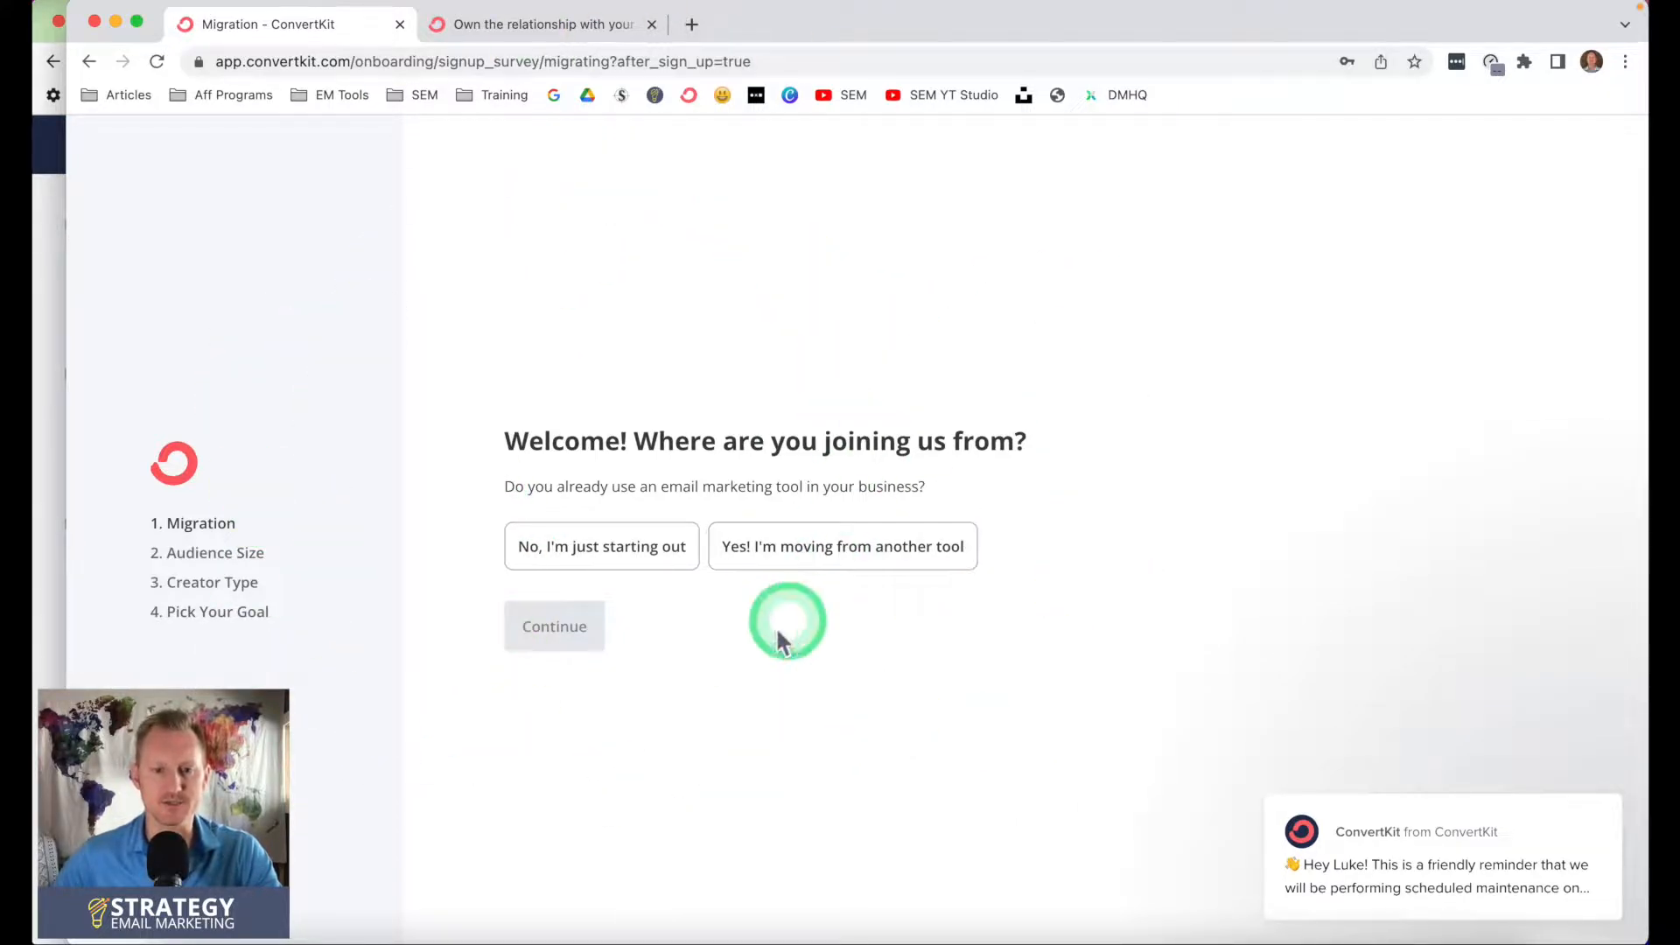
Answer the onboarding survey as just starting out, with an audience size of 1 to 1,000
{"action": "left_click", "coordinate": [610, 565]}
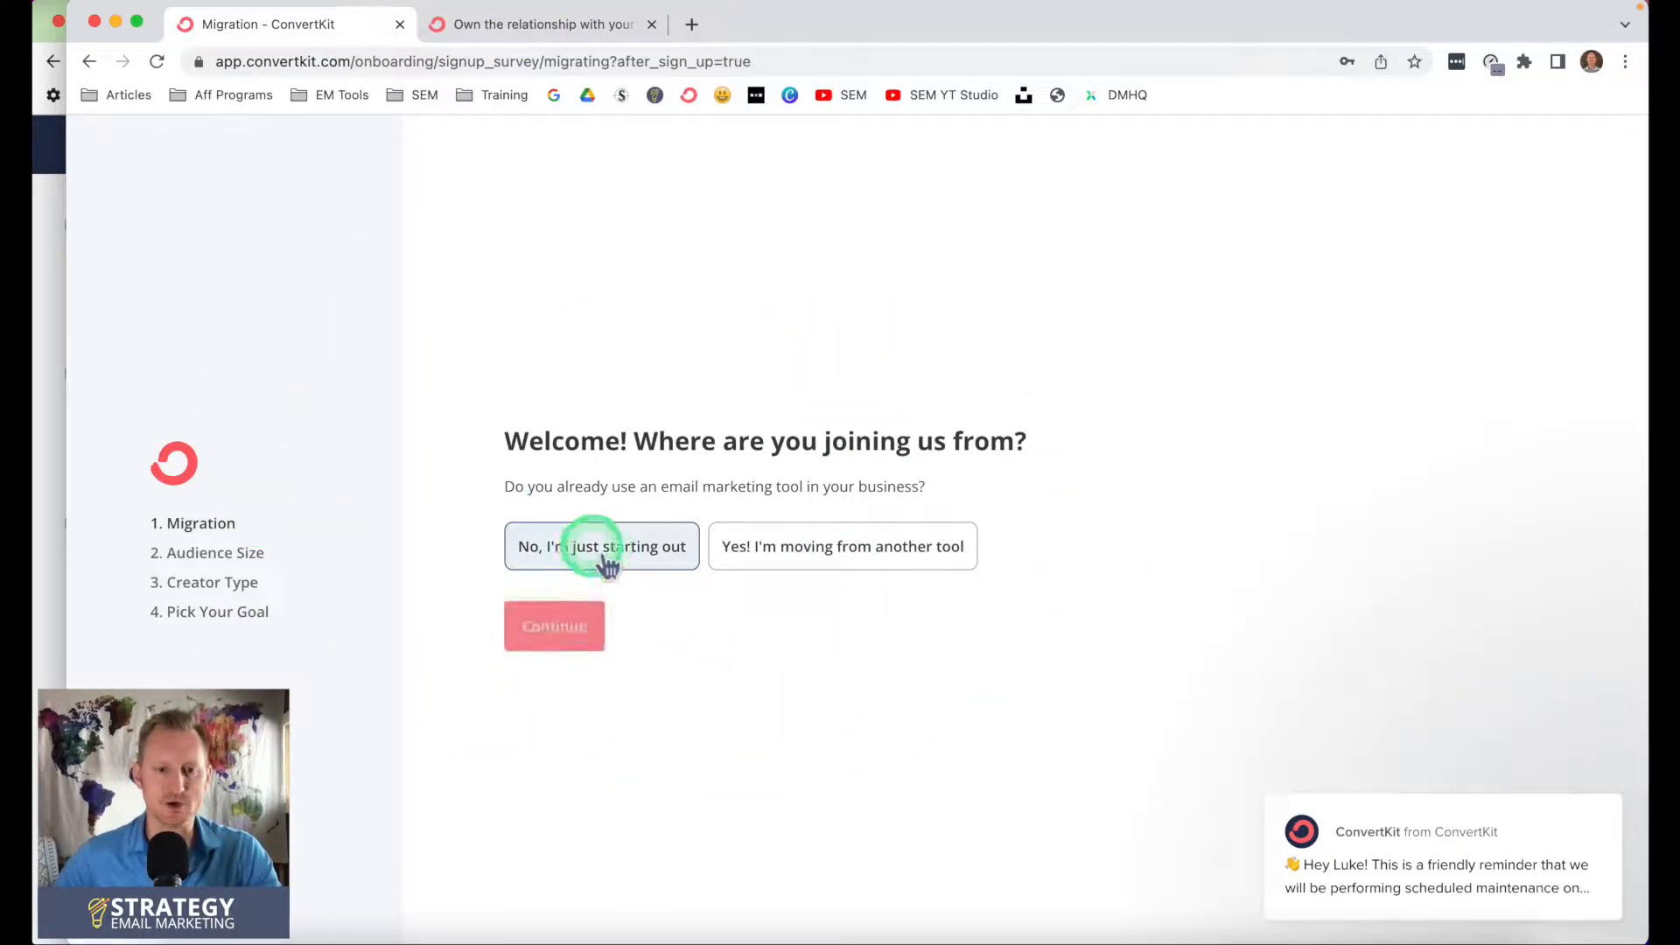
{"action": "left_click", "coordinate": [554, 627]}
{"action": "left_click", "coordinate": [573, 535]}
{"action": "left_click", "coordinate": [648, 667]}
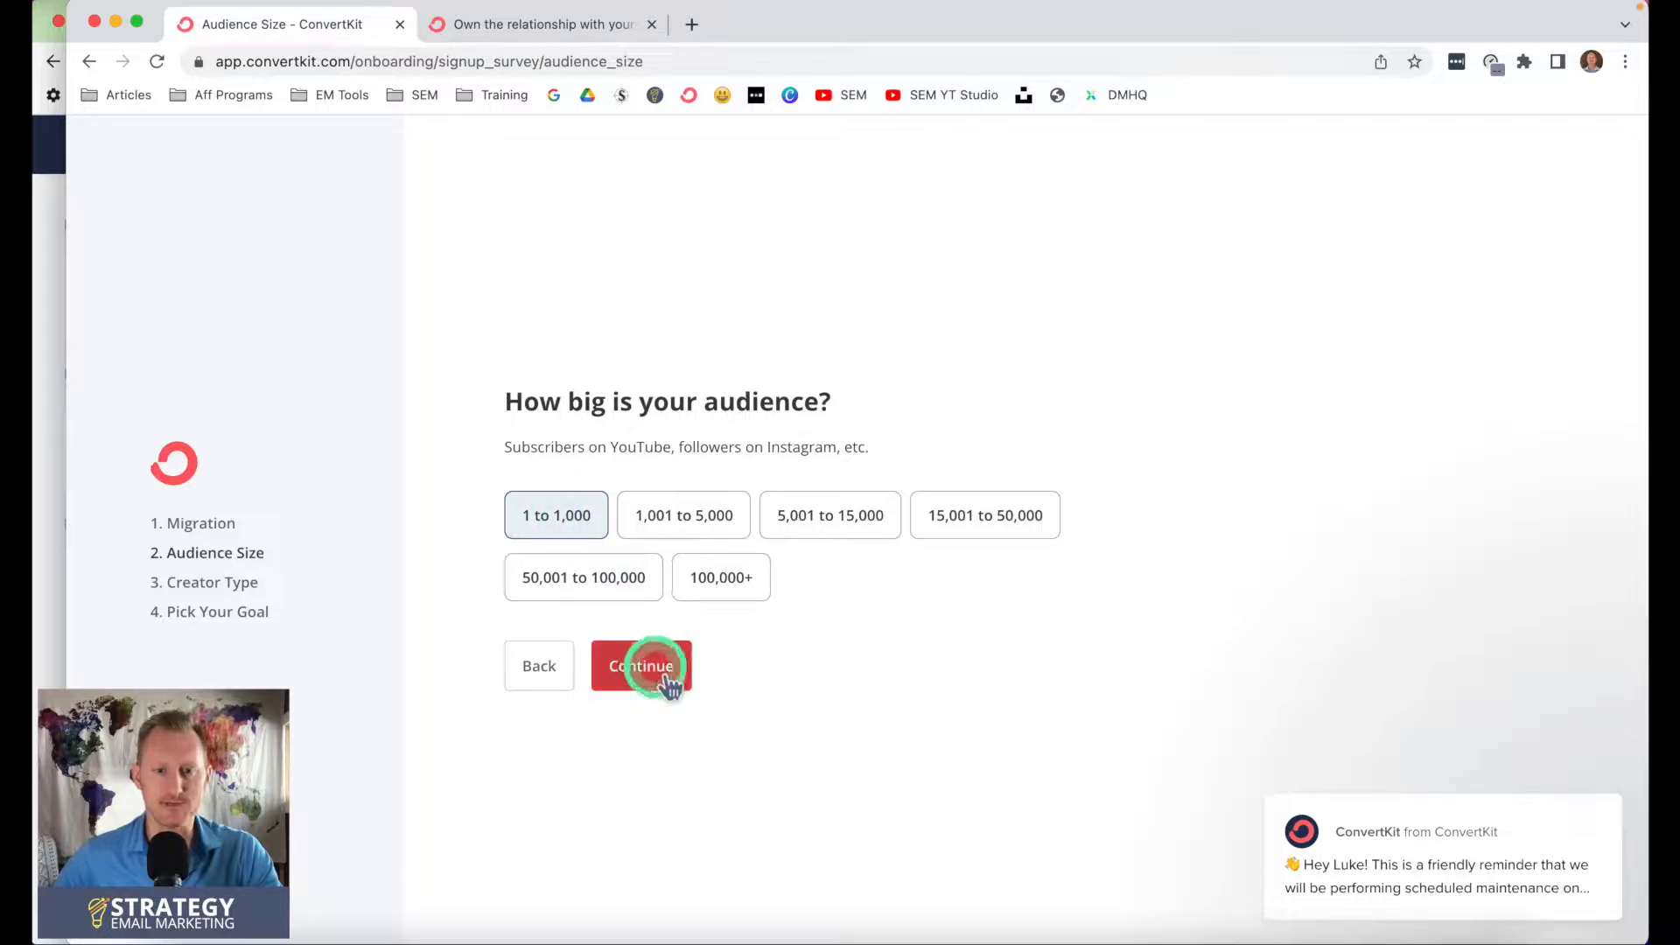
Choose Marketer and YouTuber as the creator types and continue the survey
{"action": "left_click", "coordinate": [648, 595]}
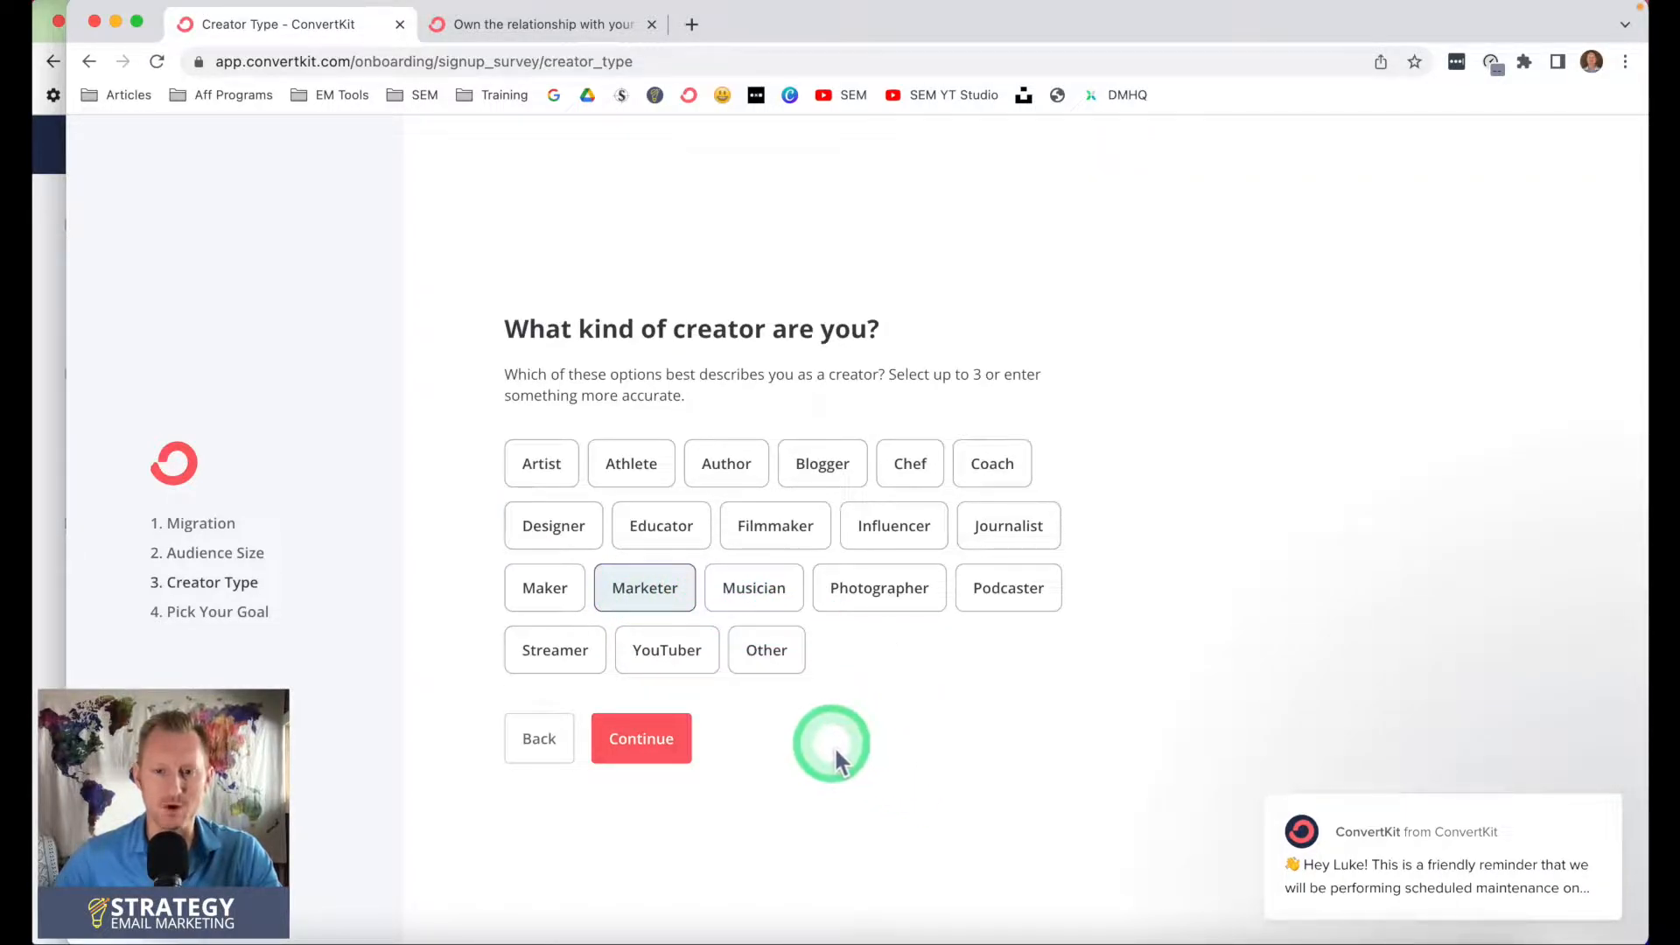
{"action": "left_click", "coordinate": [660, 667]}
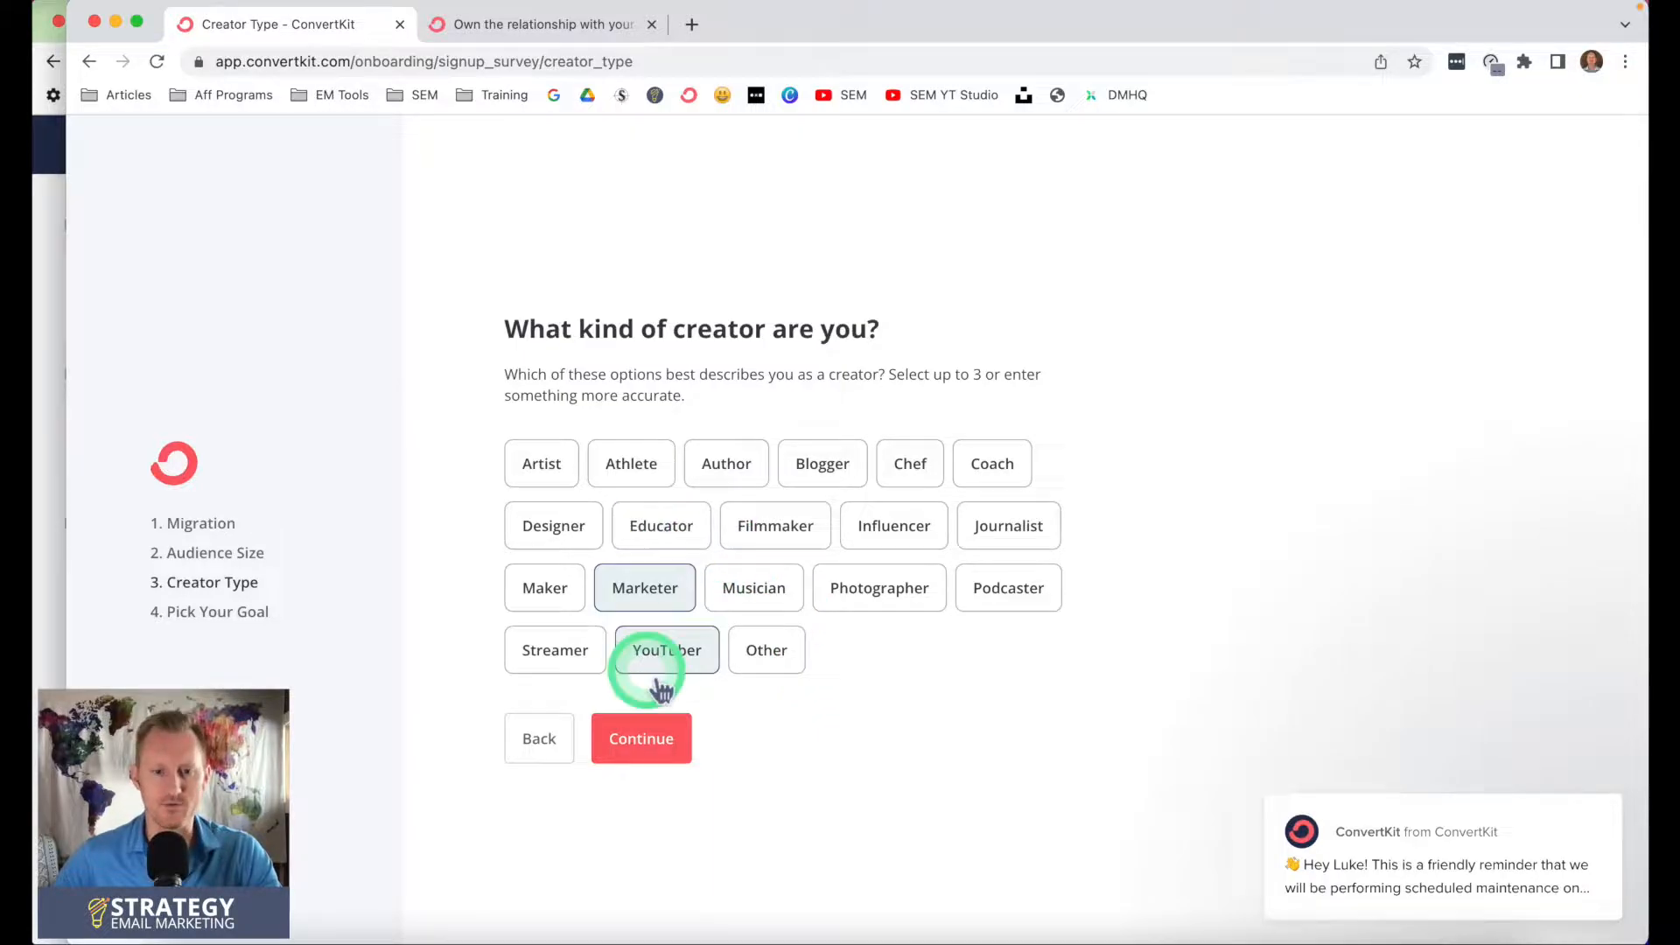
{"action": "left_click", "coordinate": [646, 740]}
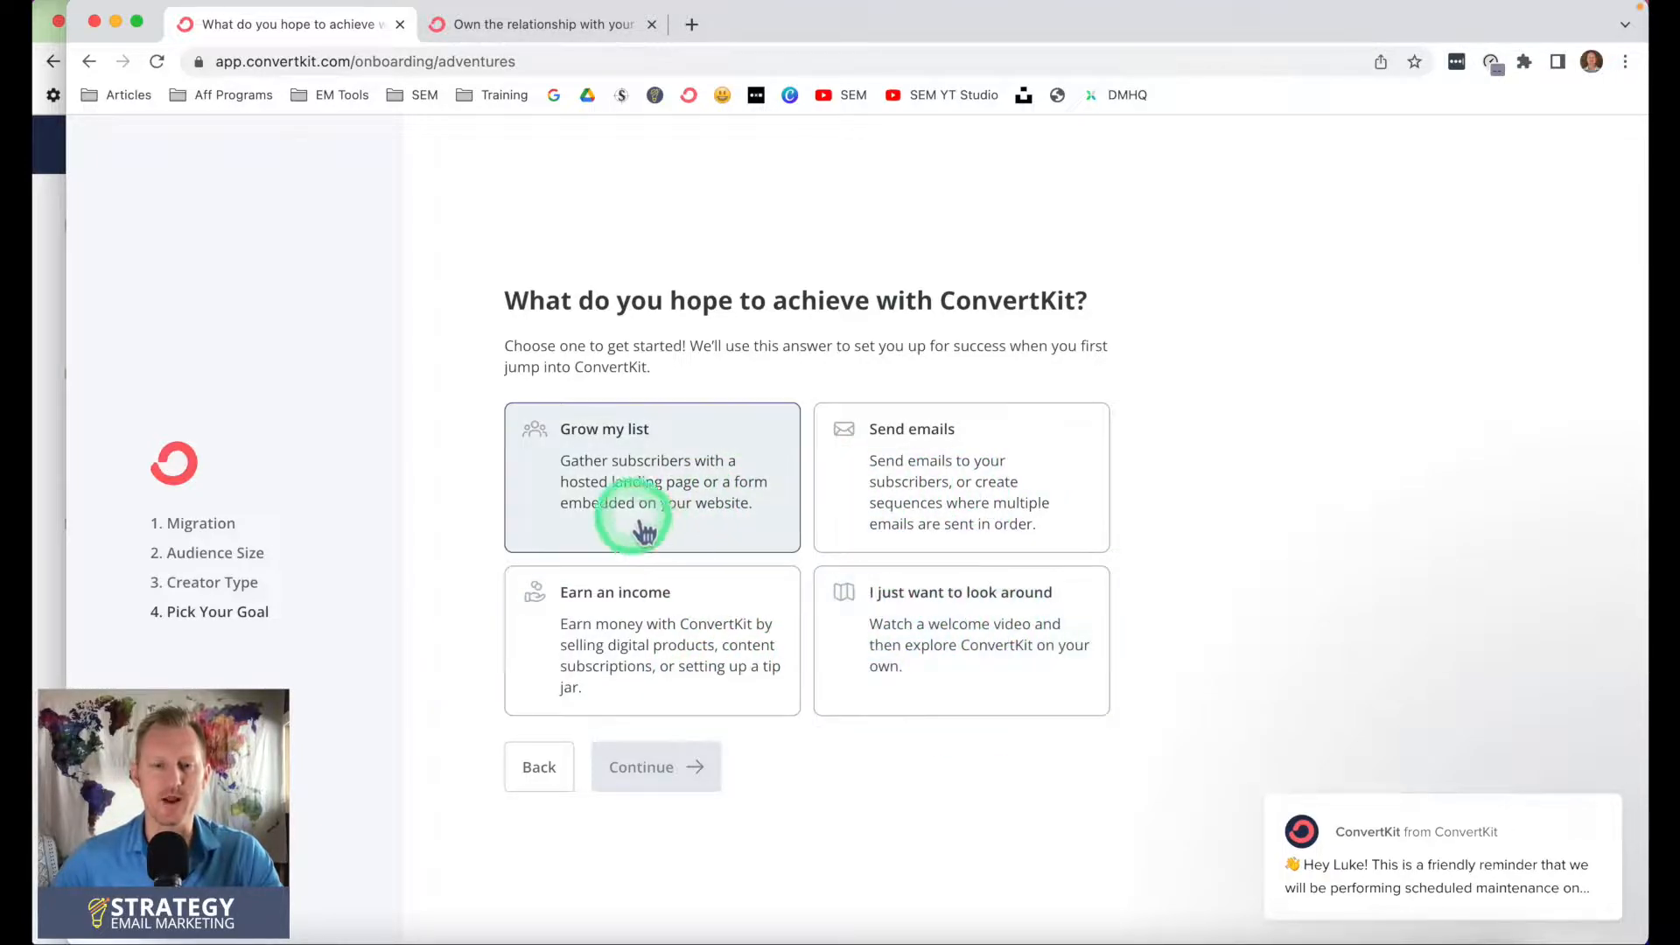
Pick Earn an income as the goal, finish the survey and dismiss the welcome video on the dashboard
{"action": "left_click", "coordinate": [692, 516]}
{"action": "left_click", "coordinate": [669, 623]}
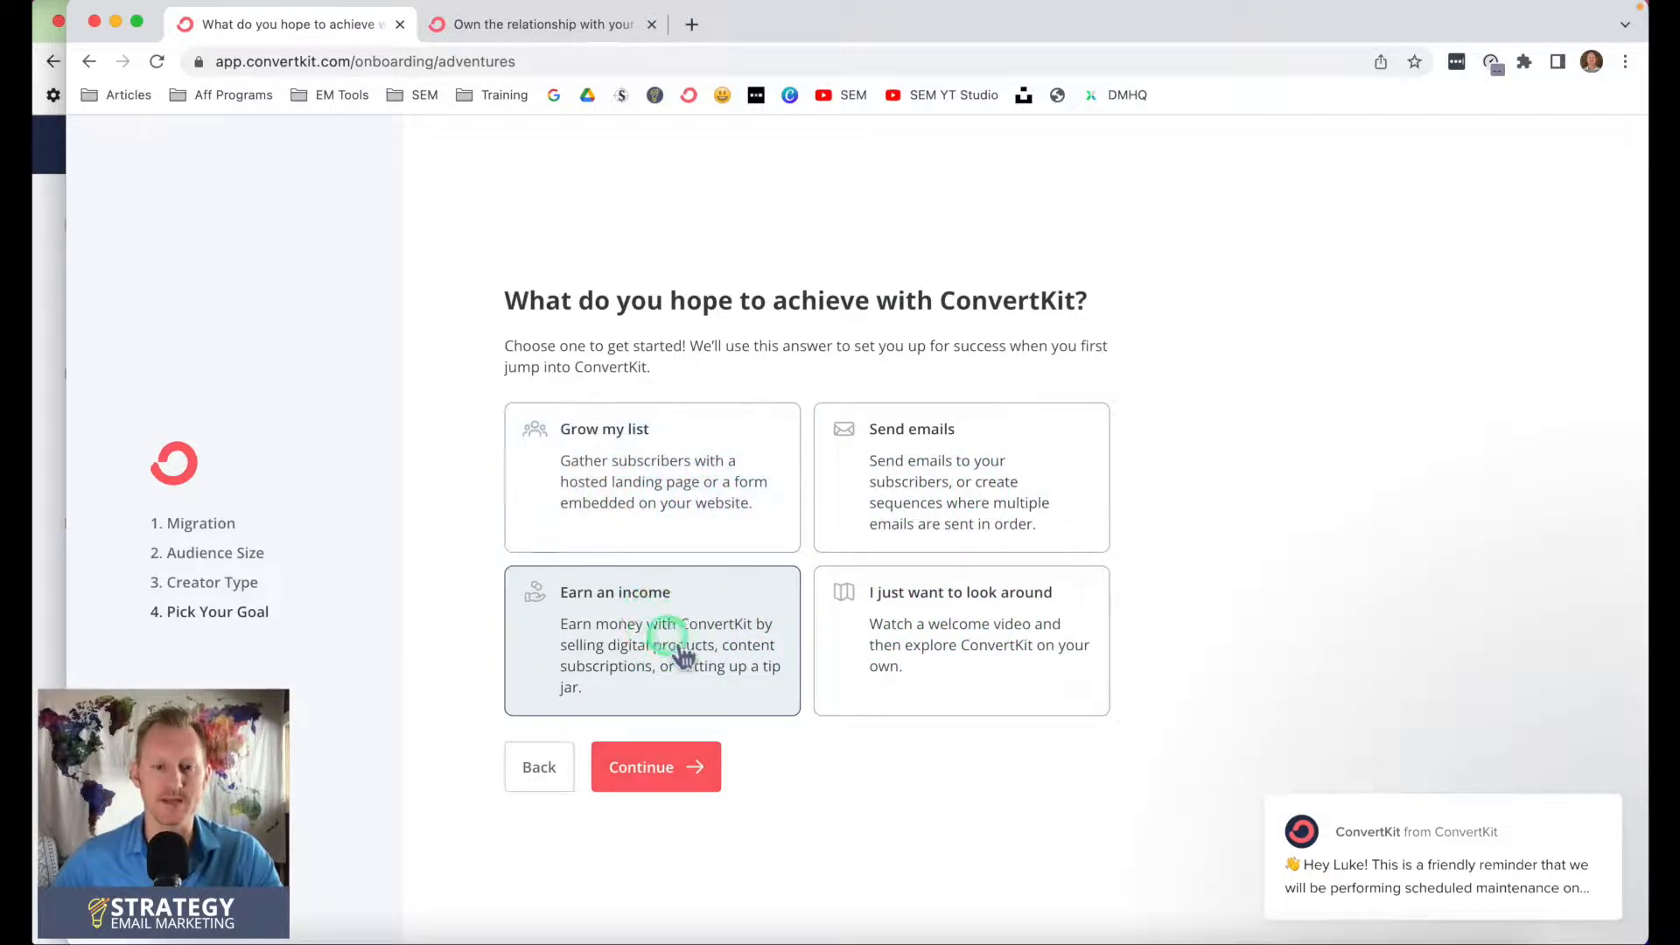
{"action": "left_click", "coordinate": [690, 783]}
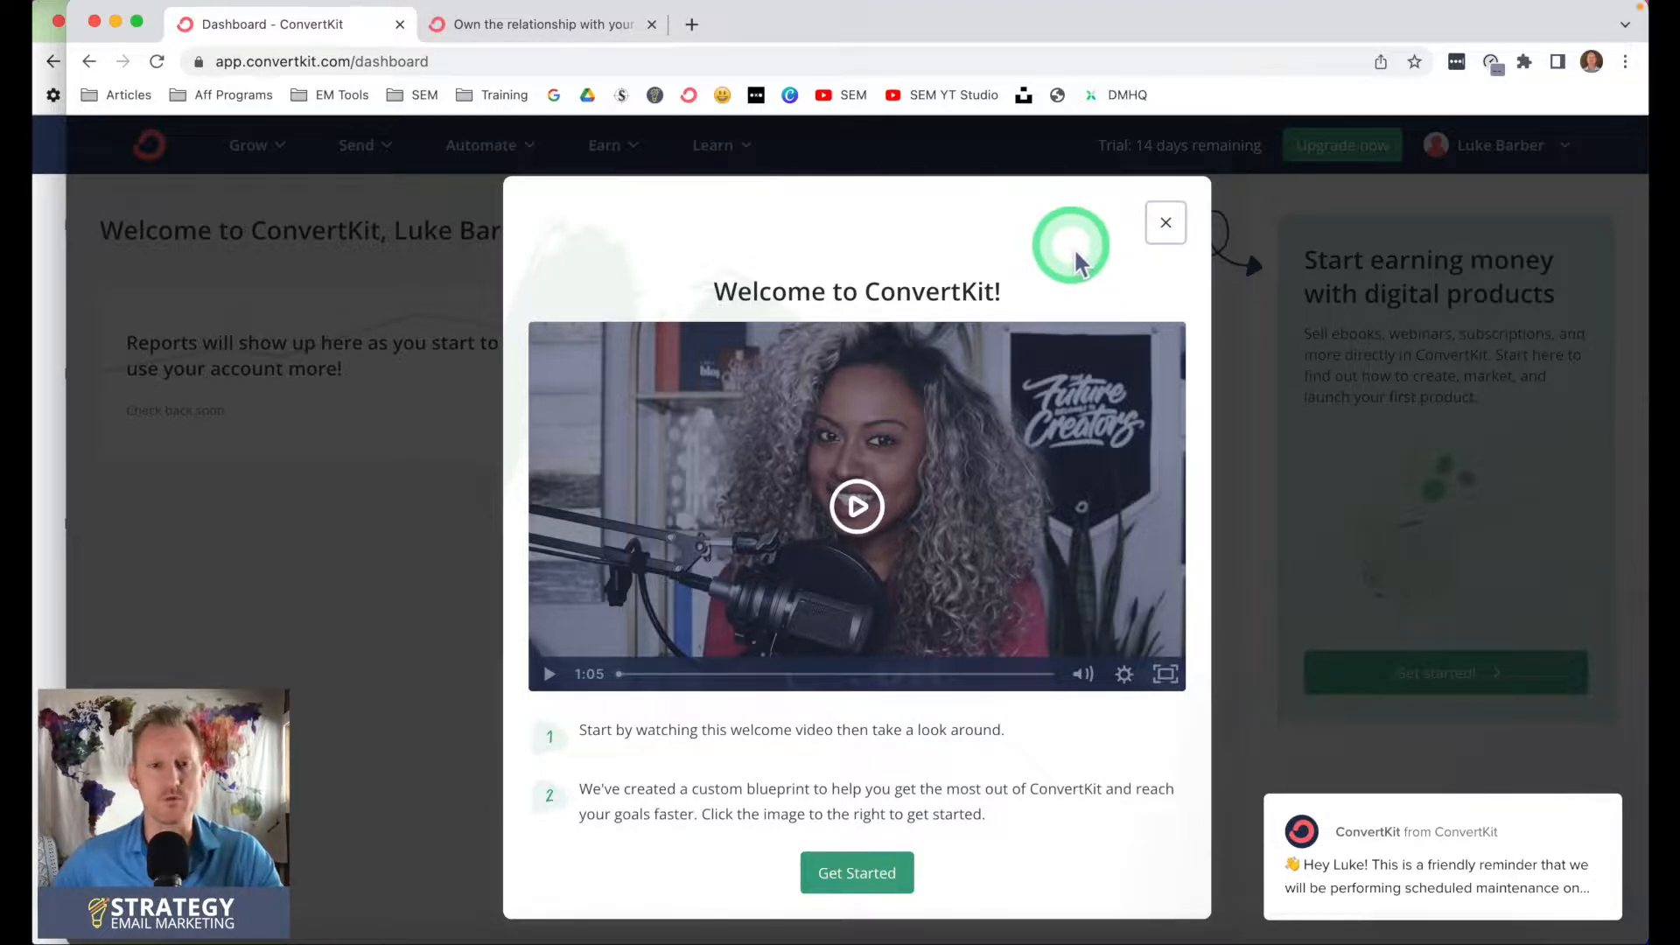
{"action": "left_click", "coordinate": [1166, 224]}
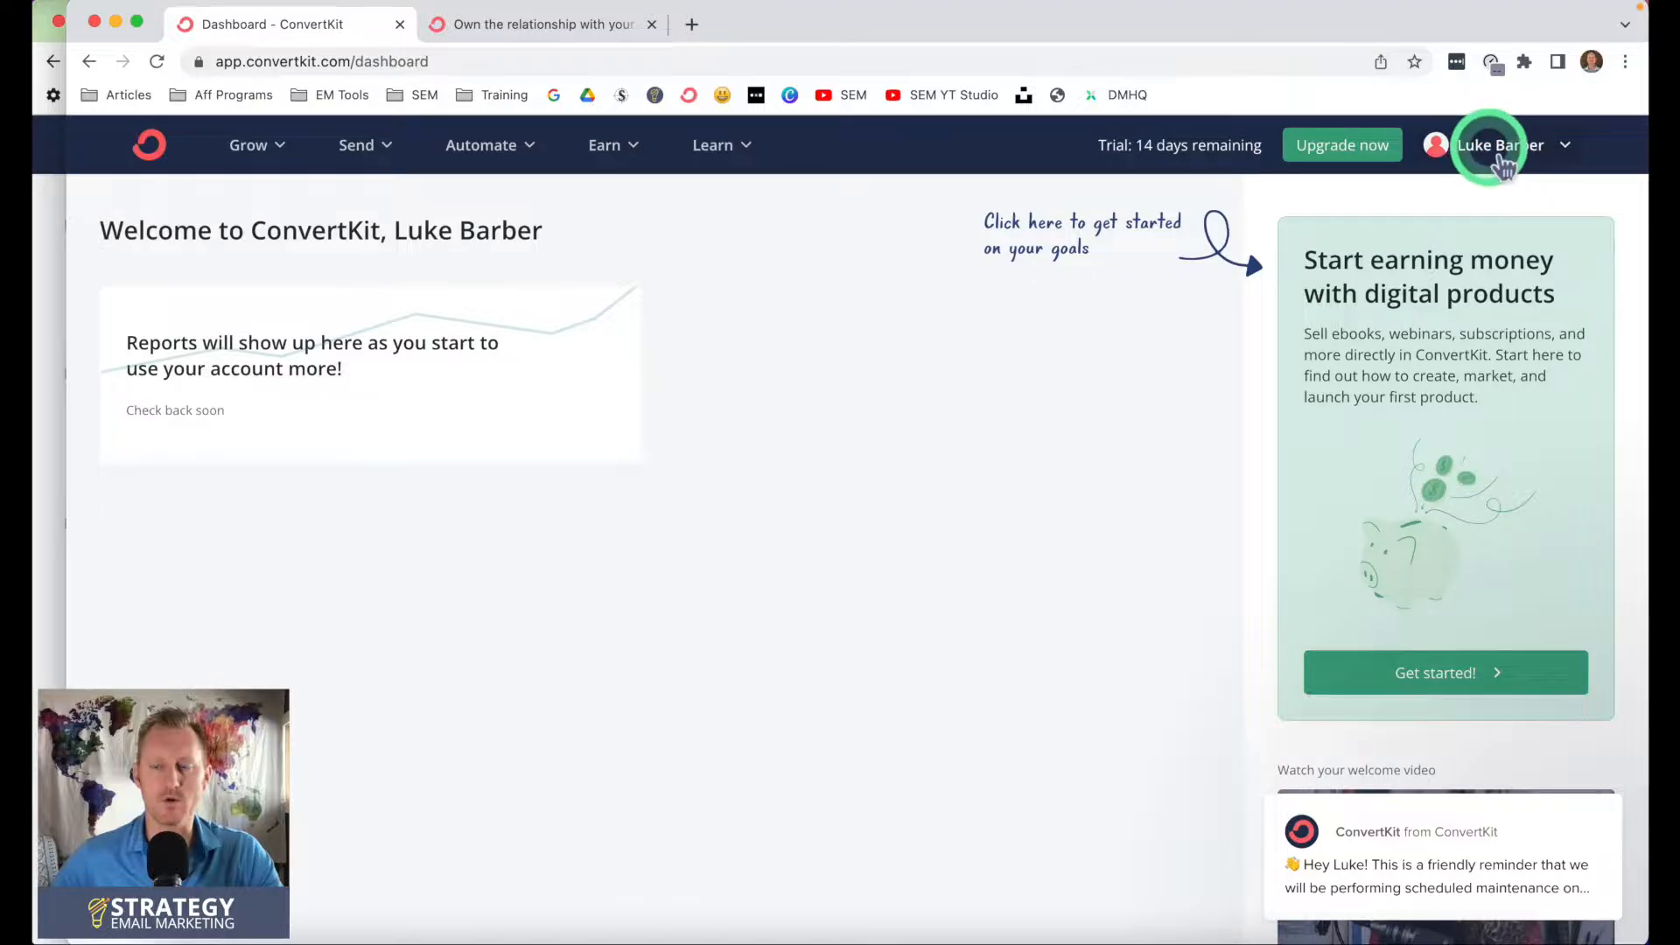
Open the account settings and upload the "profile-pic2 copy" PNG from the Social folder as the login profile picture
{"action": "left_click", "coordinate": [1498, 147]}
{"action": "left_click", "coordinate": [1348, 410]}
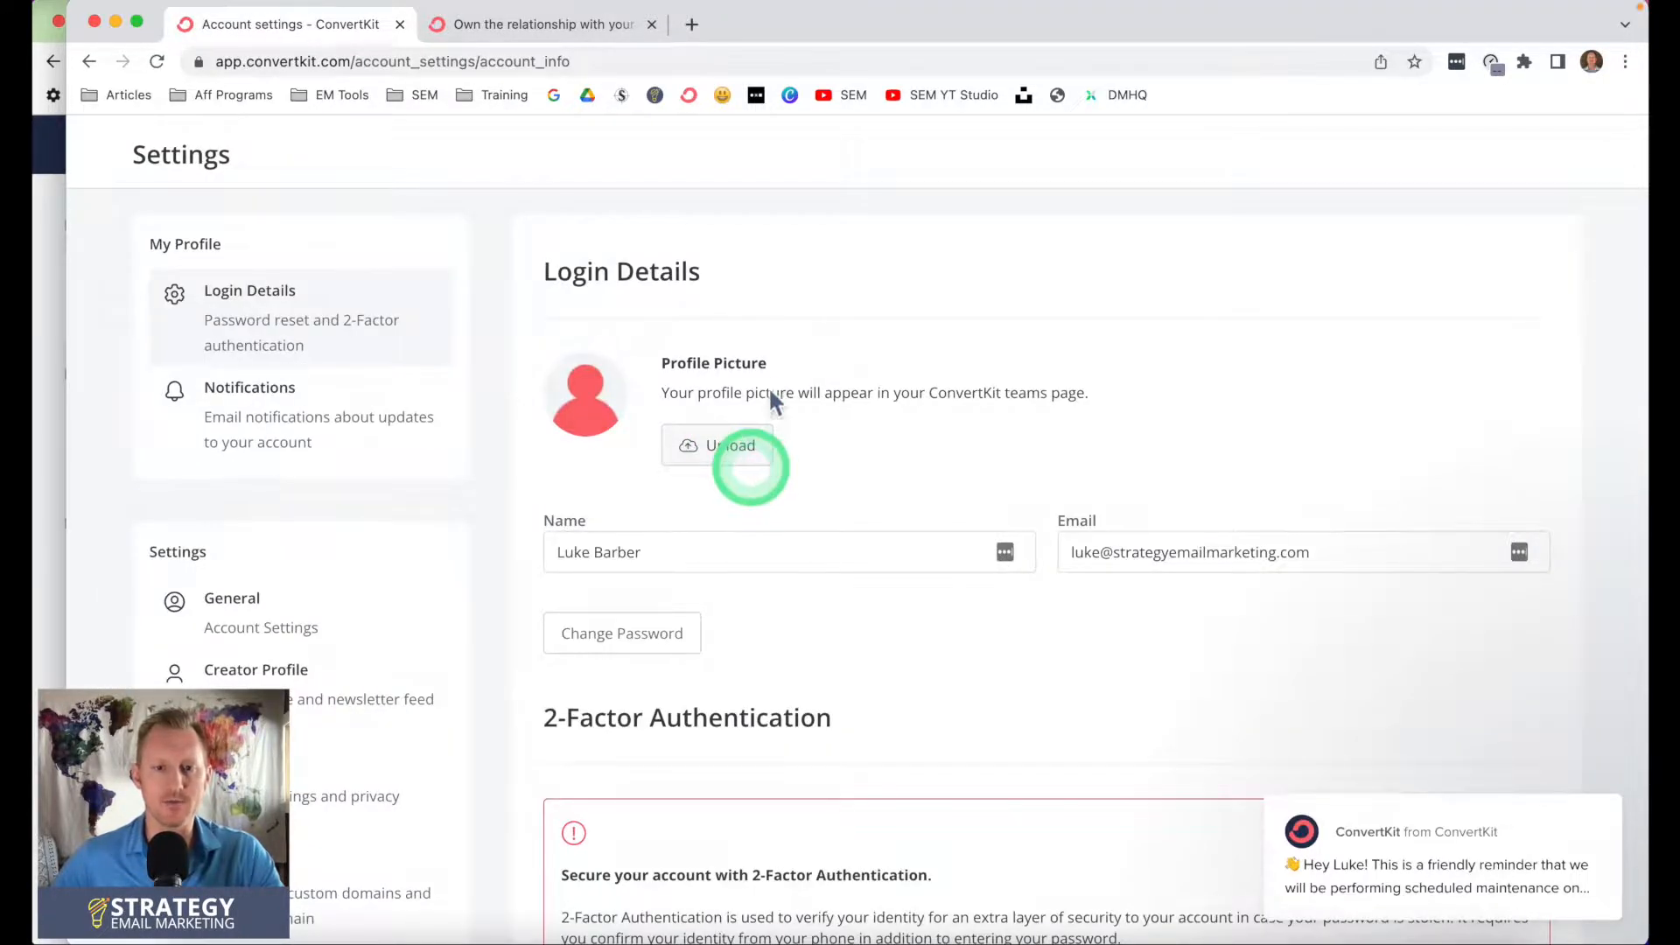
{"action": "left_click", "coordinate": [739, 448]}
{"action": "left_click", "coordinate": [563, 459]}
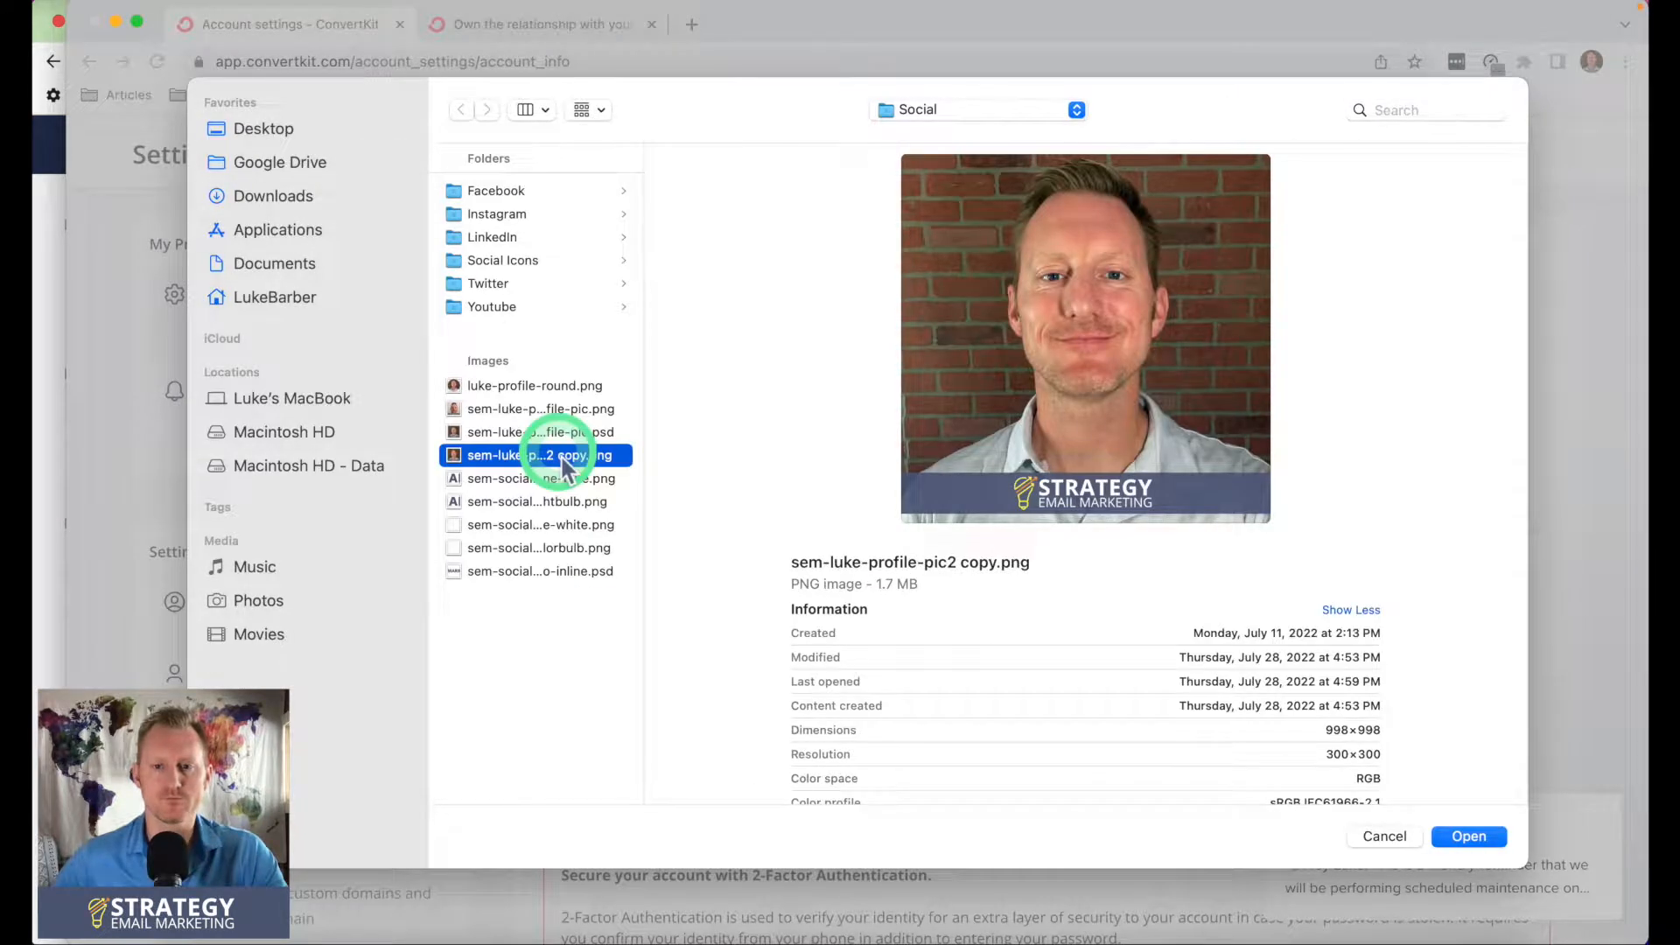
{"action": "left_click", "coordinate": [1460, 836]}
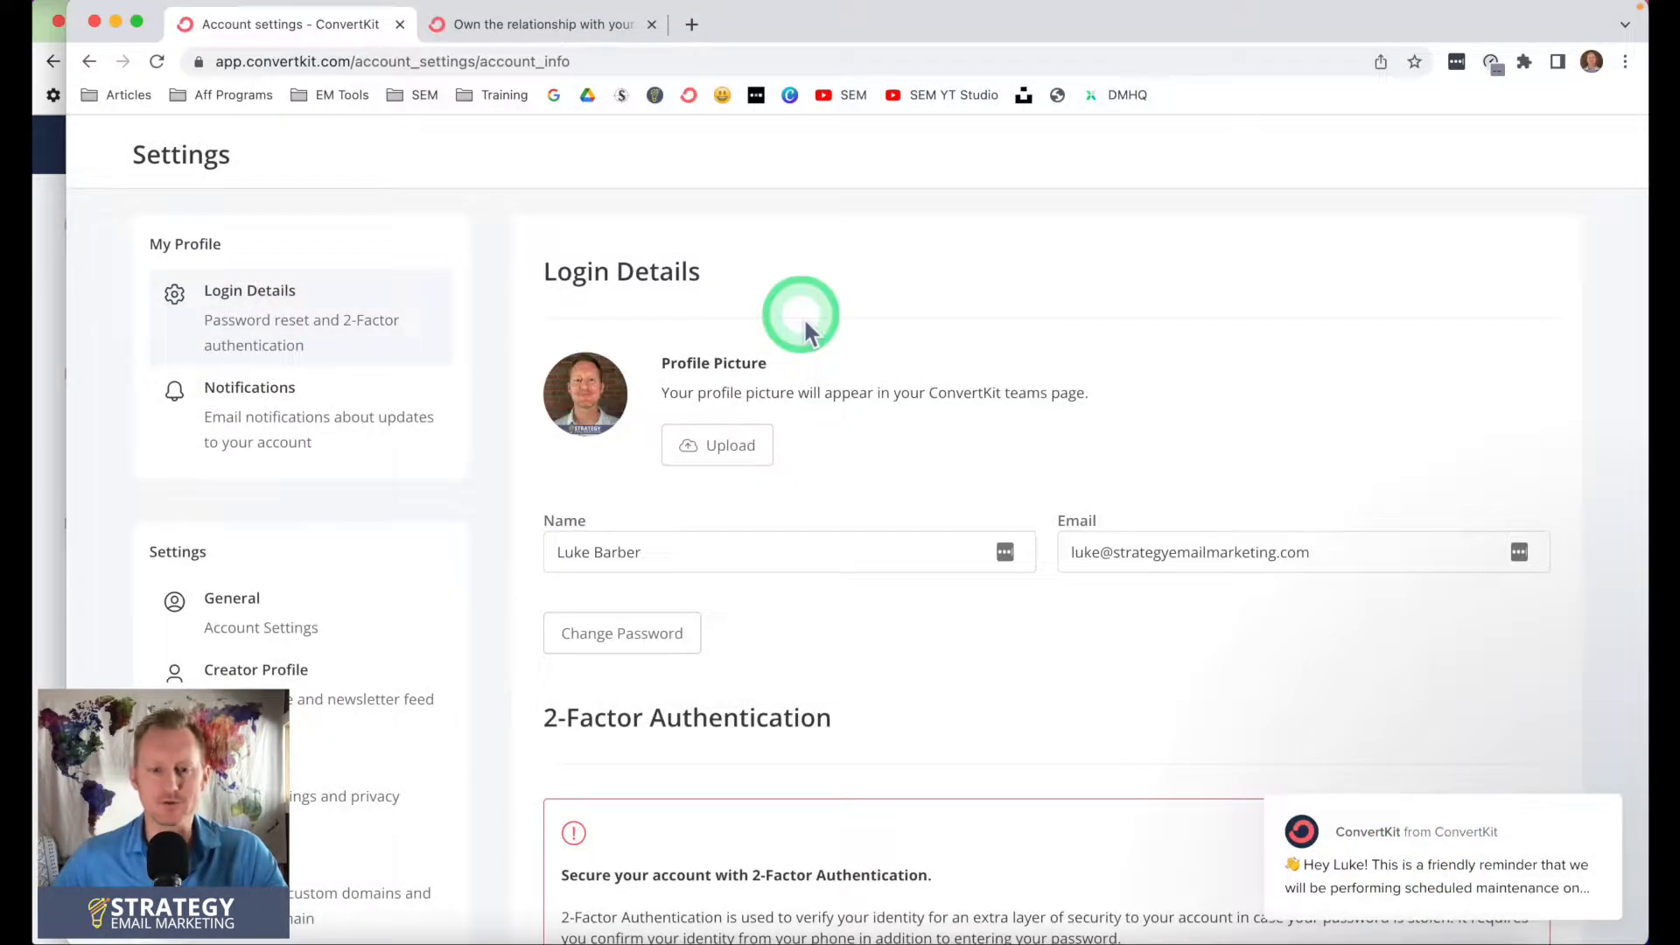
View the notification settings, and save StrategyEmailMarketing as the business name in the general settings
{"action": "left_click", "coordinate": [297, 429]}
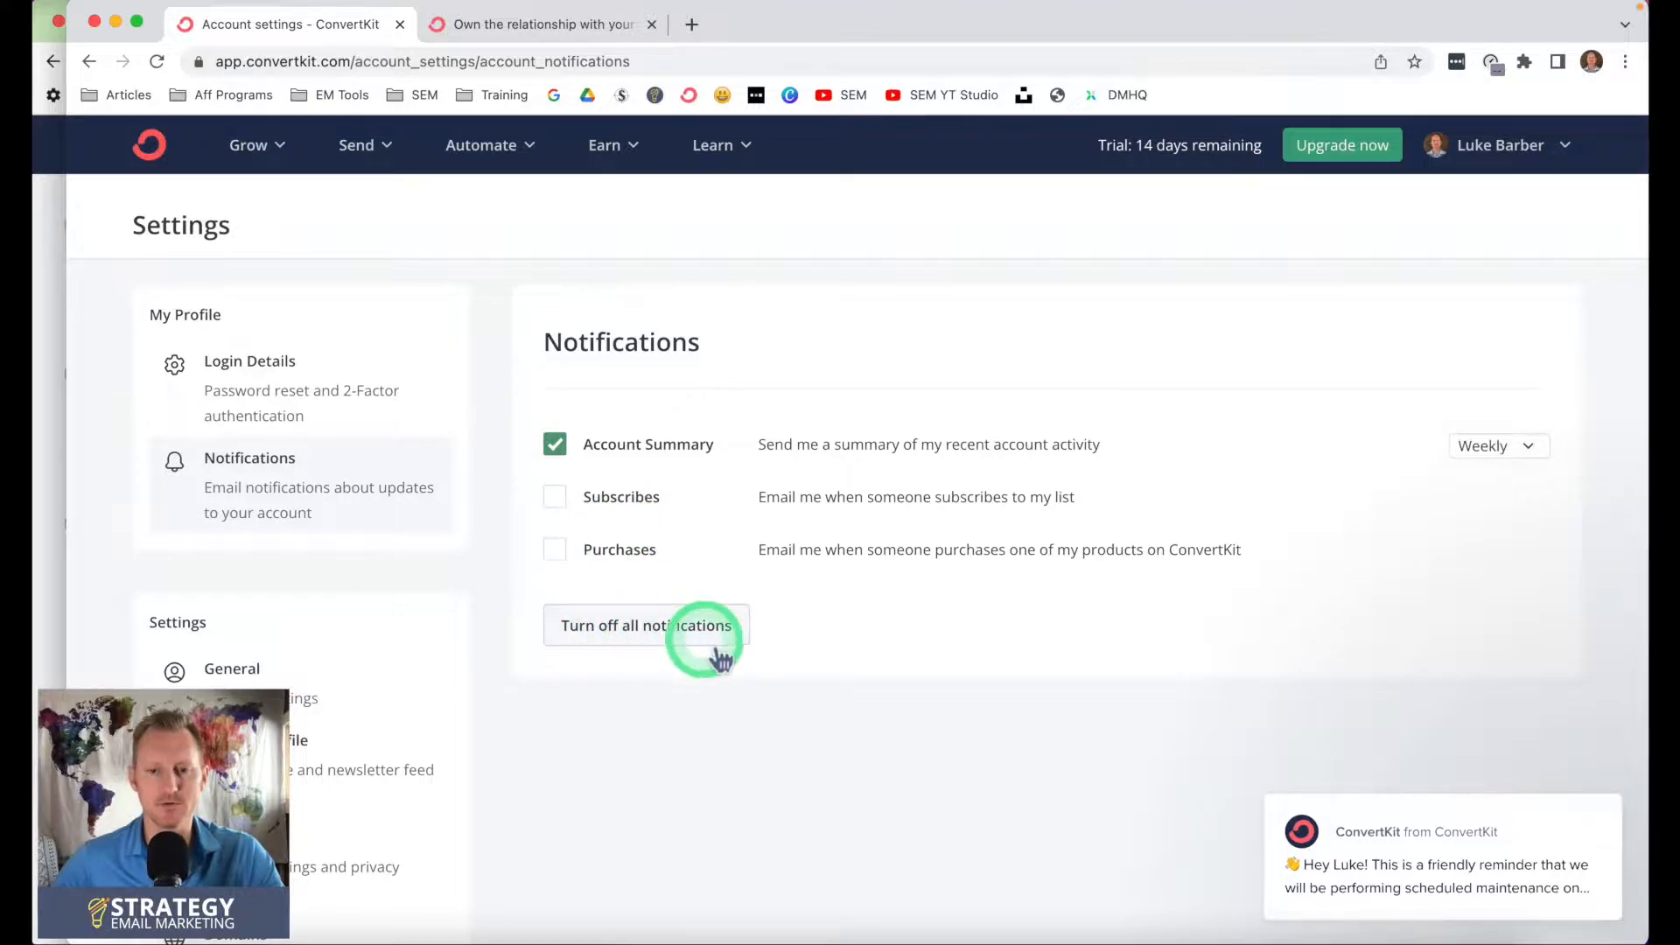
{"action": "left_click", "coordinate": [260, 681]}
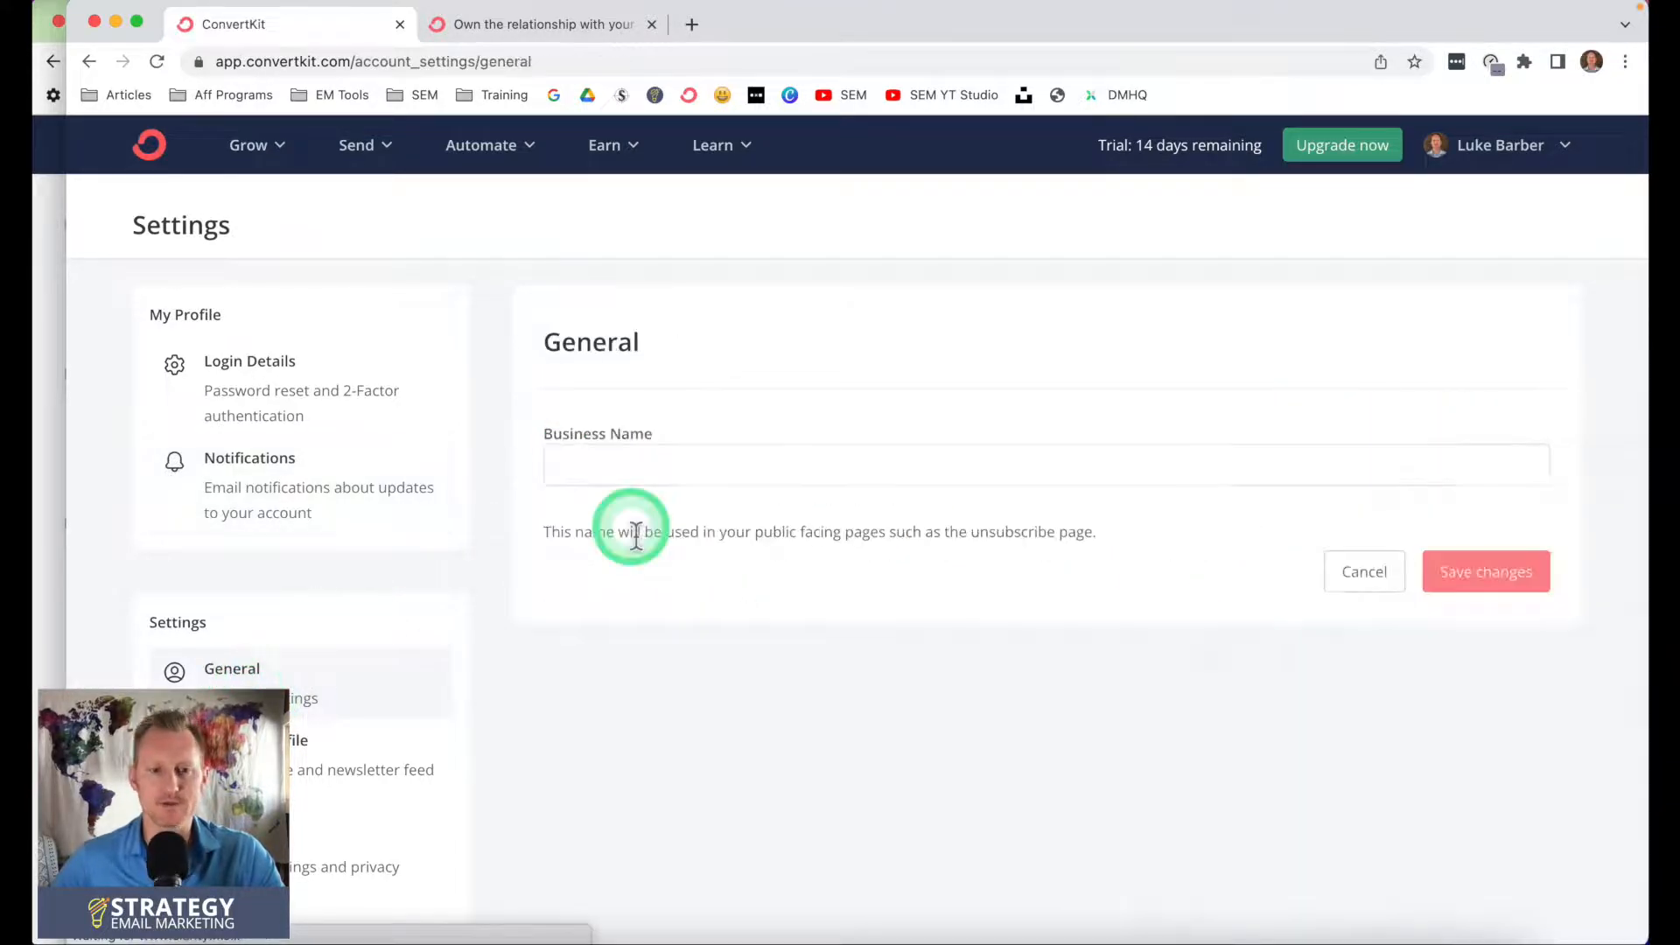
{"action": "left_click", "coordinate": [619, 462]}
{"action": "type", "text": "StrategyEmailMarketing"}
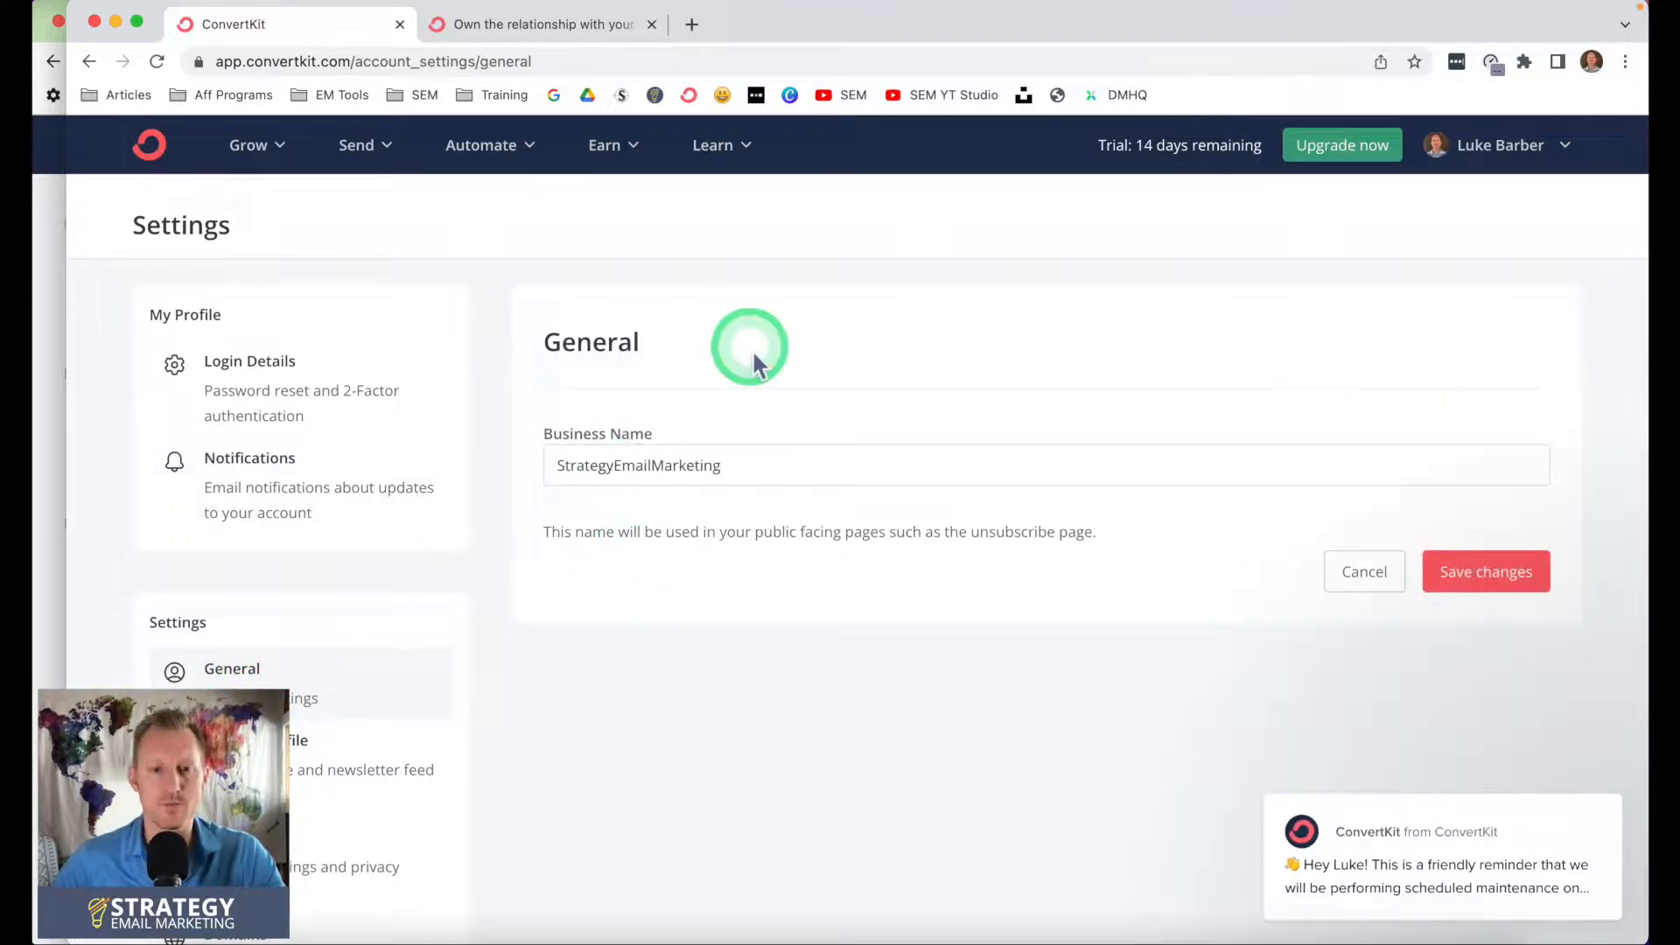
{"action": "left_click", "coordinate": [1499, 574]}
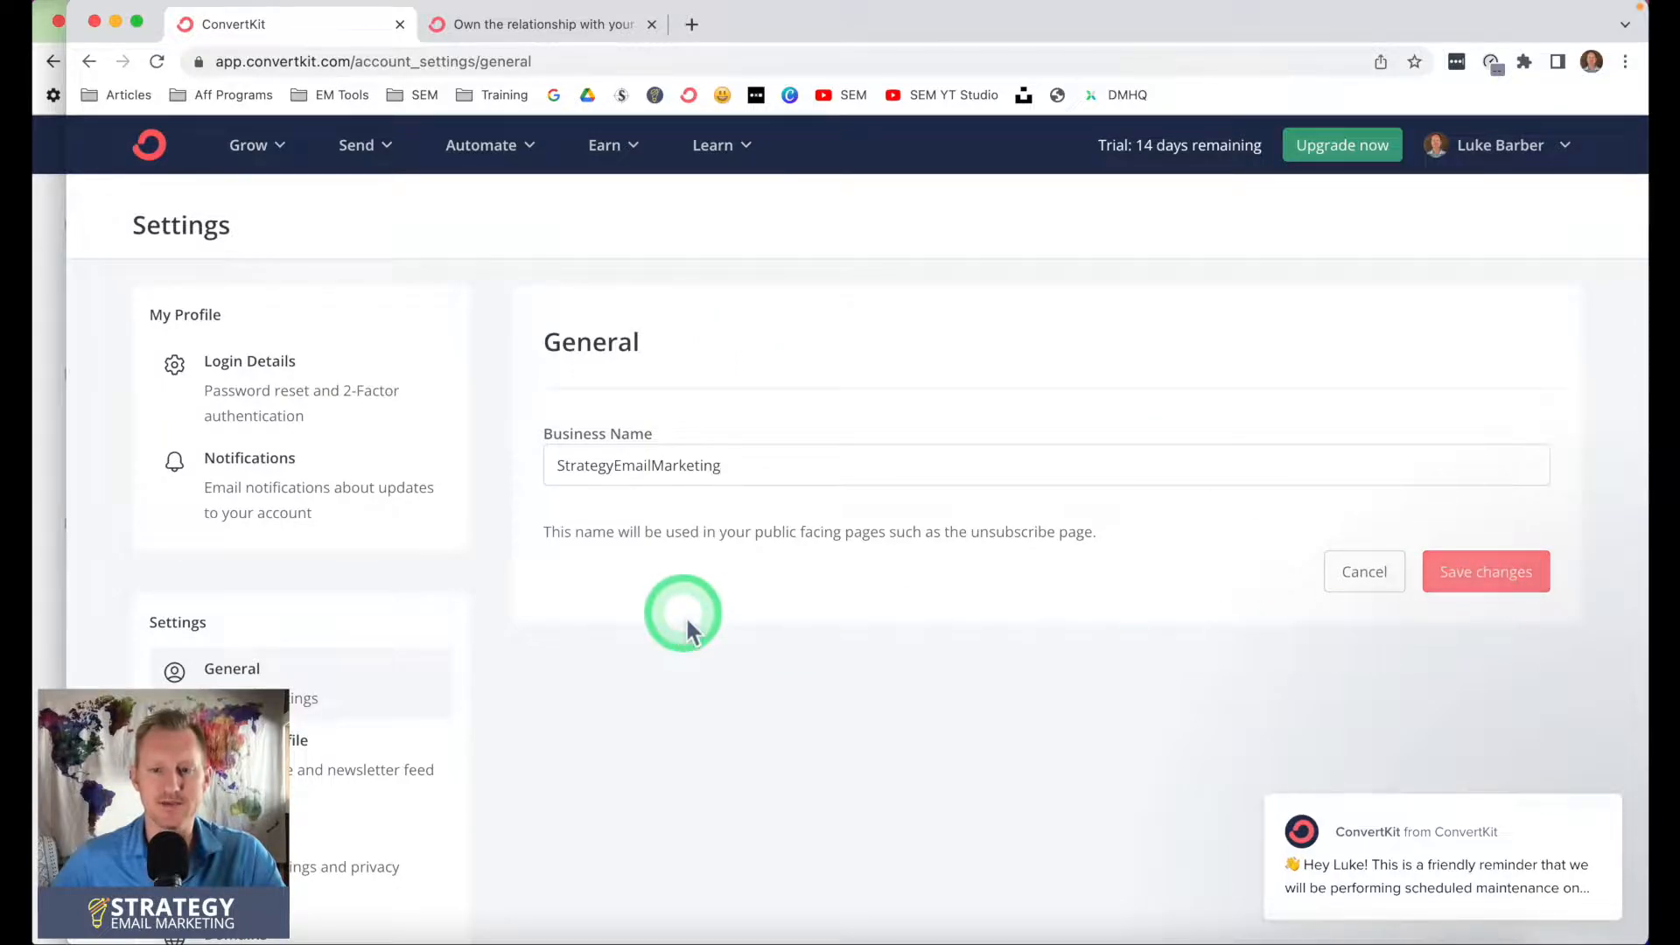
Open the Creator Profile settings and preview the public creator page, closing the preview when done
{"action": "scroll", "coordinate": [319, 581], "scroll_direction": "down", "scroll_amount": 3}
{"action": "left_click", "coordinate": [319, 581]}
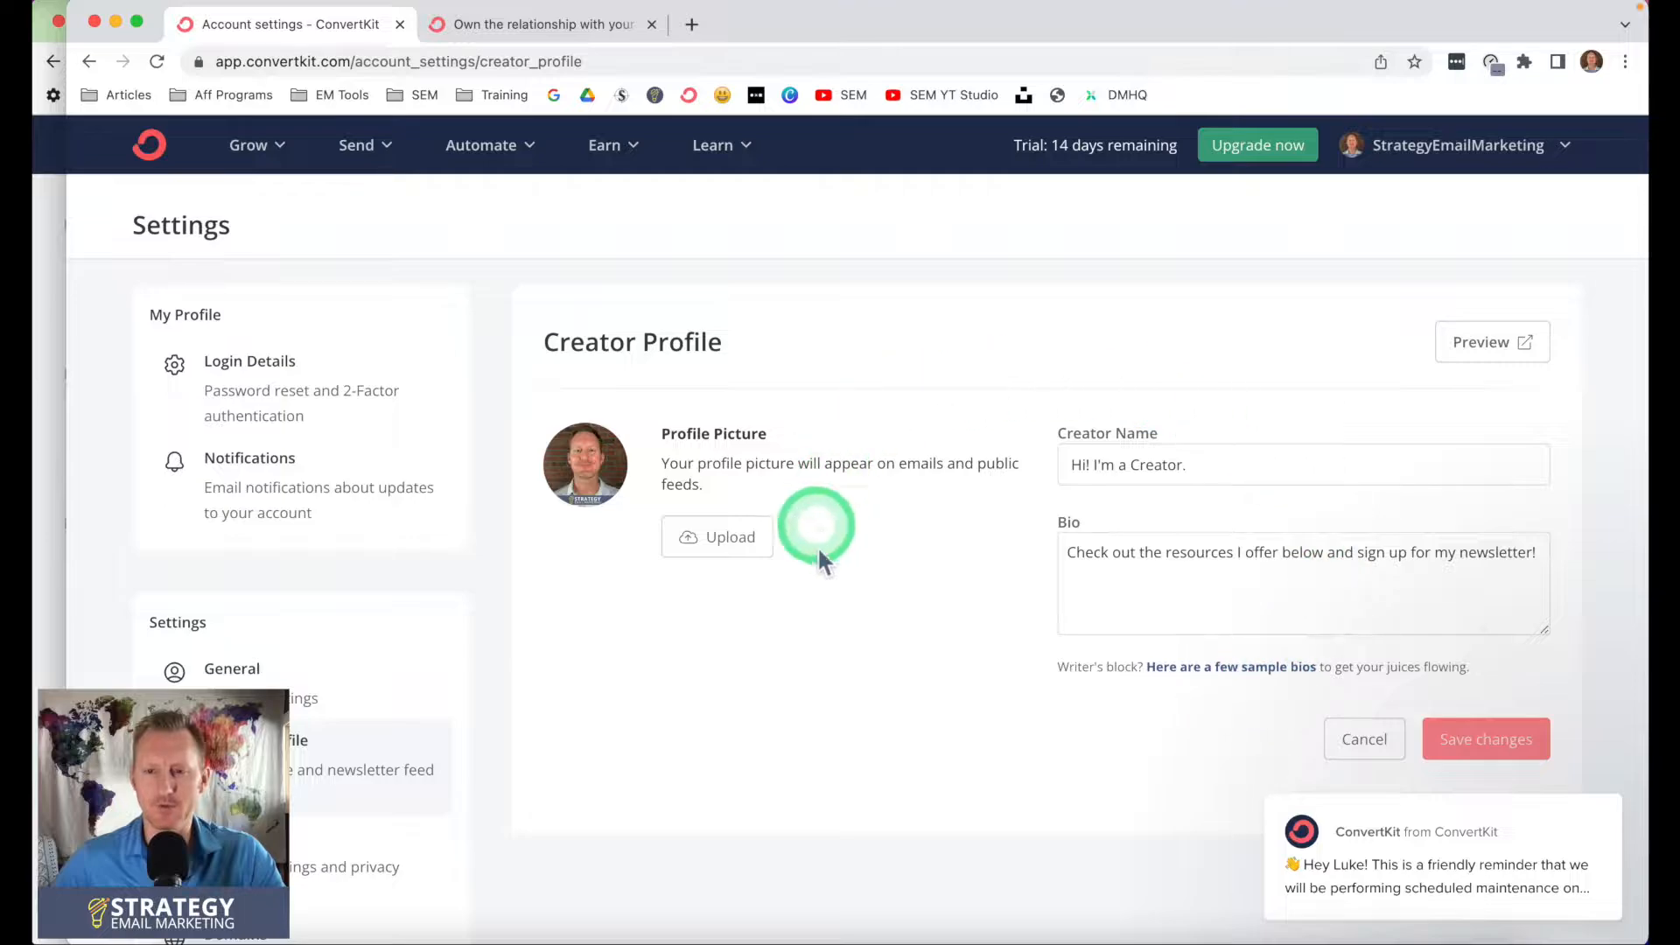
{"action": "left_click", "coordinate": [1531, 343]}
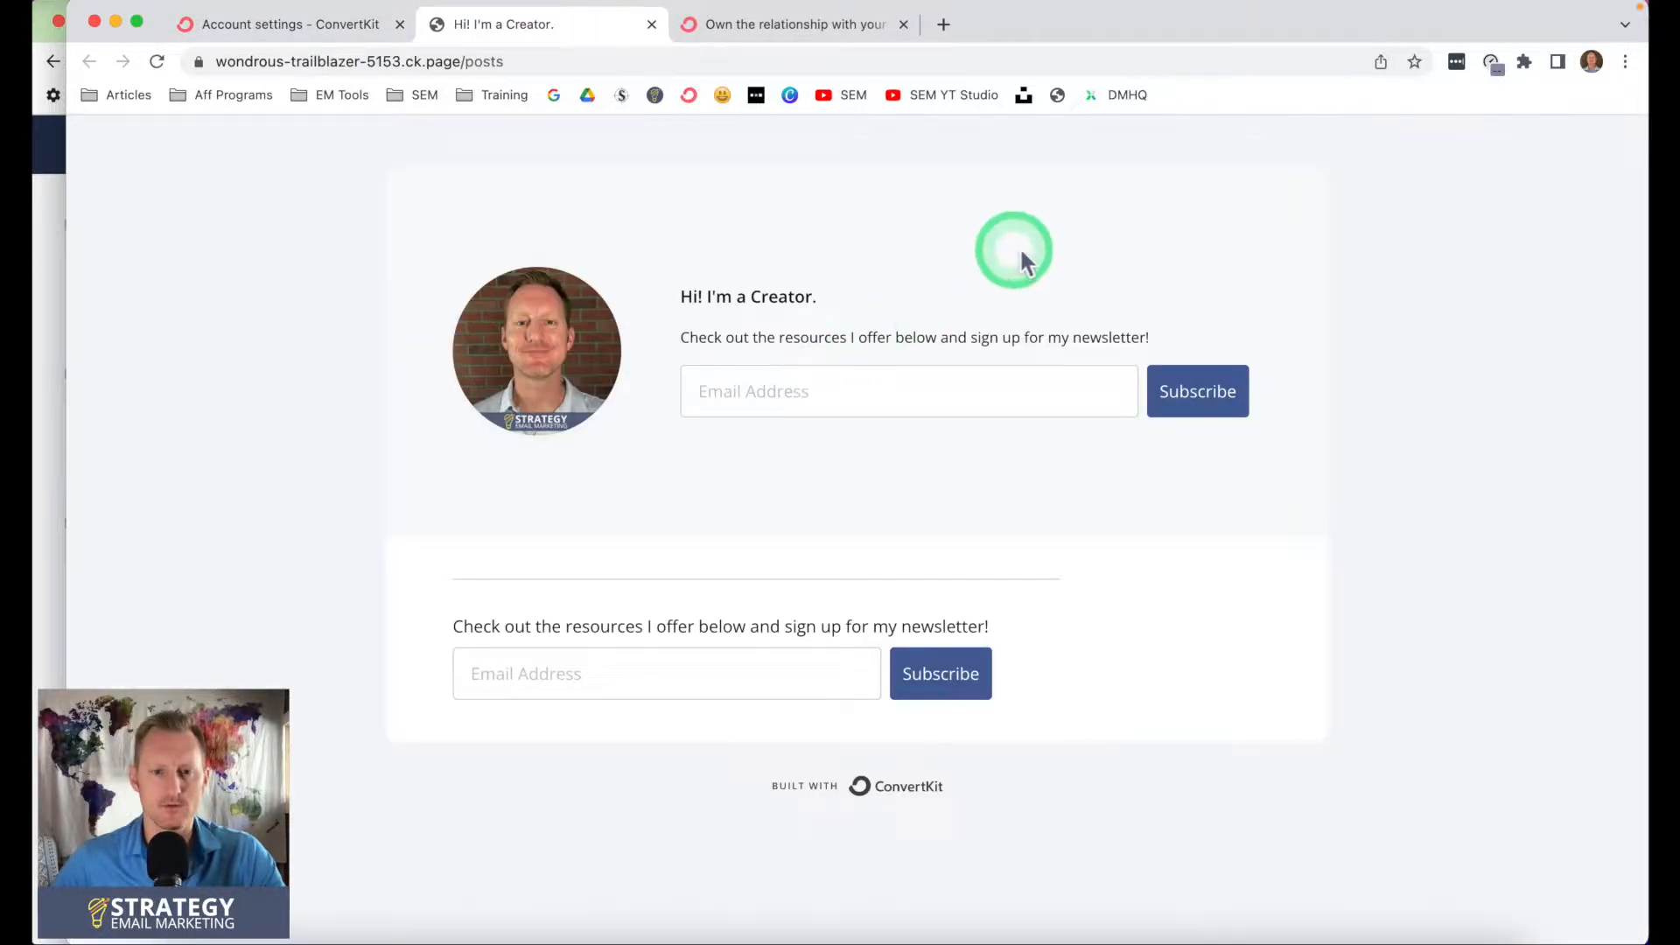
{"action": "key", "text": "super+w"}
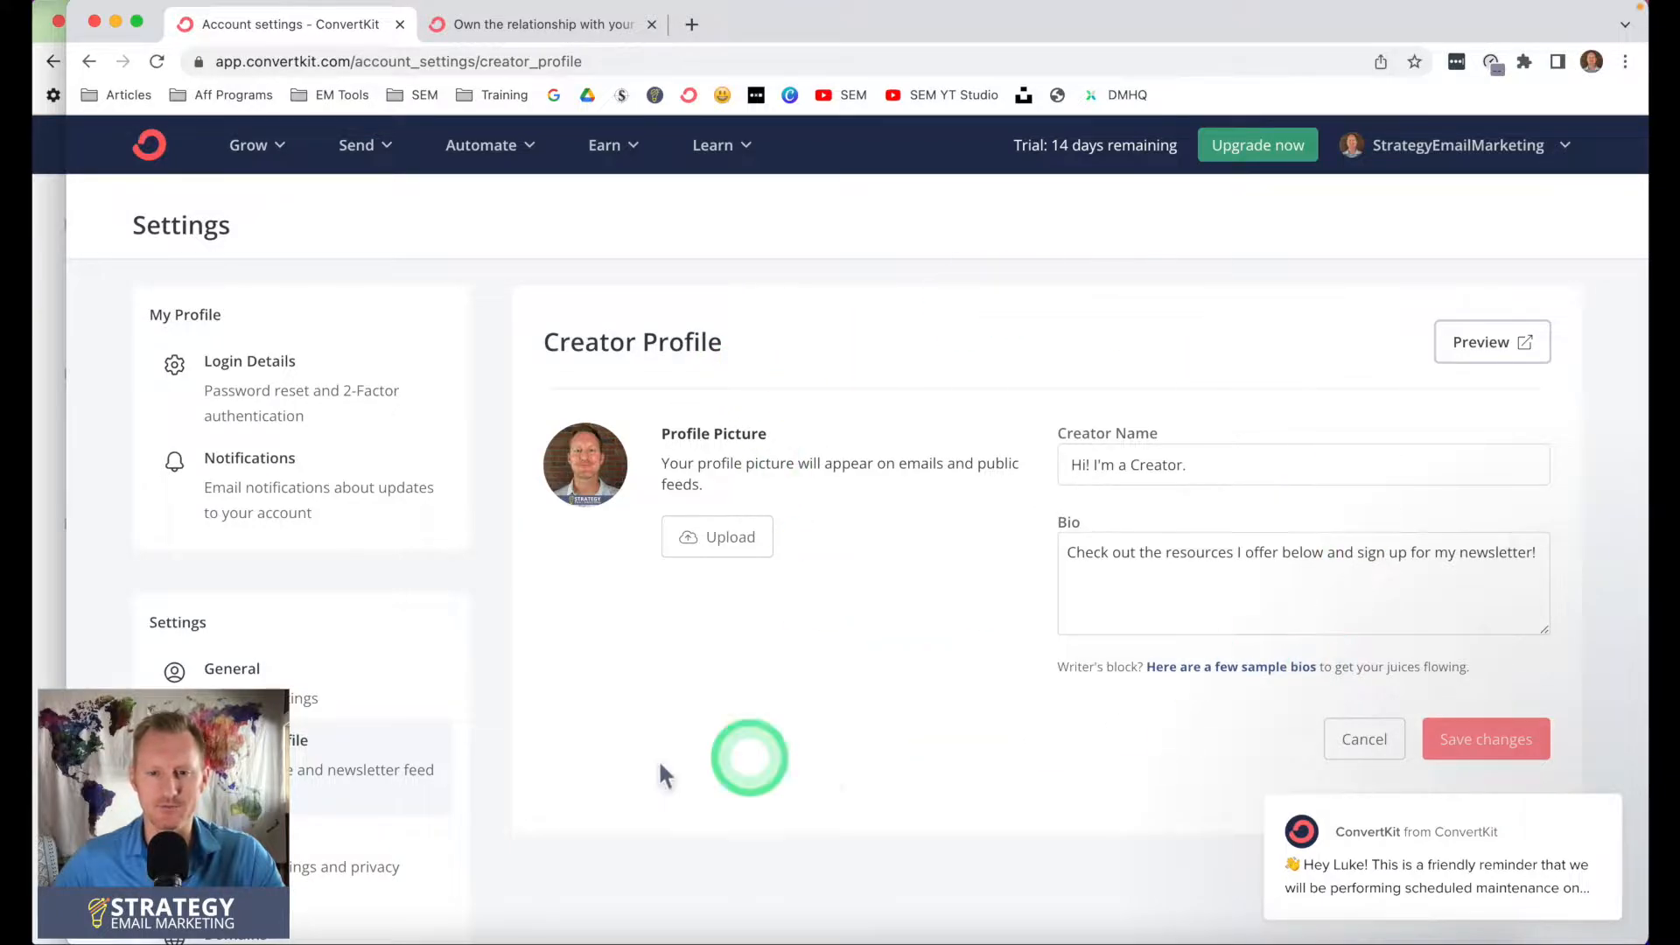
In the email settings, append "from StrategyEmailMarketing" to the sender's from name and save it
{"action": "scroll", "coordinate": [353, 760], "scroll_direction": "down", "scroll_amount": 1}
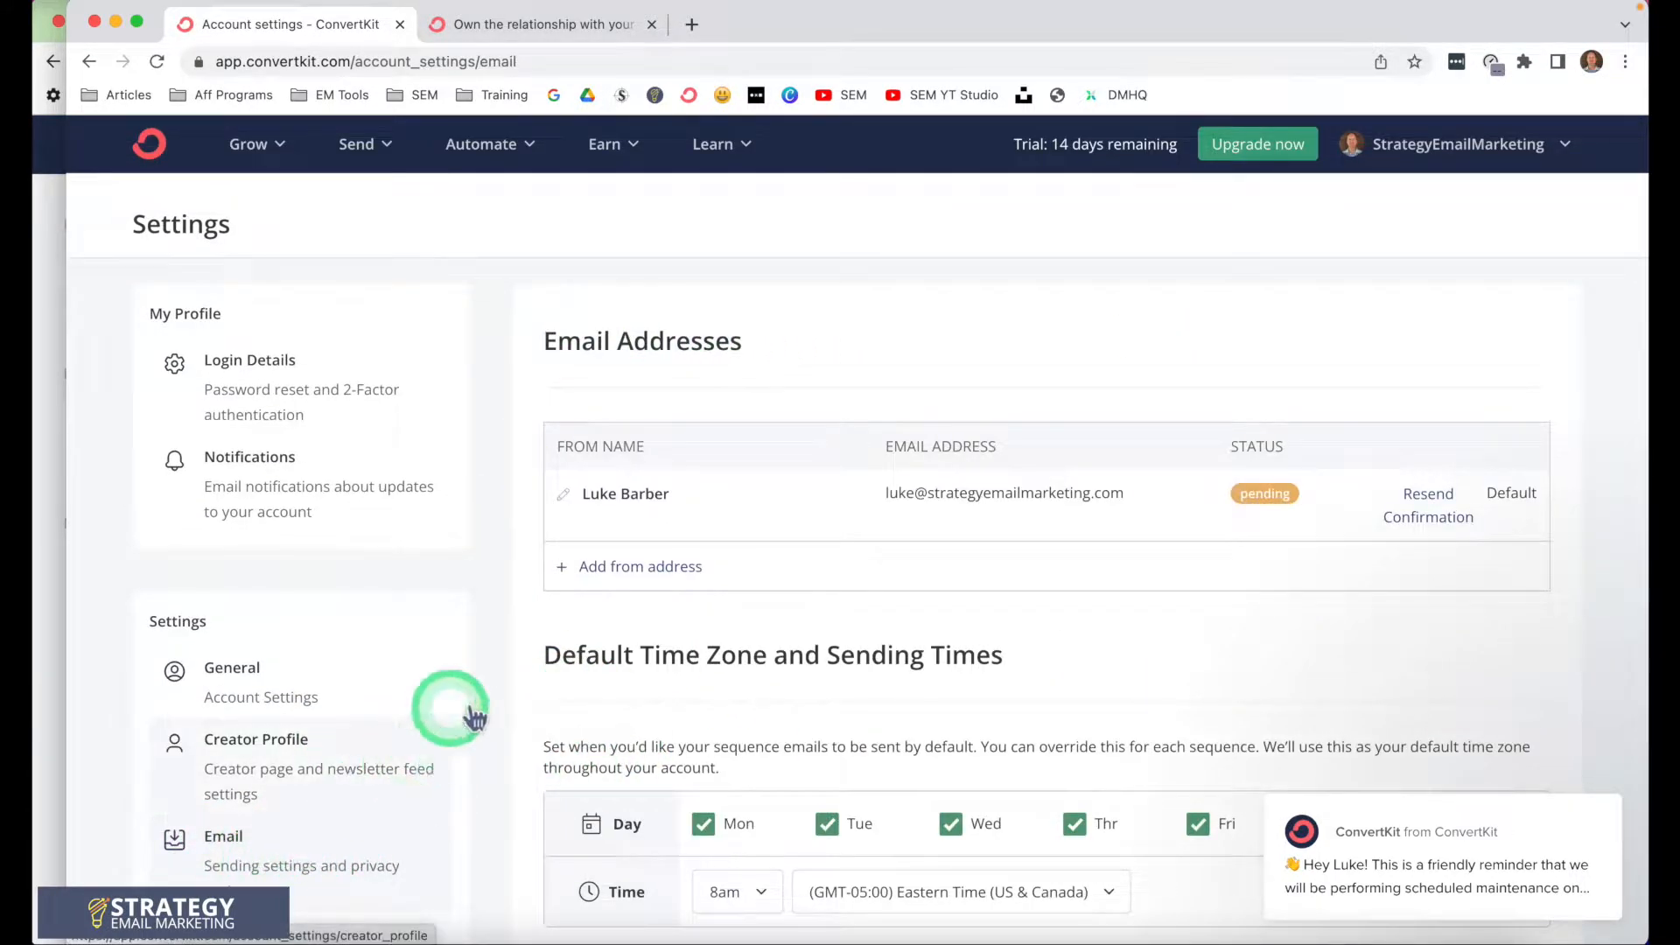
{"action": "left_click", "coordinate": [564, 495]}
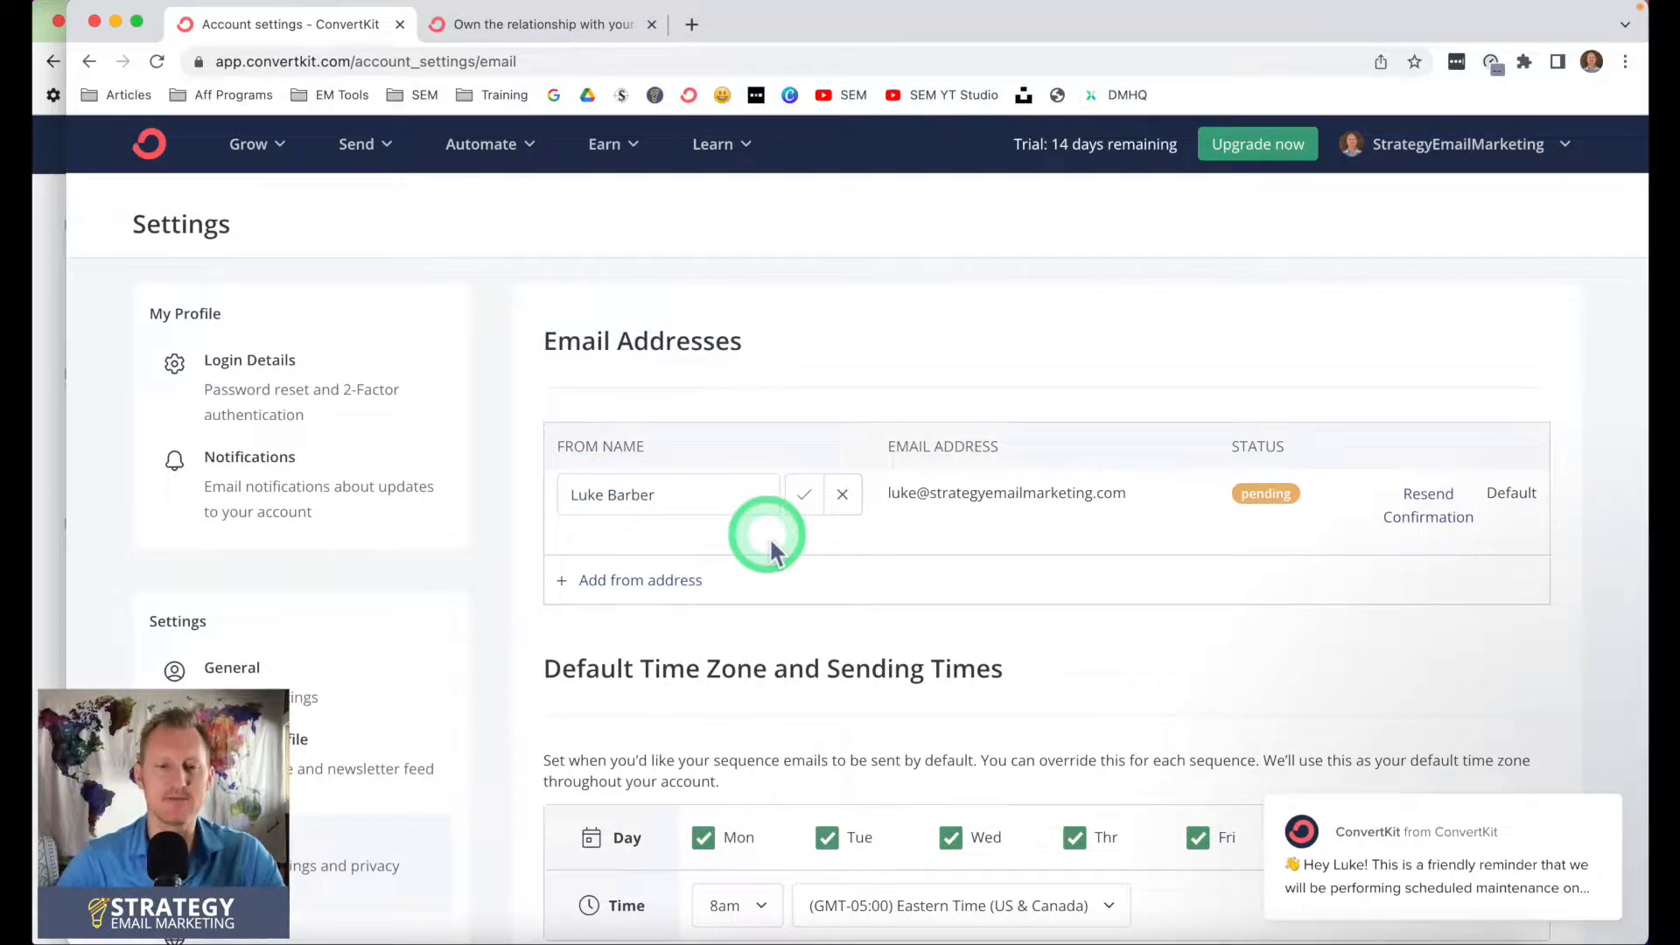
{"action": "type", "text": "from "}
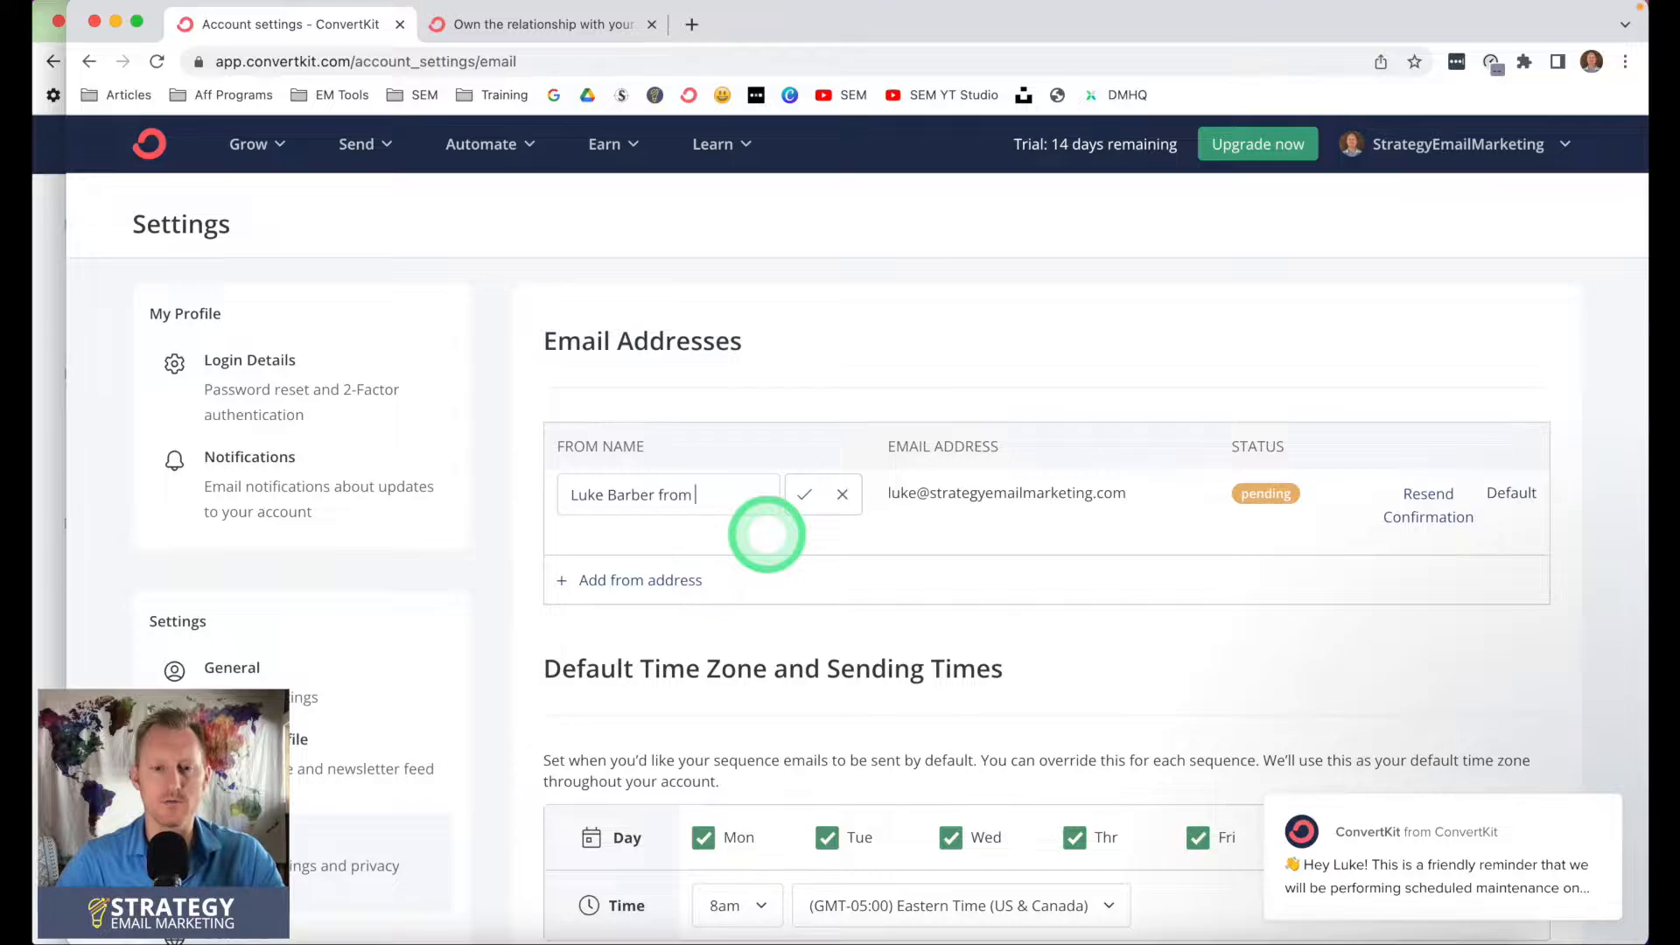
{"action": "type", "text": "StrategyEmailMarketing"}
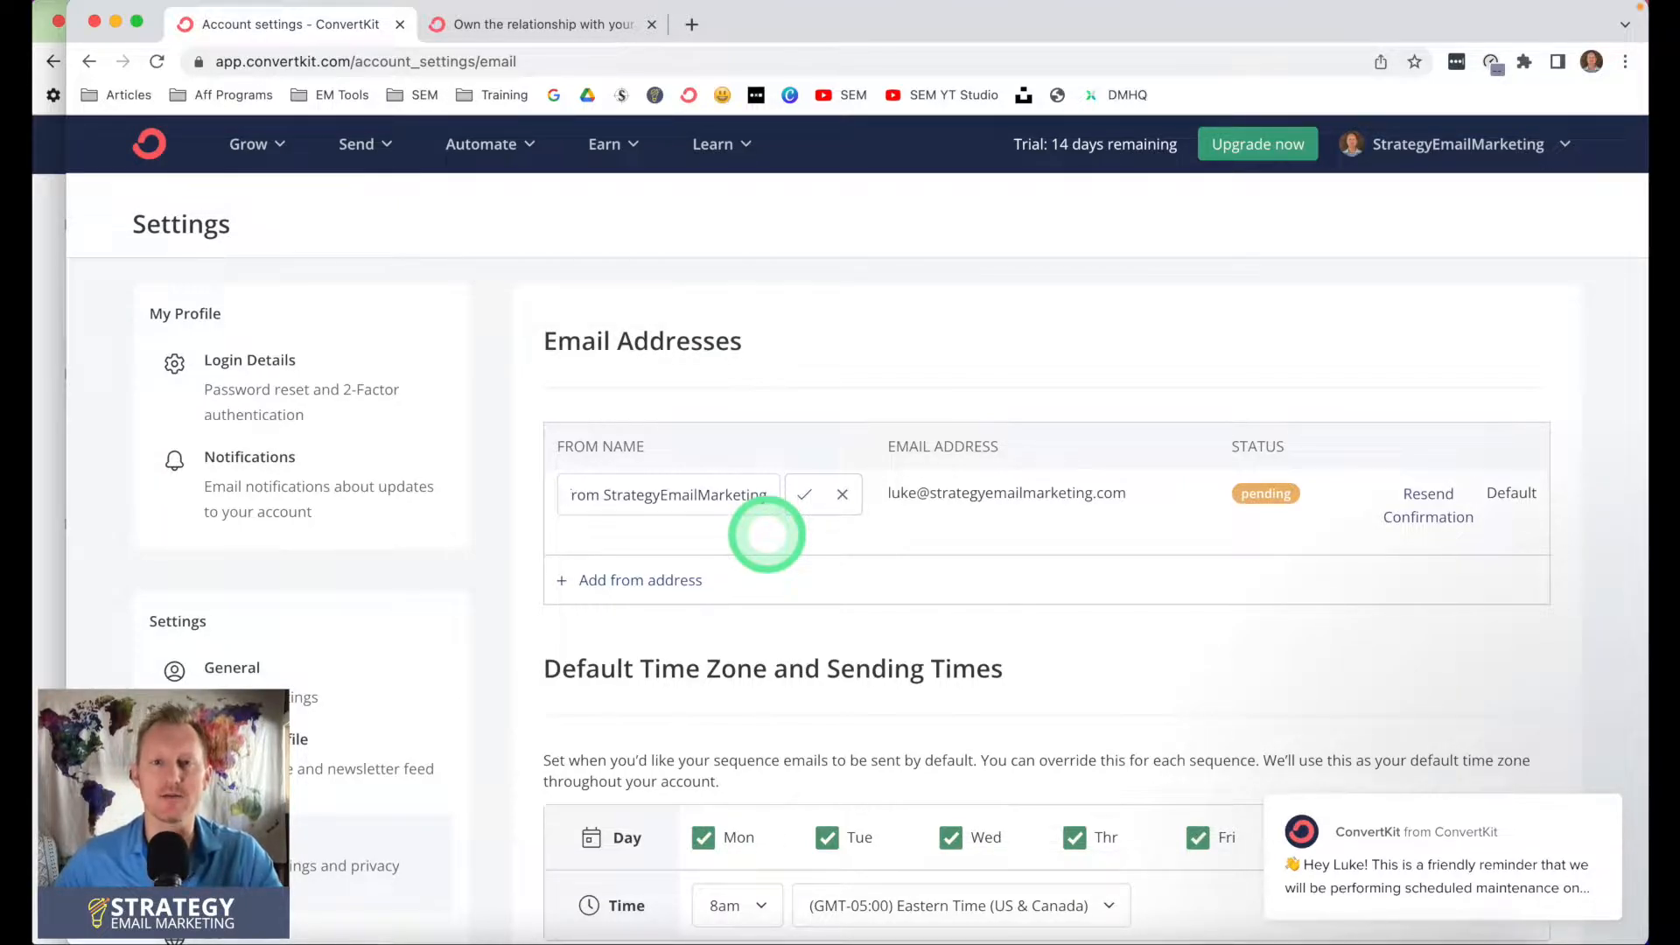
{"action": "left_click", "coordinate": [804, 494]}
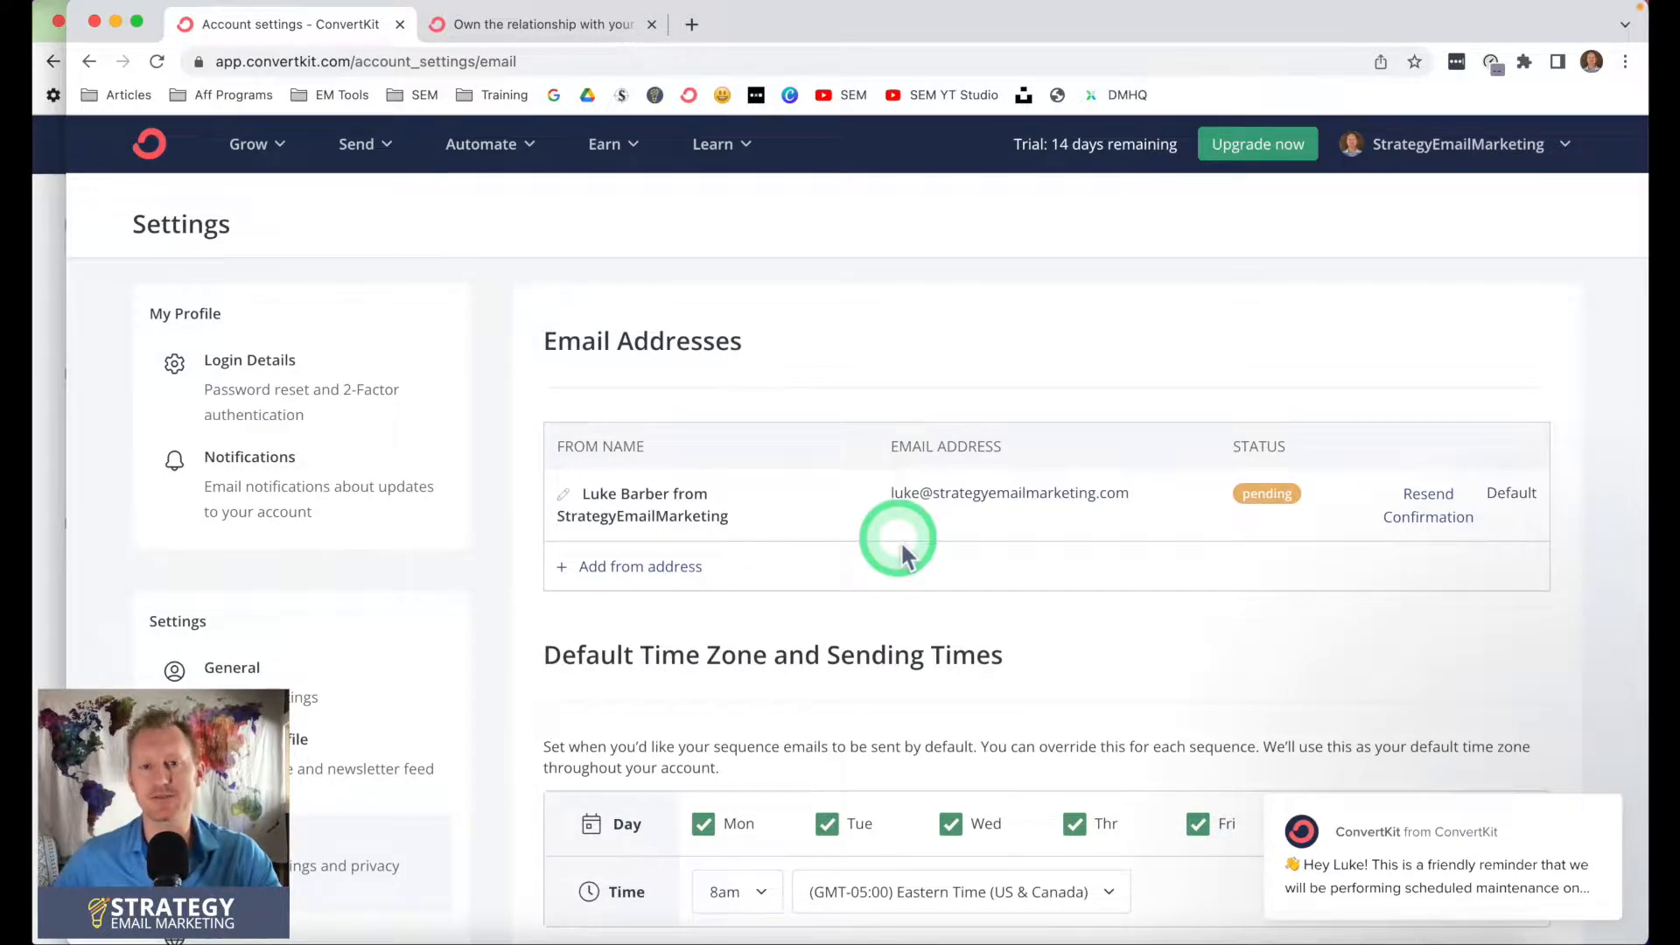
{"action": "left_click_drag", "start_coordinate": [889, 494], "coordinate": [1053, 651]}
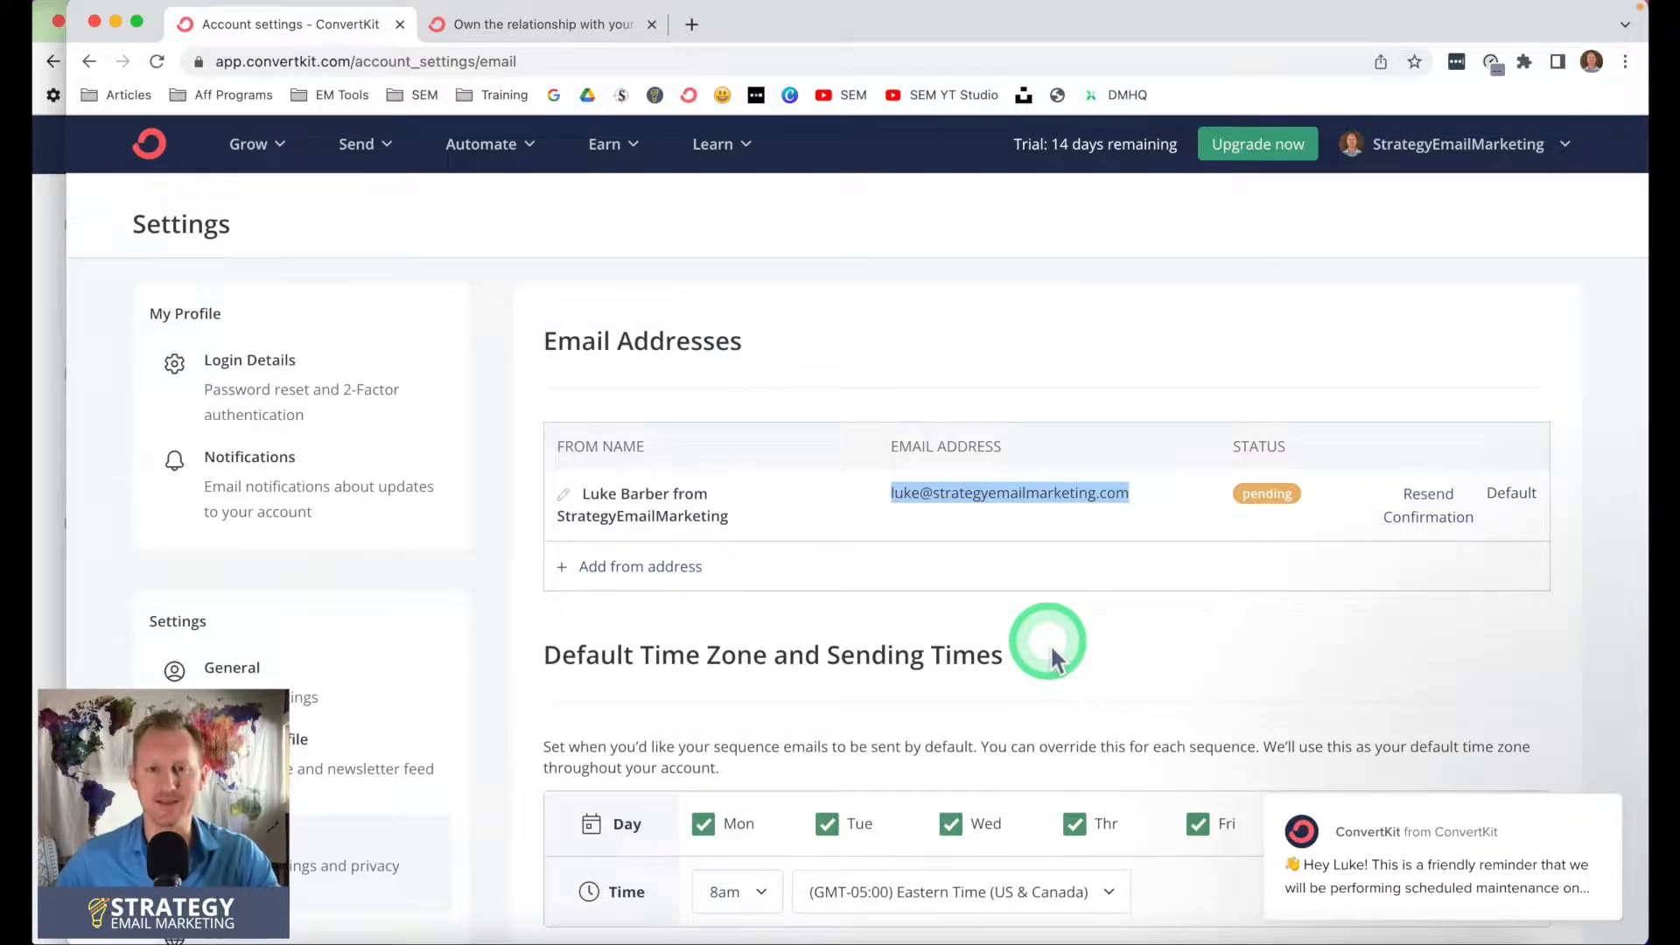
{"action": "left_click", "coordinate": [897, 500]}
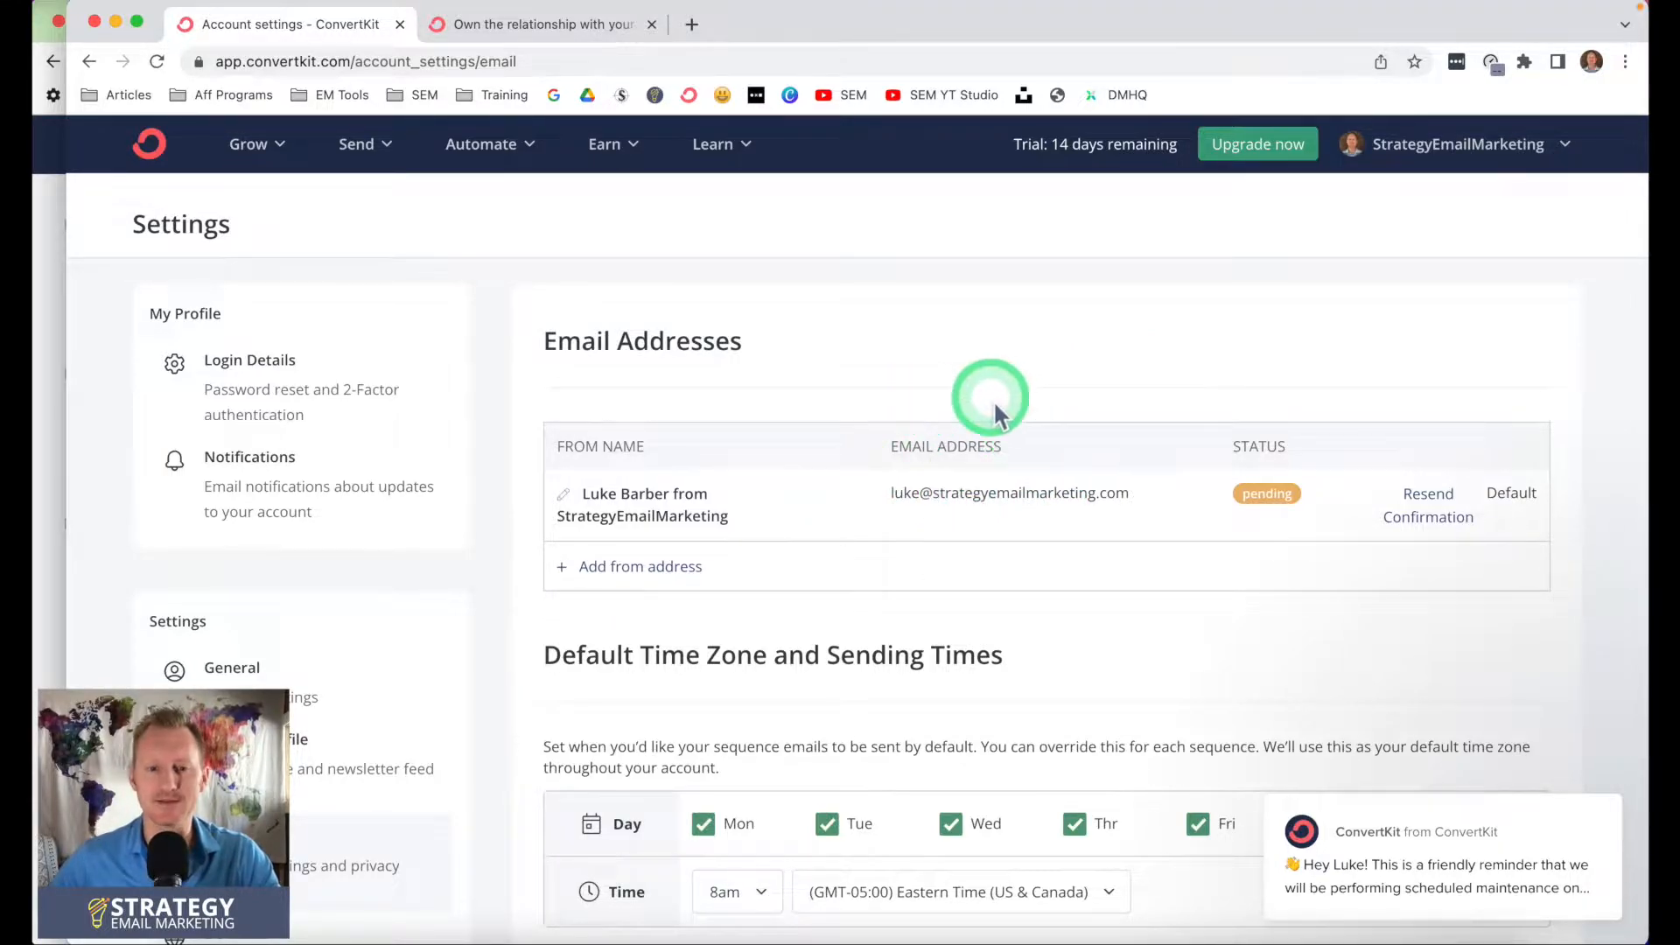
Set the default sending time zone to (GMT-06:00) Central Time (US & Canada)
{"action": "scroll", "coordinate": [875, 377], "scroll_direction": "down", "scroll_amount": 4}
{"action": "scroll", "coordinate": [893, 394], "scroll_direction": "down", "scroll_amount": 1}
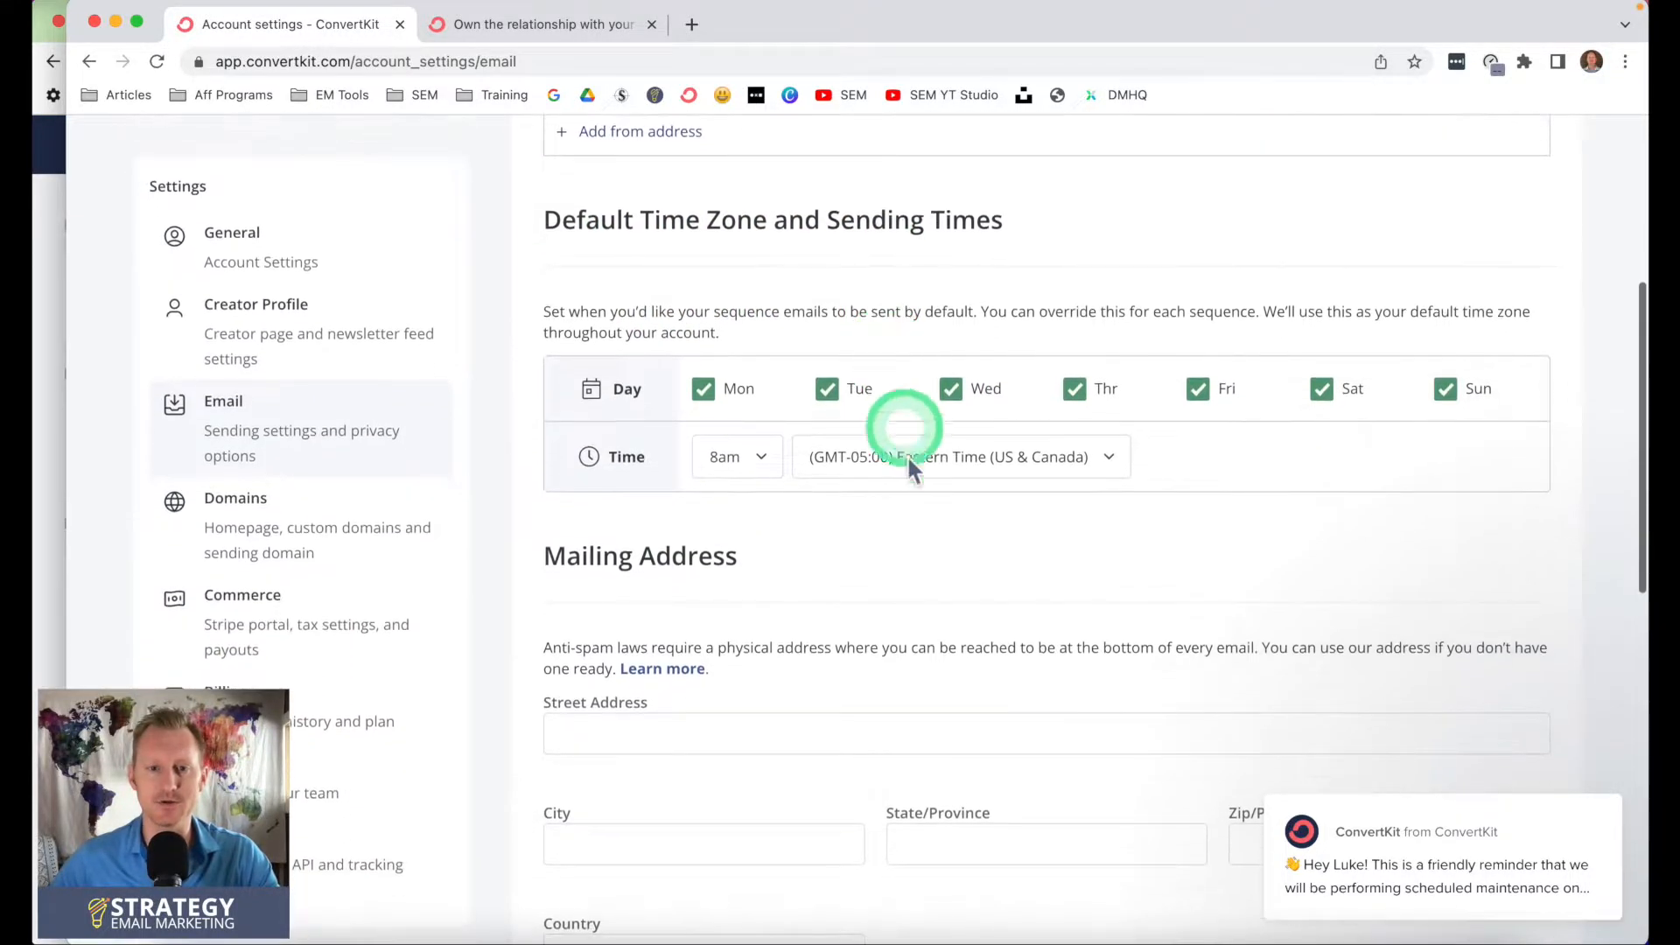
{"action": "left_click", "coordinate": [1003, 469]}
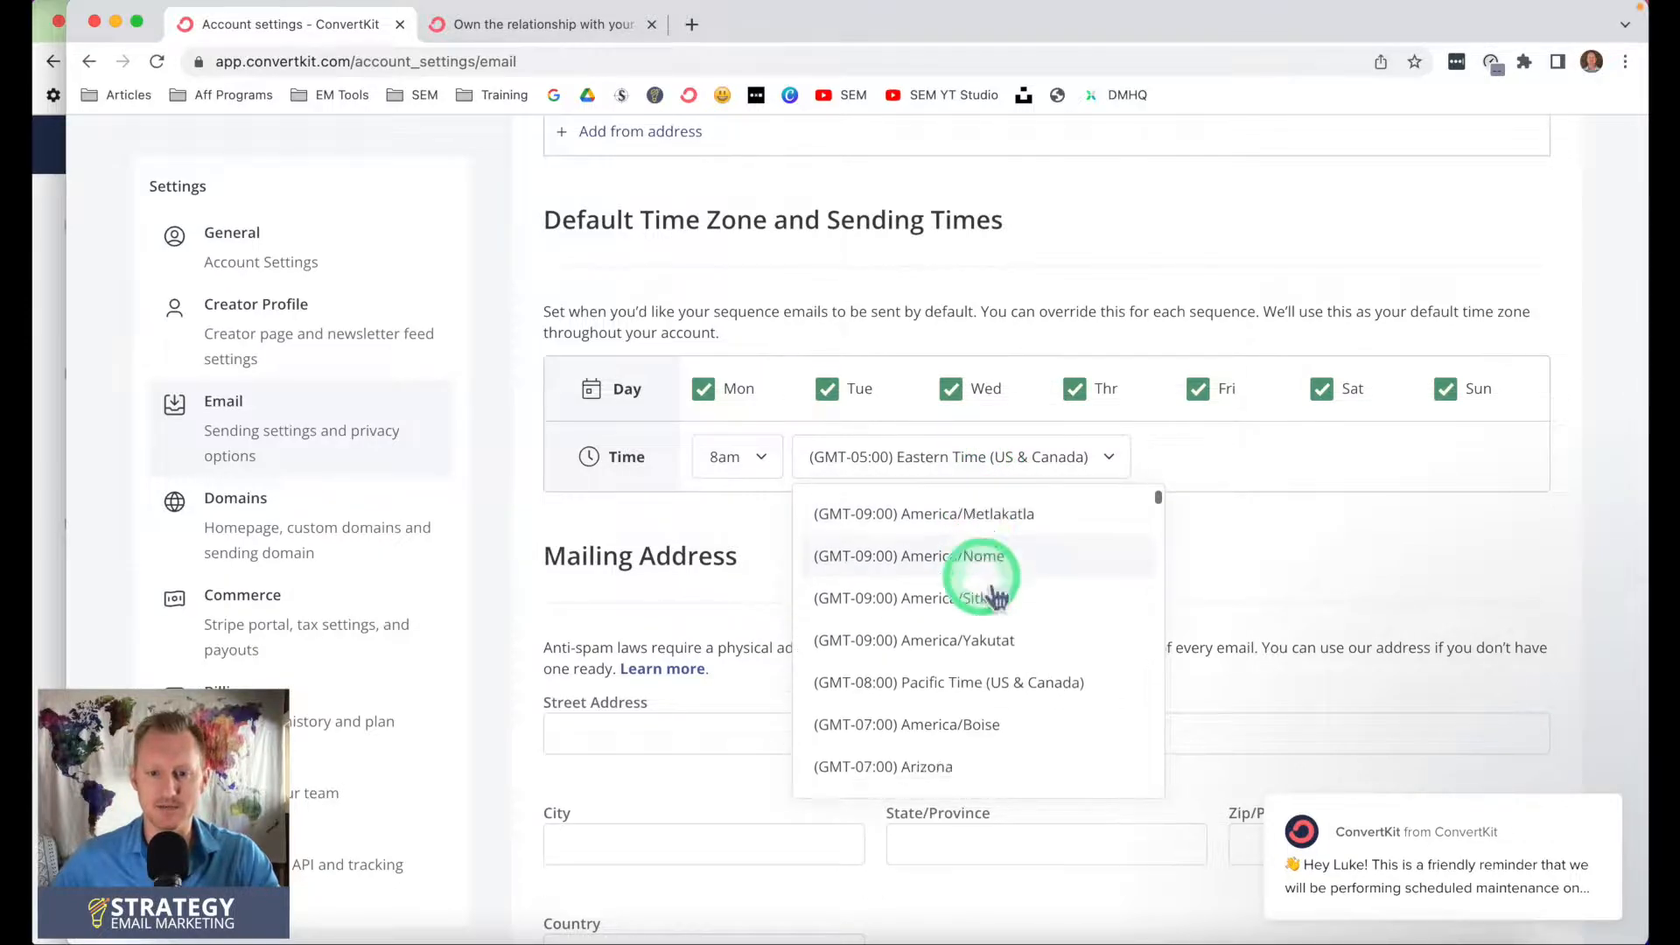
{"action": "scroll", "coordinate": [991, 588], "scroll_direction": "down", "scroll_amount": 8}
{"action": "scroll", "coordinate": [994, 589], "scroll_direction": "up", "scroll_amount": 2}
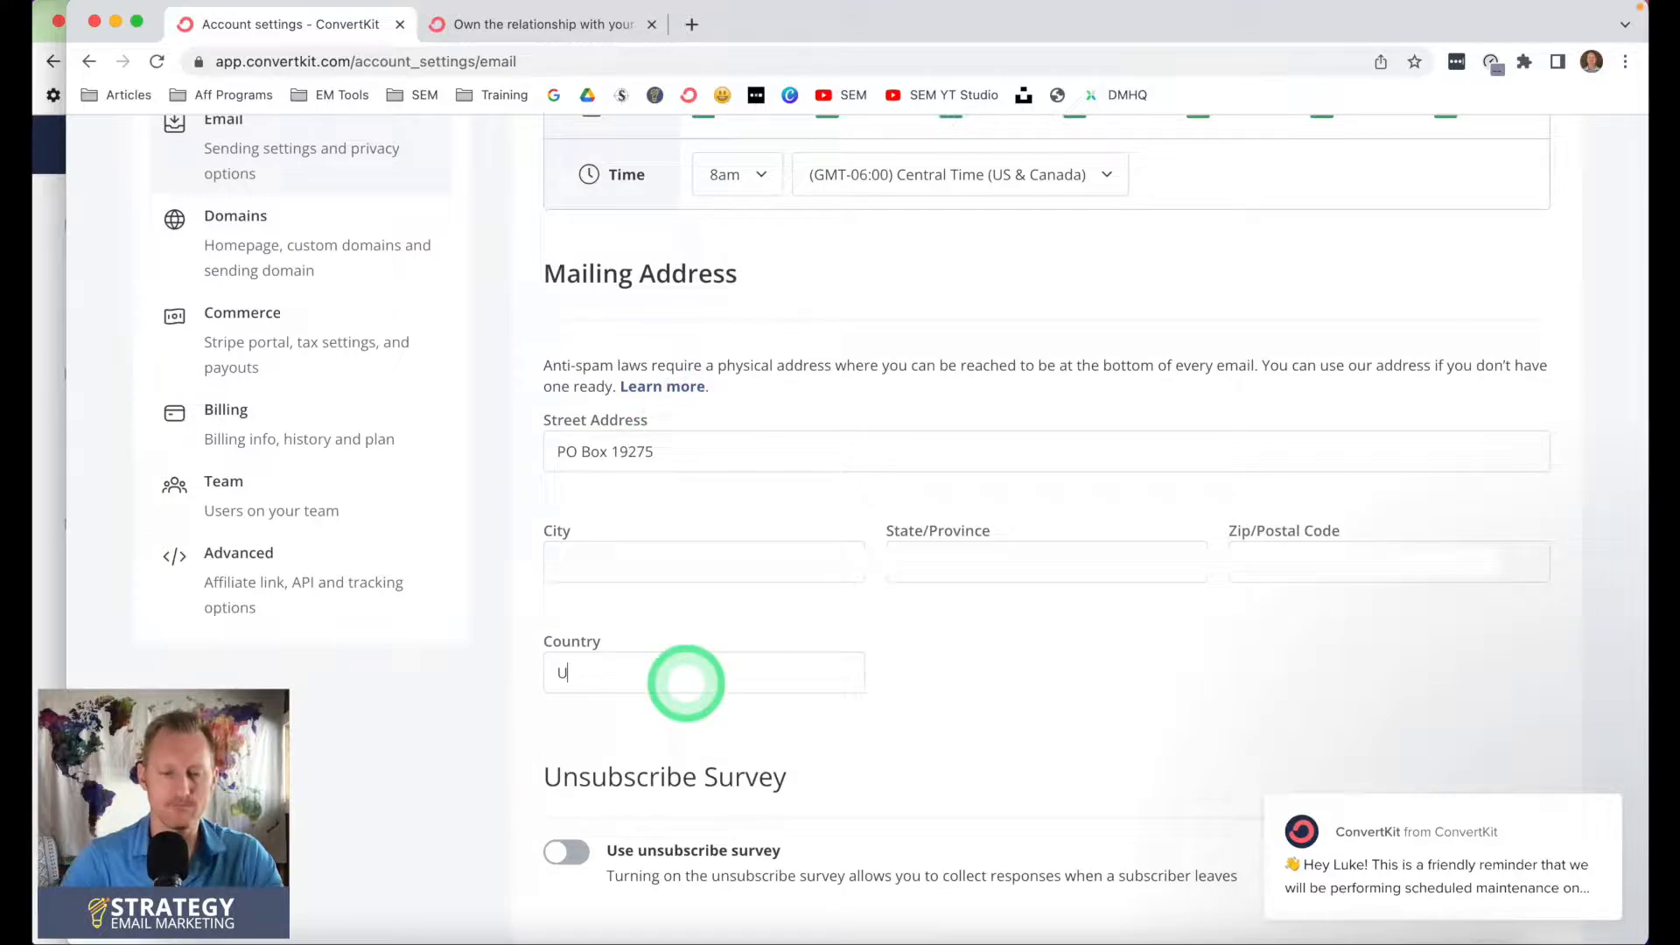
Enter USA as the mailing address country and turn on the unsubscribe survey
{"action": "type", "text": "SA"}
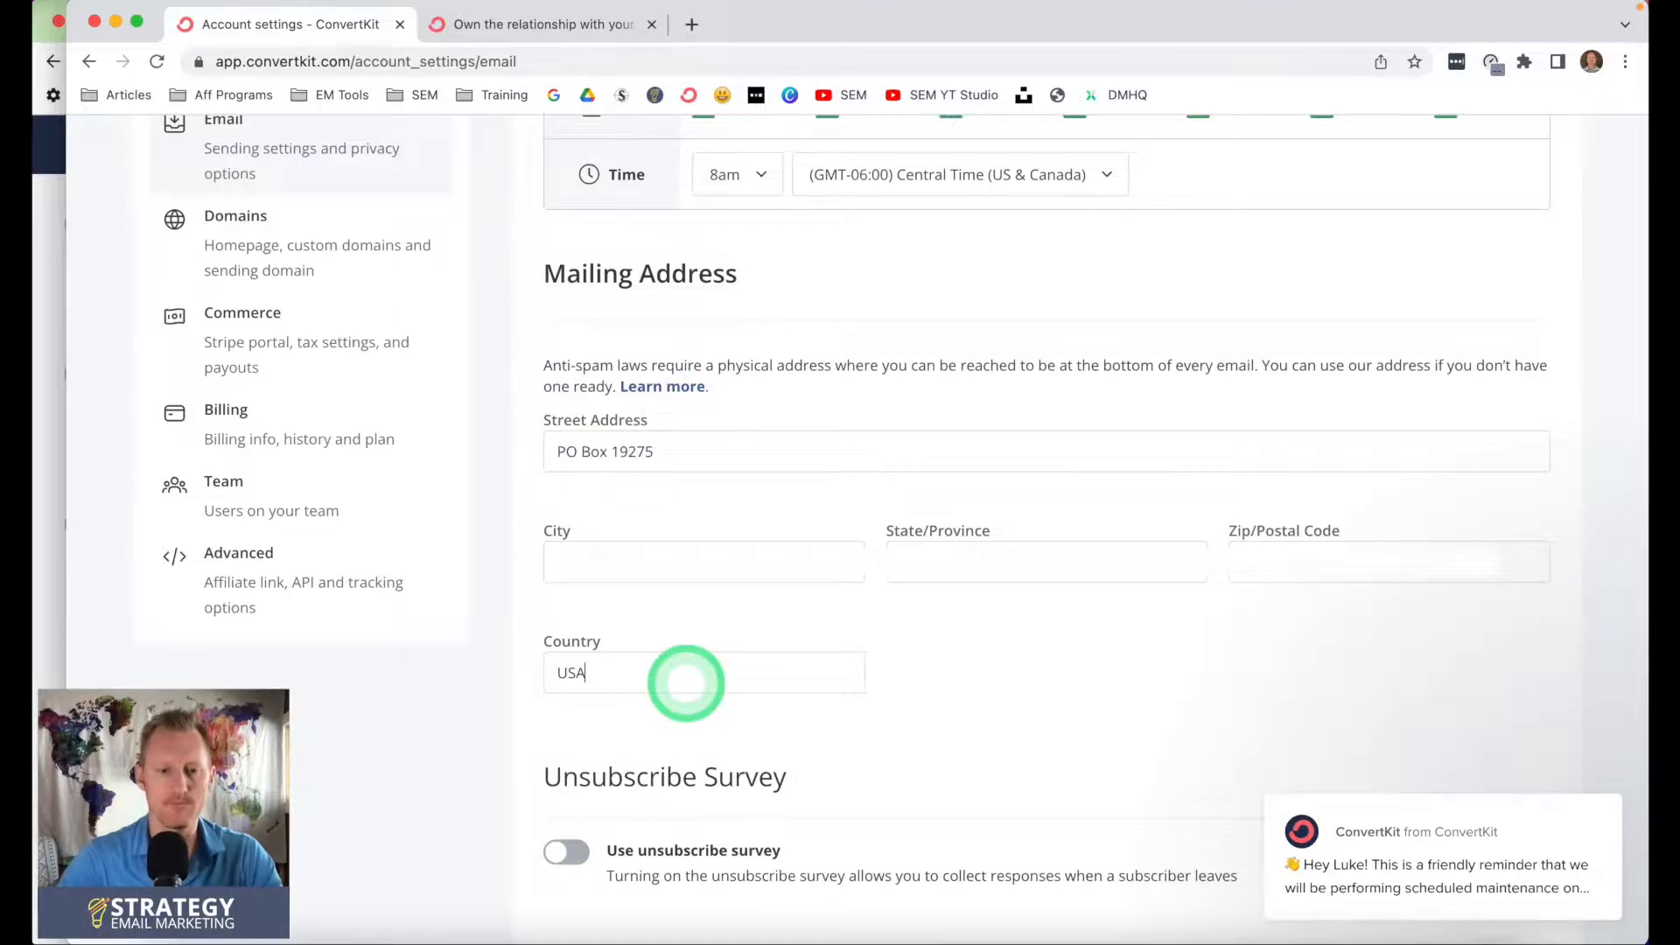
{"action": "scroll", "coordinate": [770, 582], "scroll_direction": "down", "scroll_amount": 5}
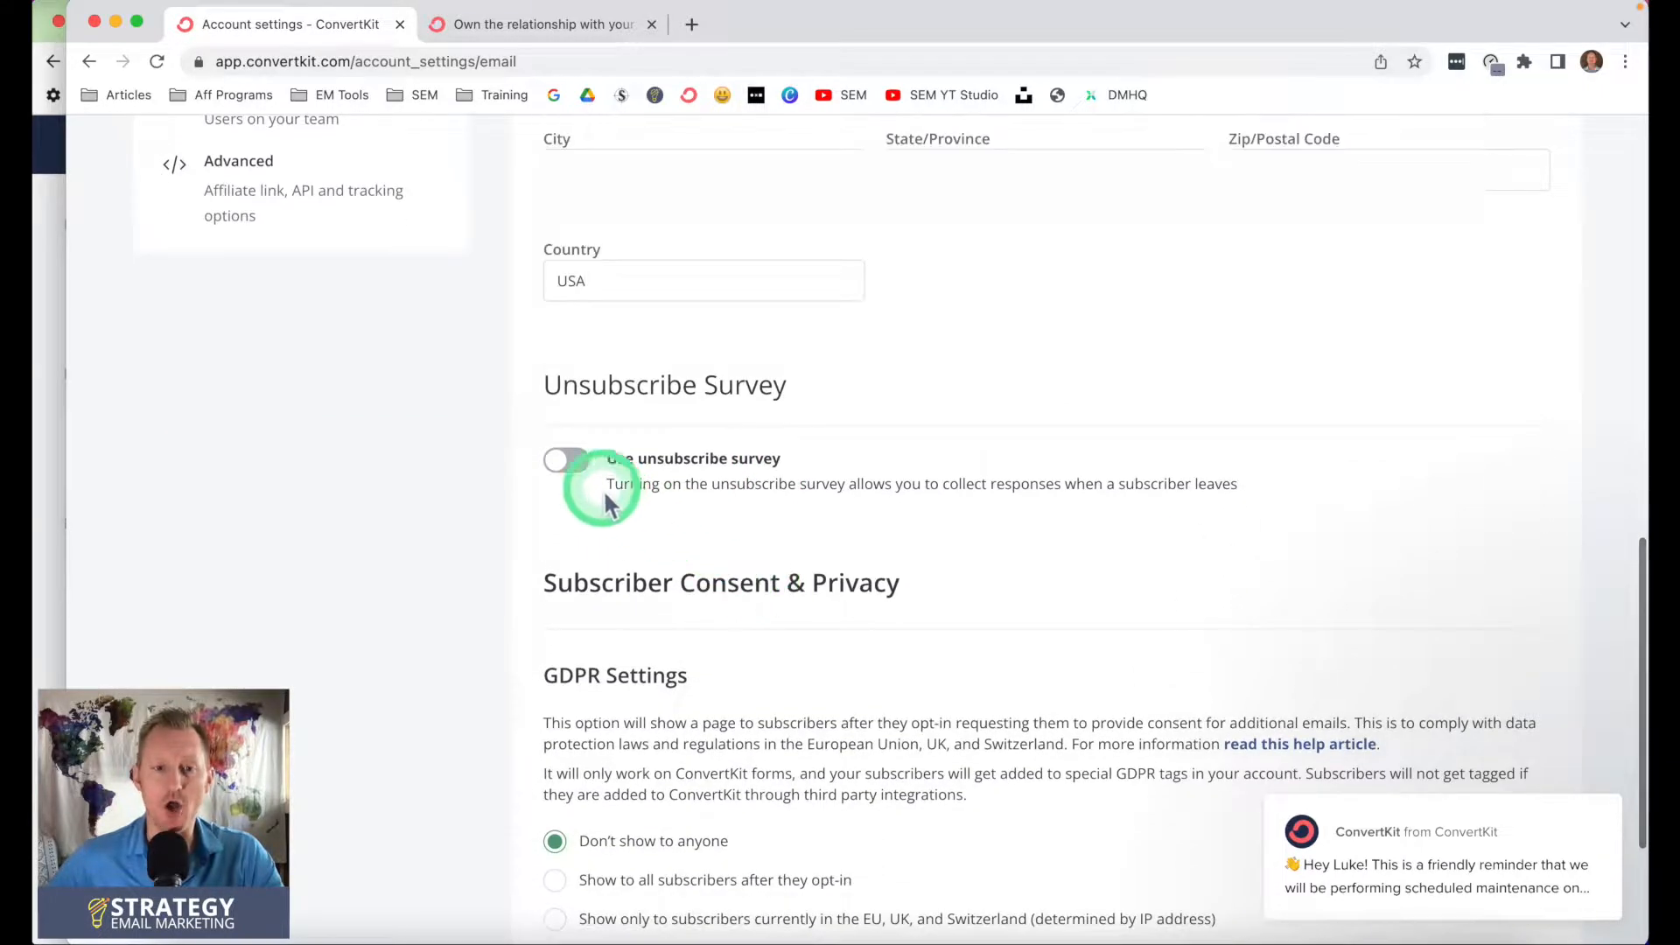
{"action": "left_click", "coordinate": [566, 459]}
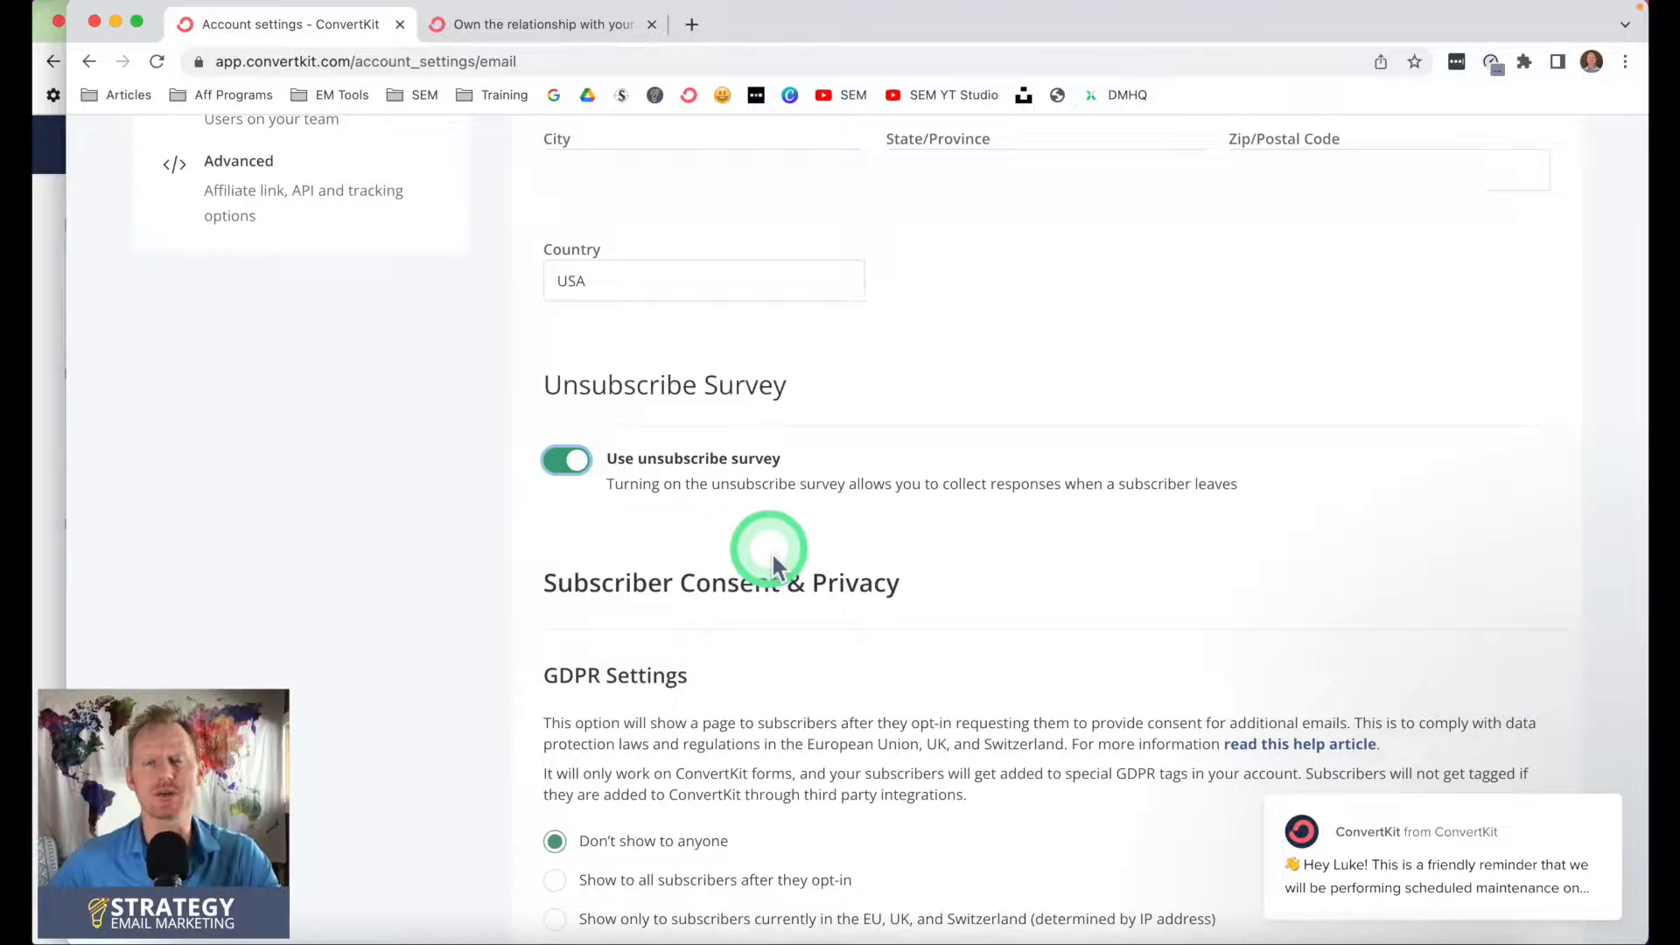
Set the GDPR consent page to show to all subscribers after they opt-in and save the email settings
{"action": "scroll", "coordinate": [770, 551], "scroll_direction": "down", "scroll_amount": 3}
{"action": "left_click_drag", "start_coordinate": [539, 334], "coordinate": [948, 338]}
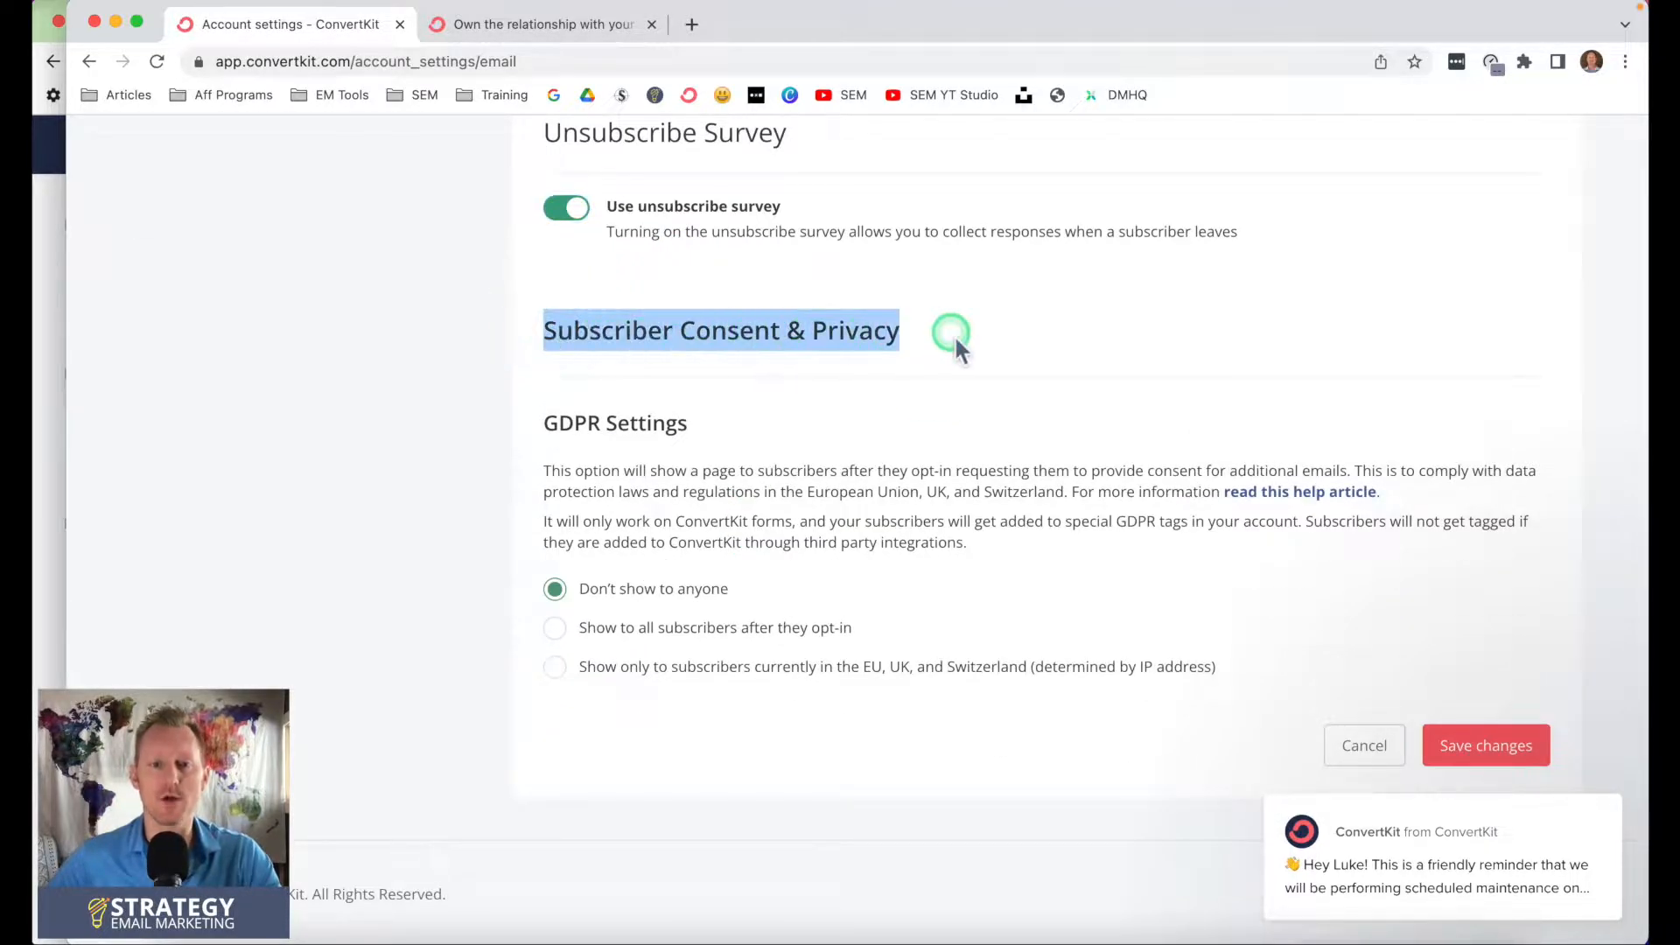
{"action": "left_click_drag", "start_coordinate": [539, 426], "coordinate": [967, 429]}
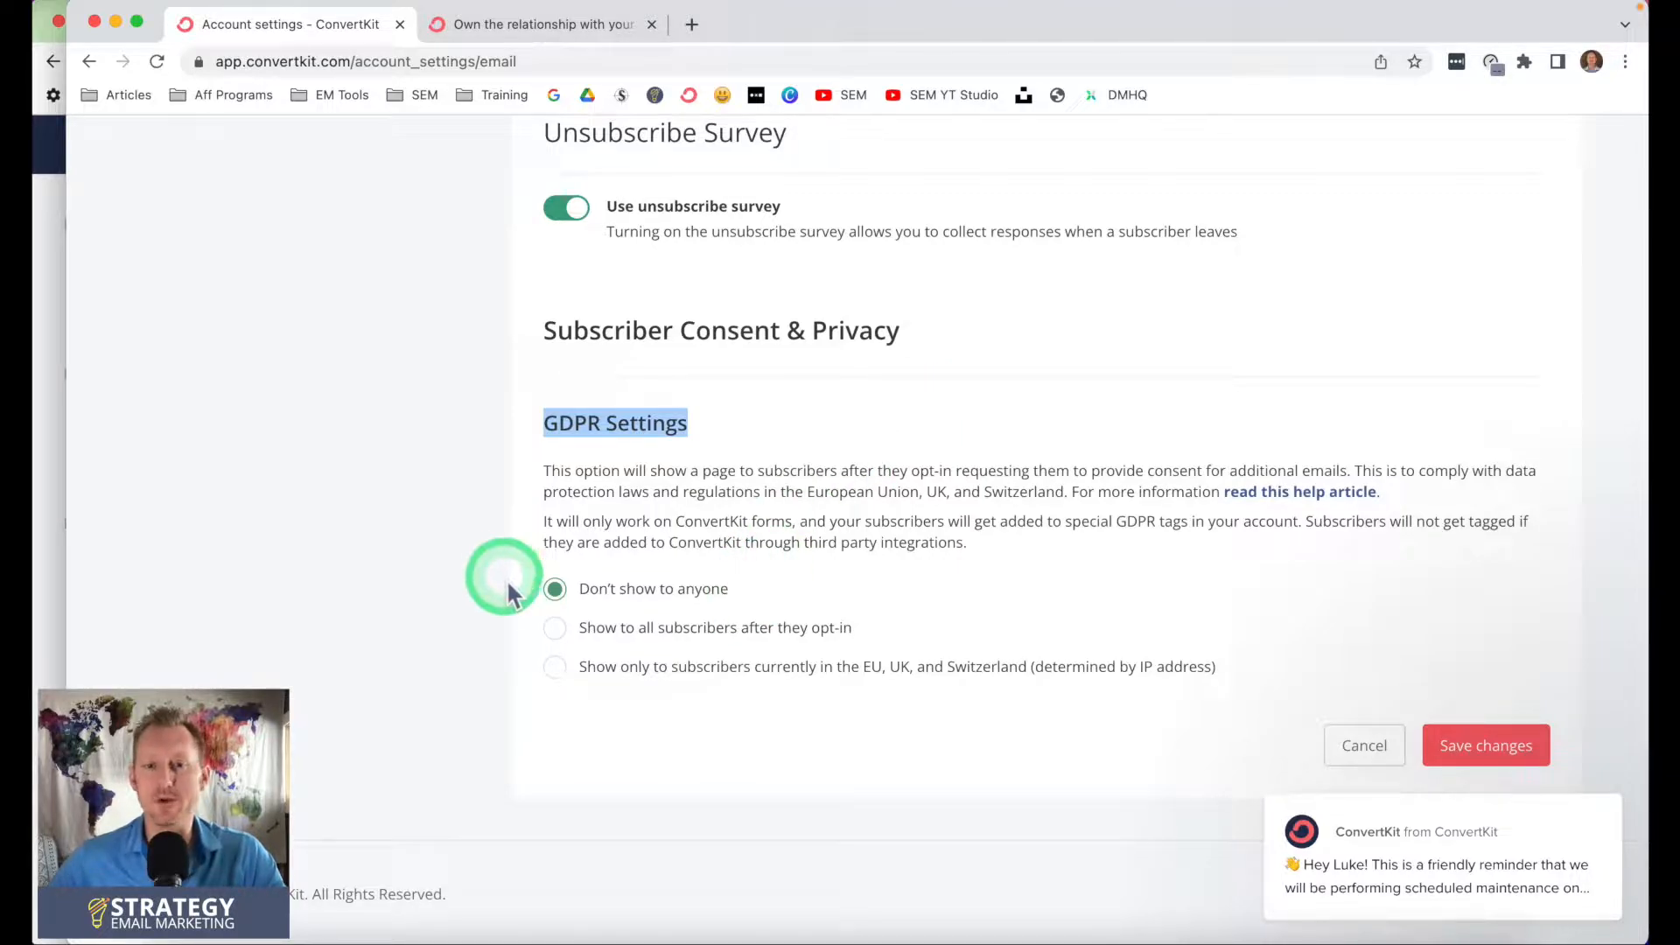
{"action": "left_click", "coordinate": [555, 628]}
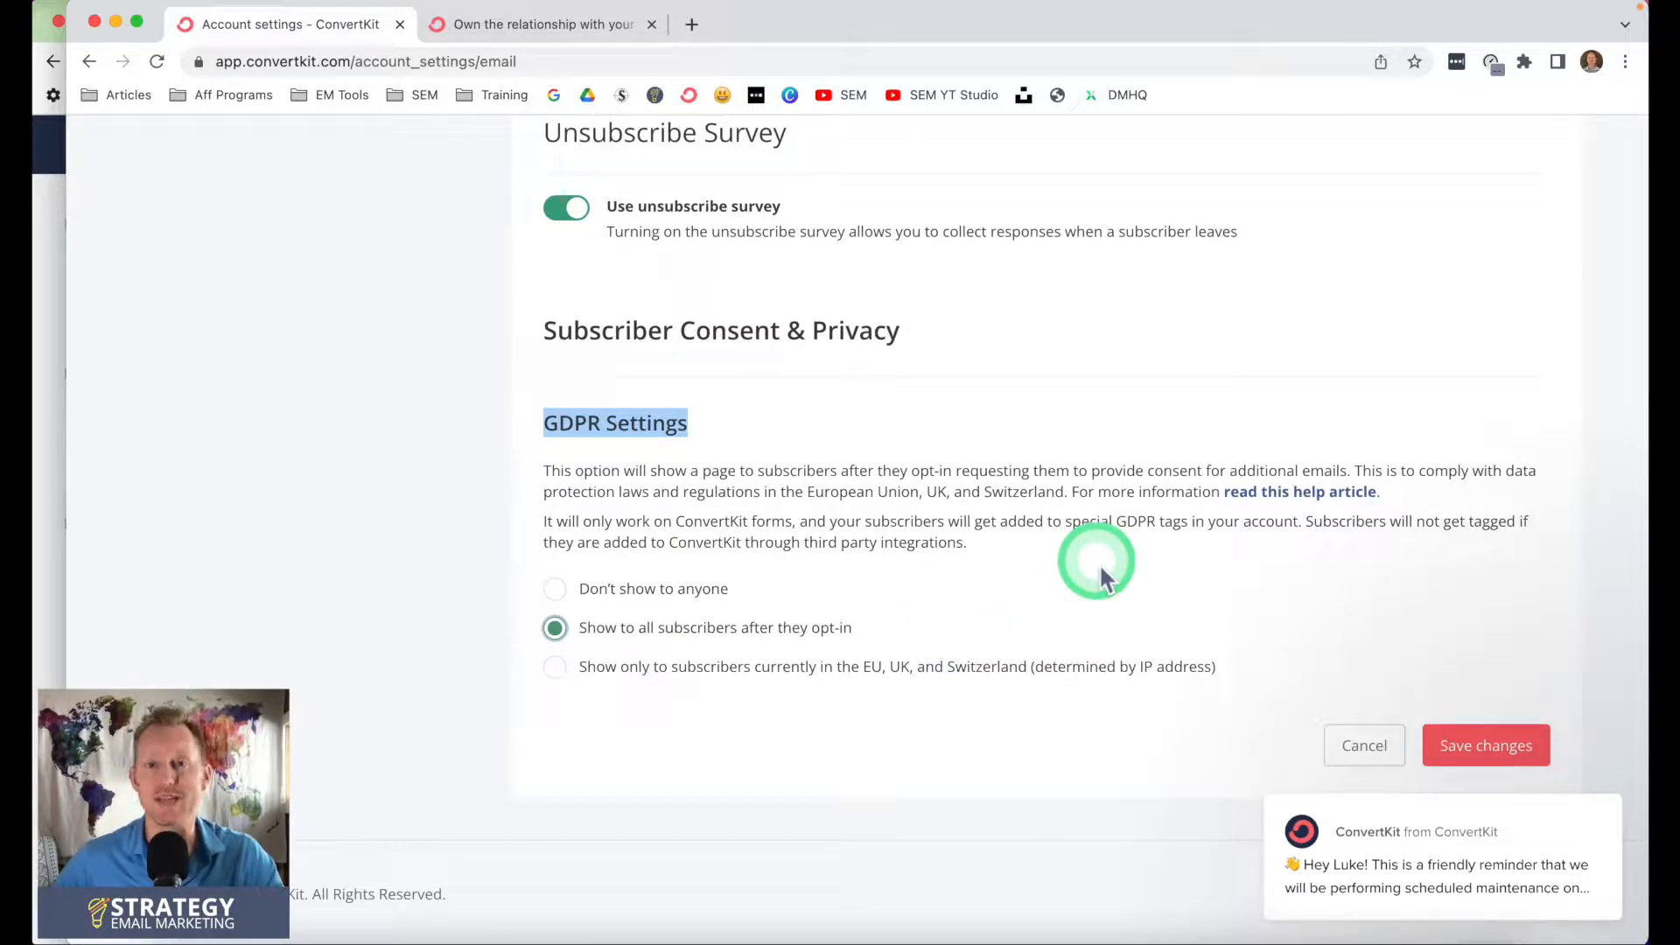
{"action": "left_click", "coordinate": [1485, 751]}
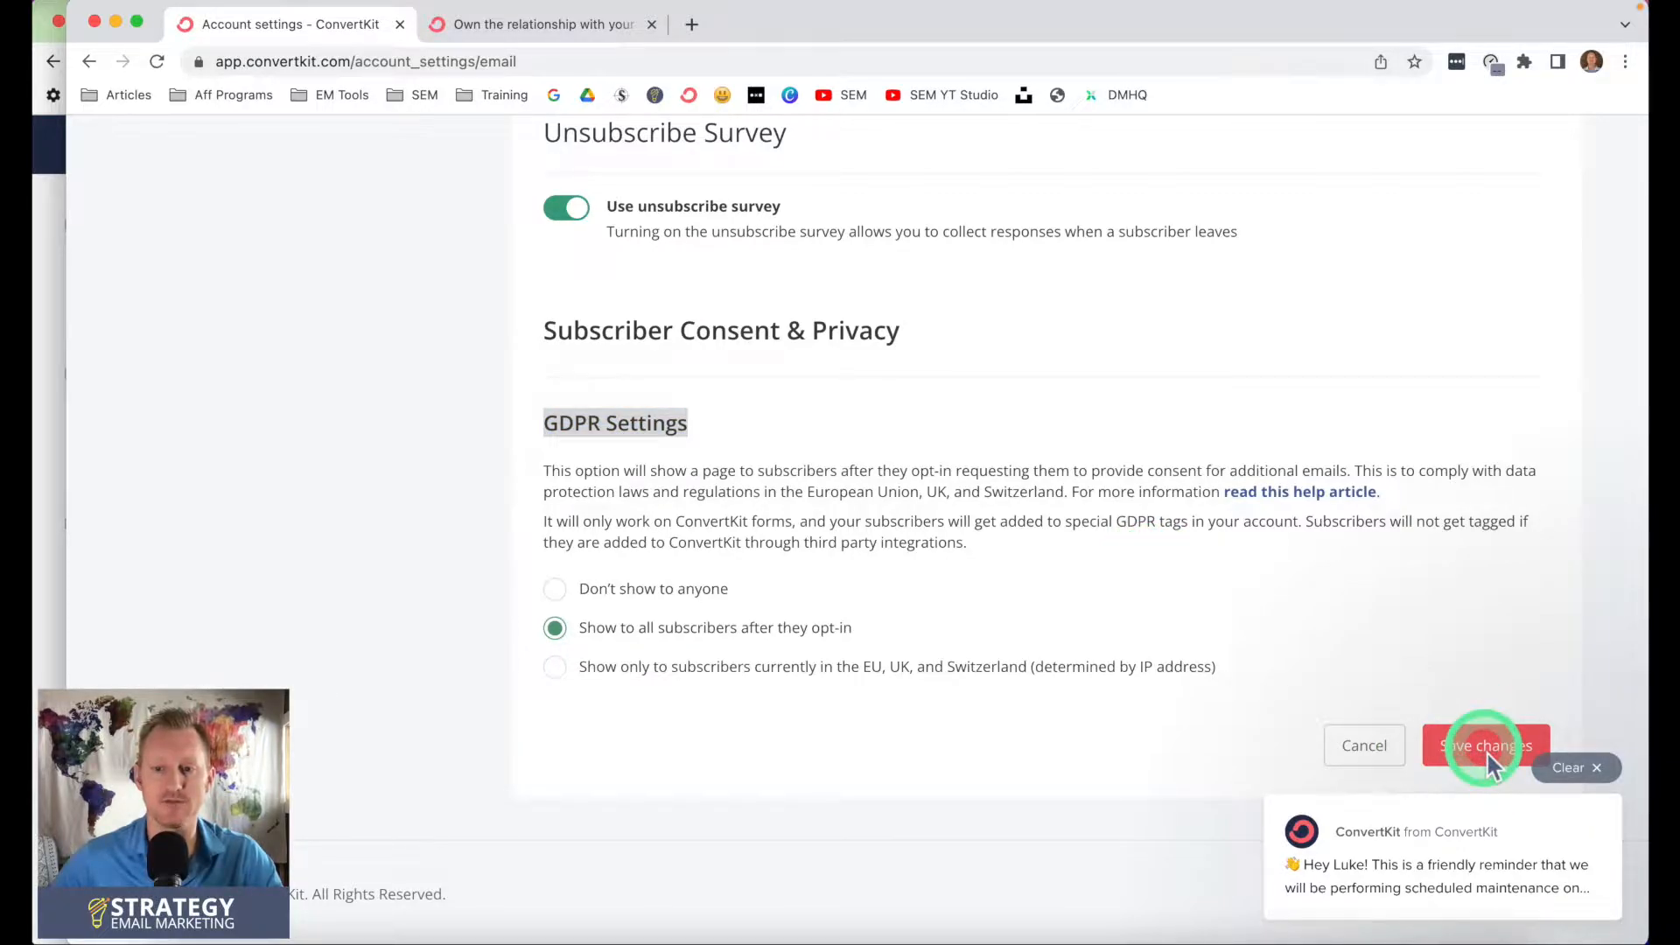
In the domain settings, change the ConvertKit domain name to strategyemailmarketing
{"action": "left_click", "coordinate": [275, 592]}
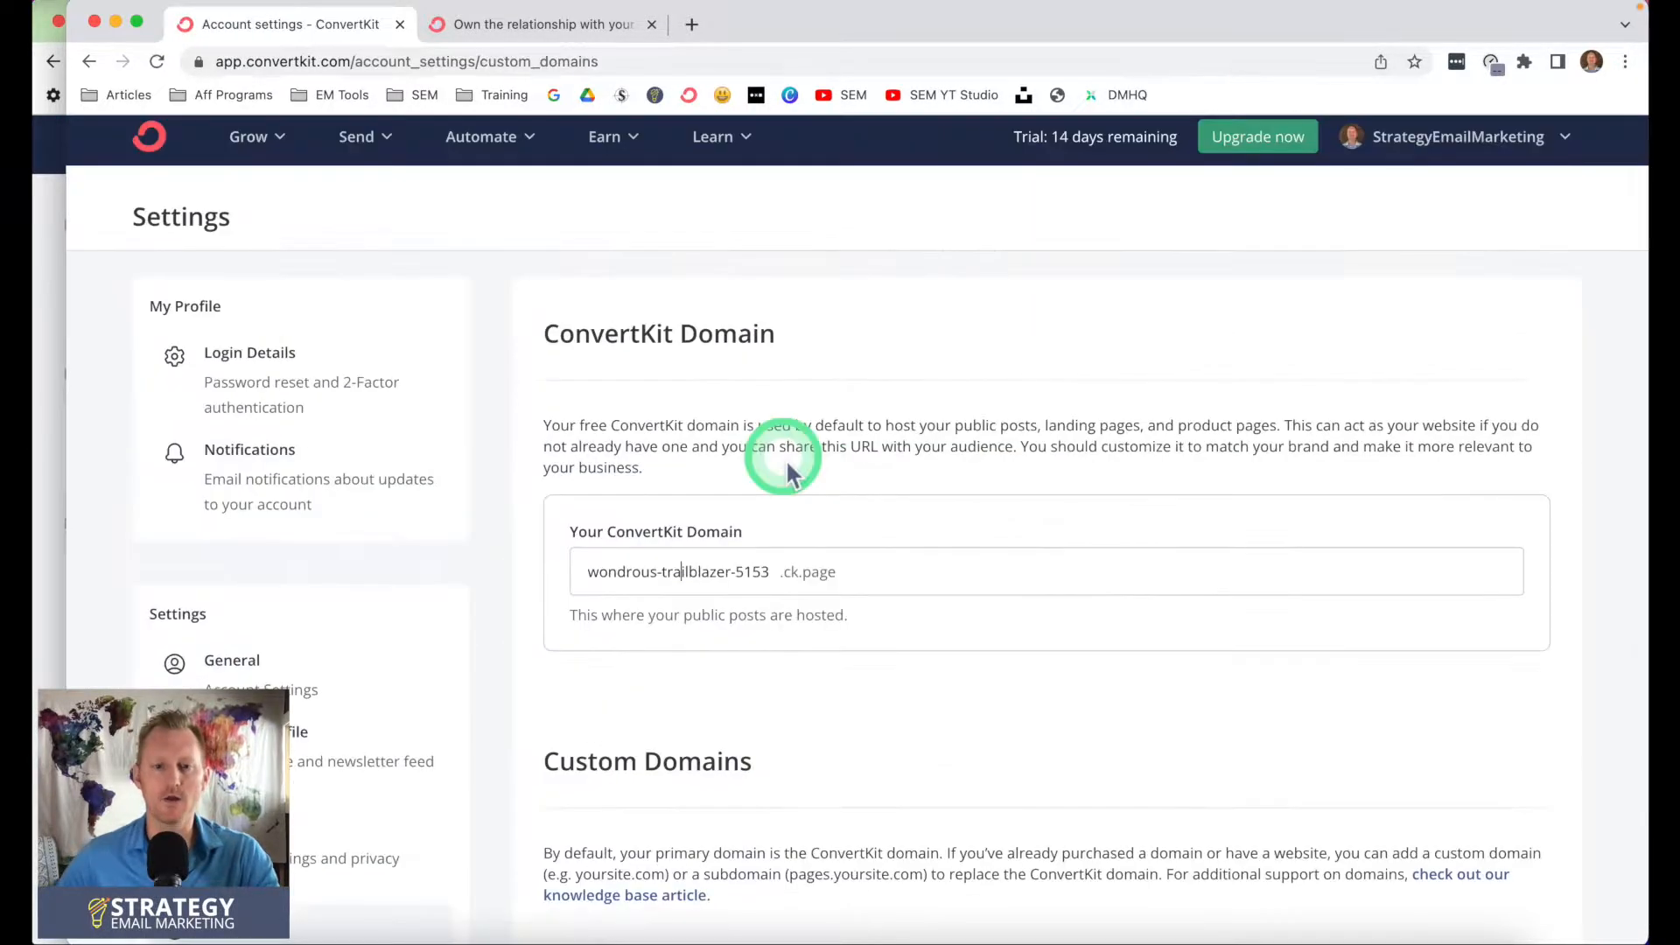
{"action": "scroll", "coordinate": [785, 459], "scroll_direction": "down", "scroll_amount": 2}
{"action": "left_click_drag", "start_coordinate": [772, 489], "coordinate": [585, 492]}
{"action": "scroll", "coordinate": [586, 491], "scroll_direction": "down", "scroll_amount": 1}
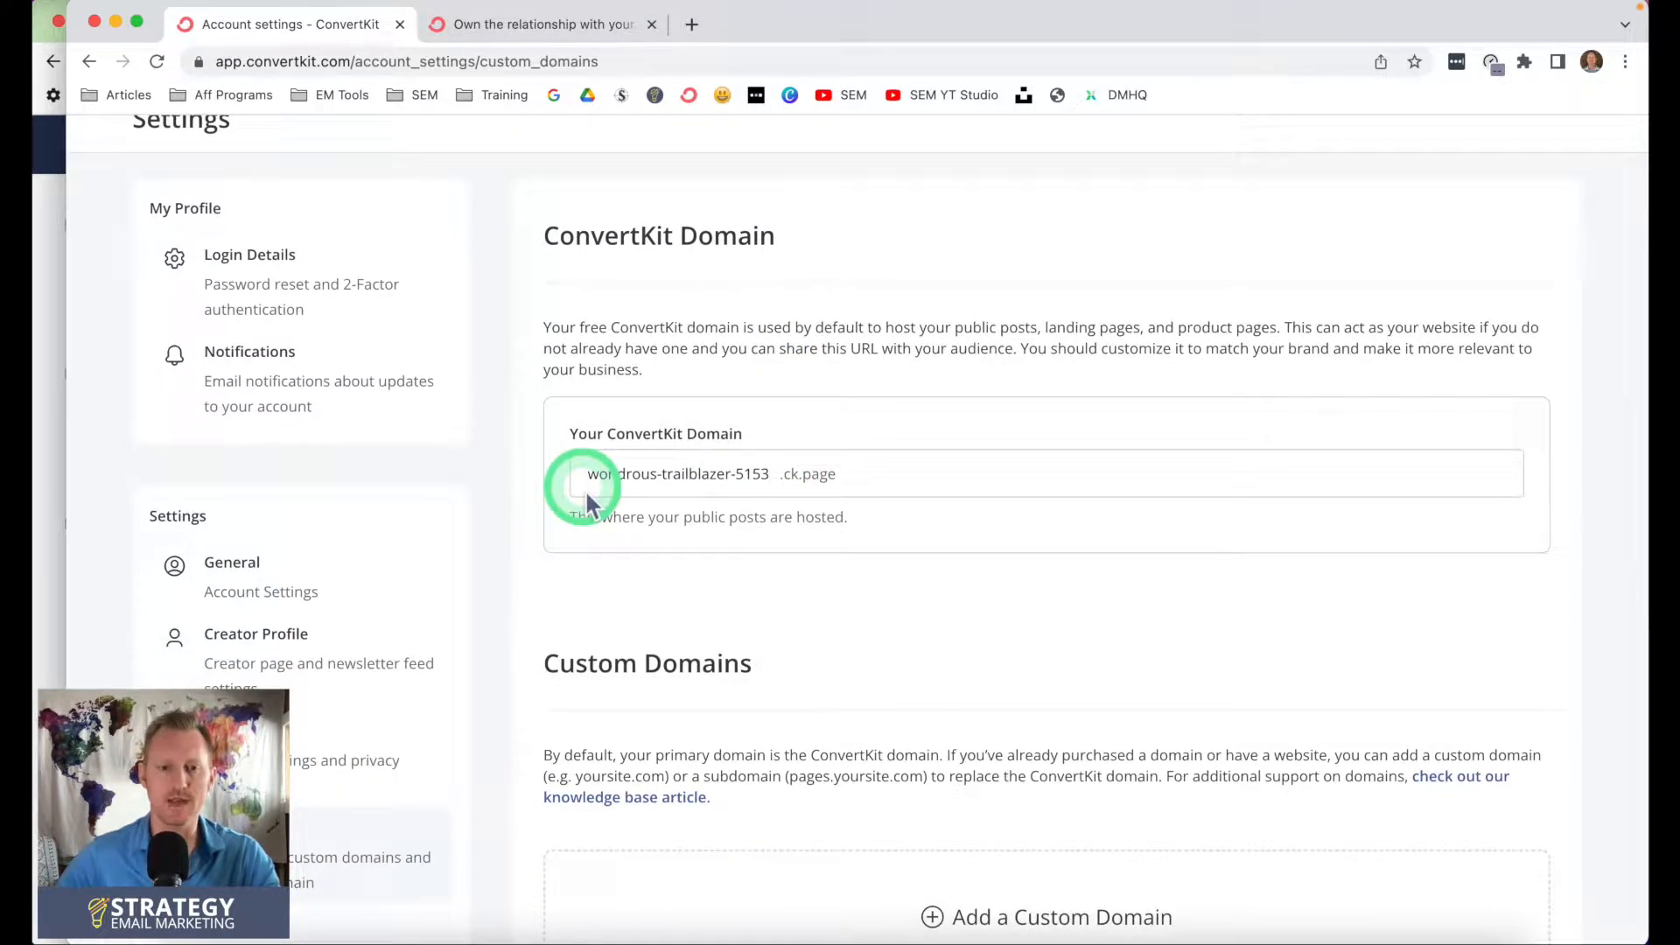
{"action": "key", "text": "super+a"}
{"action": "type", "text": "strategyemailmarketing"}
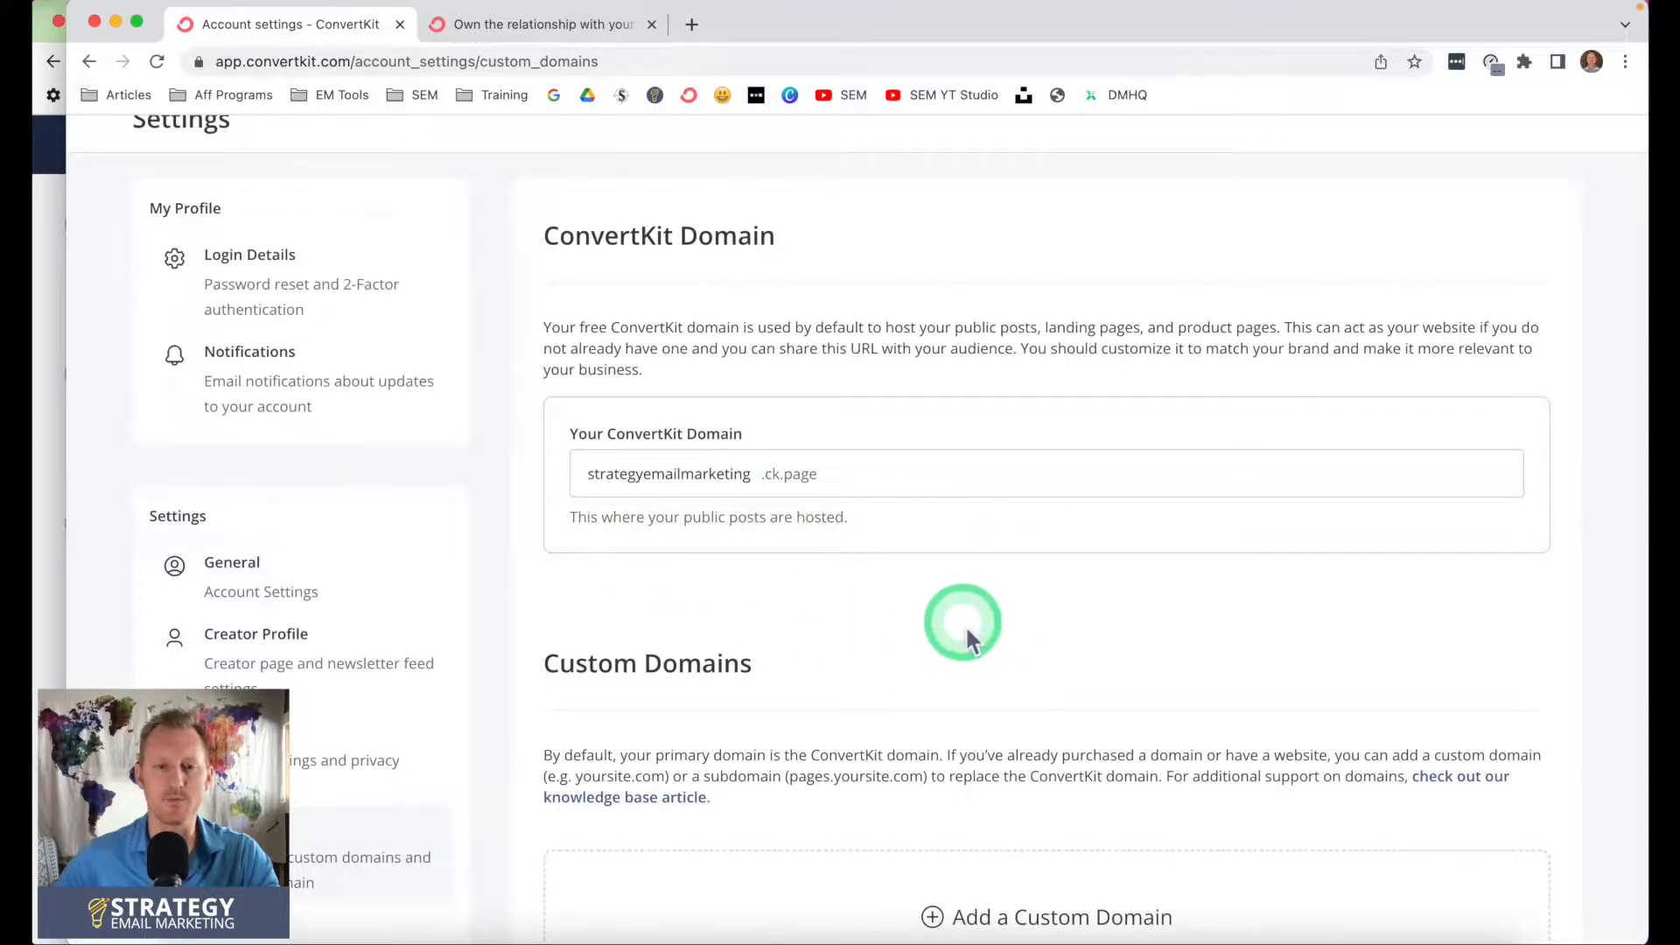
Review the custom domain and verified sending domain options, and save the domain settings
{"action": "scroll", "coordinate": [965, 624], "scroll_direction": "down", "scroll_amount": 2}
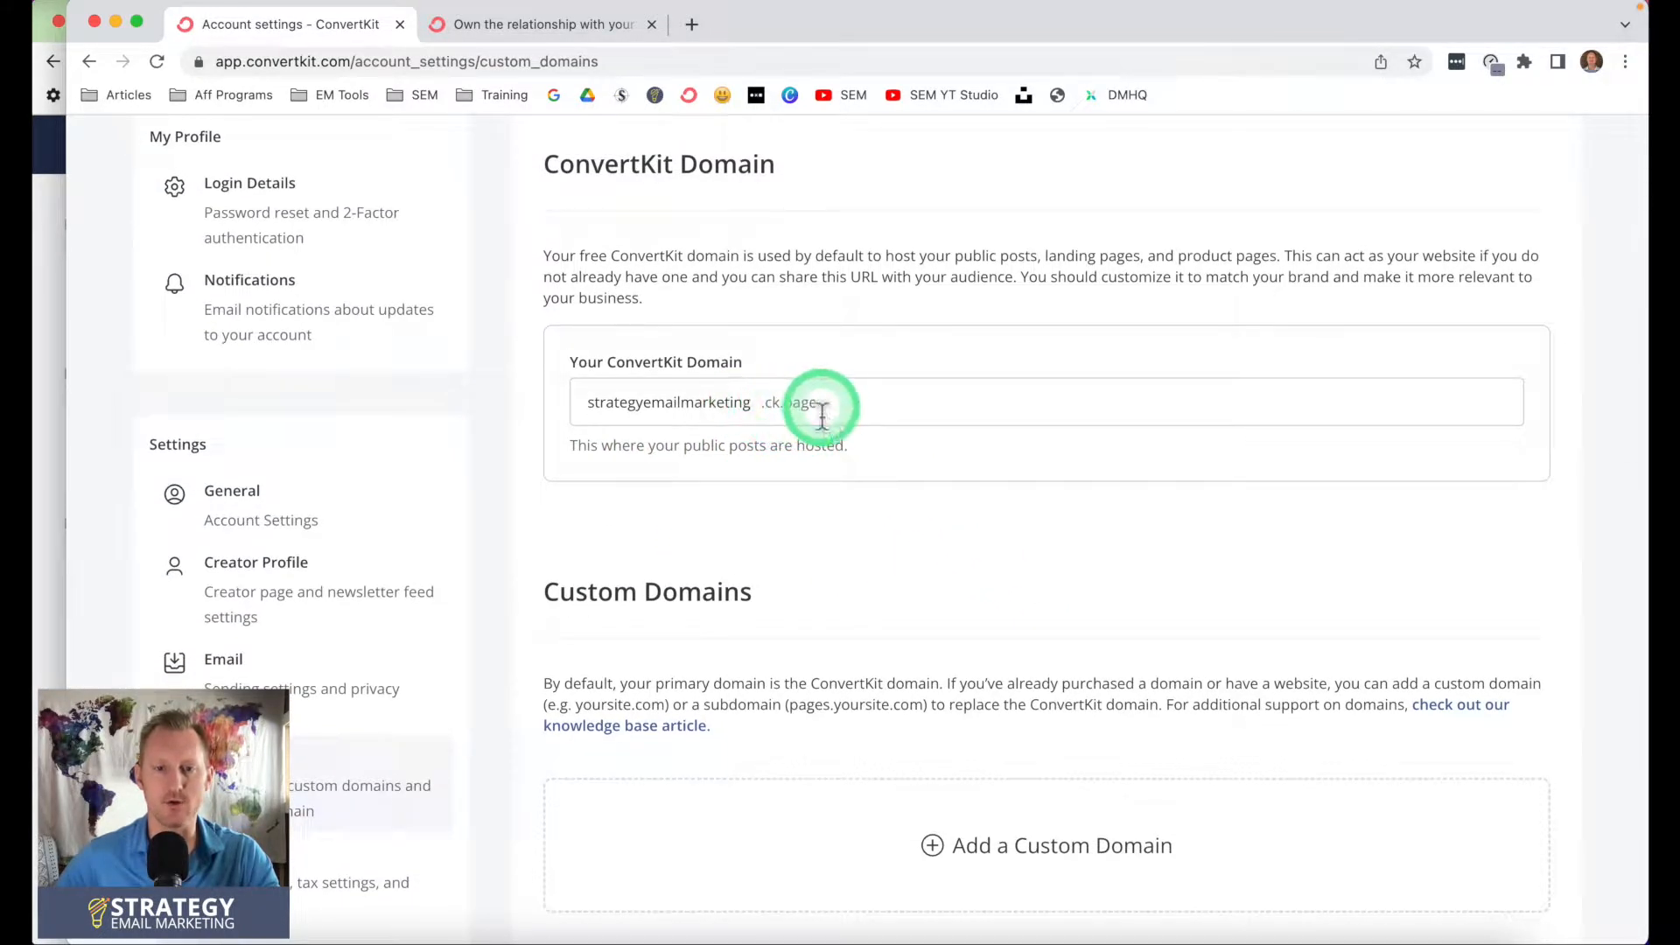
{"action": "scroll", "coordinate": [806, 555], "scroll_direction": "down", "scroll_amount": 5}
{"action": "scroll", "coordinate": [985, 634], "scroll_direction": "down", "scroll_amount": 4}
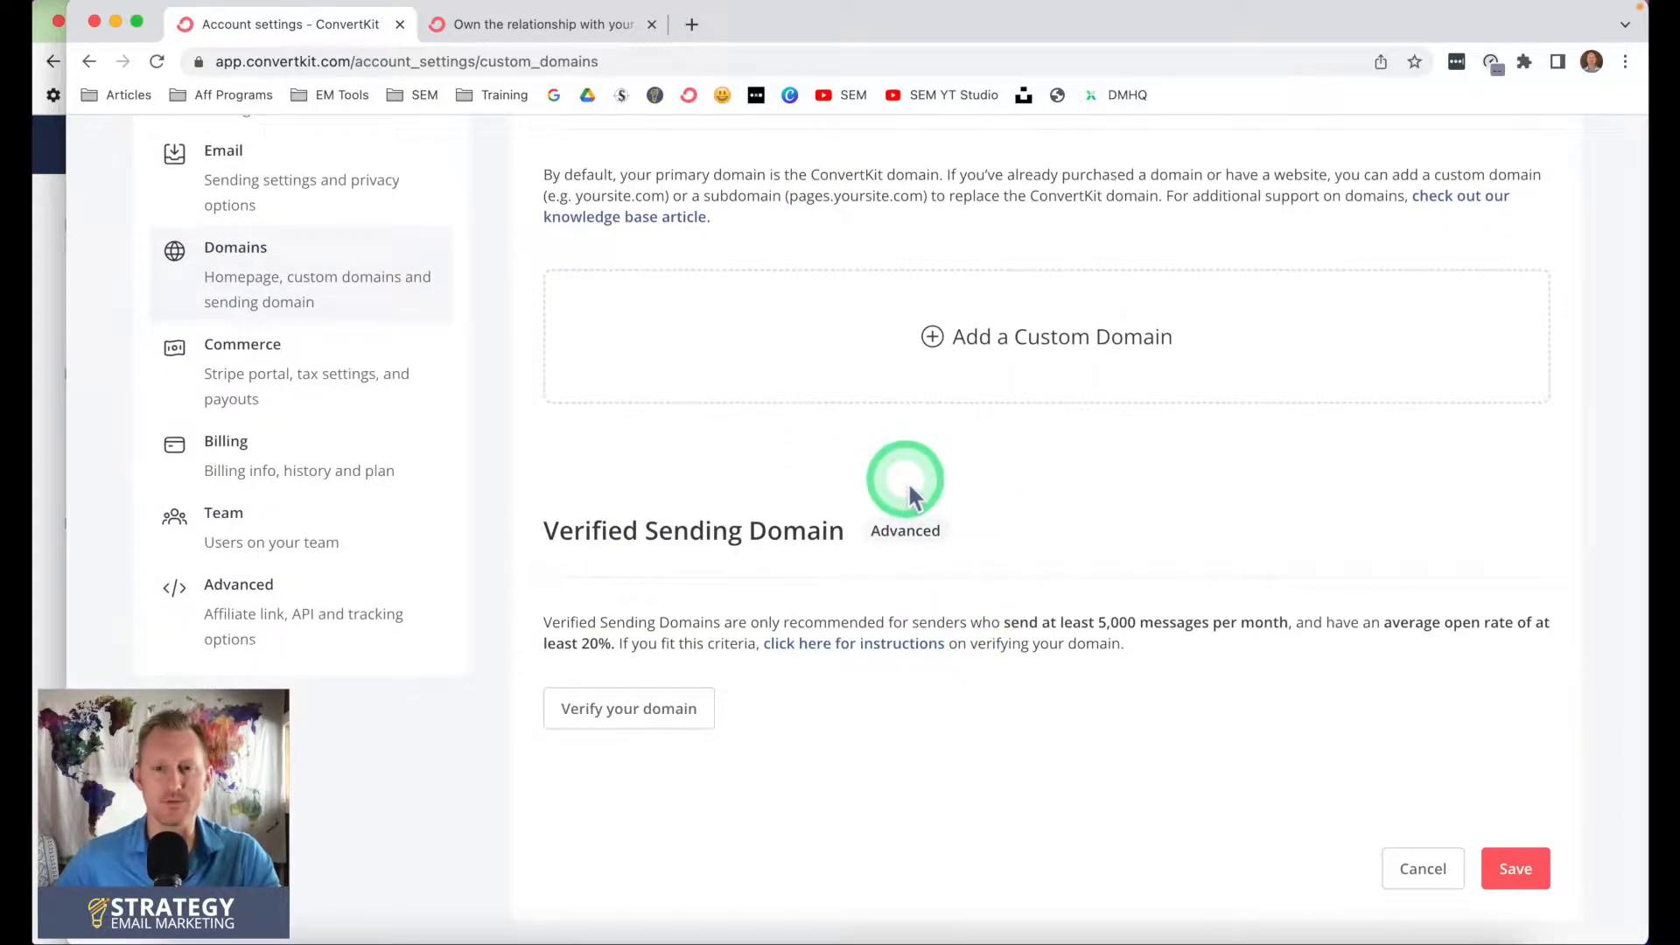
{"action": "scroll", "coordinate": [906, 483], "scroll_direction": "down", "scroll_amount": 3}
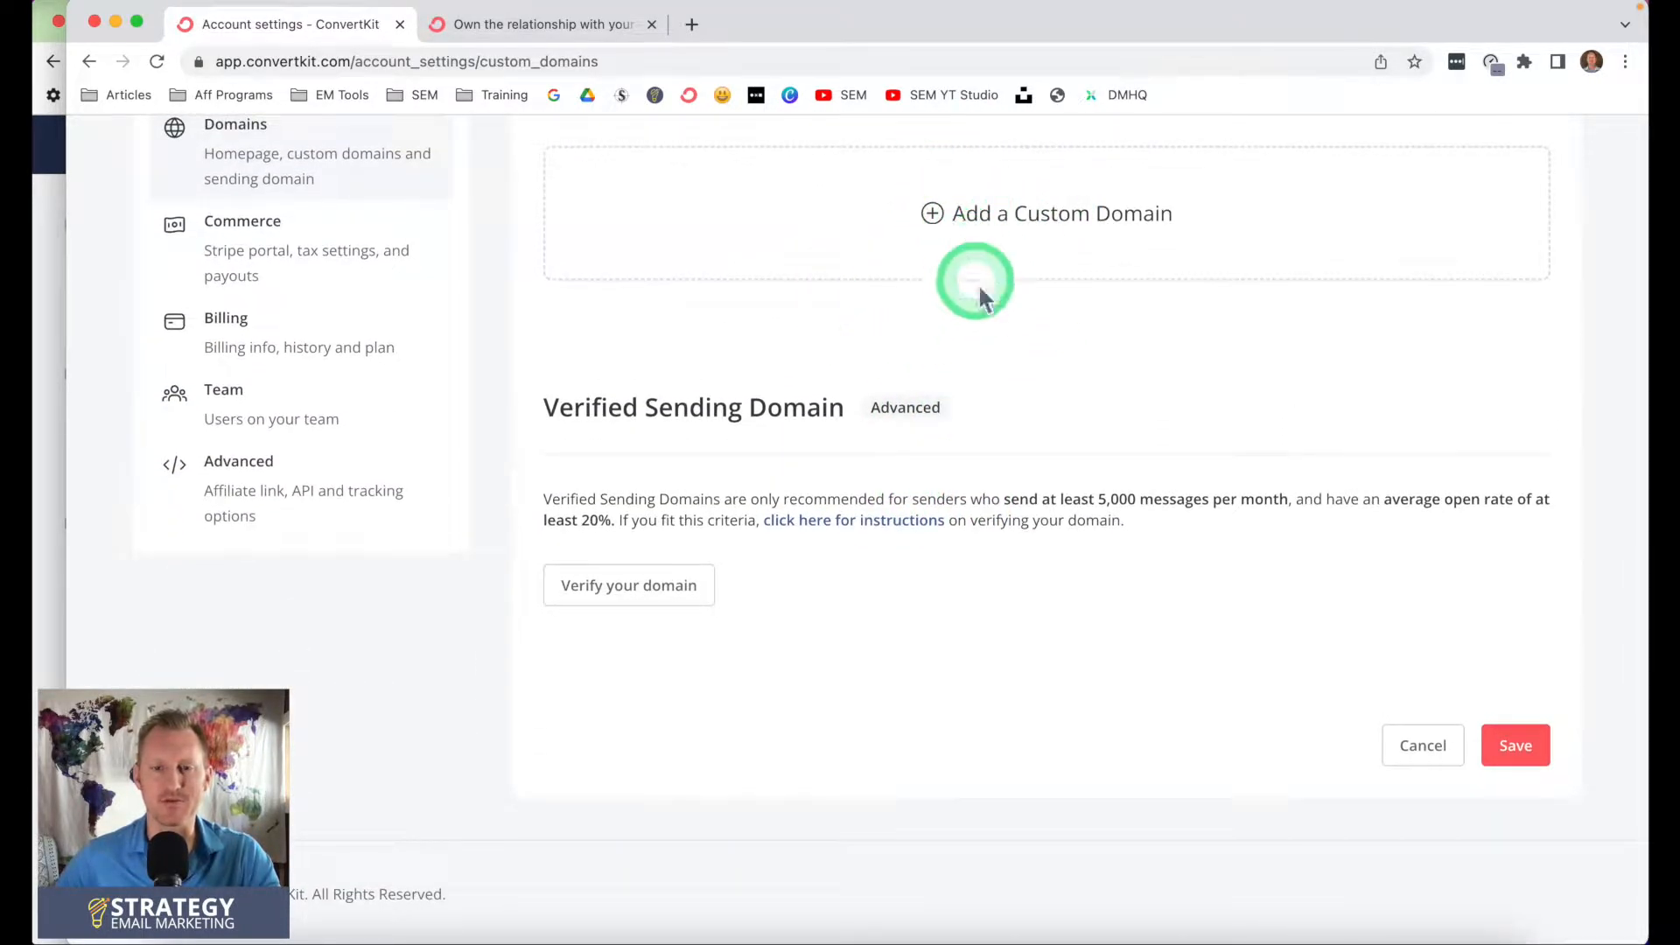
{"action": "scroll", "coordinate": [916, 337], "scroll_direction": "up", "scroll_amount": 2}
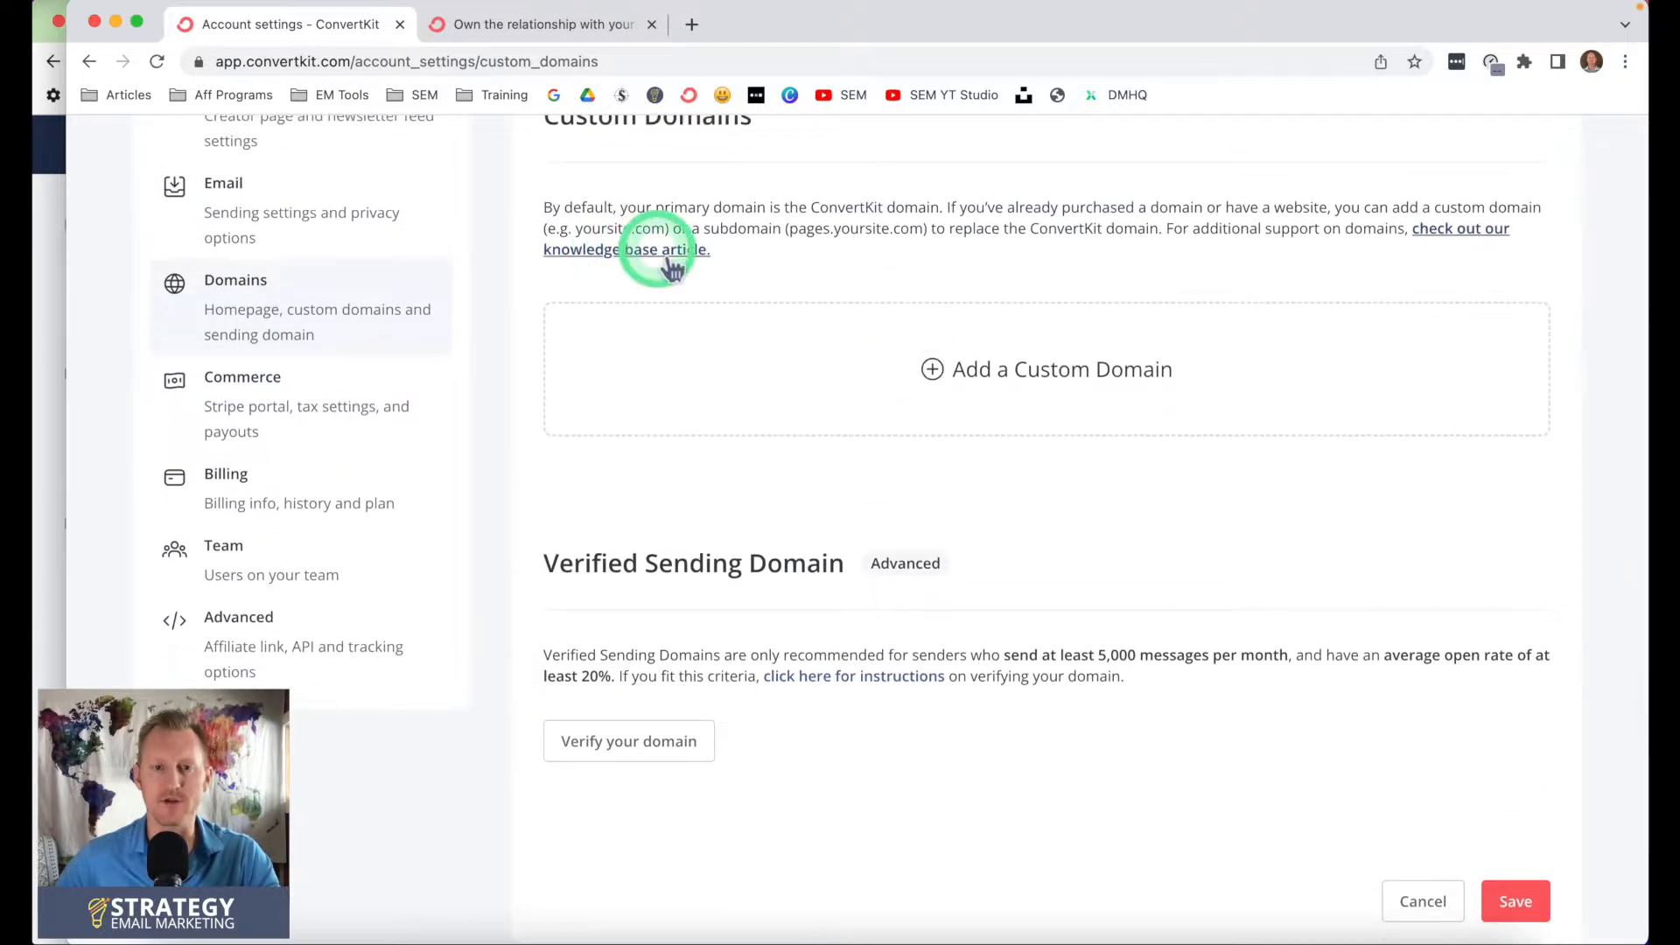
{"action": "scroll", "coordinate": [735, 331], "scroll_direction": "down", "scroll_amount": 2}
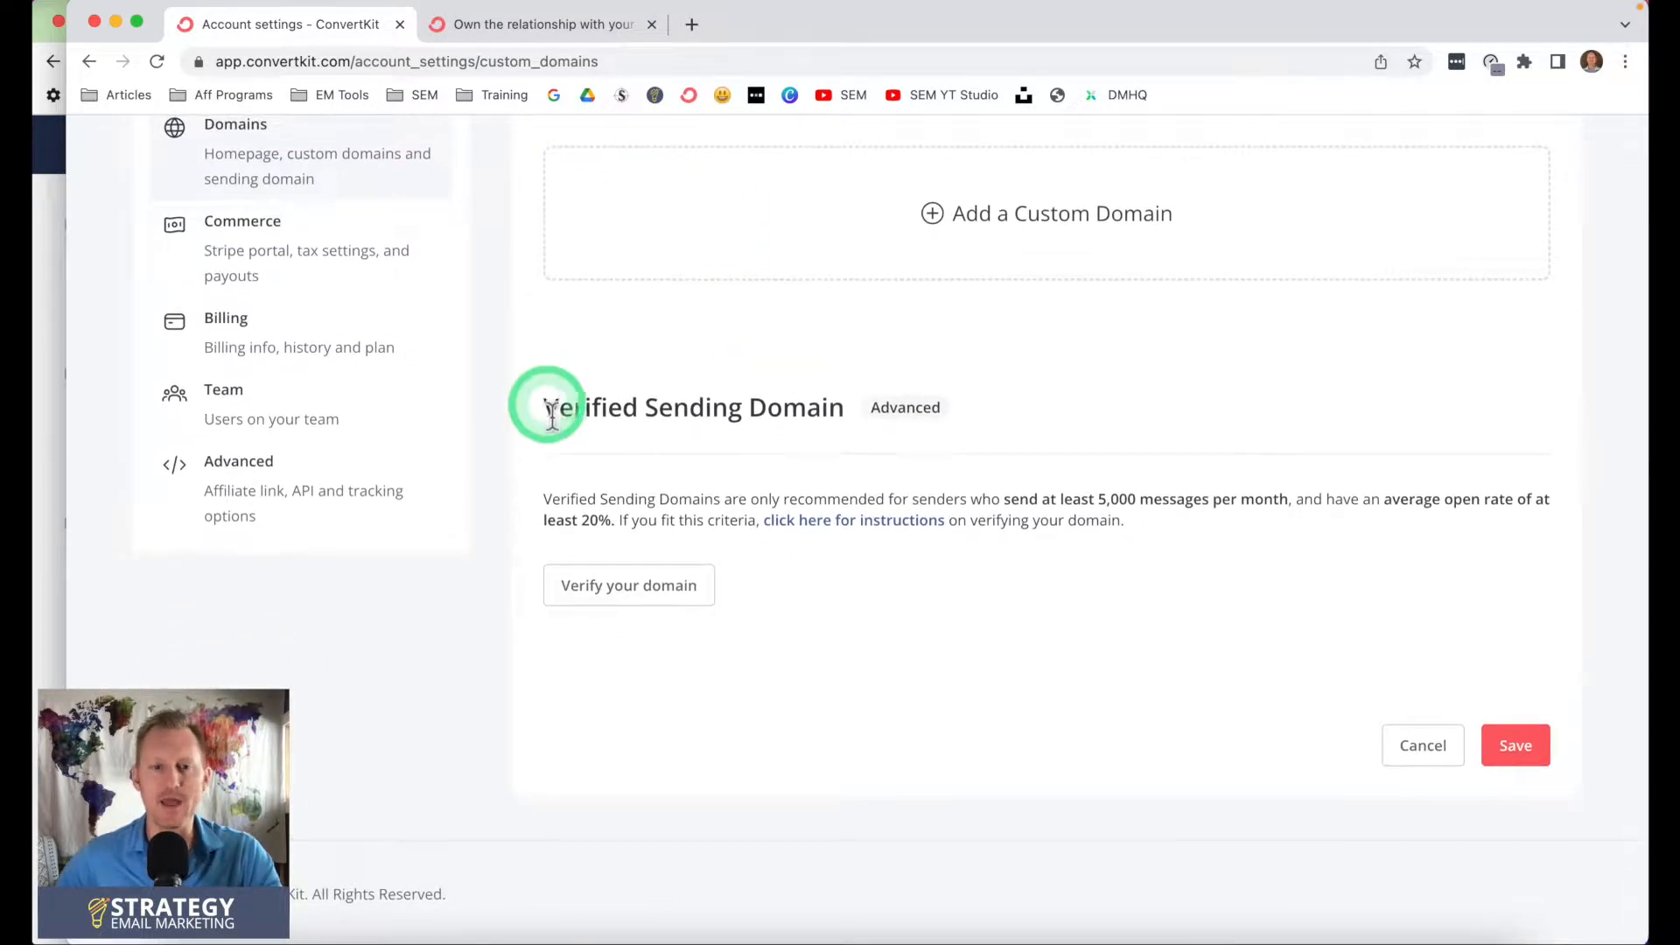
{"action": "left_click_drag", "start_coordinate": [540, 406], "coordinate": [846, 404]}
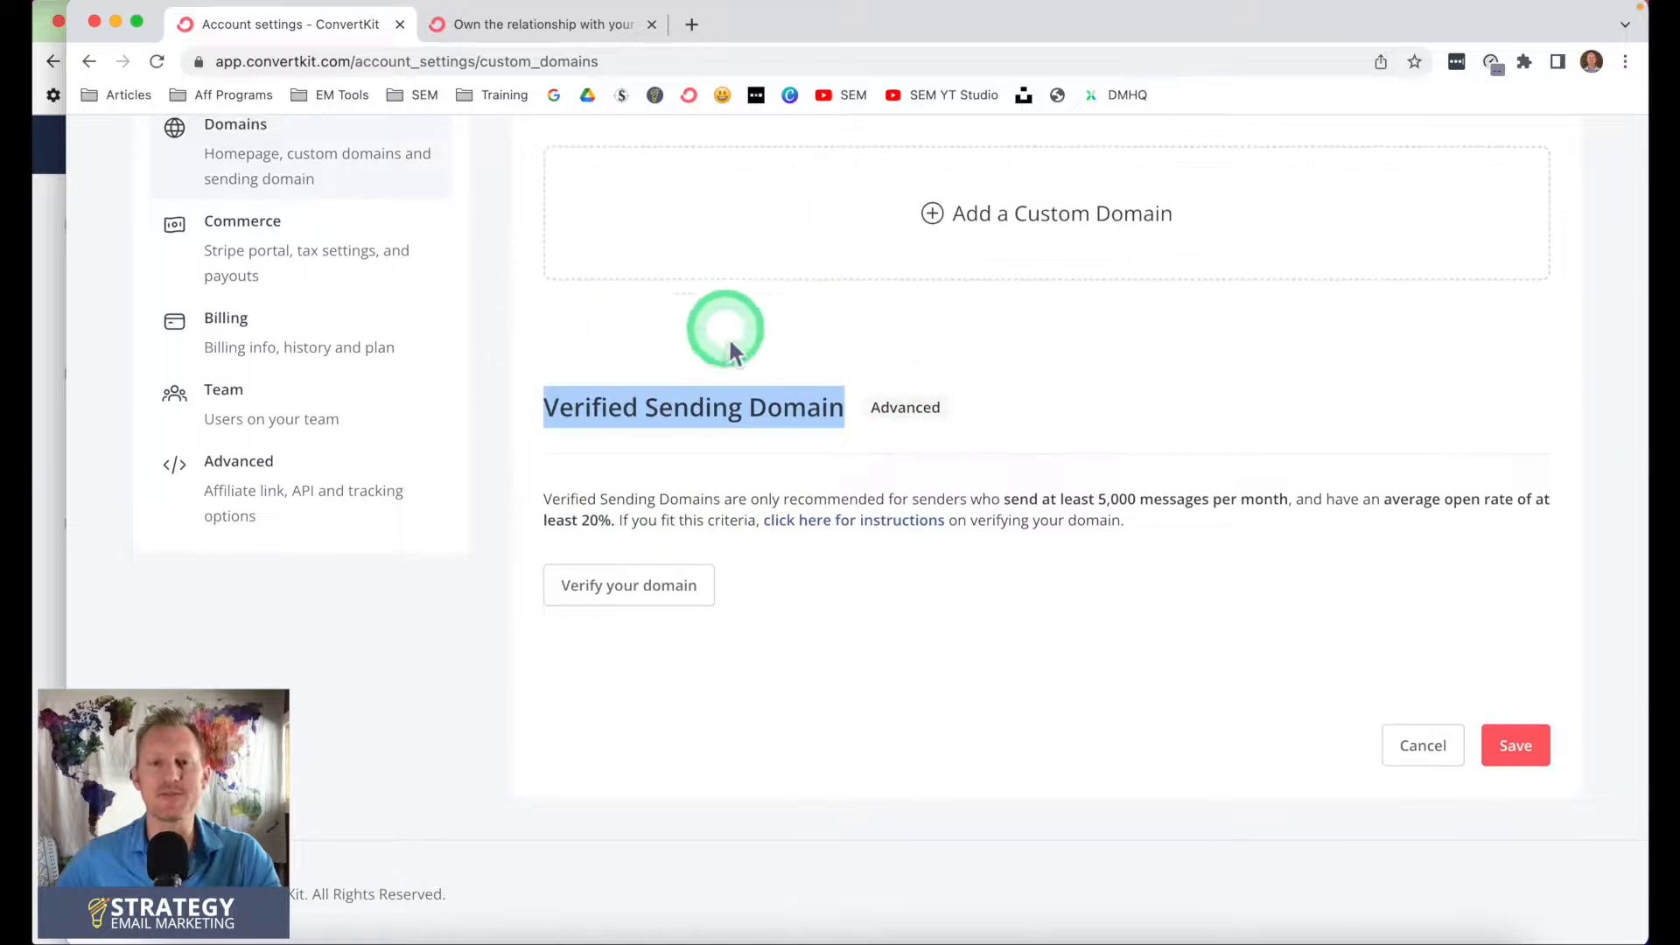
{"action": "left_click", "coordinate": [807, 398]}
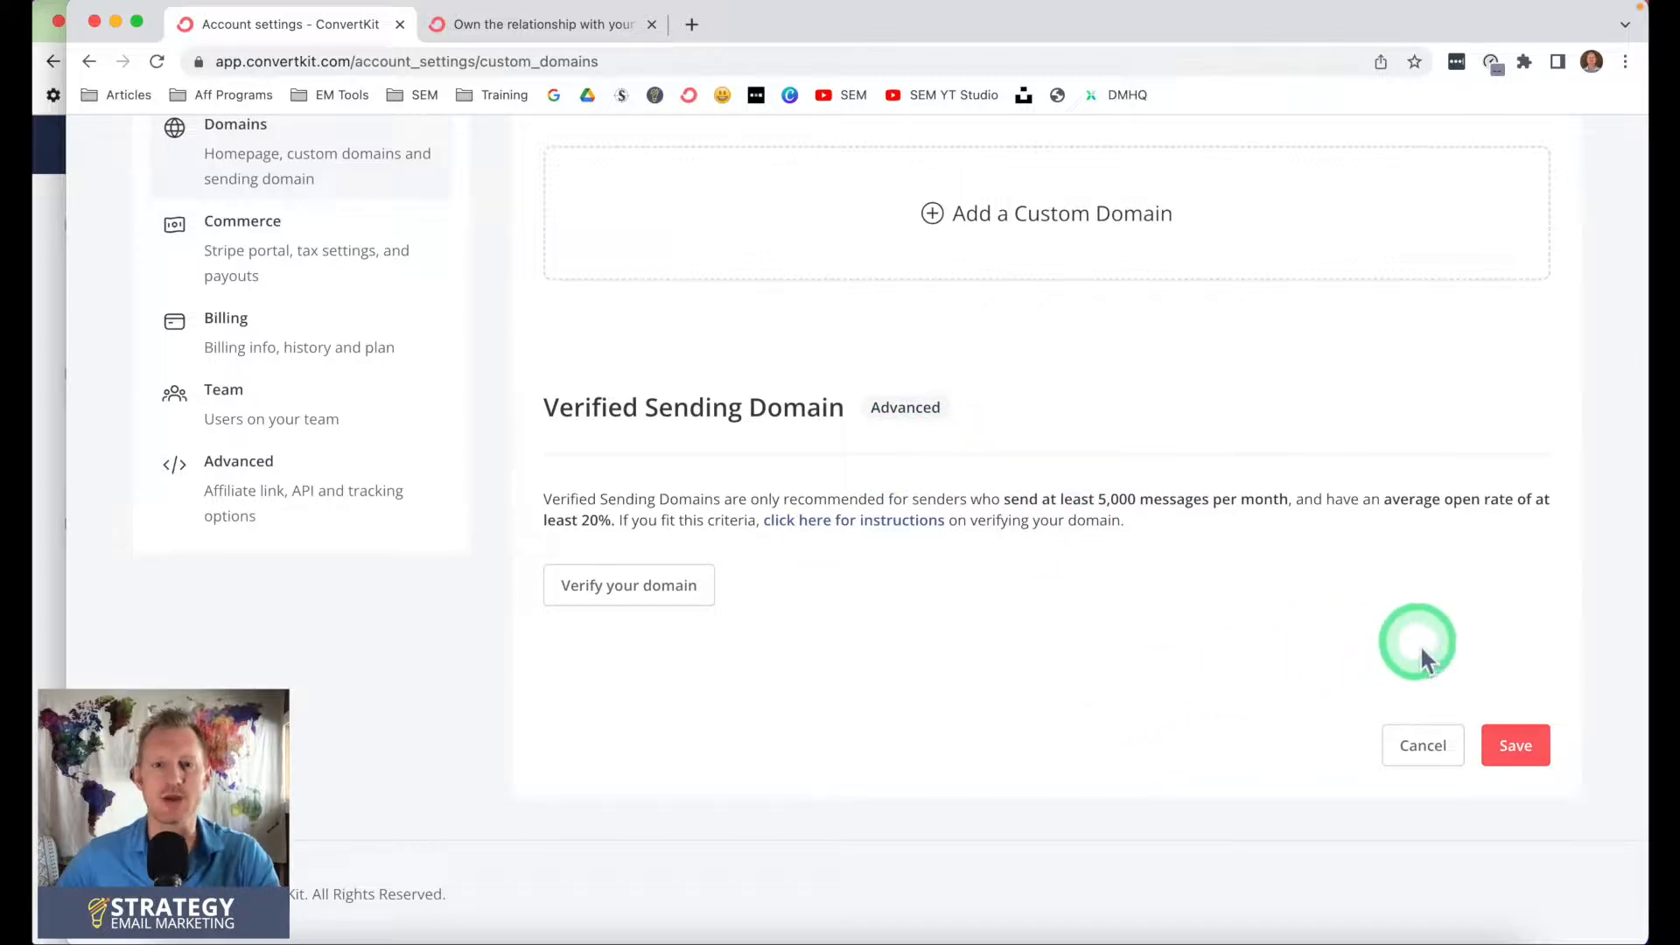
{"action": "left_click", "coordinate": [1515, 746]}
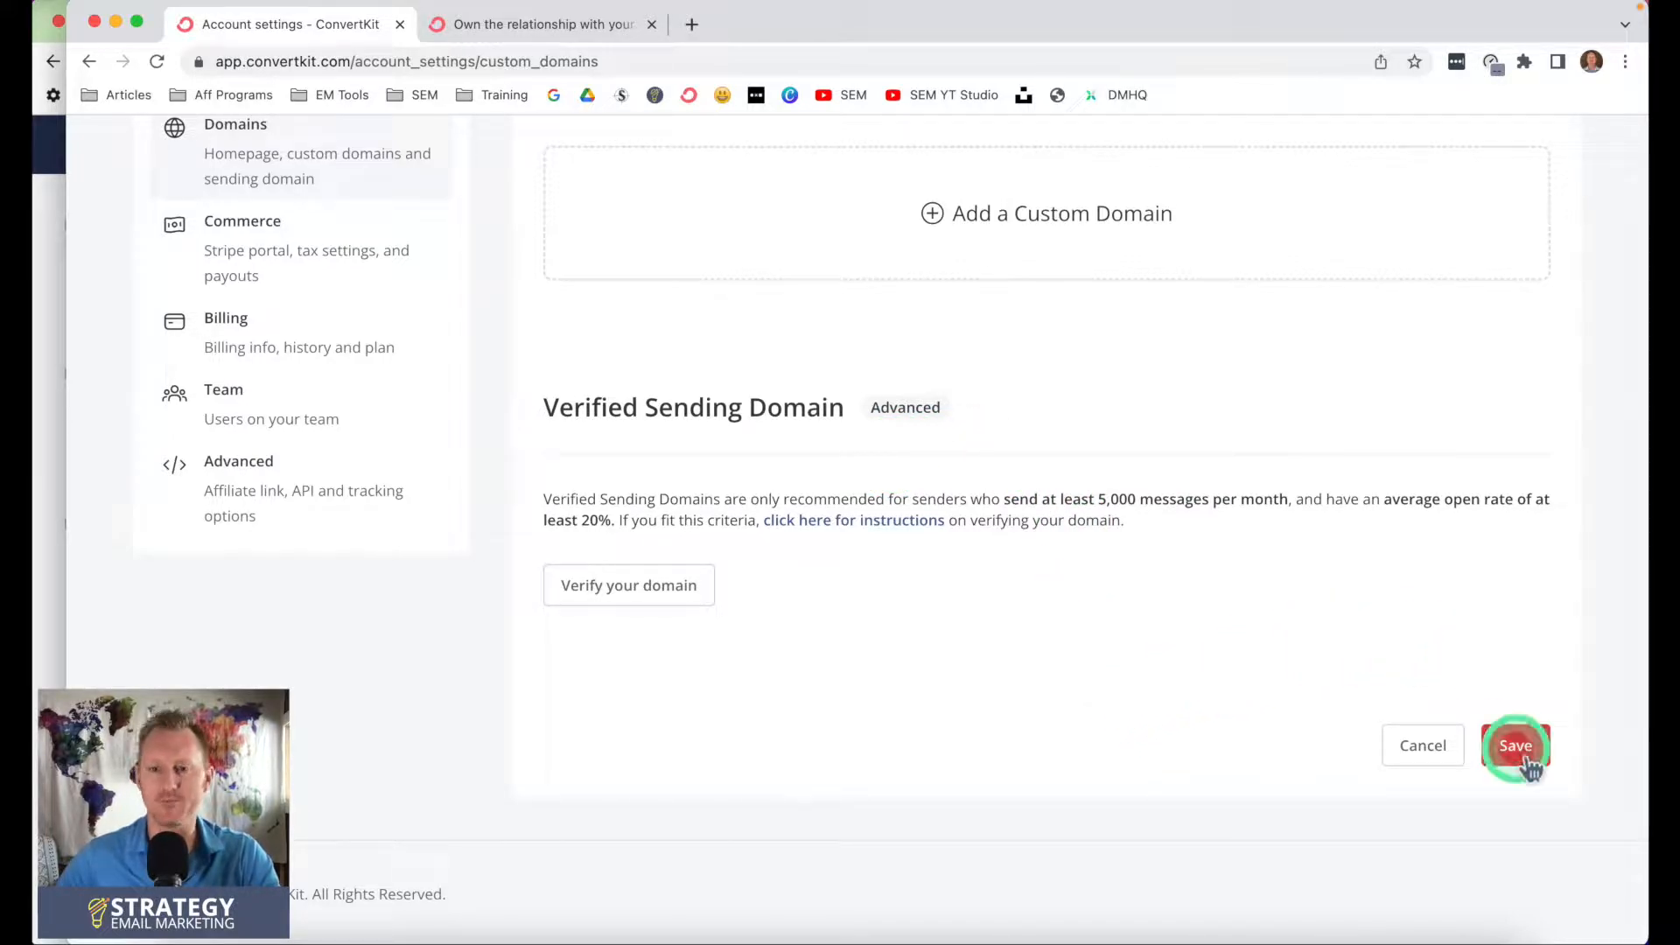
Open the commerce settings and look over the payouts section
{"action": "scroll", "coordinate": [805, 672], "scroll_direction": "up", "scroll_amount": 4}
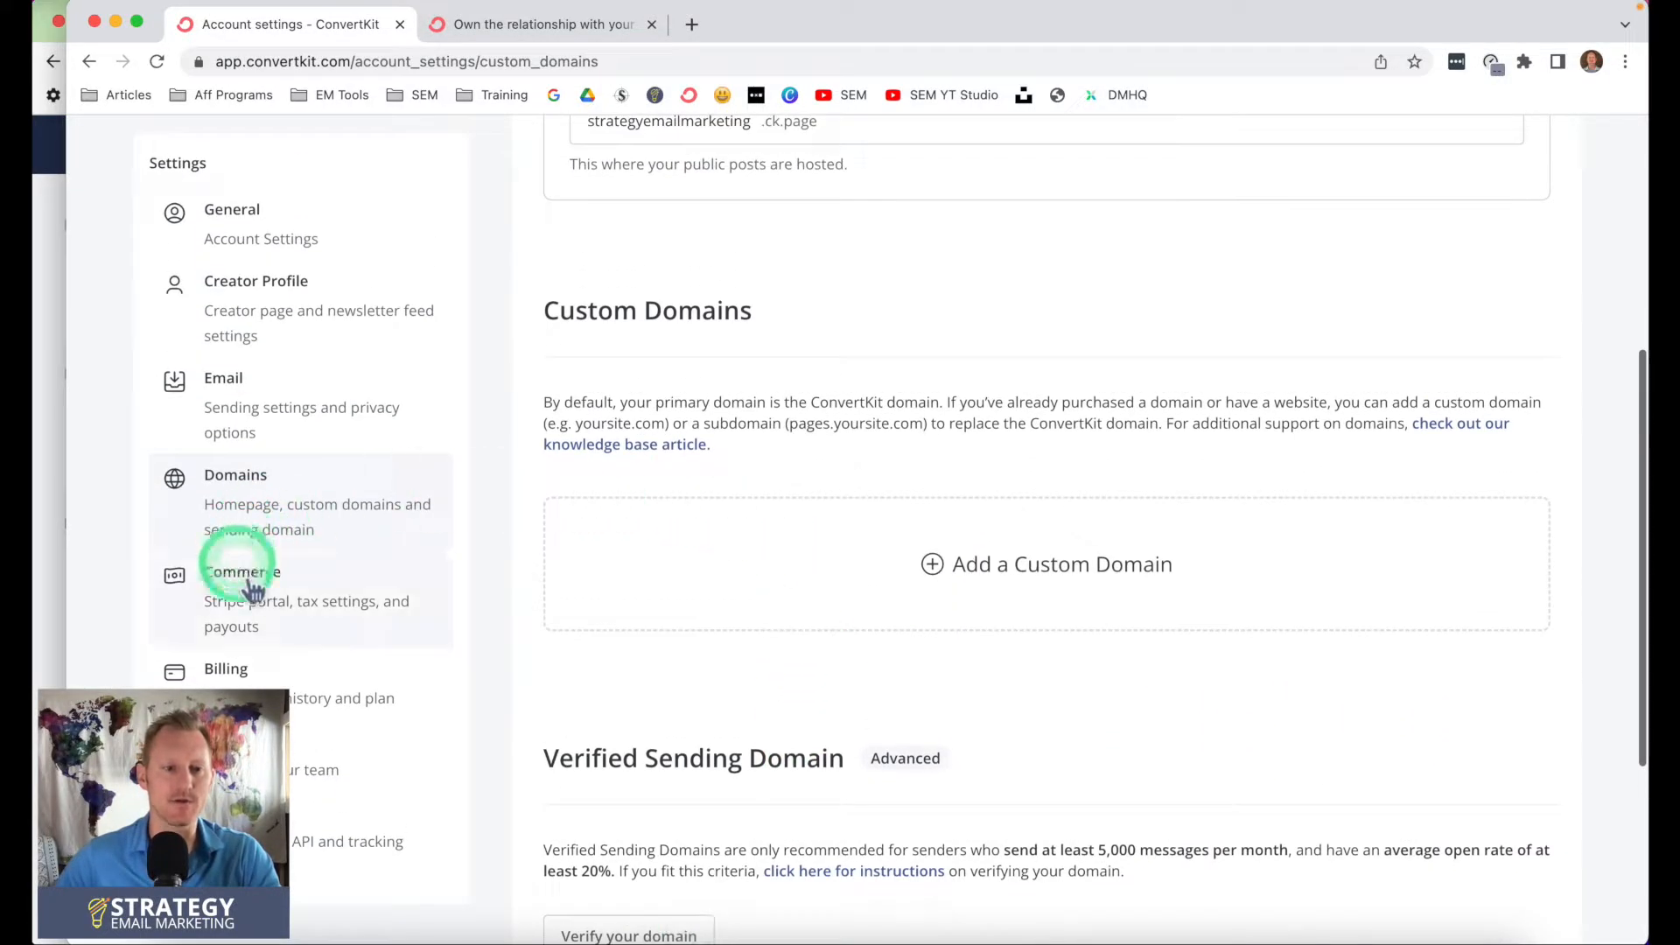
{"action": "left_click", "coordinate": [271, 602]}
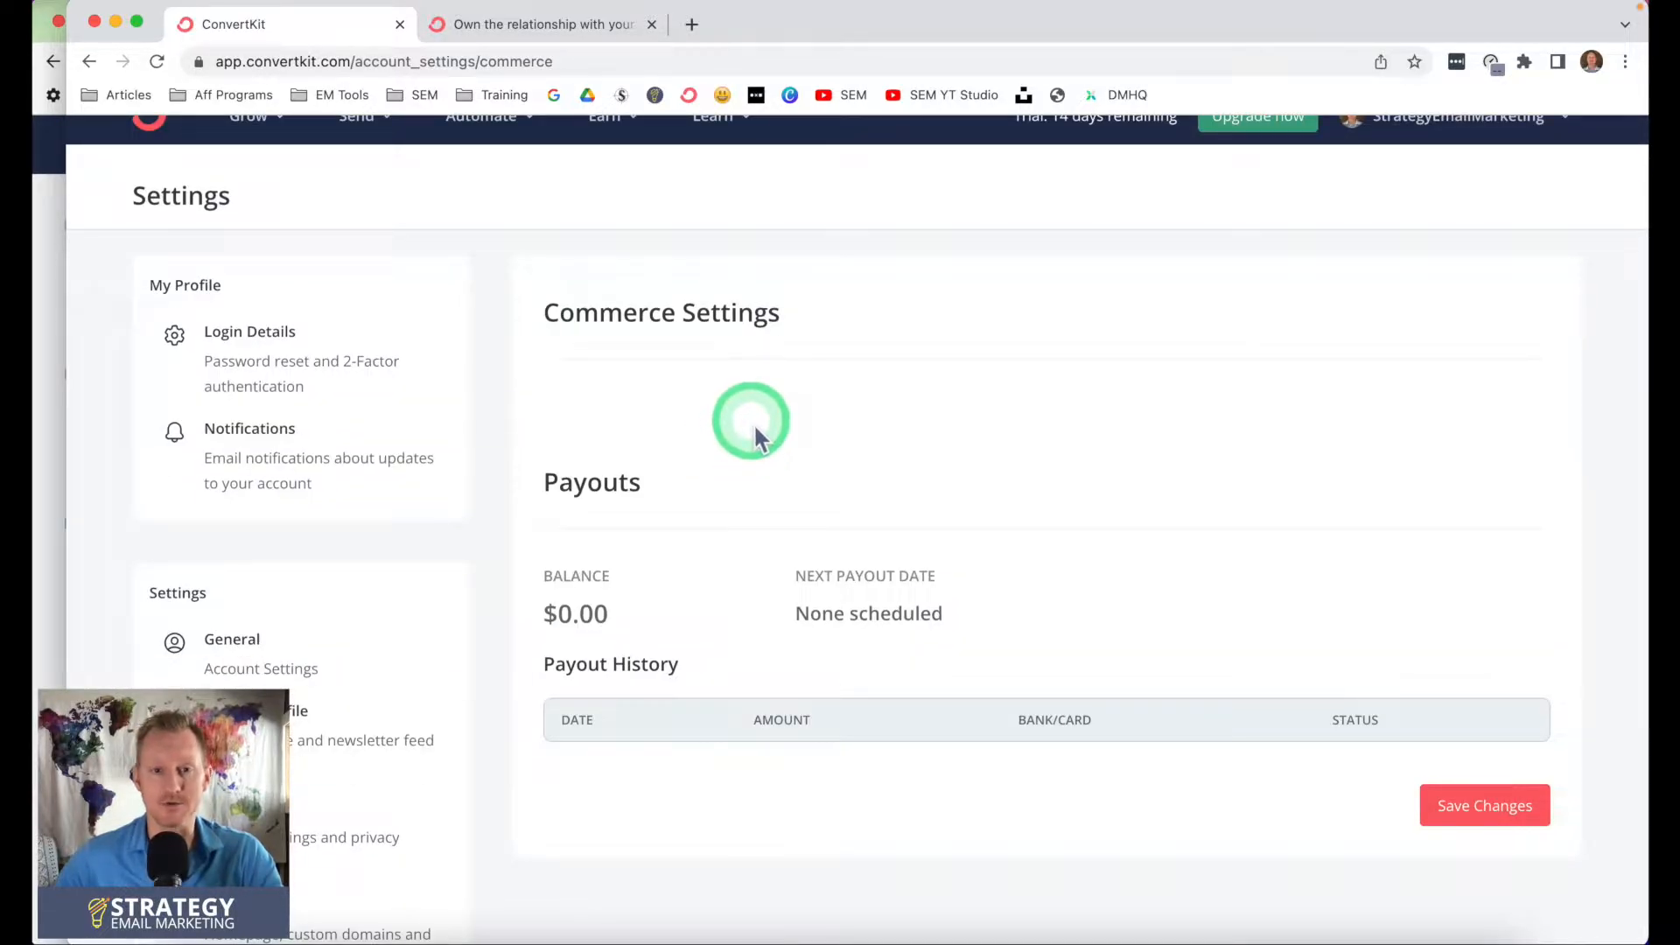
{"action": "scroll", "coordinate": [755, 429], "scroll_direction": "down", "scroll_amount": 6}
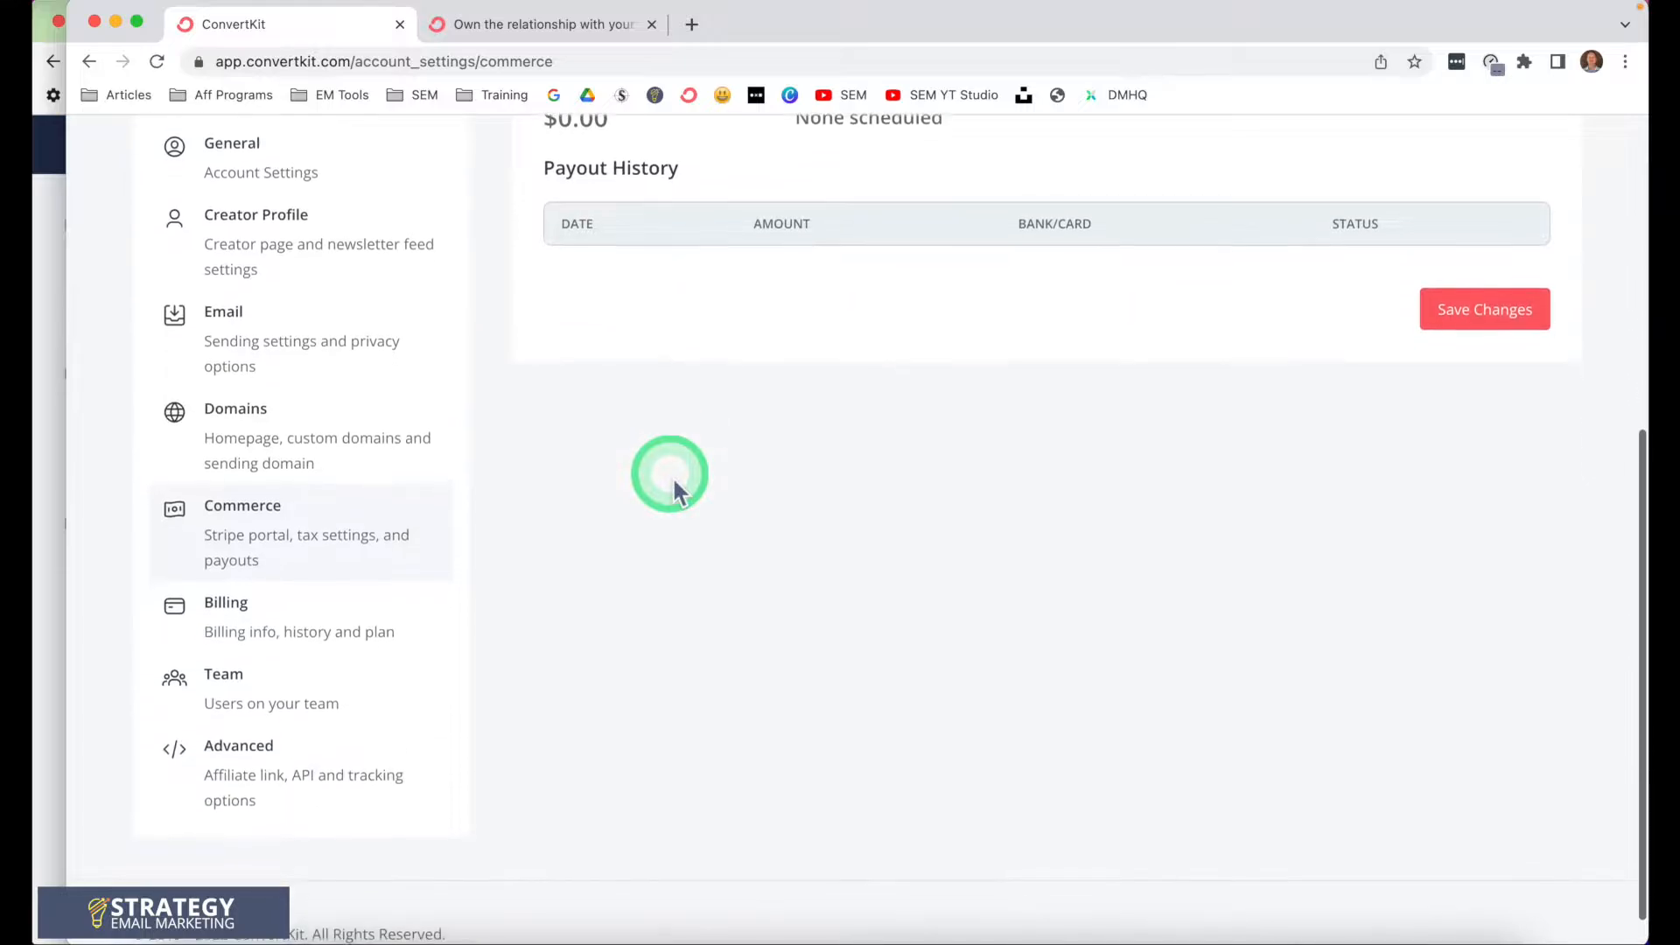
Open the billing settings, and on the expired-trial page examine the Creator billing options and the plan comparison
{"action": "left_click", "coordinate": [270, 630]}
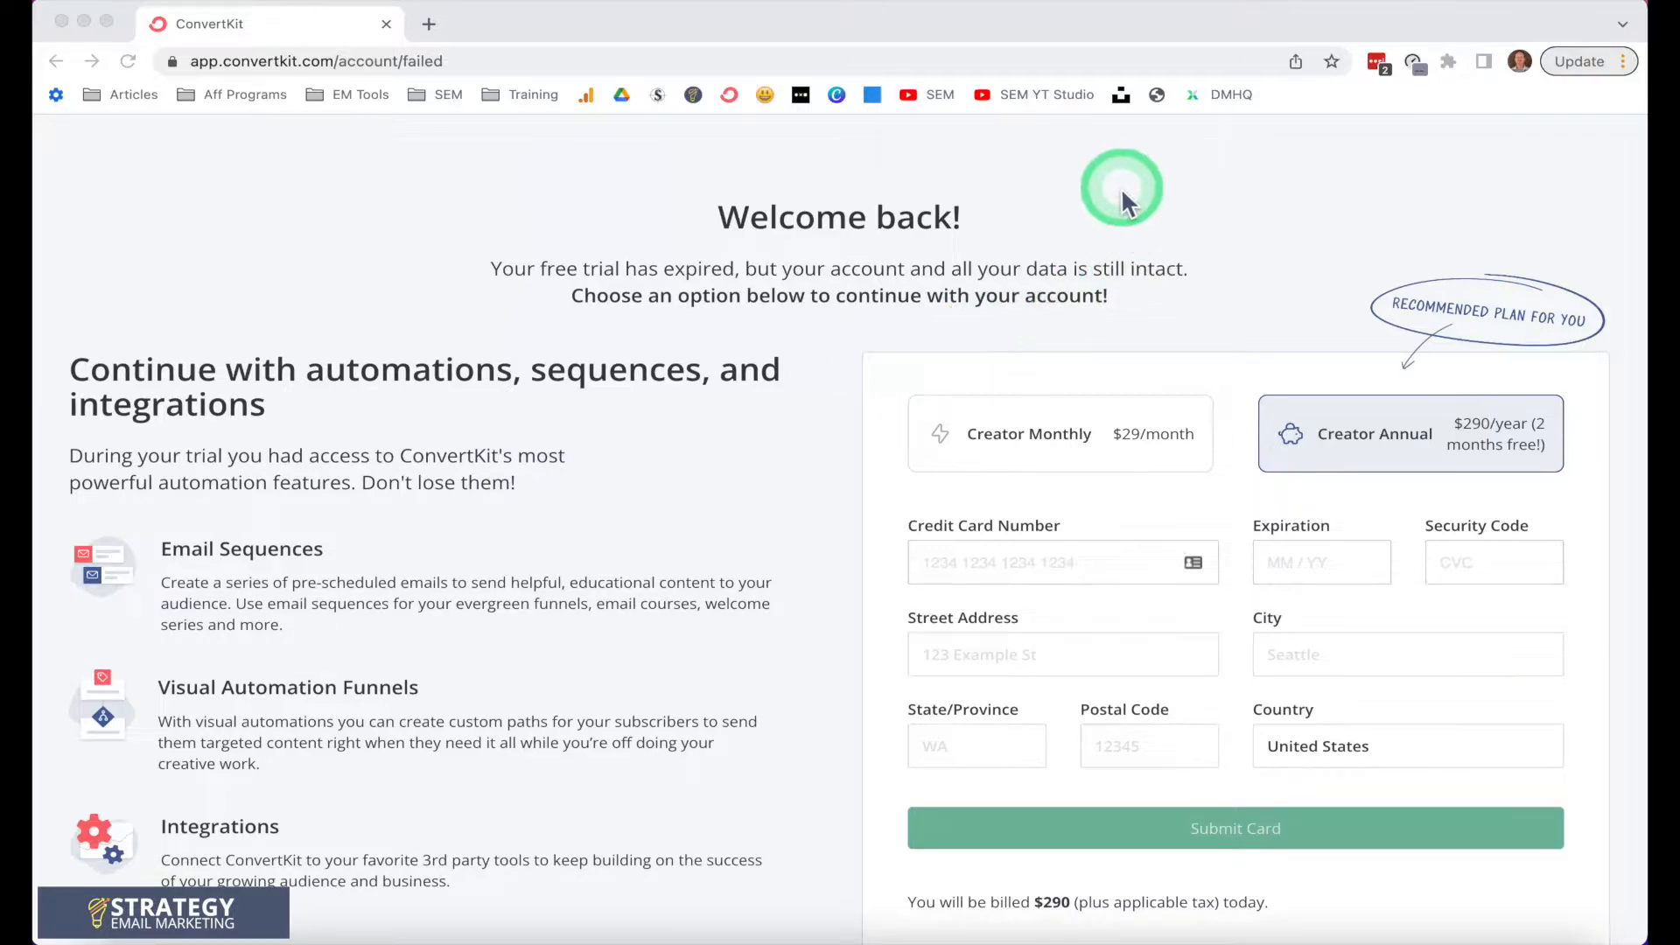
{"action": "left_click", "coordinate": [573, 299]}
{"action": "left_click_drag", "start_coordinate": [553, 303], "coordinate": [1141, 306]}
{"action": "left_click", "coordinate": [811, 350]}
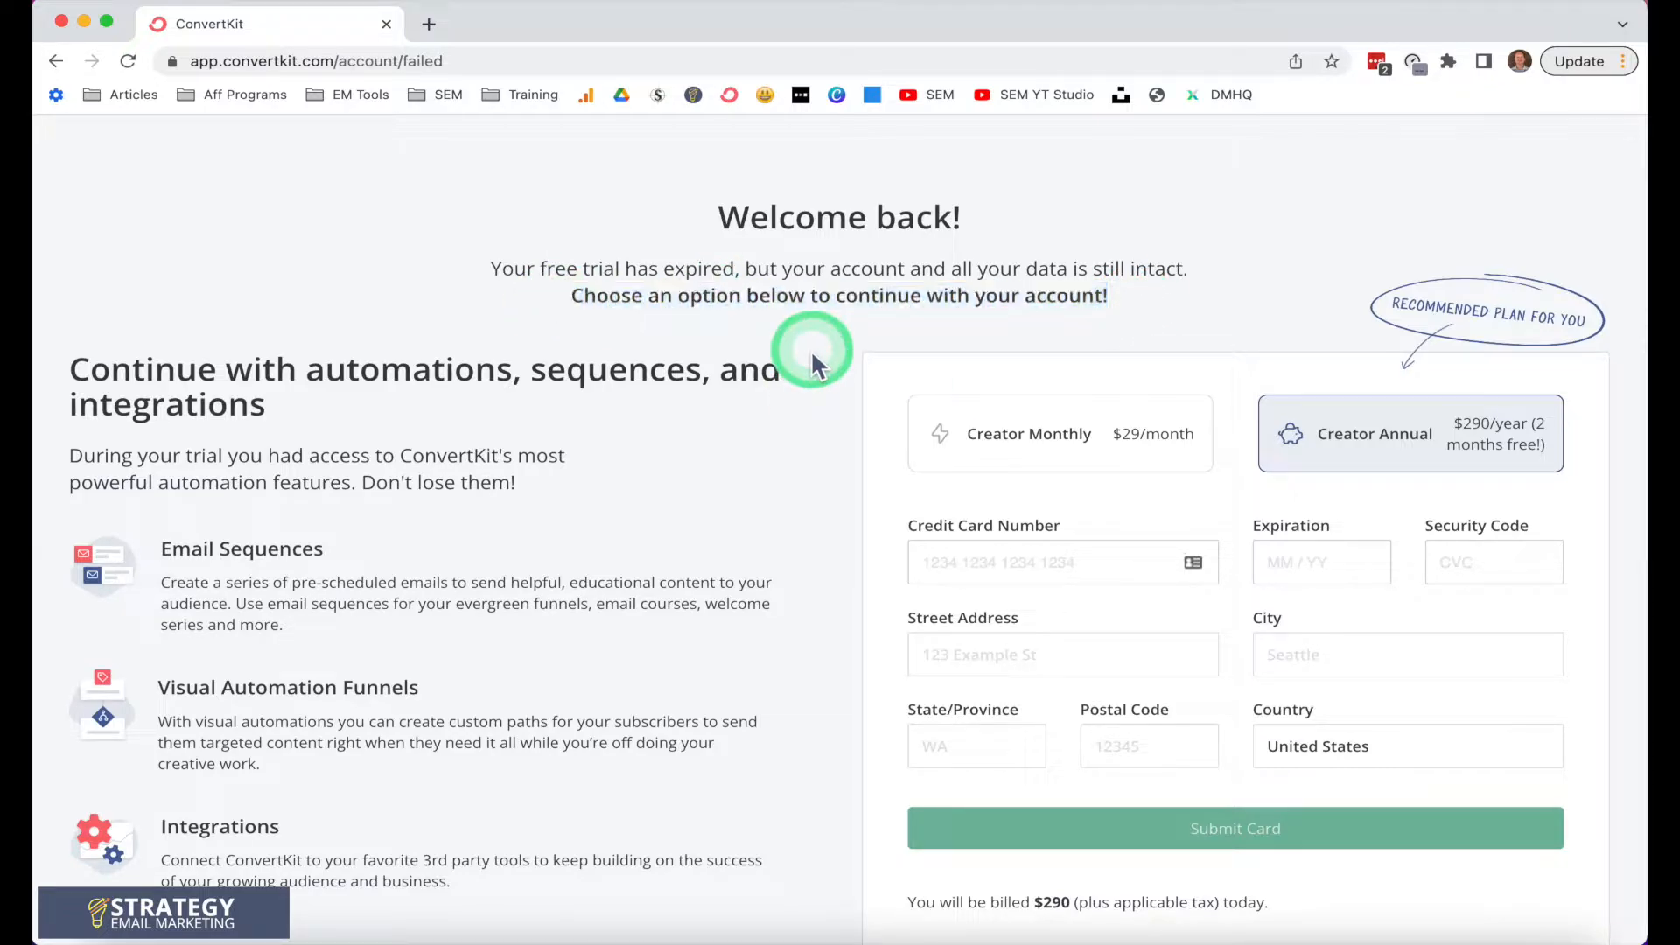
{"action": "scroll", "coordinate": [812, 350], "scroll_direction": "down", "scroll_amount": 9}
{"action": "scroll", "coordinate": [812, 350], "scroll_direction": "down", "scroll_amount": 4}
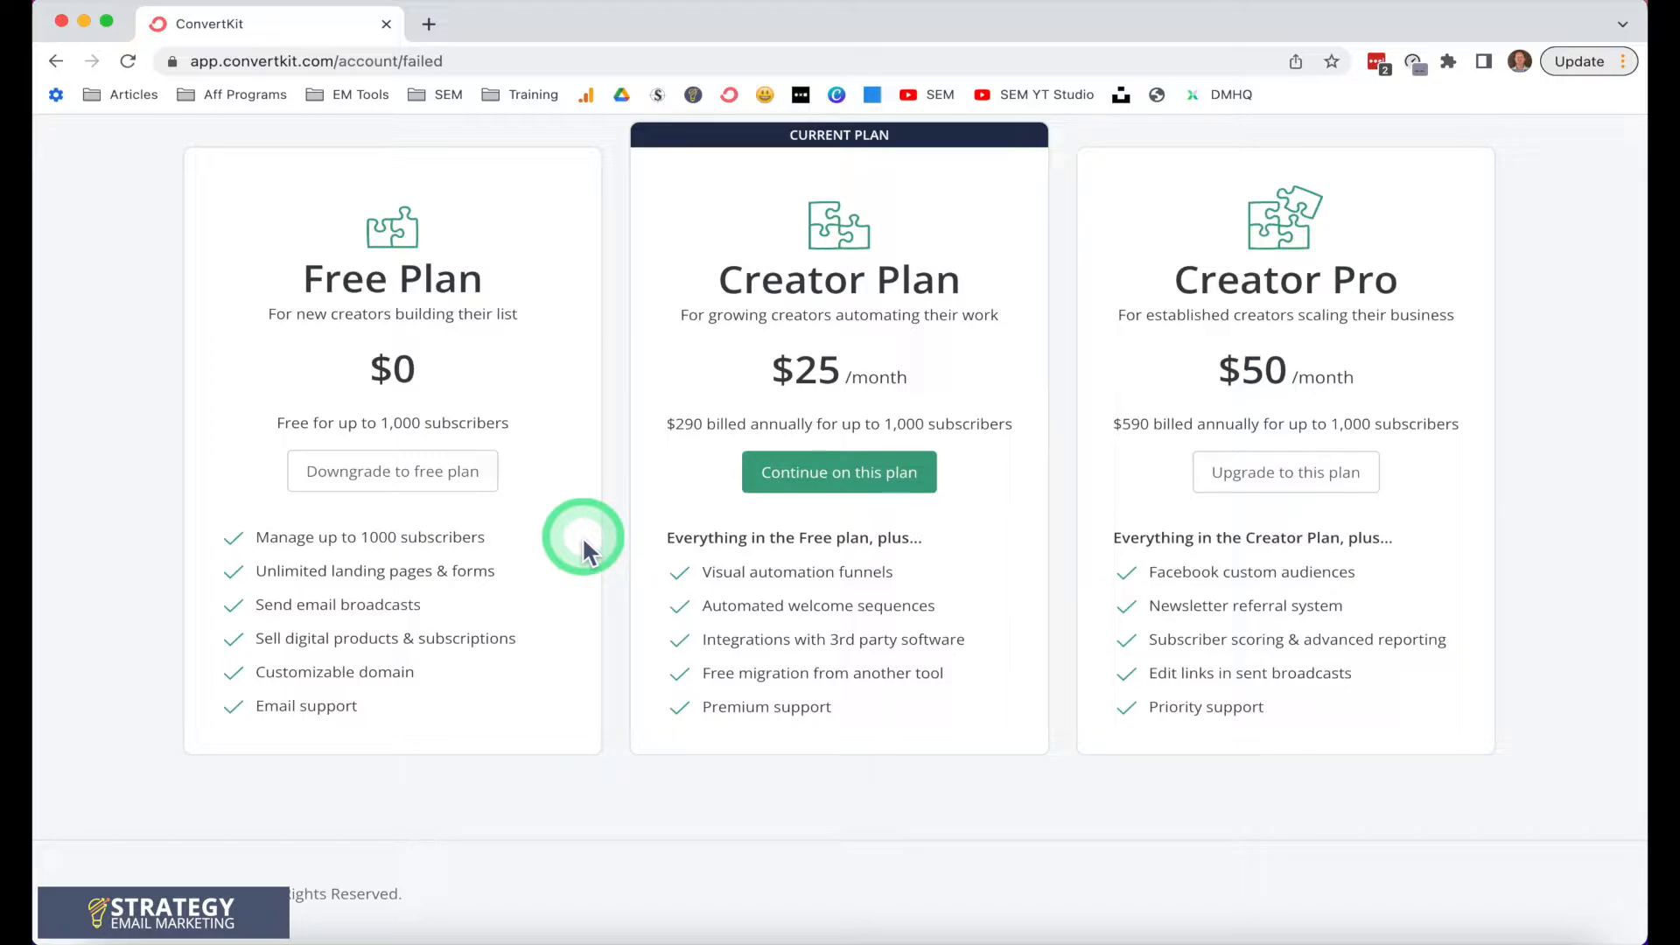
{"action": "scroll", "coordinate": [584, 547], "scroll_direction": "up", "scroll_amount": 10}
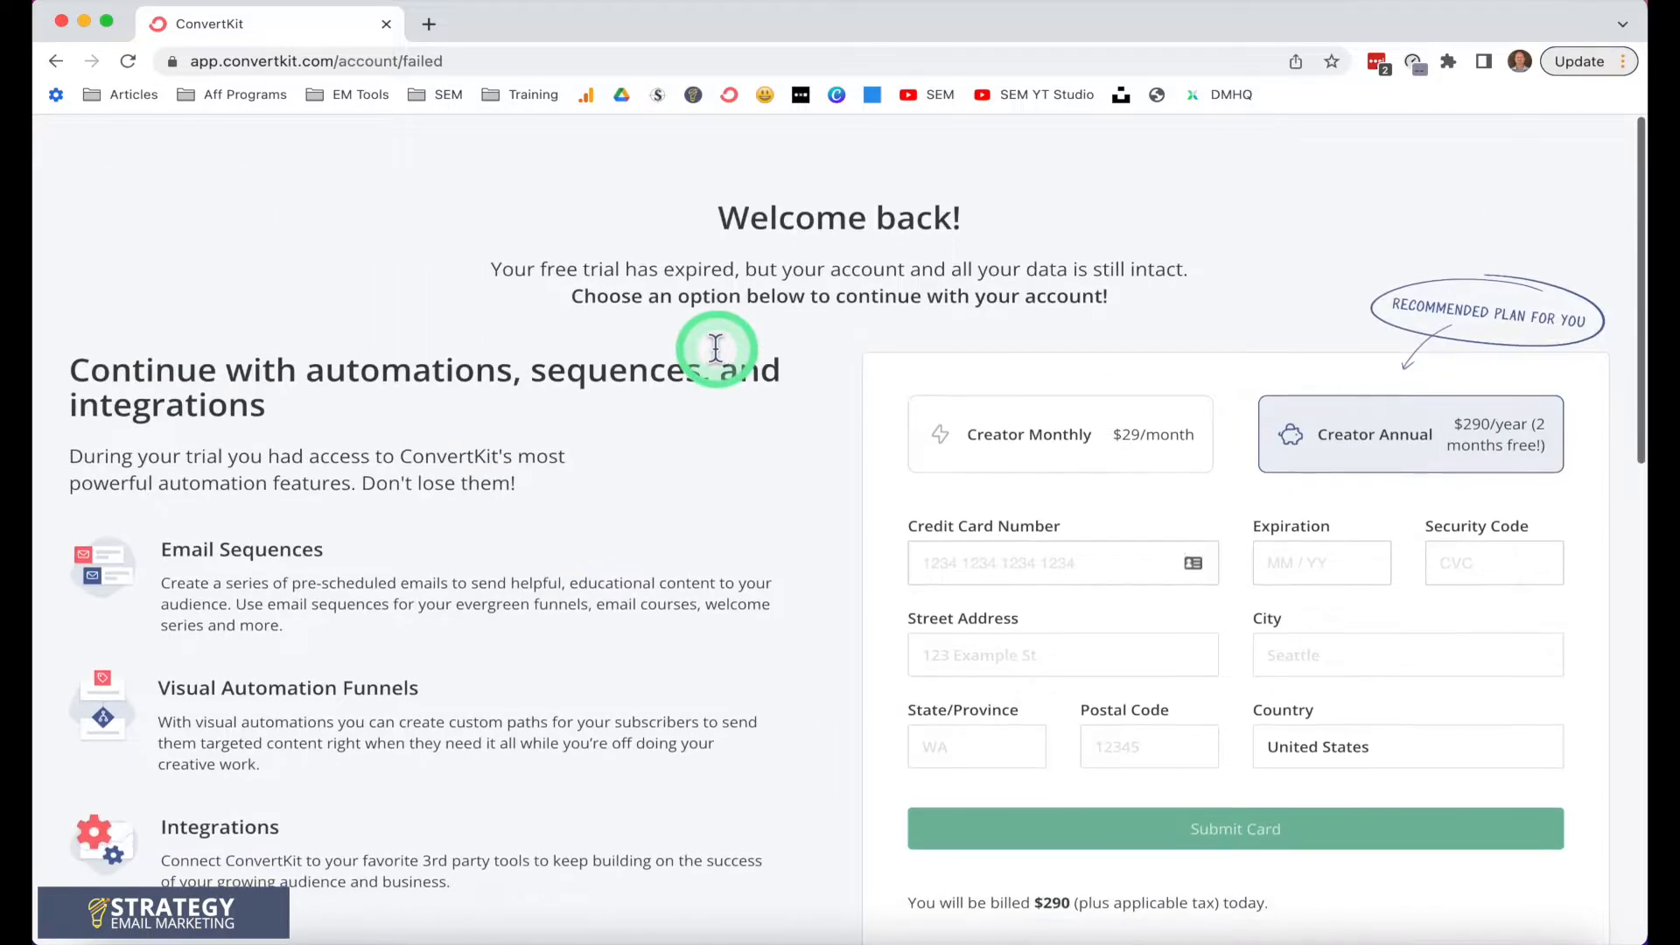
{"action": "left_click_drag", "start_coordinate": [362, 482], "coordinate": [526, 483]}
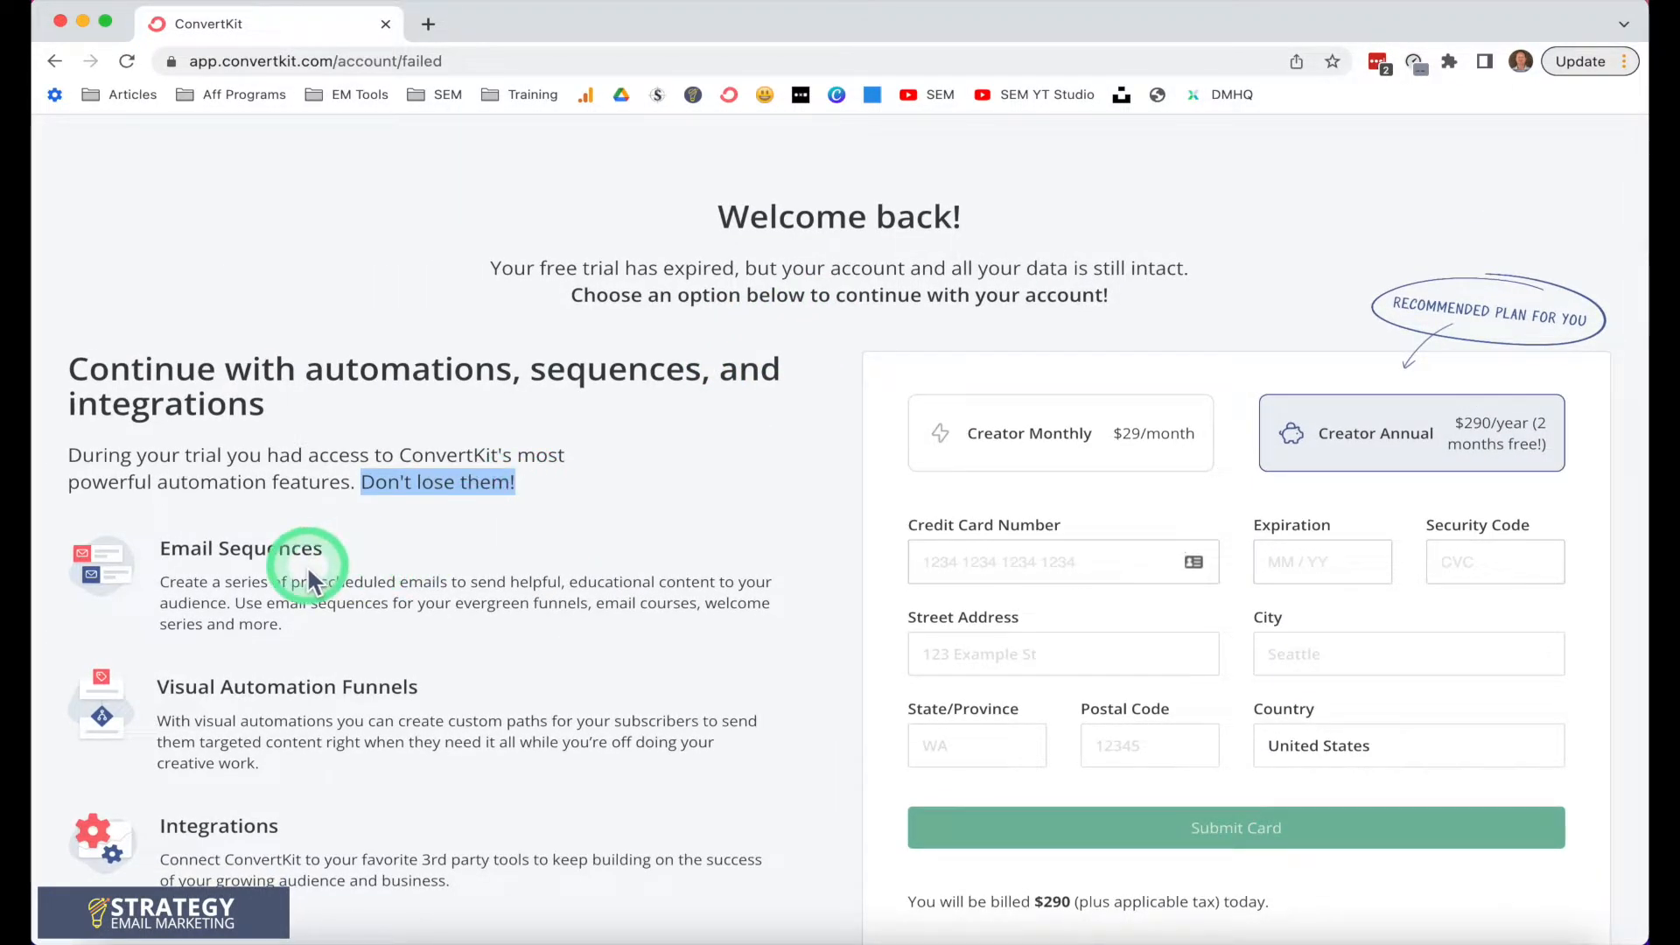
{"action": "left_click", "coordinate": [544, 485]}
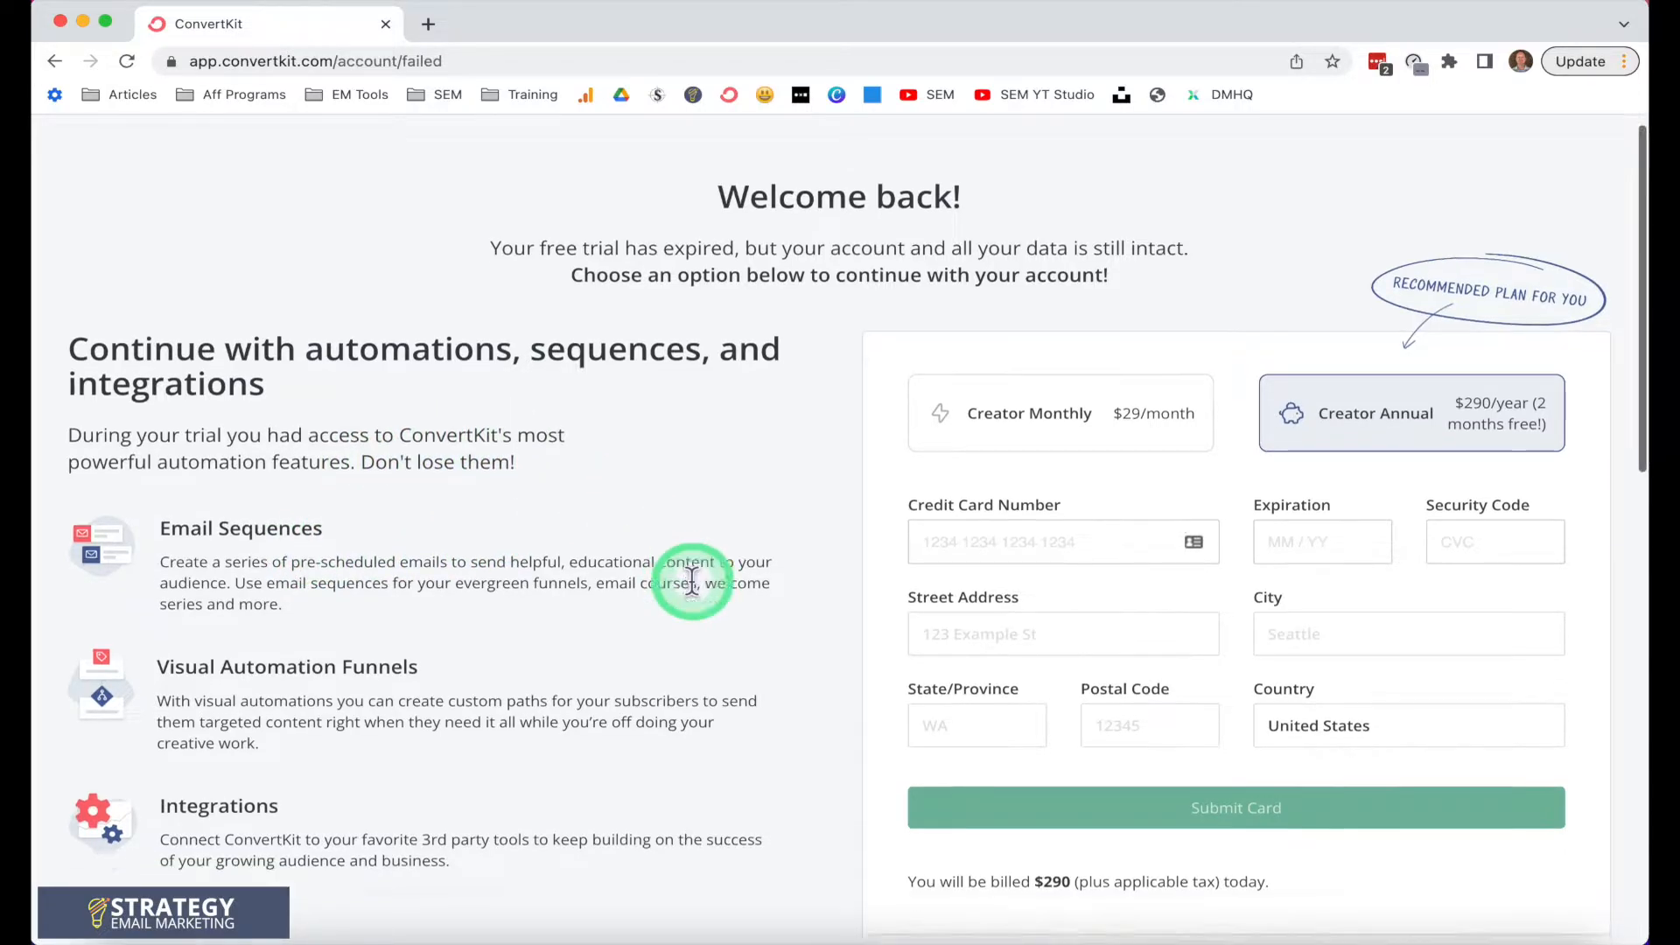
Examine the features included in the Free Plan, from the subscriber limit to digital product sales
{"action": "scroll", "coordinate": [693, 579], "scroll_direction": "down", "scroll_amount": 10}
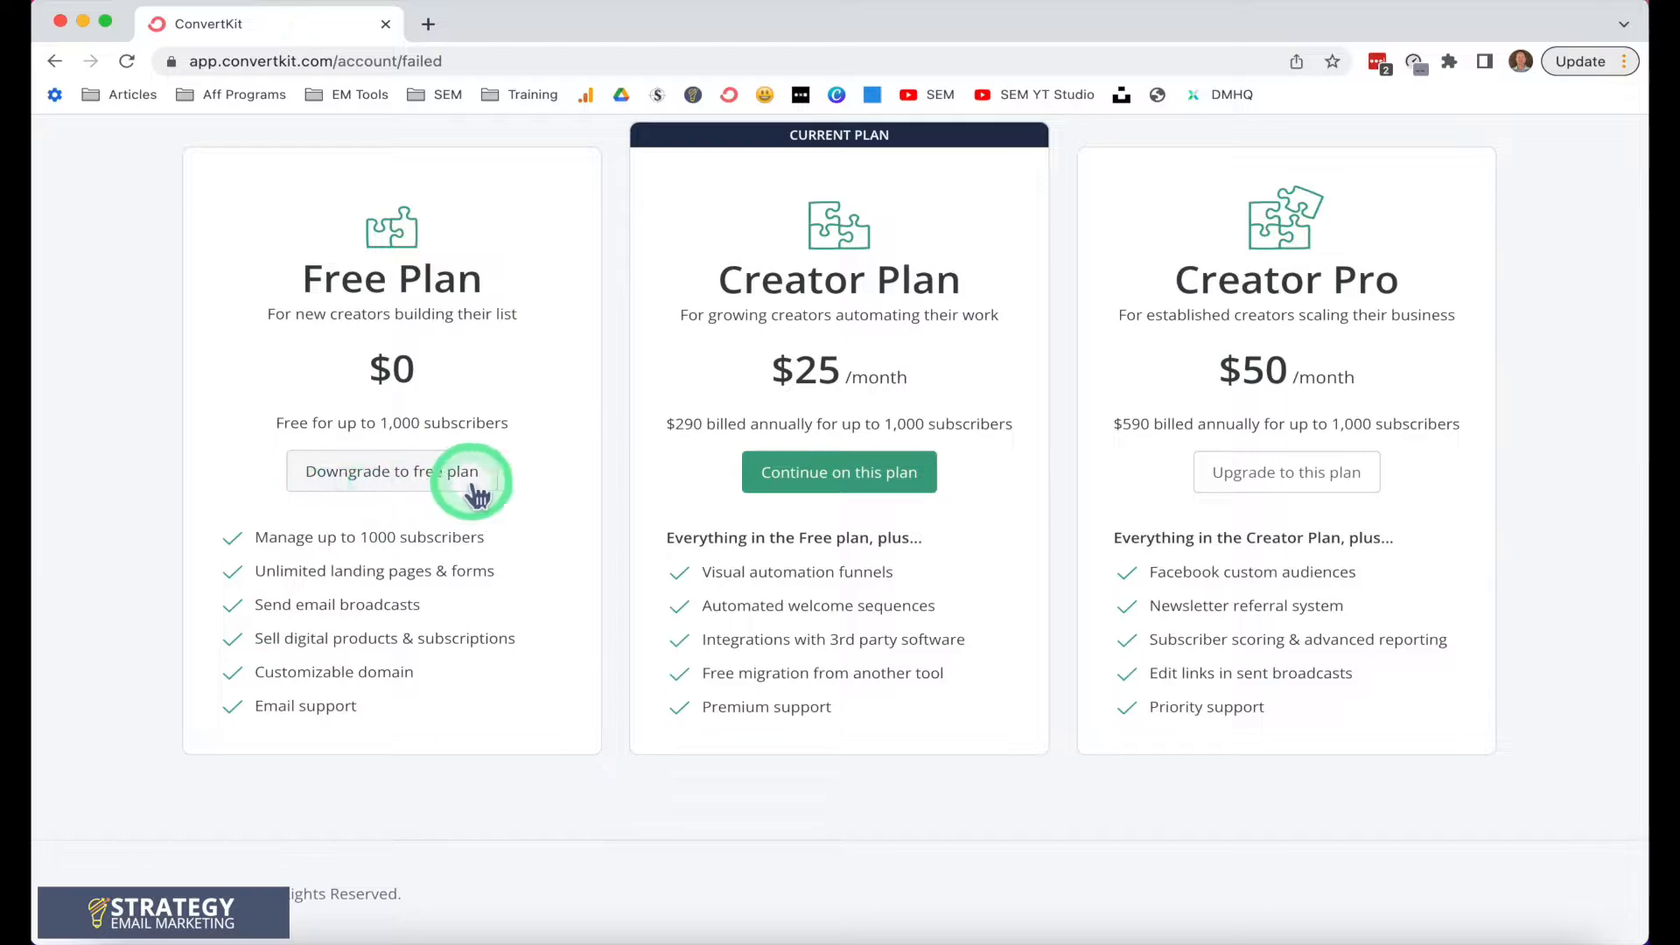
{"action": "left_click_drag", "start_coordinate": [332, 571], "coordinate": [494, 573]}
{"action": "left_click_drag", "start_coordinate": [360, 538], "coordinate": [516, 543]}
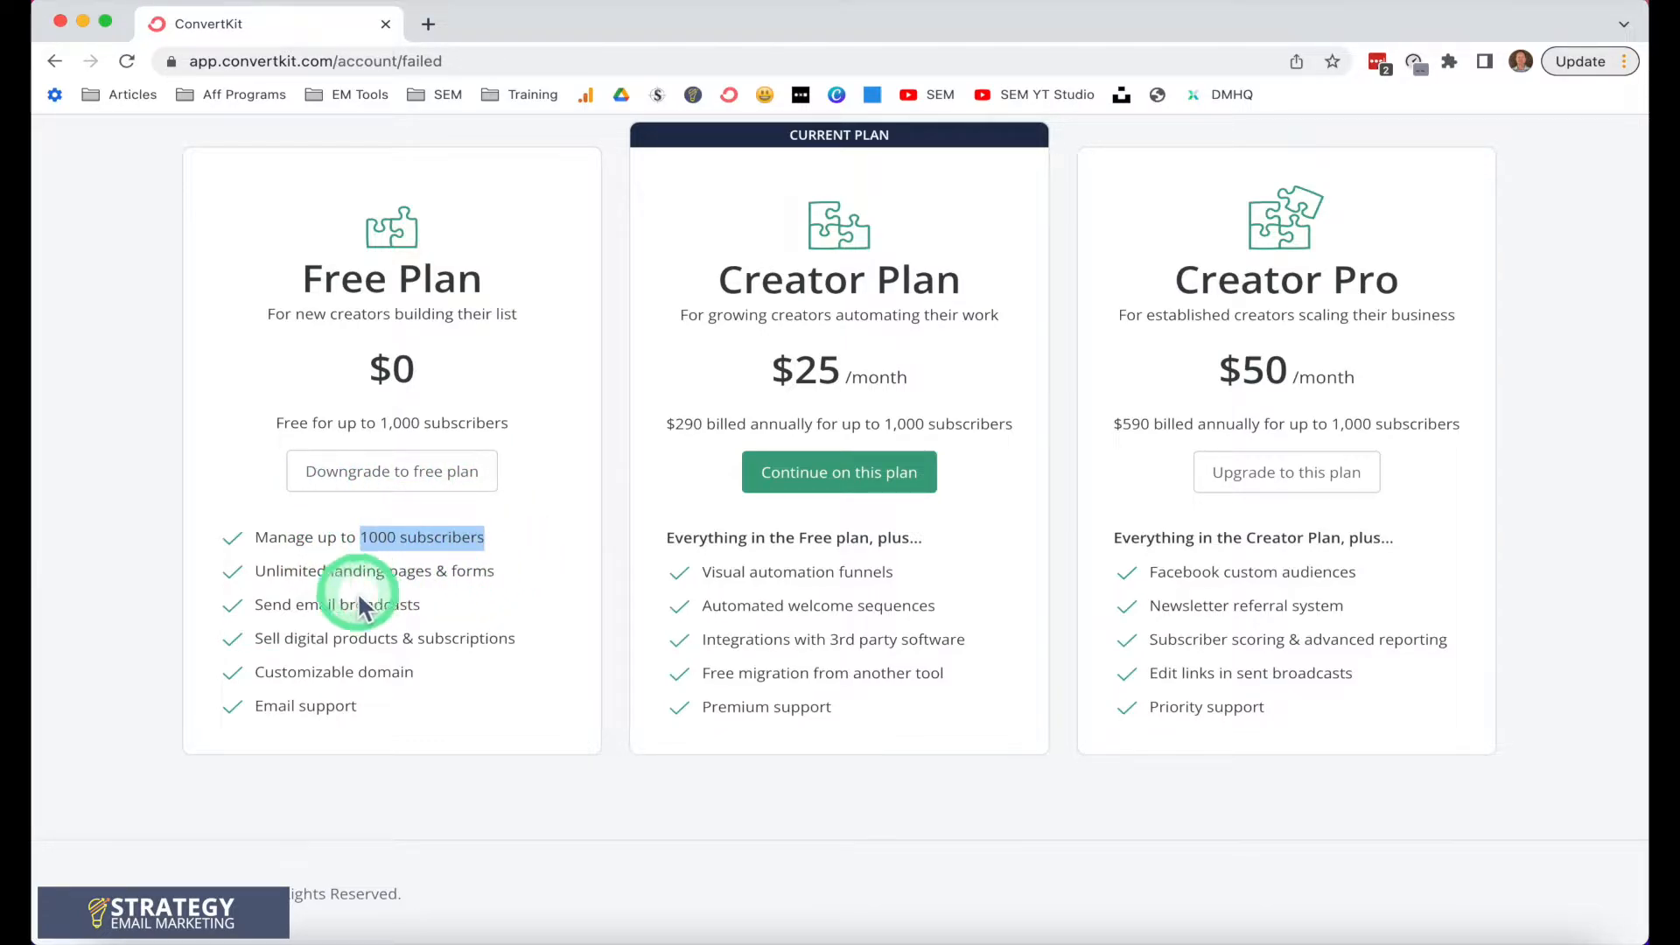
{"action": "left_click_drag", "start_coordinate": [292, 603], "coordinate": [427, 619]}
{"action": "left_click_drag", "start_coordinate": [282, 638], "coordinate": [613, 676]}
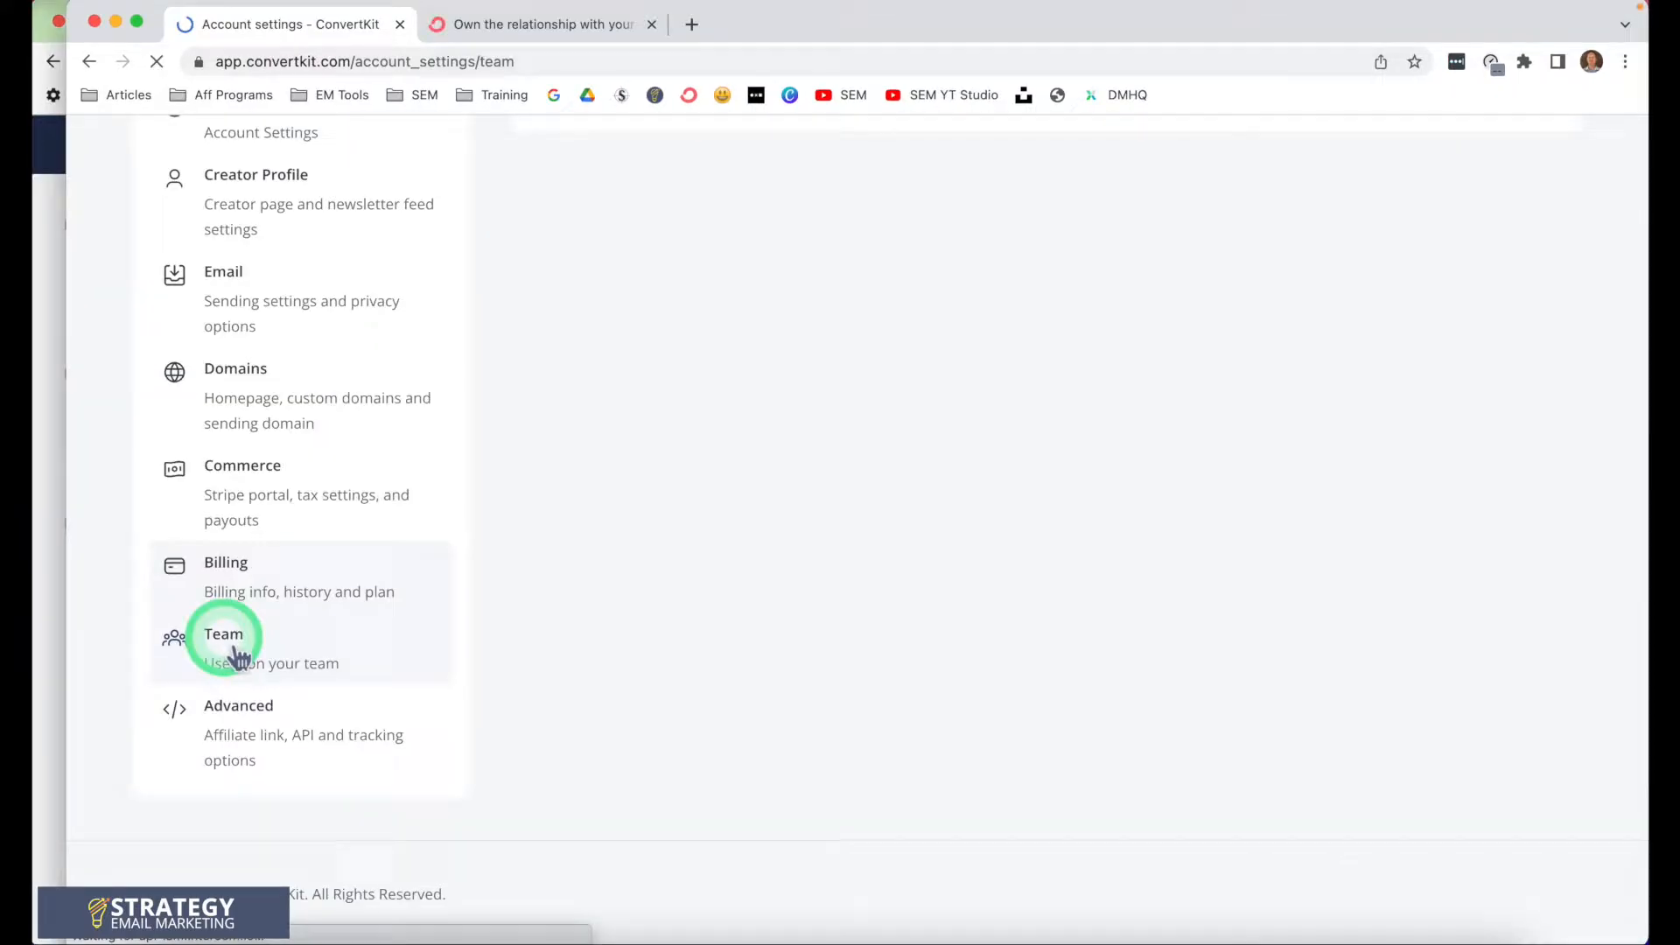
Open the team settings to view the account's users and the option to invite a team member
{"action": "left_click", "coordinate": [229, 643]}
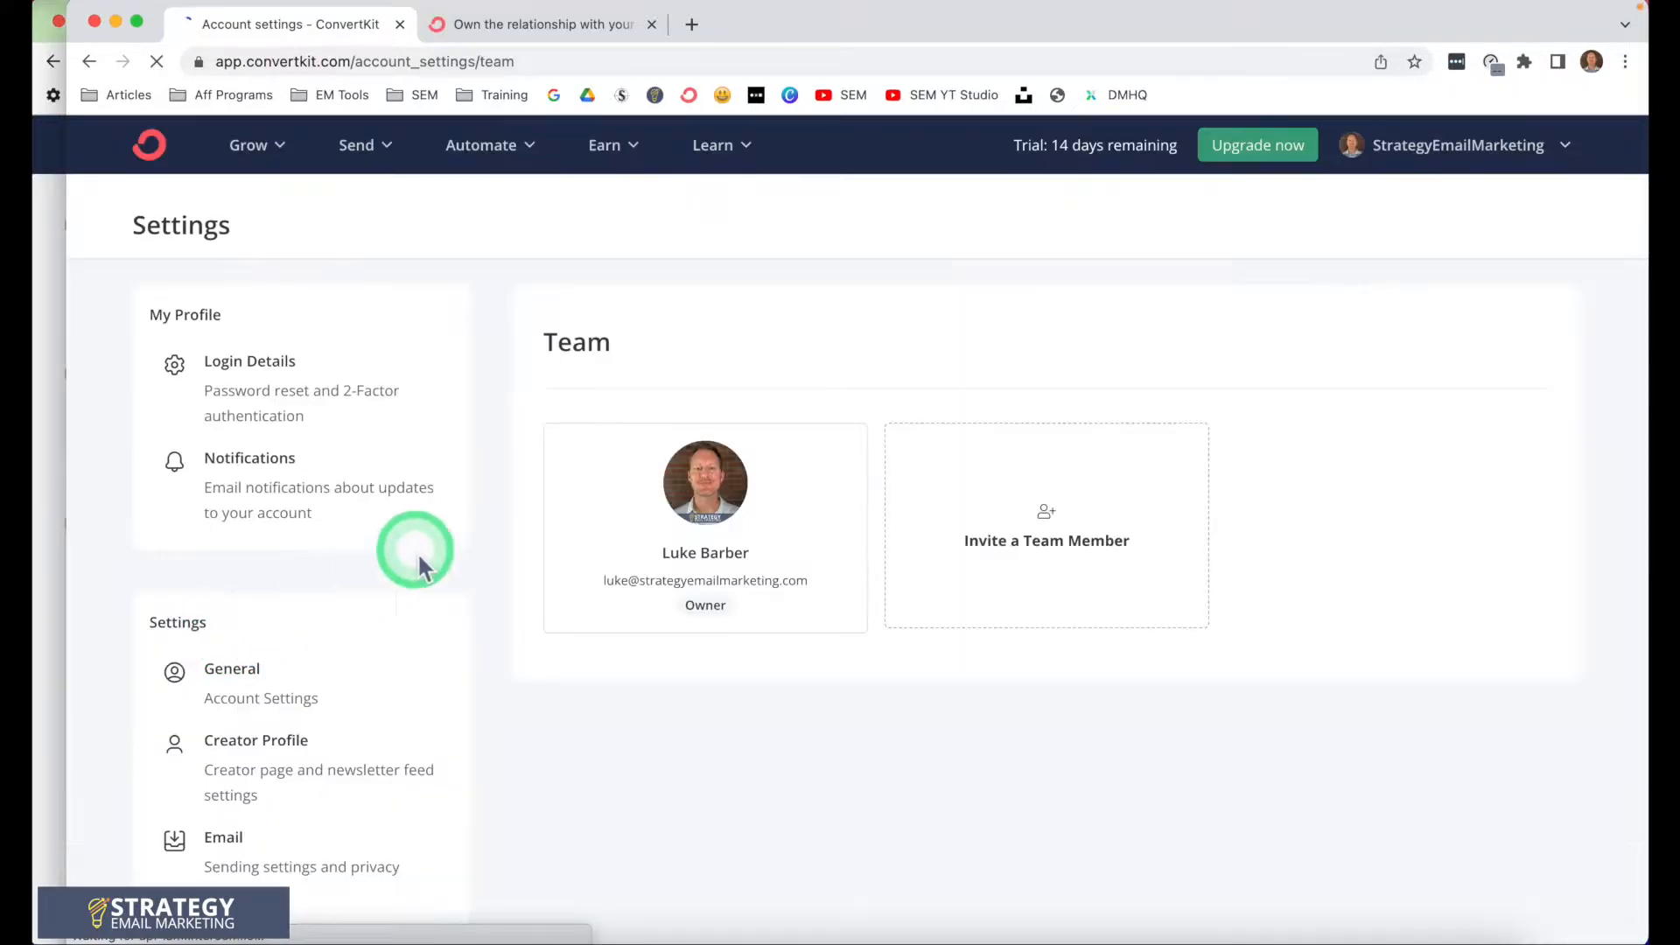
{"action": "scroll", "coordinate": [716, 553], "scroll_direction": "down", "scroll_amount": 6}
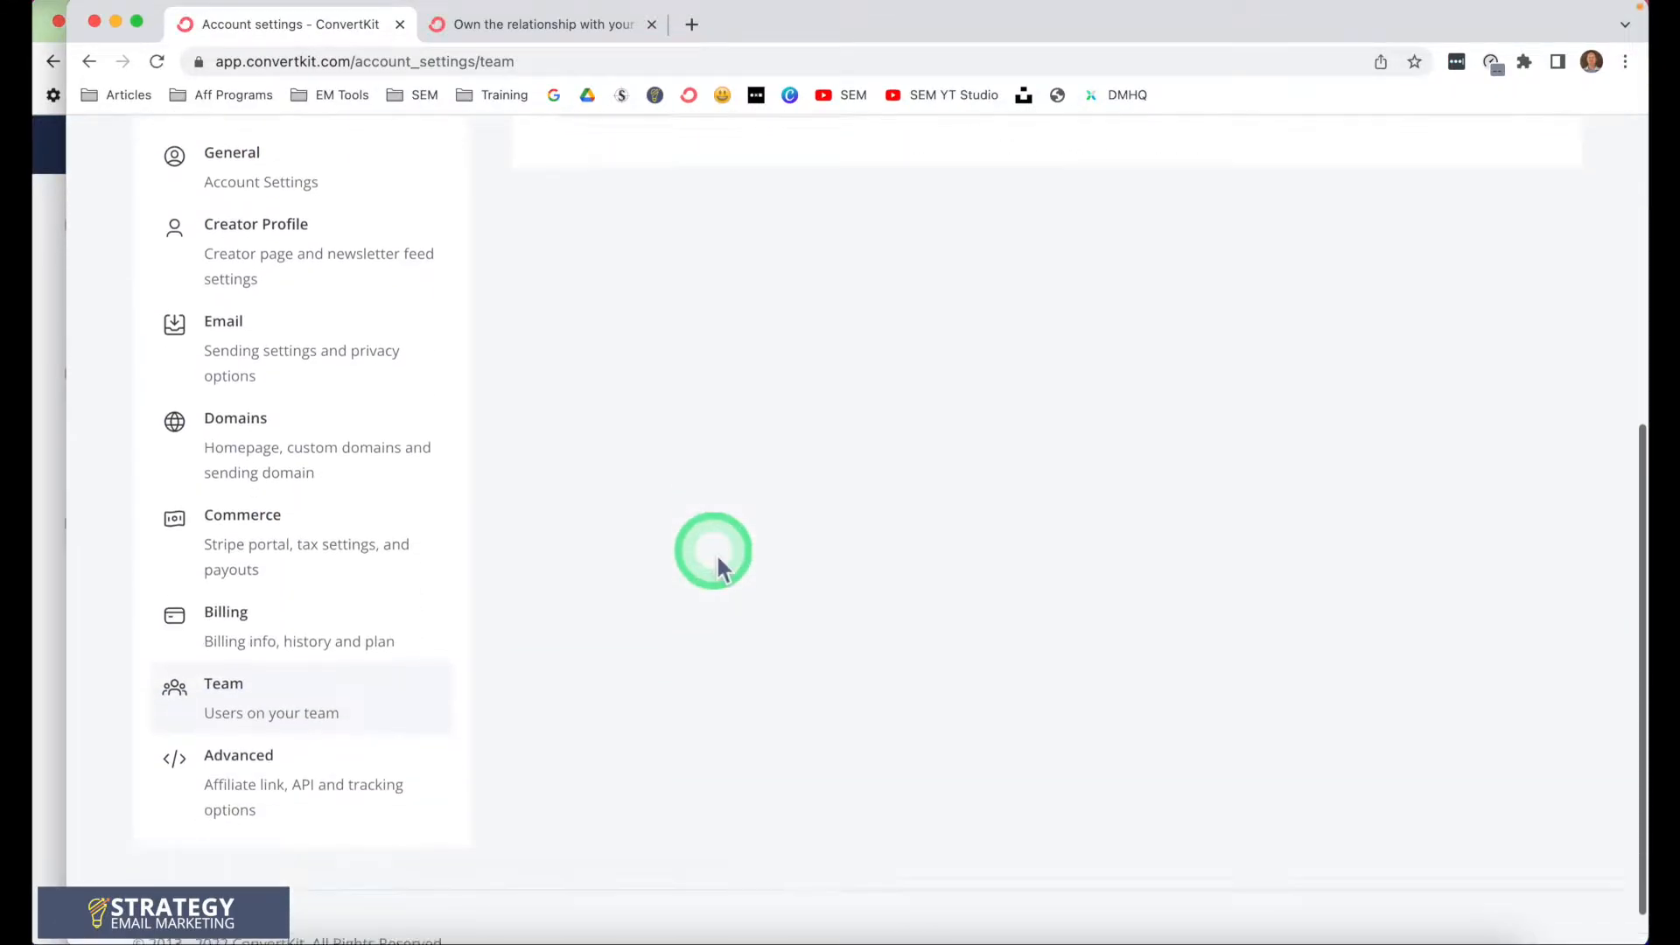
In the advanced settings, turn on automatically appending UTM parameters to email links and save the changes
{"action": "left_click", "coordinate": [244, 733]}
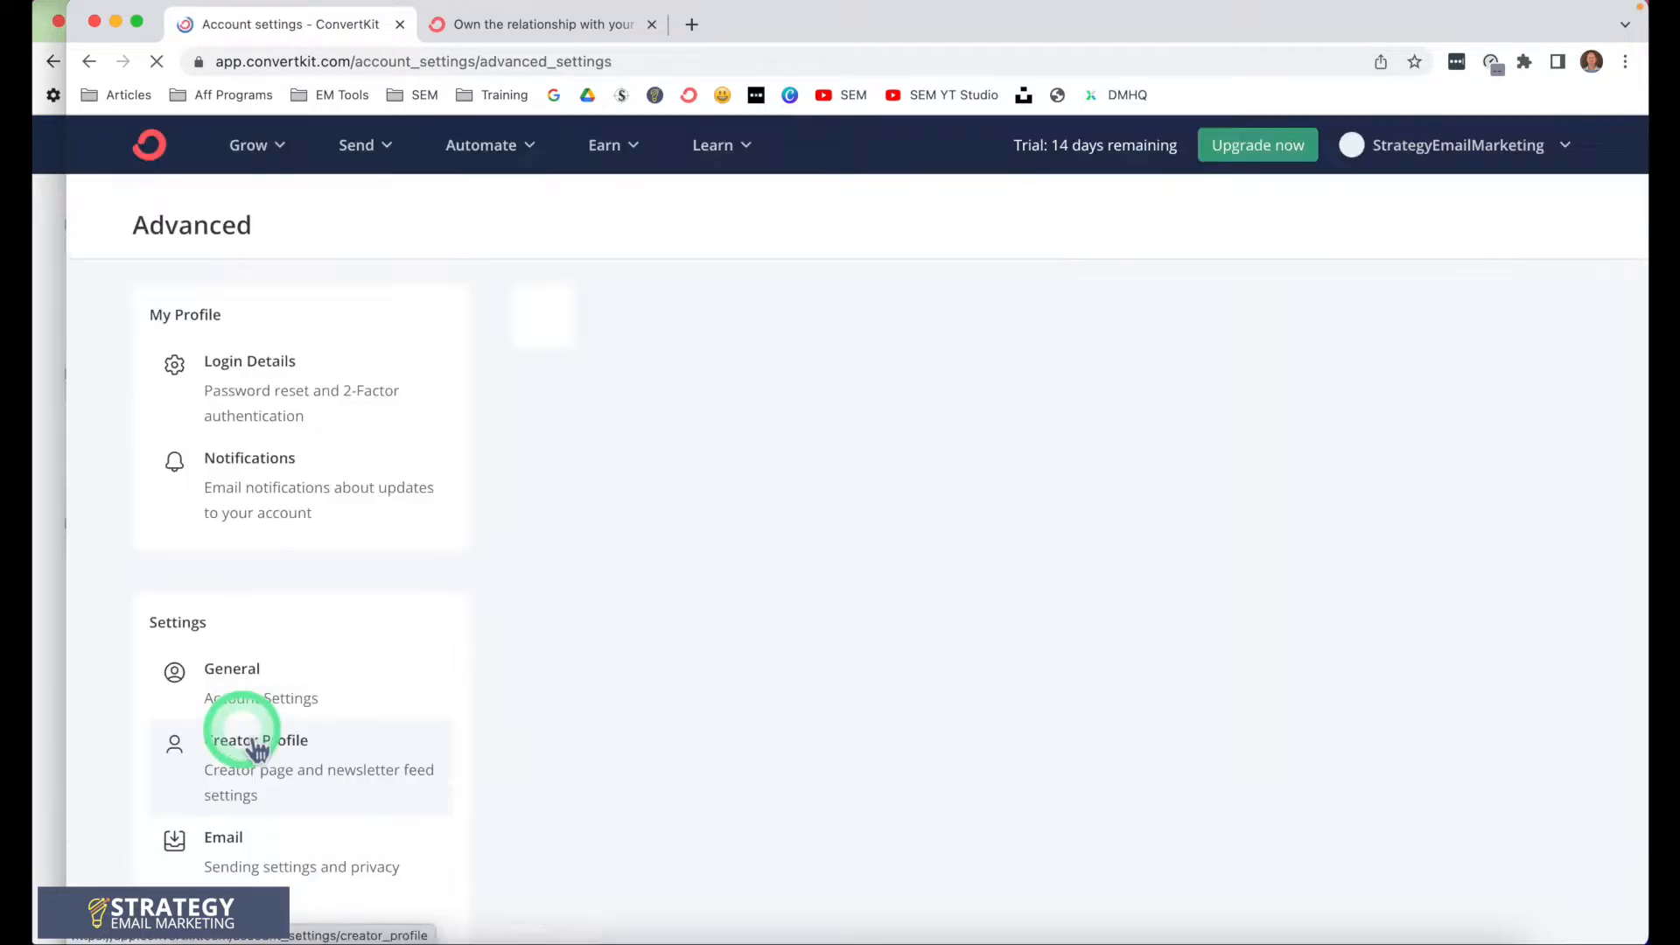
{"action": "scroll", "coordinate": [586, 558], "scroll_direction": "down", "scroll_amount": 2}
{"action": "scroll", "coordinate": [762, 555], "scroll_direction": "down", "scroll_amount": 1}
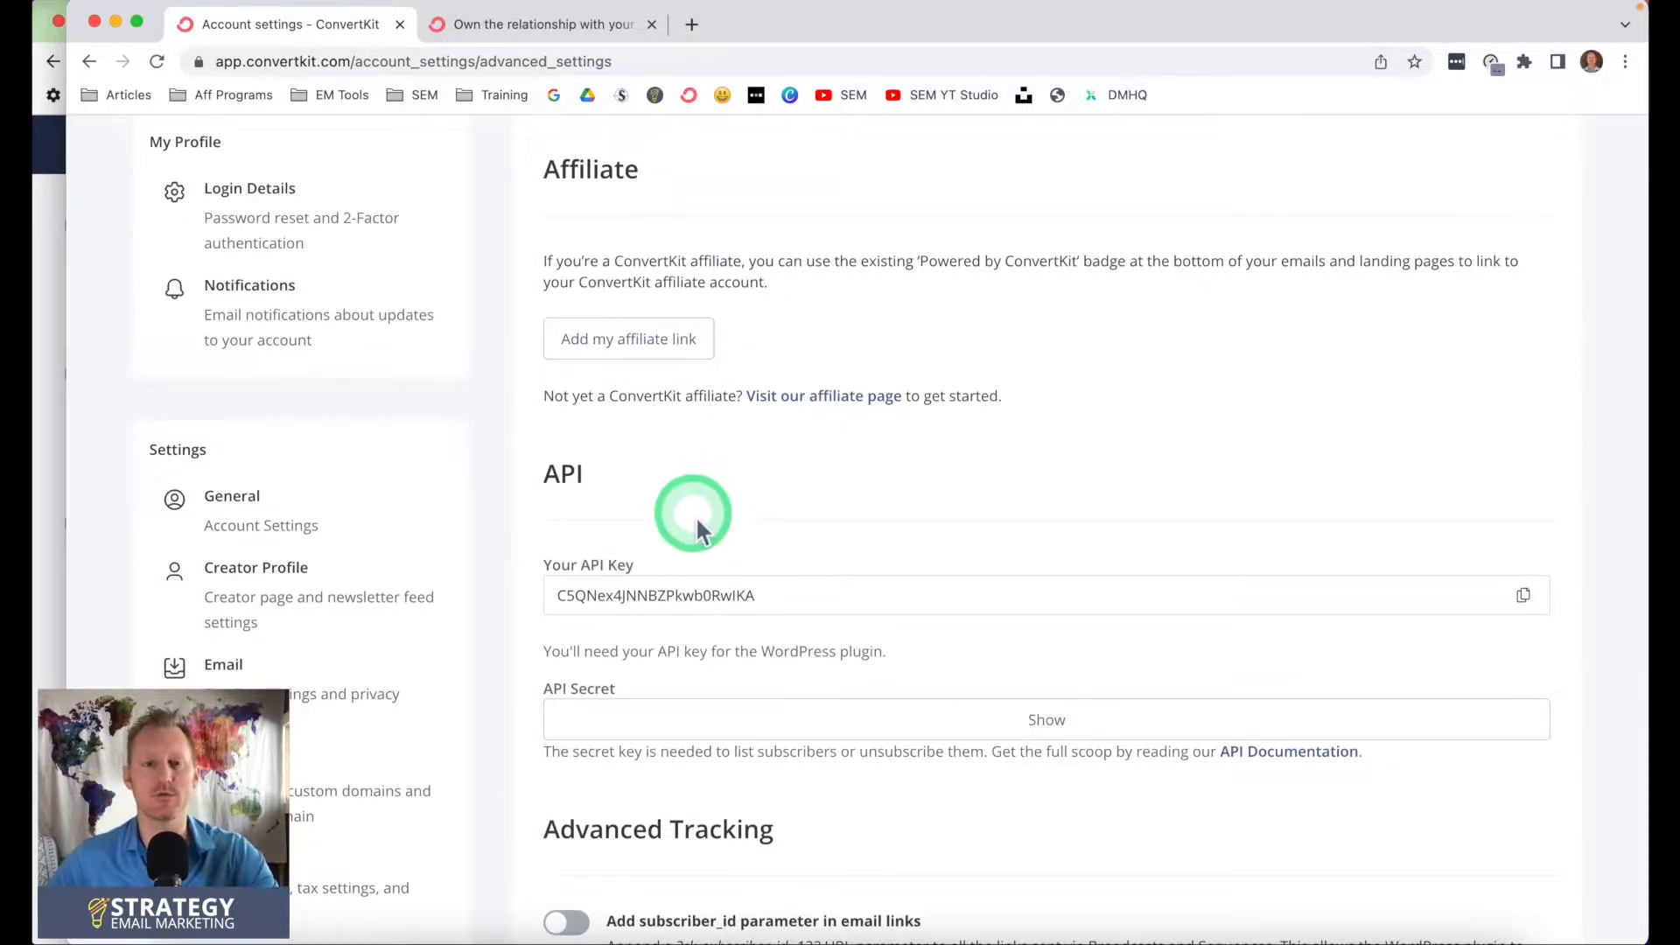
{"action": "scroll", "coordinate": [696, 516], "scroll_direction": "down", "scroll_amount": 3}
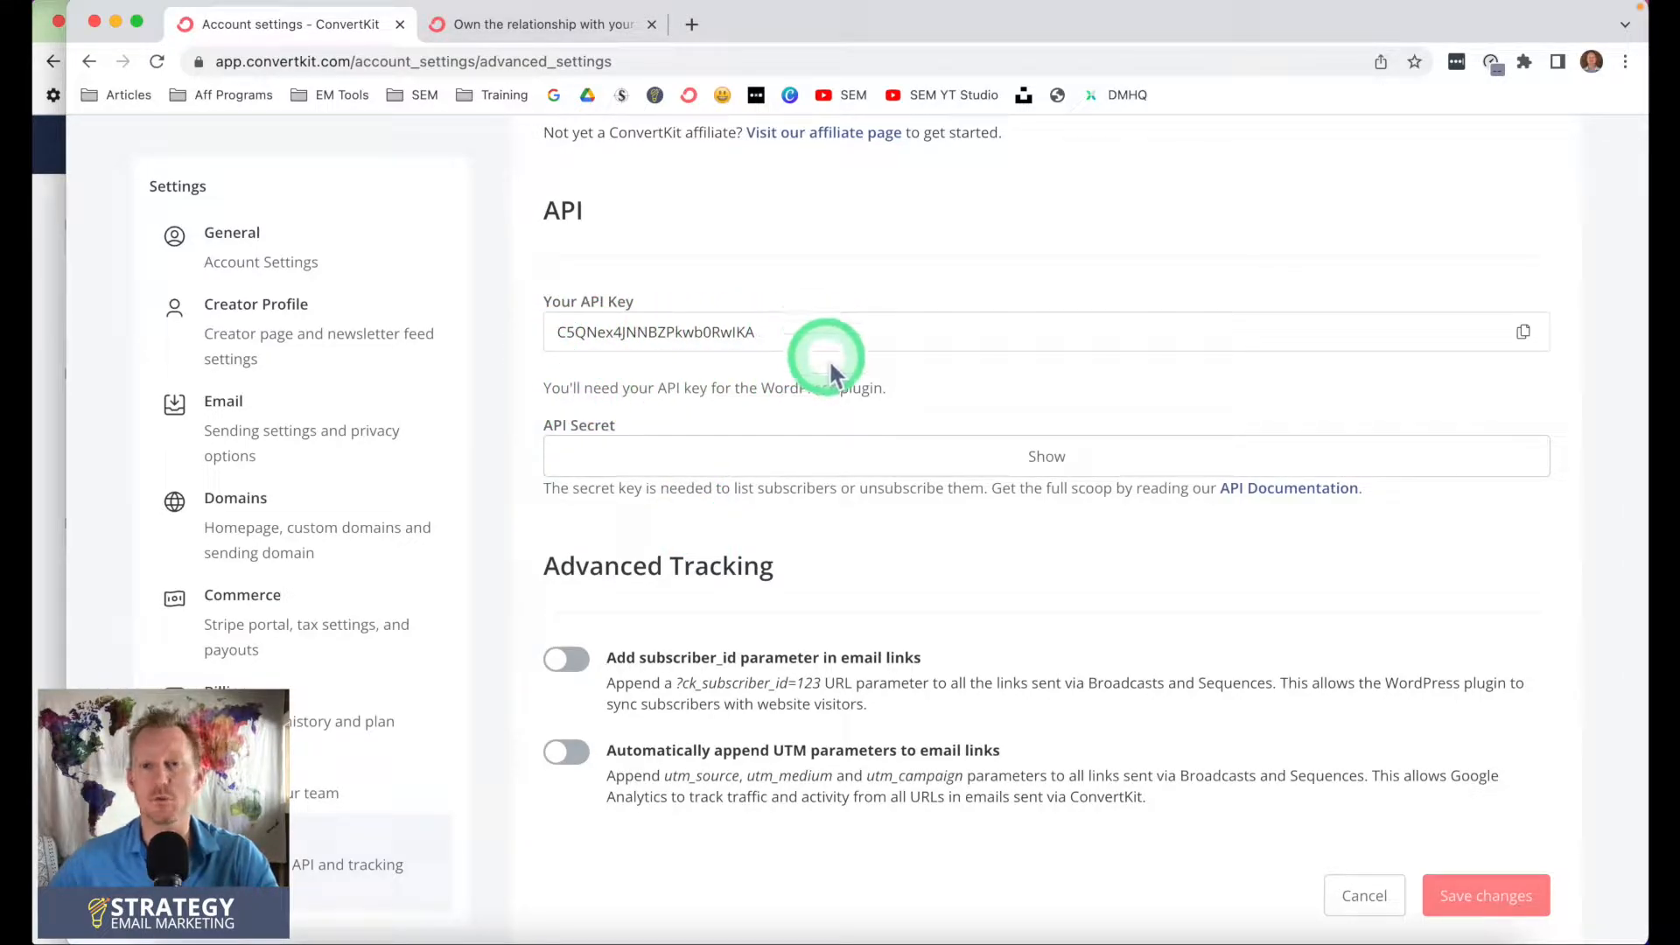
{"action": "scroll", "coordinate": [766, 372], "scroll_direction": "down", "scroll_amount": 2}
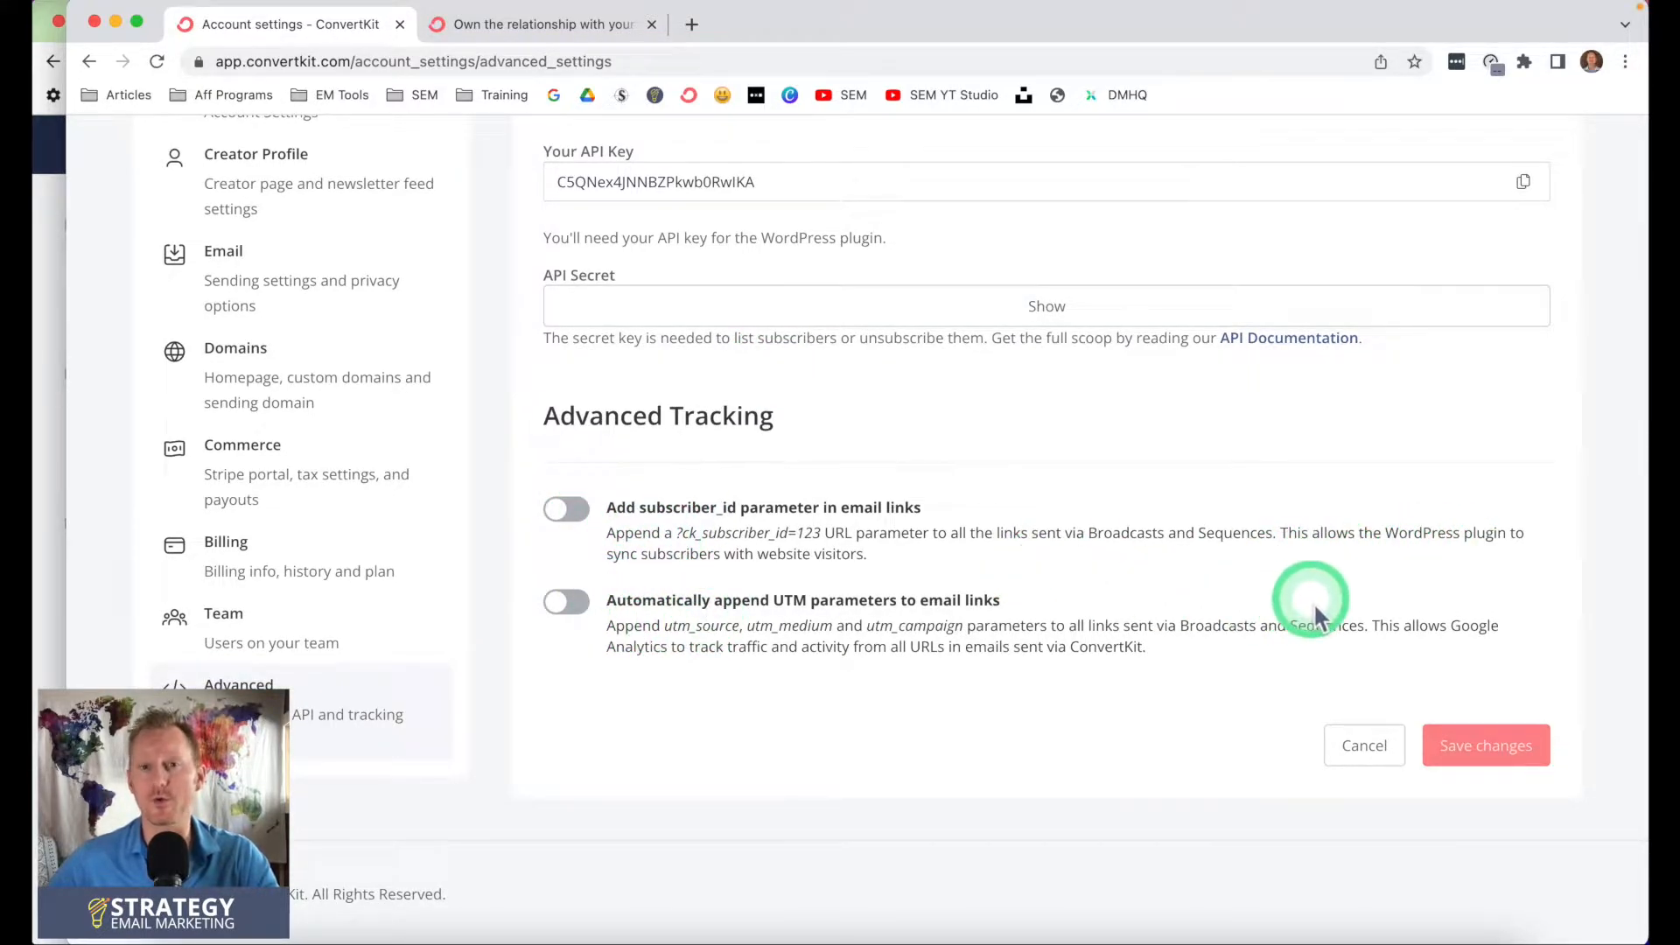
{"action": "left_click", "coordinate": [573, 613]}
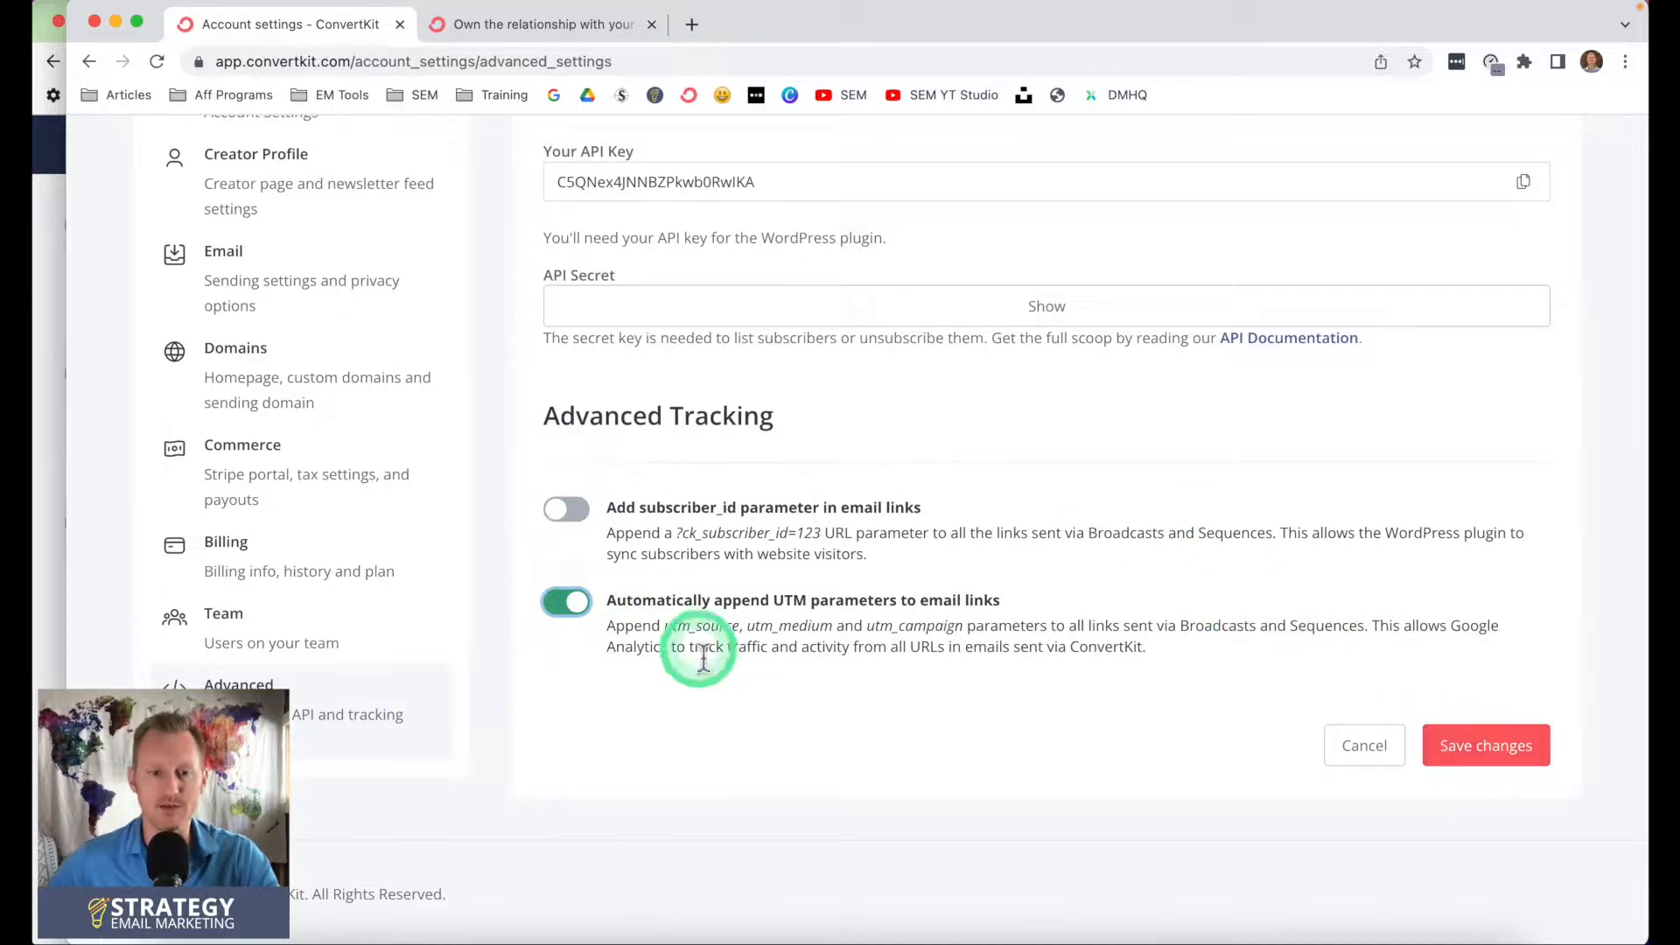
{"action": "left_click", "coordinate": [1488, 763]}
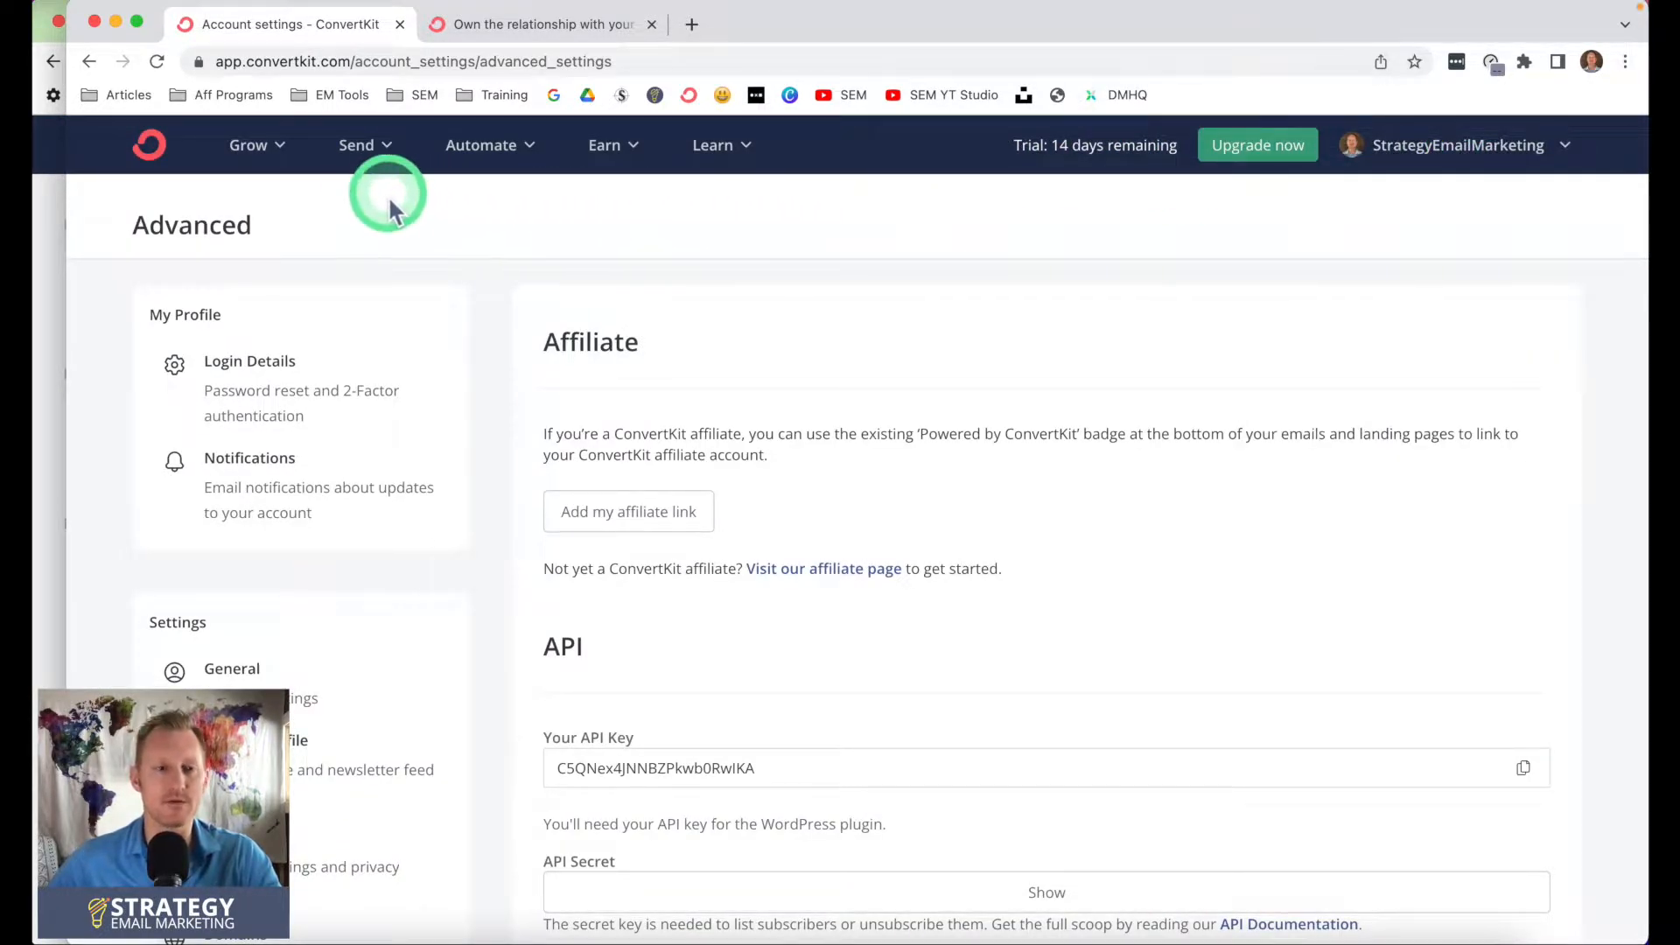
Go to Landing Pages & Forms and delete the existing Newsletter item, confirming the deletion
{"action": "left_click", "coordinate": [278, 147]}
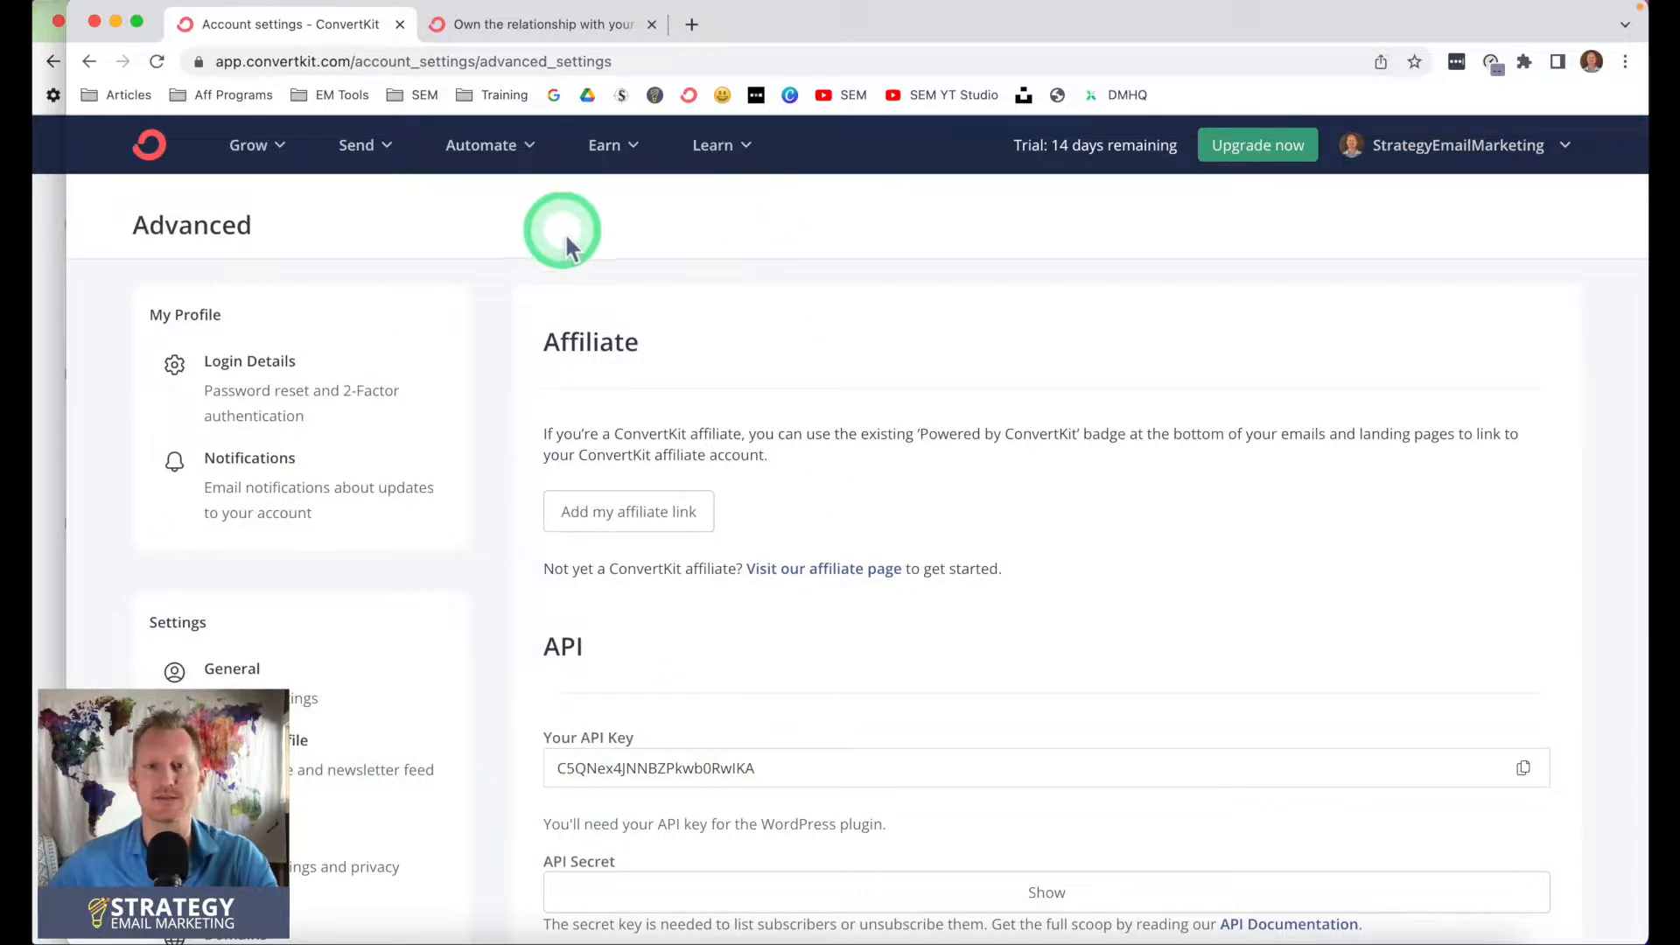
{"action": "mouse_move", "coordinate": [263, 149]}
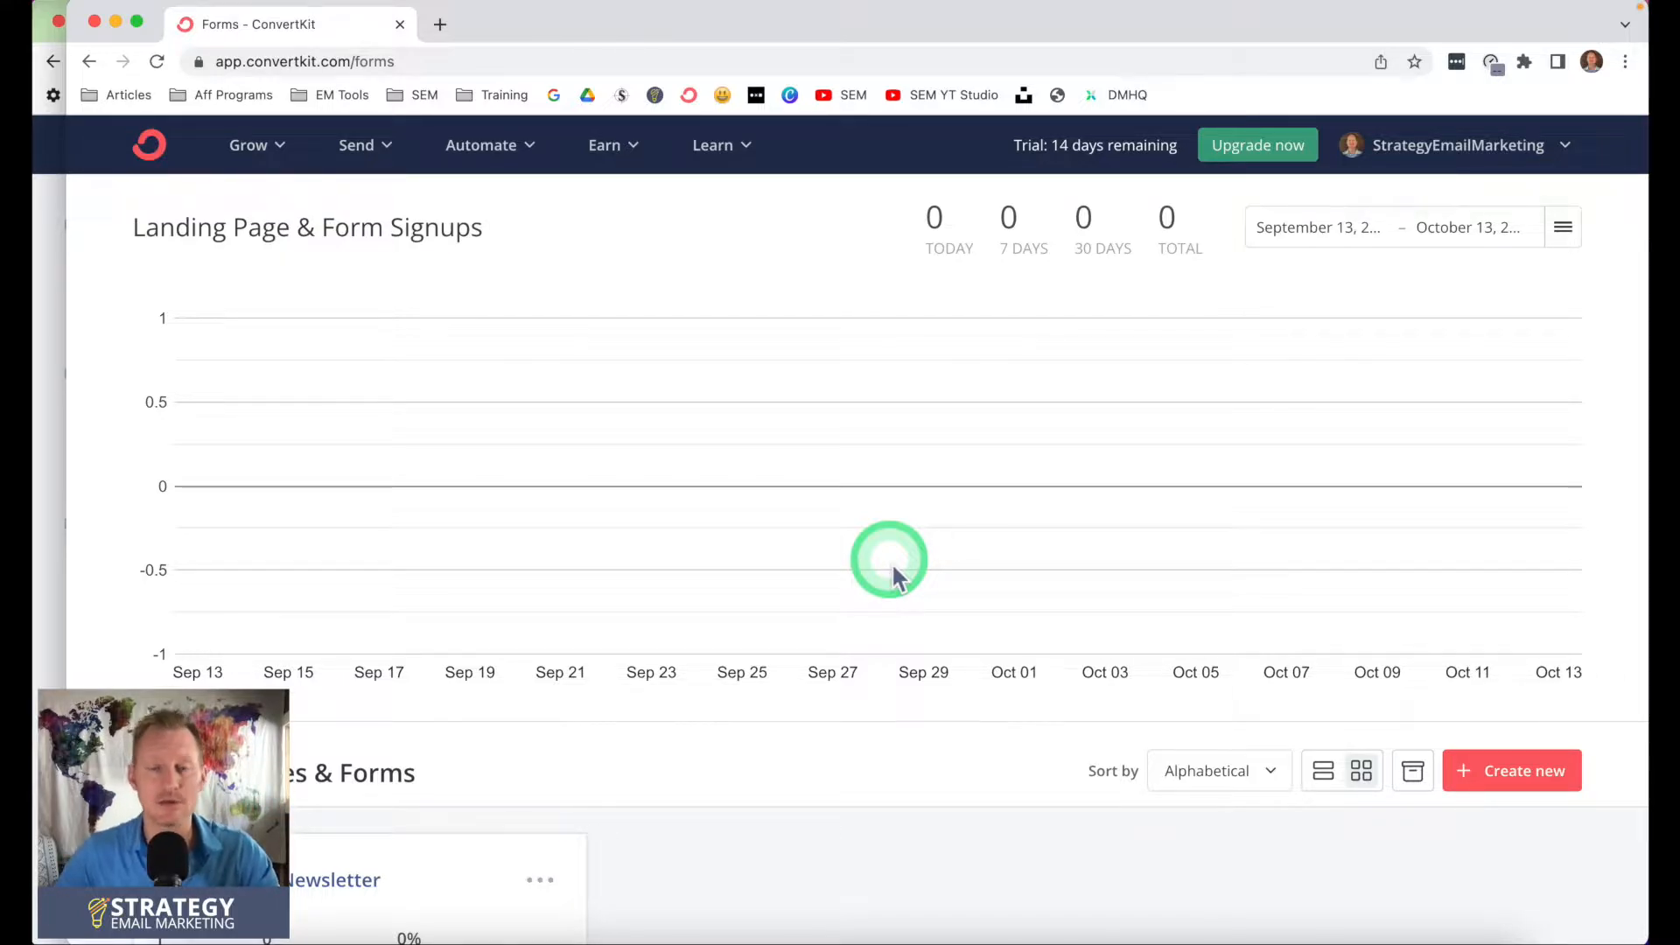
{"action": "left_click", "coordinate": [540, 879]}
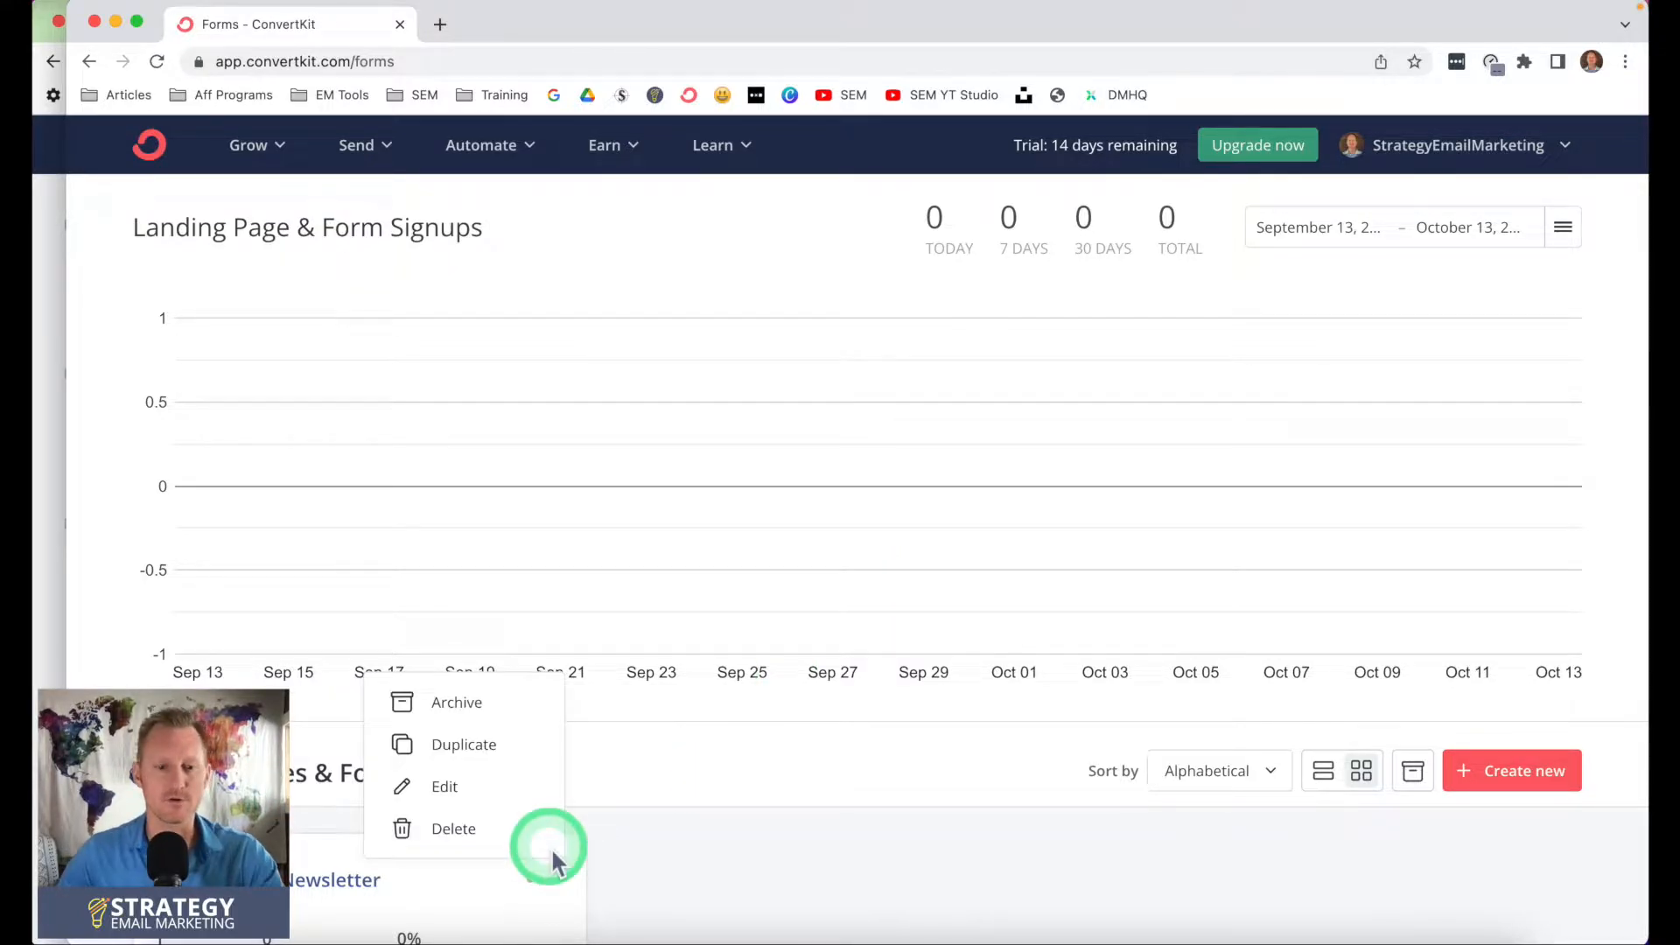
{"action": "left_click", "coordinate": [463, 831]}
{"action": "left_click", "coordinate": [823, 565]}
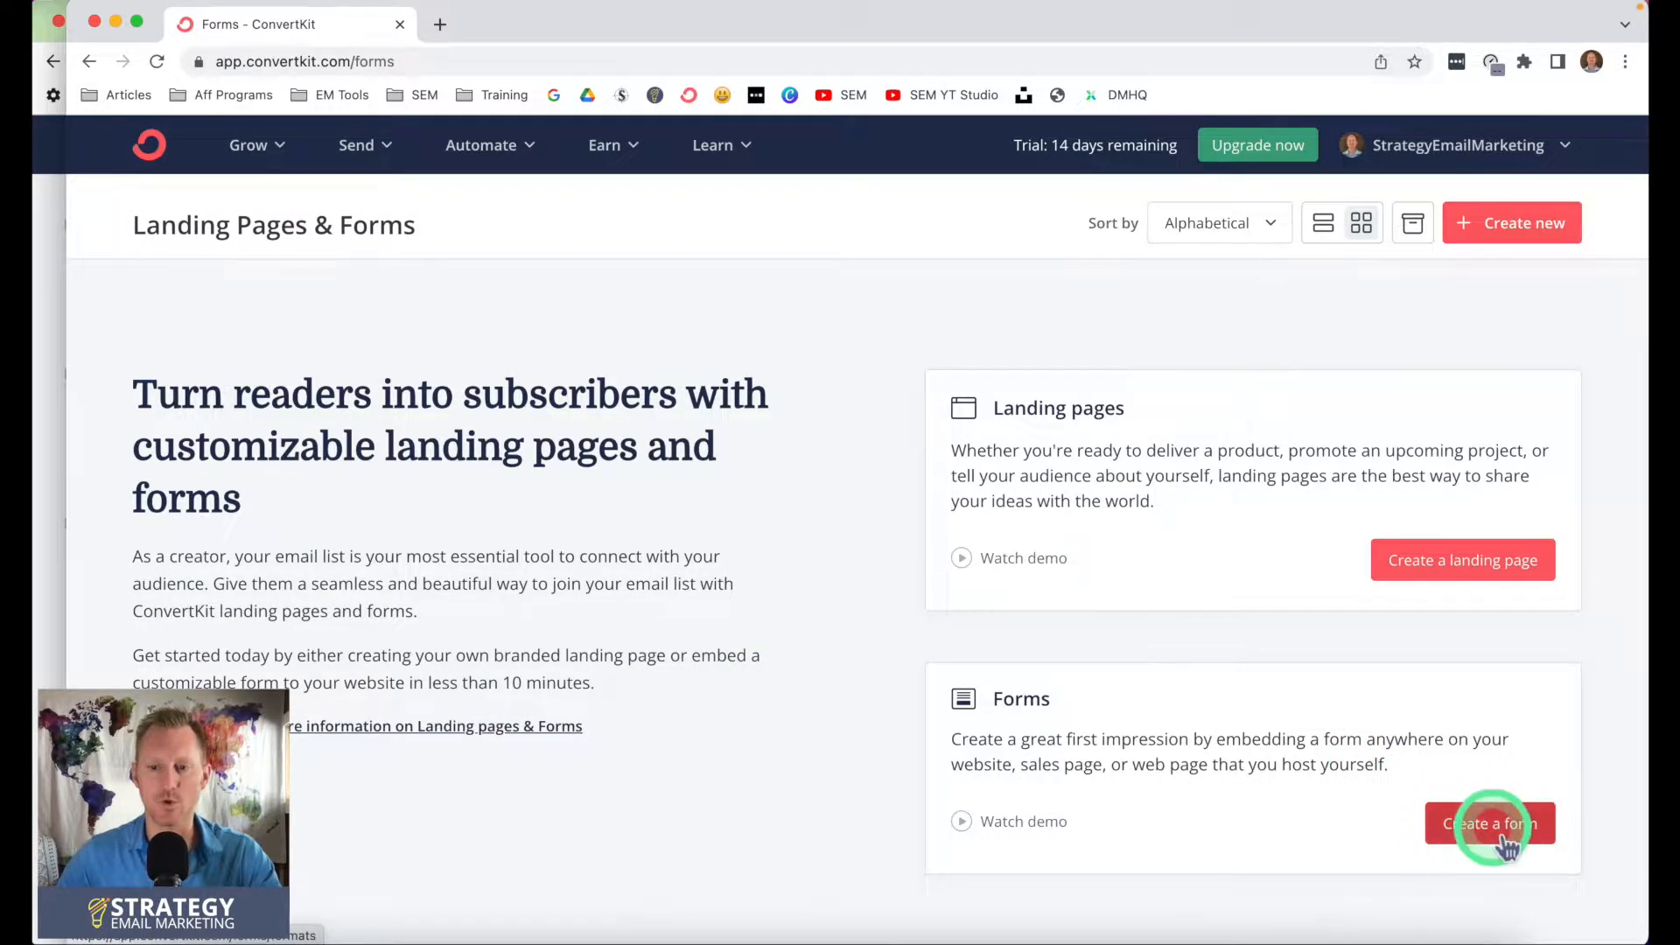
Create a new form in the Inline display format using the Clare template
{"action": "left_click", "coordinate": [1507, 842]}
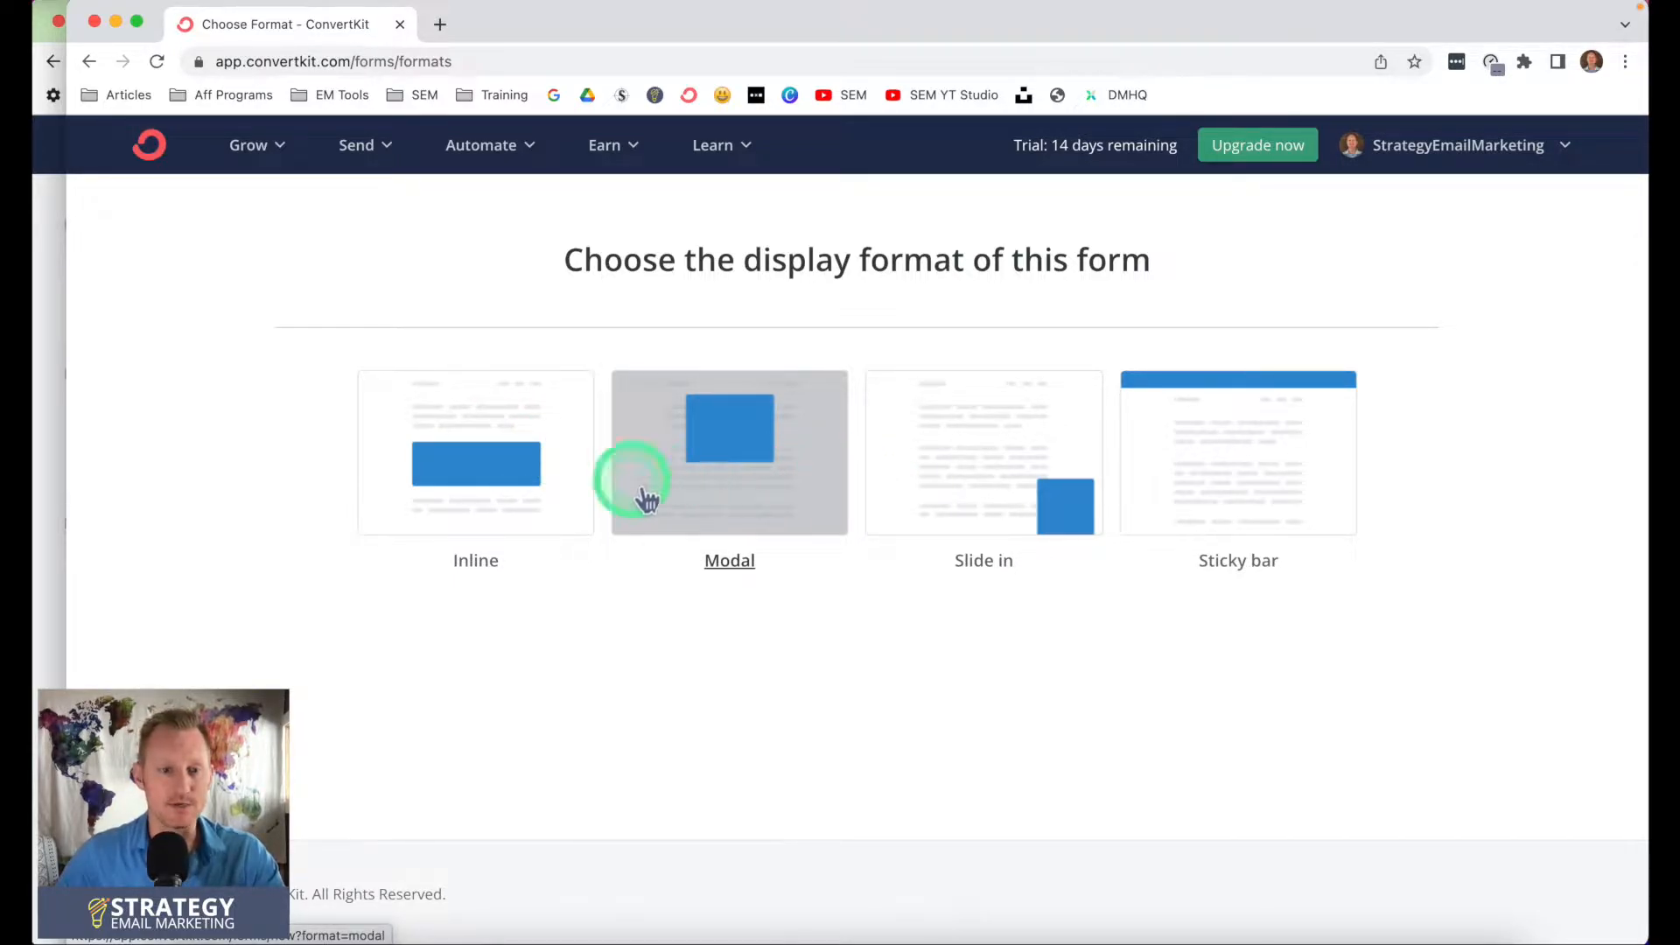
{"action": "left_click", "coordinate": [517, 481]}
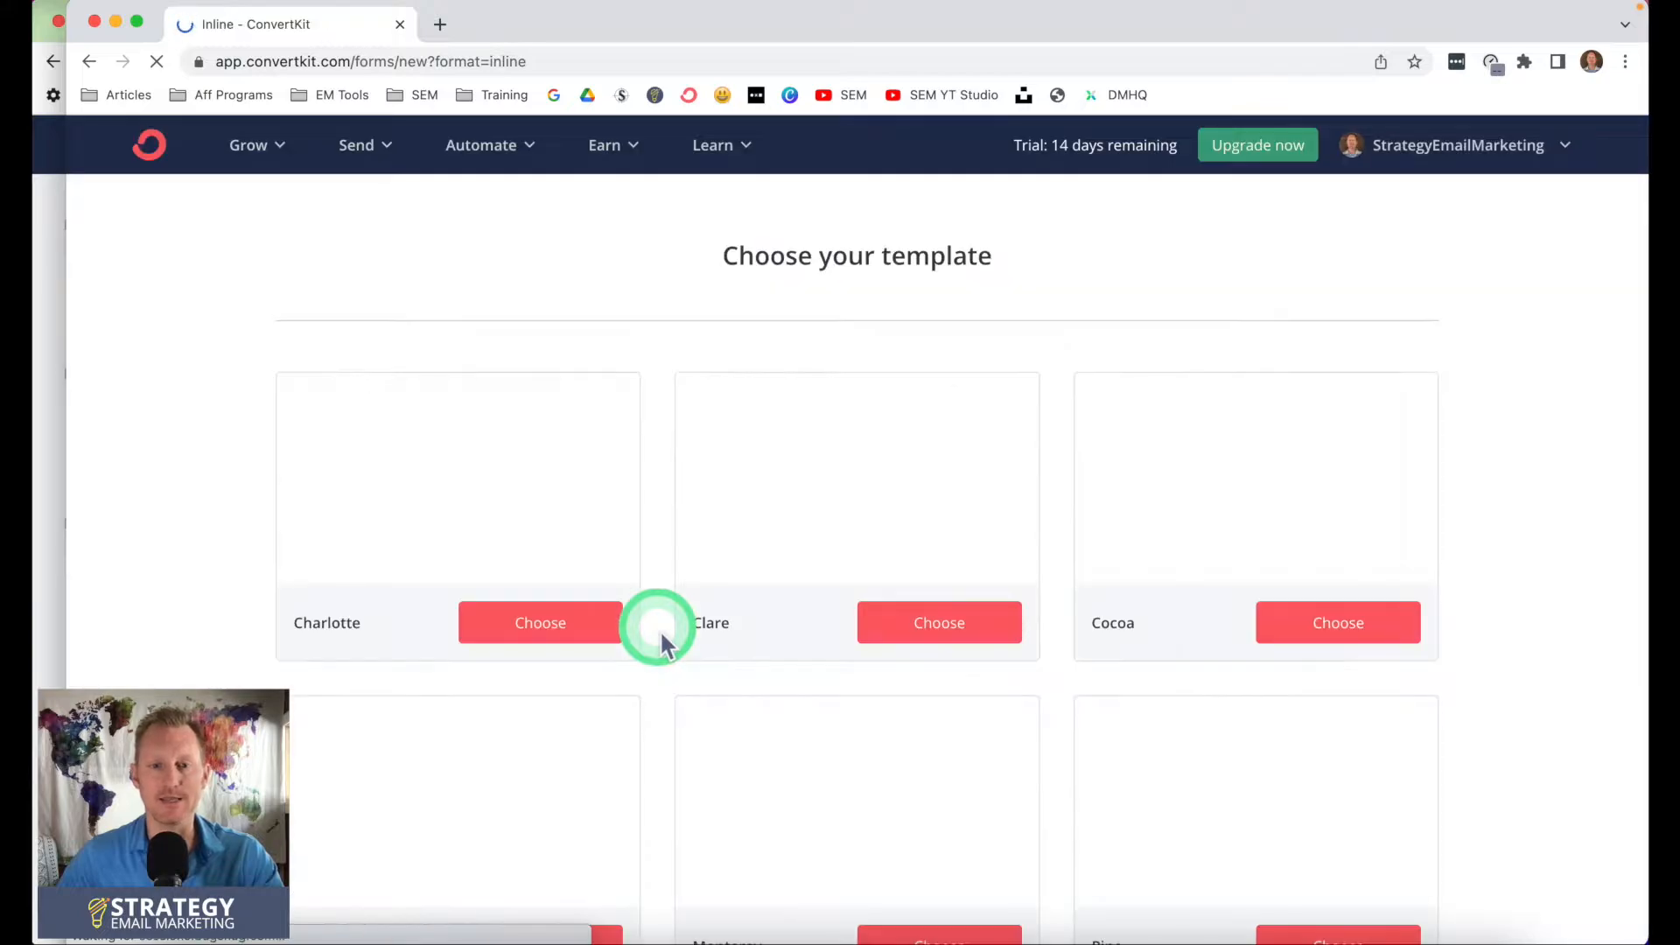
{"action": "scroll", "coordinate": [910, 444], "scroll_direction": "down", "scroll_amount": 5}
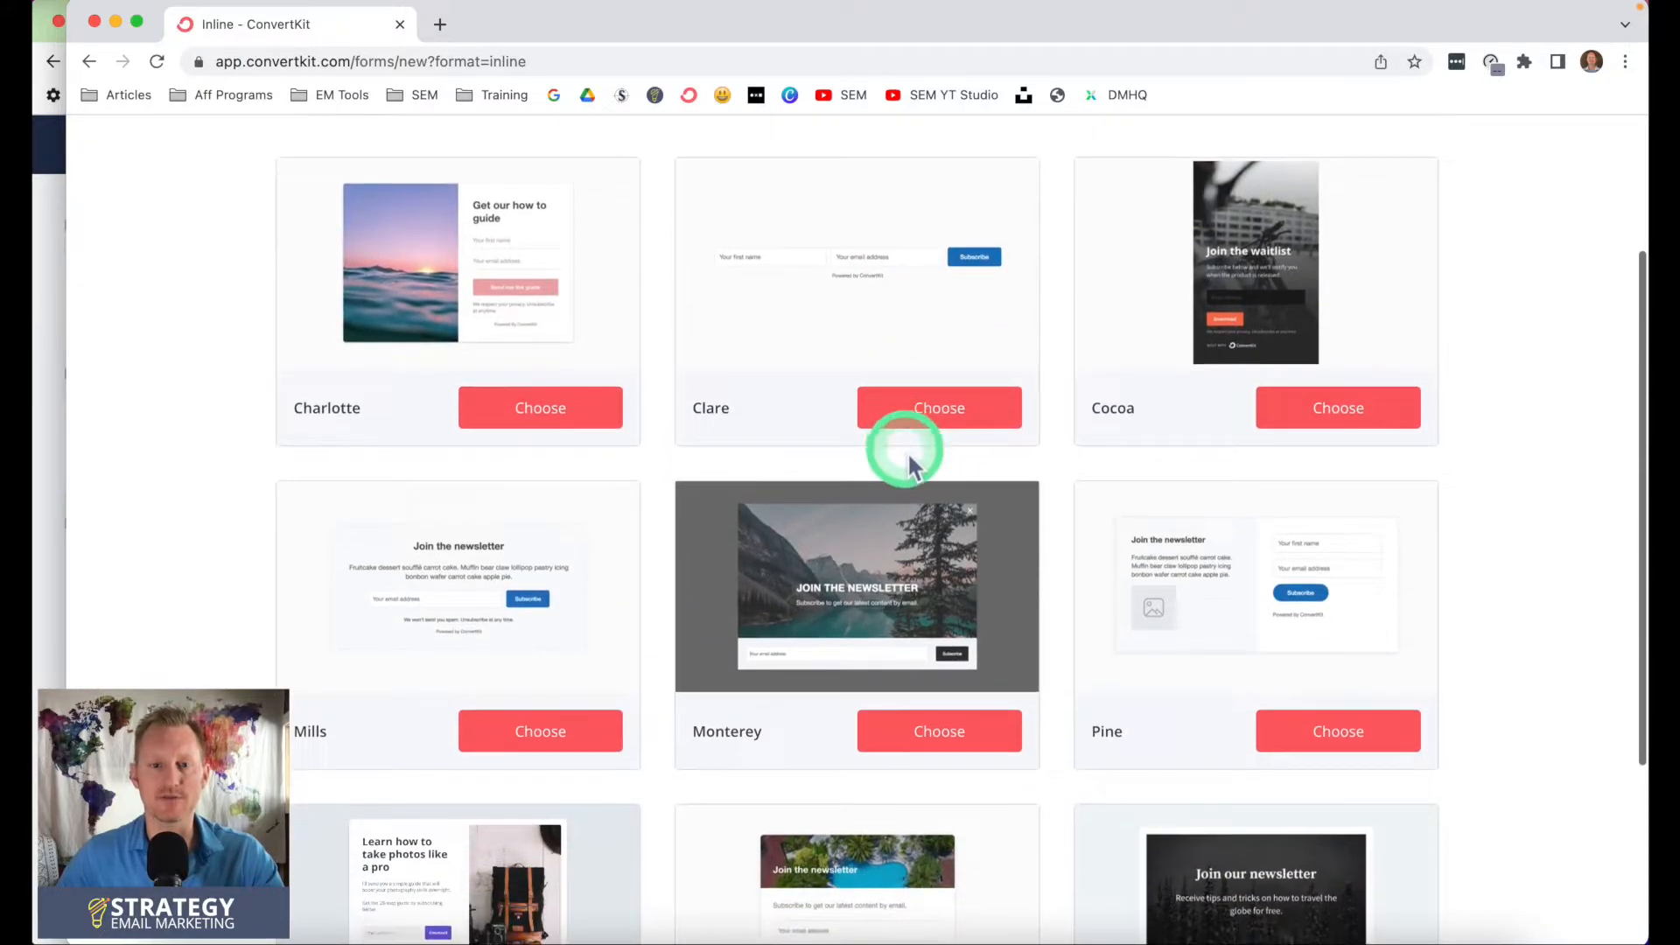
{"action": "scroll", "coordinate": [909, 452], "scroll_direction": "up", "scroll_amount": 4}
{"action": "scroll", "coordinate": [903, 408], "scroll_direction": "up", "scroll_amount": 5}
{"action": "scroll", "coordinate": [903, 408], "scroll_direction": "down", "scroll_amount": 2}
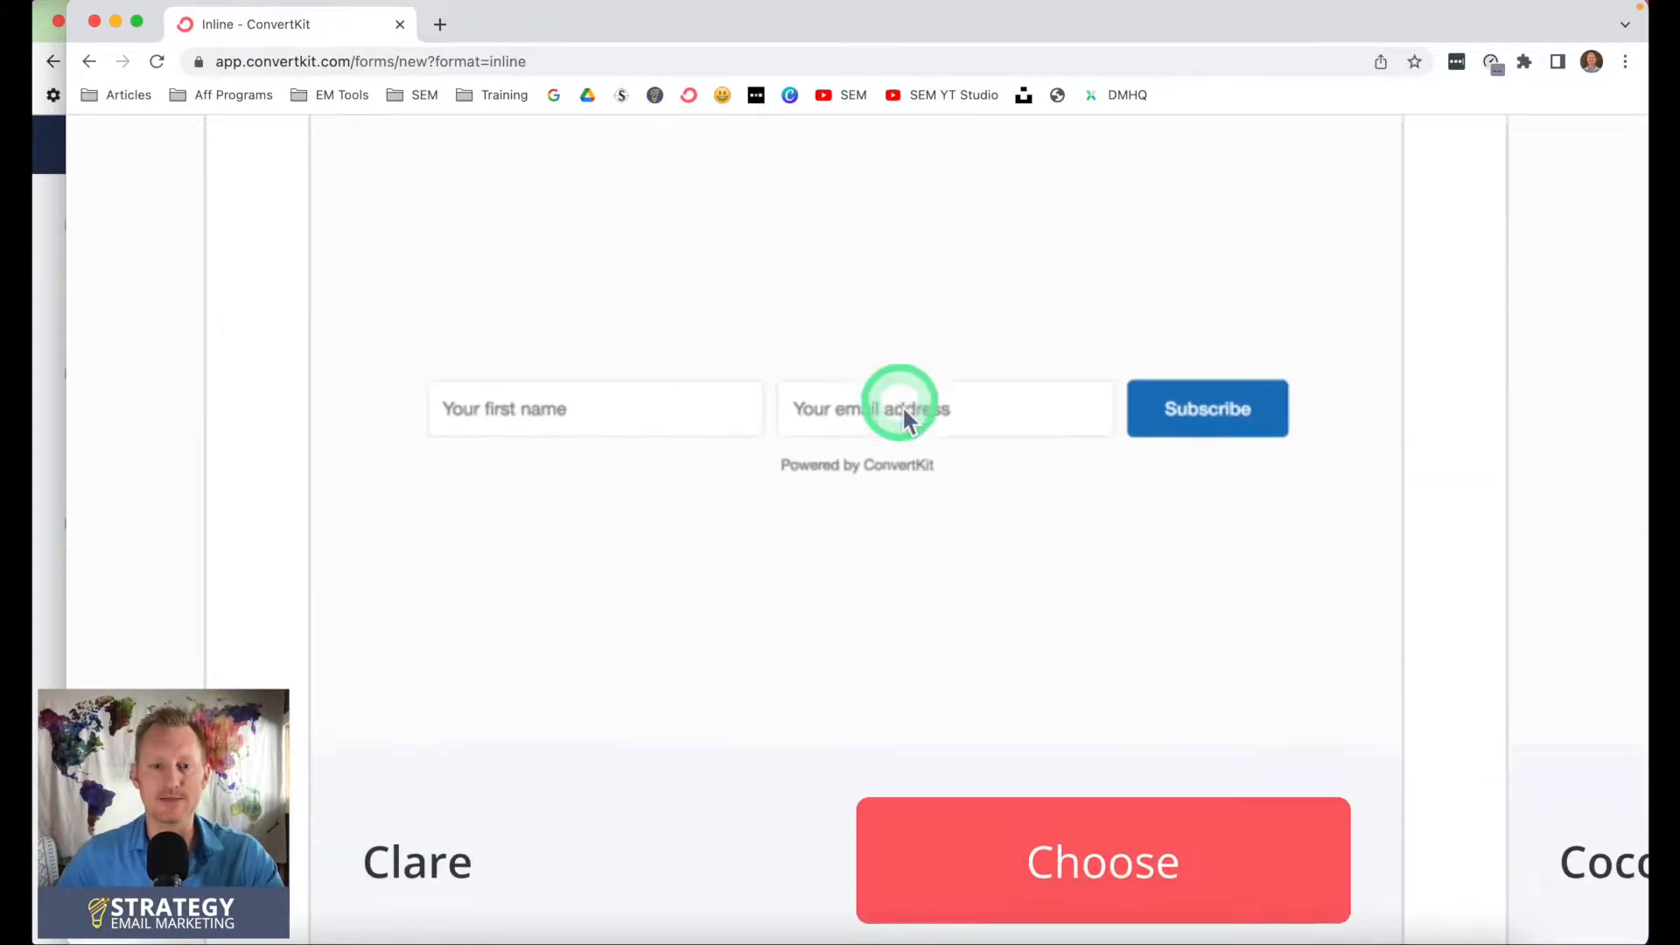
{"action": "scroll", "coordinate": [901, 406], "scroll_direction": "down", "scroll_amount": 1}
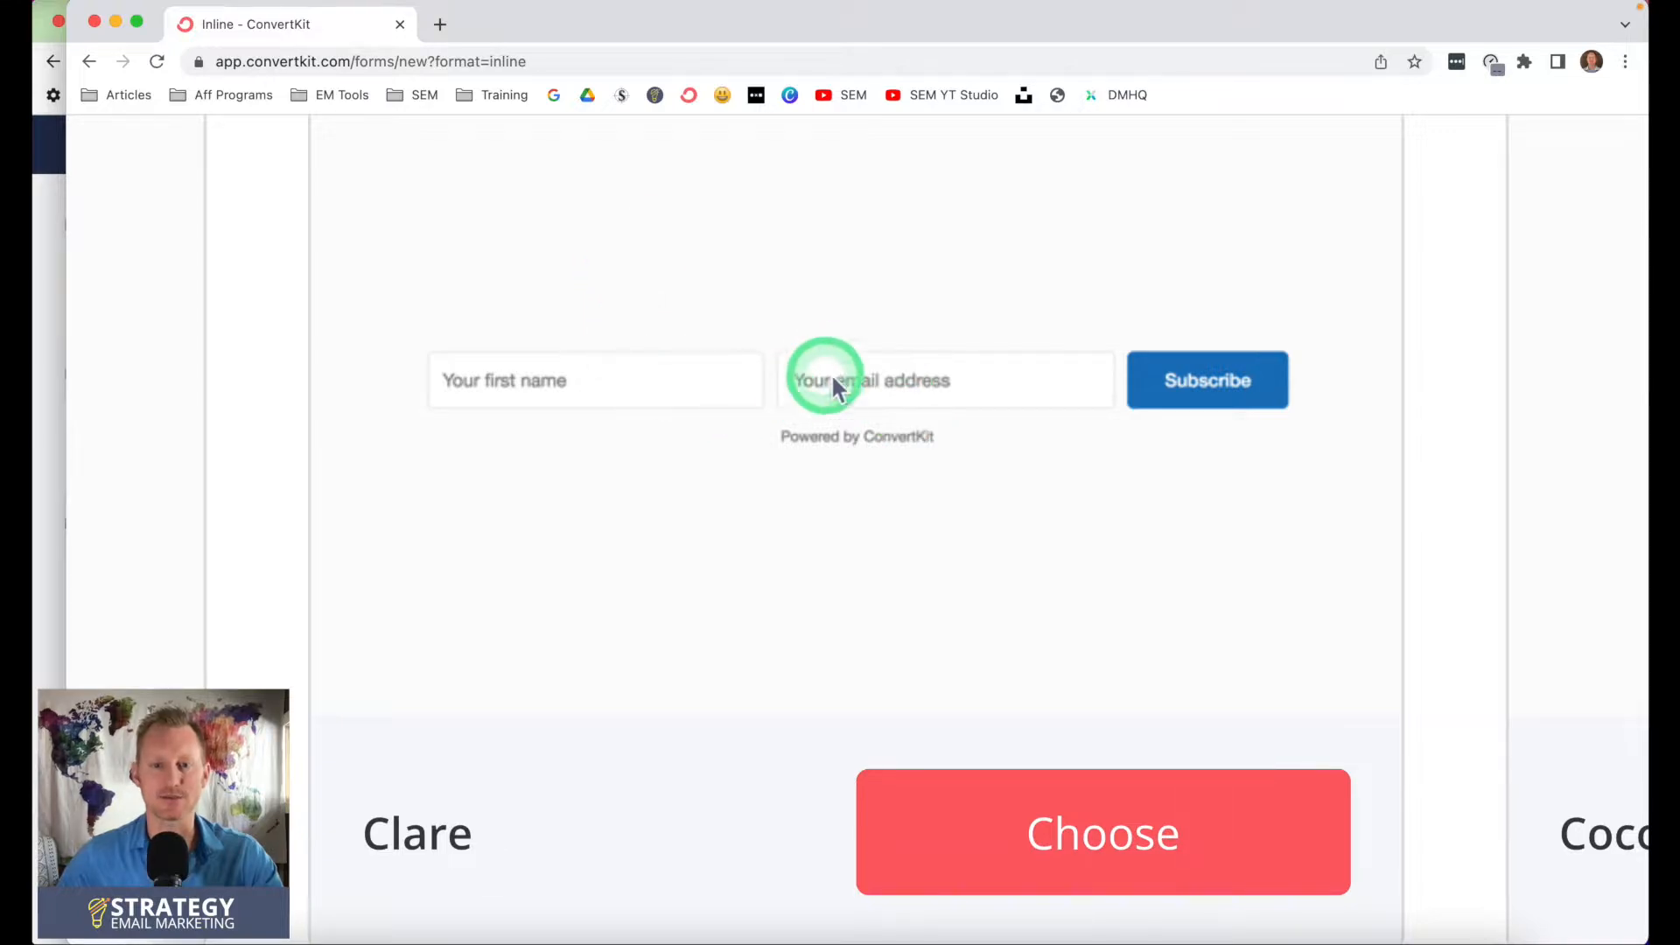
{"action": "scroll", "coordinate": [829, 366], "scroll_direction": "down", "scroll_amount": 5}
{"action": "left_click", "coordinate": [939, 520]}
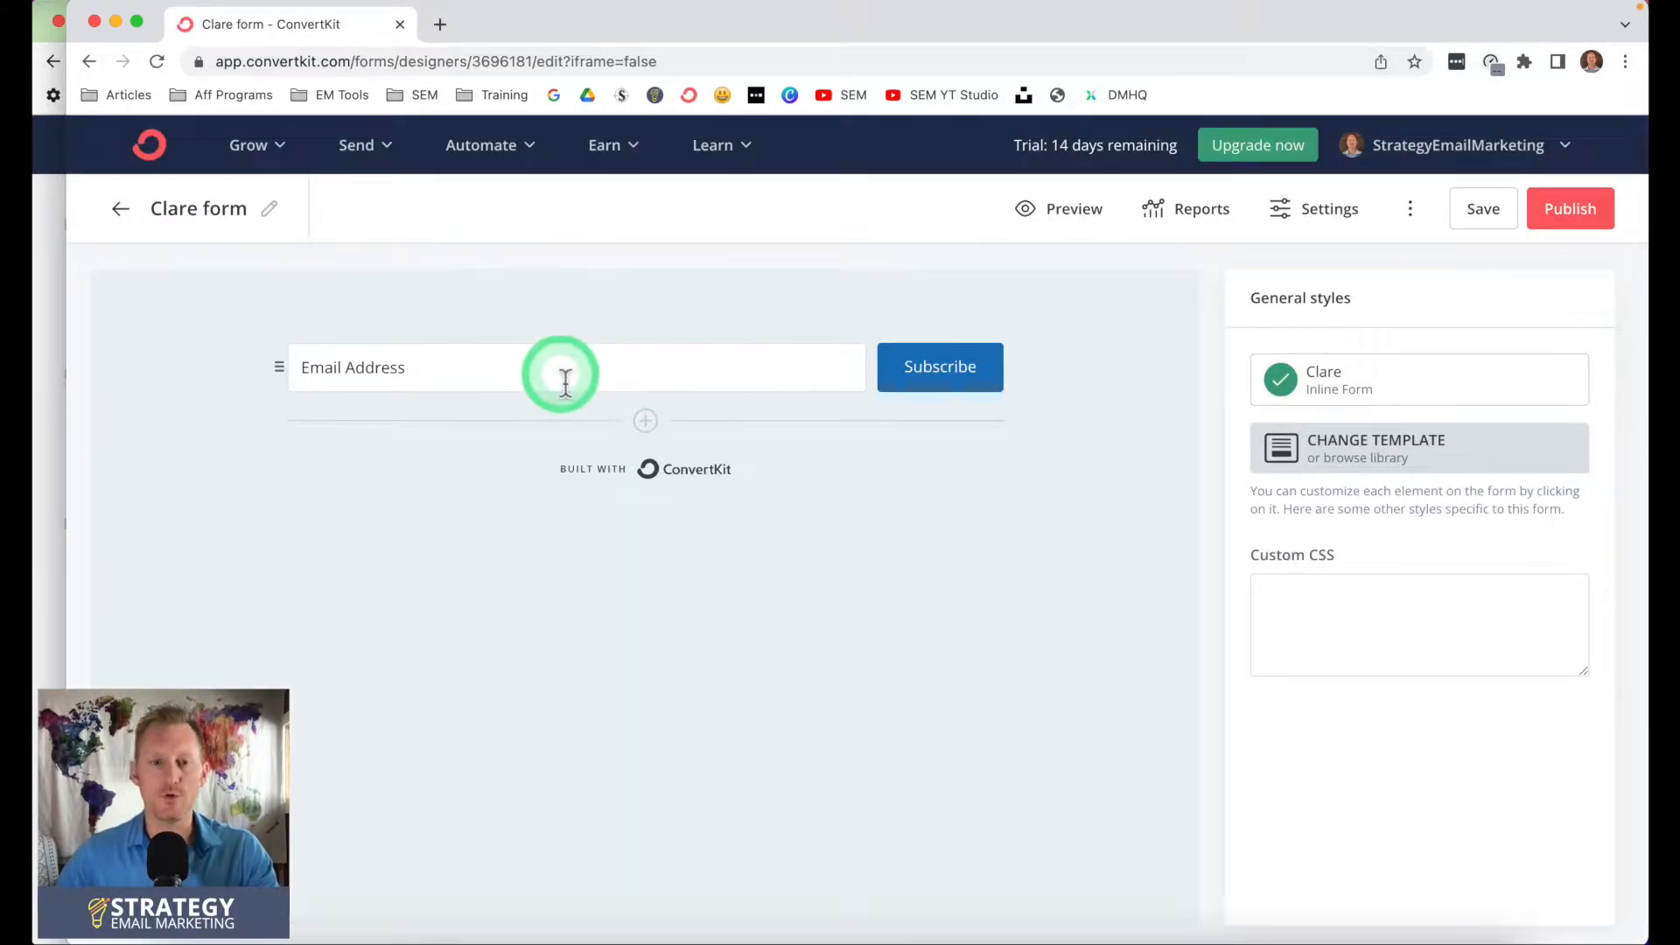
Add four blank custom fields below the Email Address field of the form
{"action": "left_click", "coordinate": [647, 424]}
{"action": "left_click", "coordinate": [649, 429]}
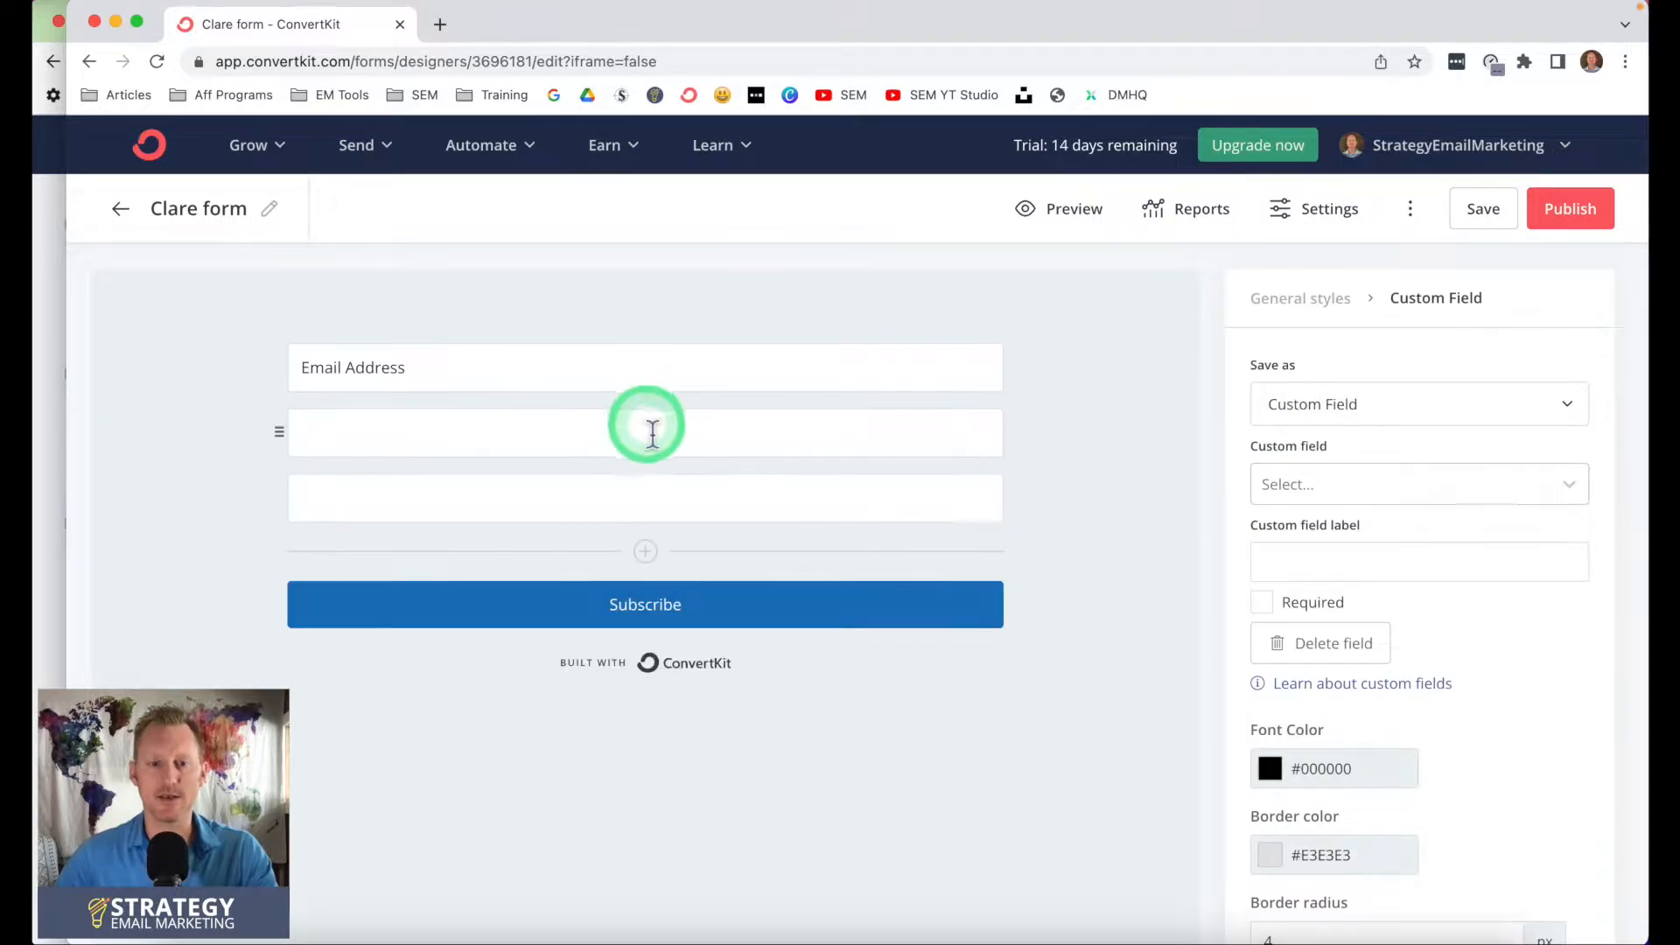
{"action": "left_click", "coordinate": [650, 565]}
{"action": "left_click", "coordinate": [645, 616]}
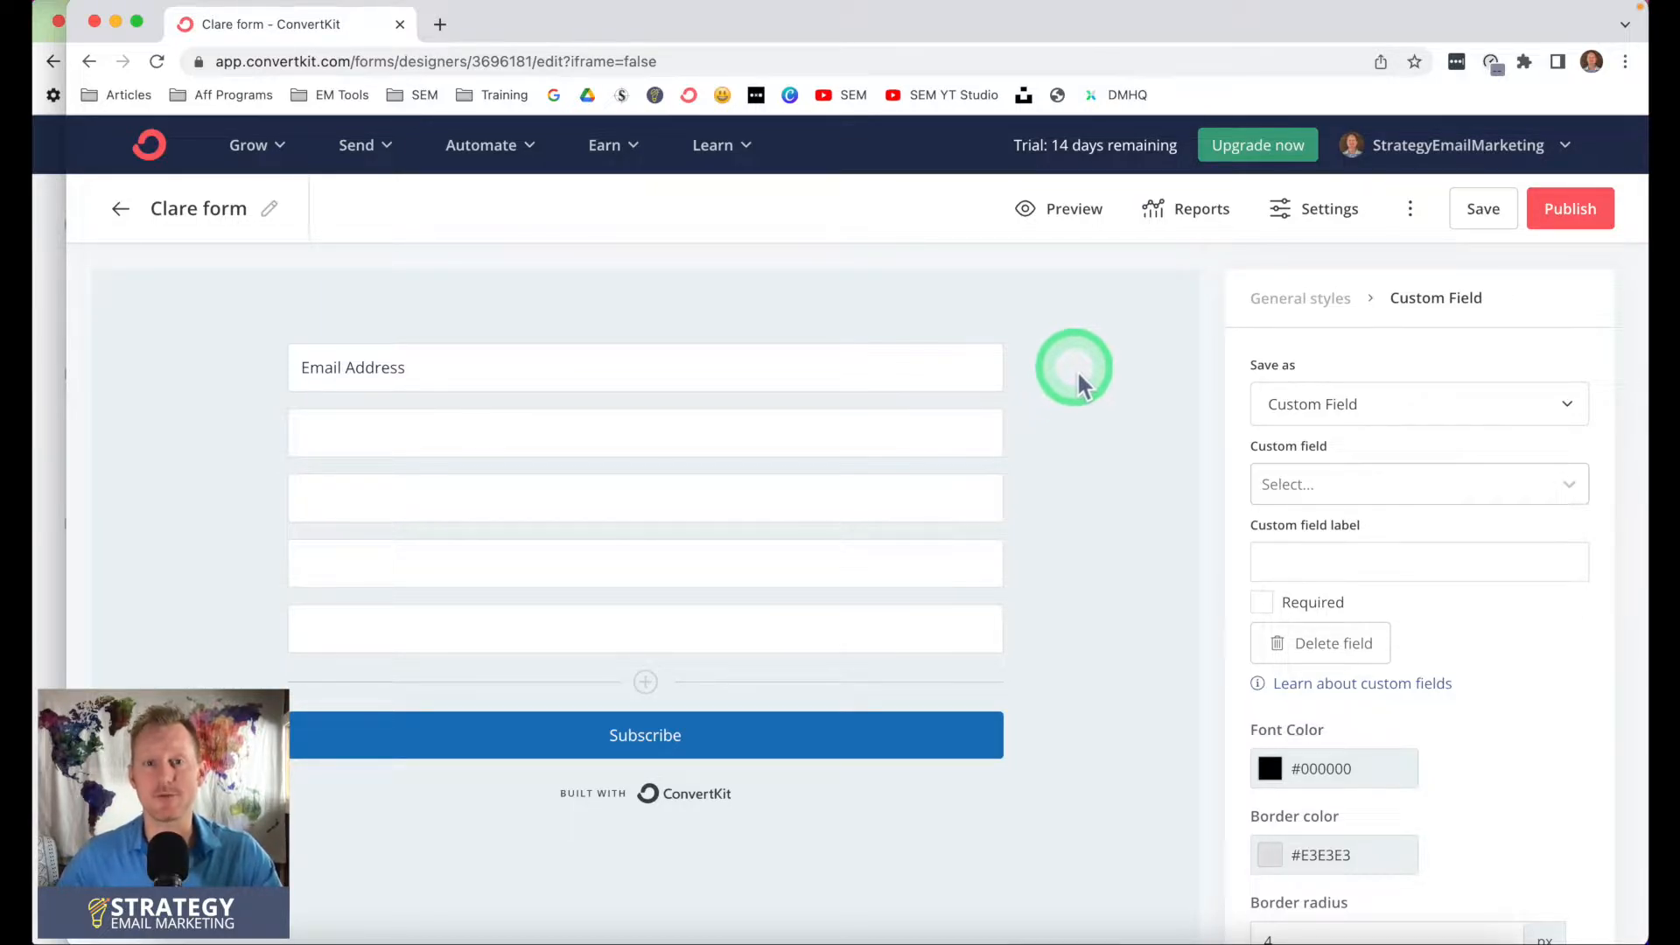
Delete three of the blank custom fields, keeping only one beside Email Address
{"action": "left_click", "coordinate": [578, 633]}
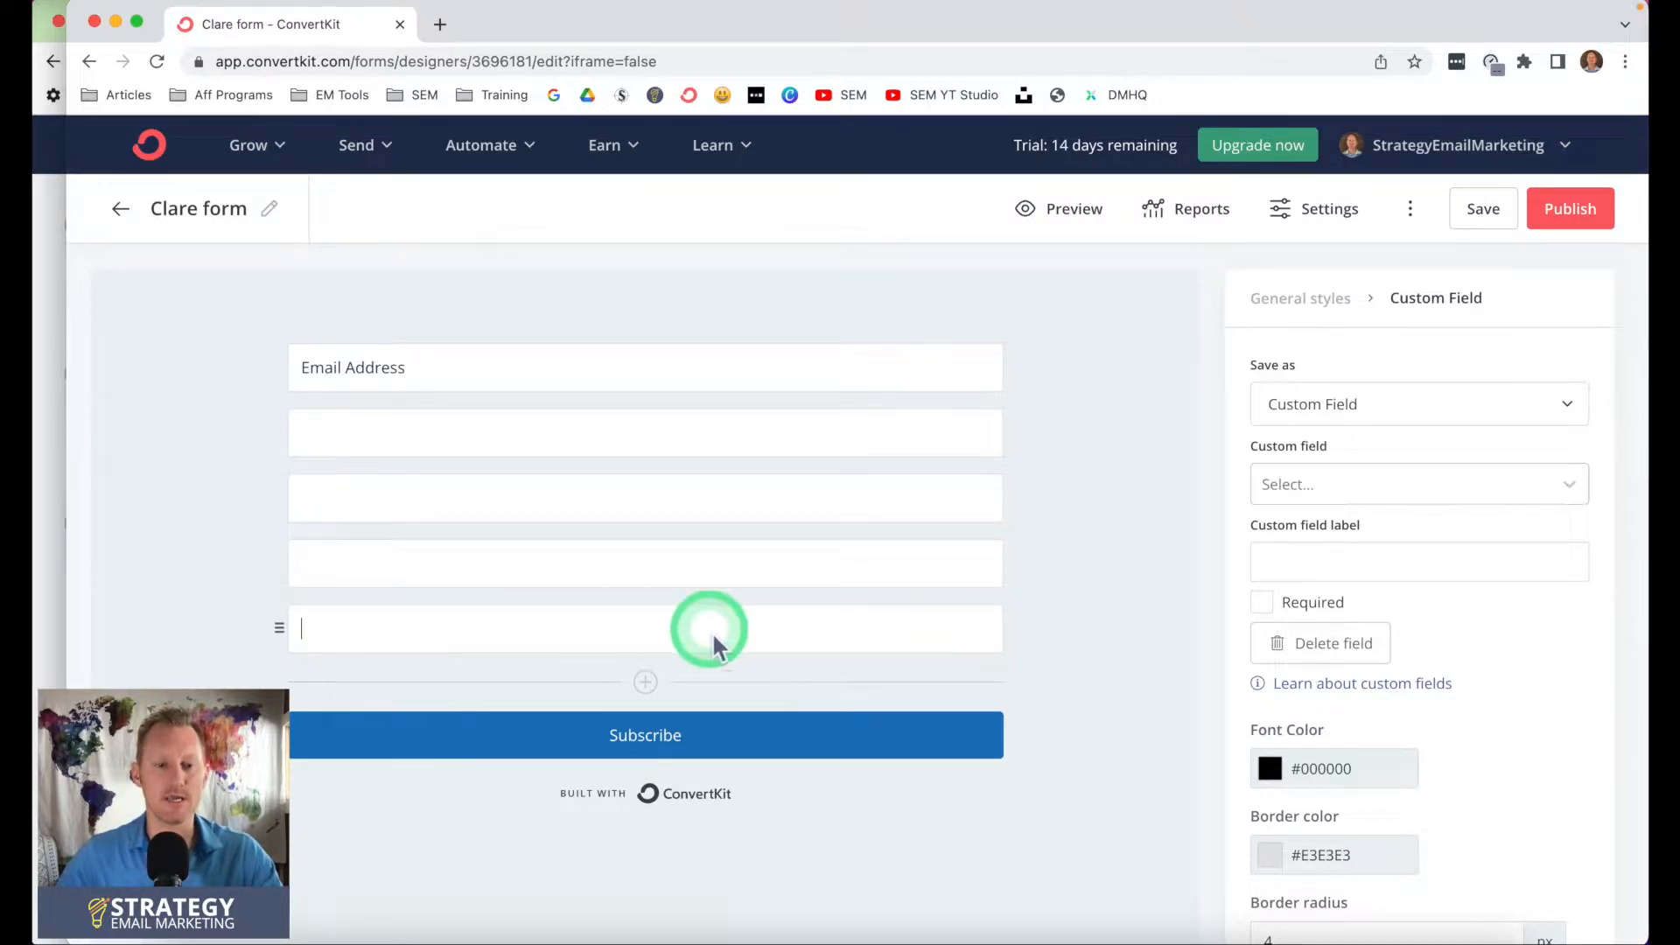
{"action": "left_click", "coordinate": [1328, 663]}
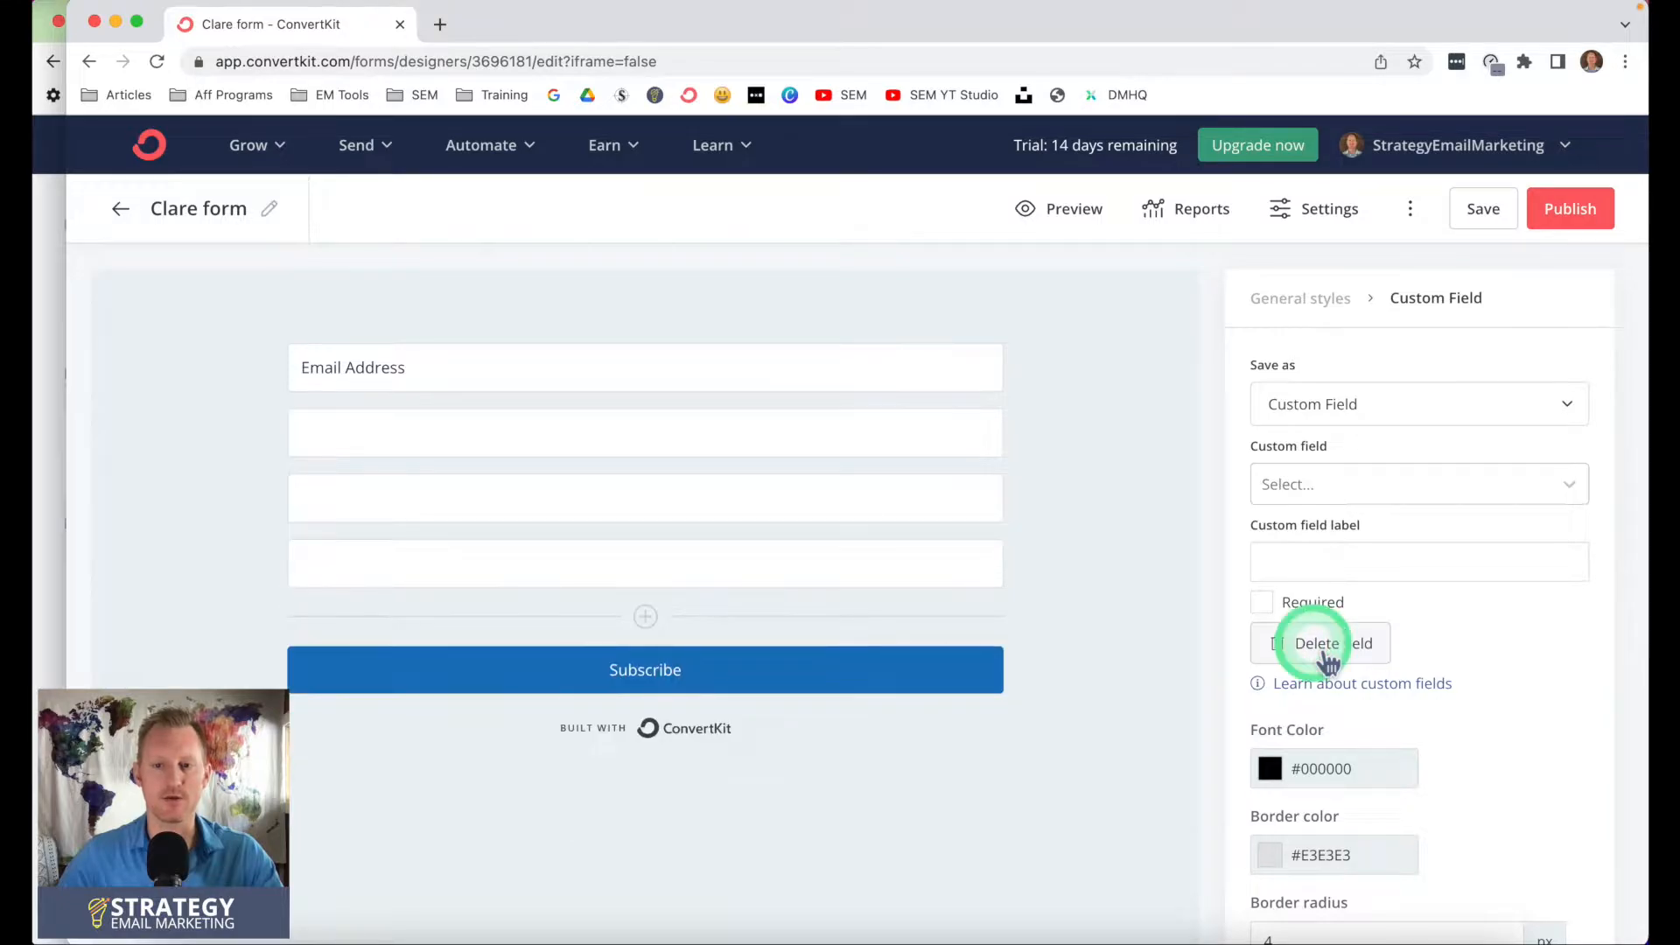
{"action": "left_click", "coordinate": [857, 573]}
{"action": "left_click", "coordinate": [1302, 663]}
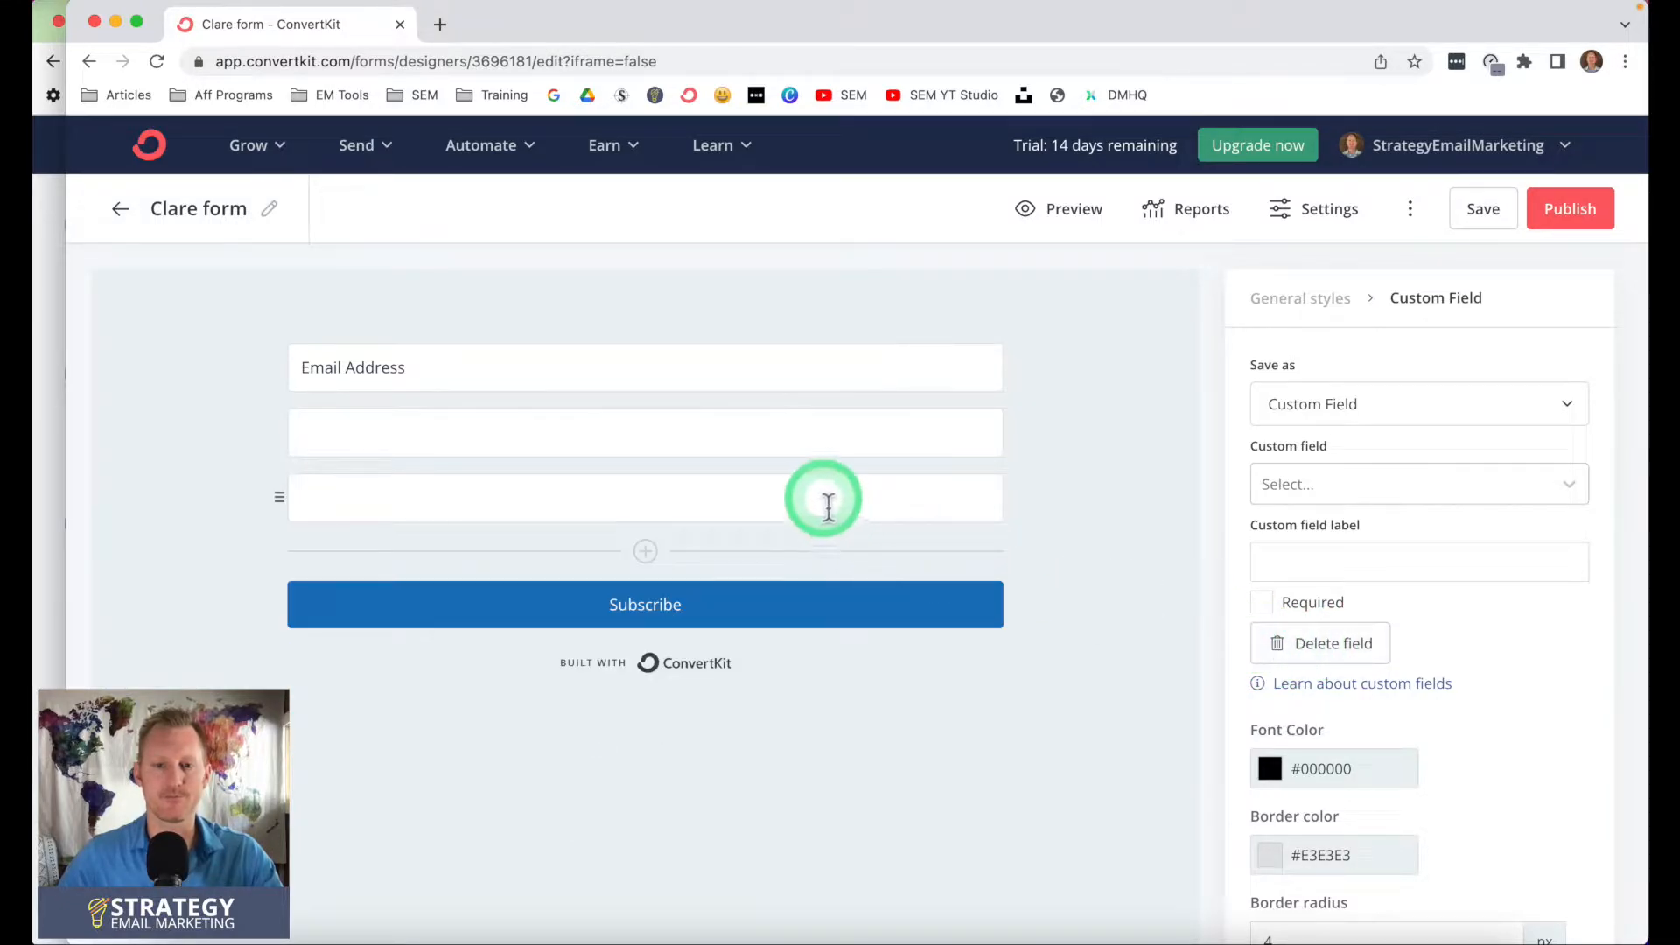
{"action": "left_click", "coordinate": [825, 499]}
{"action": "left_click", "coordinate": [1315, 648]}
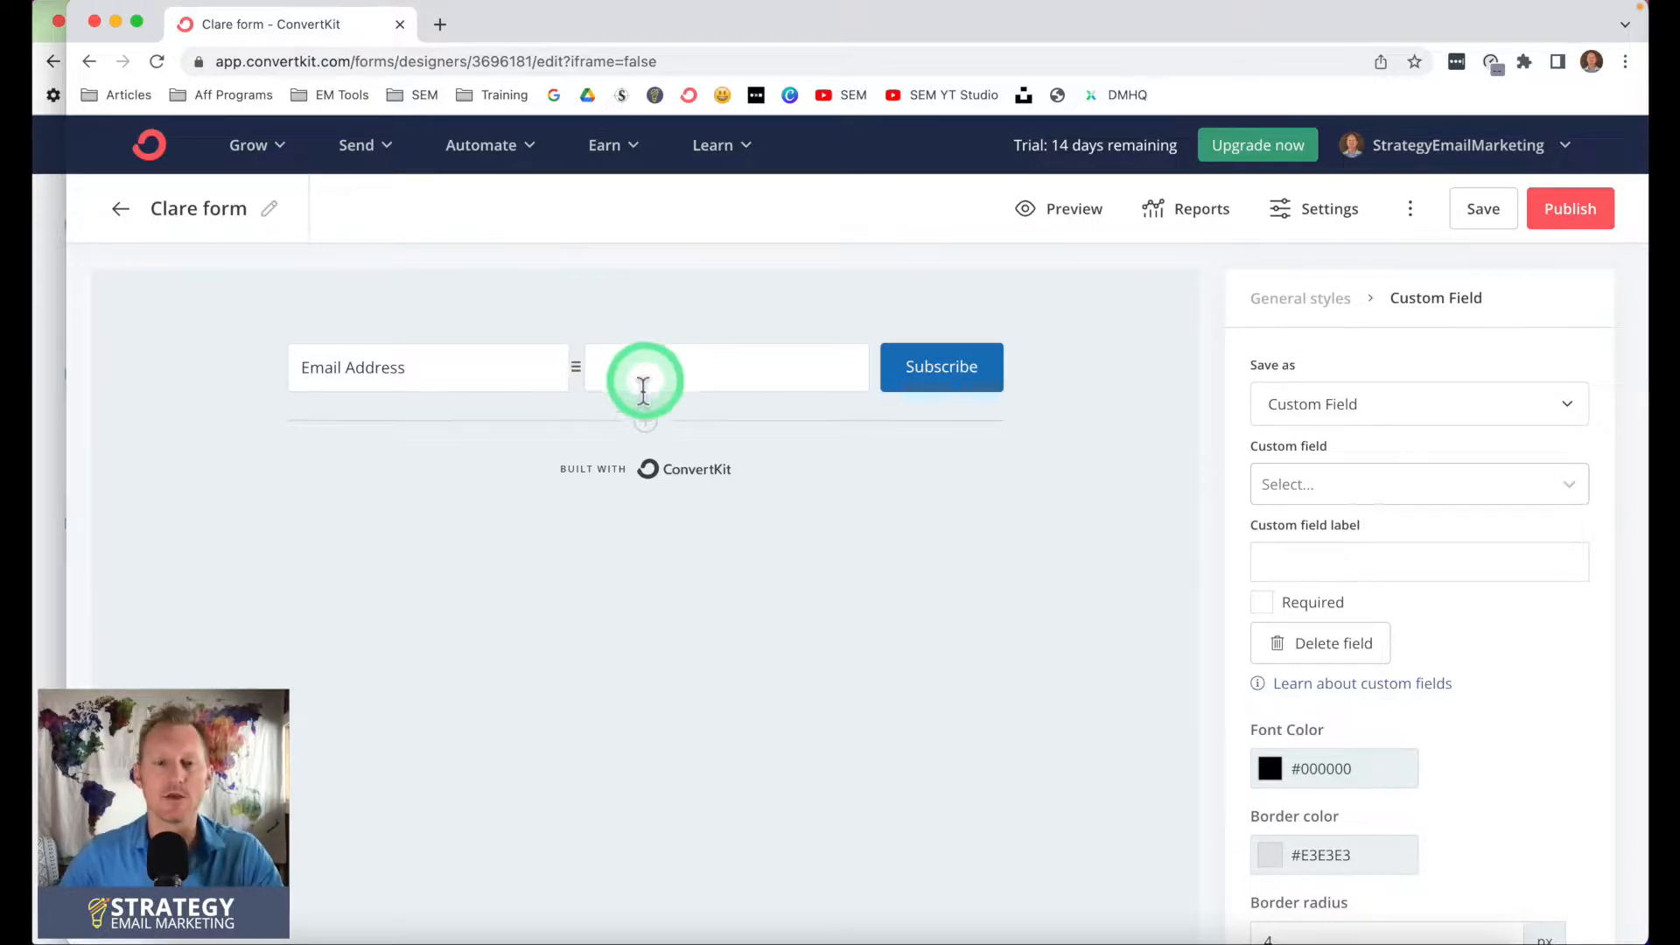
Assign First Name to the blank custom field and move it ahead of the Email Address field
{"action": "left_click", "coordinate": [1316, 484]}
{"action": "left_click", "coordinate": [1298, 543]}
{"action": "mouse_move", "coordinate": [584, 385]}
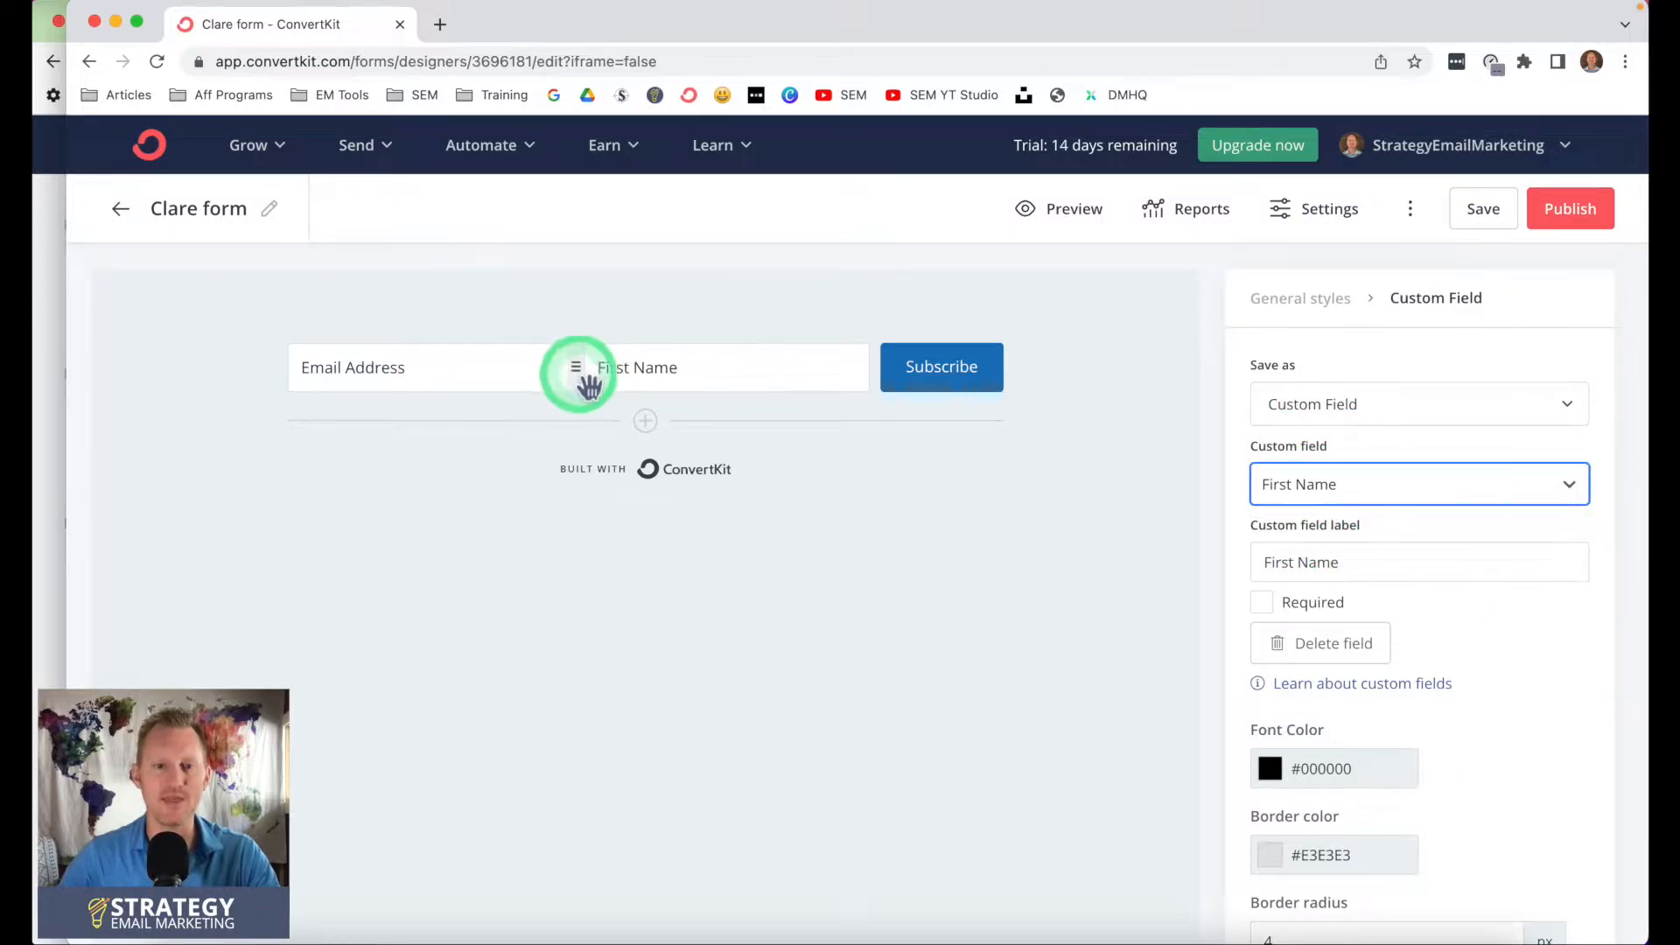
{"action": "left_click_drag", "start_coordinate": [585, 394], "coordinate": [379, 371]}
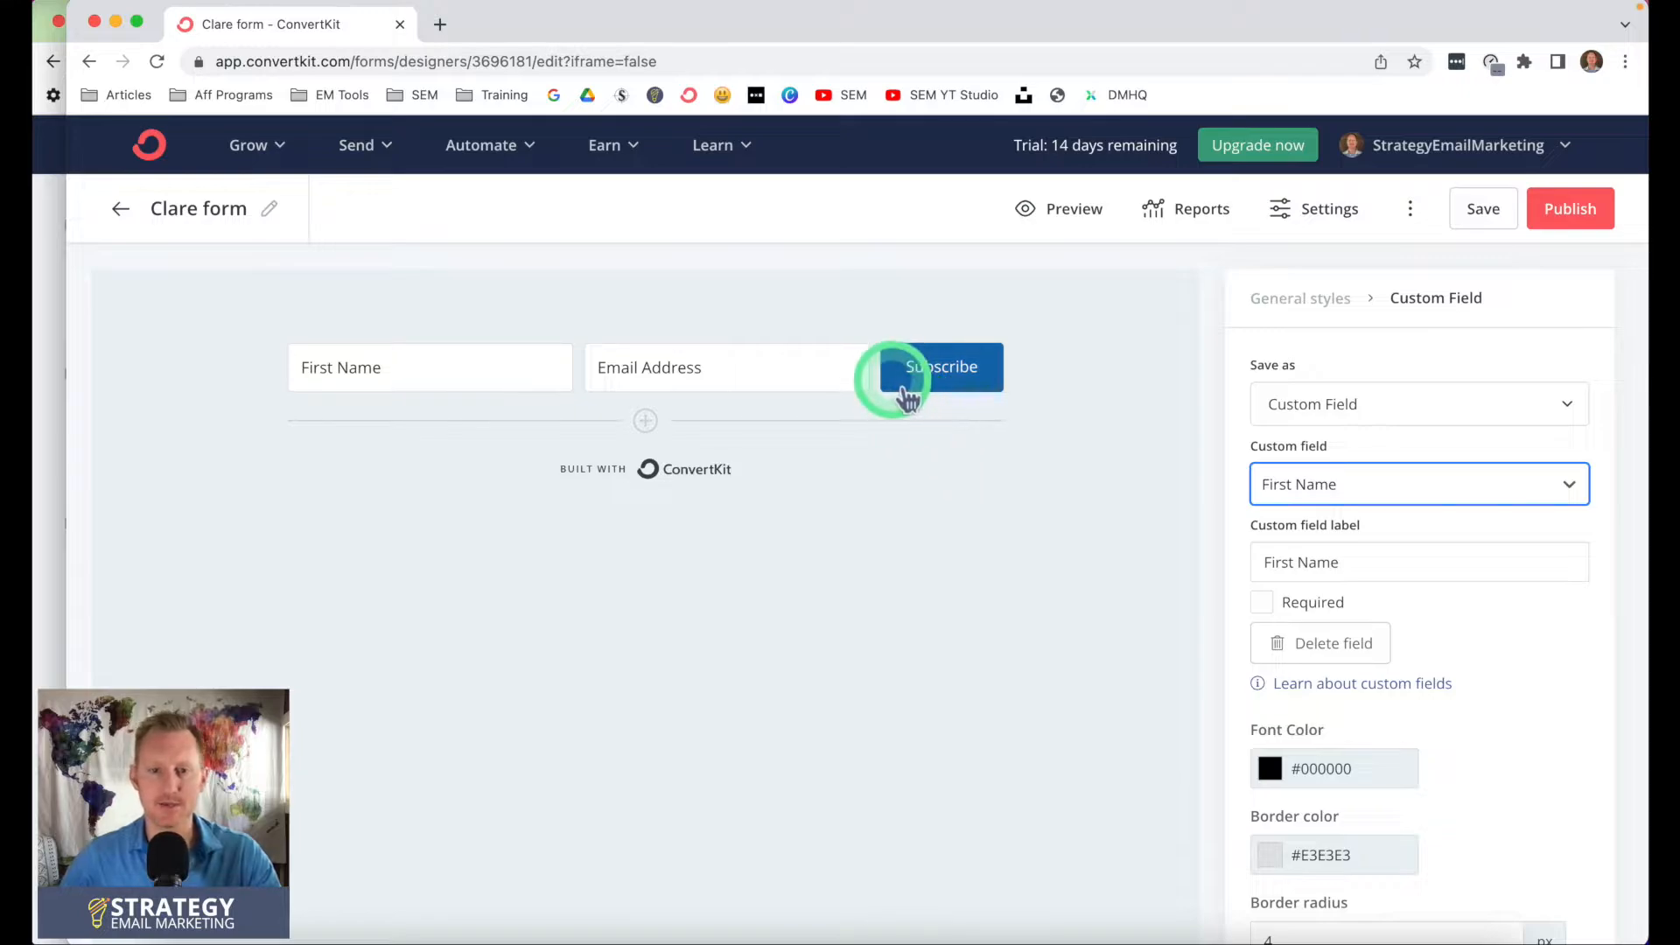
Set the Subscribe button's background color to the orange #FA8334 by pasting the copied hex code
{"action": "left_click", "coordinate": [901, 385]}
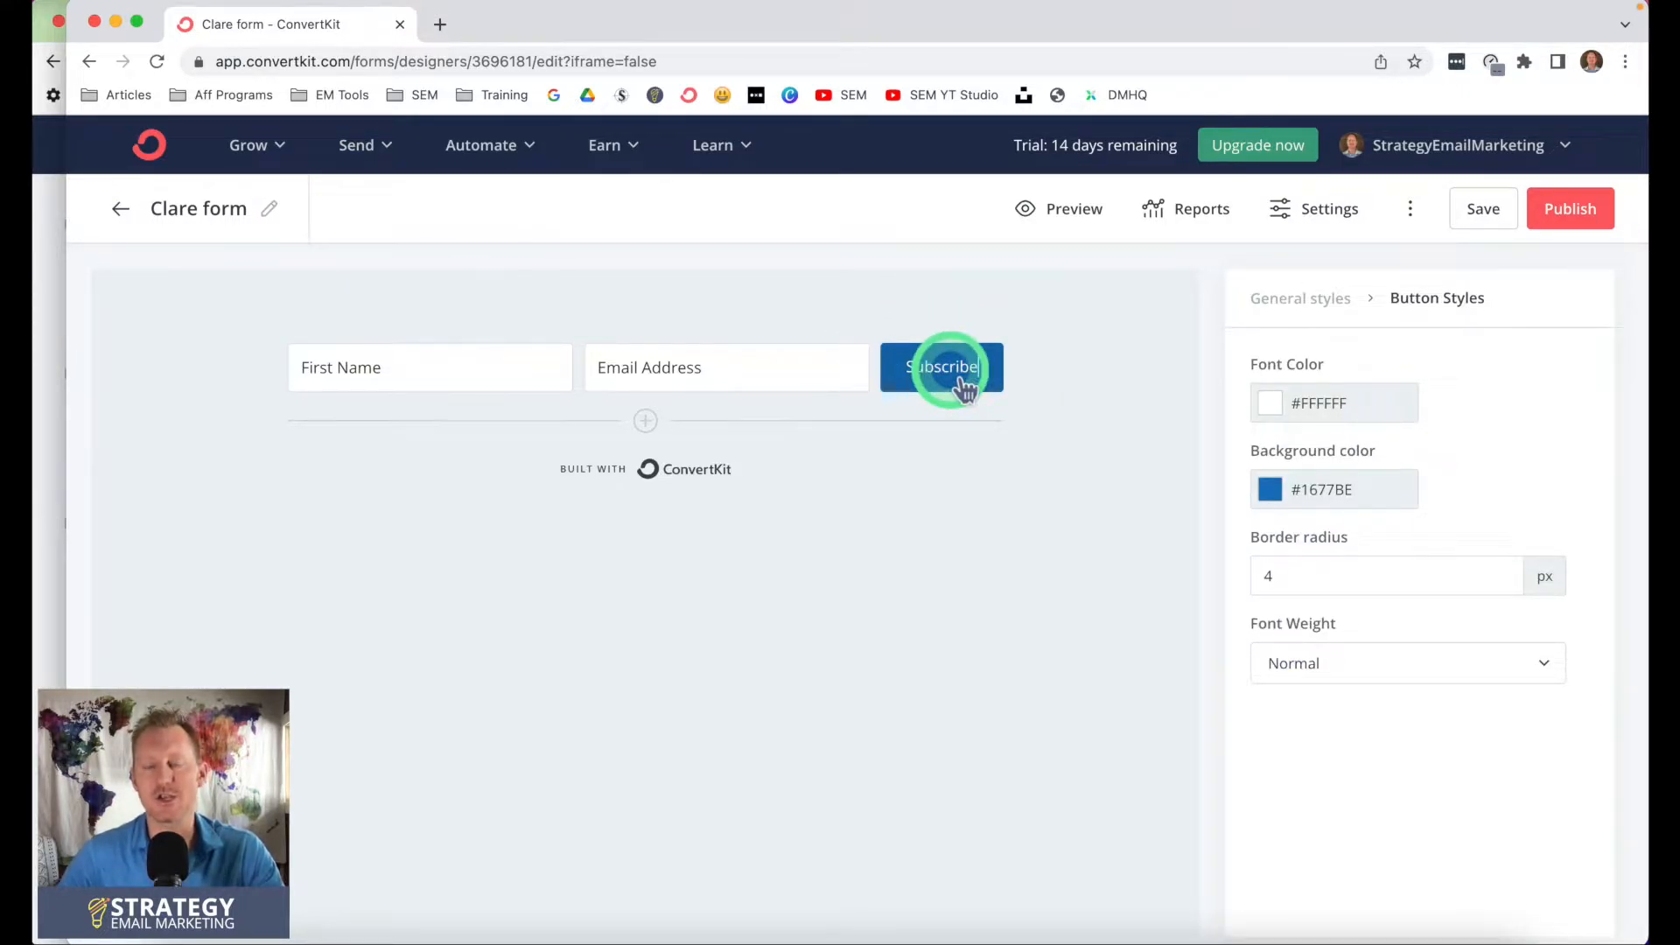
{"action": "left_click", "coordinate": [1321, 489]}
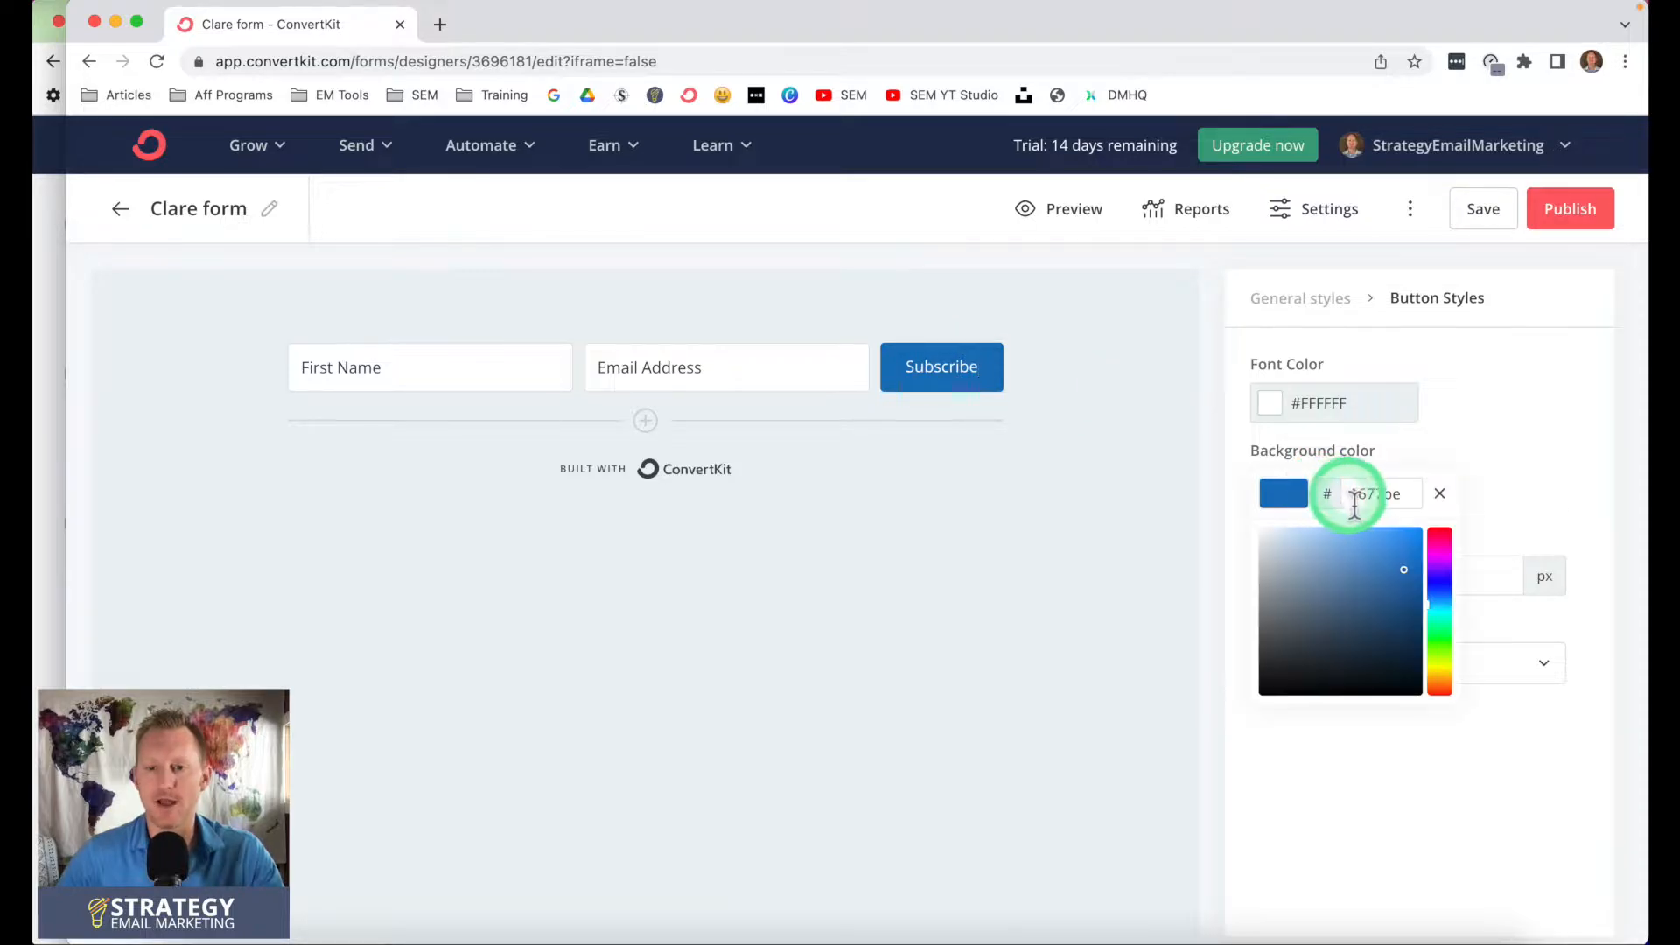
{"action": "left_click", "coordinate": [1390, 495]}
{"action": "double_click", "coordinate": [1388, 496]}
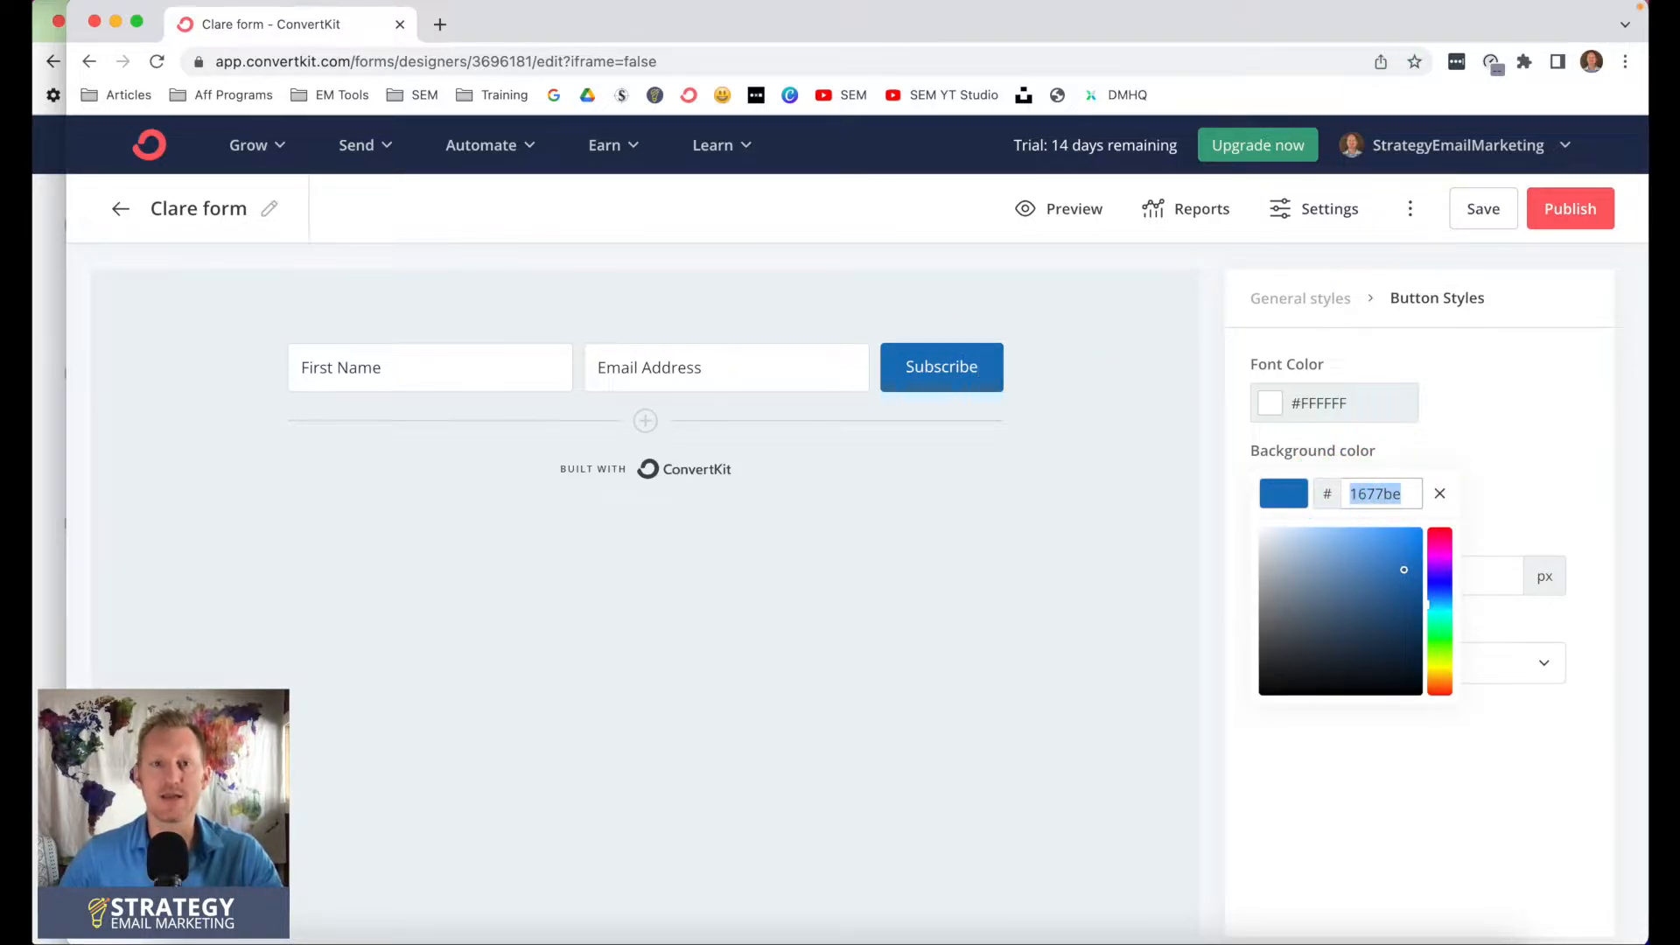
{"action": "key", "text": "super+Tab"}
{"action": "right_click", "coordinate": [1376, 493]}
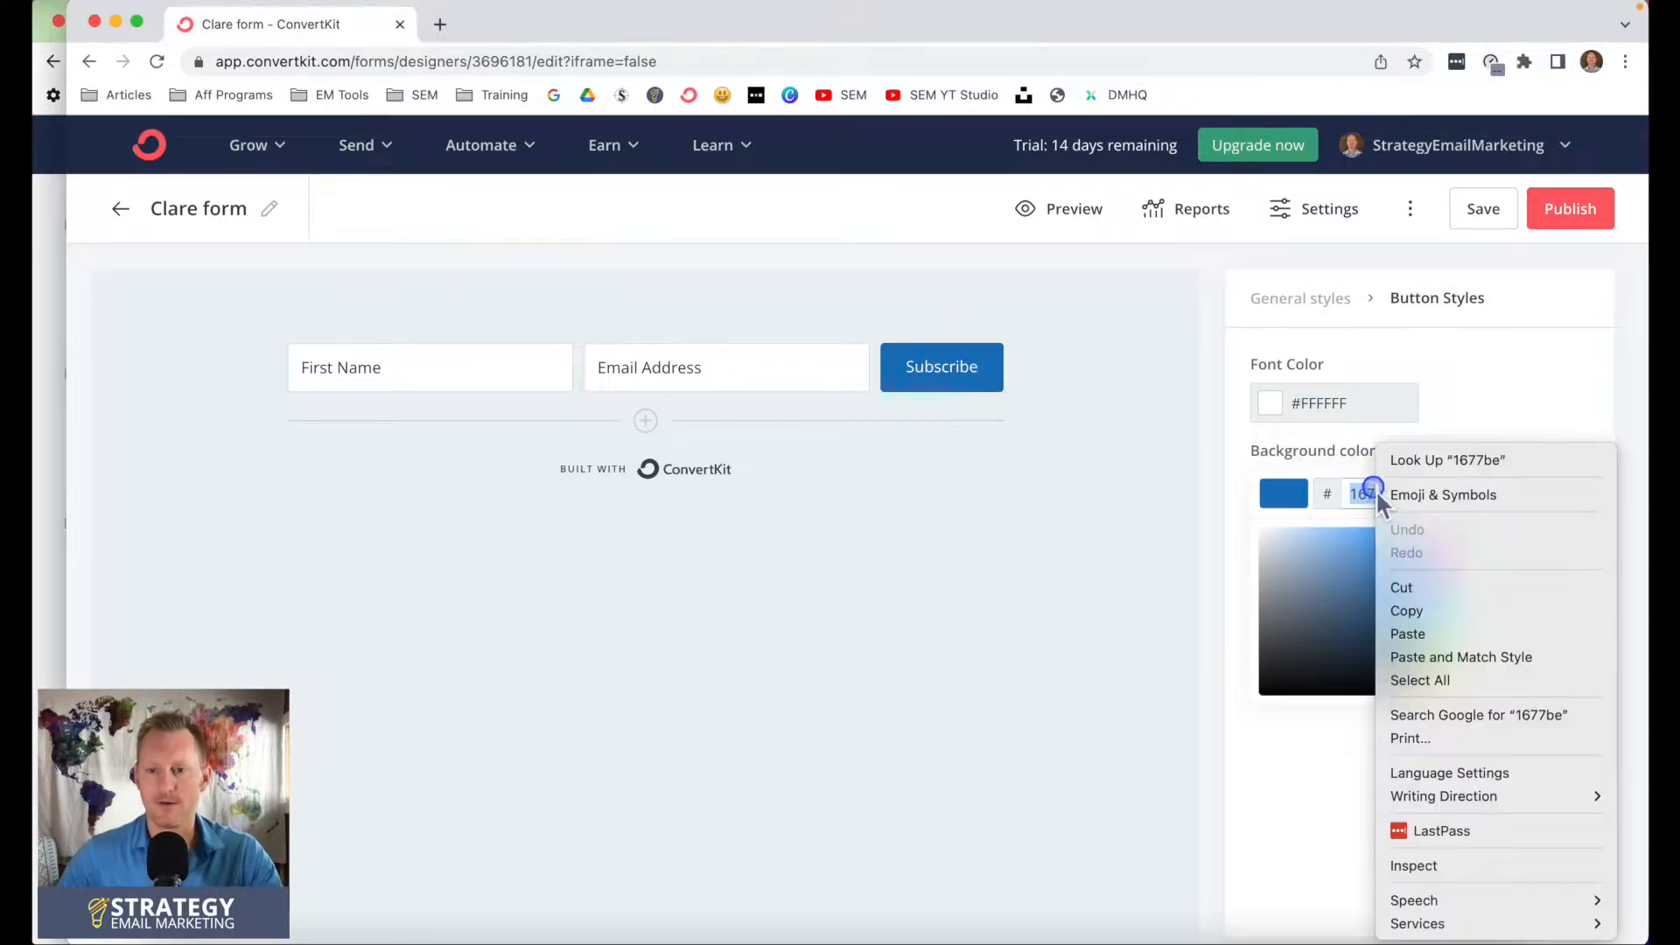
{"action": "left_click", "coordinate": [1430, 634]}
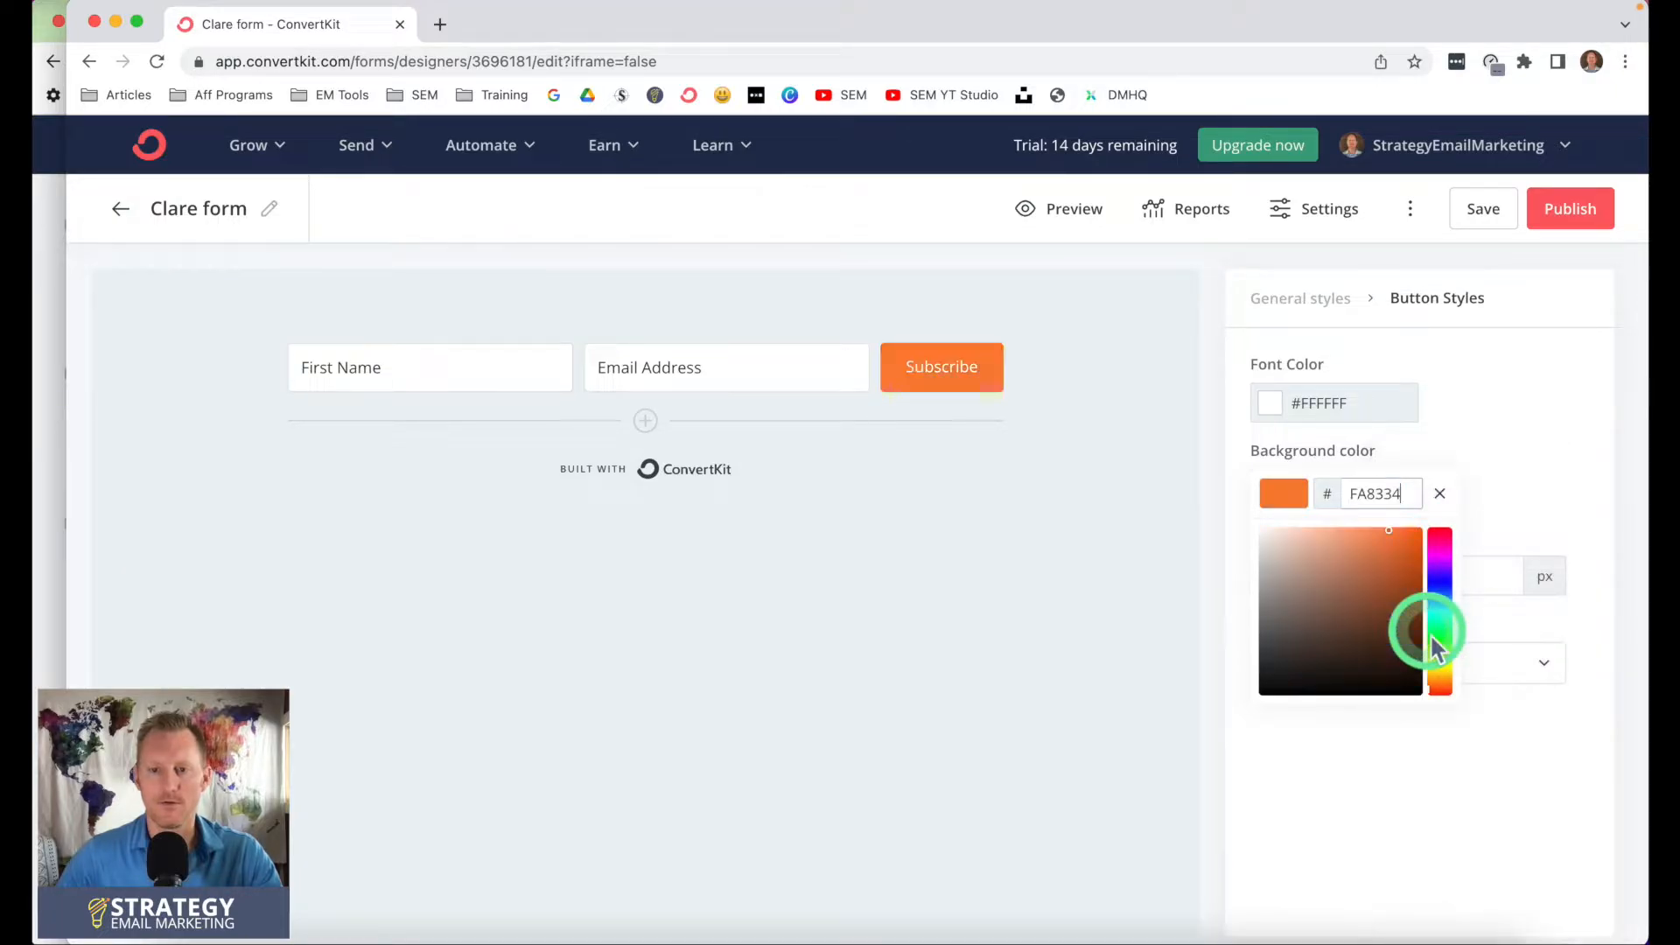
{"action": "left_click", "coordinate": [1499, 405]}
Set the Subscribe button's border radius to 5 px and its font weight to Bold
{"action": "left_click", "coordinate": [1271, 573]}
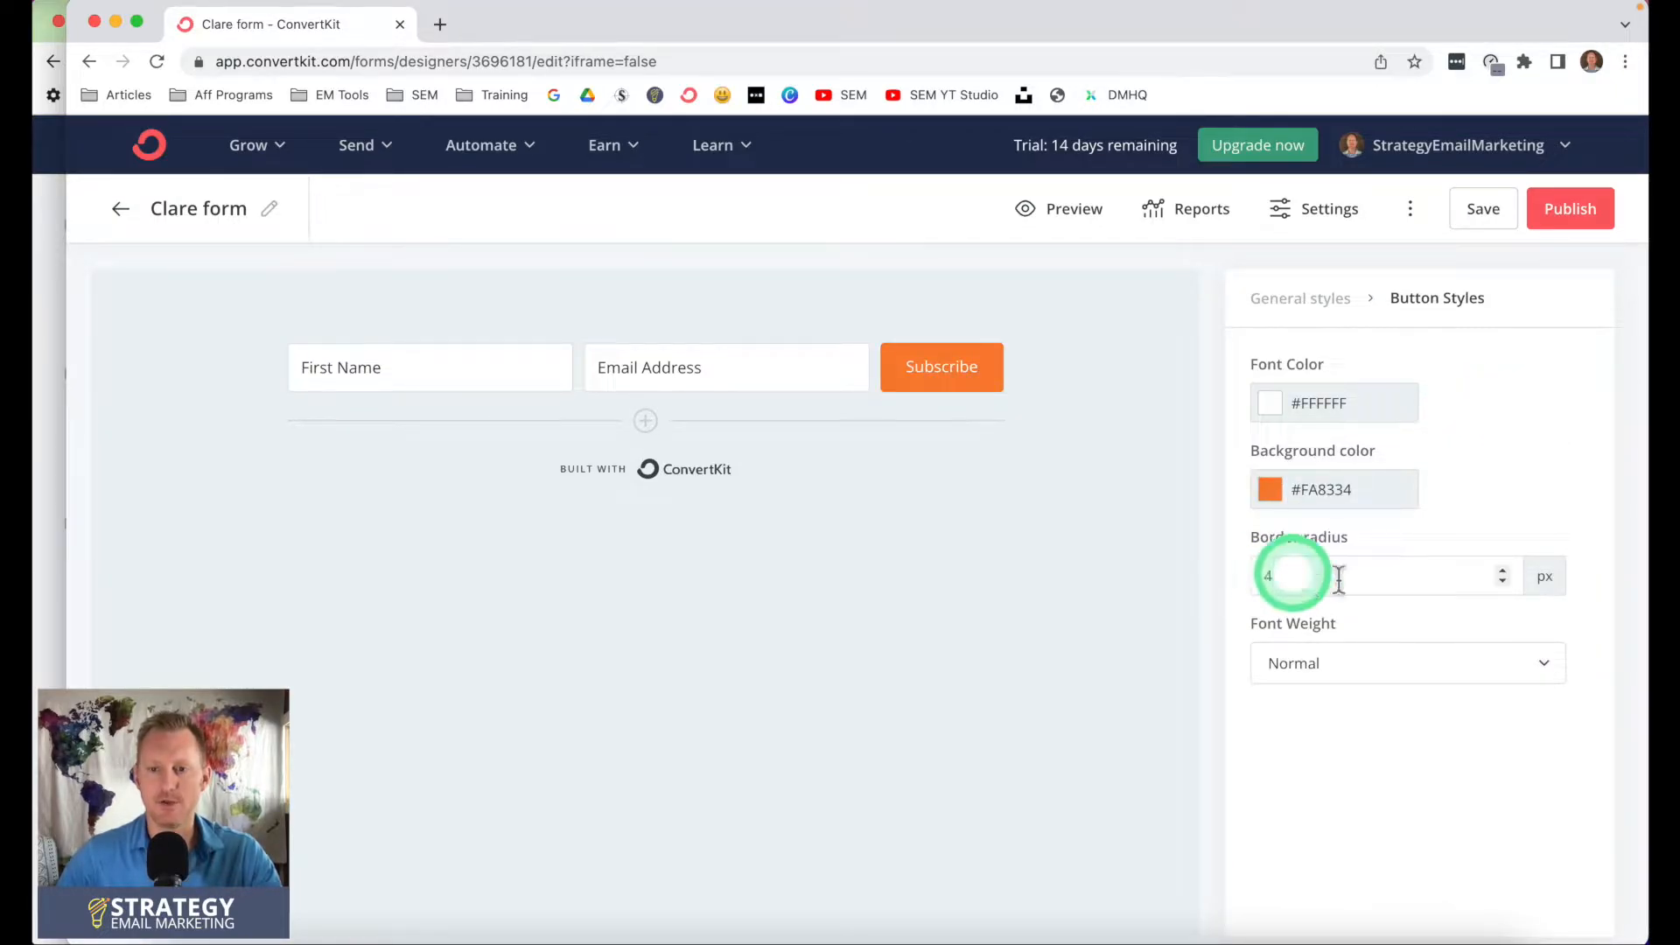
{"action": "left_click", "coordinate": [1504, 574]}
{"action": "left_click", "coordinate": [1503, 571]}
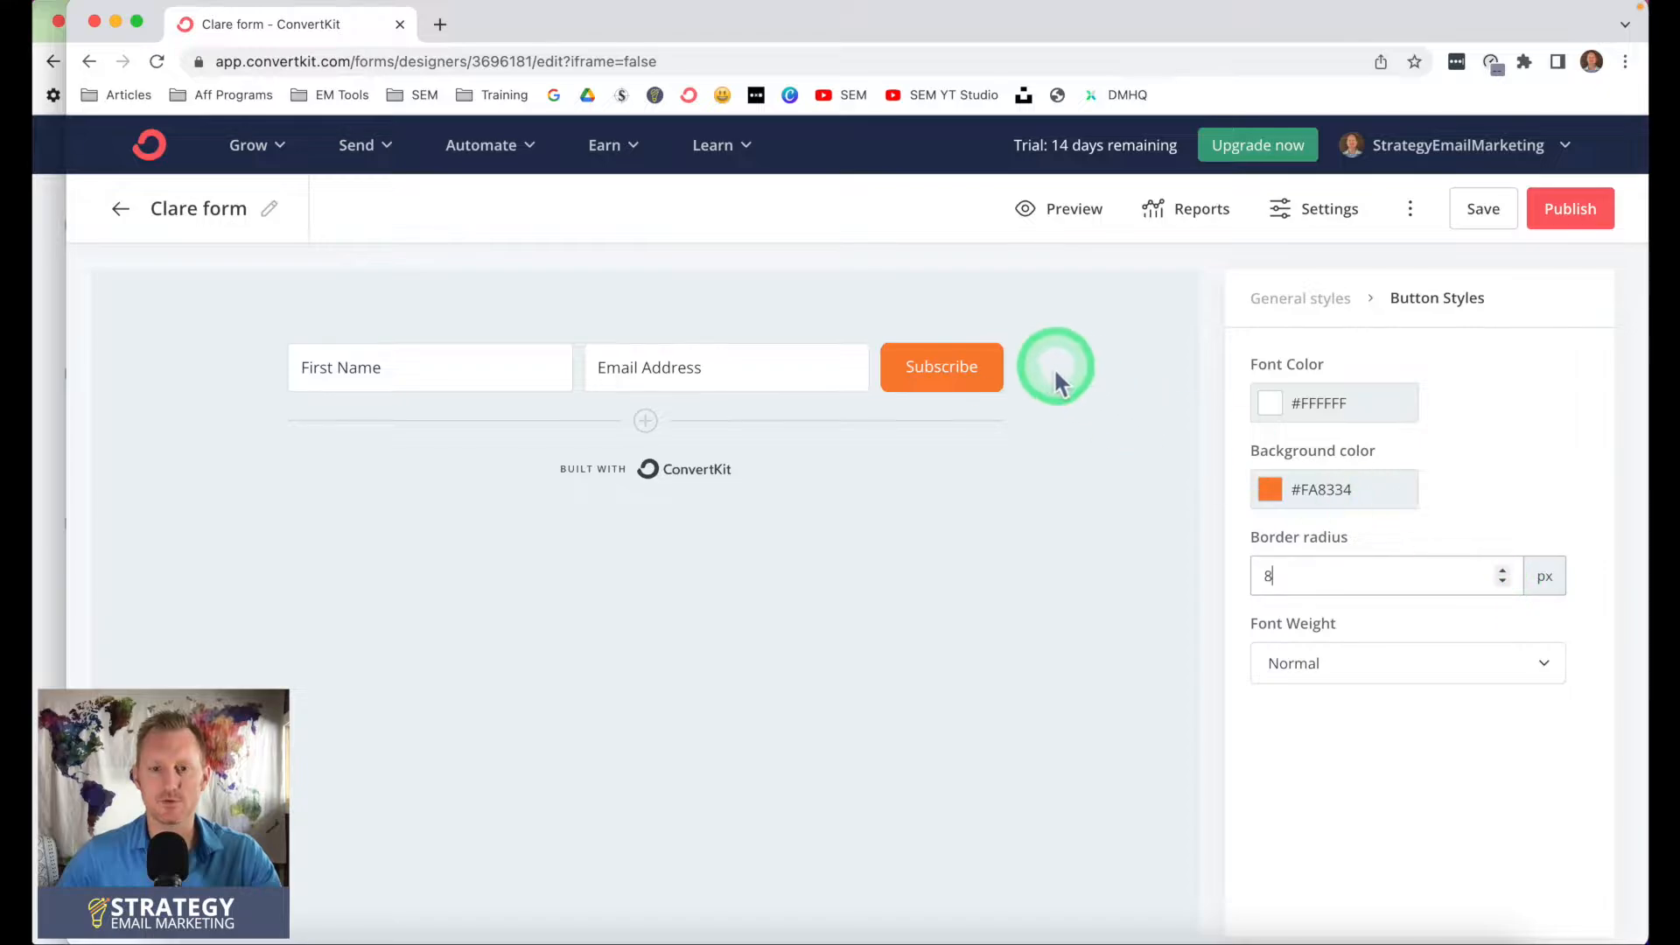
{"action": "left_click", "coordinate": [1503, 580]}
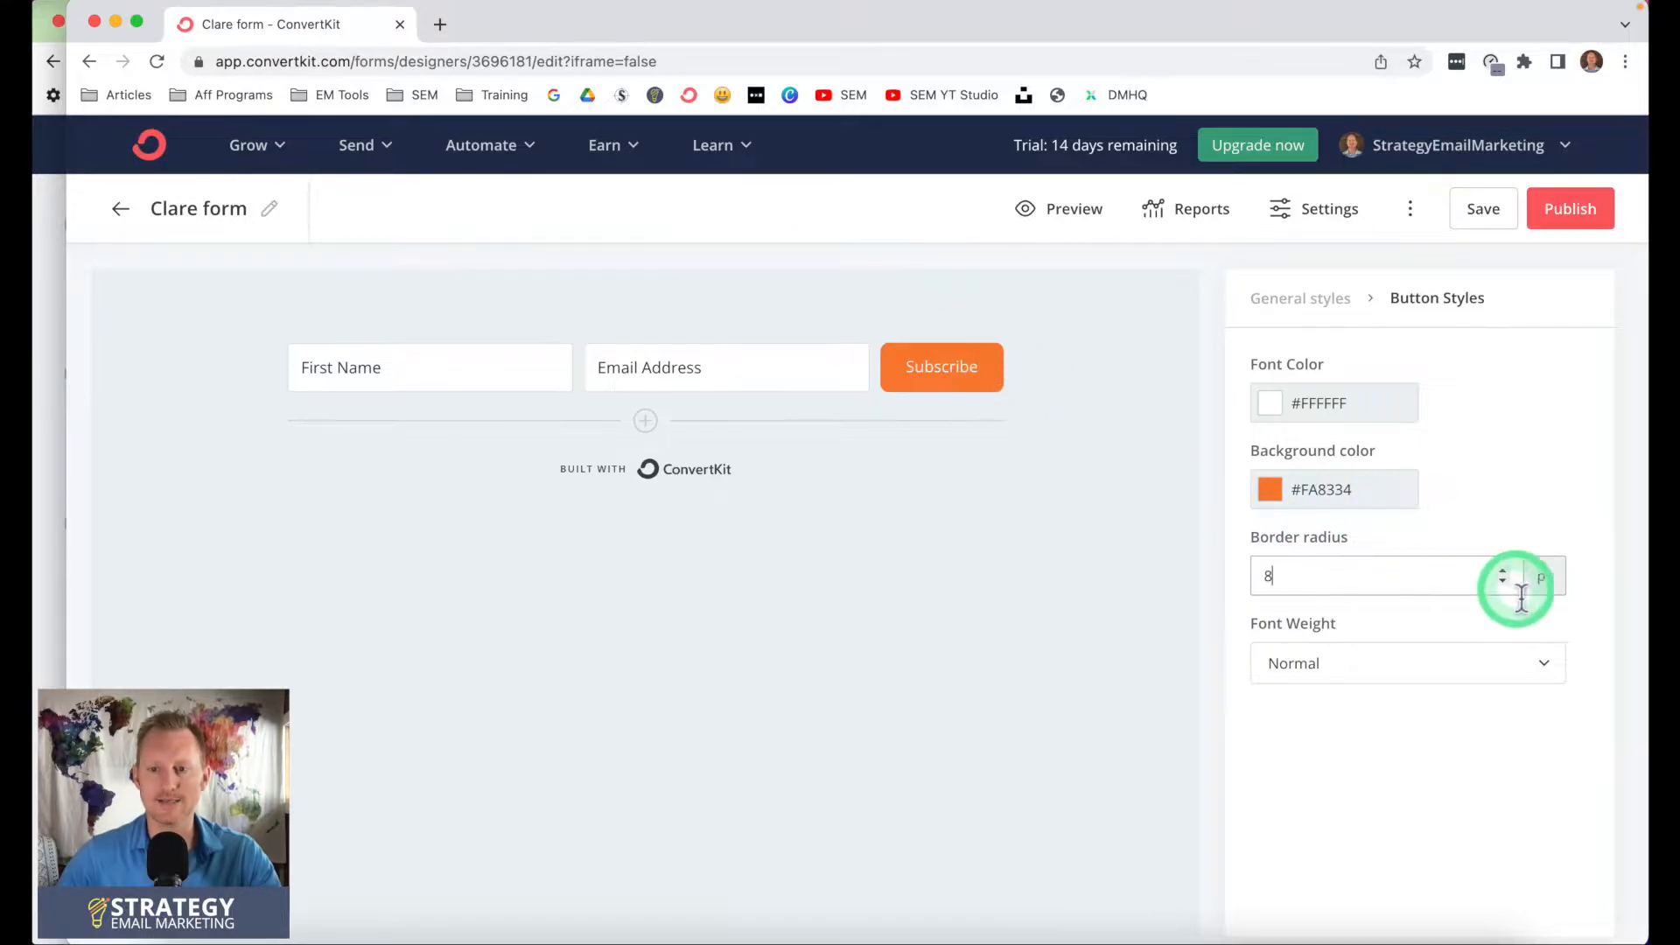
{"action": "left_click", "coordinate": [1504, 581]}
{"action": "left_click", "coordinate": [1343, 663]}
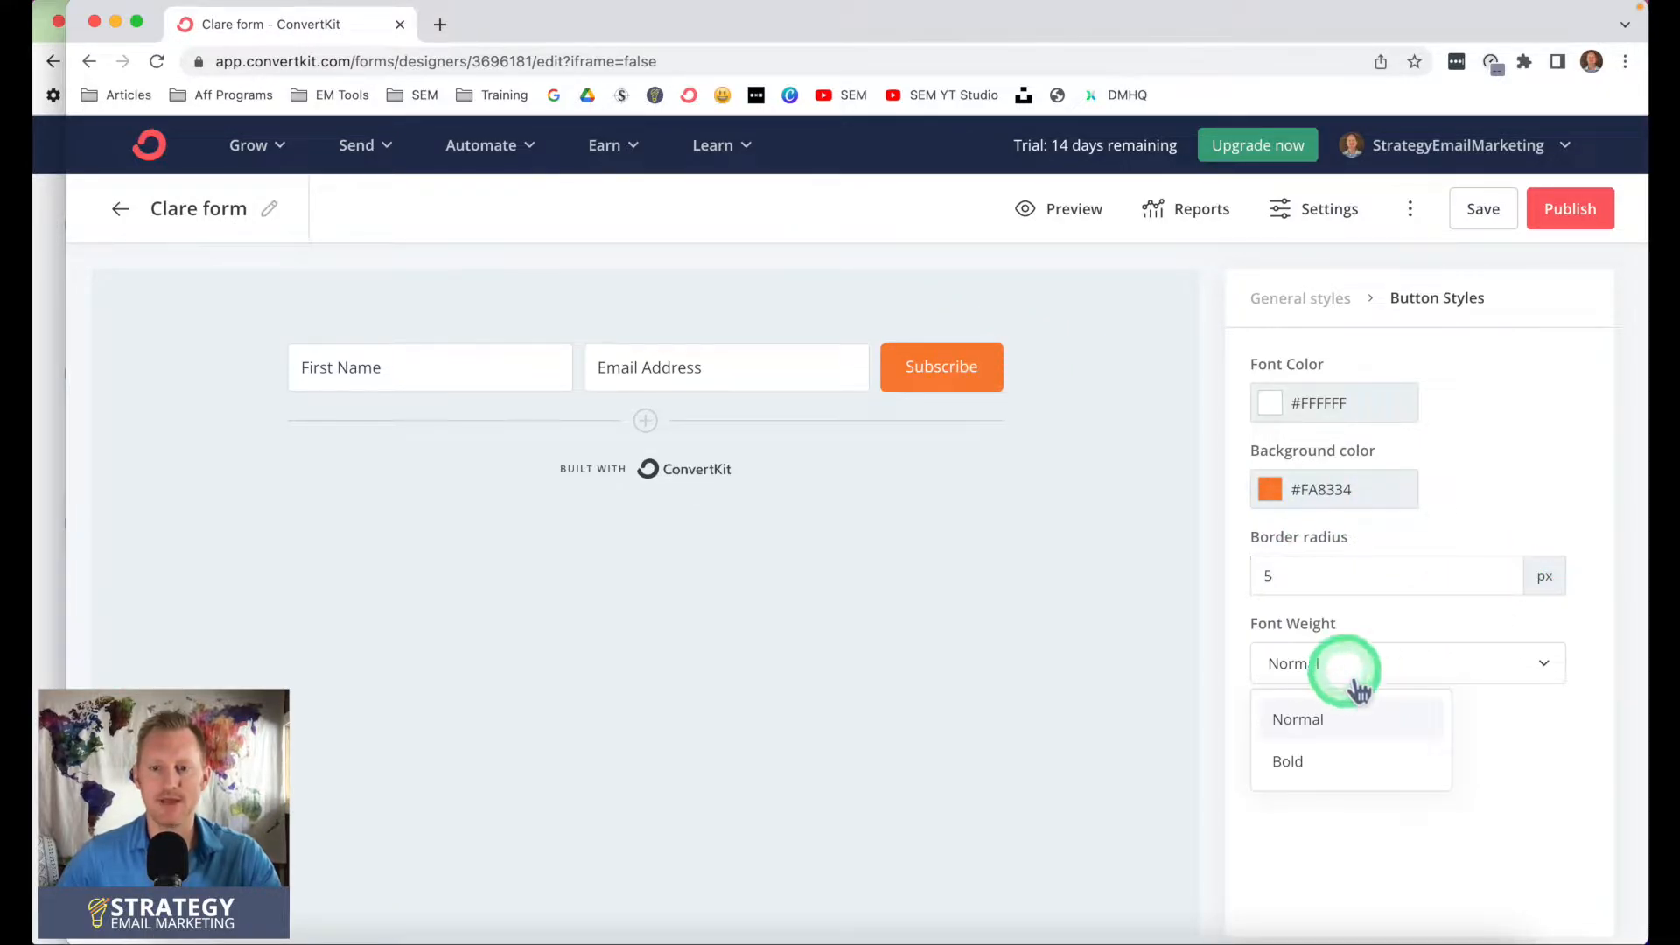
{"action": "left_click", "coordinate": [1302, 760]}
{"action": "scroll", "coordinate": [1305, 758], "scroll_direction": "down", "scroll_amount": 1}
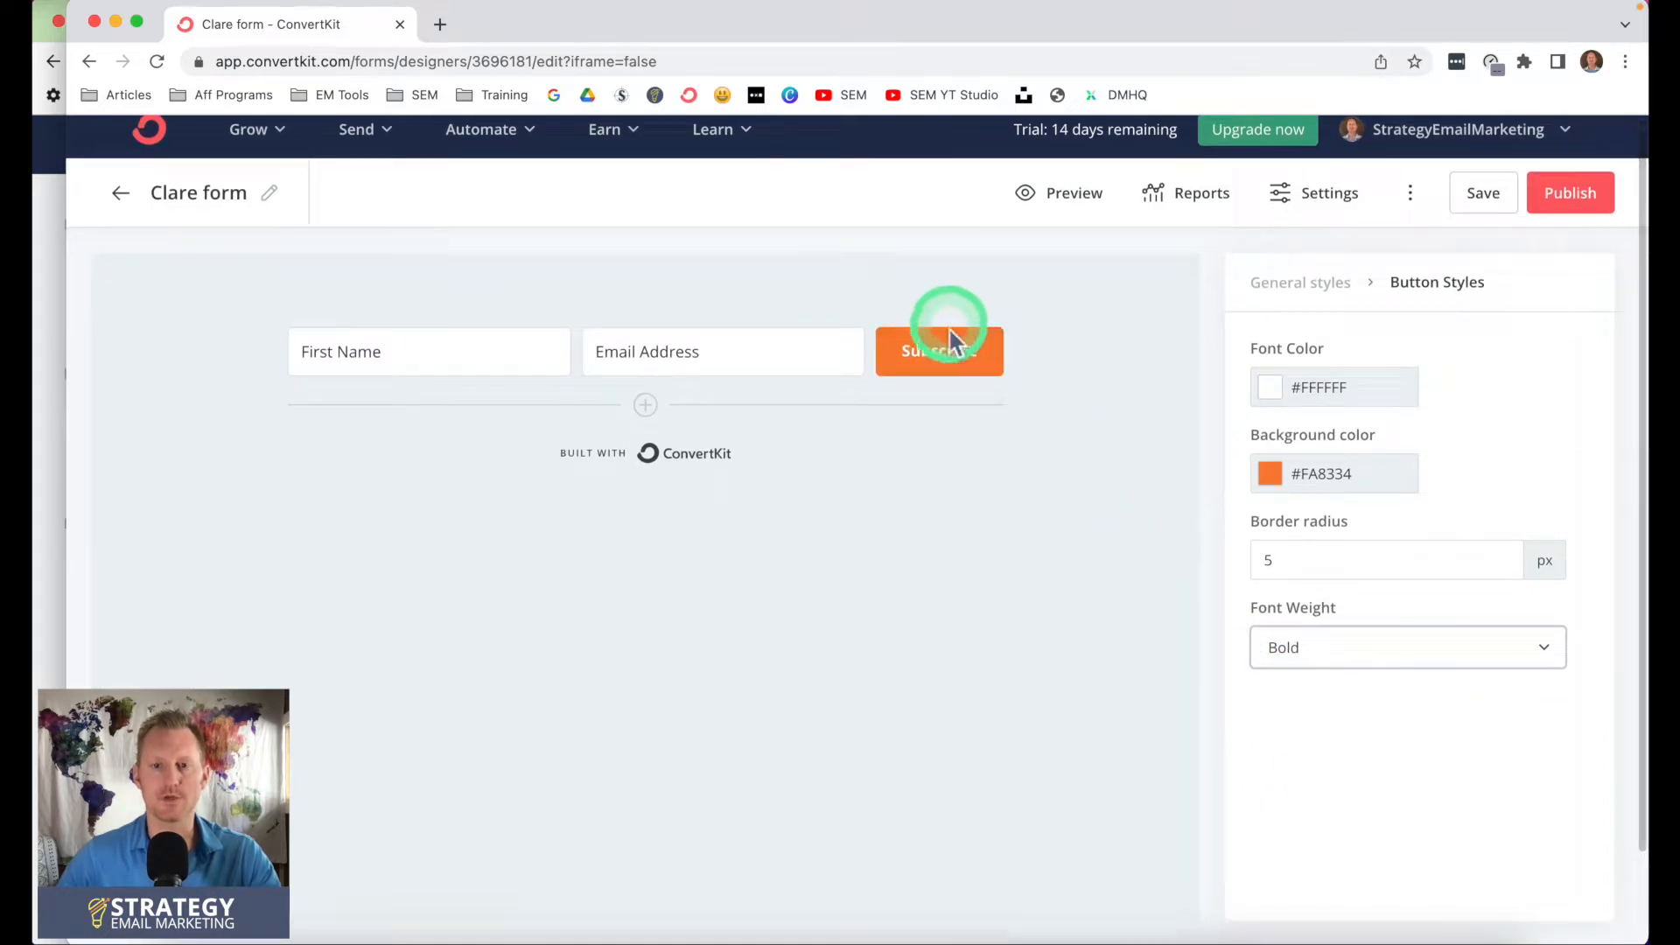
{"action": "scroll", "coordinate": [1090, 540], "scroll_direction": "up", "scroll_amount": 1}
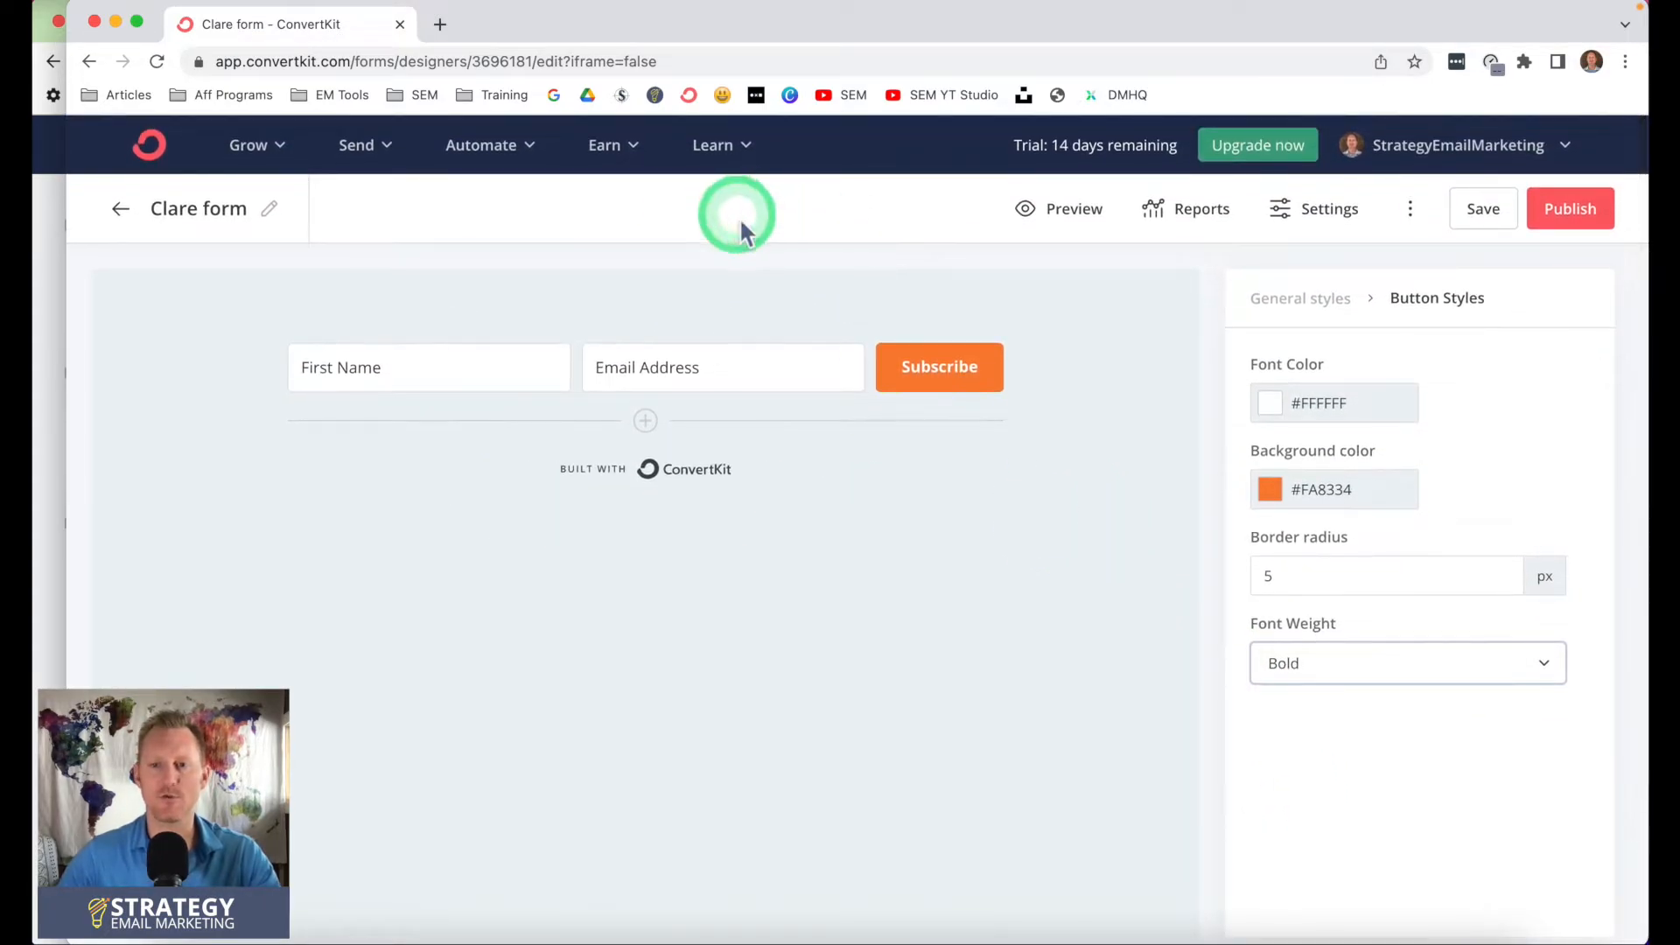
Save and publish the form, and look through its HTML embed code
{"action": "left_click", "coordinate": [1481, 208]}
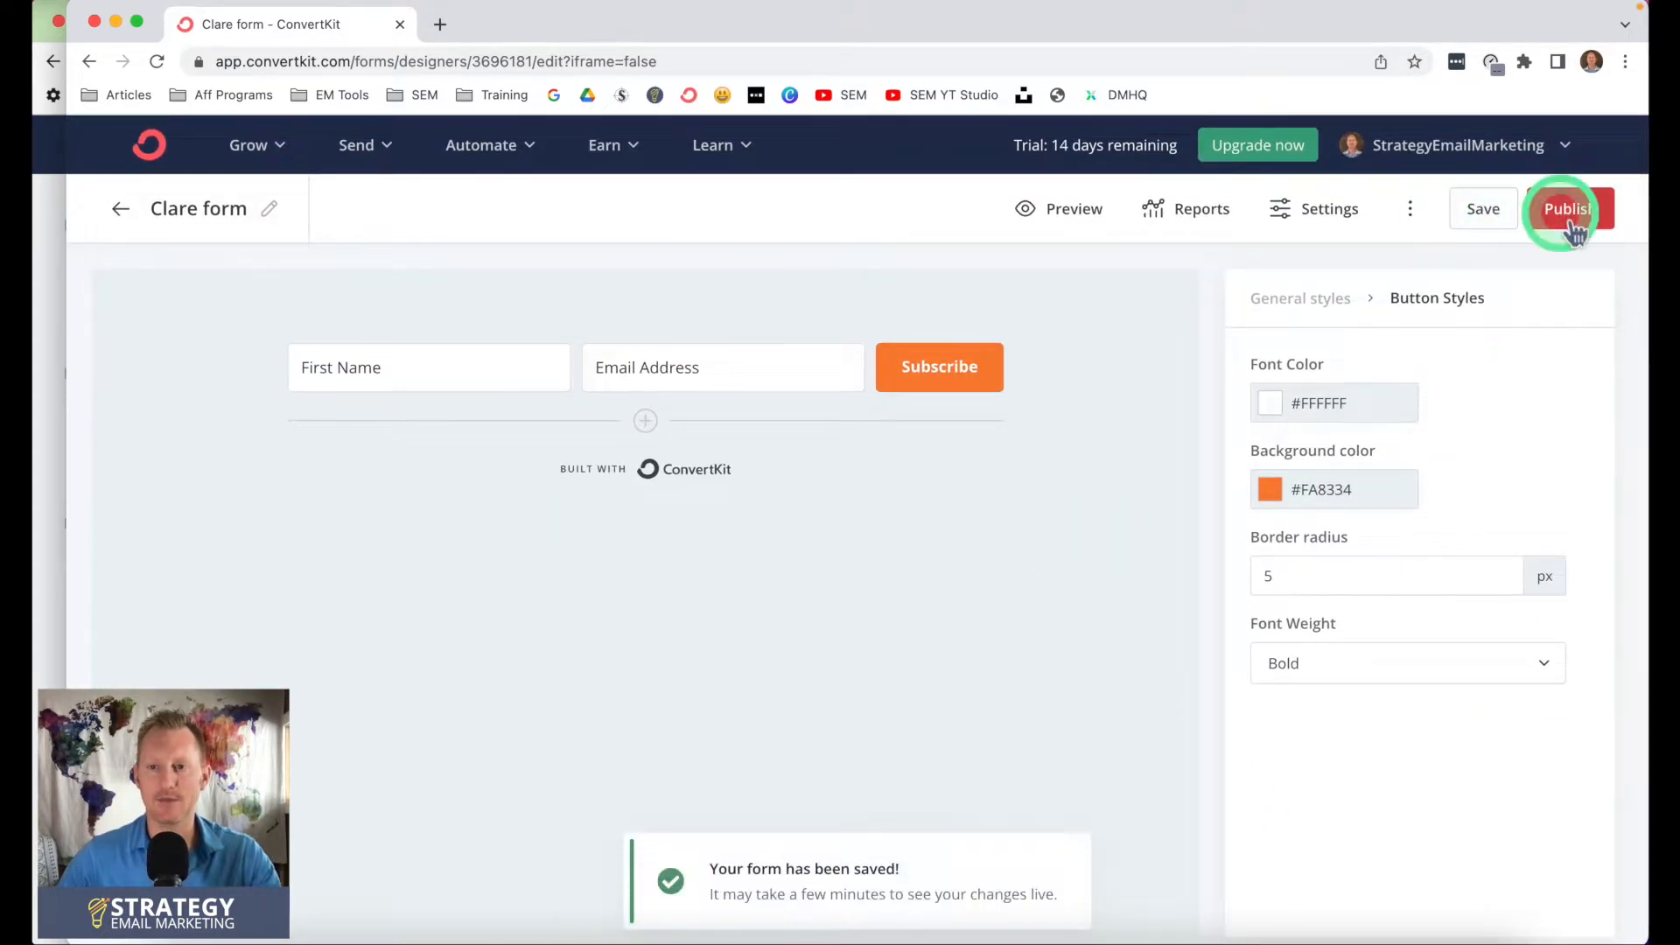
{"action": "left_click", "coordinate": [1573, 230]}
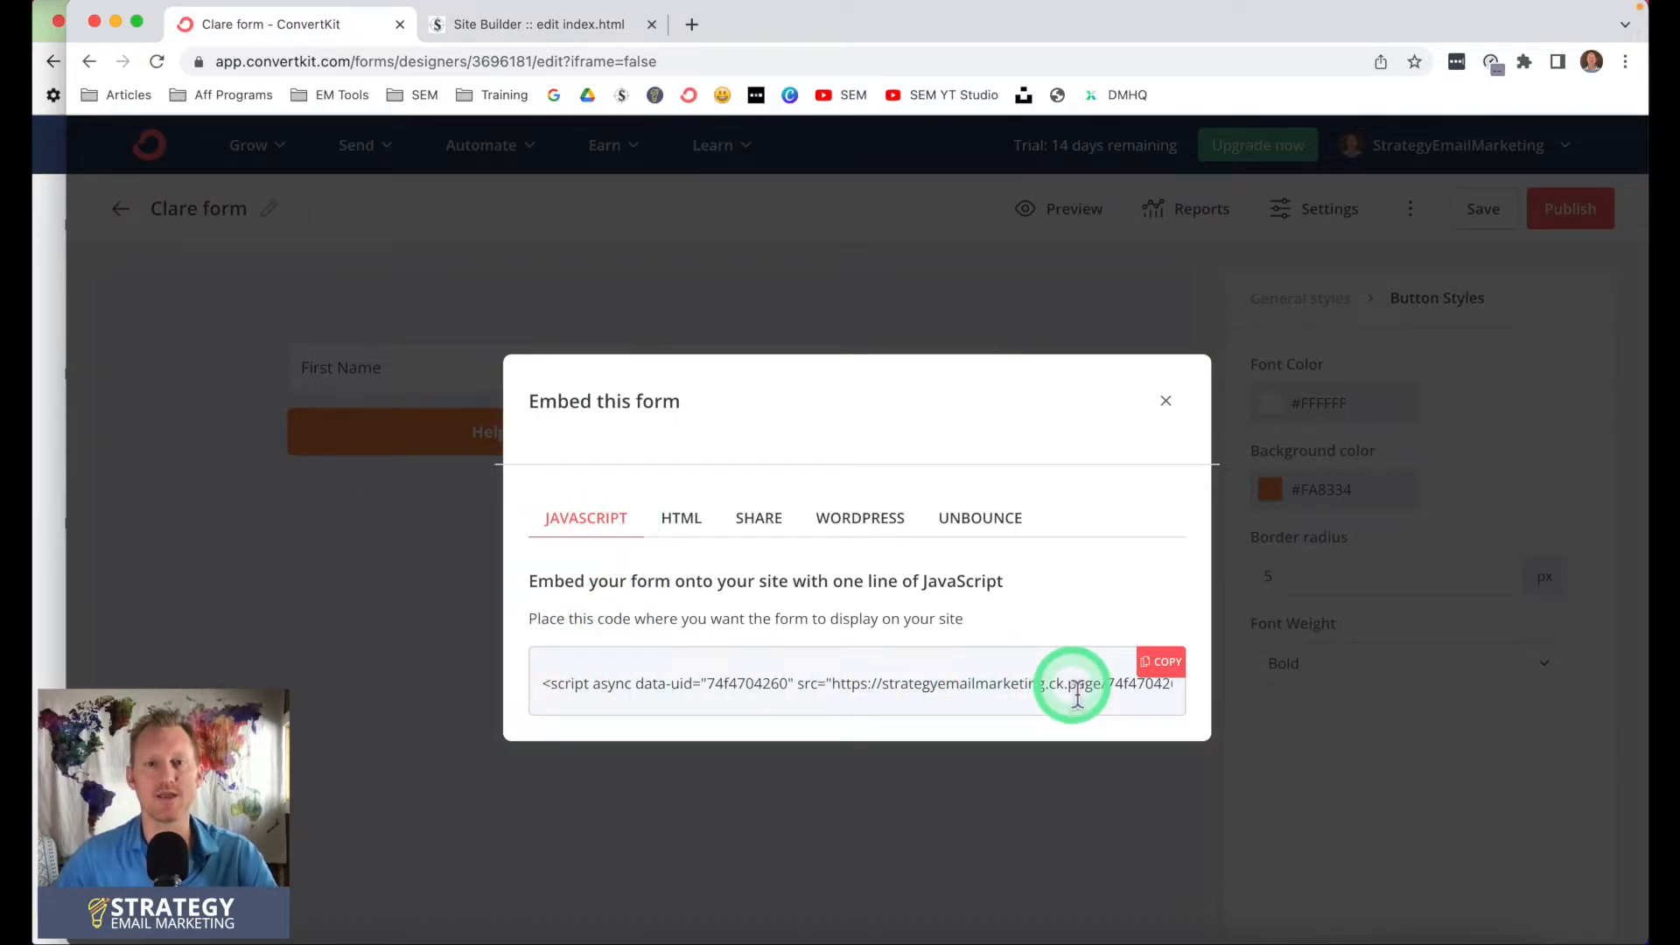
{"action": "left_click", "coordinate": [681, 518]}
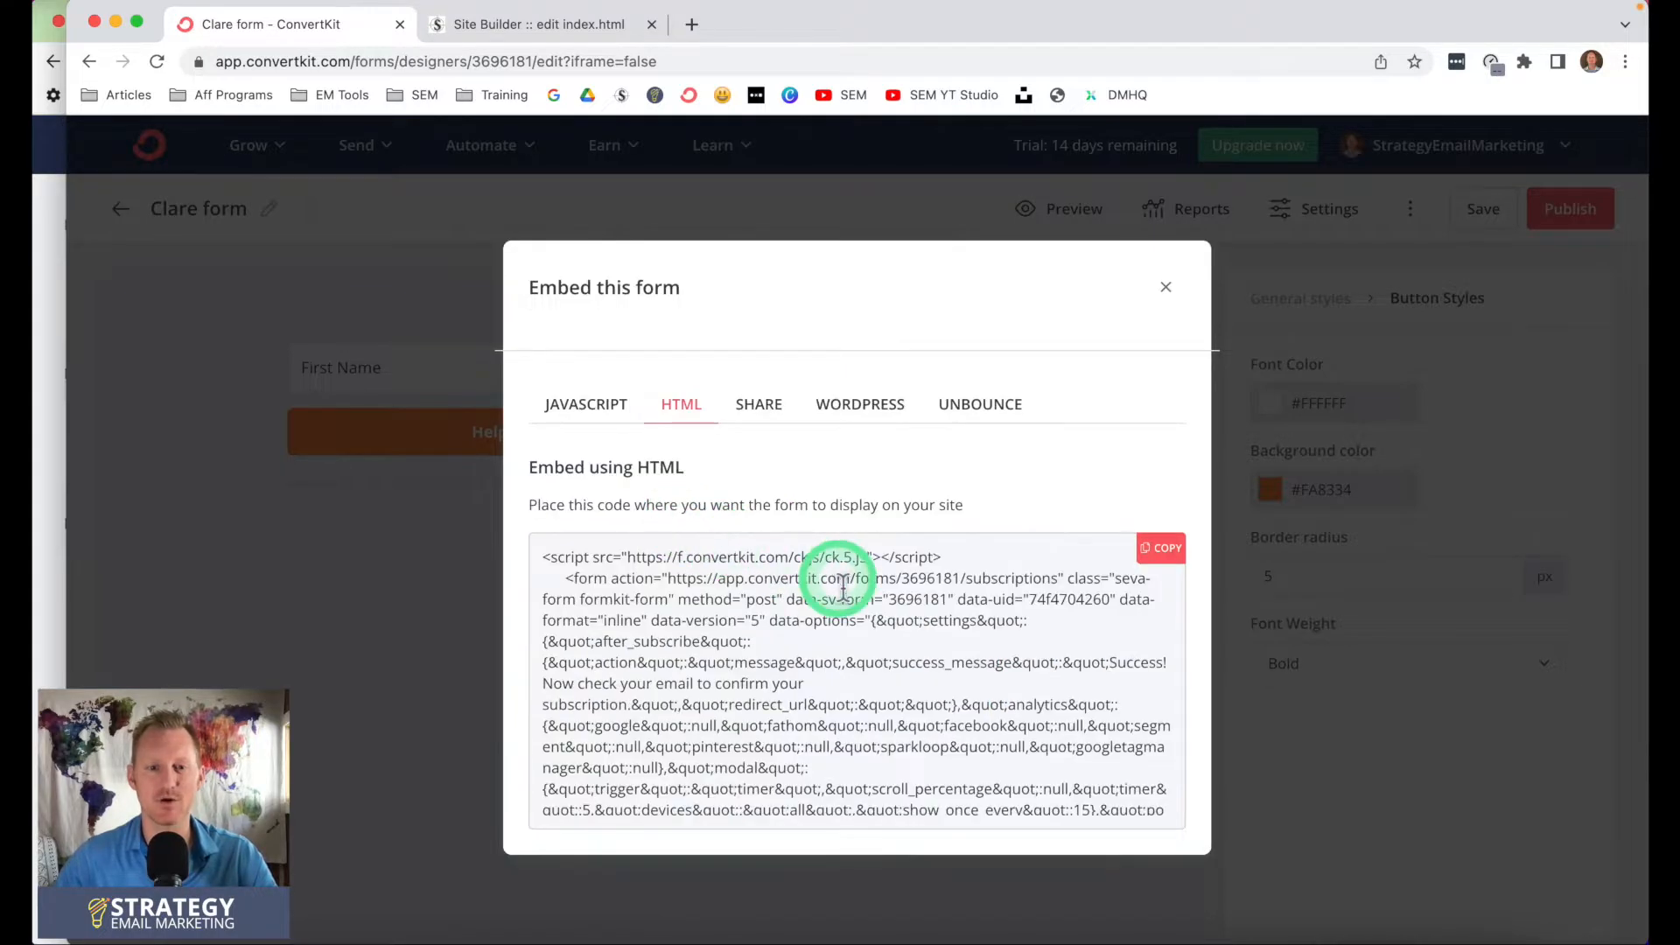
{"action": "scroll", "coordinate": [832, 579], "scroll_direction": "down", "scroll_amount": 3}
{"action": "scroll", "coordinate": [843, 588], "scroll_direction": "down", "scroll_amount": 15}
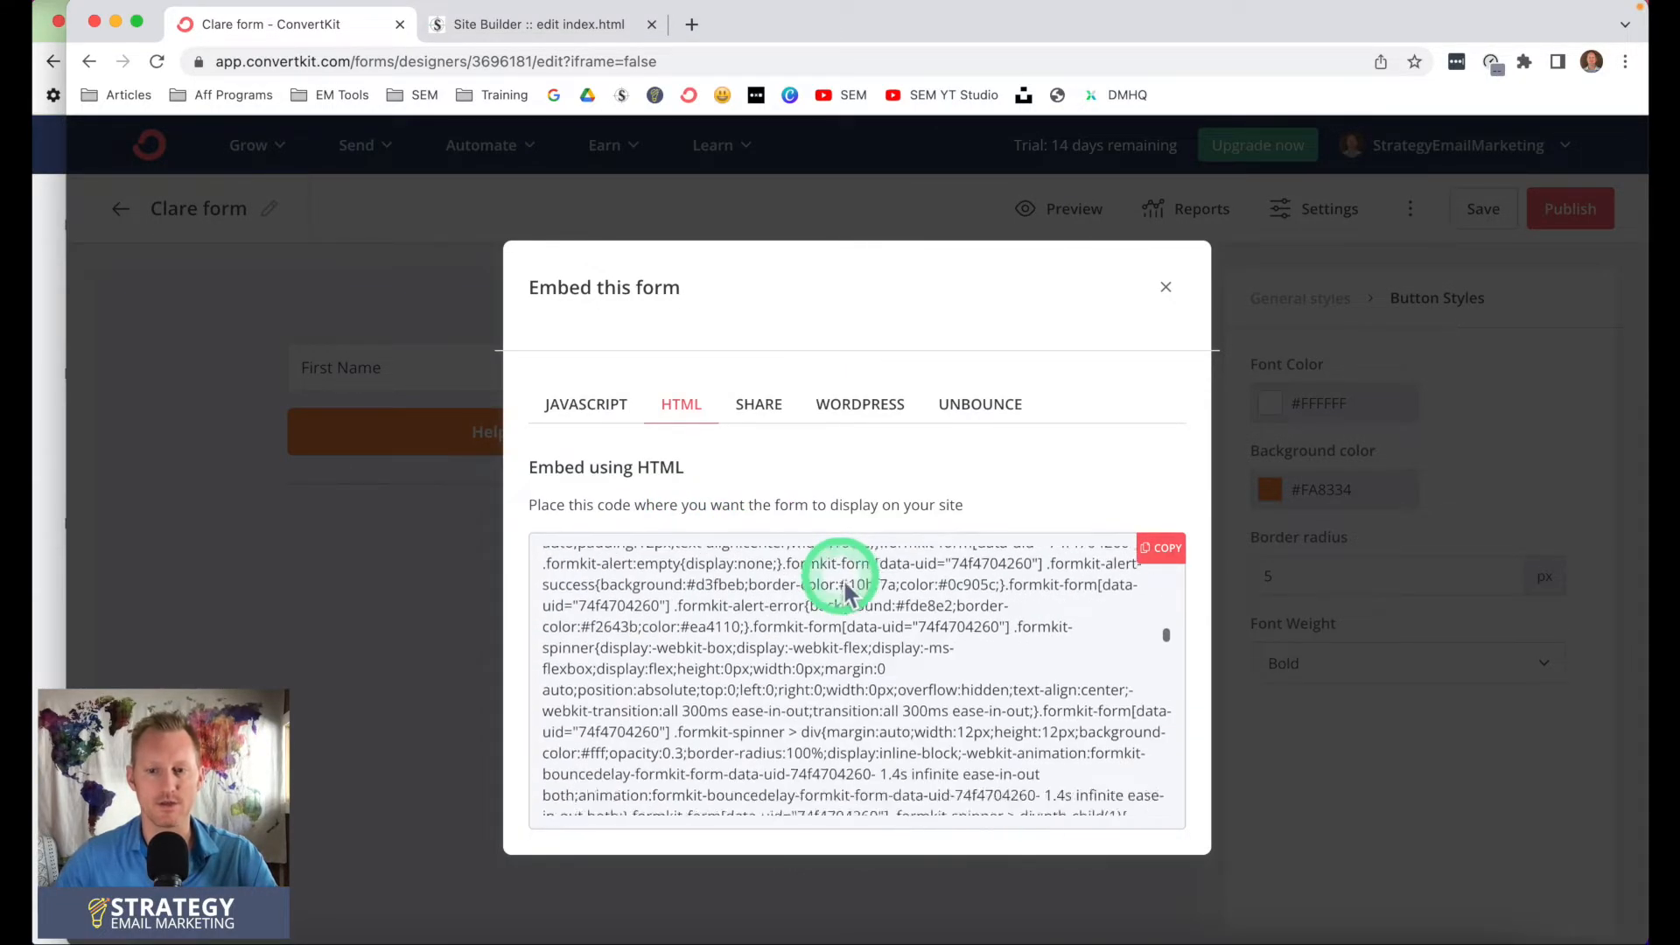
{"action": "scroll", "coordinate": [845, 592], "scroll_direction": "up", "scroll_amount": 15}
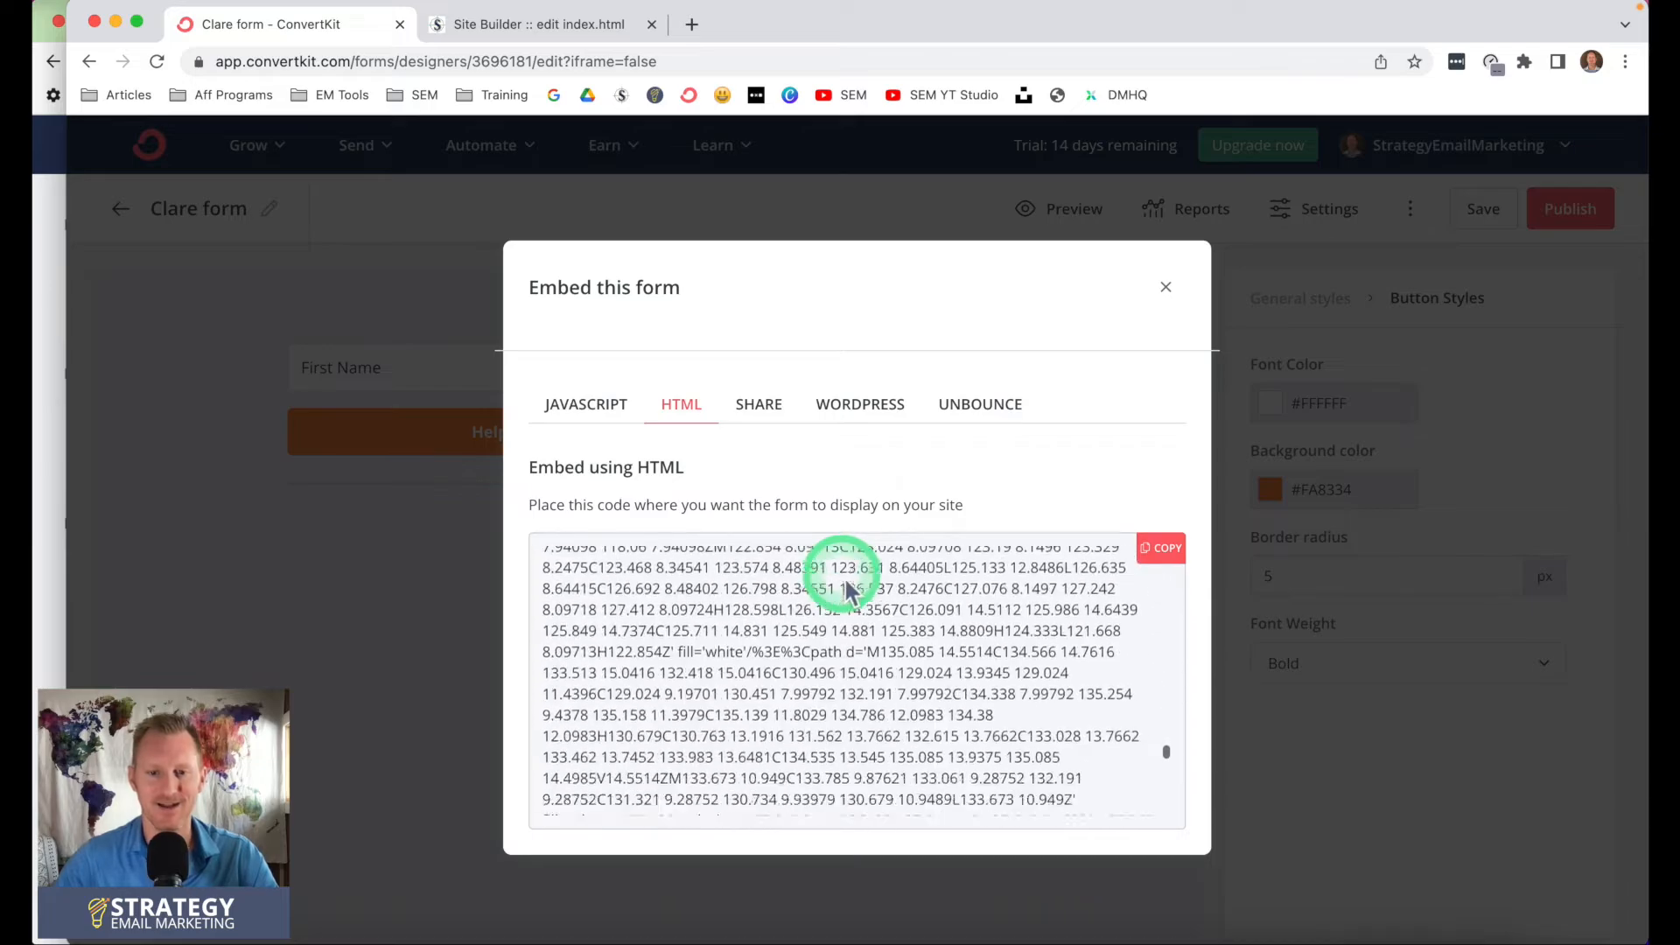
{"action": "scroll", "coordinate": [847, 581], "scroll_direction": "up", "scroll_amount": 5}
Copy the form's JavaScript embed code and paste it into the empty Raw HTML block below the newsletter headline on the Site Builder page
{"action": "left_click", "coordinate": [1162, 662]}
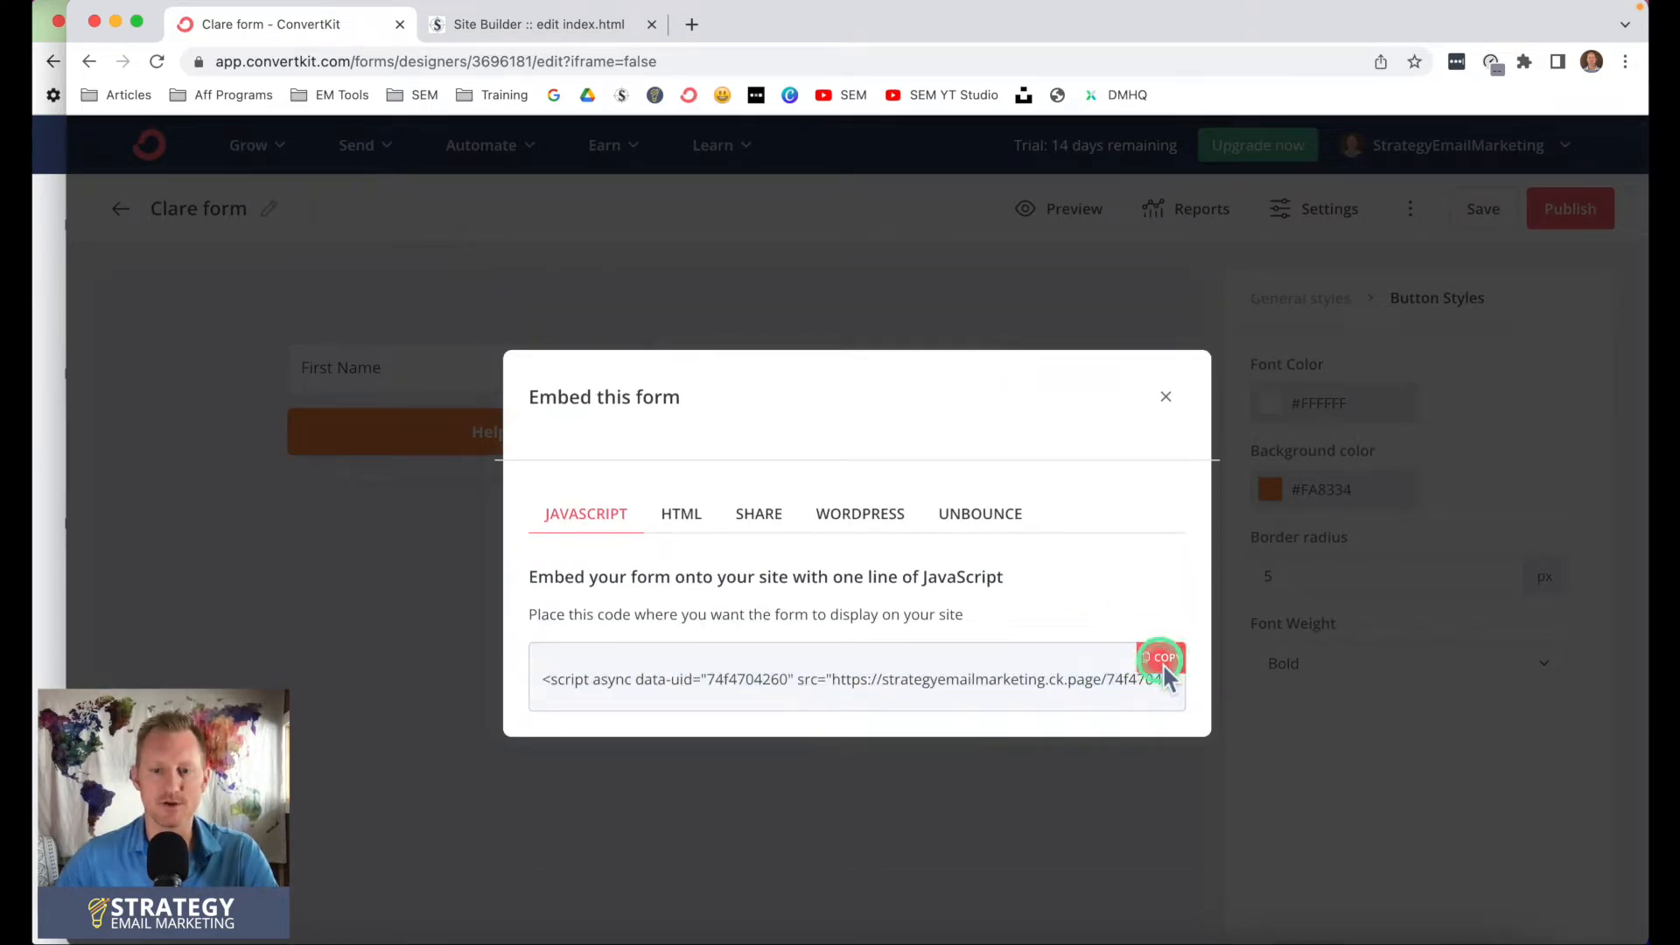
{"action": "left_click", "coordinate": [1171, 409]}
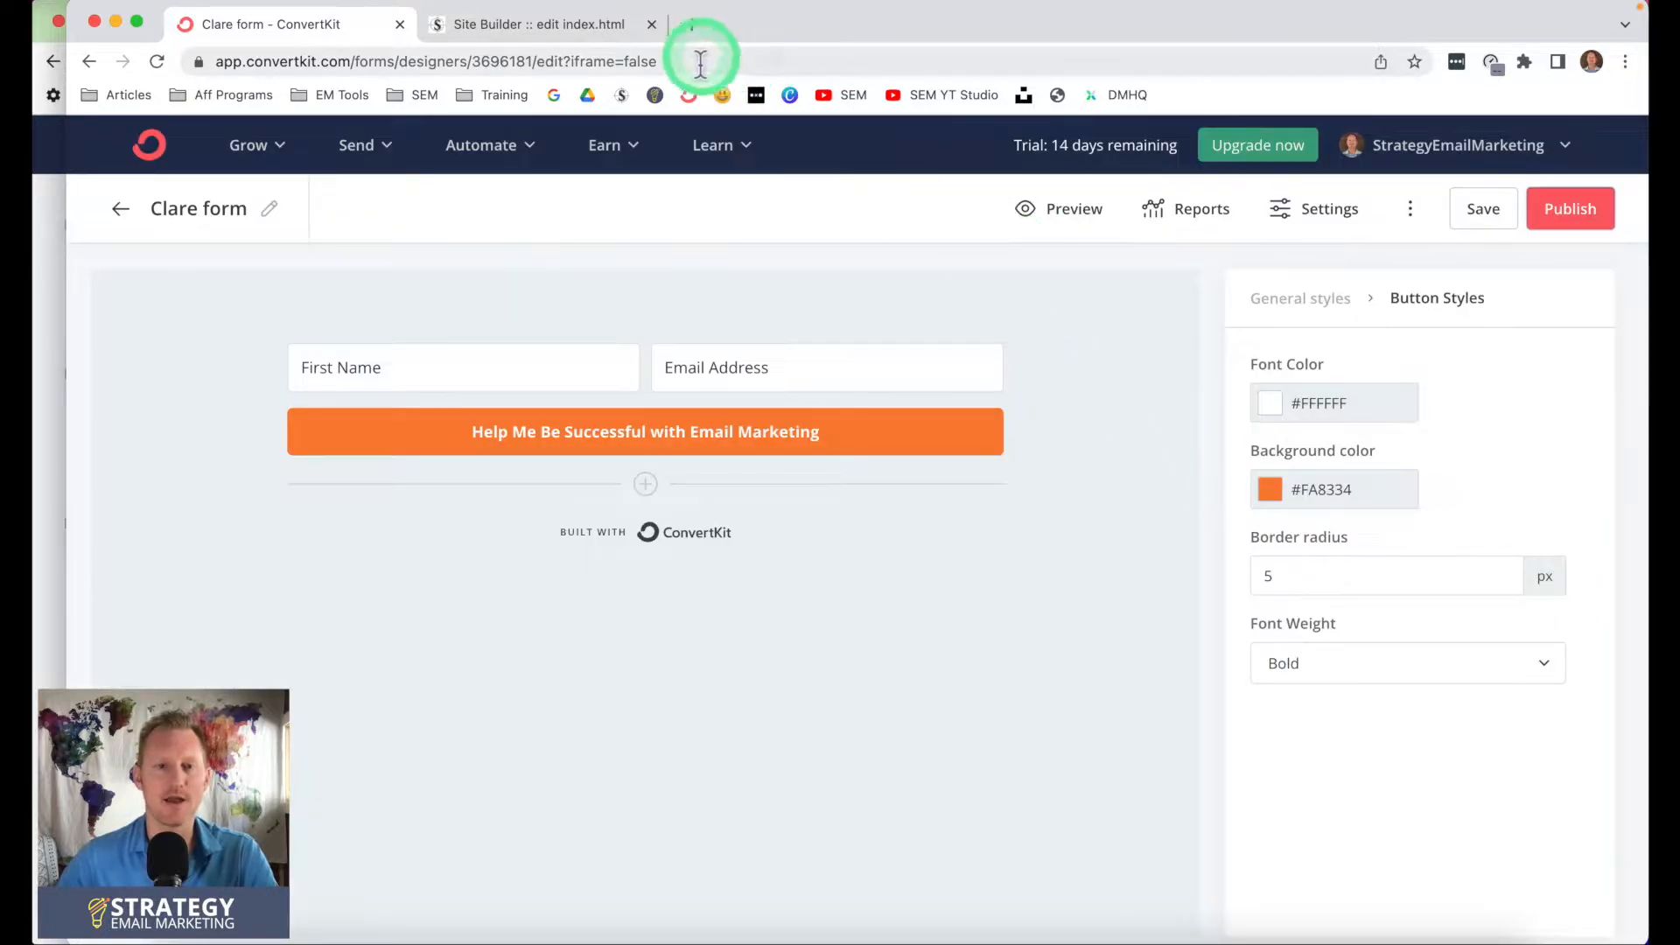
{"action": "left_click", "coordinate": [563, 33]}
{"action": "scroll", "coordinate": [922, 539], "scroll_direction": "up", "scroll_amount": 5}
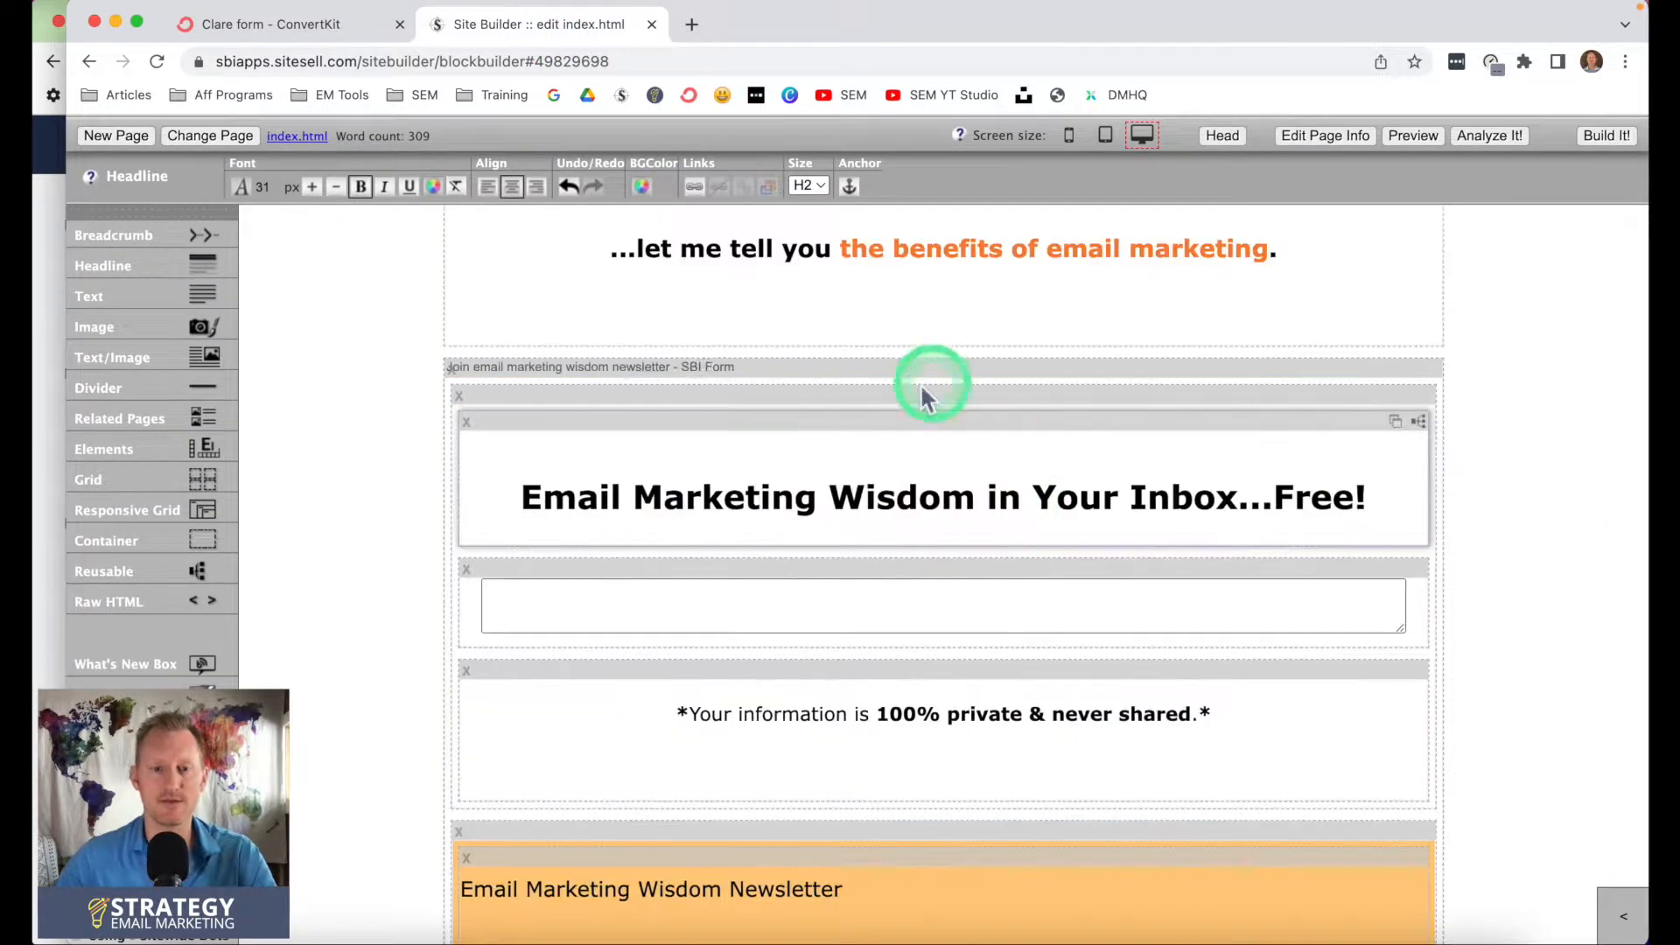
{"action": "left_click", "coordinate": [691, 604]}
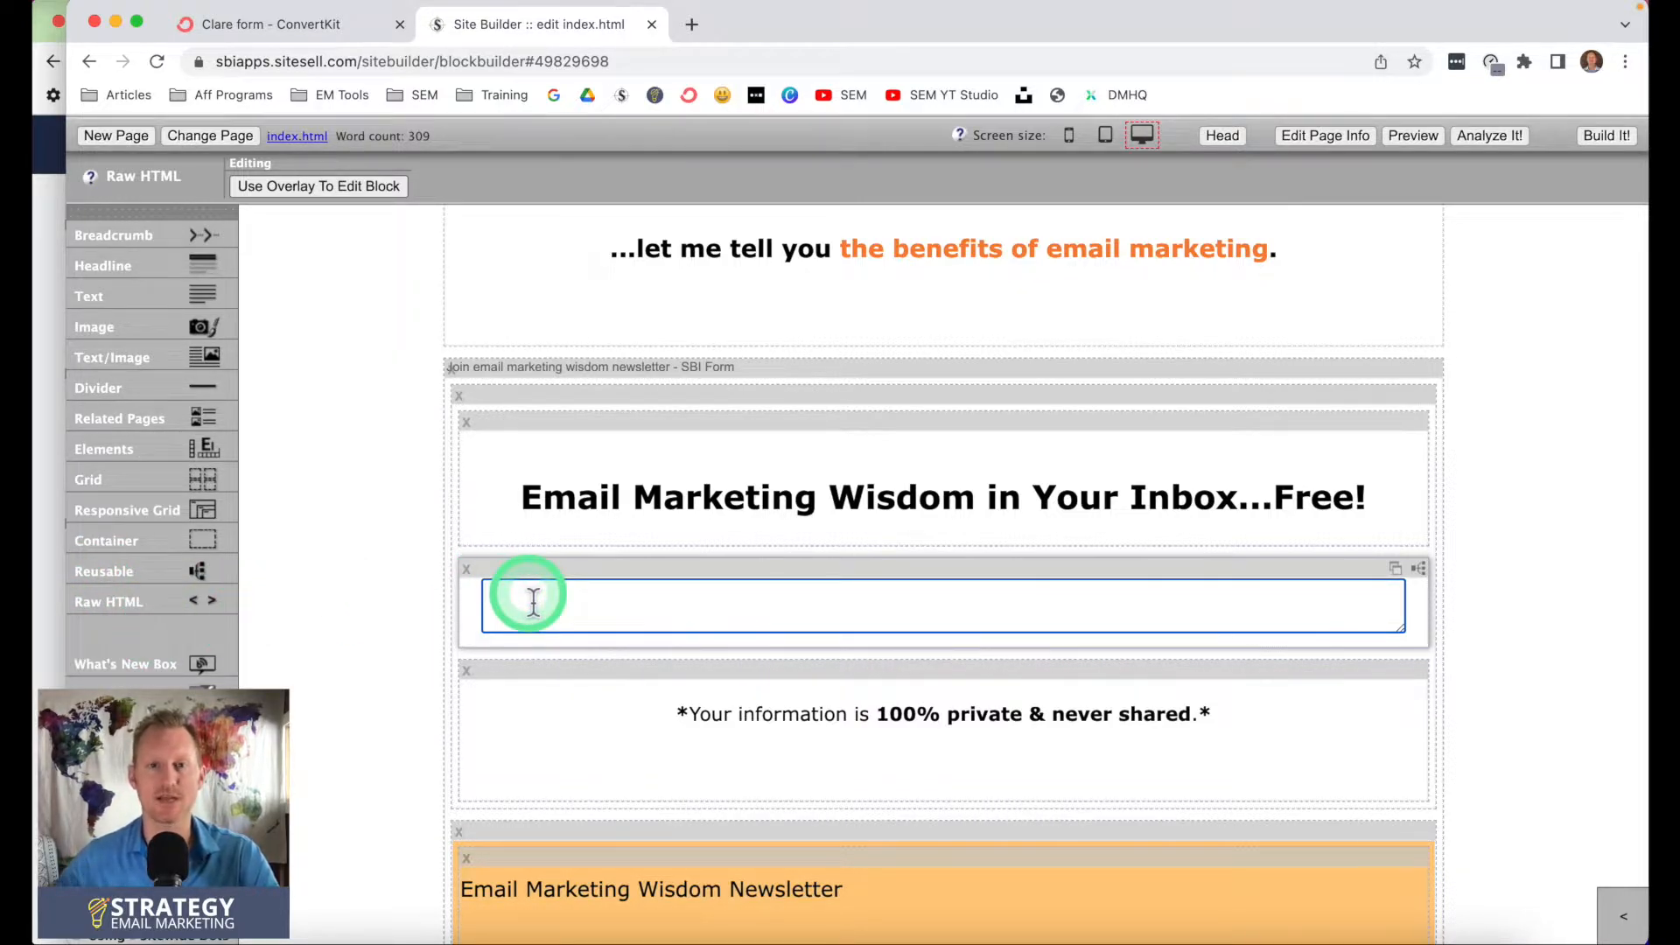
{"action": "key", "text": "super+v"}
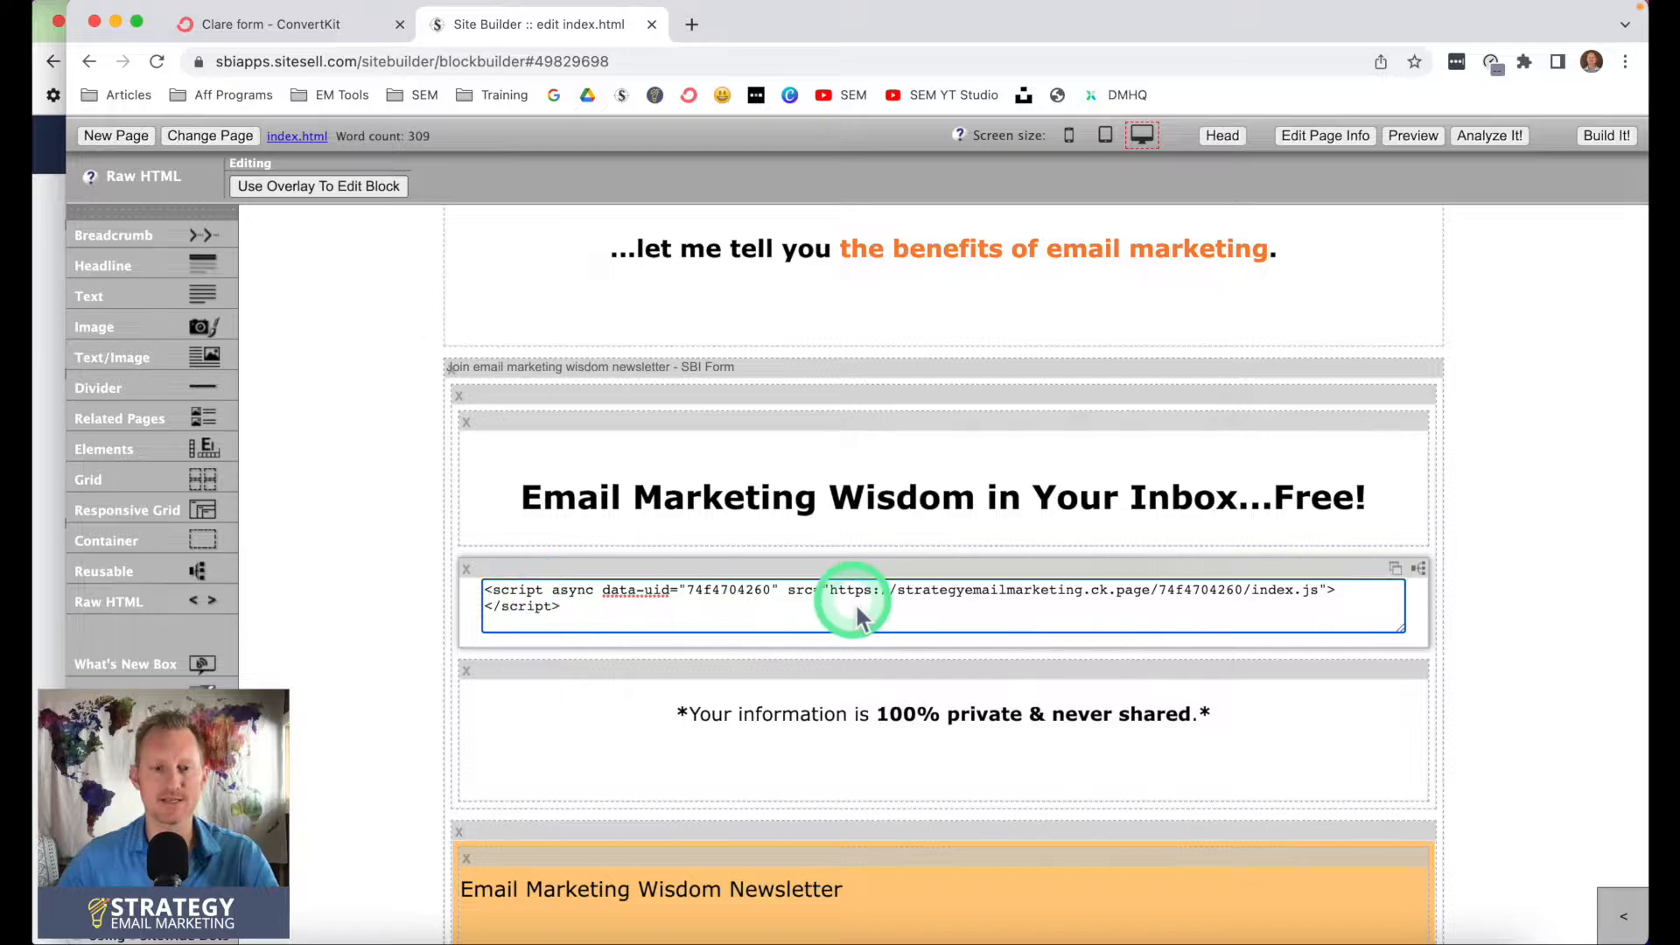
Preview the home page and examine the embedded signup form below the newsletter headline
{"action": "left_click", "coordinate": [1412, 136]}
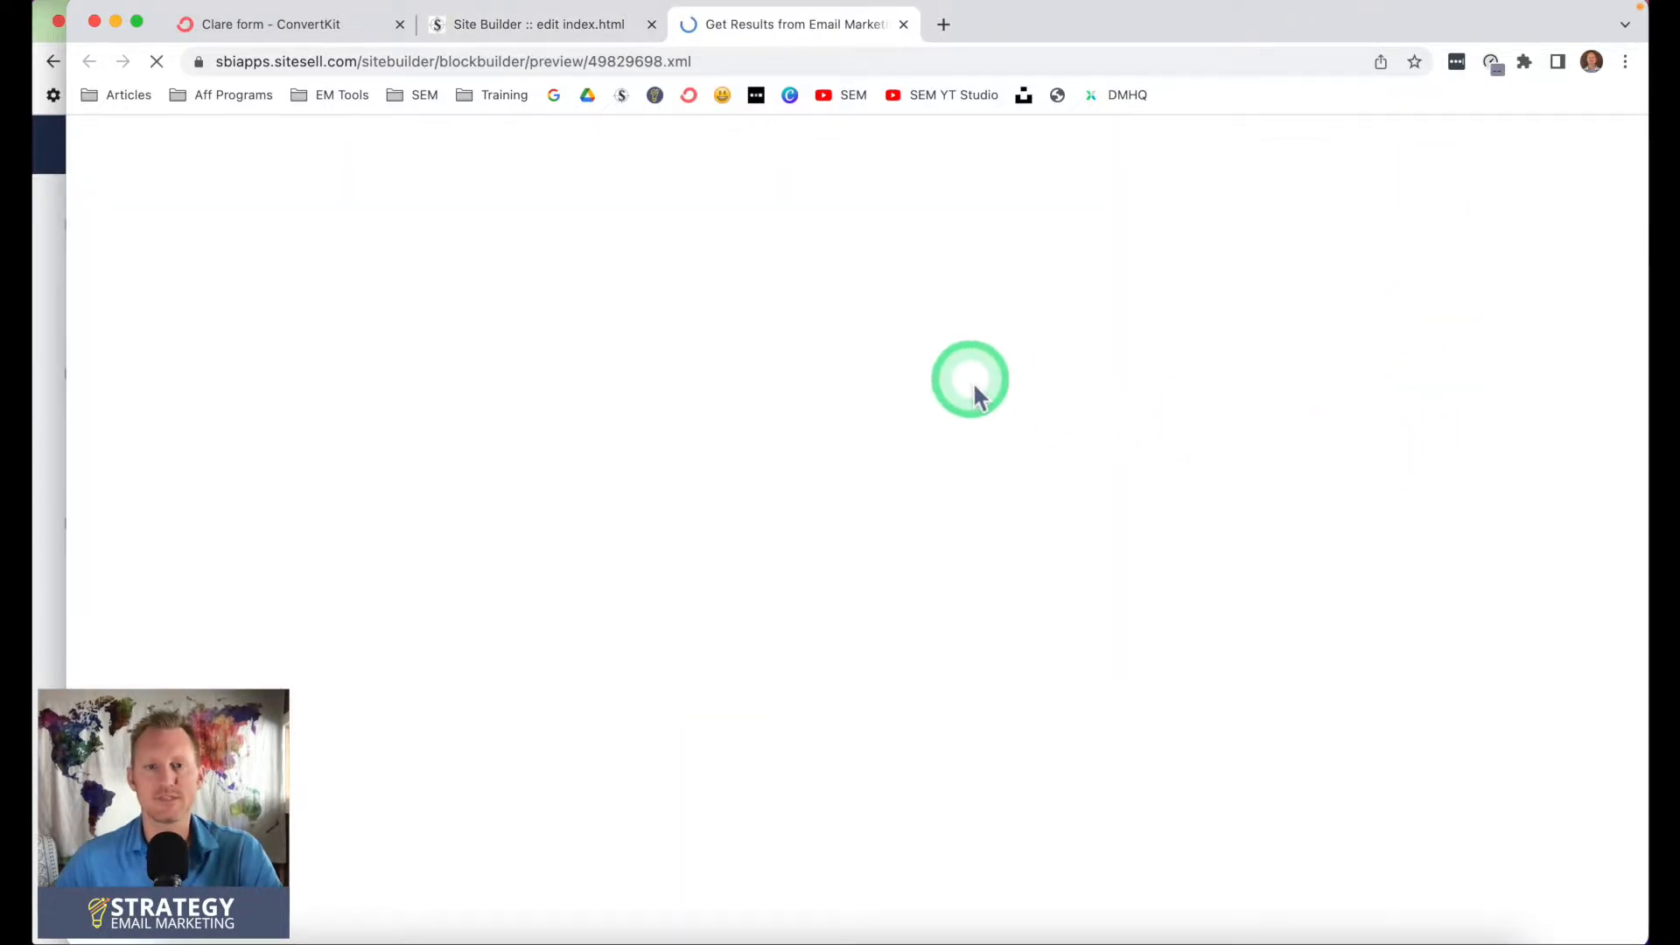
{"action": "scroll", "coordinate": [968, 425], "scroll_direction": "down", "scroll_amount": 20}
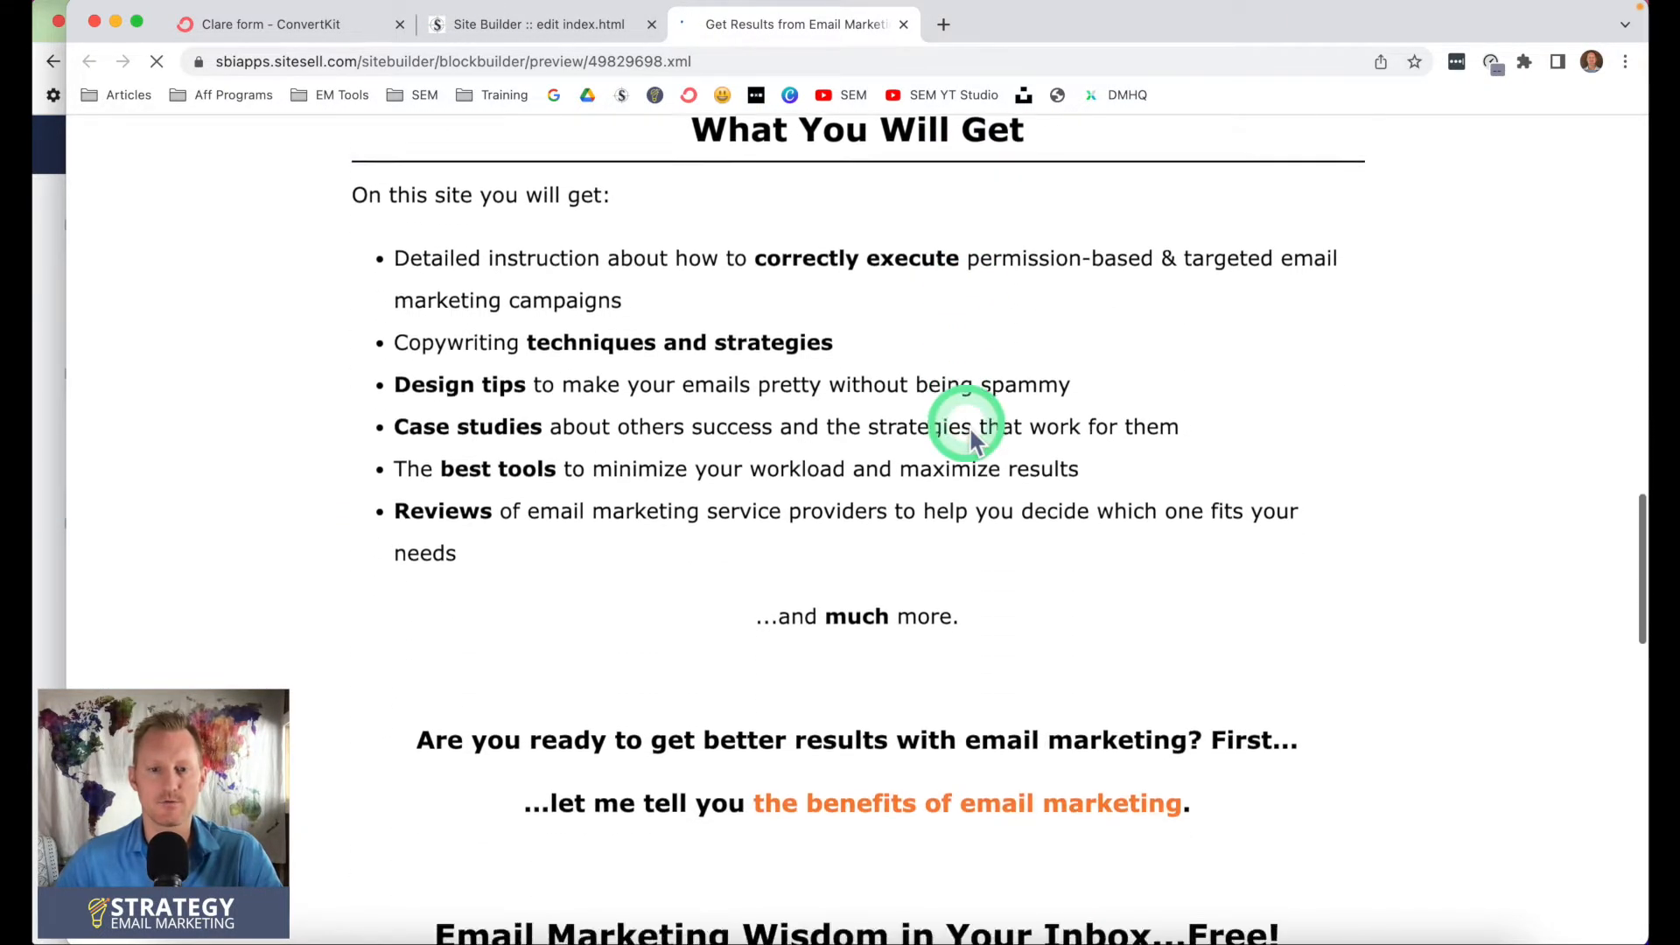
{"action": "scroll", "coordinate": [968, 424], "scroll_direction": "down", "scroll_amount": 5}
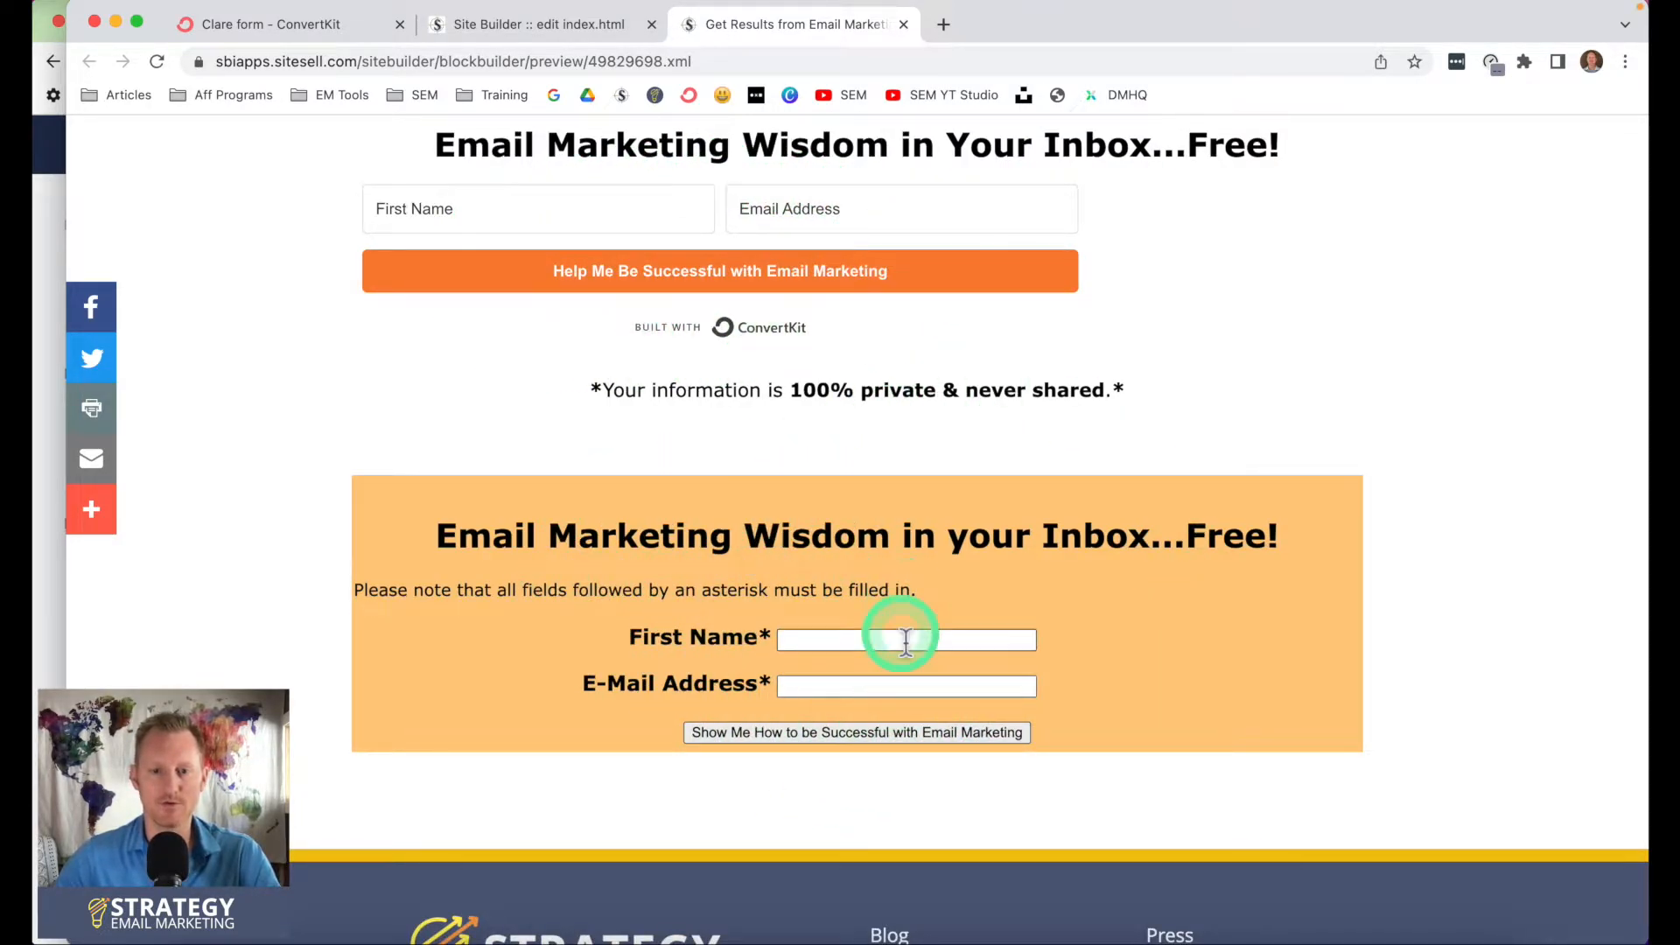
{"action": "scroll", "coordinate": [899, 638], "scroll_direction": "up", "scroll_amount": 2}
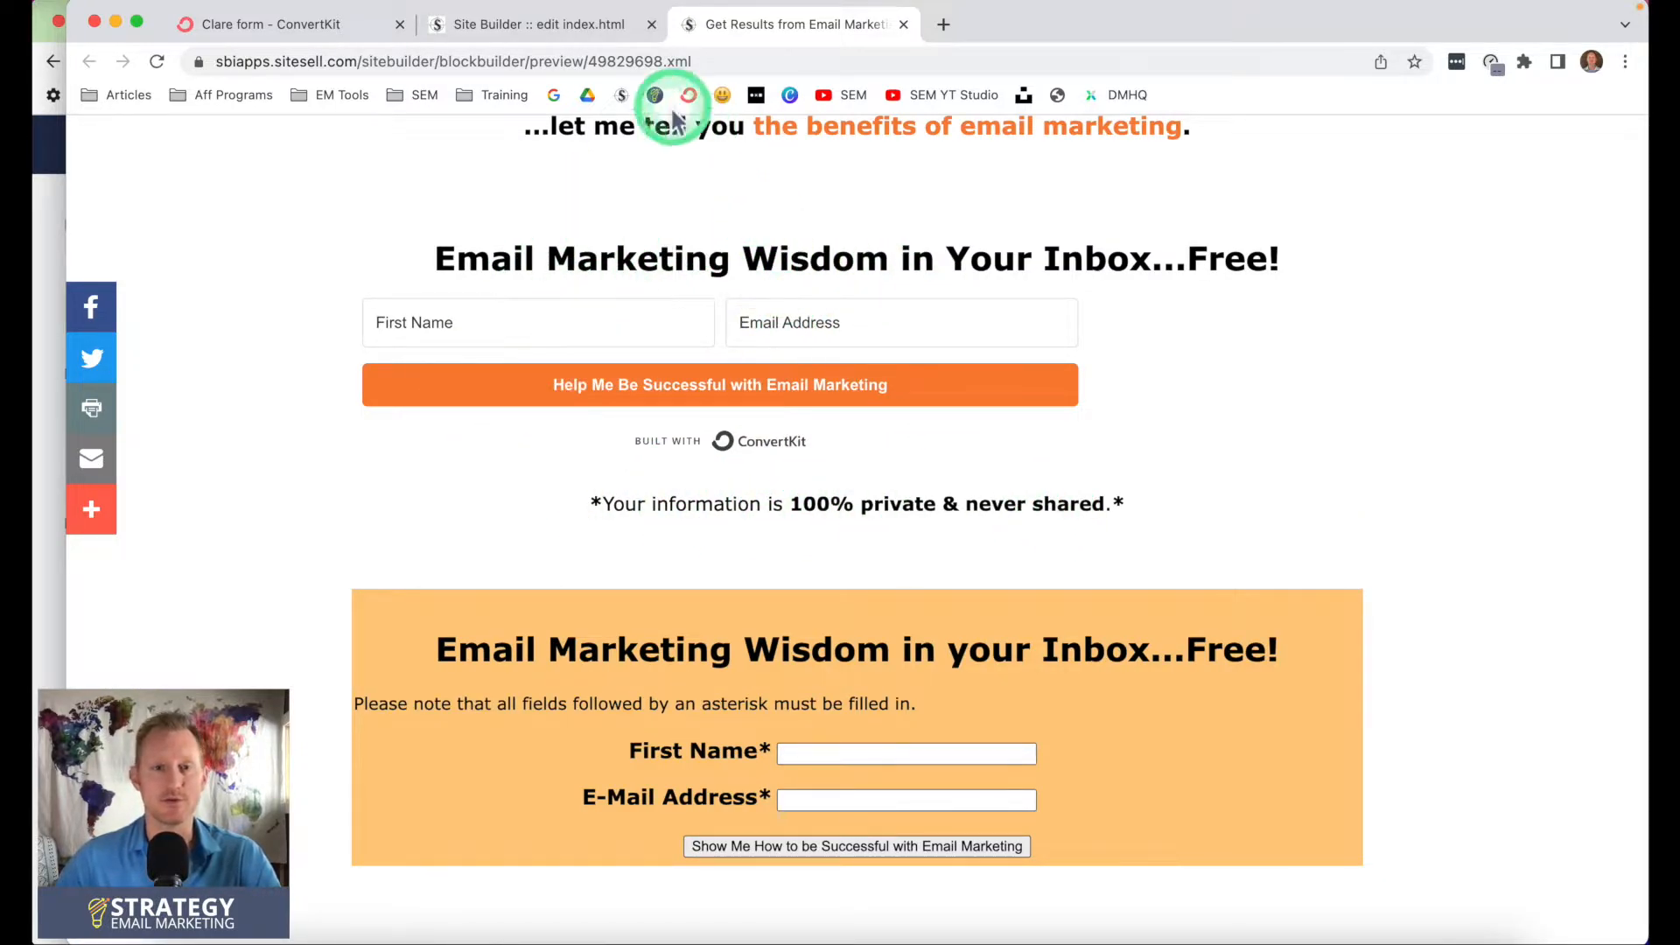
Center the embedded form by wrapping its script in the Raw HTML block with <center> and </center> tags
{"action": "left_click", "coordinate": [570, 27]}
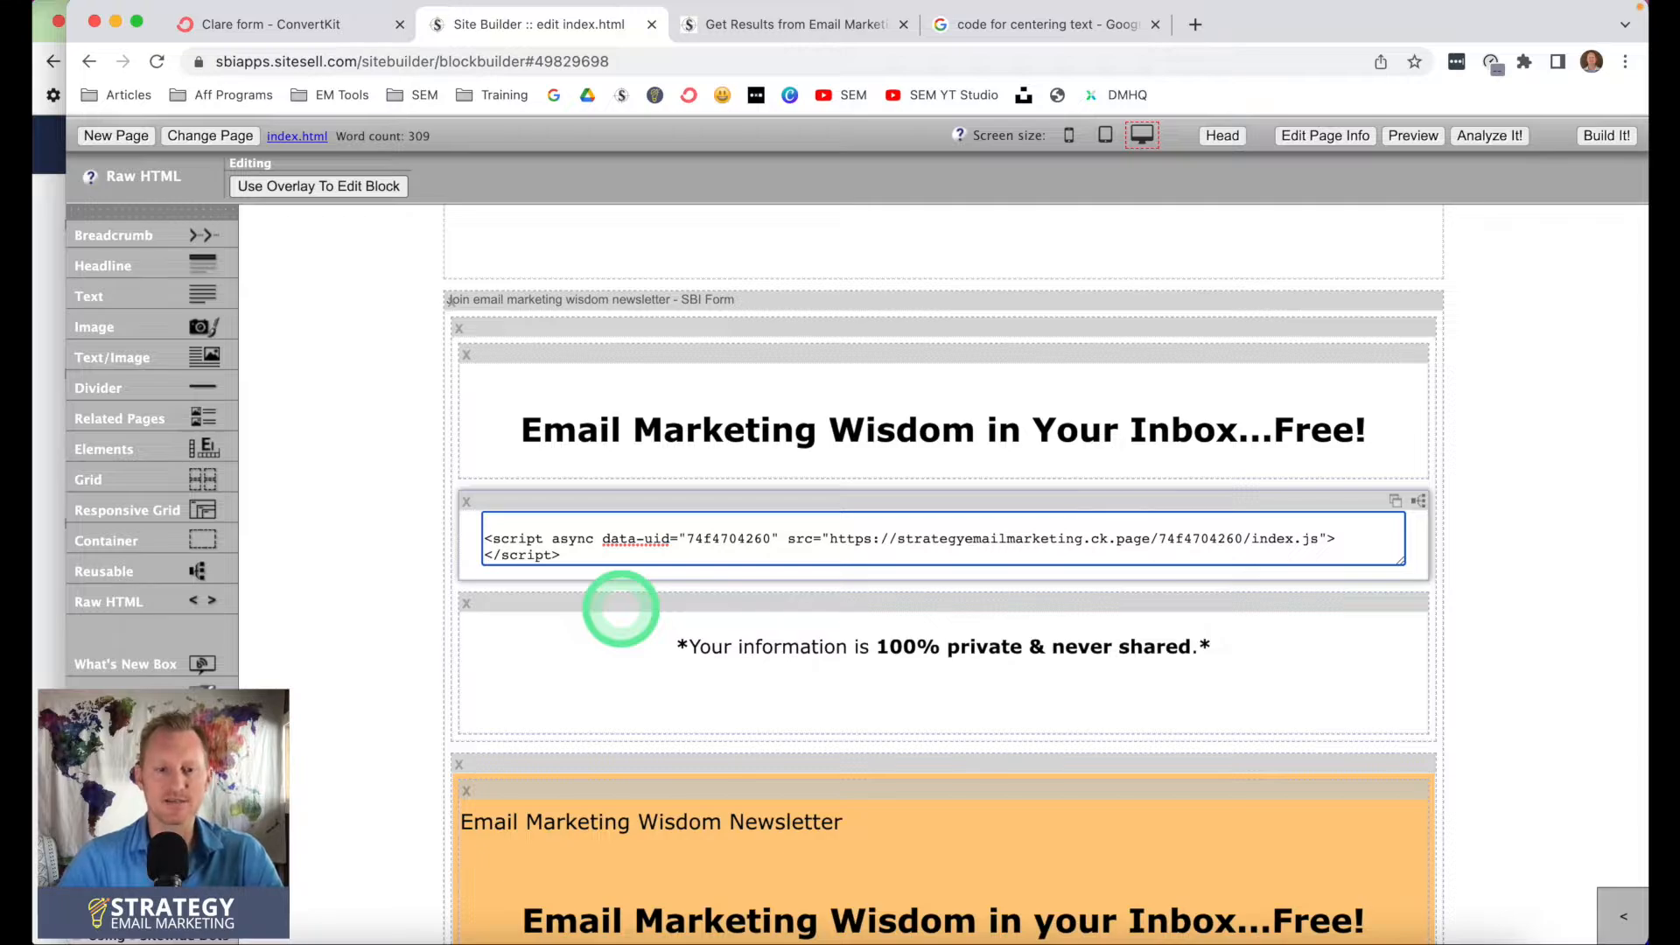
{"action": "type", "text": "<center>"}
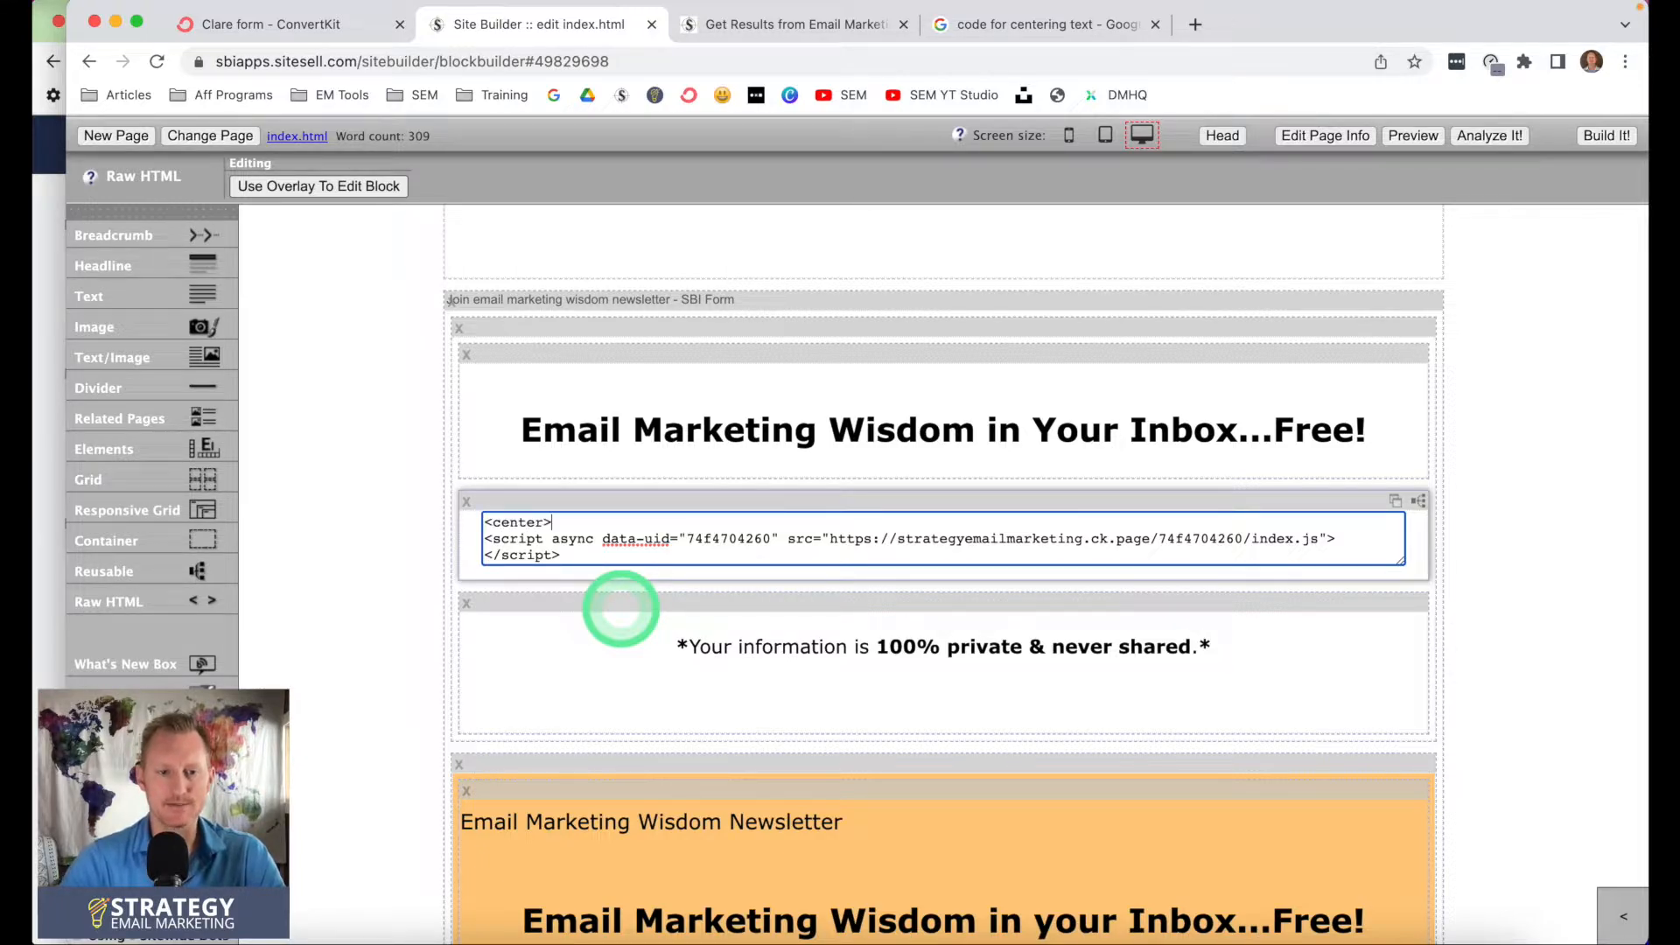
{"action": "key", "text": "Return"}
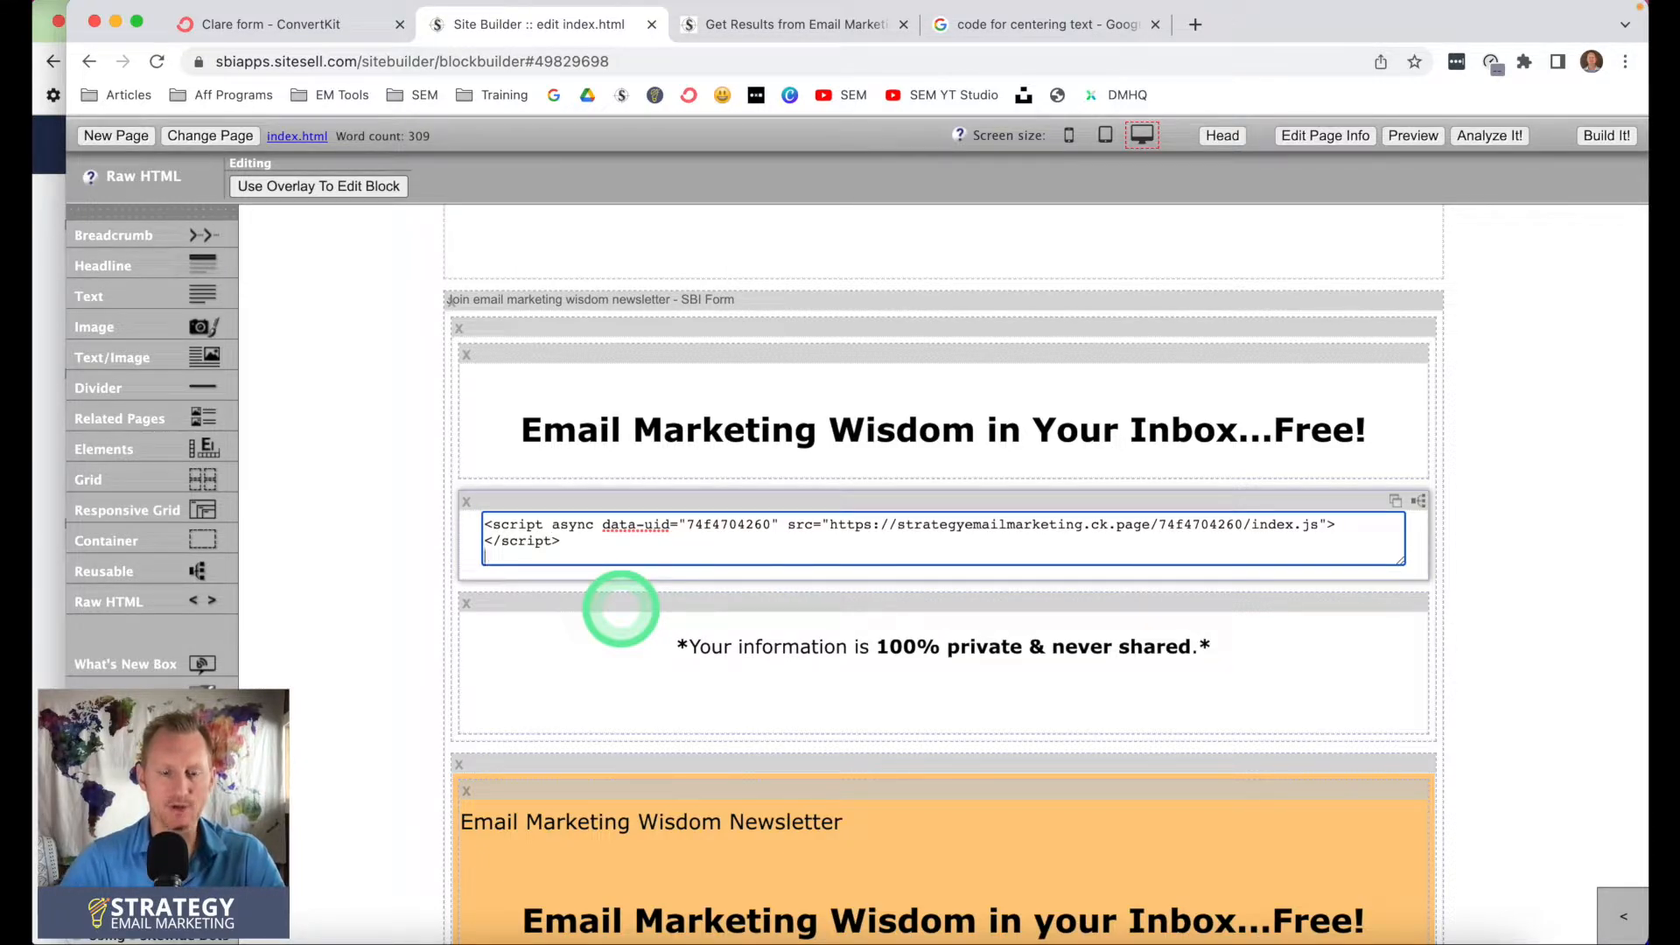
Preview the home page again to check the signup form's alignment, and examine the form on the live site
{"action": "left_click", "coordinate": [1411, 135]}
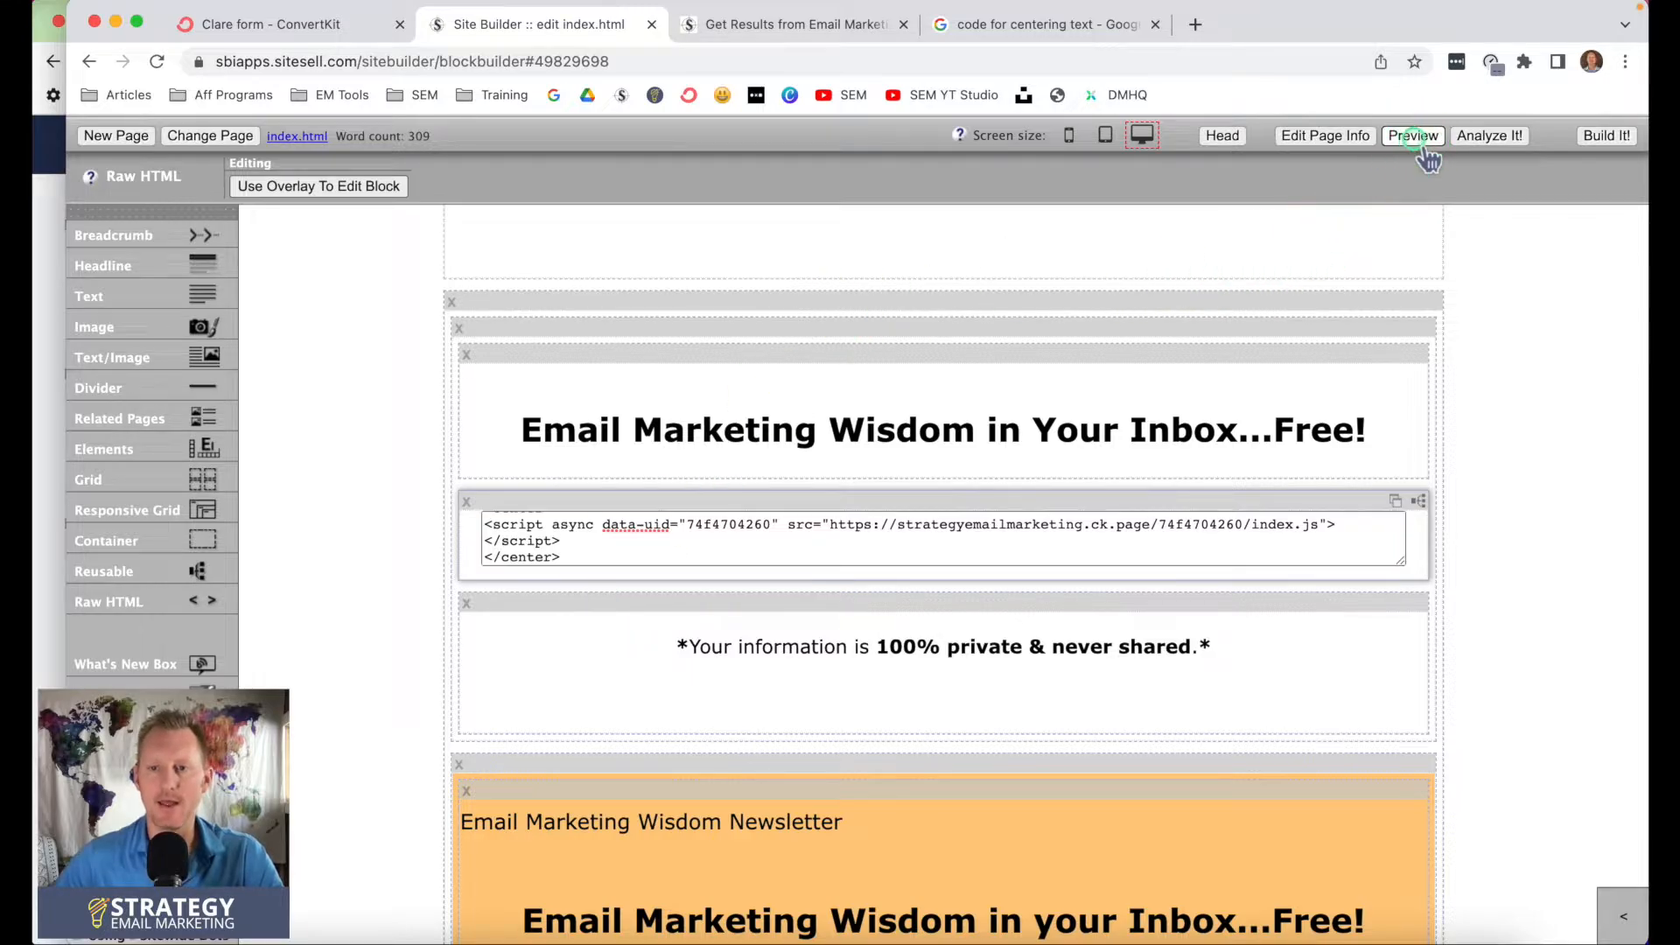
{"action": "scroll", "coordinate": [1322, 484], "scroll_direction": "down", "scroll_amount": 20}
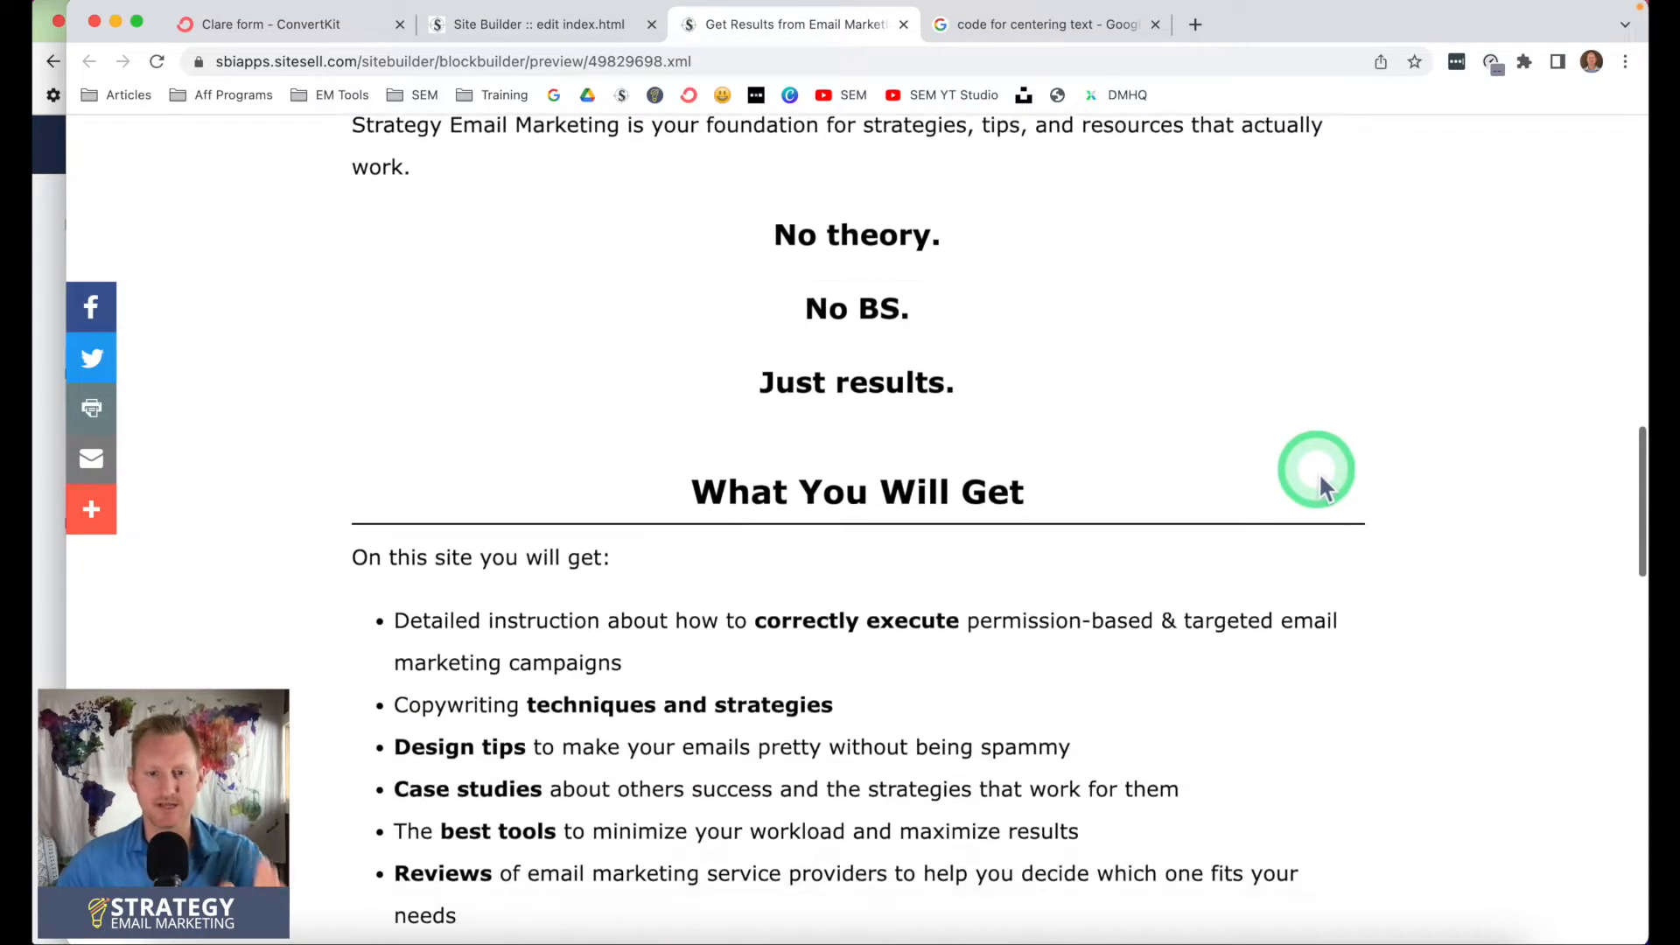
{"action": "scroll", "coordinate": [1312, 473], "scroll_direction": "down", "scroll_amount": 3}
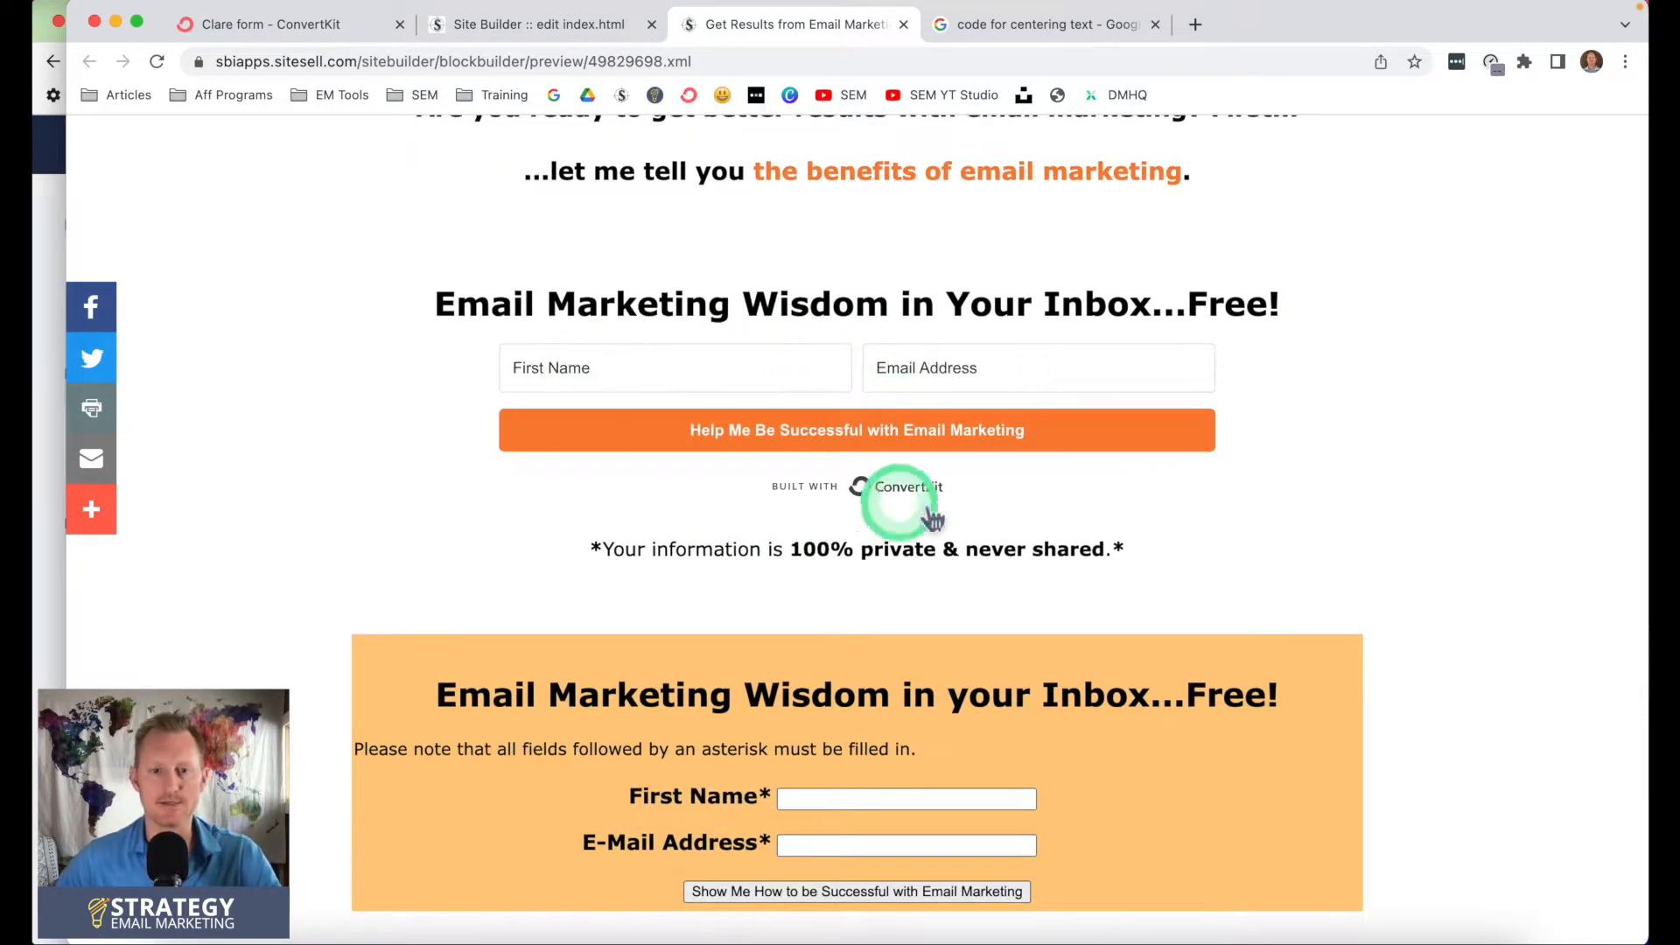
{"action": "left_click", "coordinate": [571, 26]}
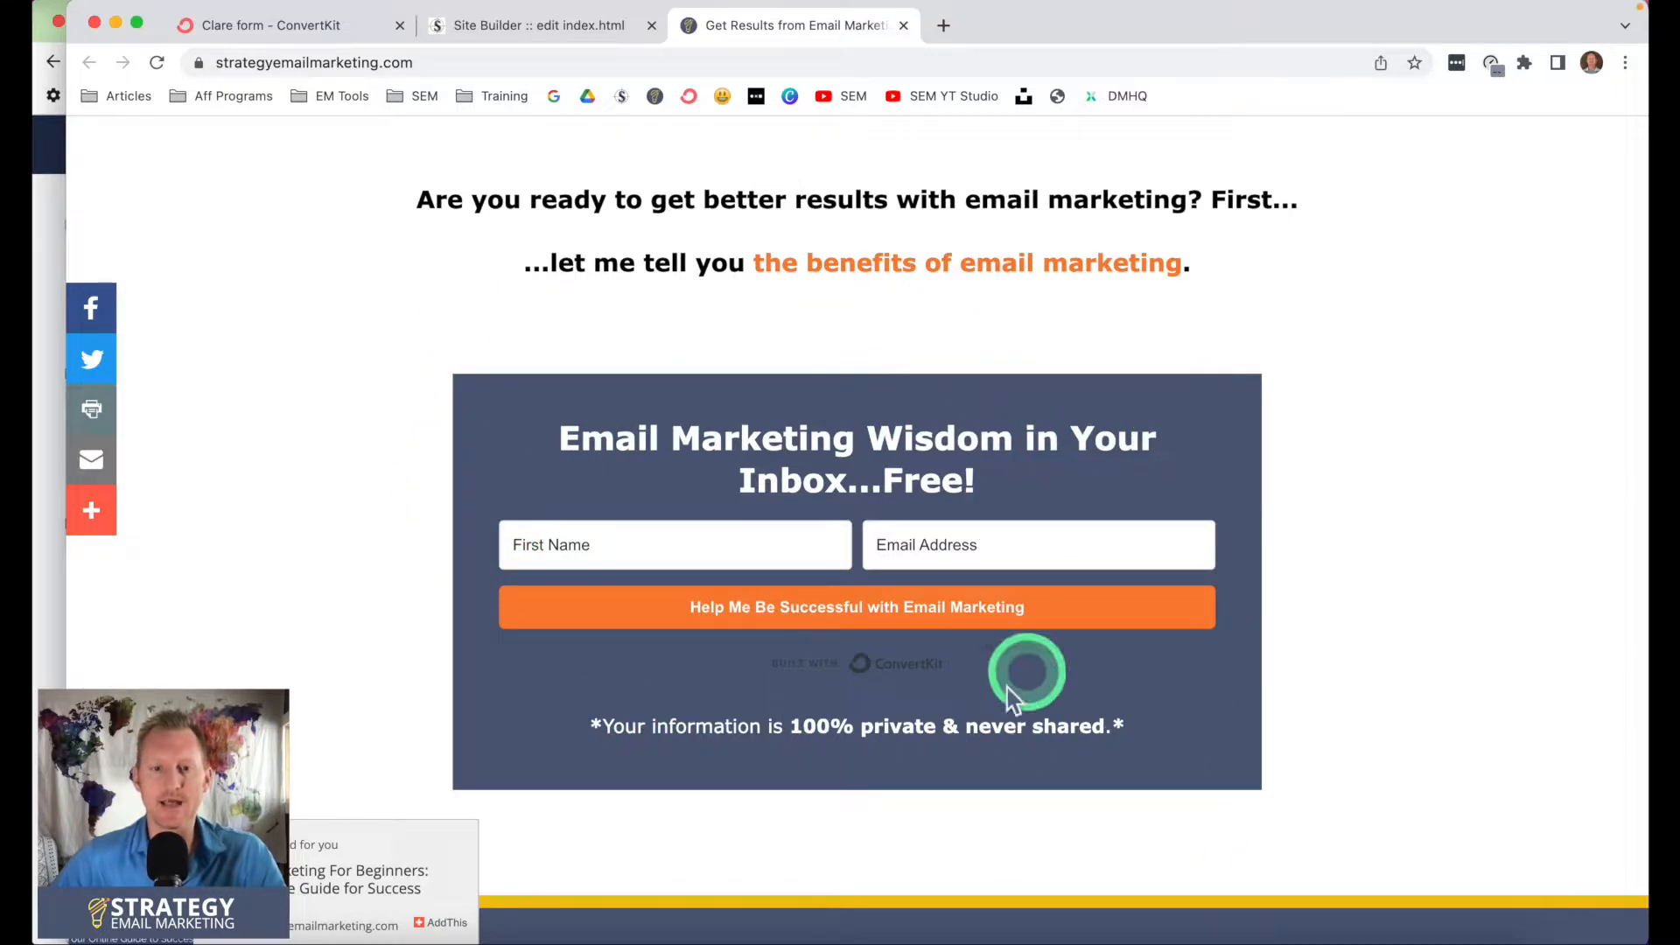
{"action": "scroll", "coordinate": [1399, 341], "scroll_direction": "down", "scroll_amount": 1}
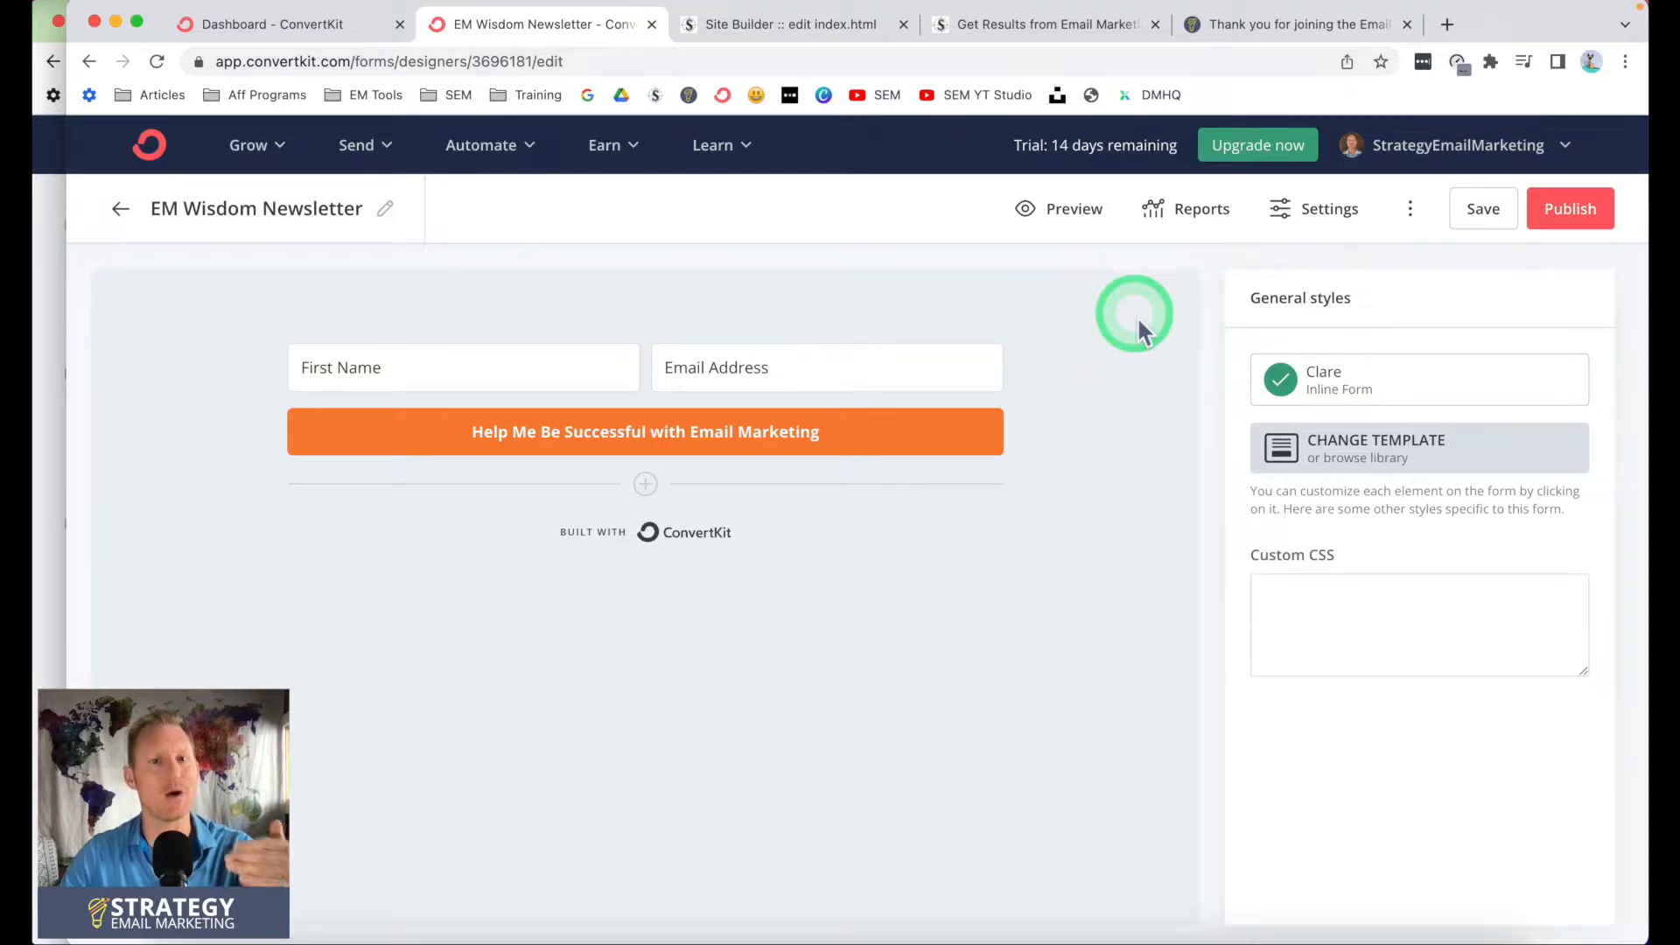
Save a form success message asking subscribers to check for the email titled "Confirm signing up for Email Marketing Wisdom", with a Spam/Junk/Promotions folder note
{"action": "left_click", "coordinate": [1309, 224]}
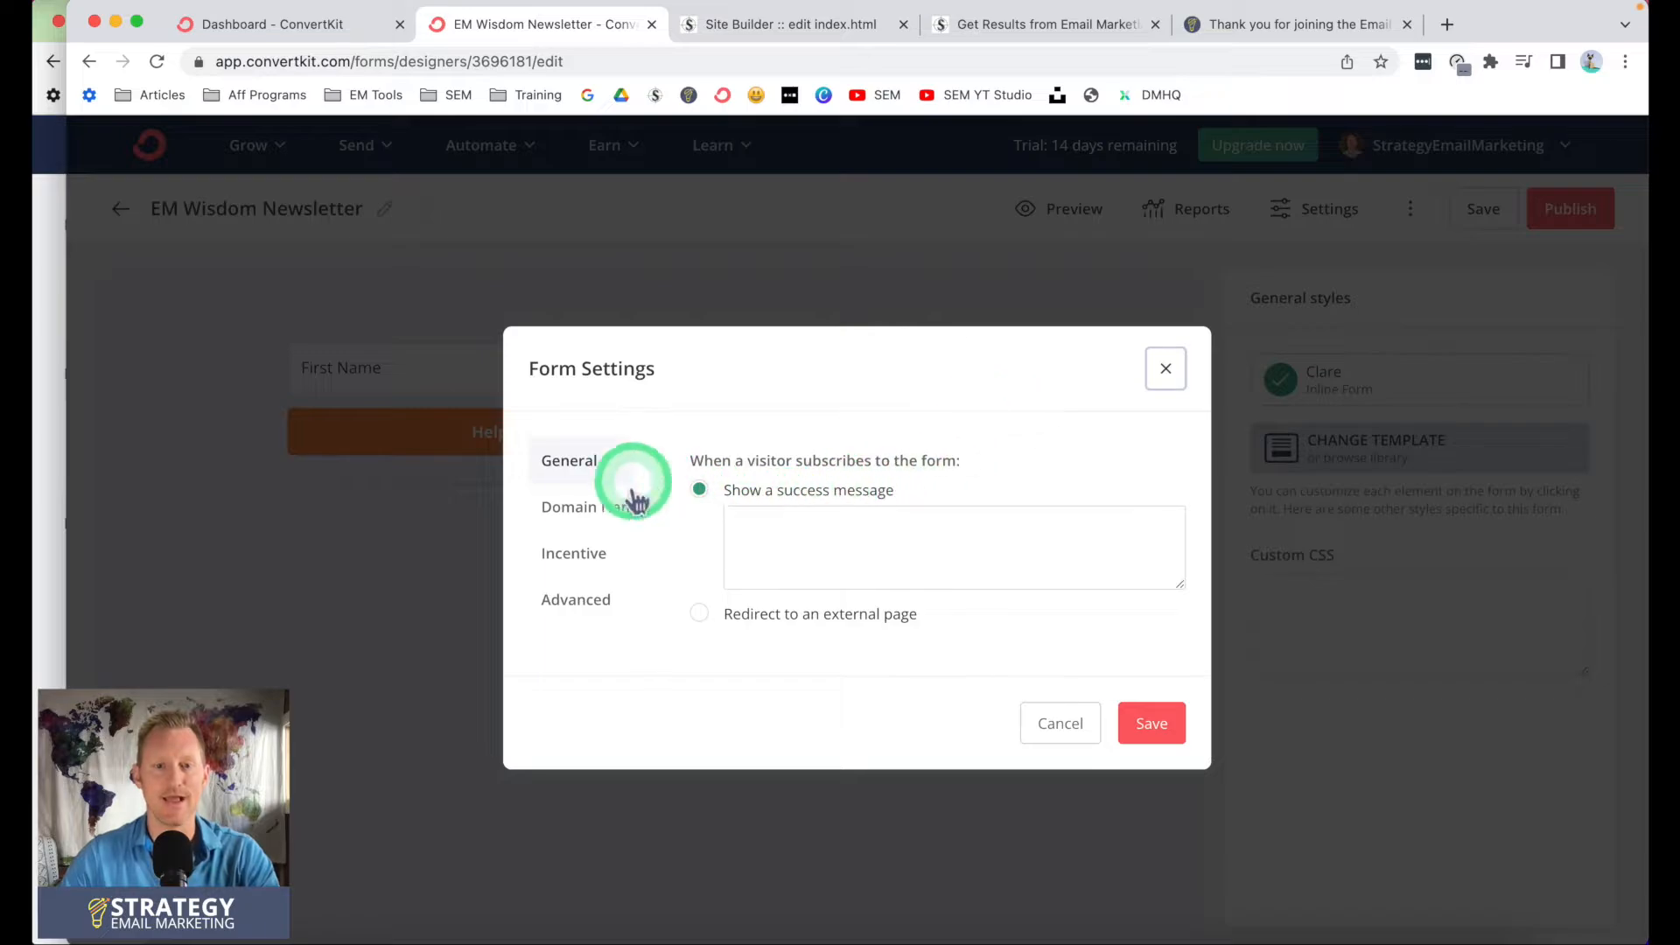
{"action": "left_click", "coordinate": [569, 461]}
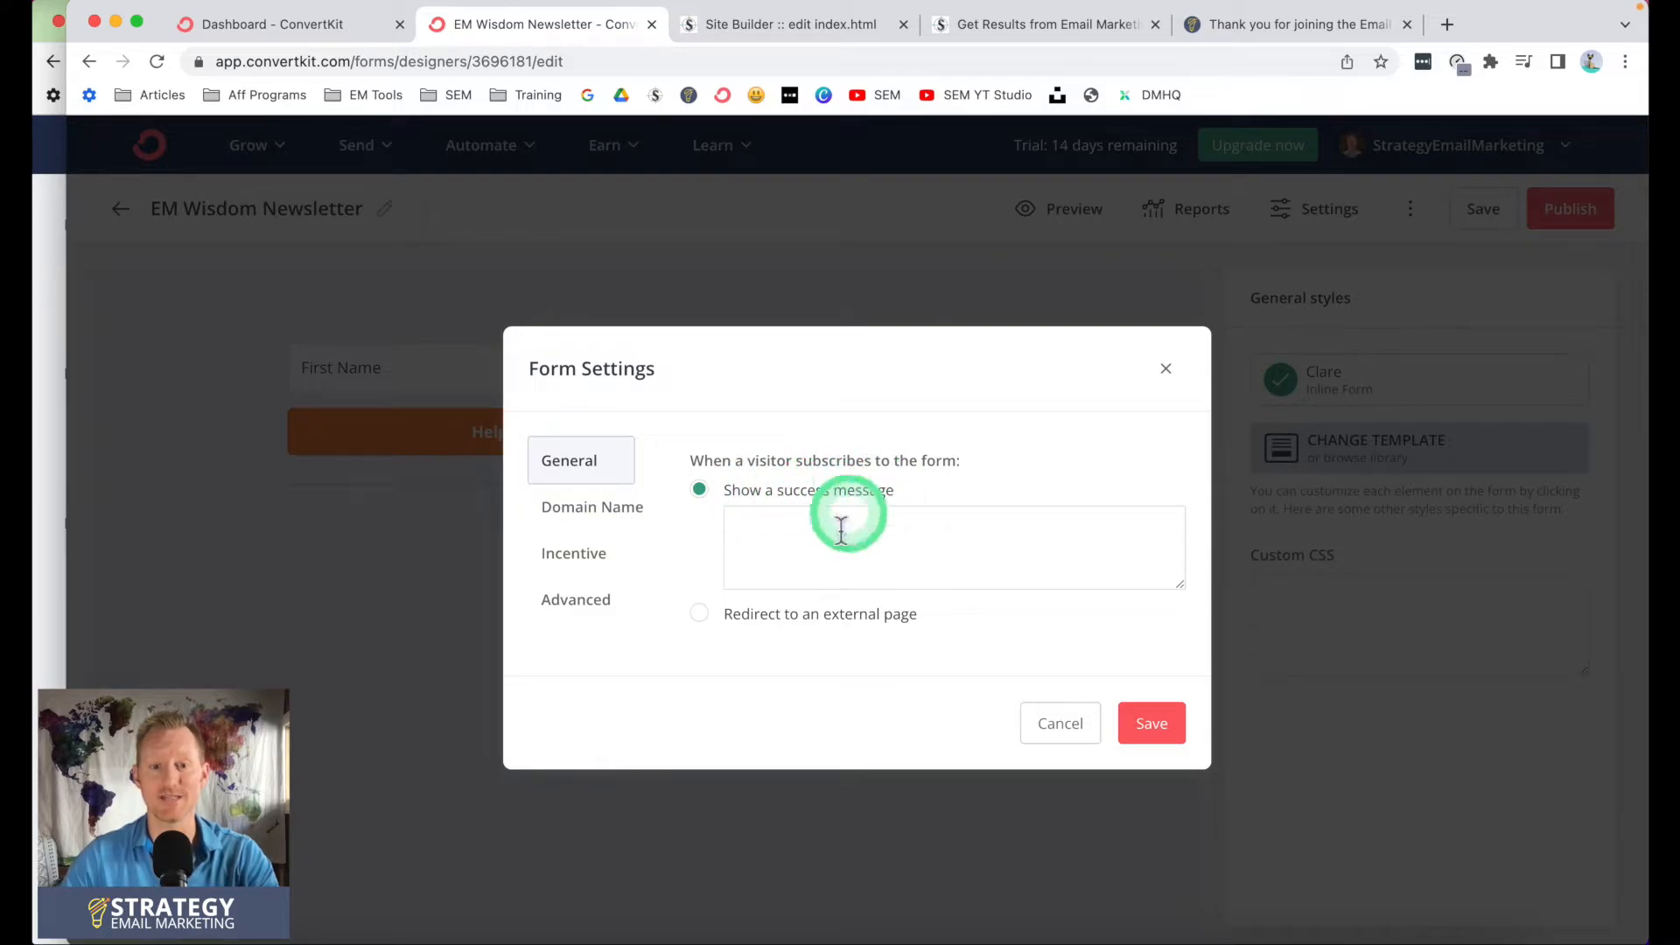
{"action": "left_click", "coordinate": [790, 544]}
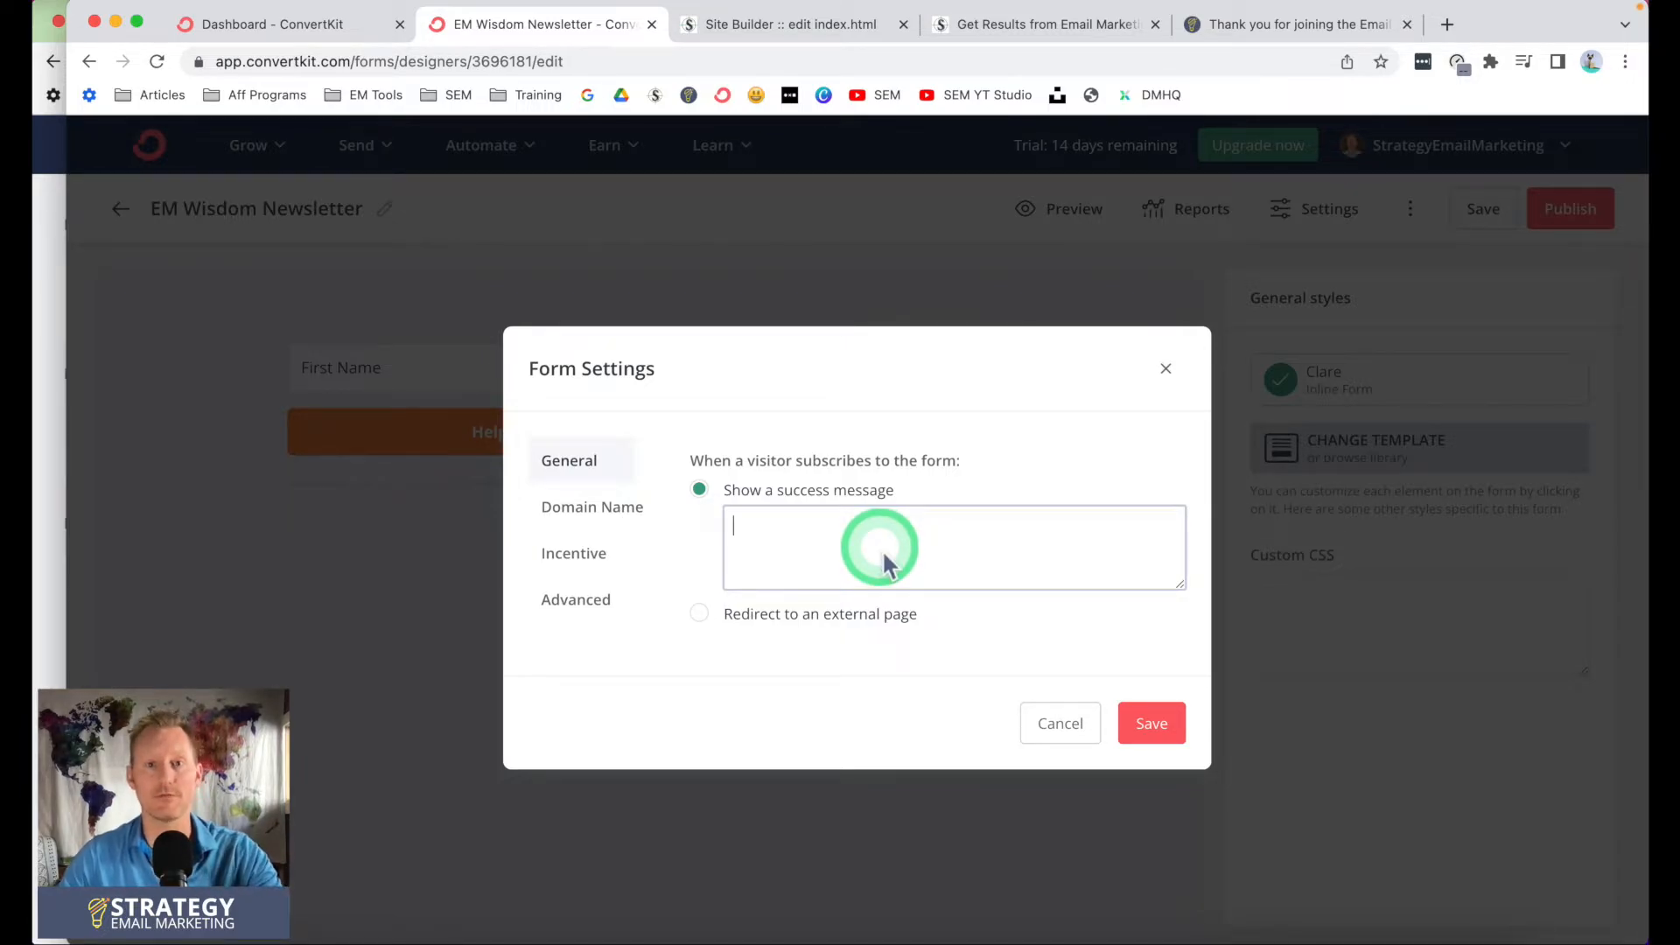
{"action": "type", "text": "Success! Please check for an email titled \"Confirm signing up for Email Marketing Wisdom\" so I know you want to get the best content, resources, and tools from StrategyEmailMarketing.  *NOTE: If you don't see the email within a few minutes, check your Spam/Junk/Promotions email folder."}
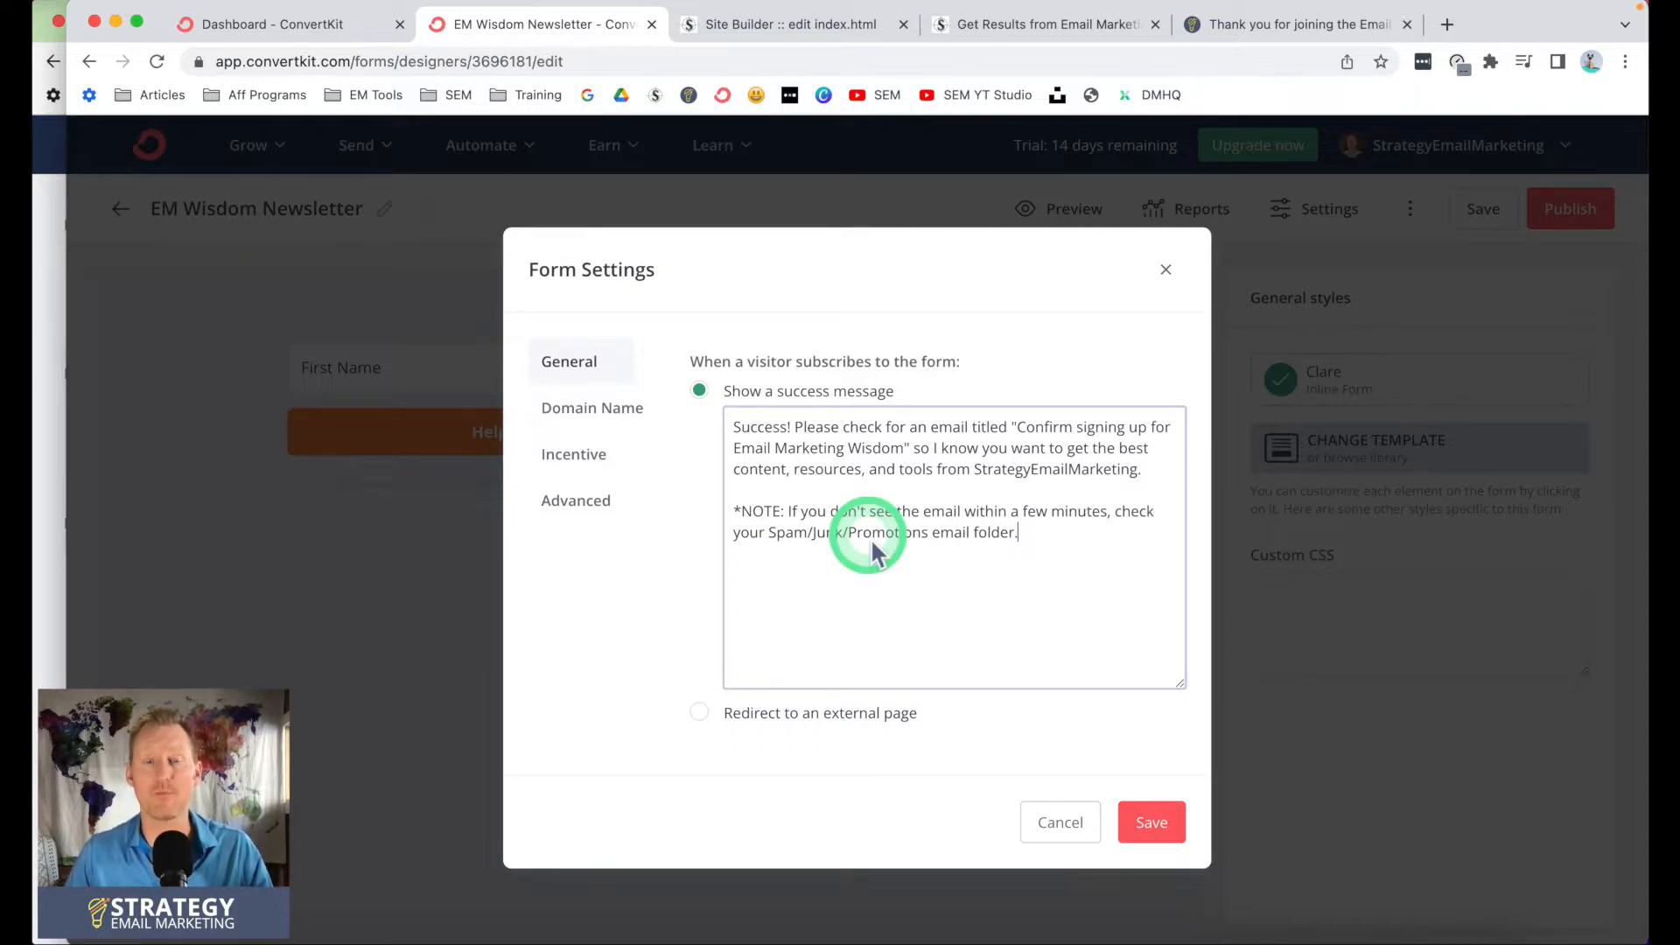
{"action": "left_click", "coordinate": [1152, 823]}
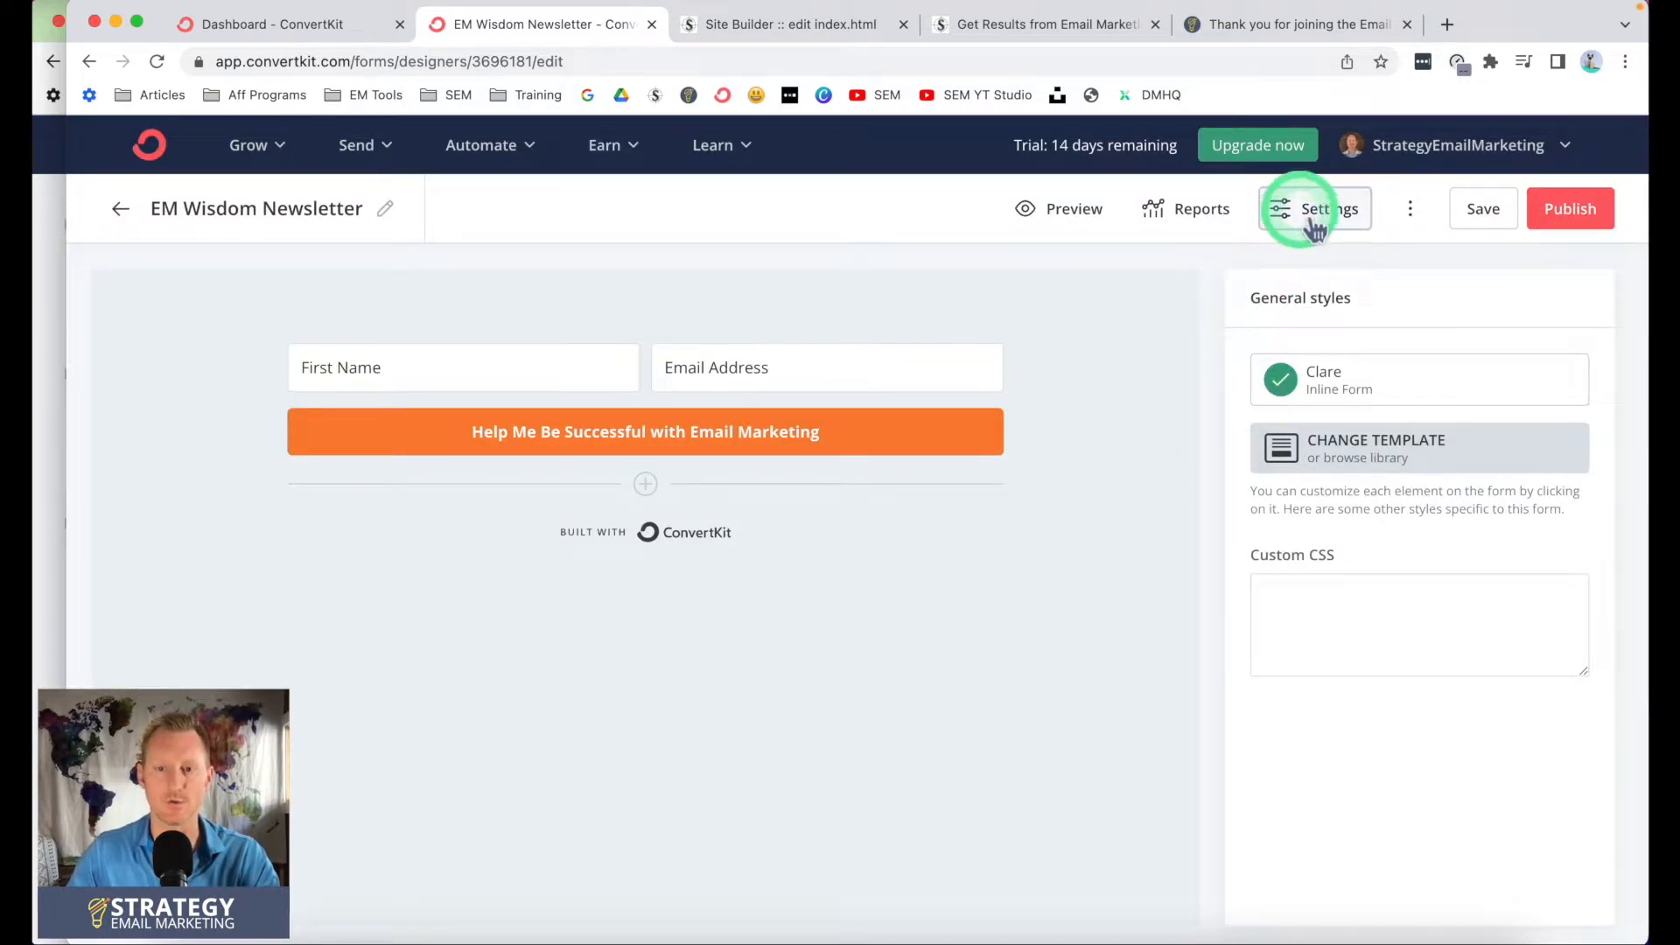
Look through the form's Domain Name and Incentive settings, including the incentive email and confirmation redirect options
{"action": "left_click", "coordinate": [1315, 219]}
{"action": "left_click", "coordinate": [619, 512]}
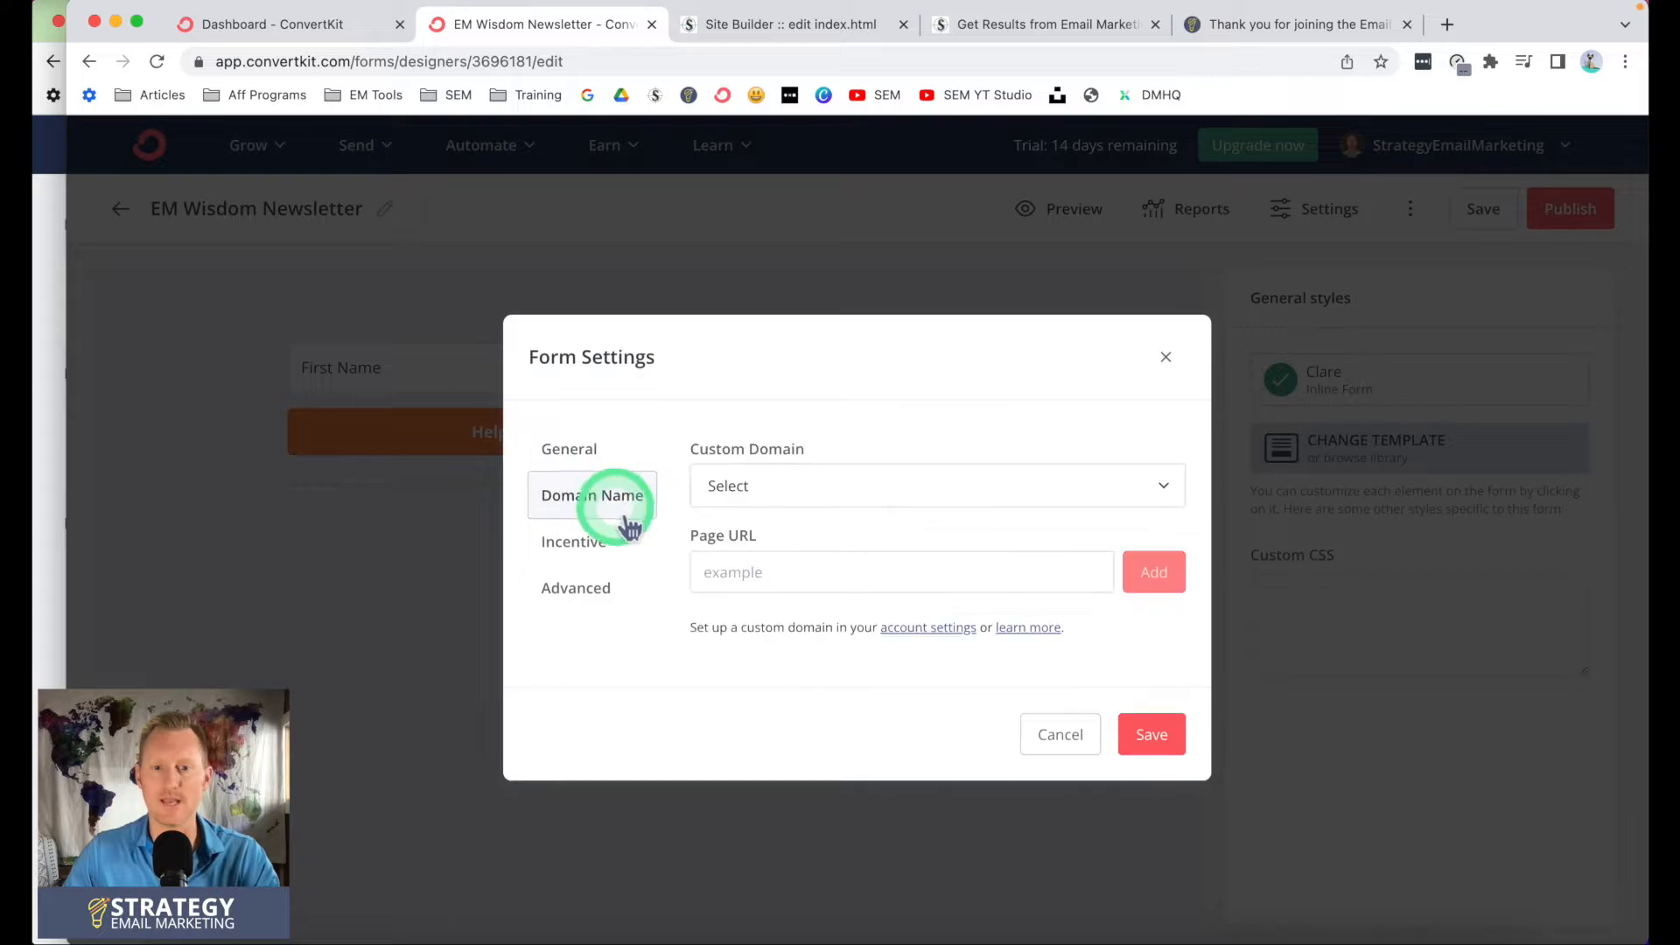
{"action": "left_click", "coordinate": [597, 561]}
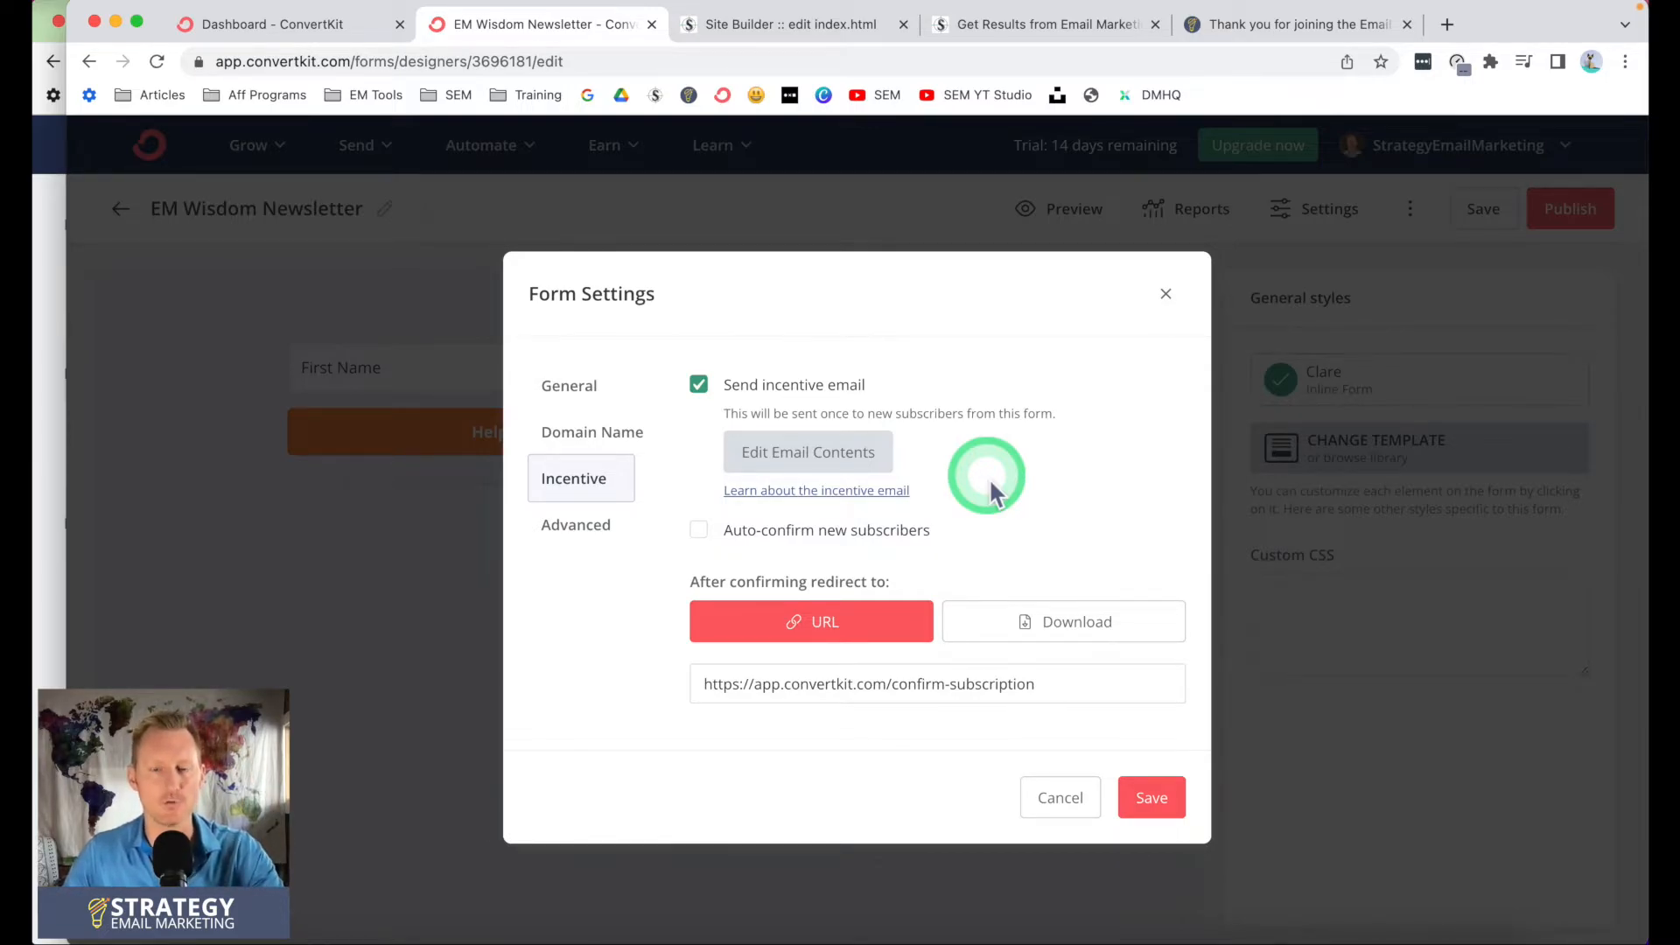
{"action": "left_click", "coordinate": [697, 384]}
{"action": "left_click", "coordinate": [716, 478]}
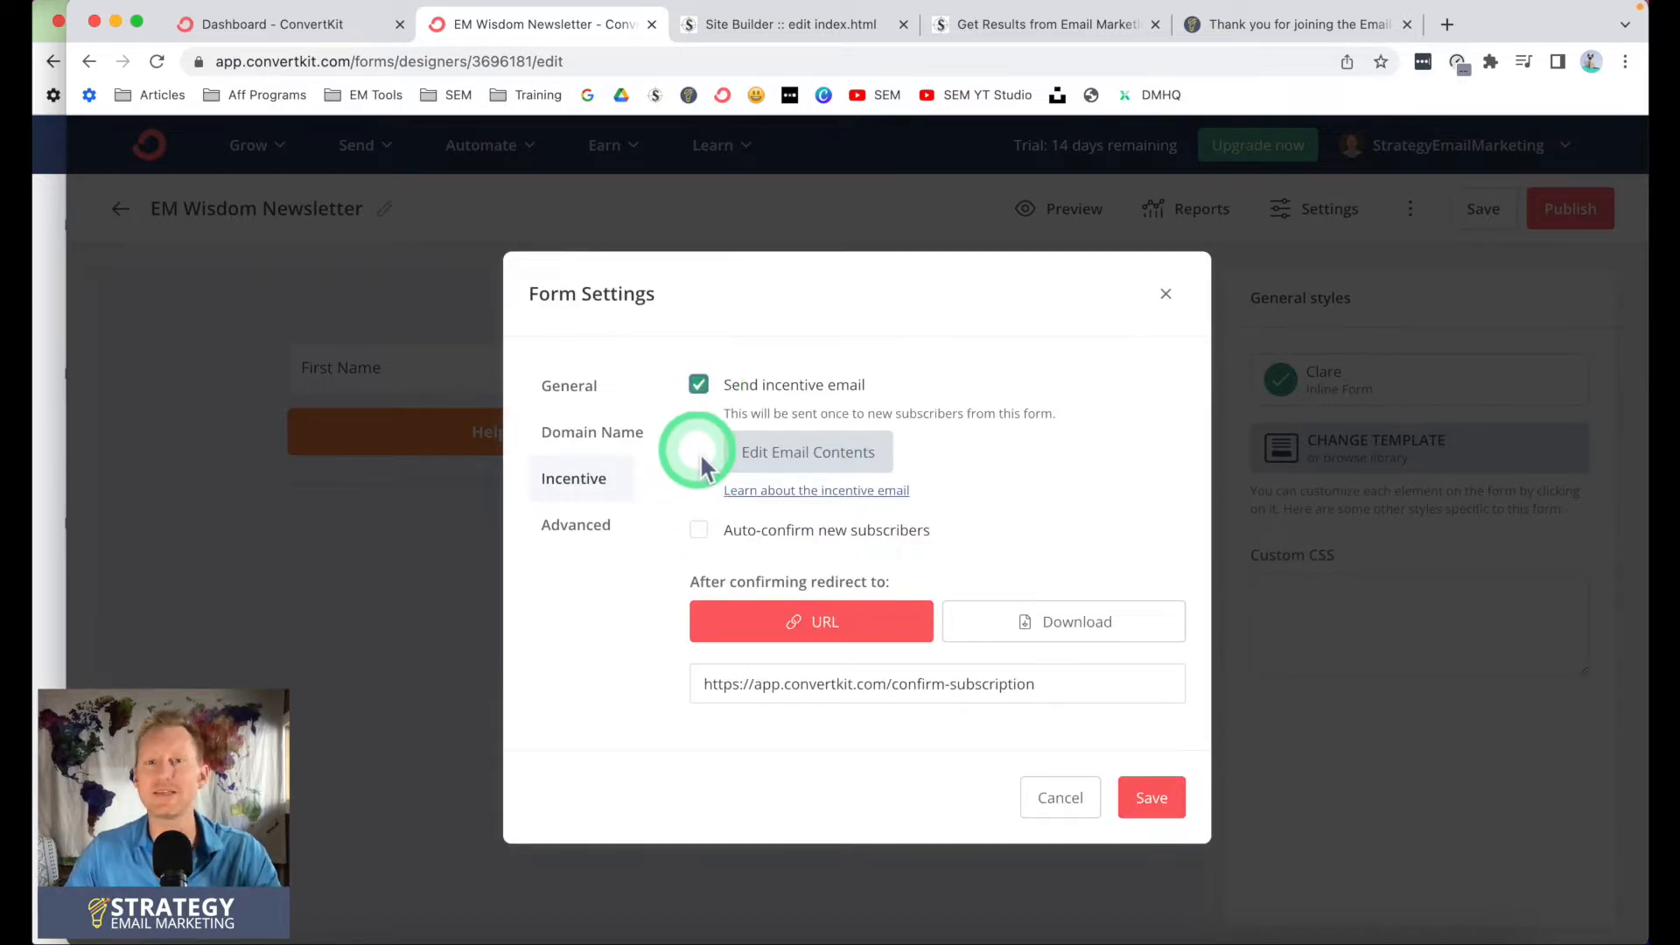
{"action": "left_click", "coordinate": [774, 473]}
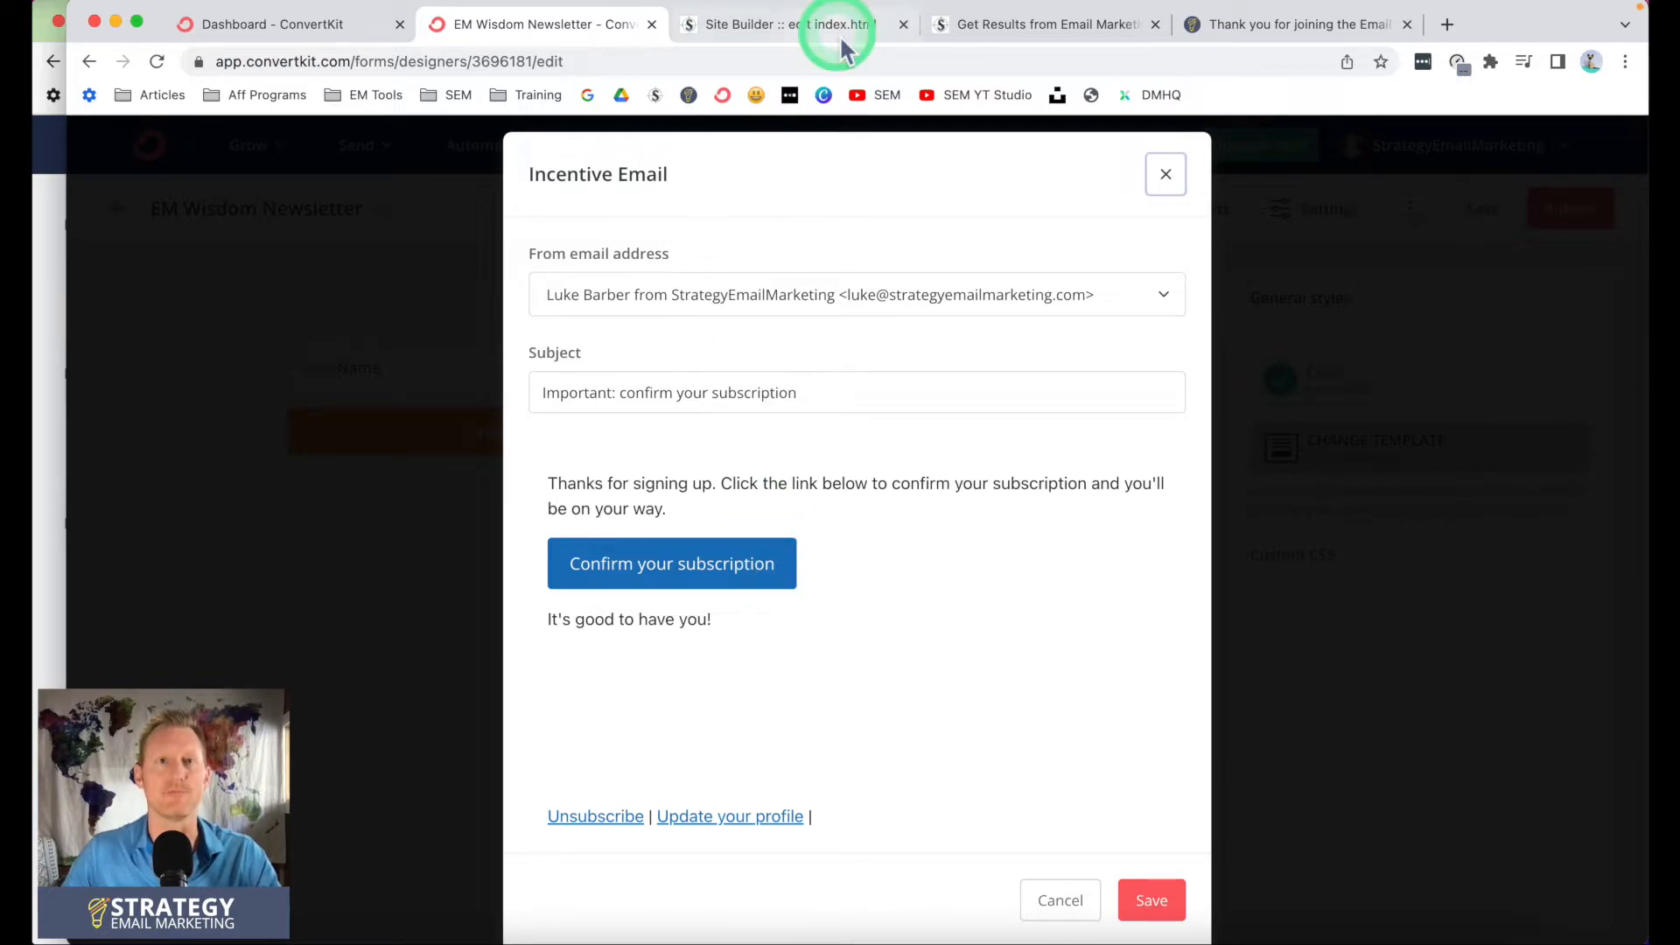
{"action": "left_click_drag", "start_coordinate": [823, 392], "coordinate": [591, 401]}
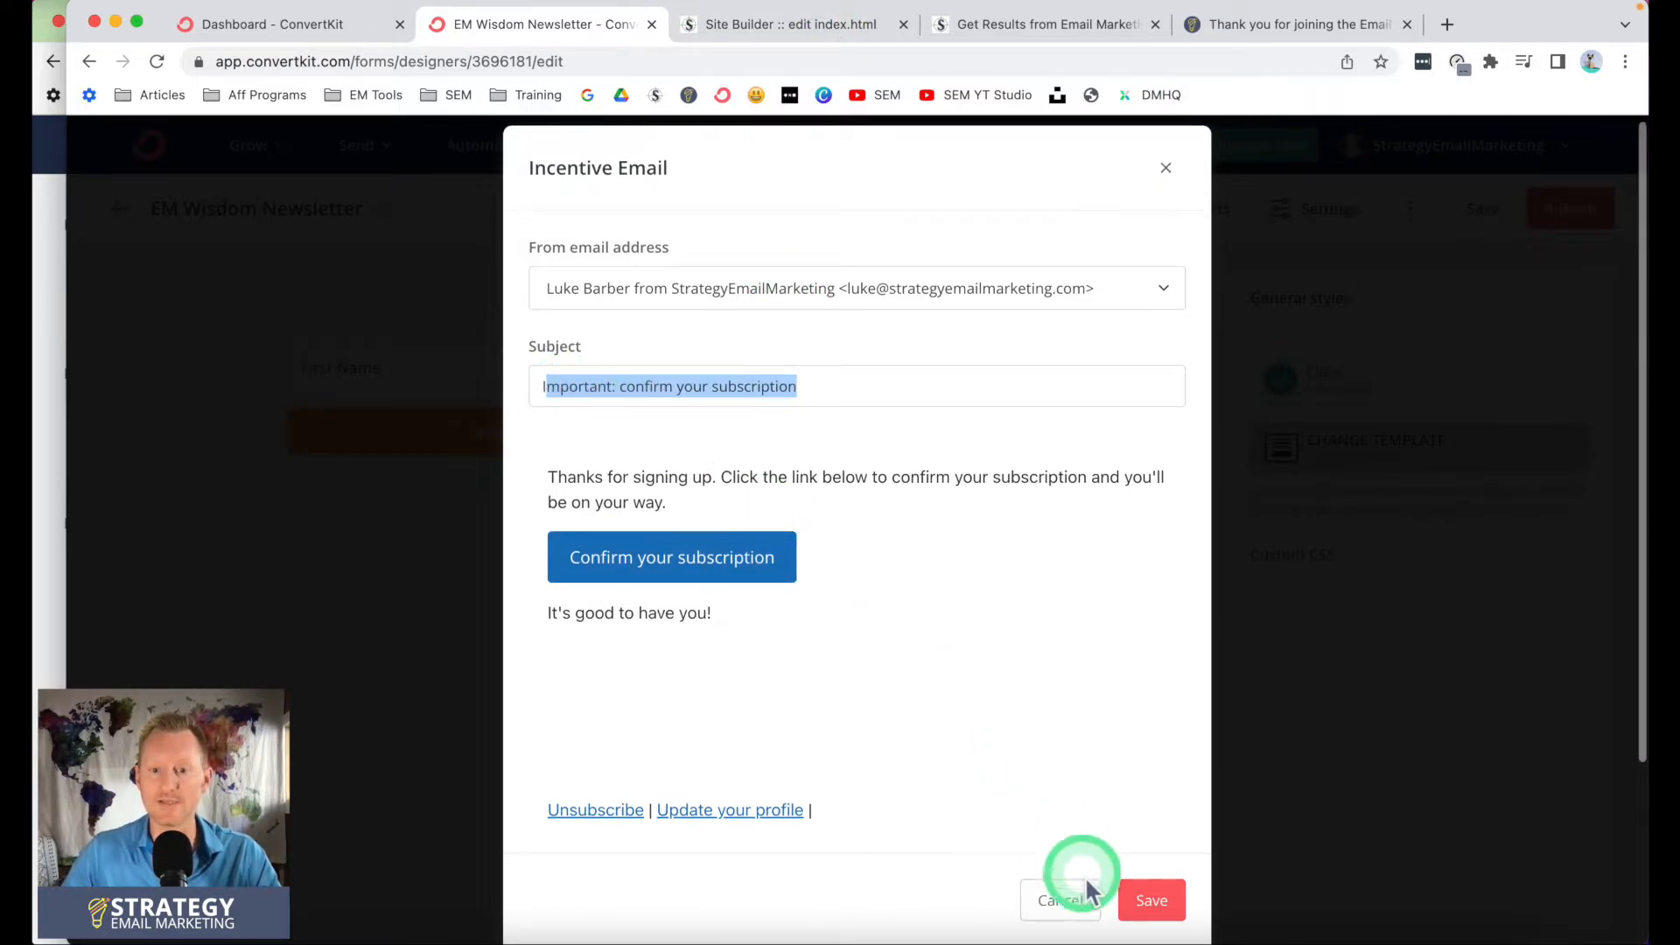
{"action": "left_click", "coordinate": [1063, 902]}
Change the email title quoted in the success message to "Confirm signing up for the Email Marketing Wisdom Newsletter"
{"action": "left_click", "coordinate": [600, 399]}
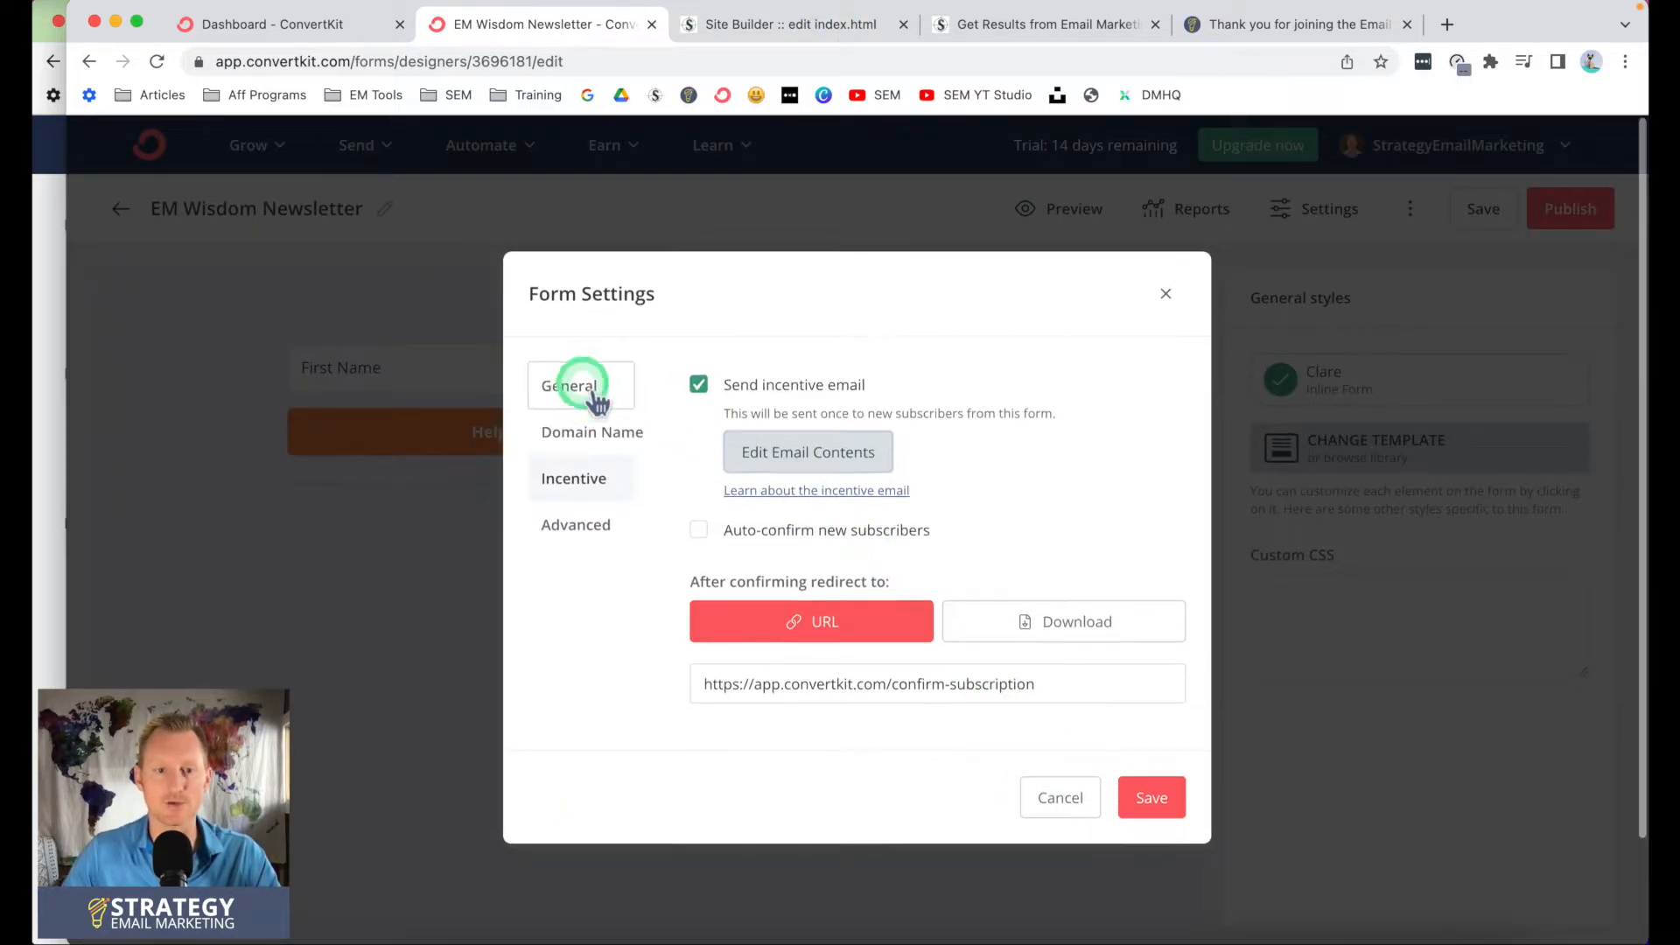
{"action": "left_click", "coordinate": [866, 483]}
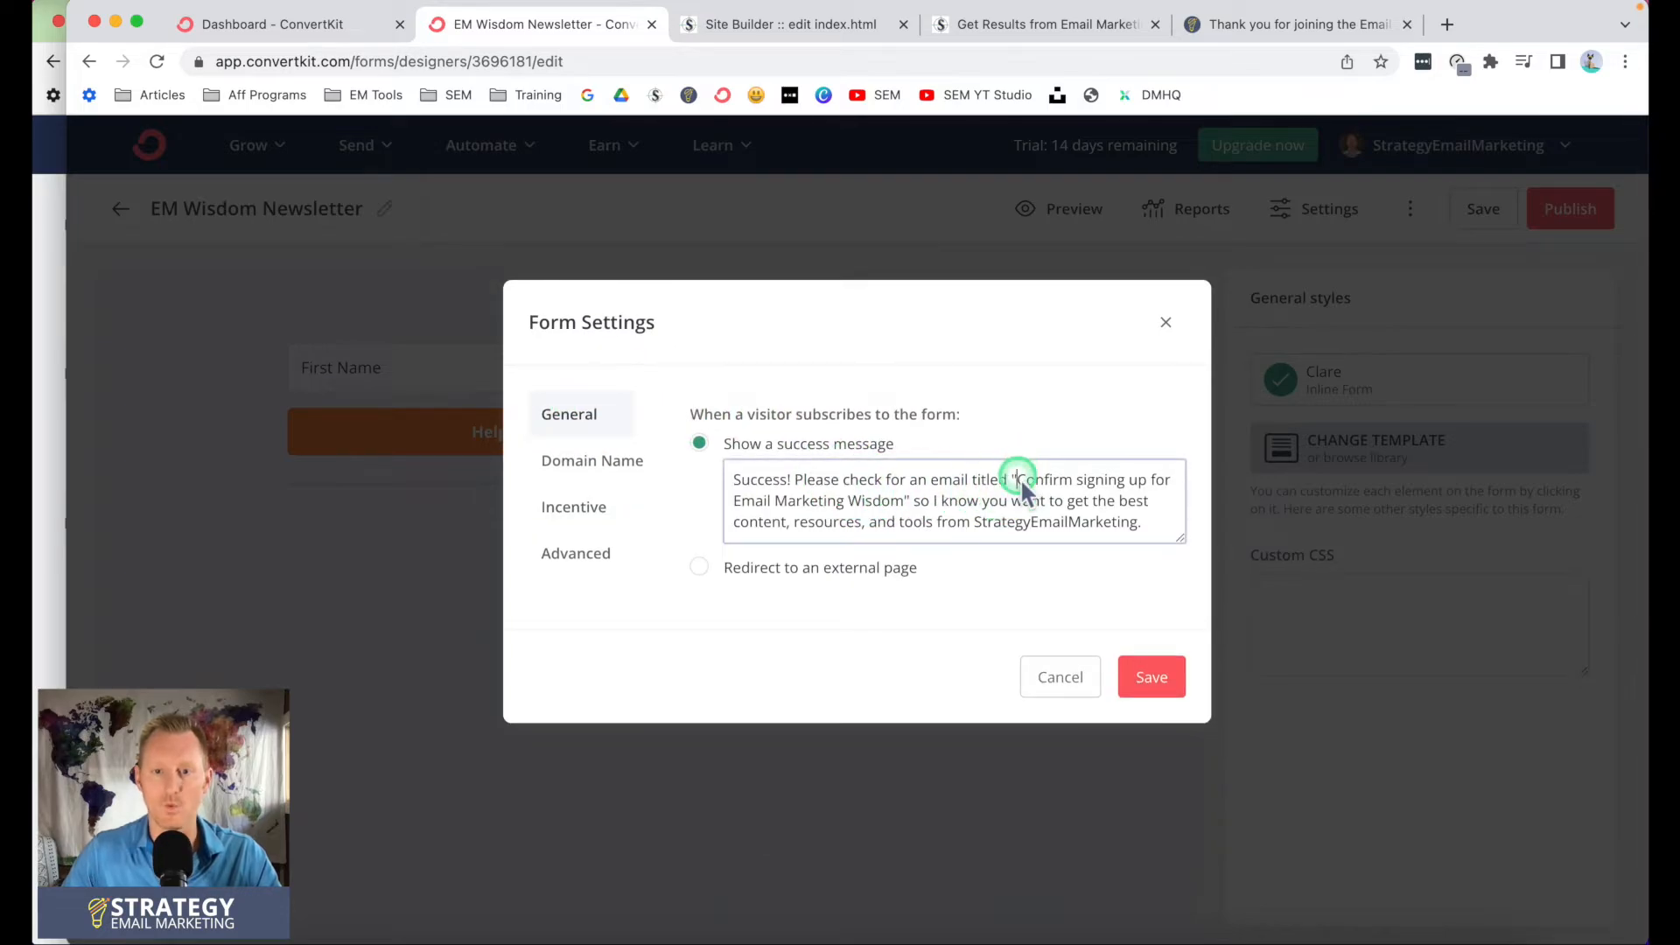
{"action": "left_click_drag", "start_coordinate": [1018, 480], "coordinate": [894, 514]}
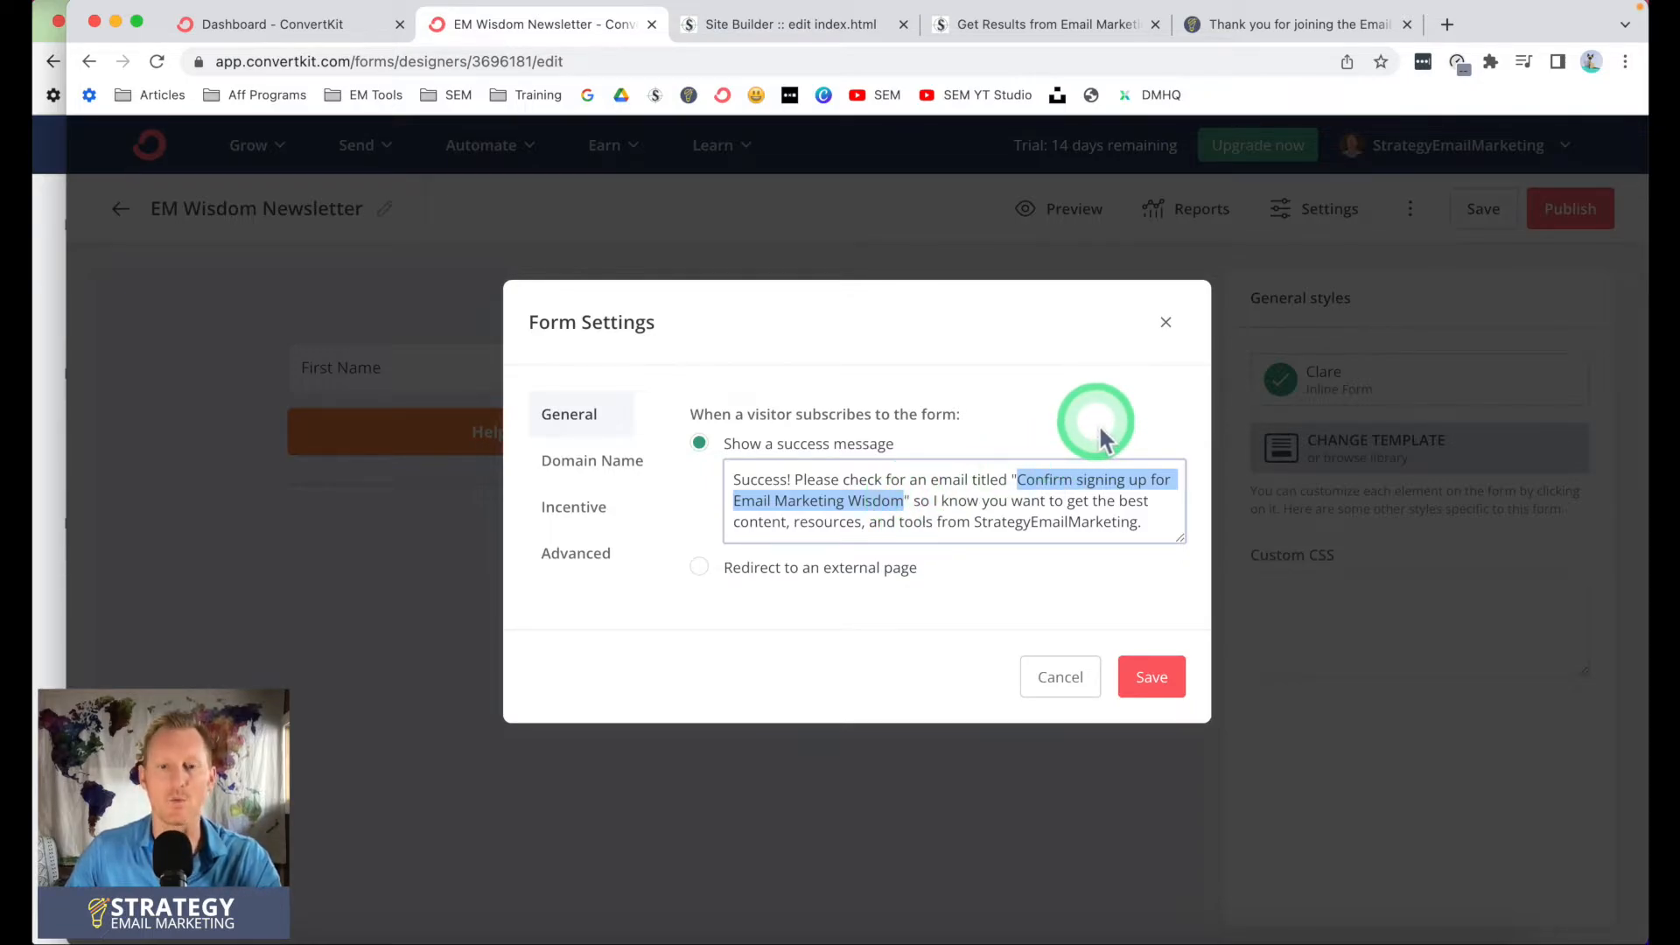
{"action": "left_click", "coordinate": [739, 513]}
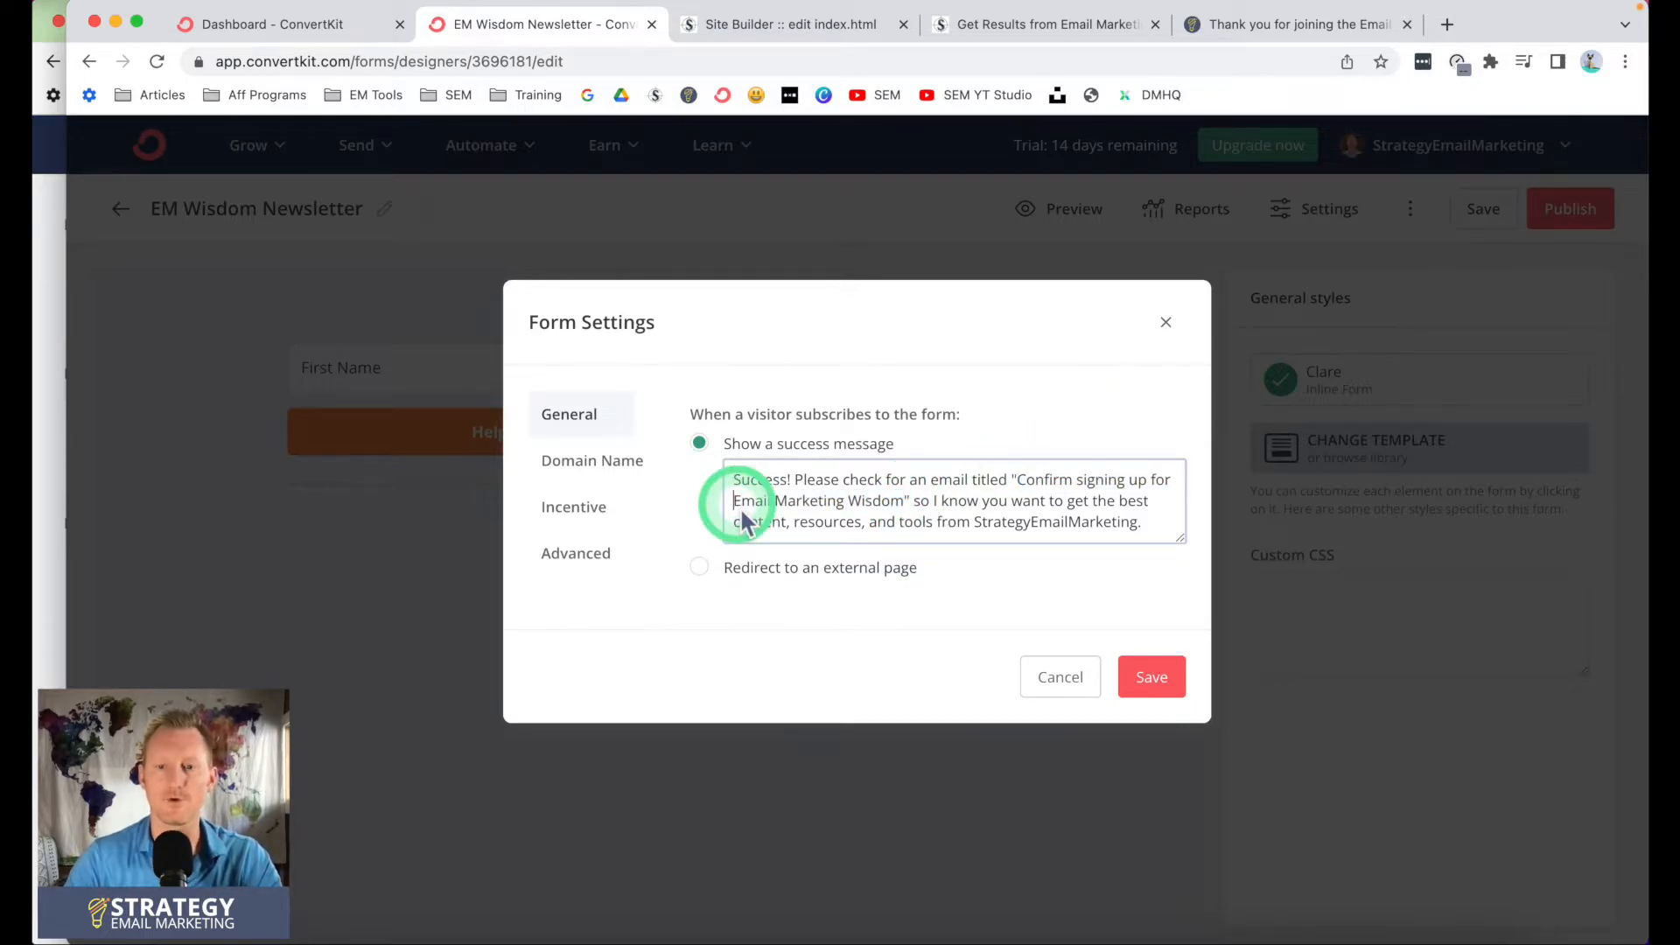
{"action": "type", "text": "the "}
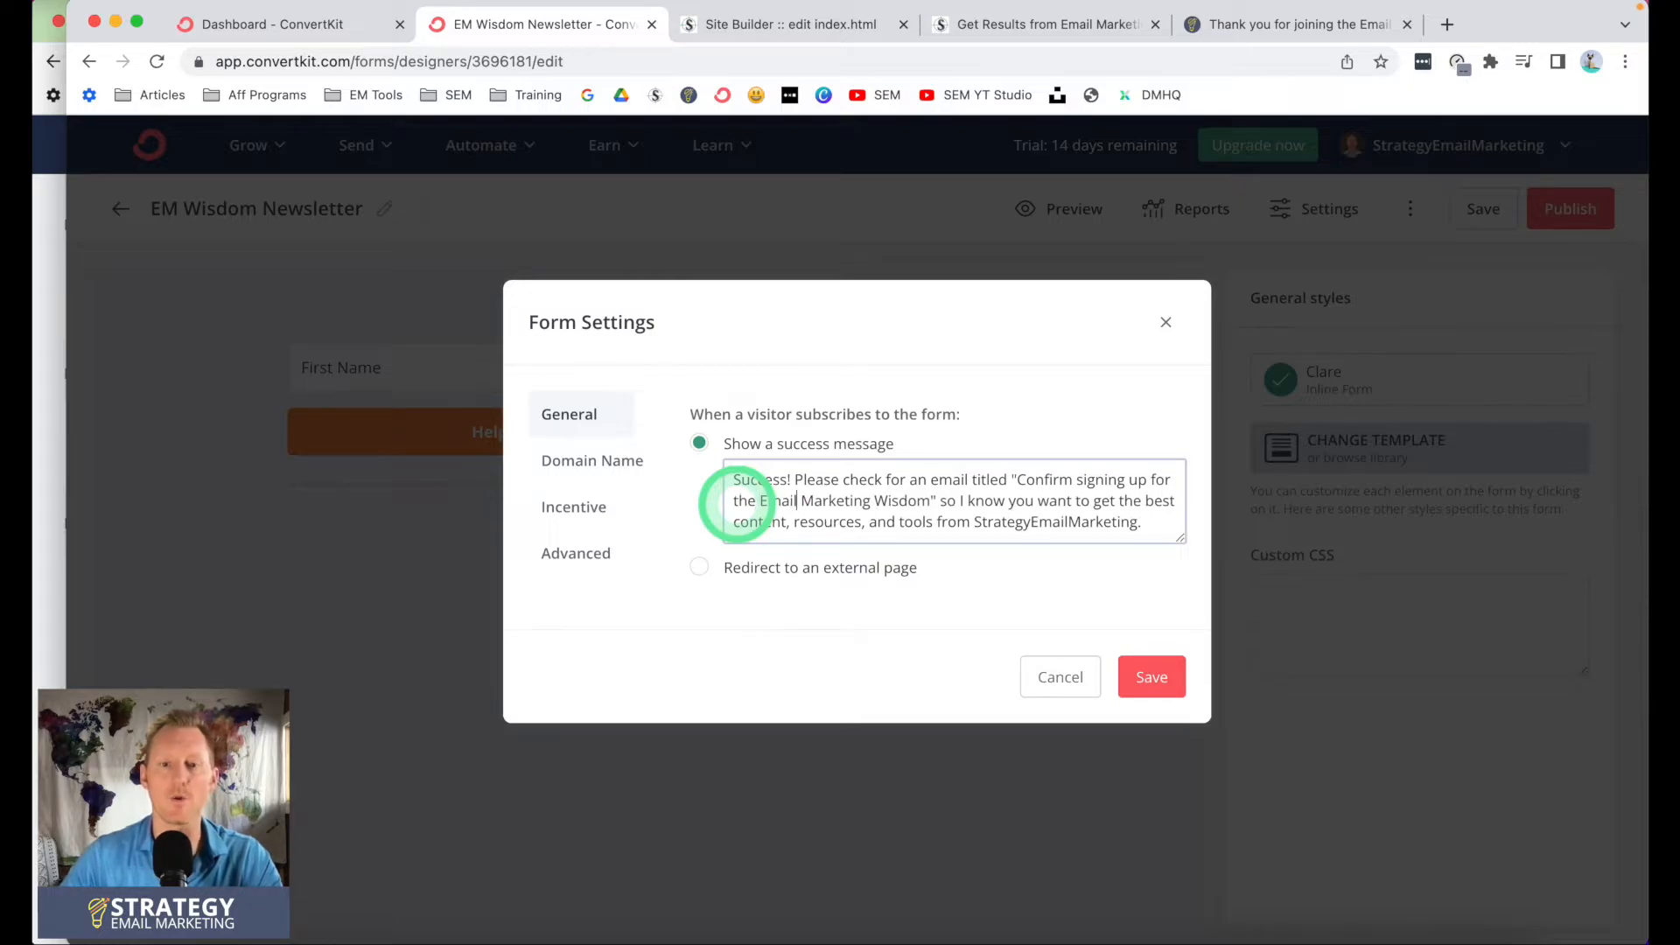
{"action": "type", "text": " Newsletter"}
Copy the quoted email title from the success message and make it the incentive email's subject, "Confirm signing up for the Email Marketing Wisdom Newsletter"
{"action": "key", "text": "shift+alt+Left"}
{"action": "key", "text": "shift+alt+Left"}
{"action": "key", "text": "shift+alt+Left"}
{"action": "key", "text": "shift+alt+Left"}
{"action": "key", "text": "shift+alt+Left"}
{"action": "key", "text": "shift+alt+Left"}
{"action": "key", "text": "shift+alt+Left"}
{"action": "key", "text": "shift+alt+Left"}
{"action": "key", "text": "shift+alt+Left"}
{"action": "key", "text": "super+c"}
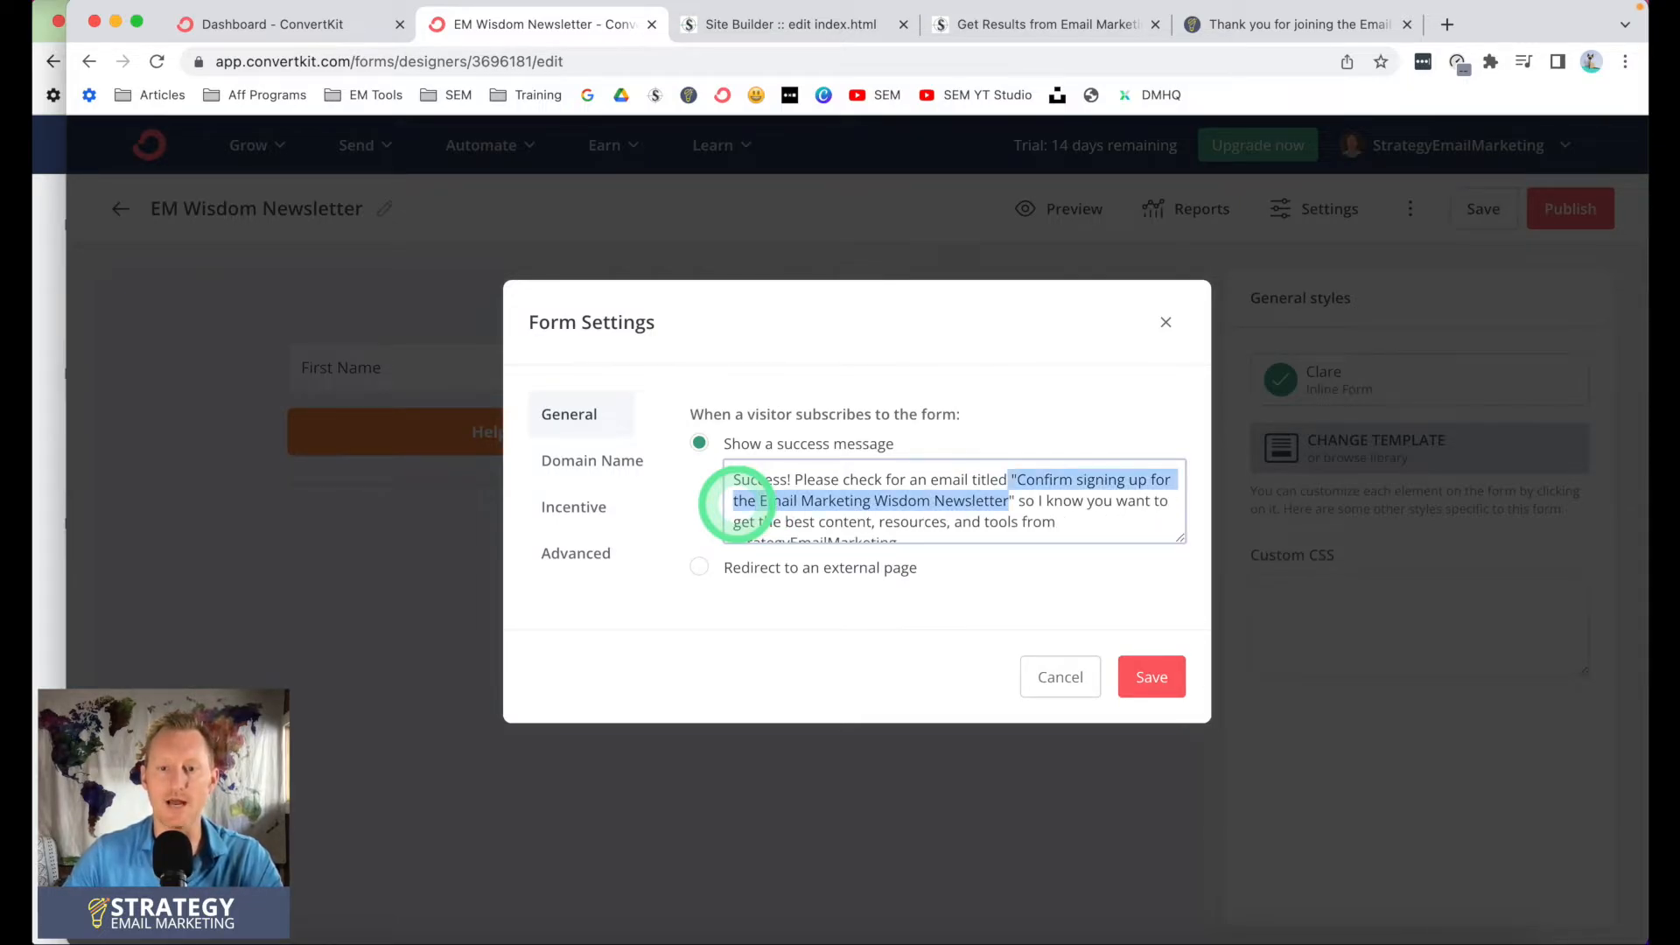
{"action": "left_click", "coordinate": [578, 516]}
{"action": "left_click", "coordinate": [792, 464]}
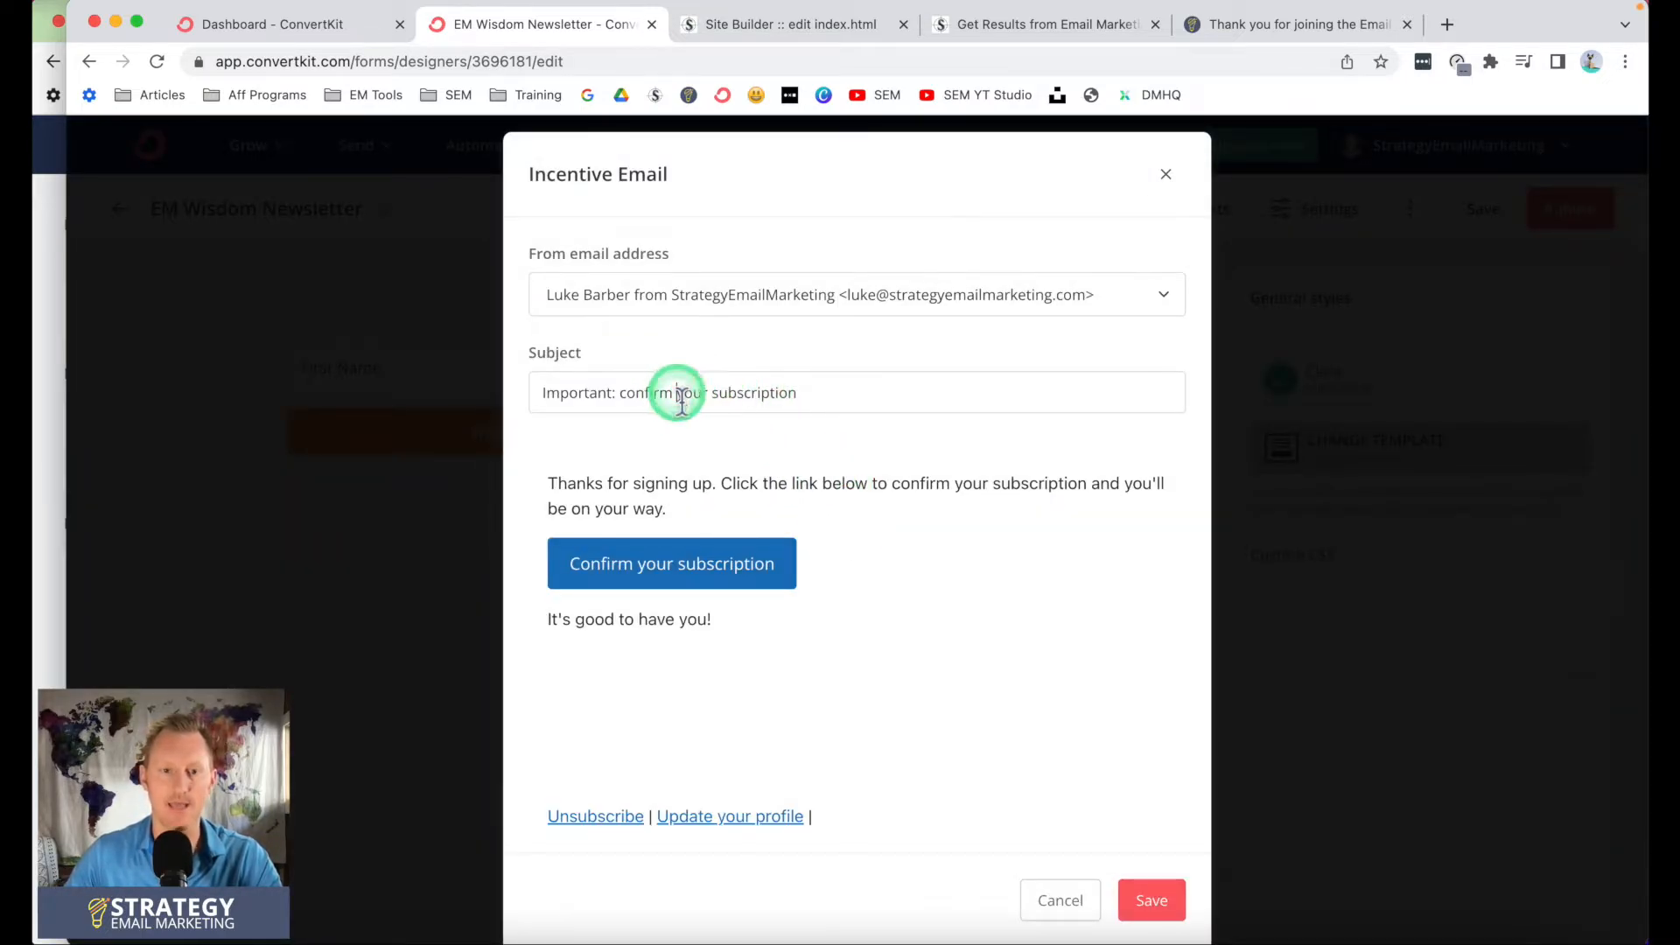
{"action": "triple_click", "coordinate": [679, 396]}
{"action": "key", "text": "super+v"}
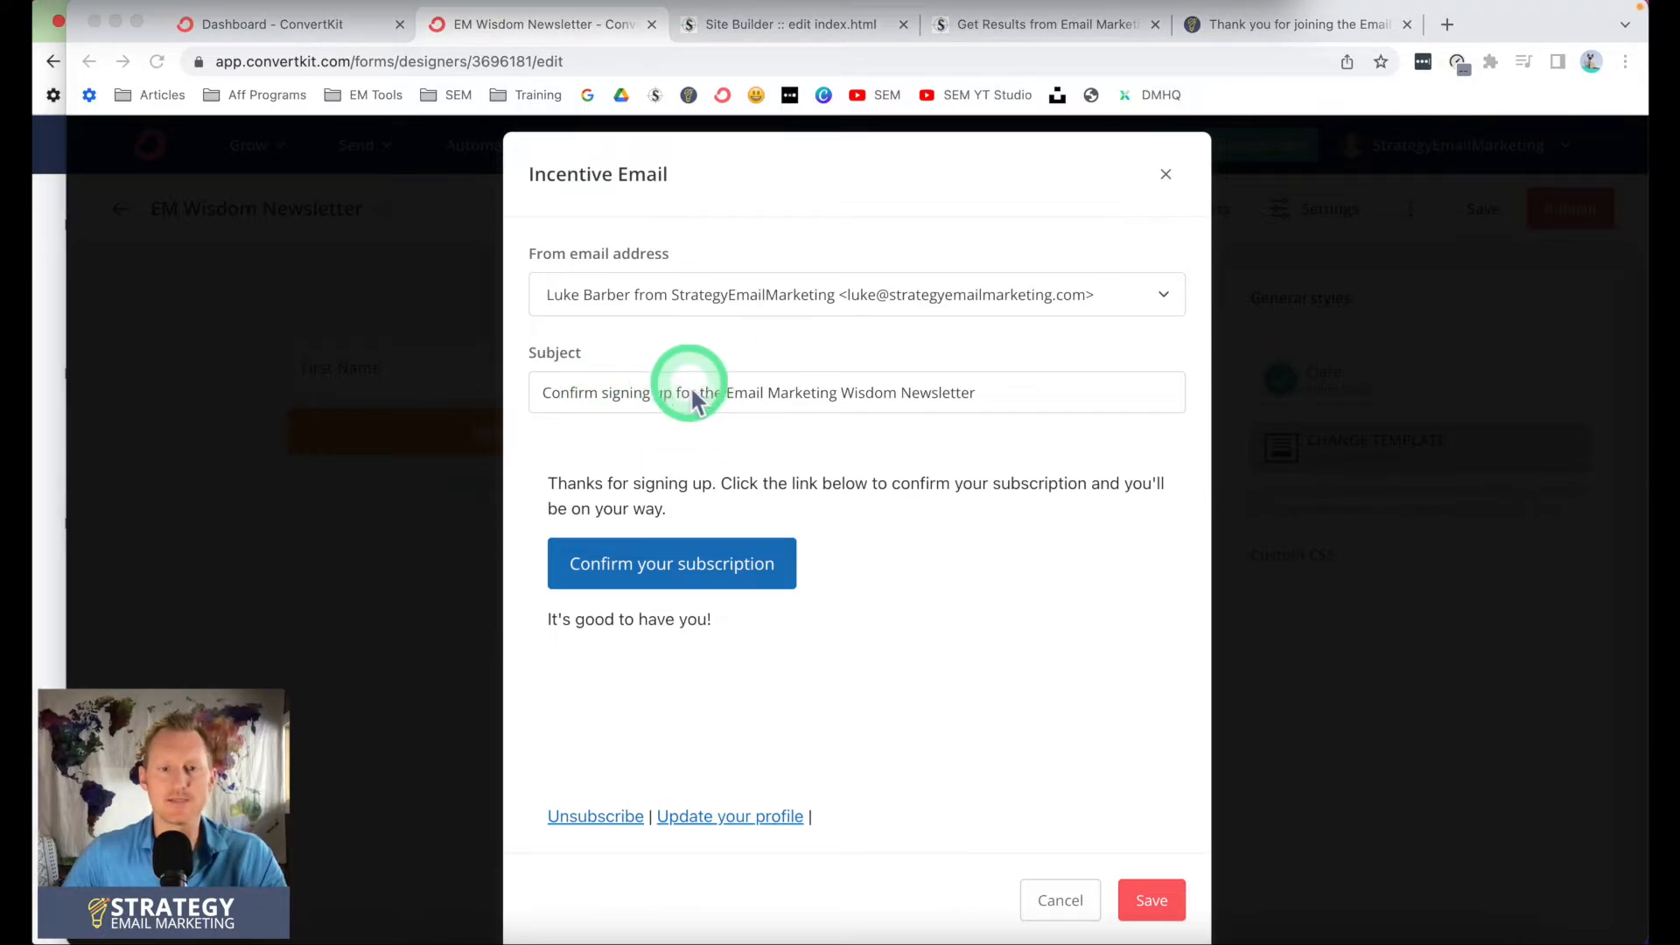
Replace the incentive email's opening paragraph with thanks for joining the Email Marketing Wisdom Newsletter and a request to confirm receiving more helpful content, resources, and tools
{"action": "left_click", "coordinate": [571, 473]}
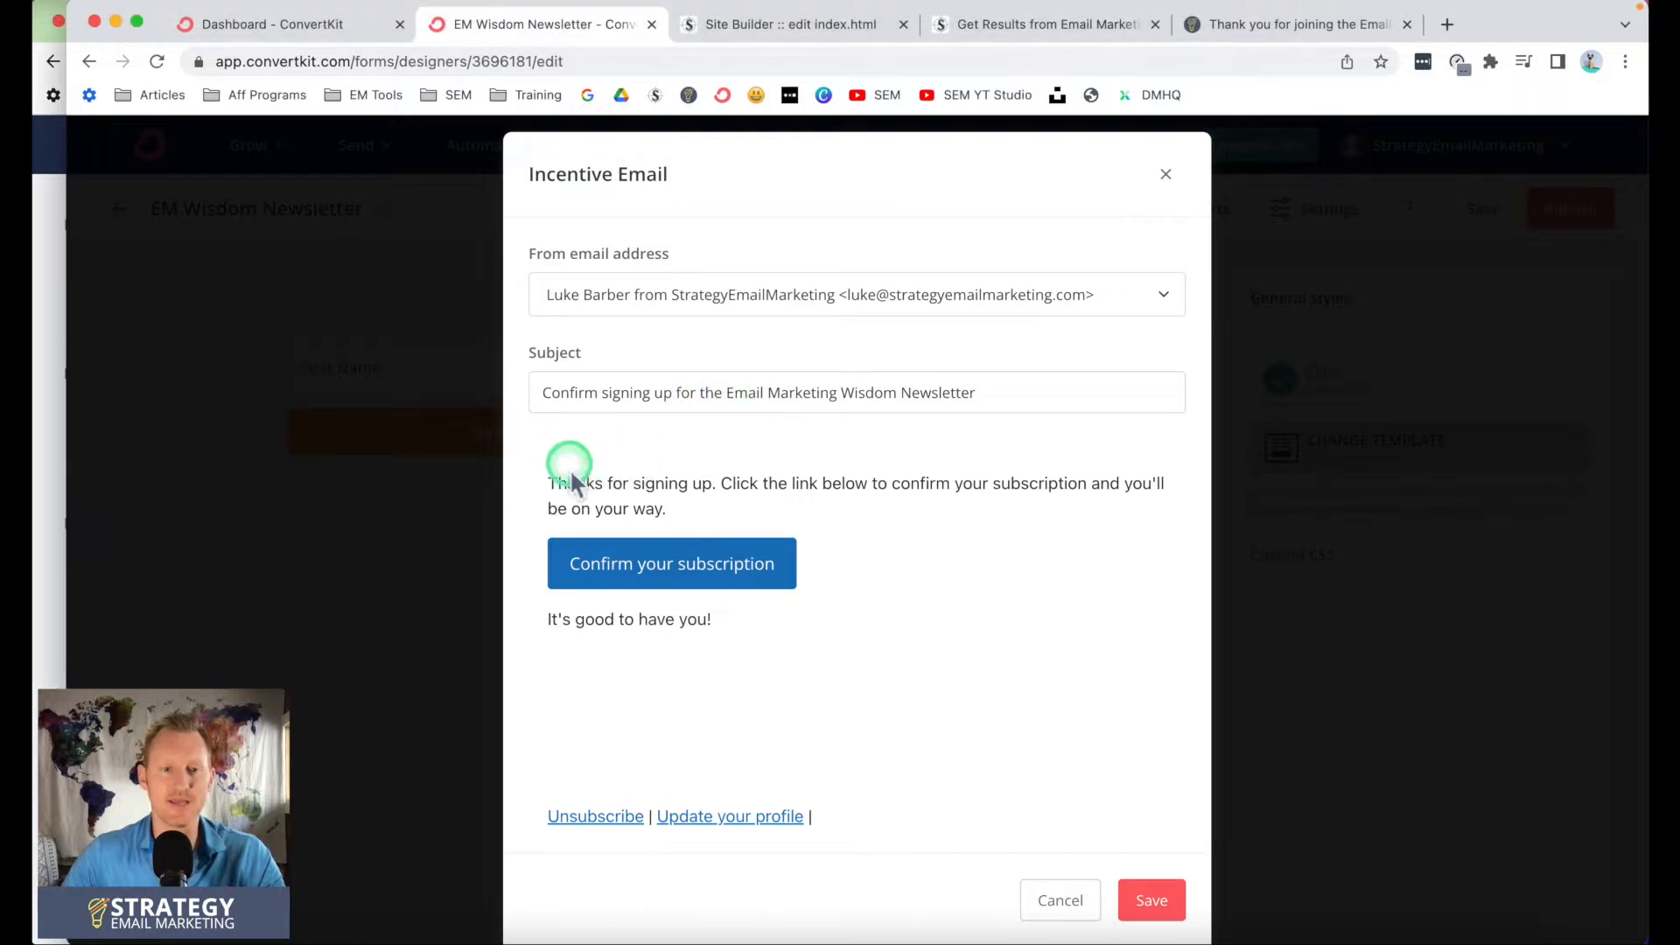
{"action": "left_click", "coordinate": [555, 490]}
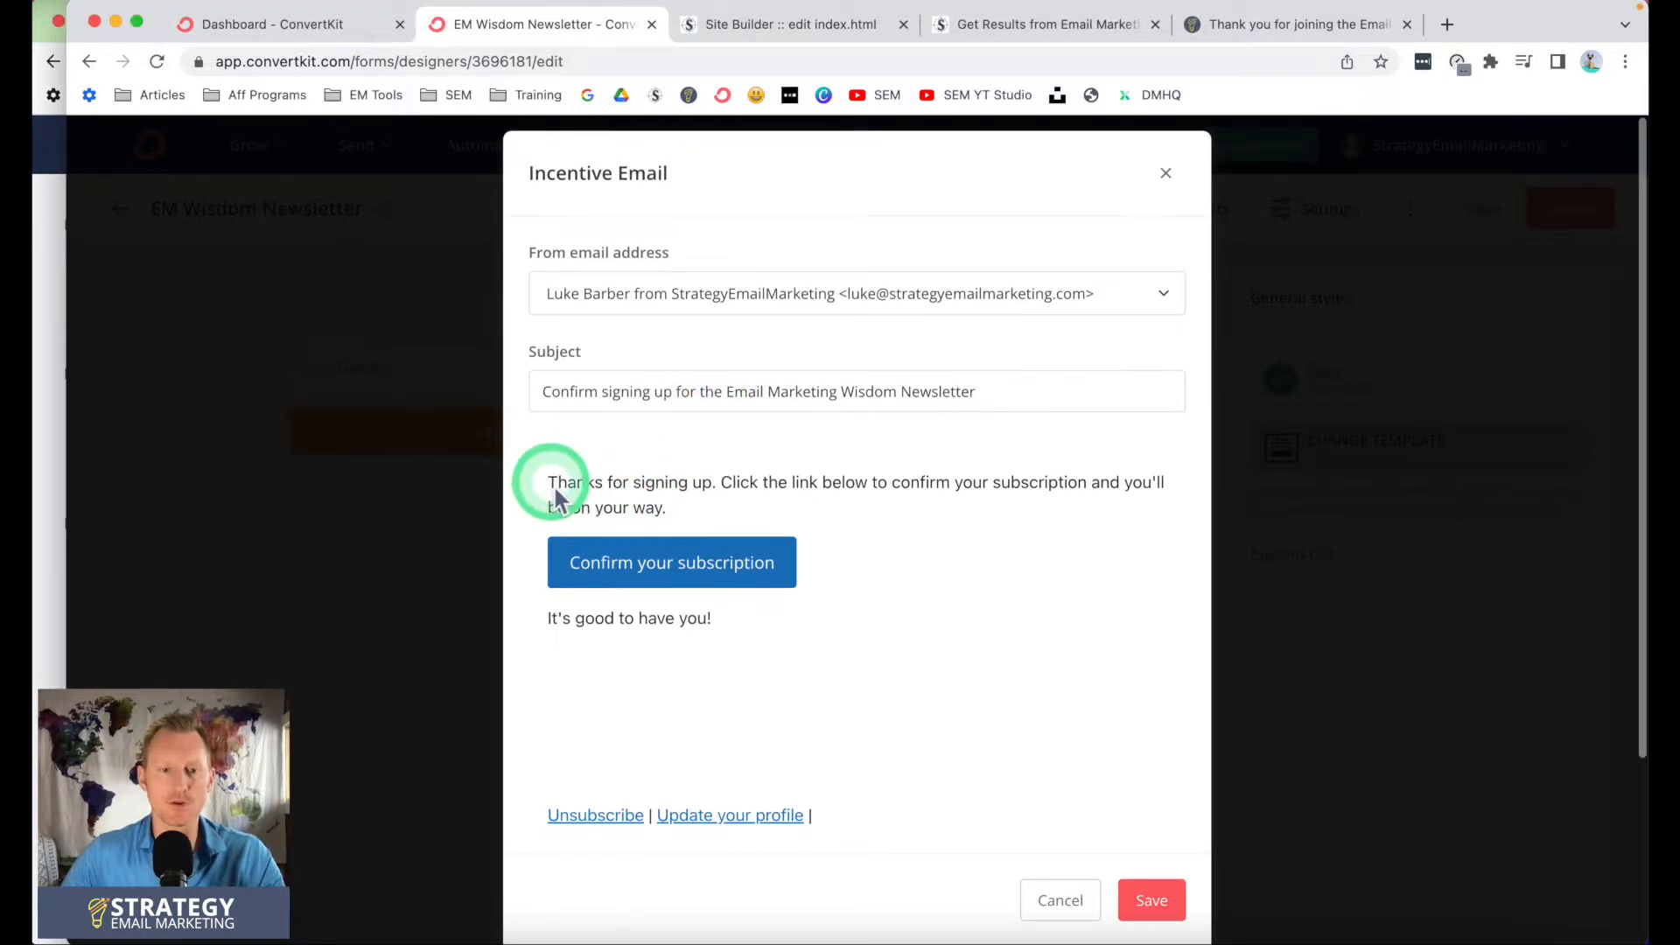
{"action": "left_click_drag", "start_coordinate": [556, 492], "coordinate": [683, 522]}
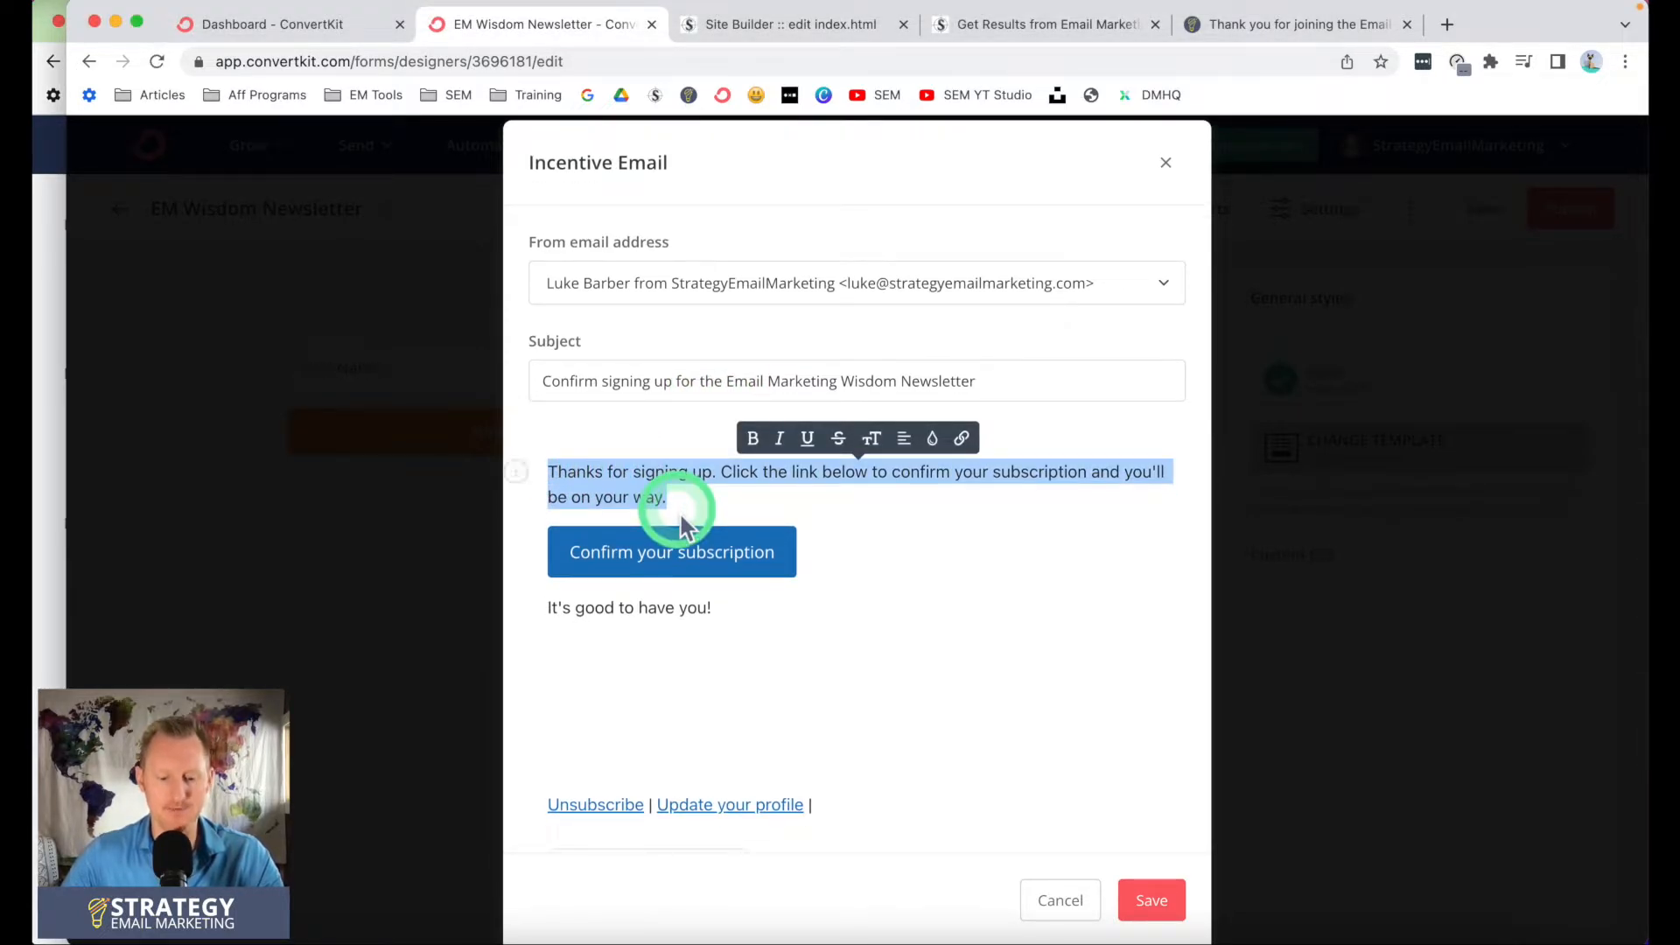
{"action": "type", "text": "Thank you for joining the Email Marketing Wisdom Newsletter. Click the link below to confirm that you want to receive more helpful content, resources, and tools from StrategyEmailMarketing and you'll be on your way."}
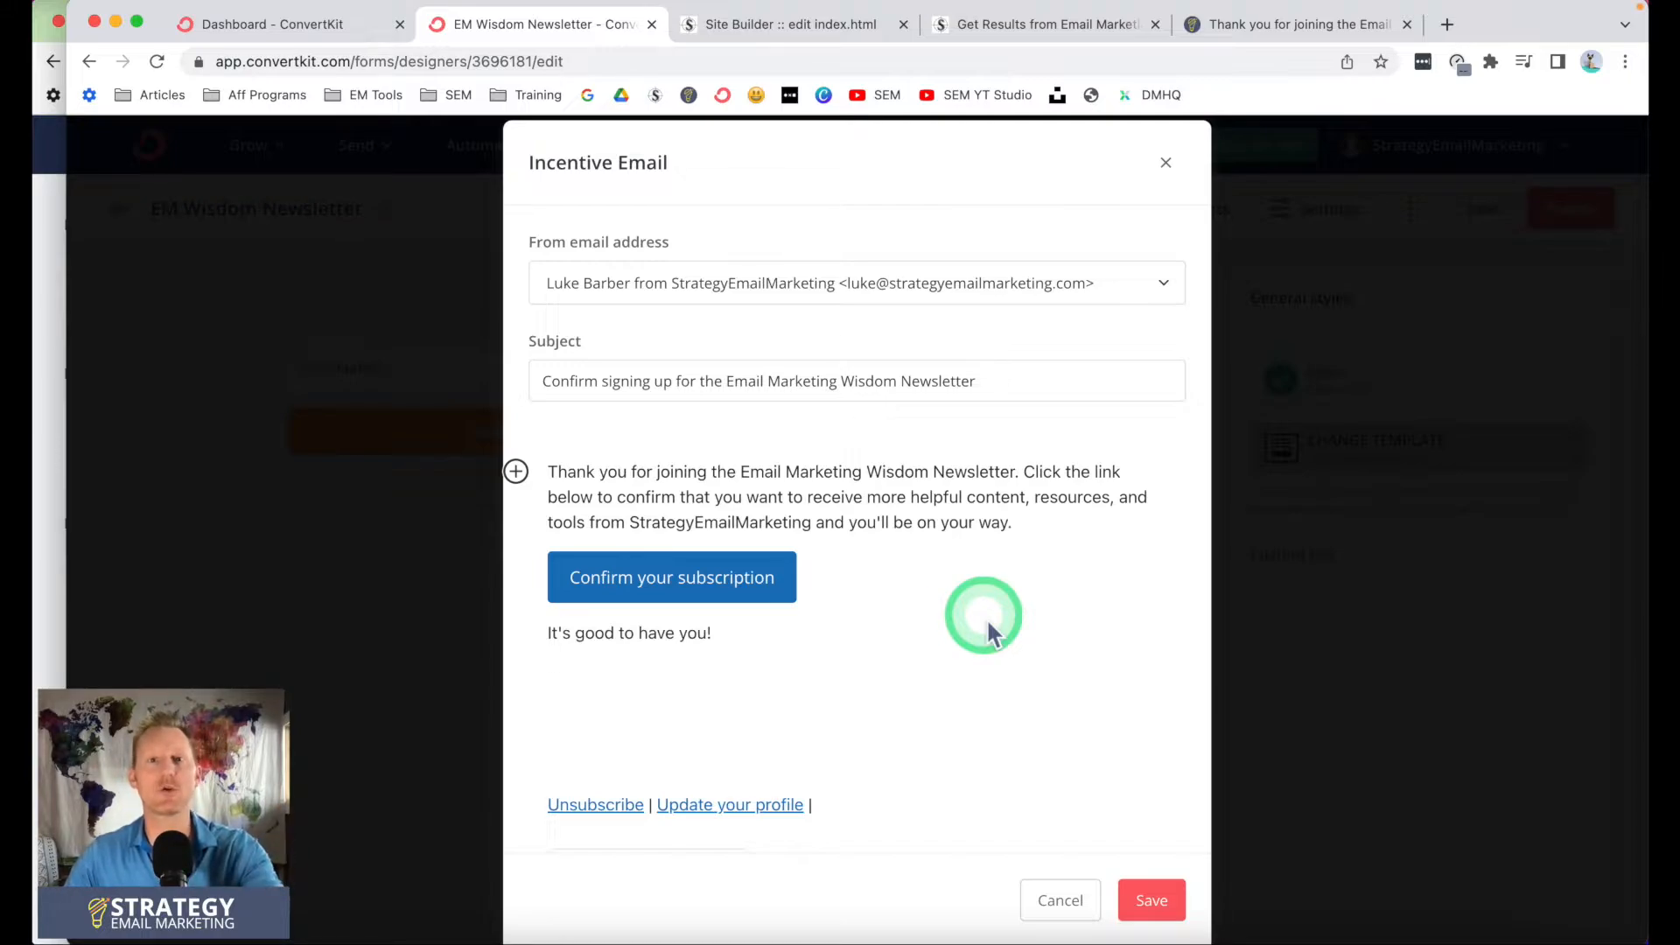
Relabel the email's confirmation button "Yes, Please send me more helpful information about Email Marketing" and add the closing "Sincerely," with the sender's full name
{"action": "left_click", "coordinate": [577, 574]}
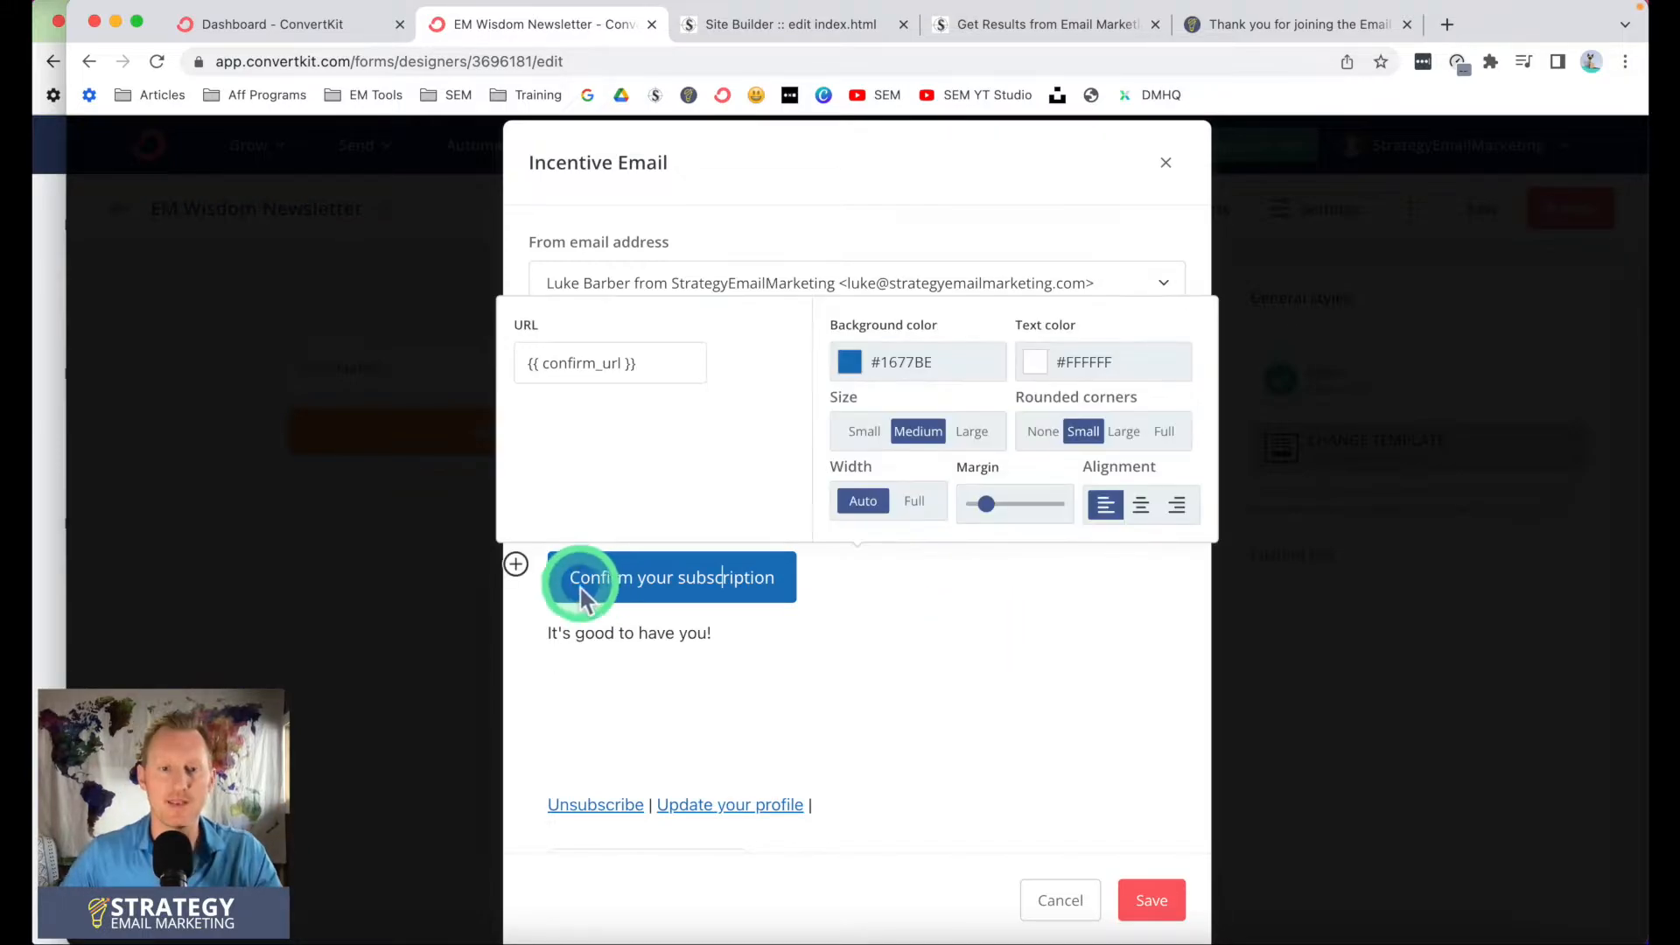
{"action": "left_click_drag", "start_coordinate": [570, 578], "coordinate": [775, 576]}
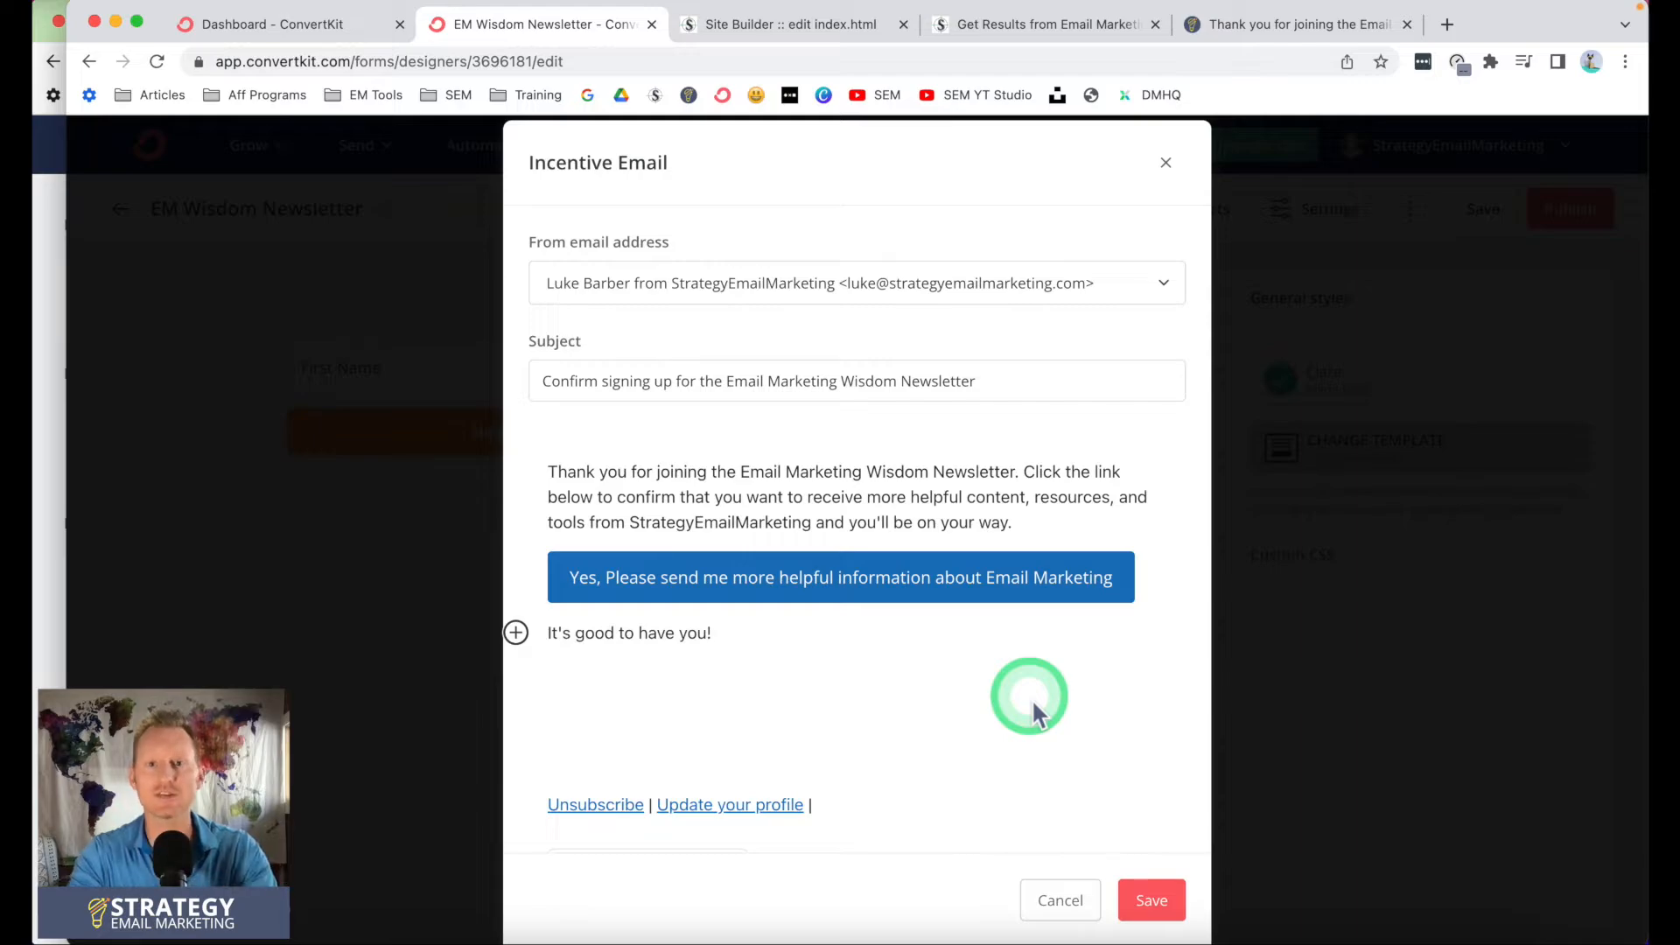
{"action": "key", "text": "Return"}
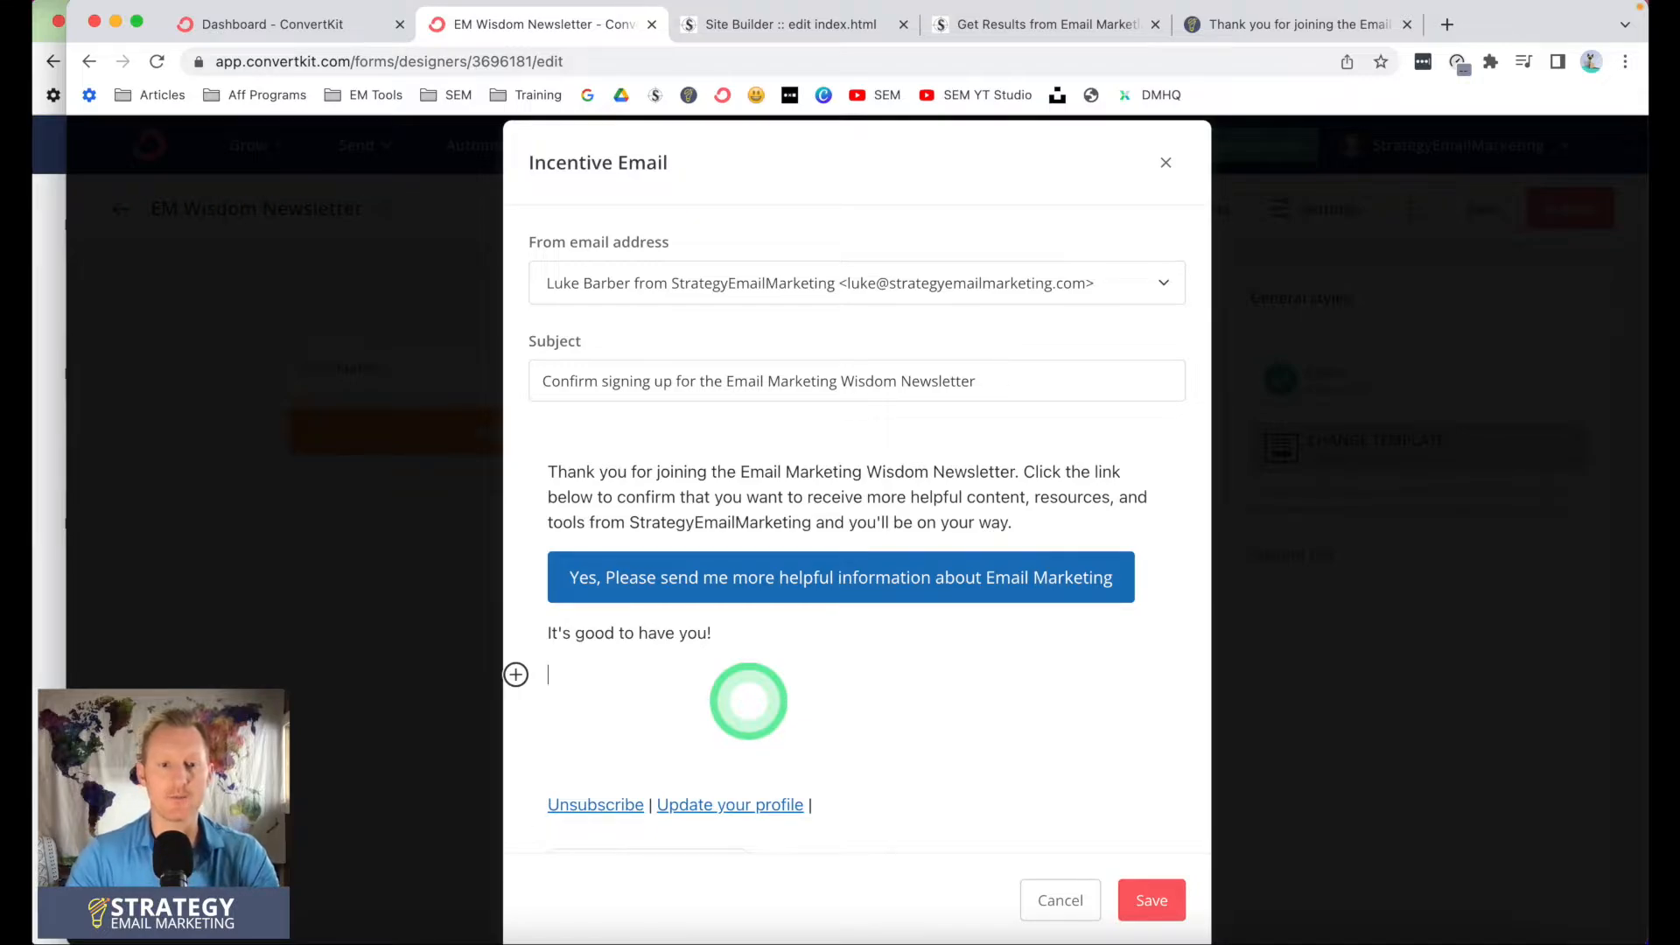
{"action": "type", "text": "Sincerely,"}
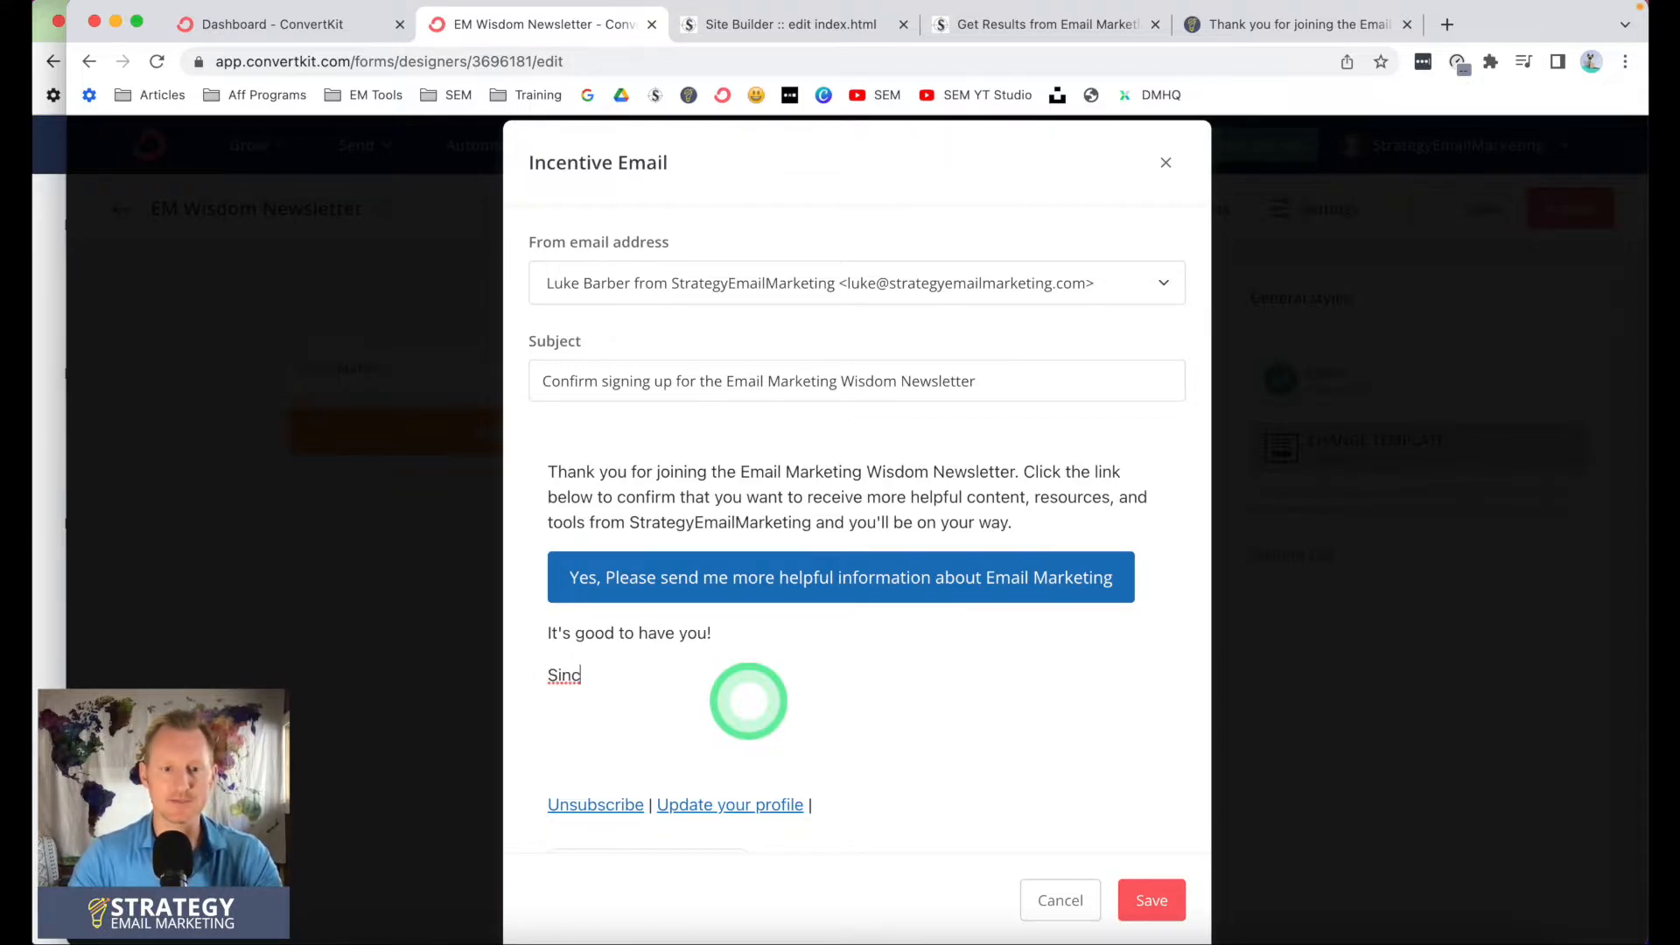
{"action": "key", "text": "Return"}
{"action": "type", "text": "Luke Barber"}
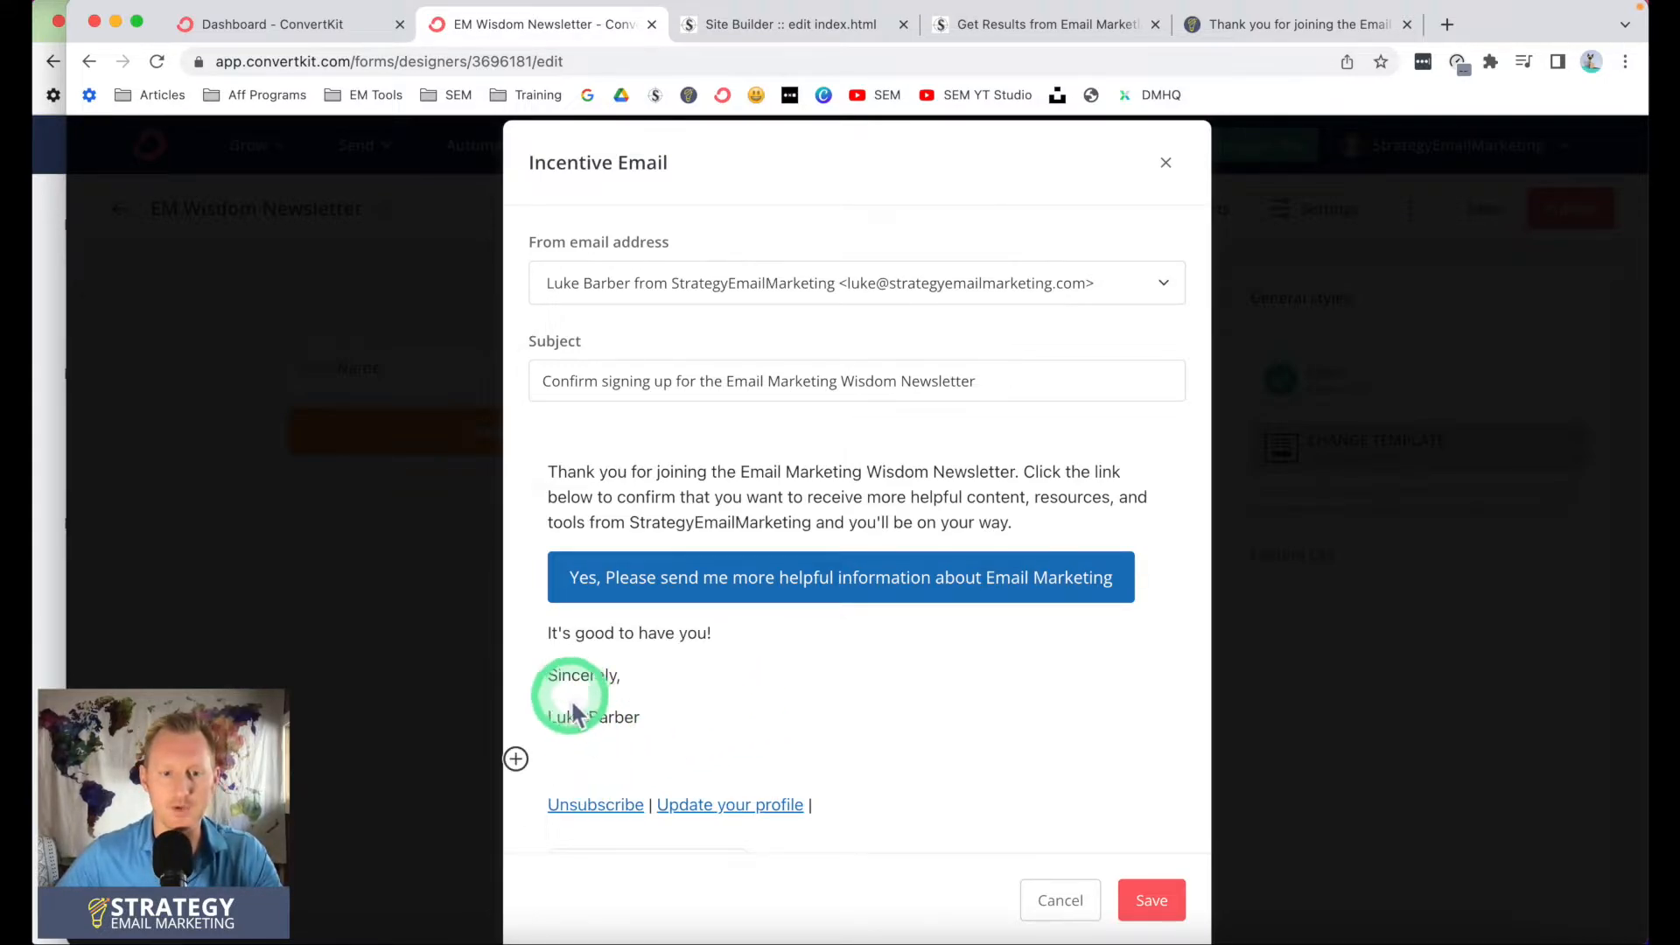
Add "StrategyEmailMarketing.com" to the sign-off, on the line directly beneath the sender's name without a paragraph gap
{"action": "left_click", "coordinate": [575, 760]}
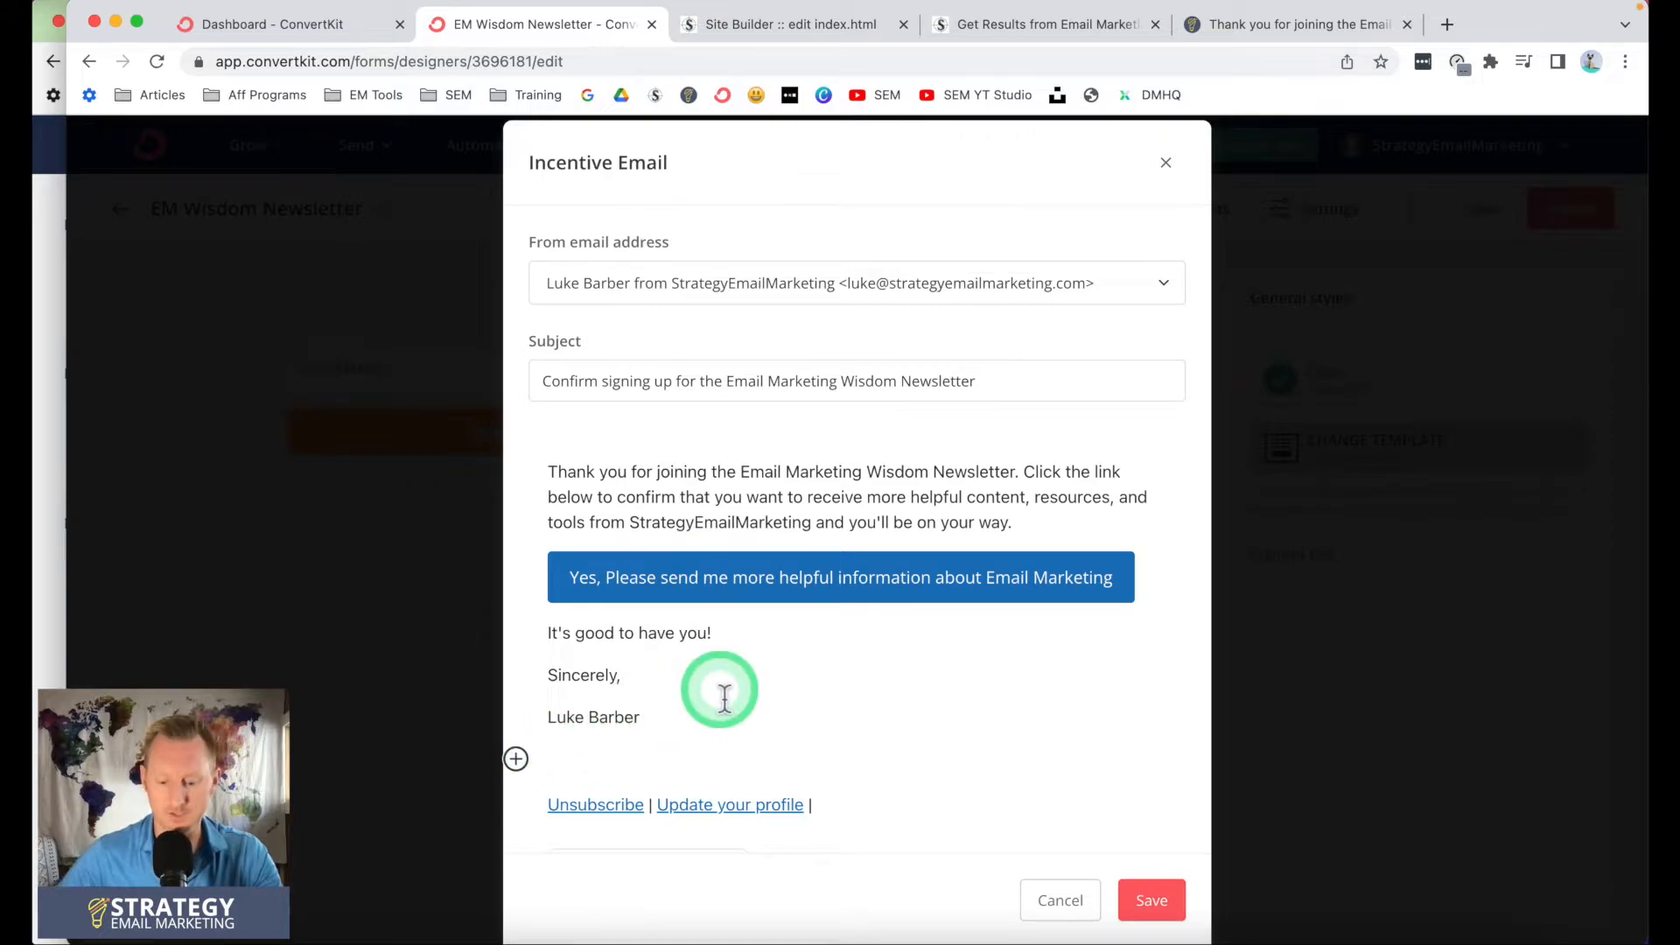
{"action": "type", "text": "StrategyEmail"}
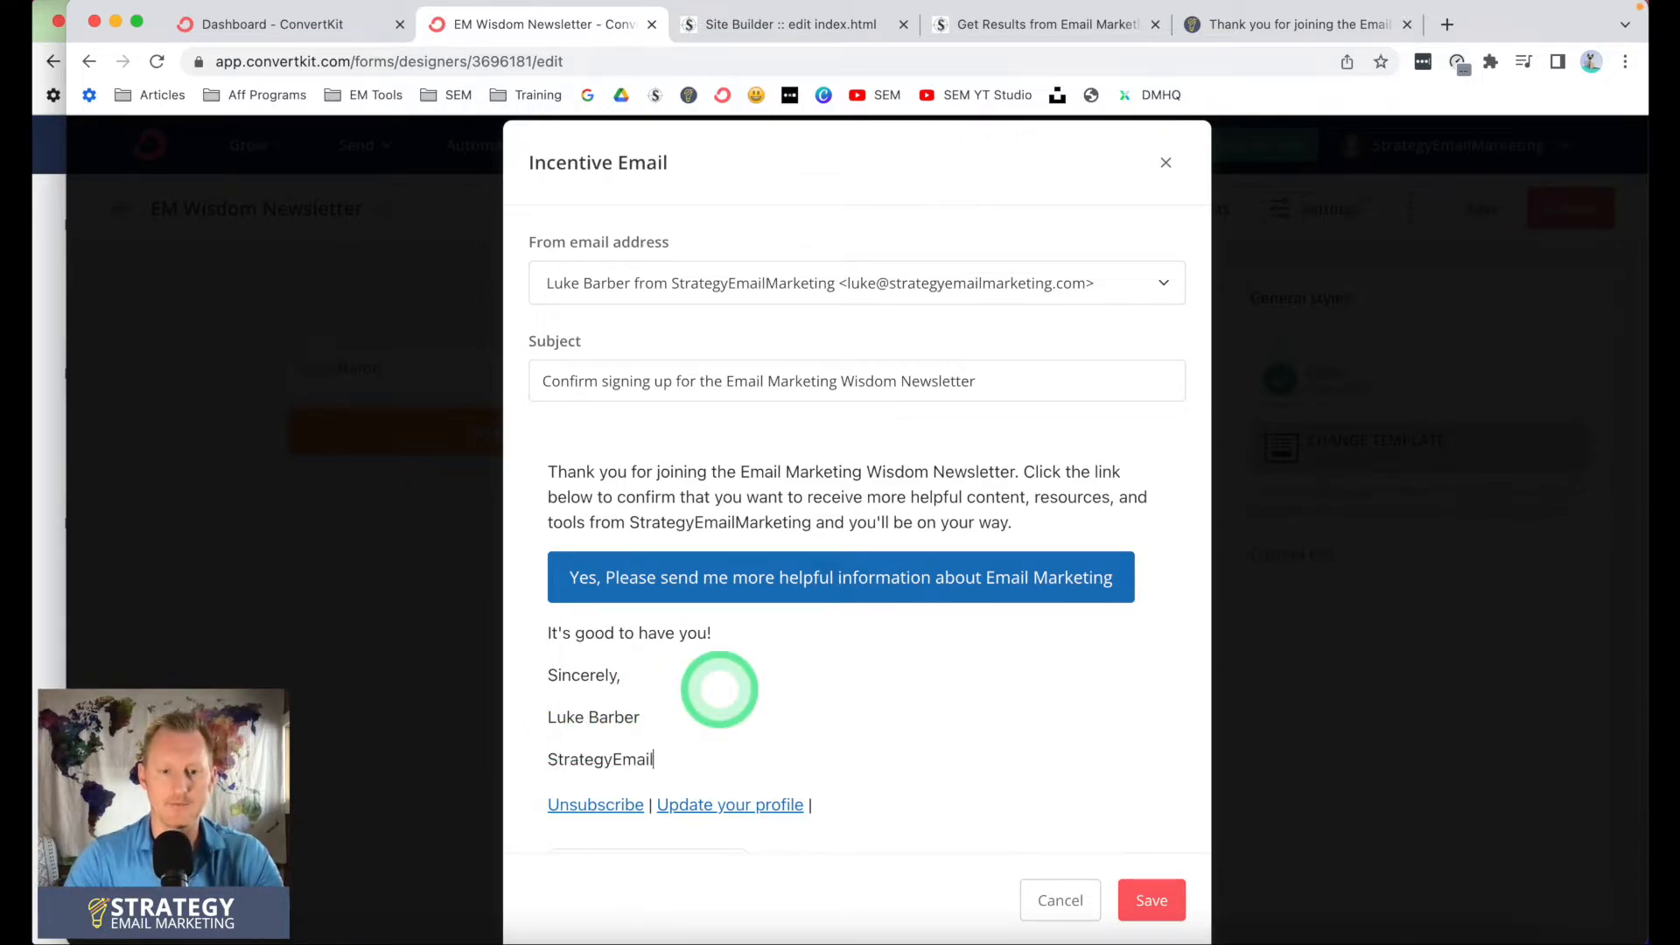
{"action": "type", "text": "Marketing.com"}
{"action": "key", "text": "Up"}
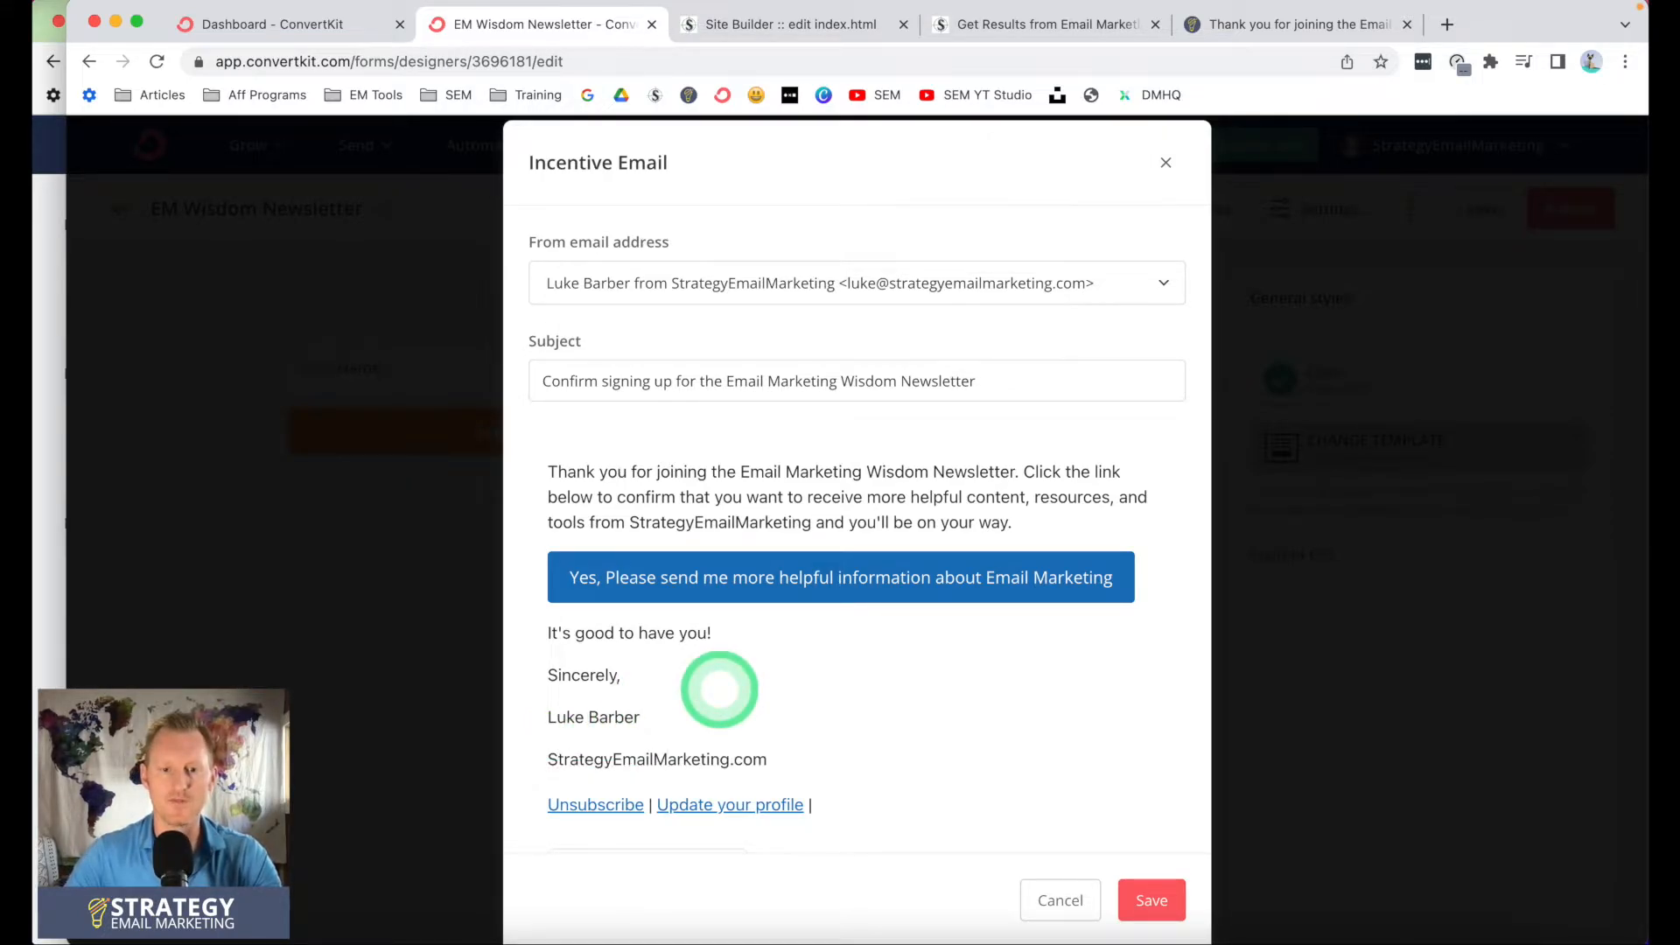
{"action": "key", "text": "Delete"}
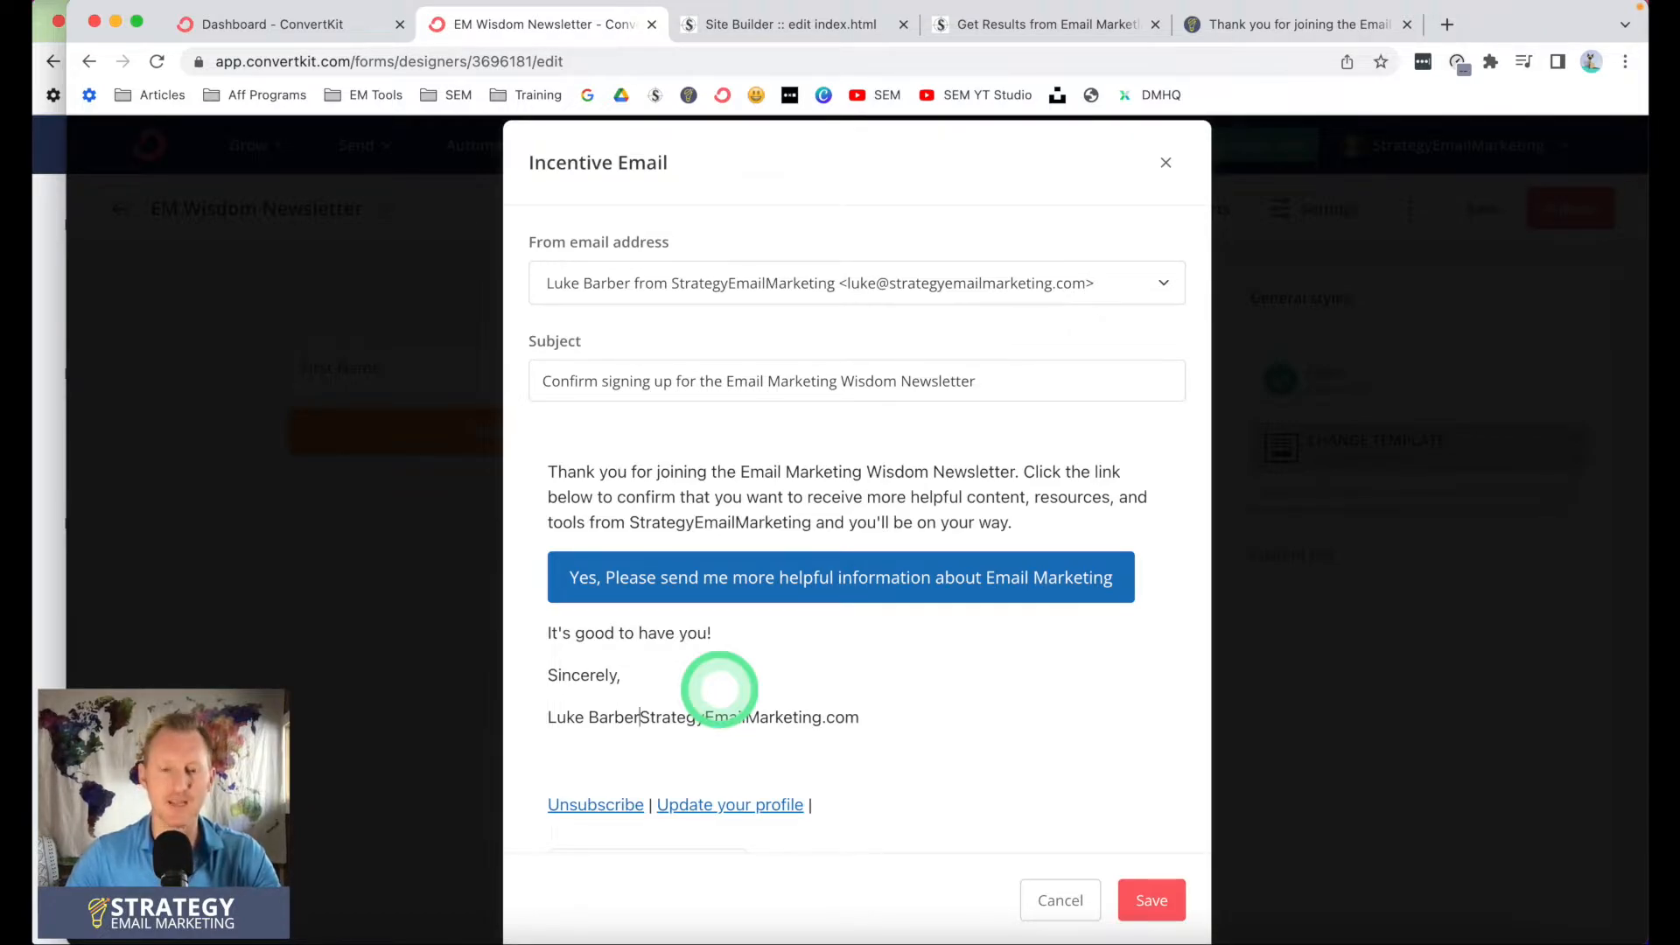
{"action": "key", "text": "shift+Return"}
Add the closing line "P.S. You can unsubscribe at anytime by clicking the button below." and save the incentive email and form settings
{"action": "key", "text": "Return"}
{"action": "key", "text": "Return"}
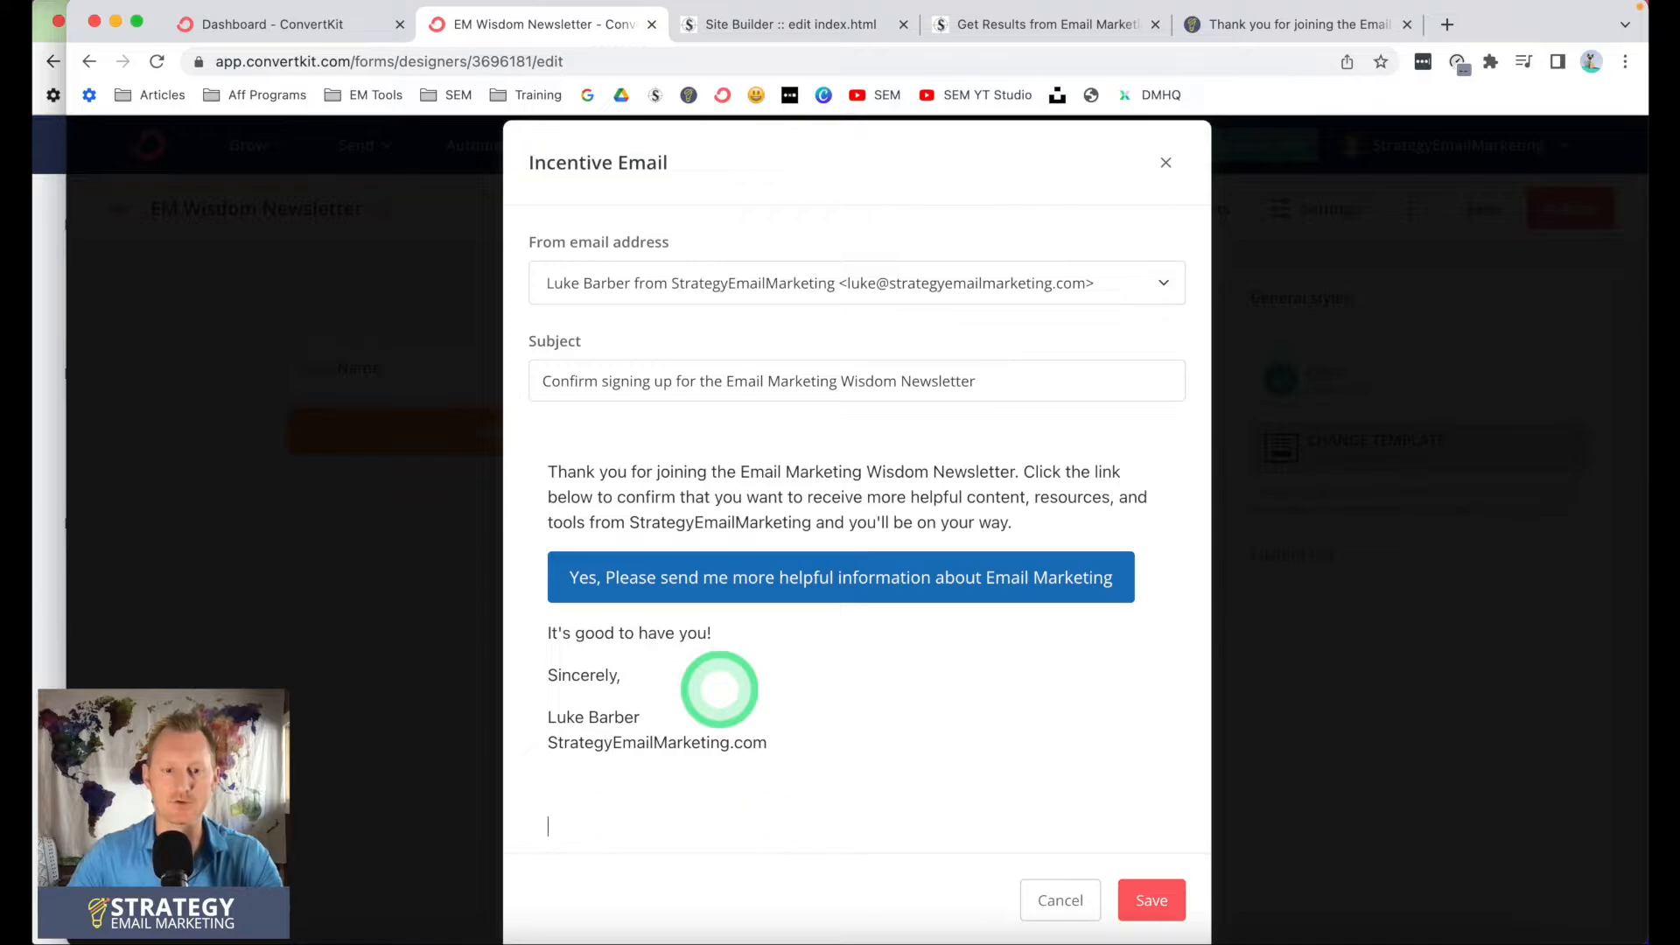
{"action": "scroll", "coordinate": [774, 673], "scroll_direction": "down", "scroll_amount": 3}
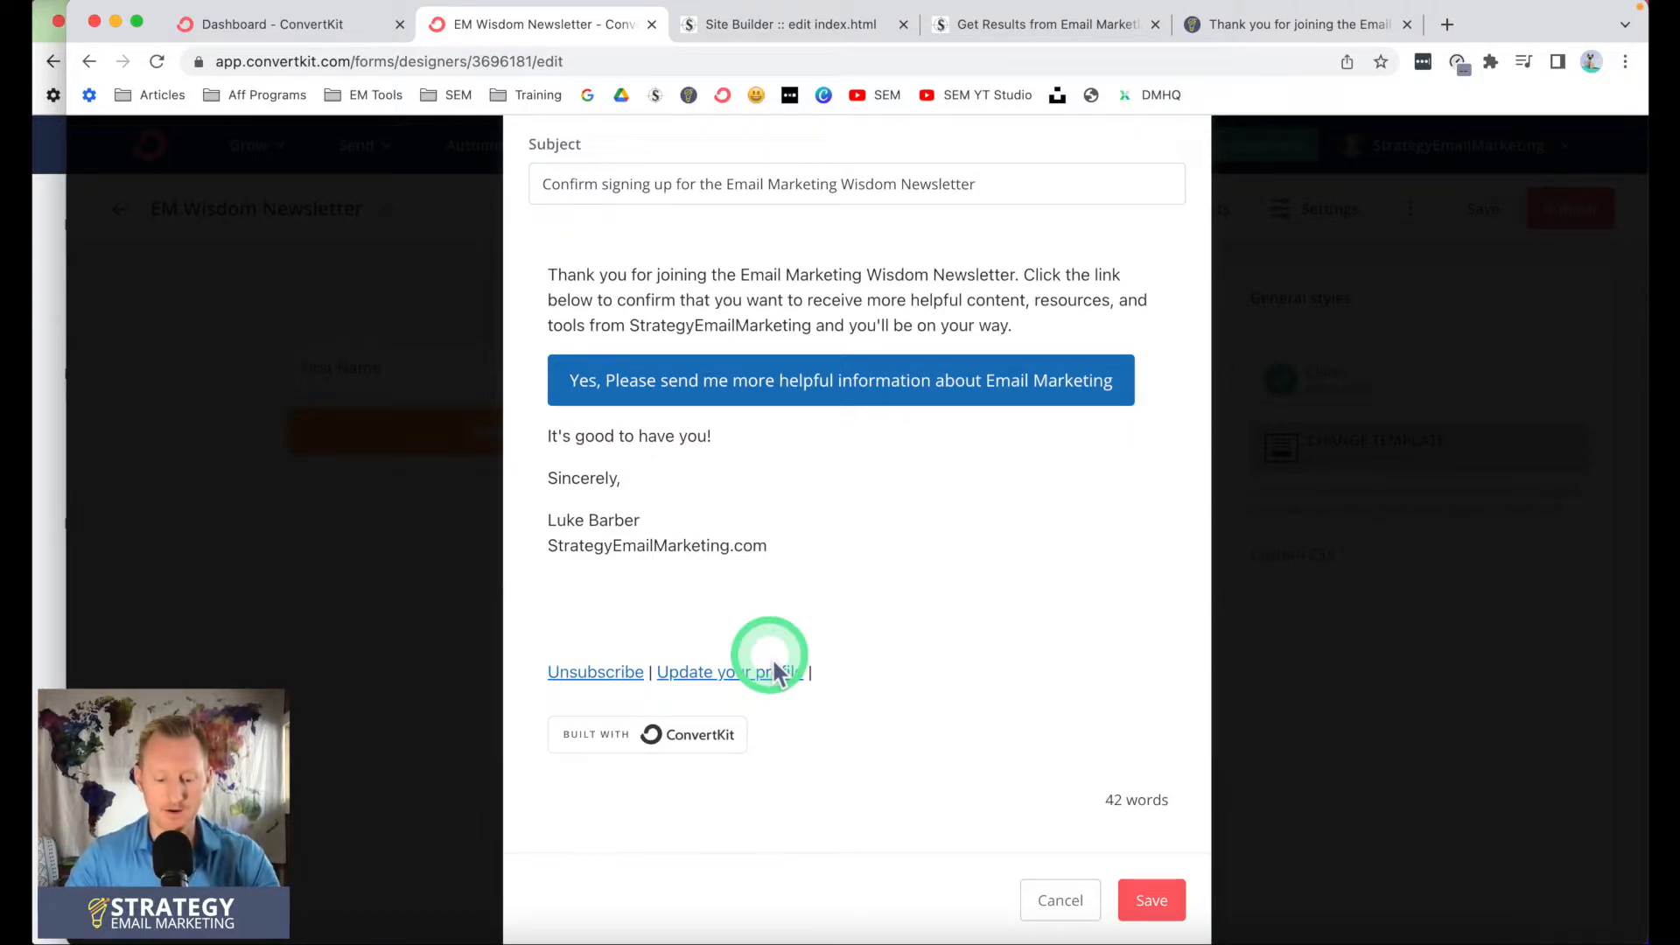
{"action": "type", "text": "P.S. You can unsubscribe at anytime by clicking the button below."}
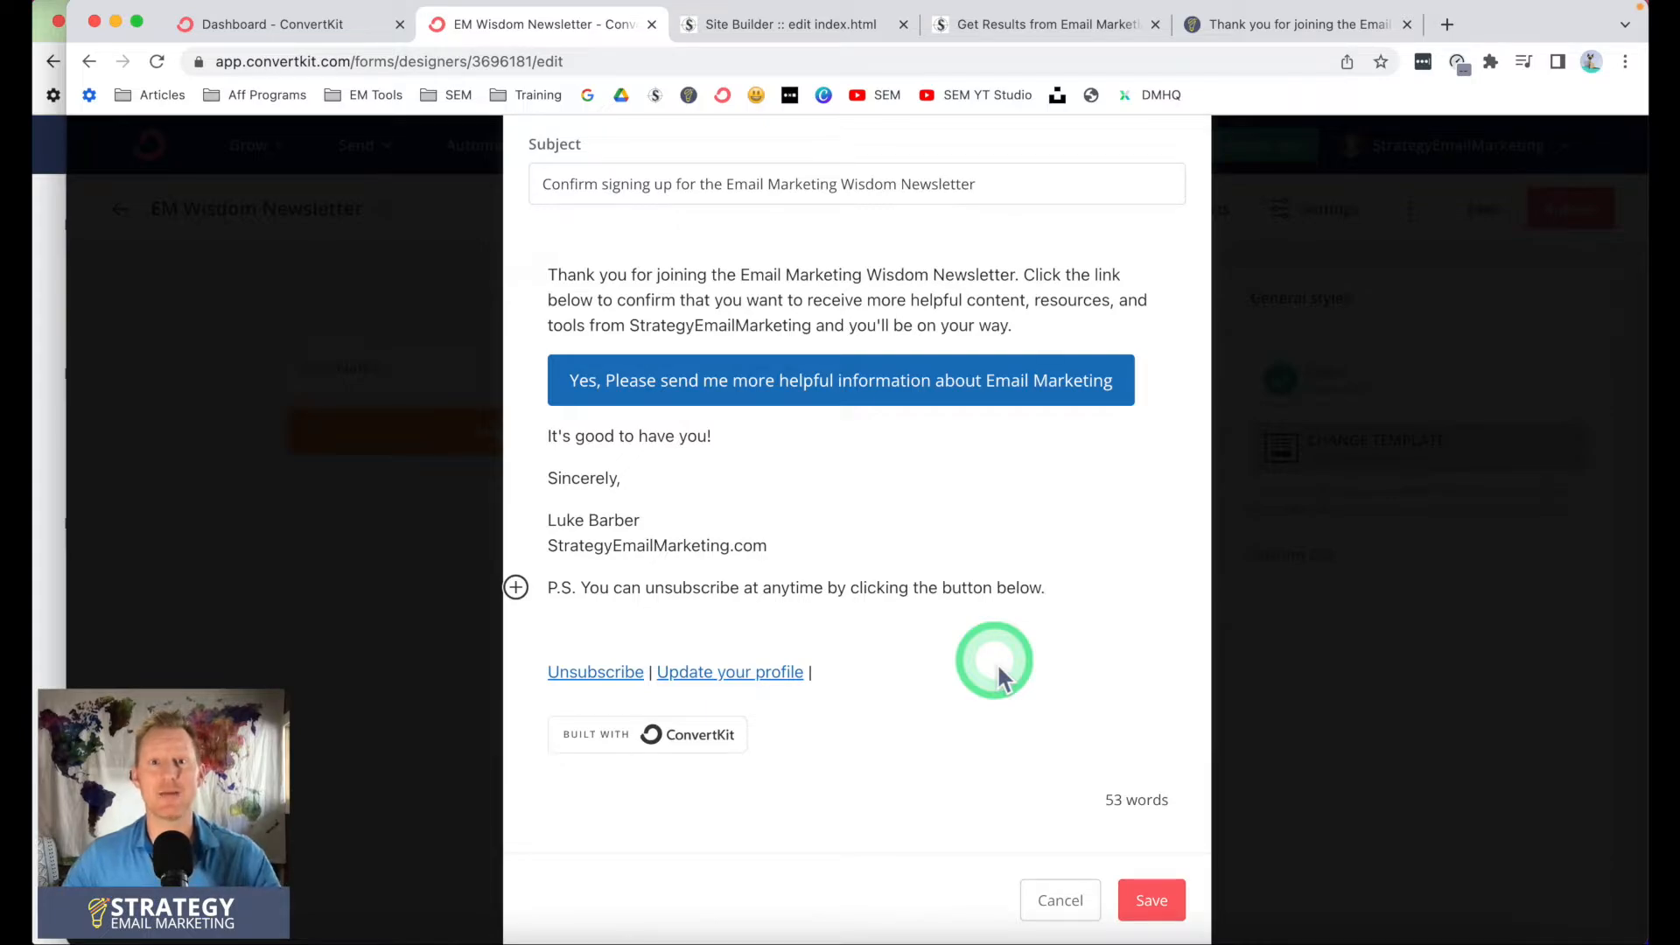
{"action": "scroll", "coordinate": [996, 663], "scroll_direction": "up", "scroll_amount": 1}
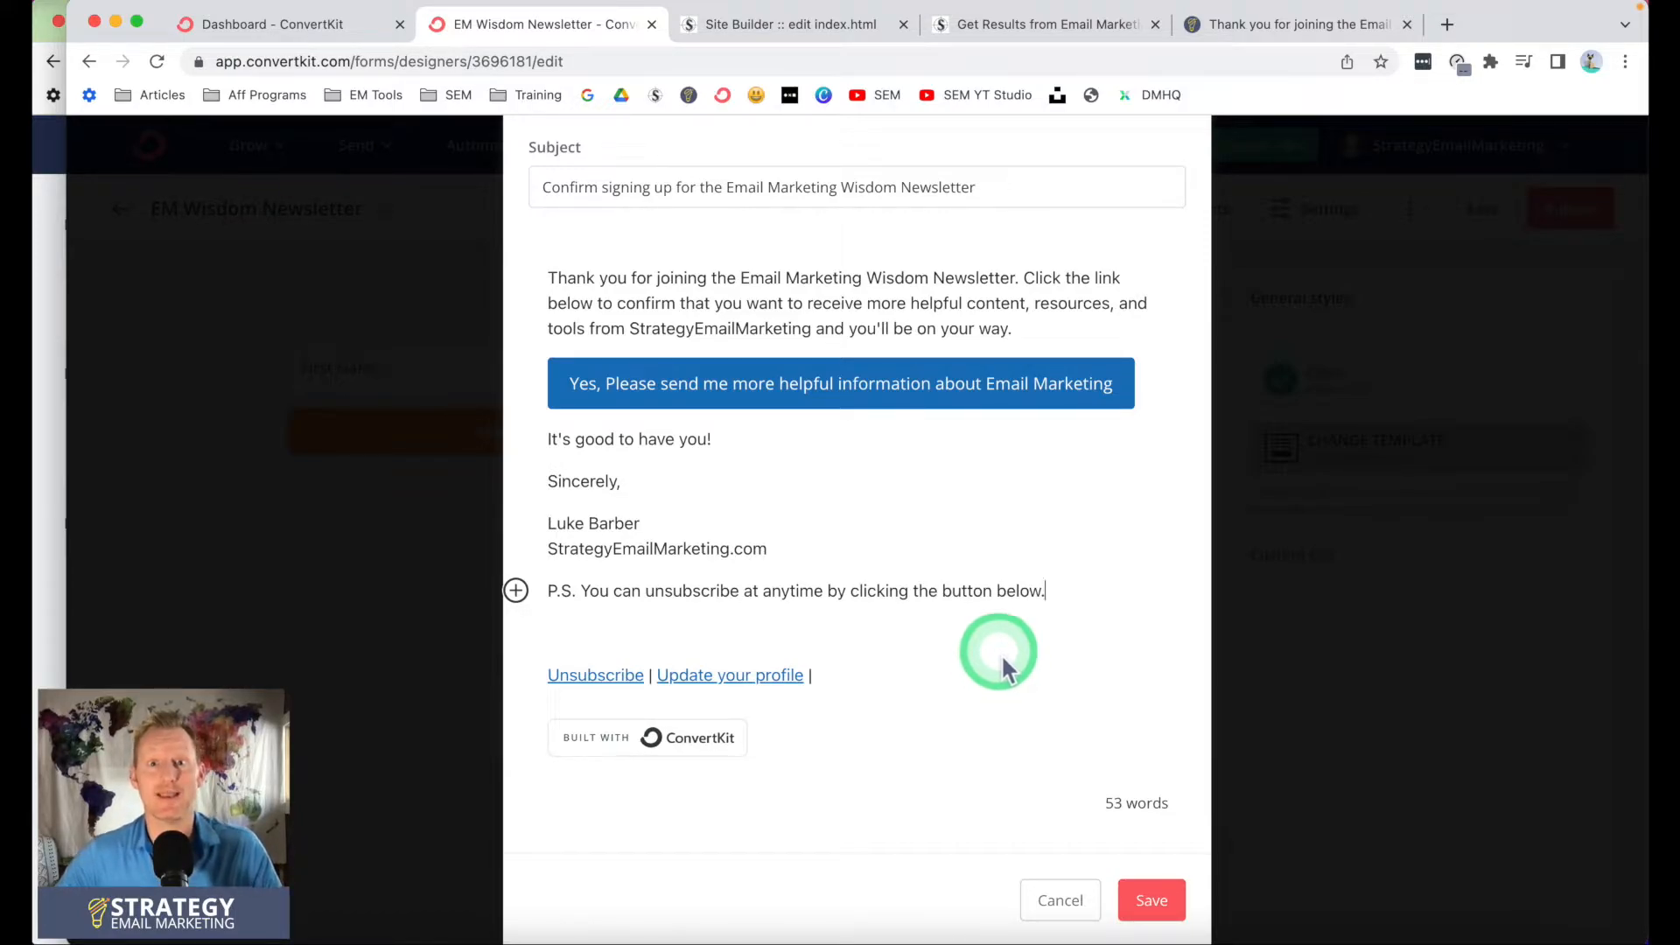
{"action": "left_click", "coordinate": [1165, 914]}
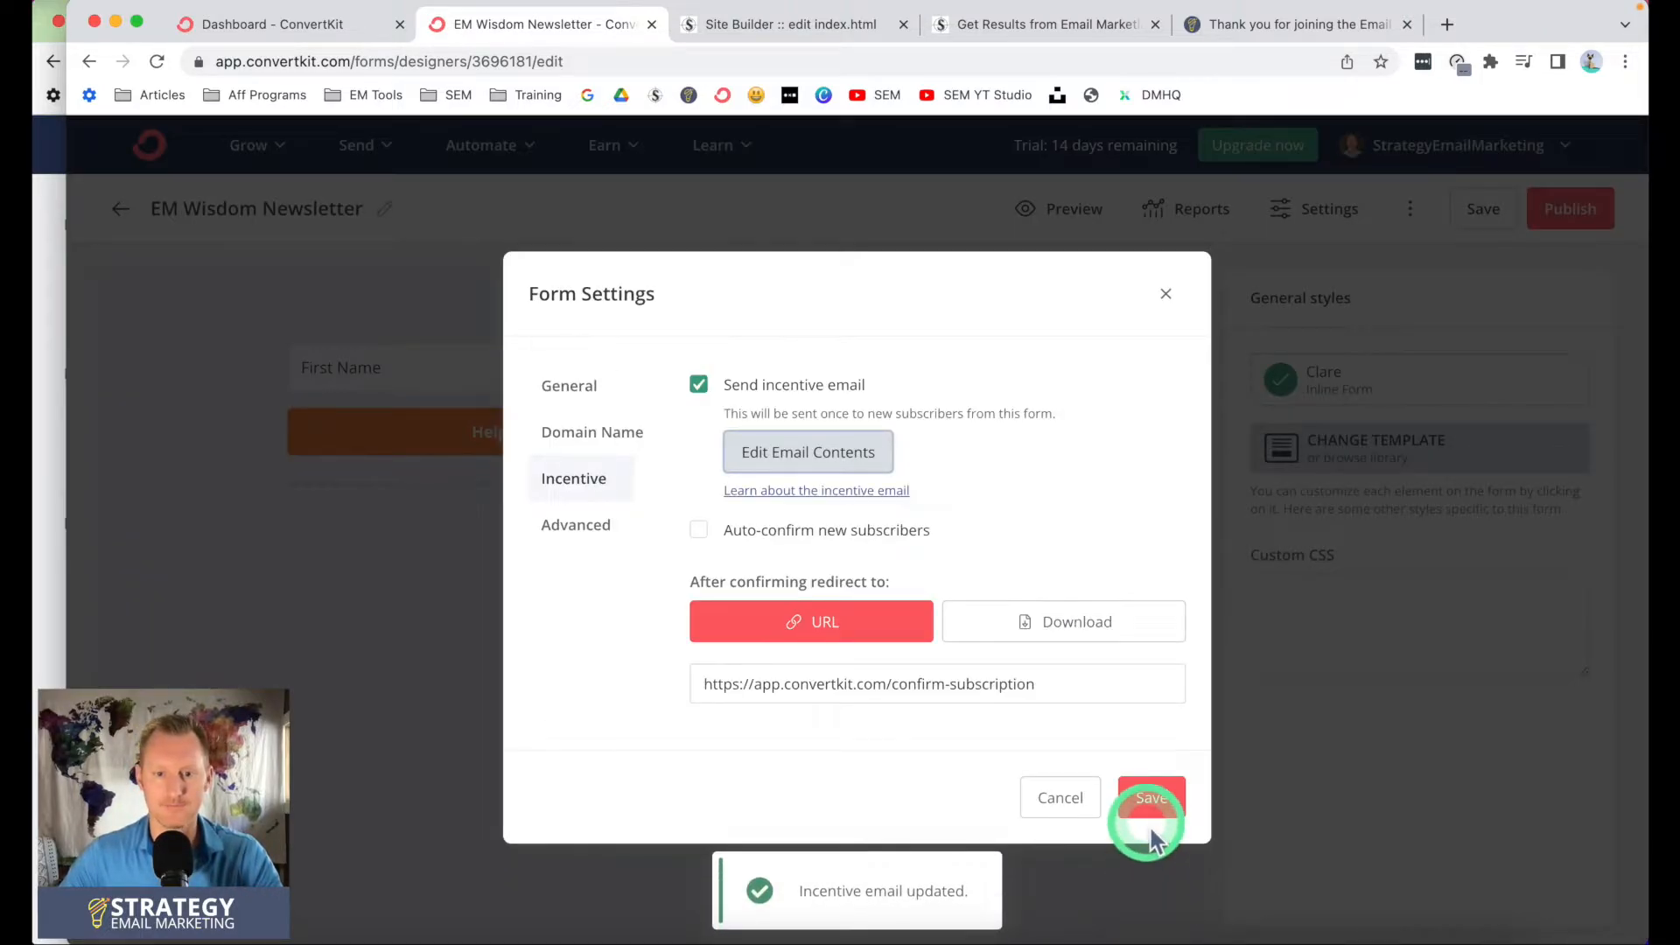
{"action": "left_click", "coordinate": [1152, 798]}
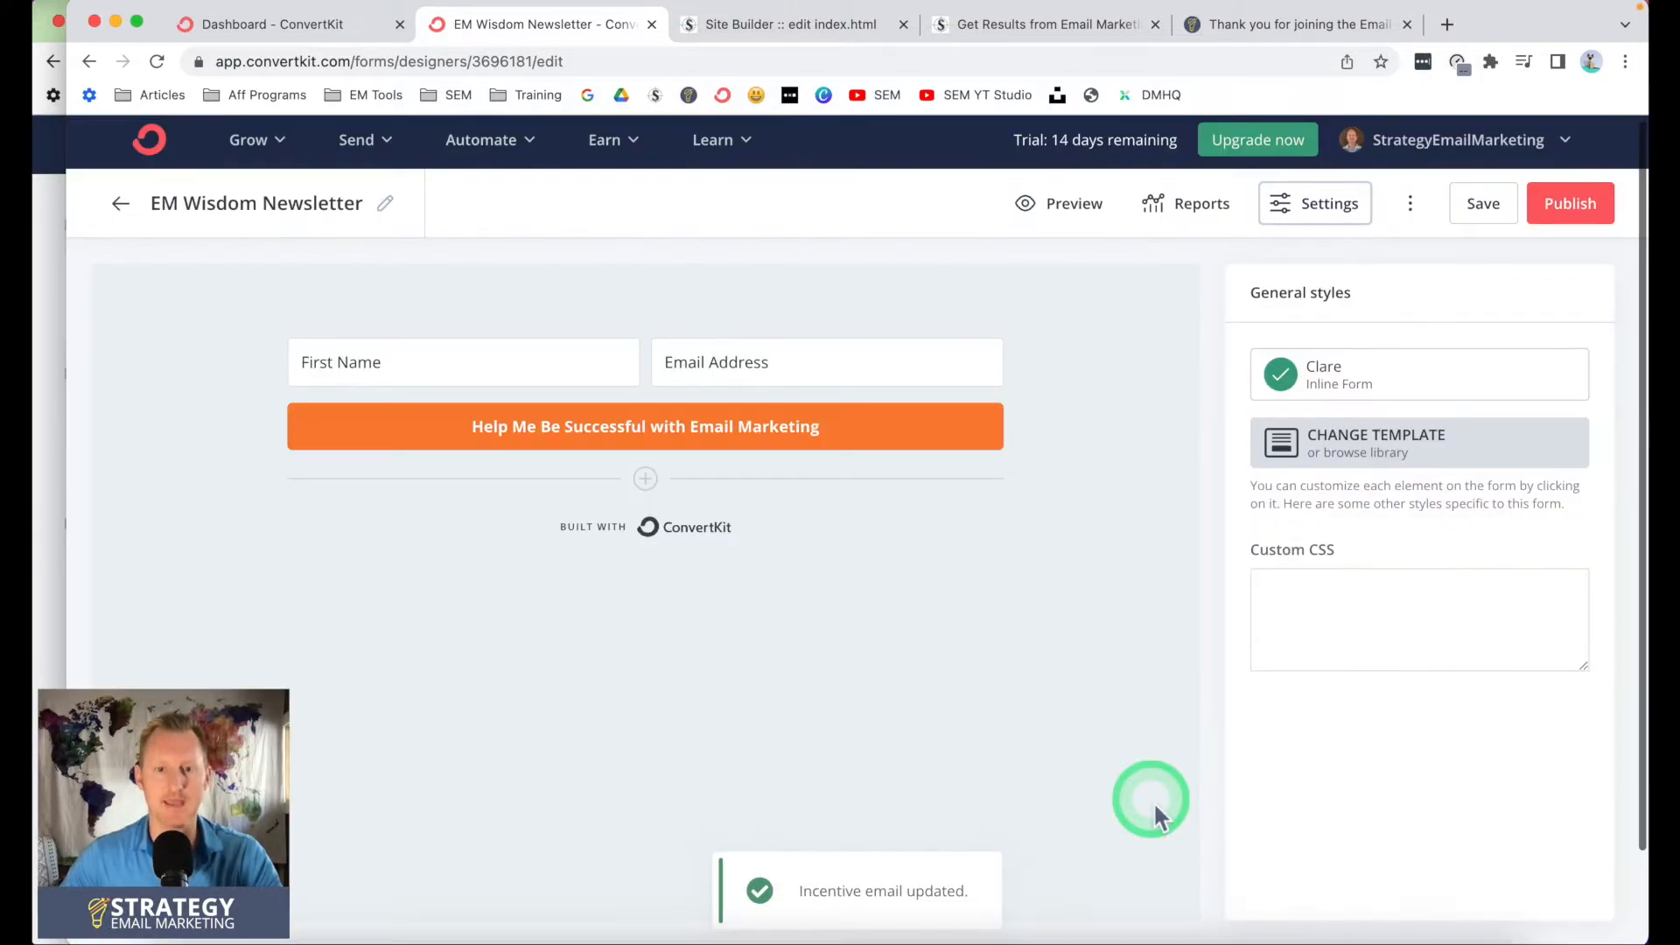
Review the form's success message, incentive email contents and after-confirming redirect option in the form settings
{"action": "left_click", "coordinate": [1317, 206]}
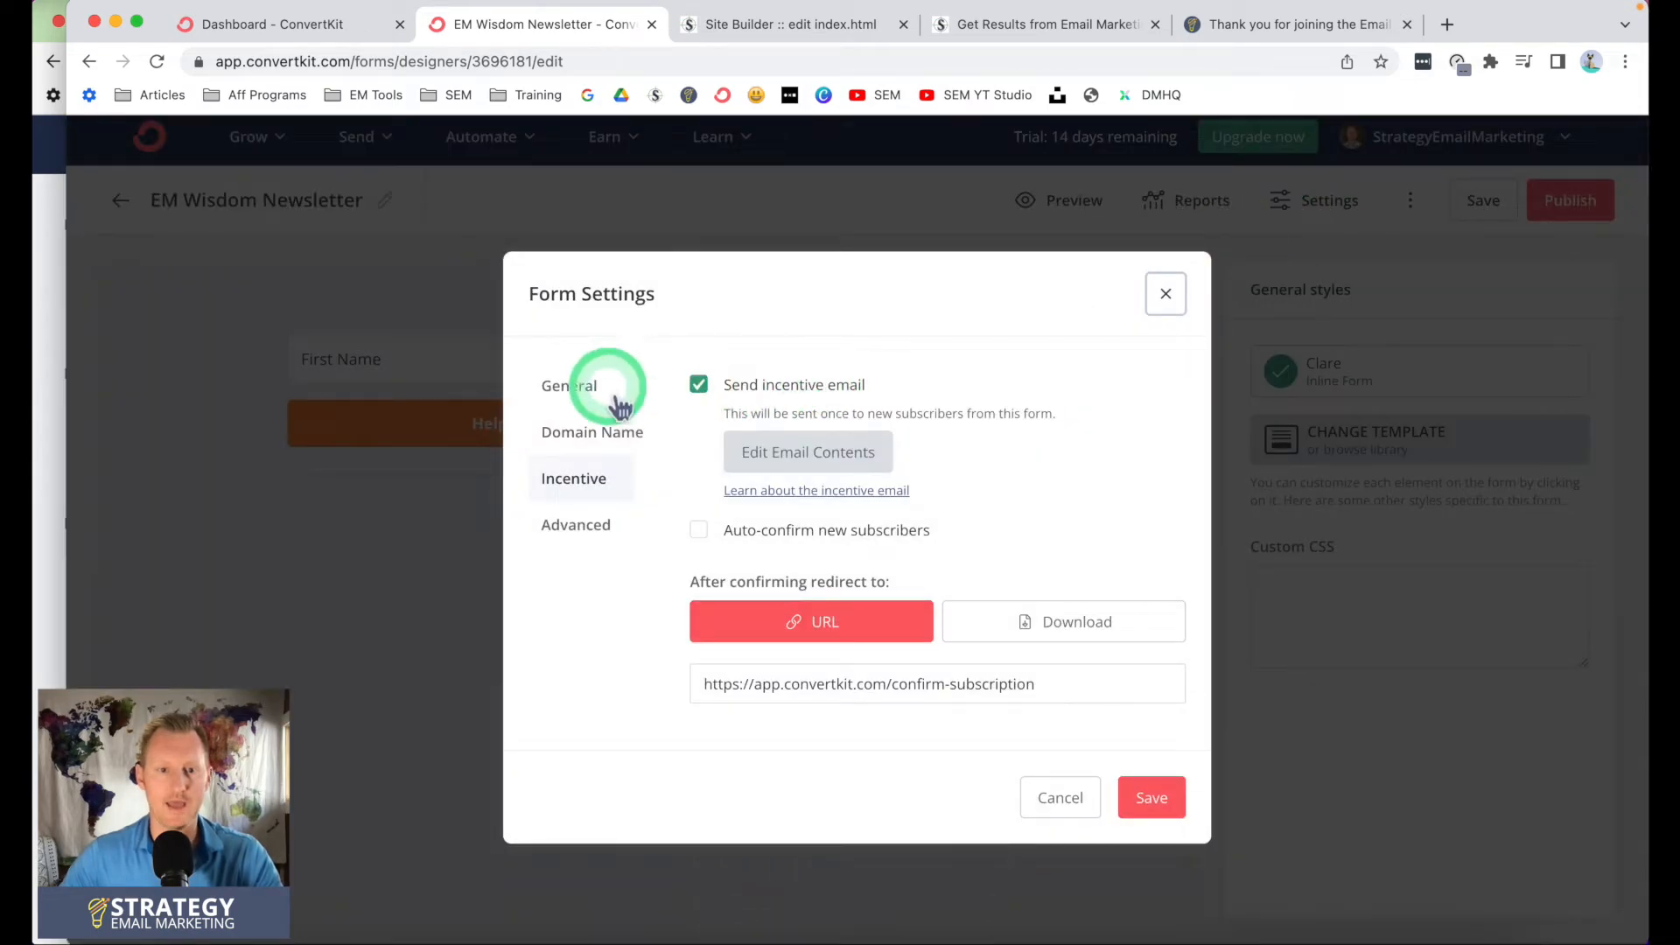
{"action": "left_click", "coordinate": [573, 388]}
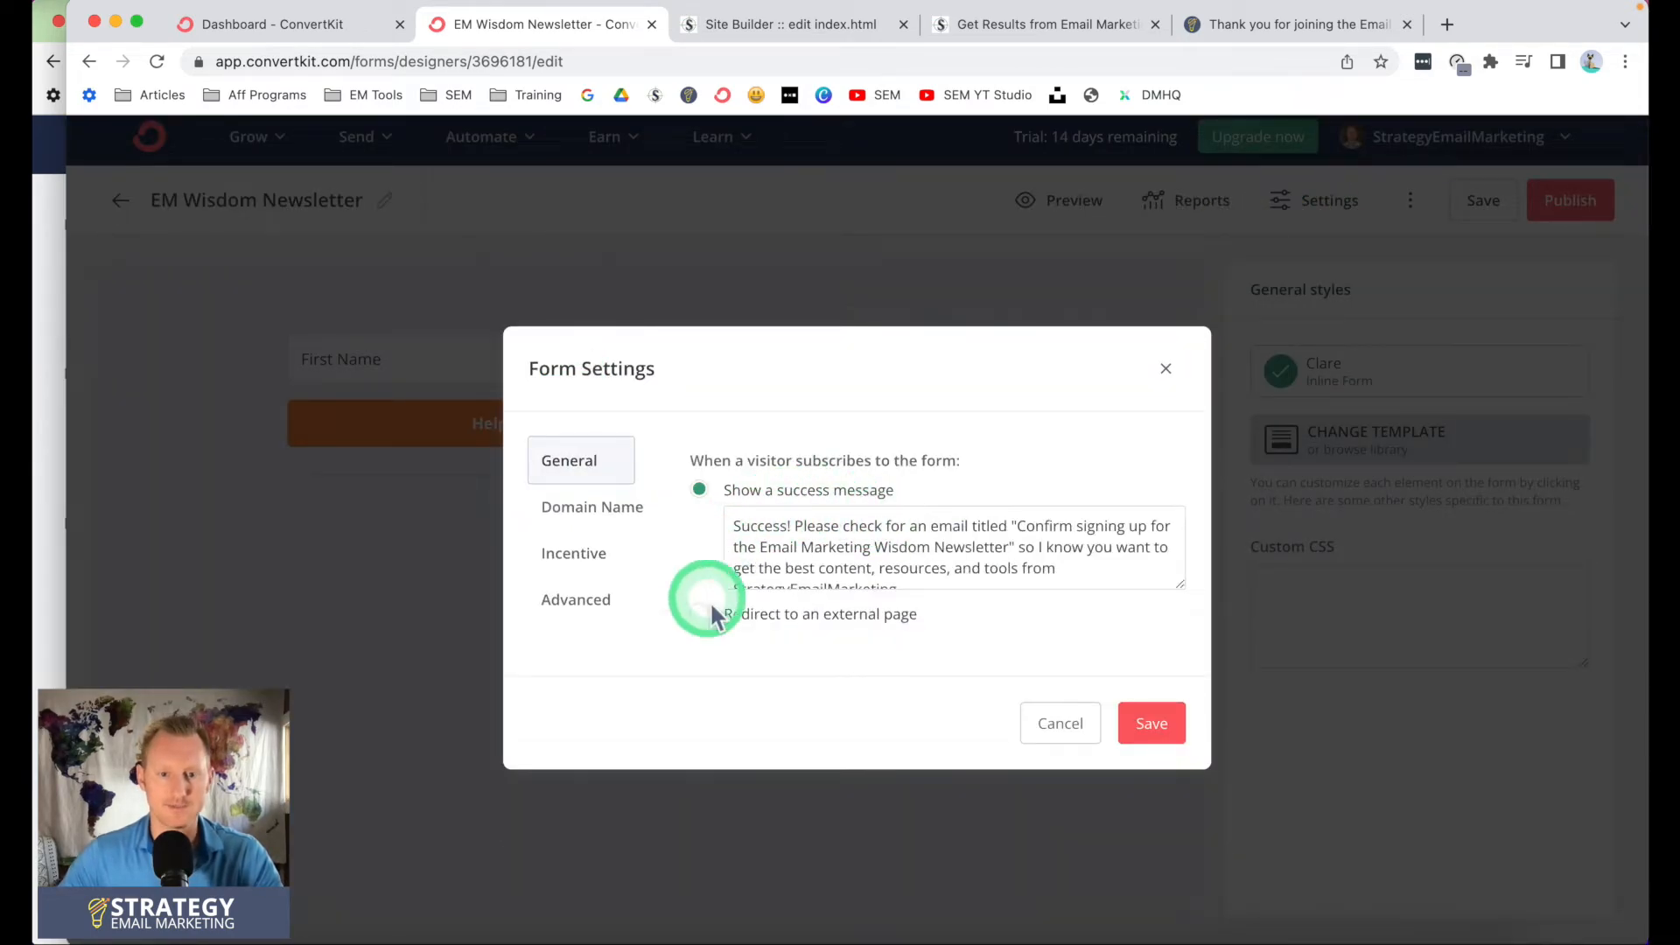
{"action": "left_click", "coordinate": [604, 549]}
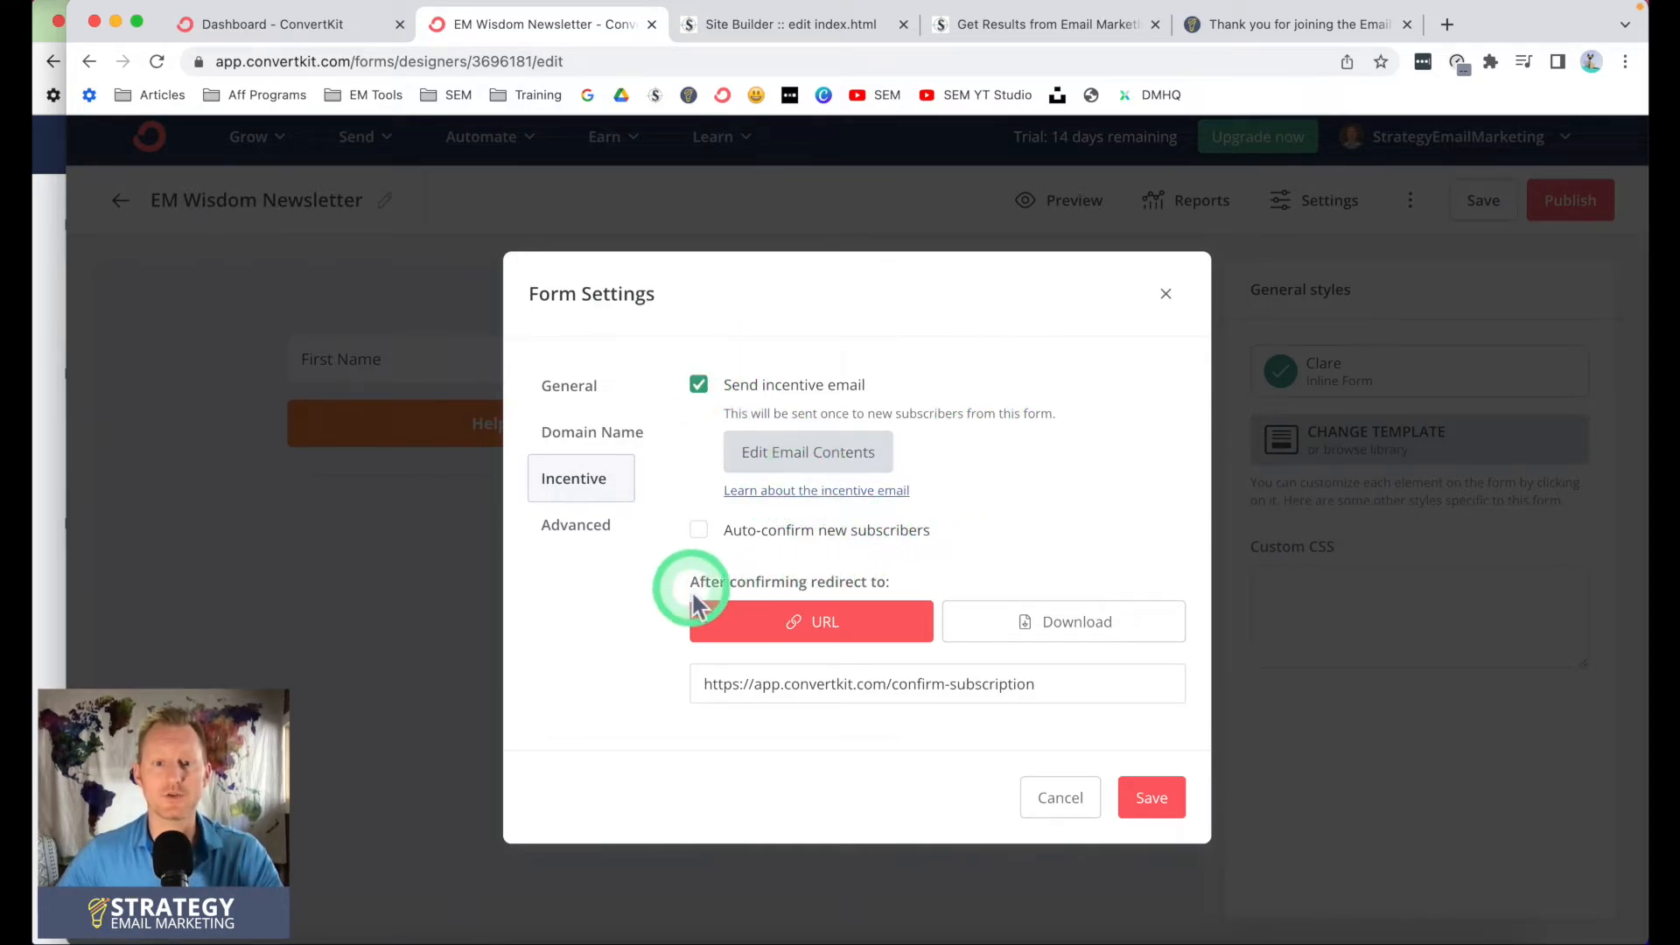
{"action": "left_click_drag", "start_coordinate": [679, 584], "coordinate": [923, 586]}
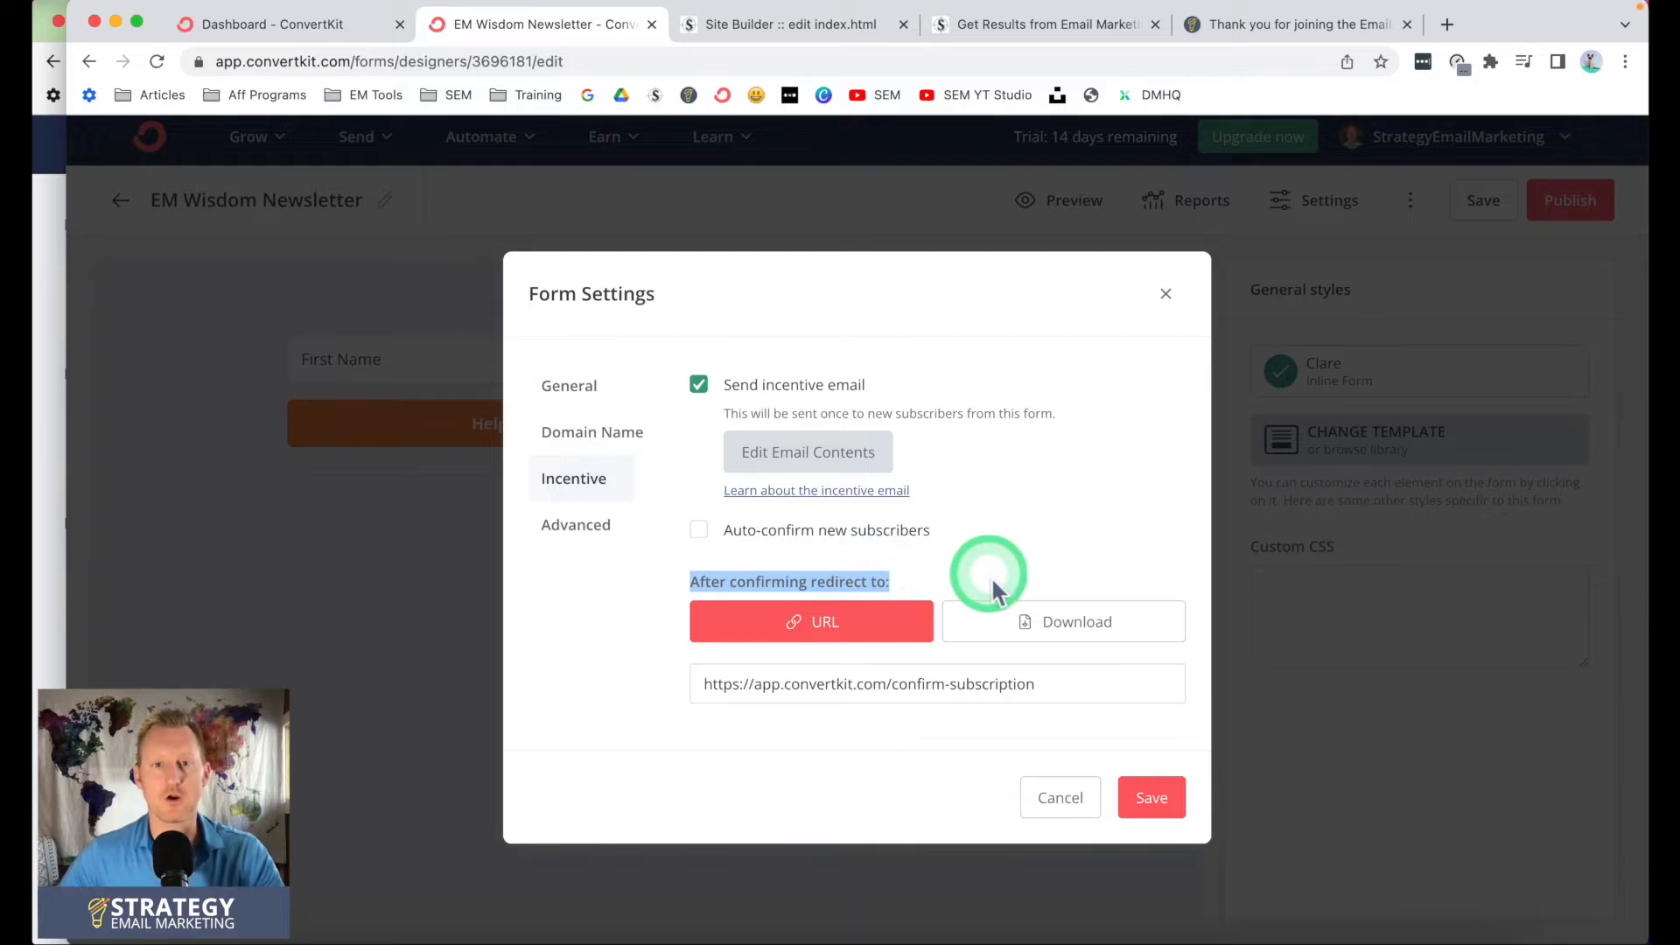
{"action": "left_click", "coordinate": [790, 452]}
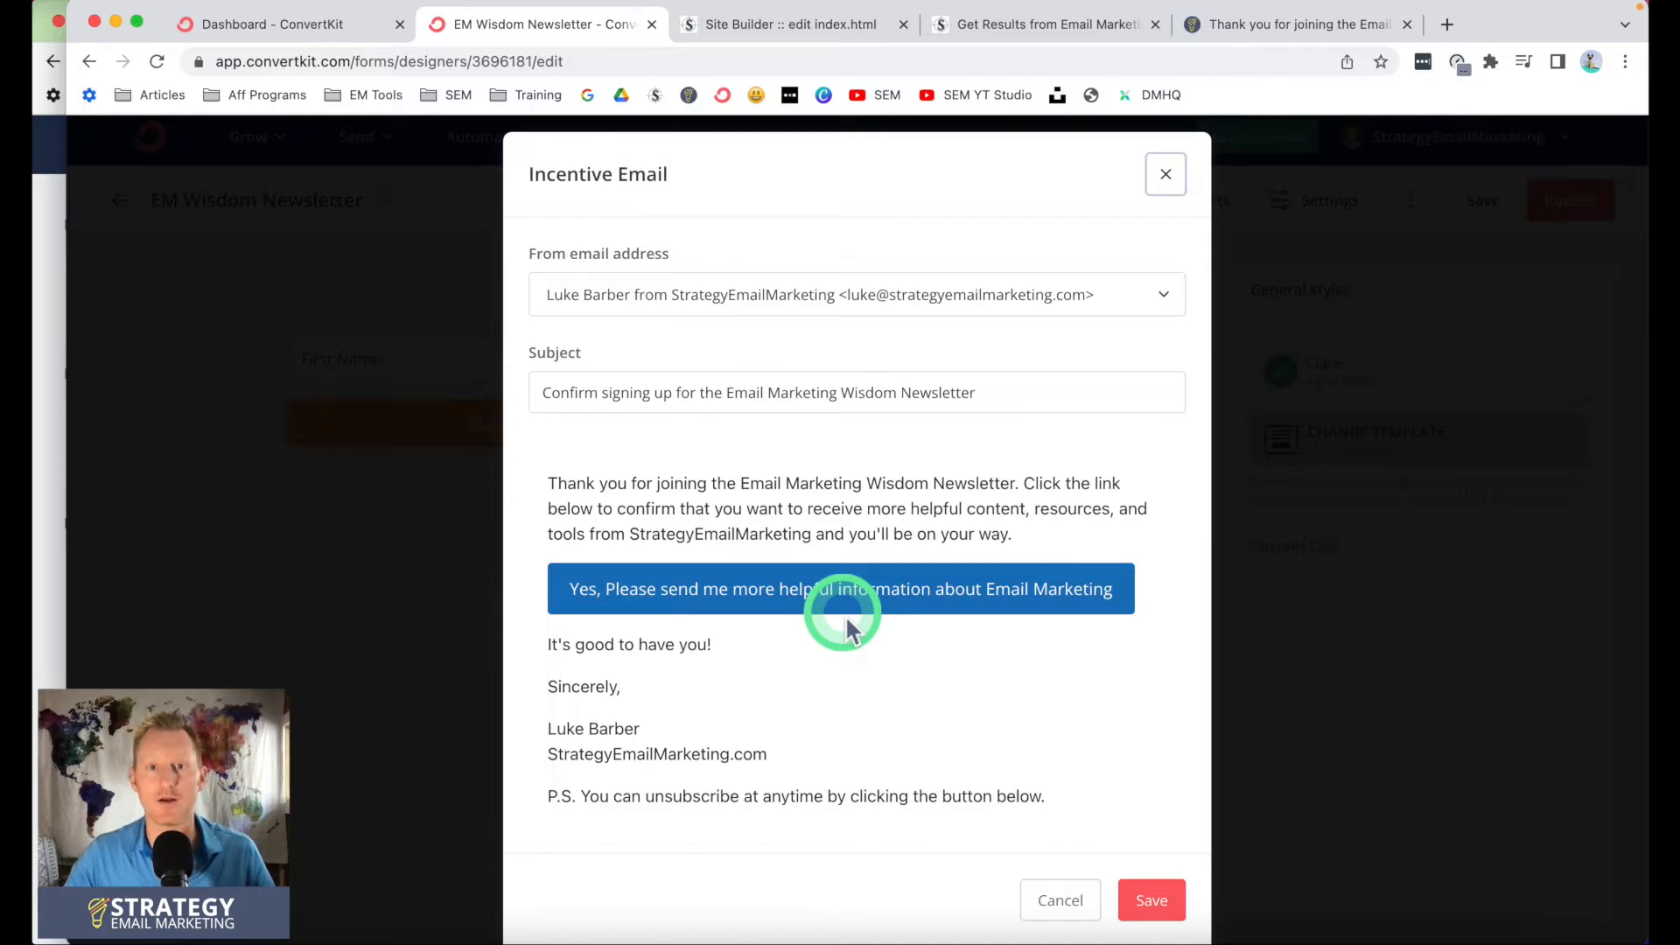
{"action": "left_click", "coordinate": [1138, 906]}
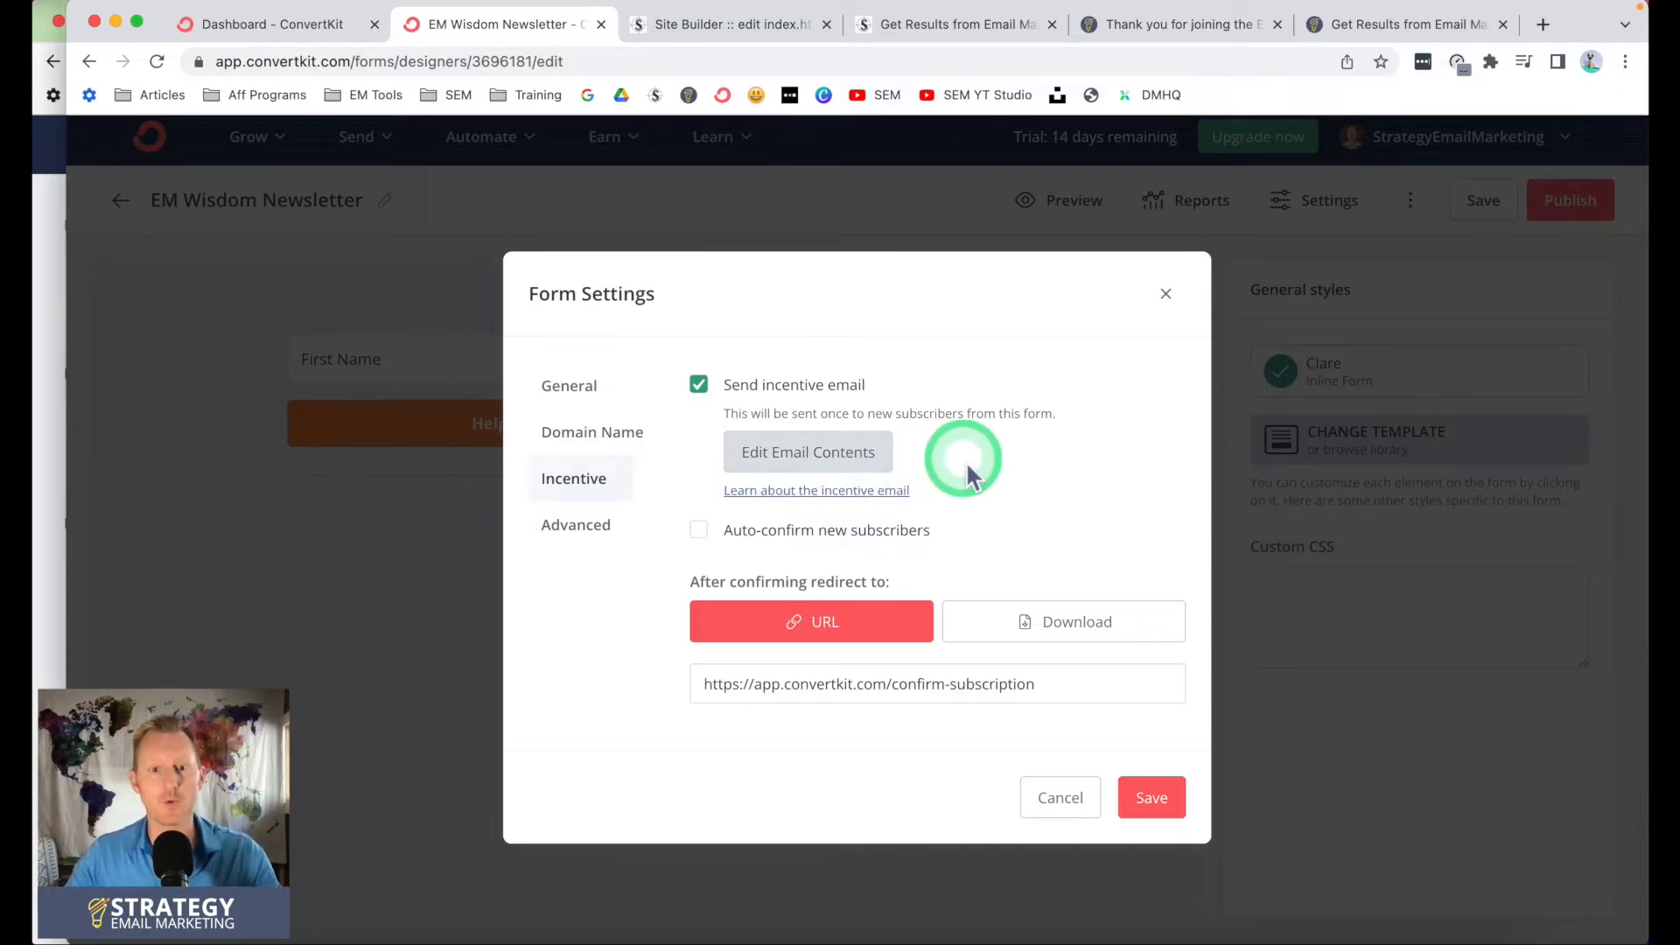
{"action": "left_click_drag", "start_coordinate": [692, 579], "coordinate": [904, 598]}
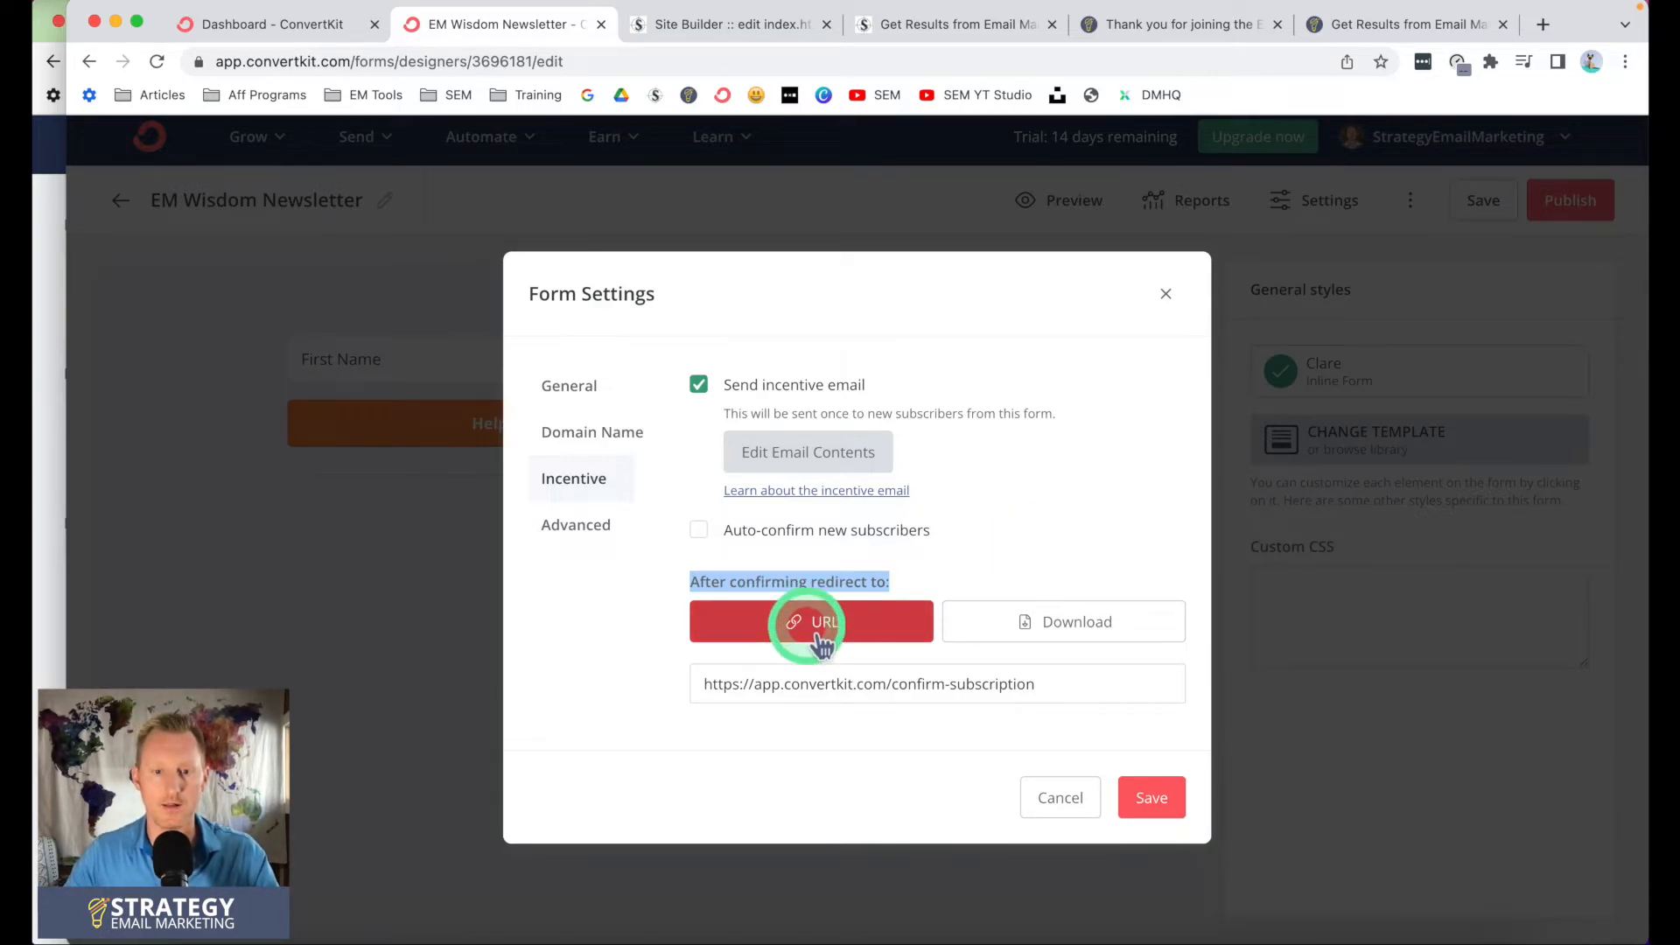
{"action": "left_click", "coordinate": [1182, 25]}
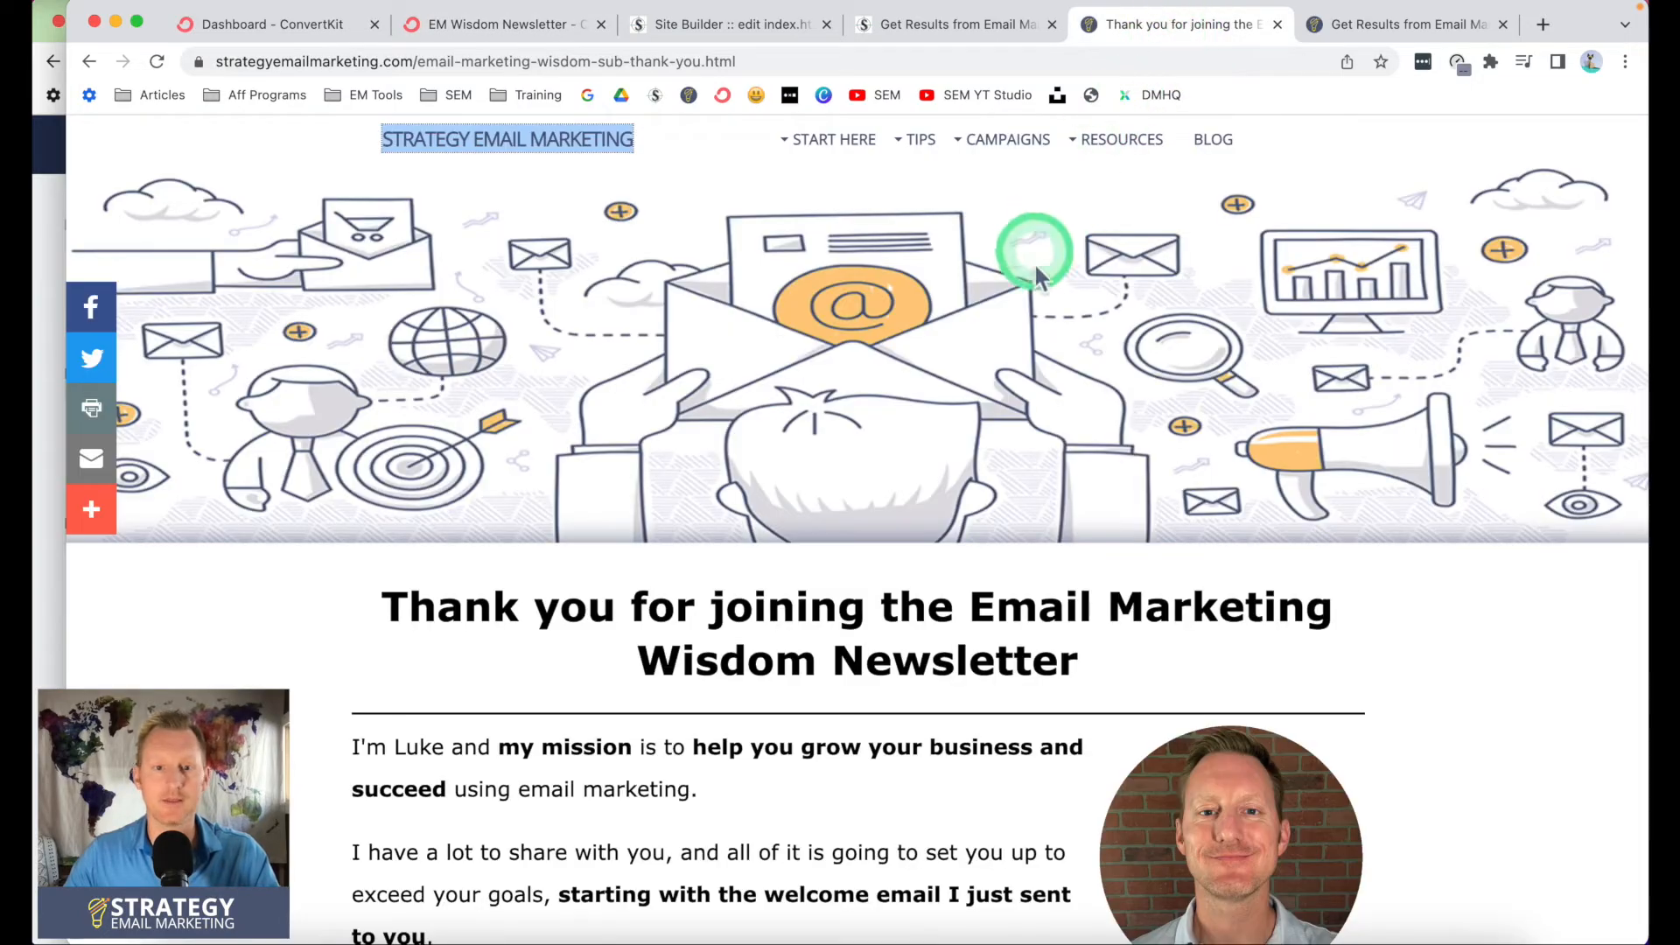
{"action": "left_click", "coordinate": [862, 63]}
{"action": "key", "text": "super+c"}
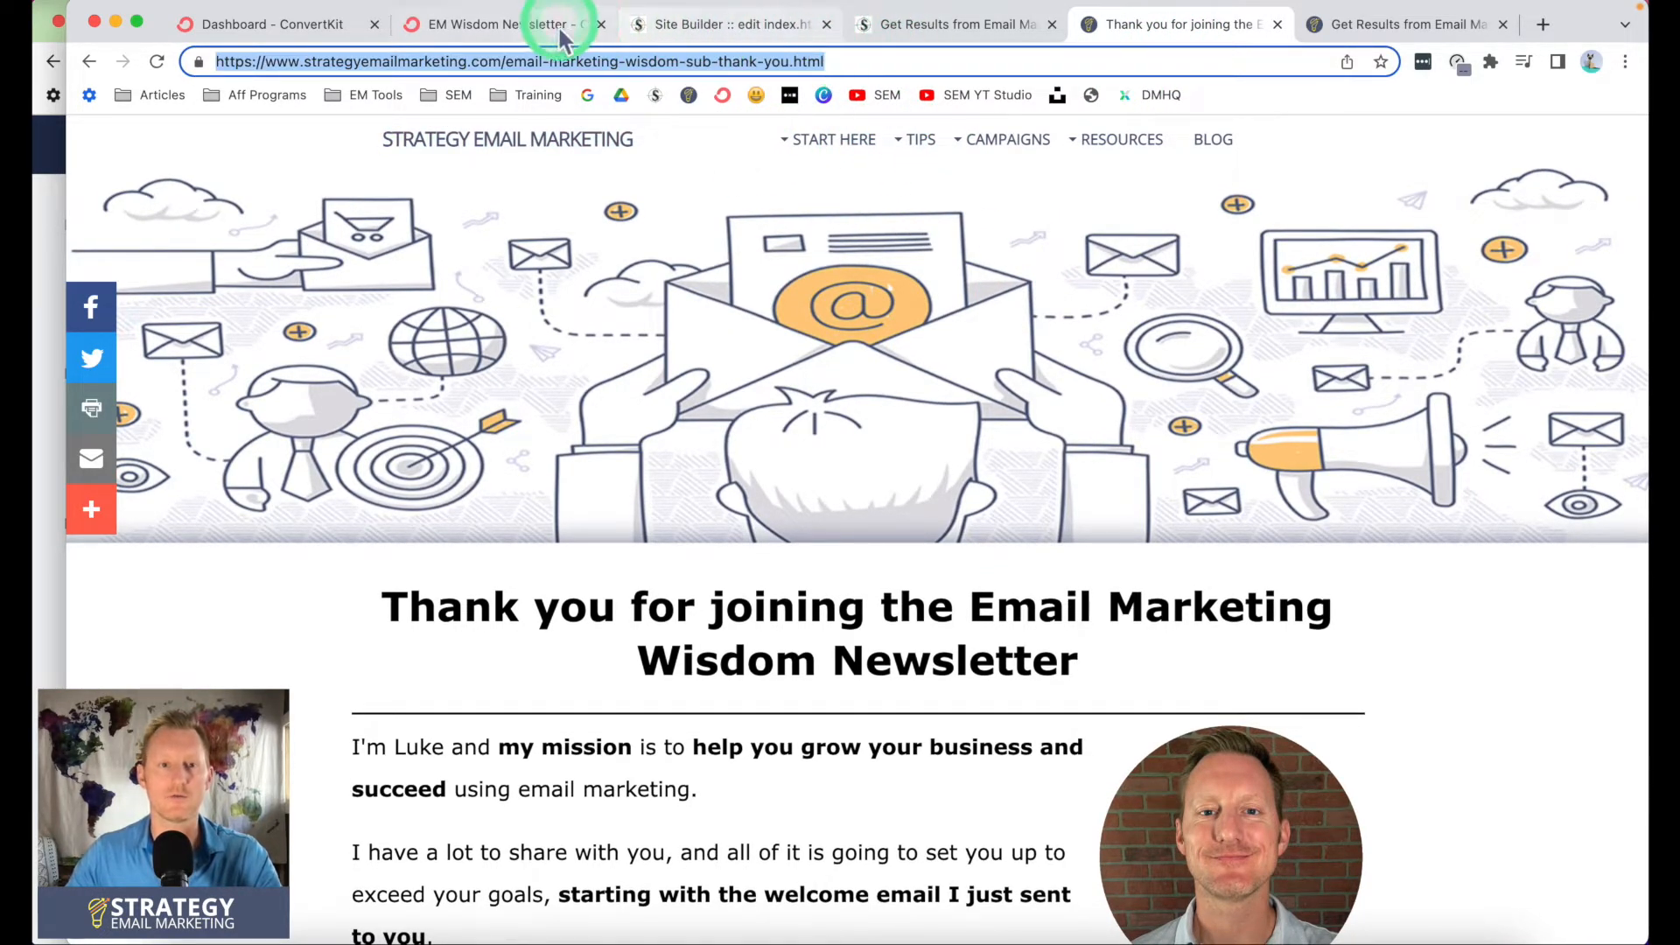
{"action": "left_click", "coordinate": [526, 26]}
{"action": "left_click", "coordinate": [810, 639]}
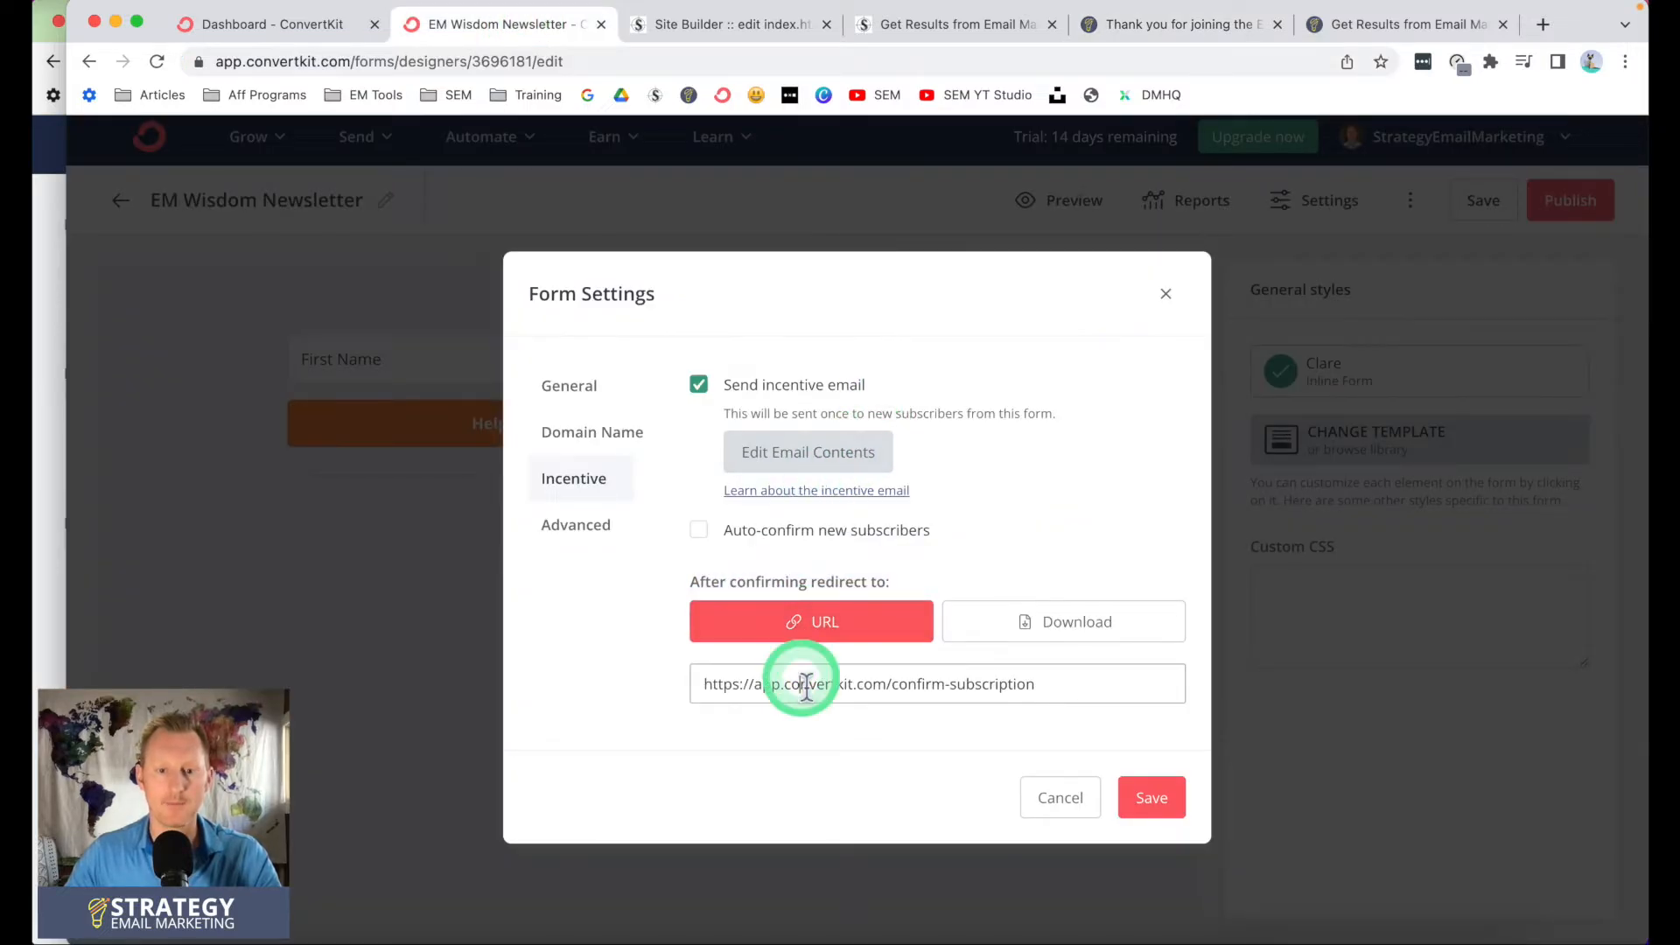
{"action": "triple_click", "coordinate": [883, 668]}
{"action": "key", "text": "super+v"}
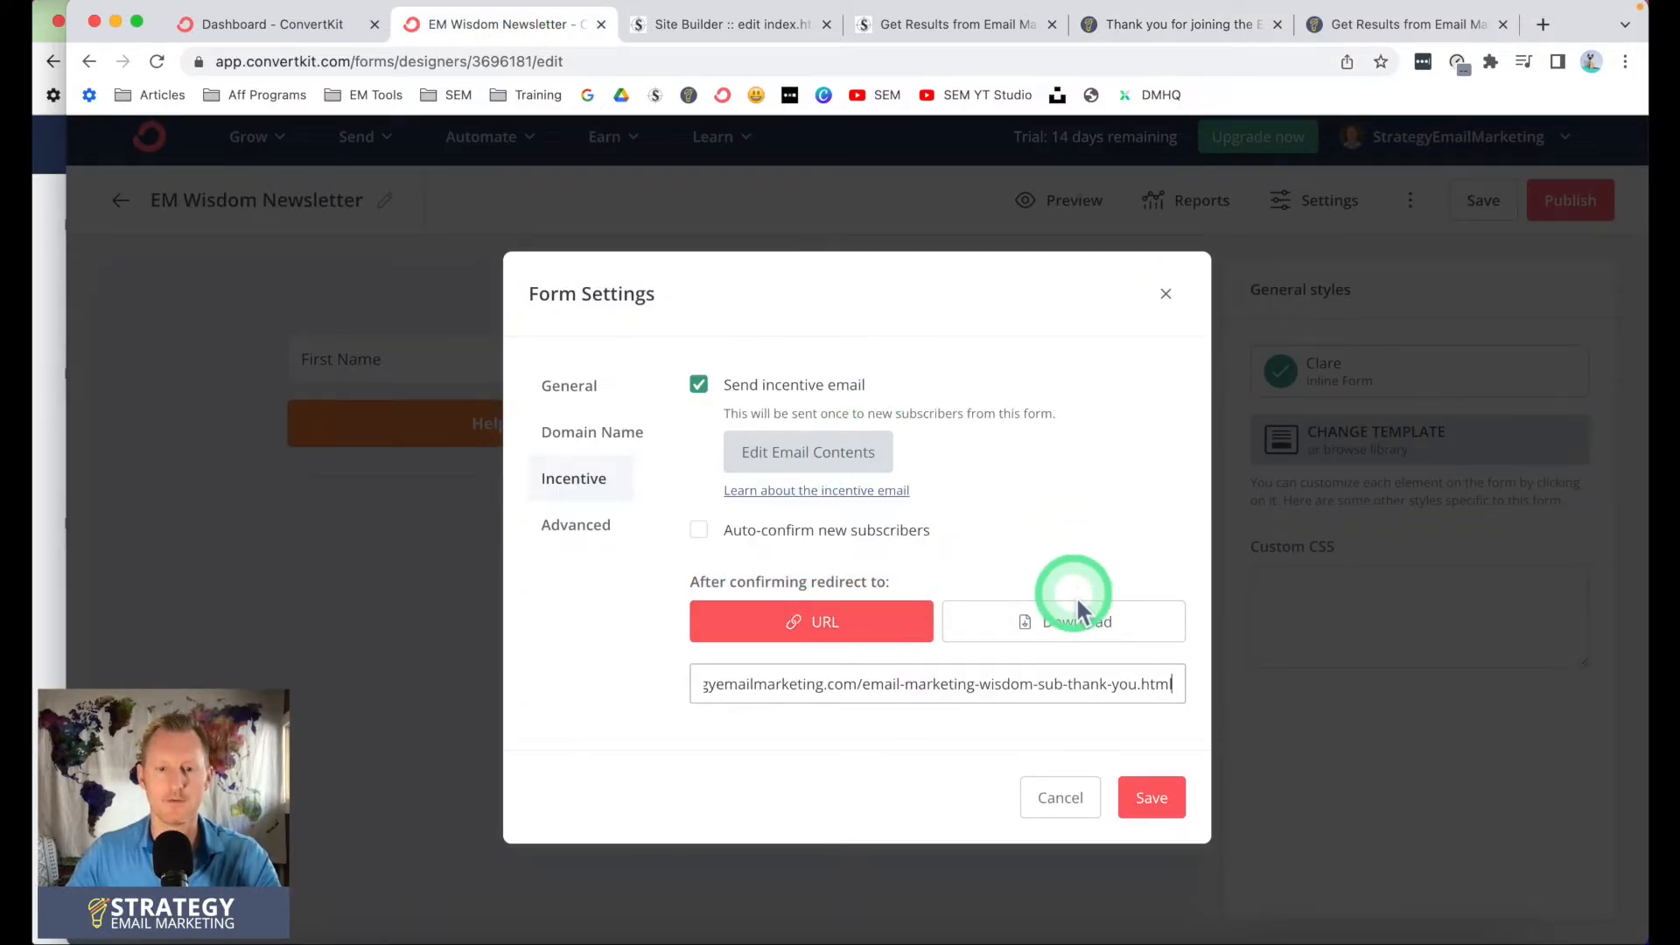
{"action": "left_click", "coordinate": [1173, 803]}
{"action": "left_click", "coordinate": [1153, 800]}
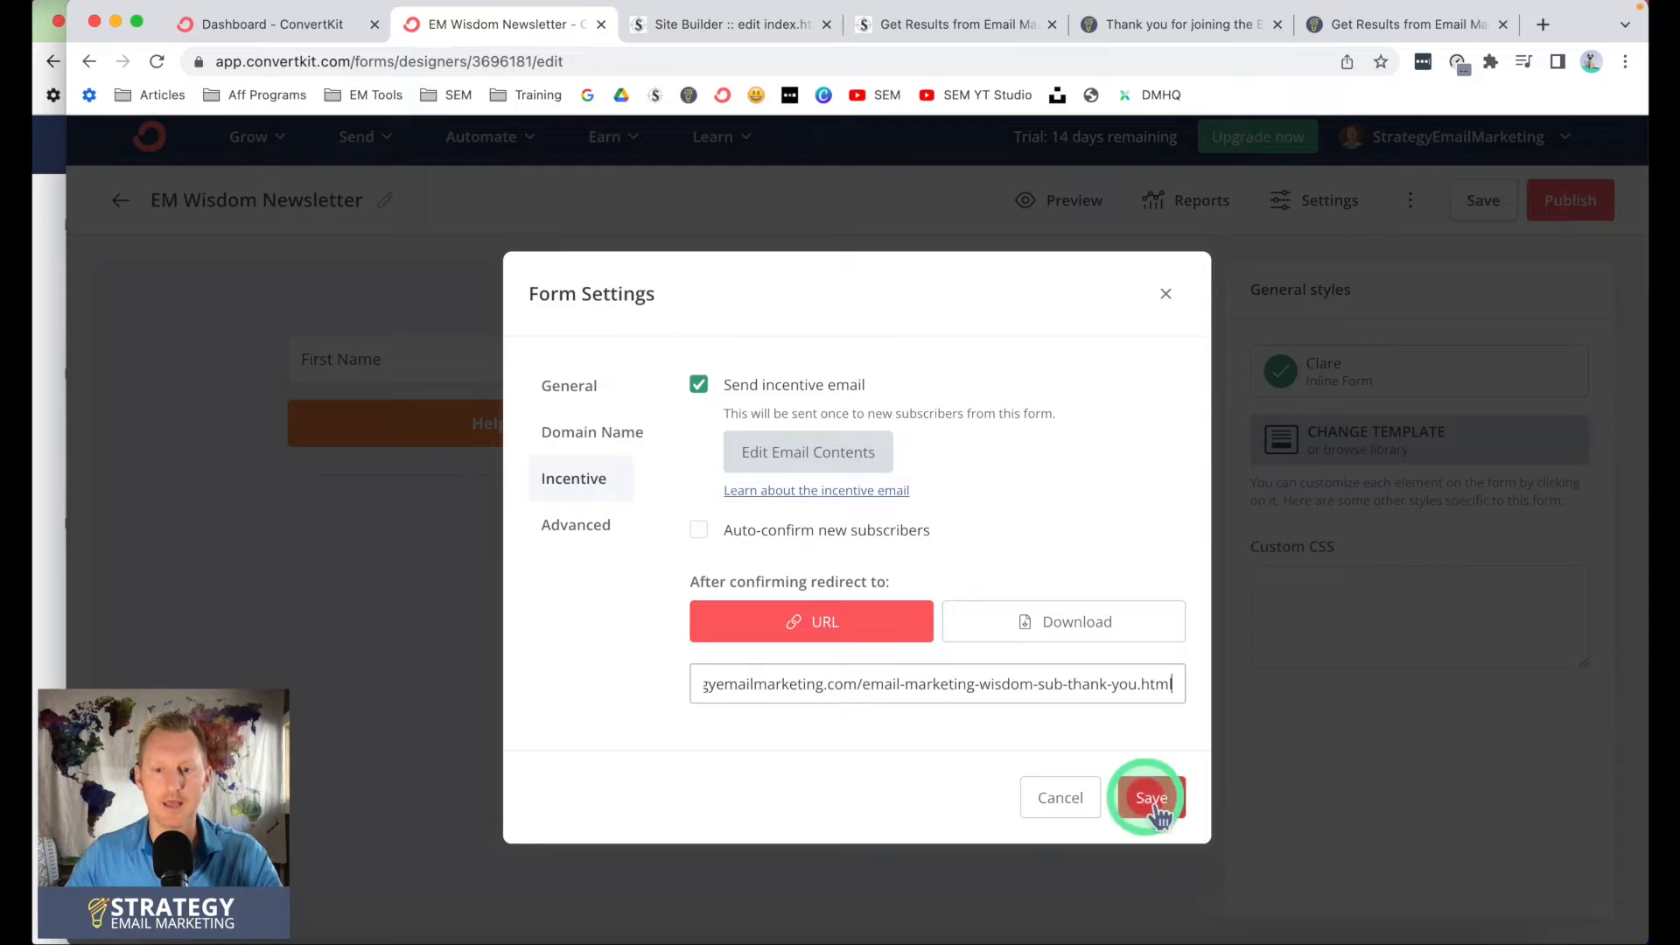
{"action": "left_click", "coordinate": [1096, 324]}
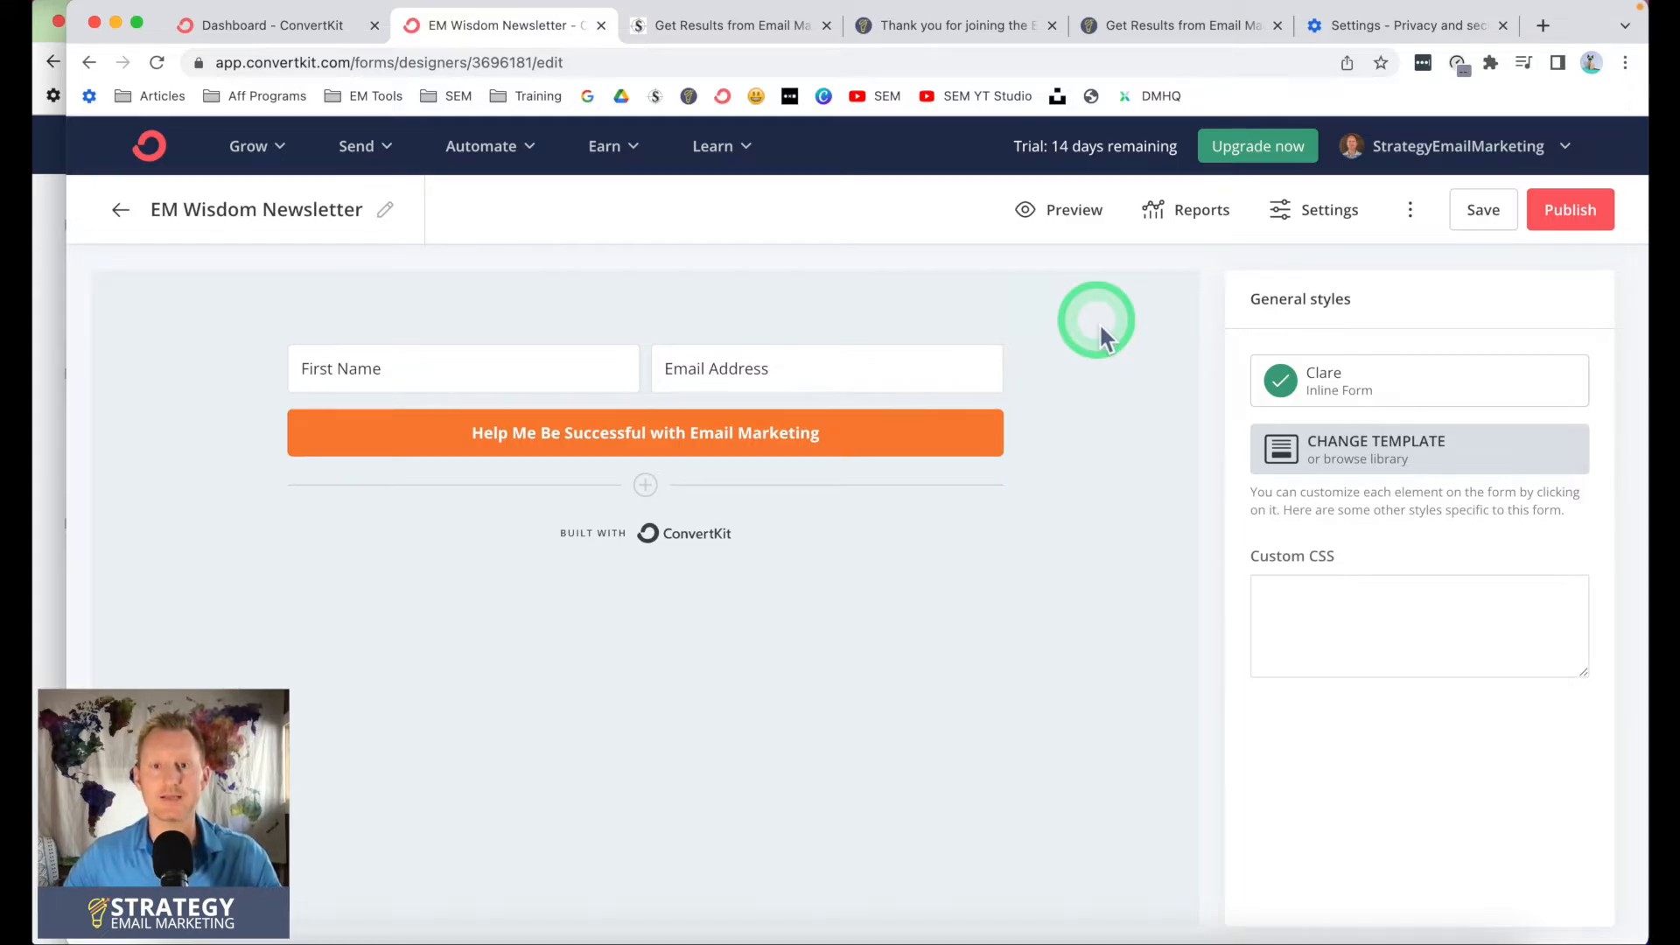
Test the signup form on the live home page by filling in a first name and e-mail address and submitting it
{"action": "left_click", "coordinate": [1152, 35]}
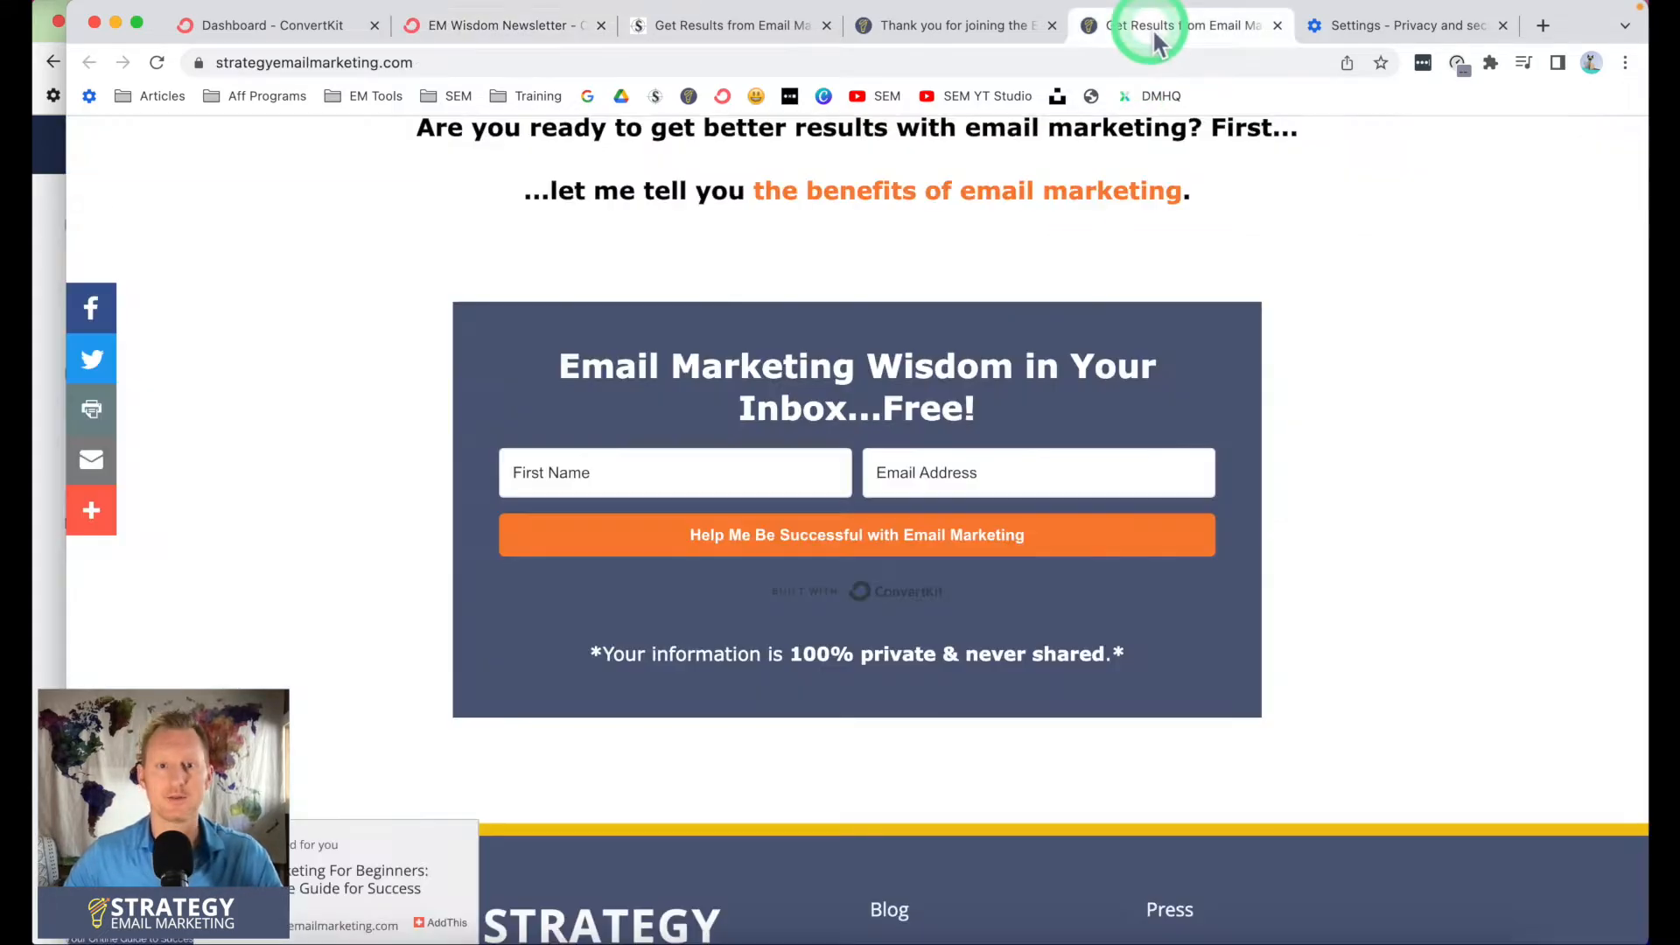
{"action": "left_click", "coordinate": [589, 468]}
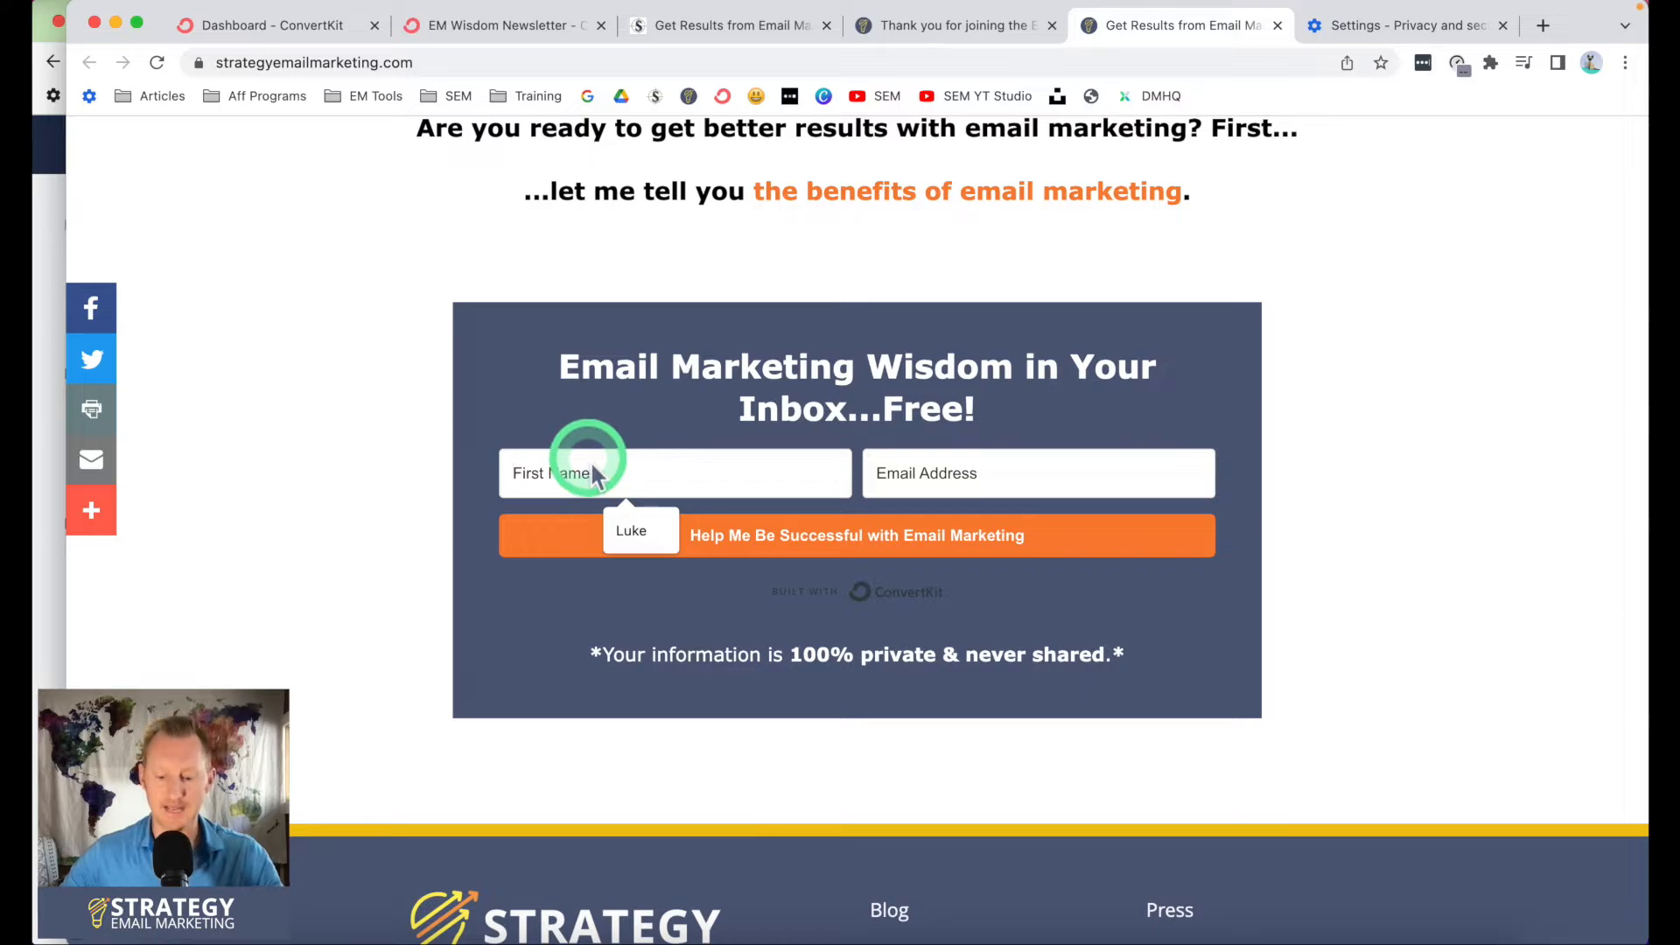
{"action": "key", "text": "Down"}
{"action": "key", "text": "Return"}
{"action": "key", "text": "Tab"}
{"action": "type", "text": "luke"}
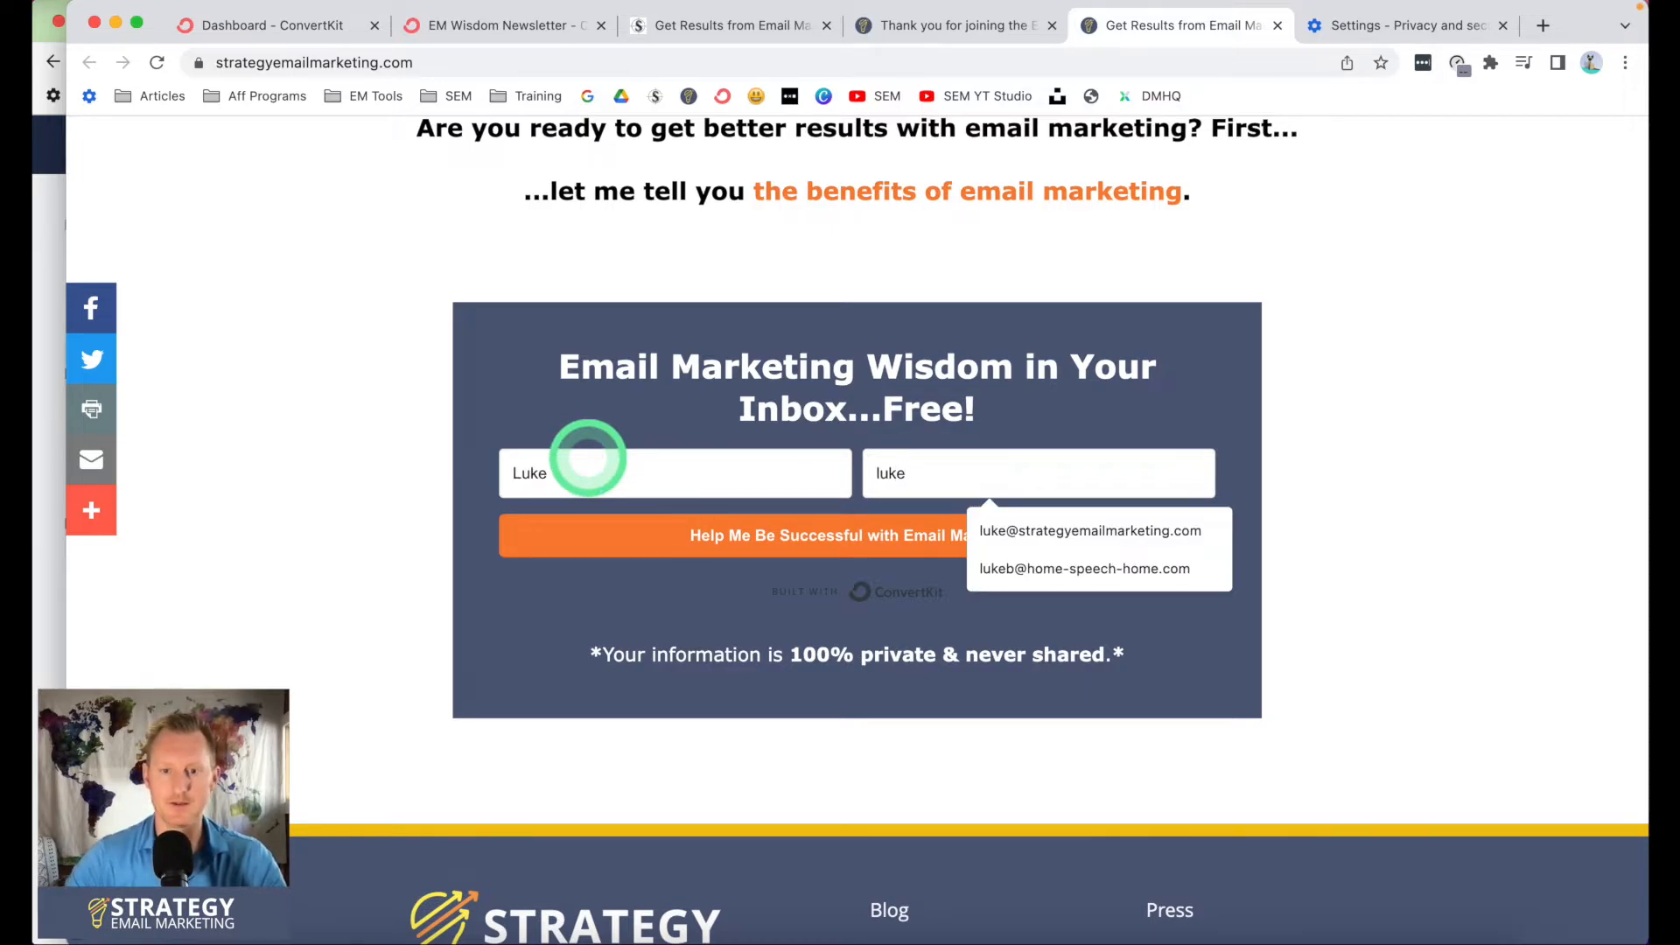
{"action": "key", "text": "Down"}
{"action": "key", "text": "Return"}
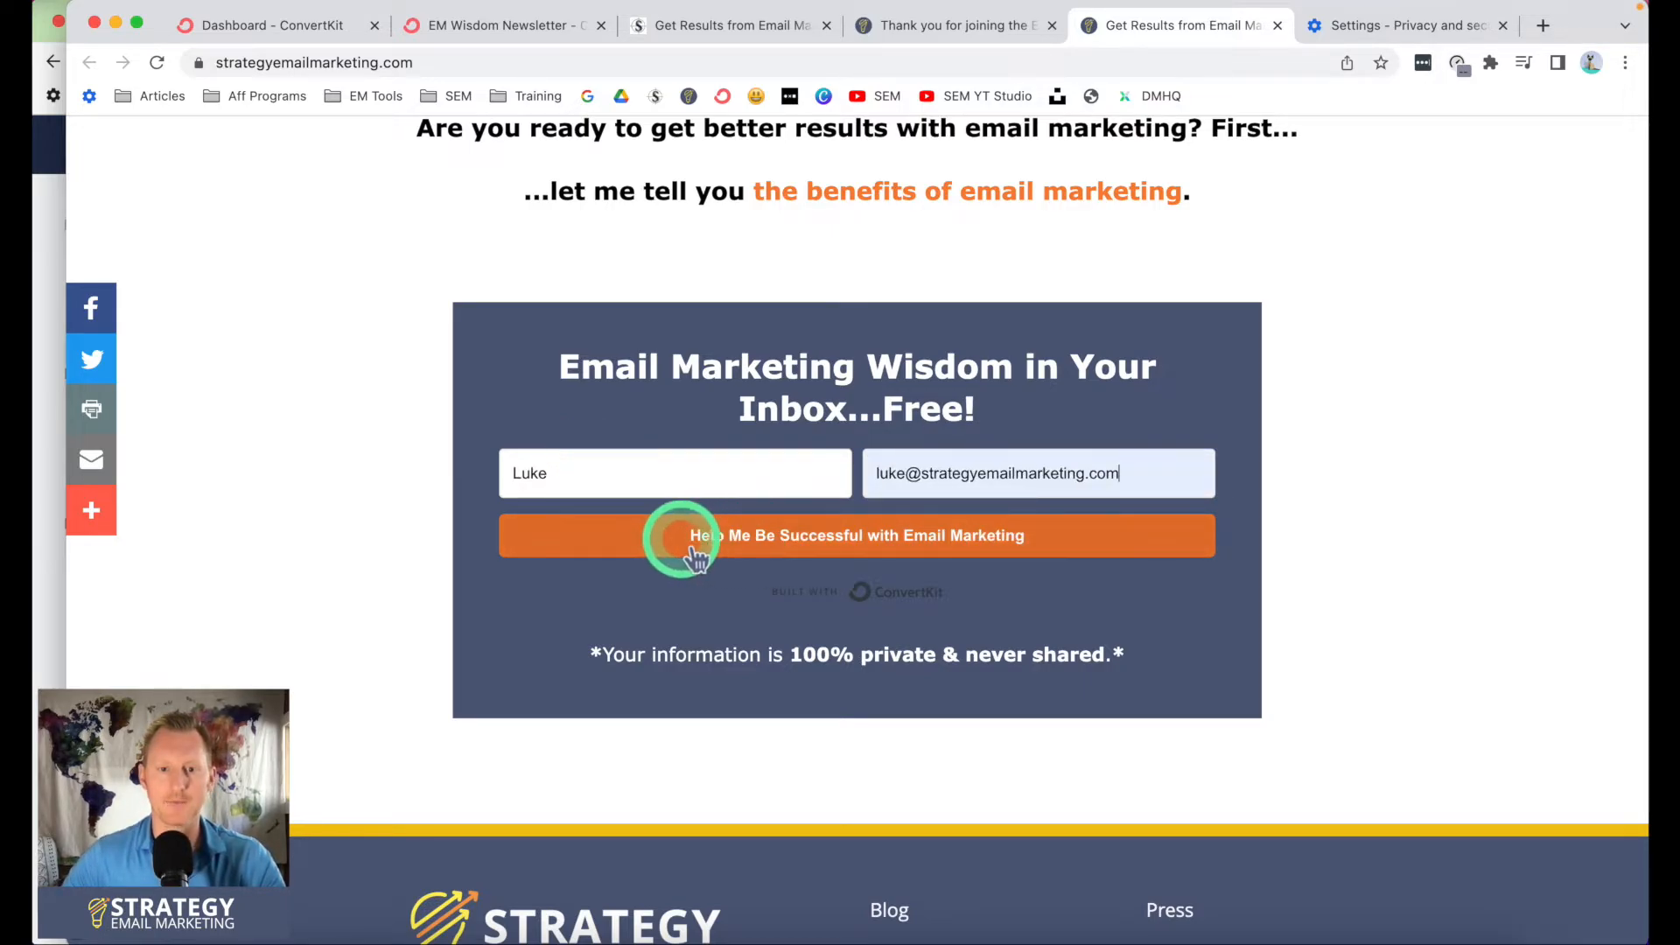
{"action": "left_click", "coordinate": [890, 552]}
{"action": "scroll", "coordinate": [986, 543], "scroll_direction": "down", "scroll_amount": 2}
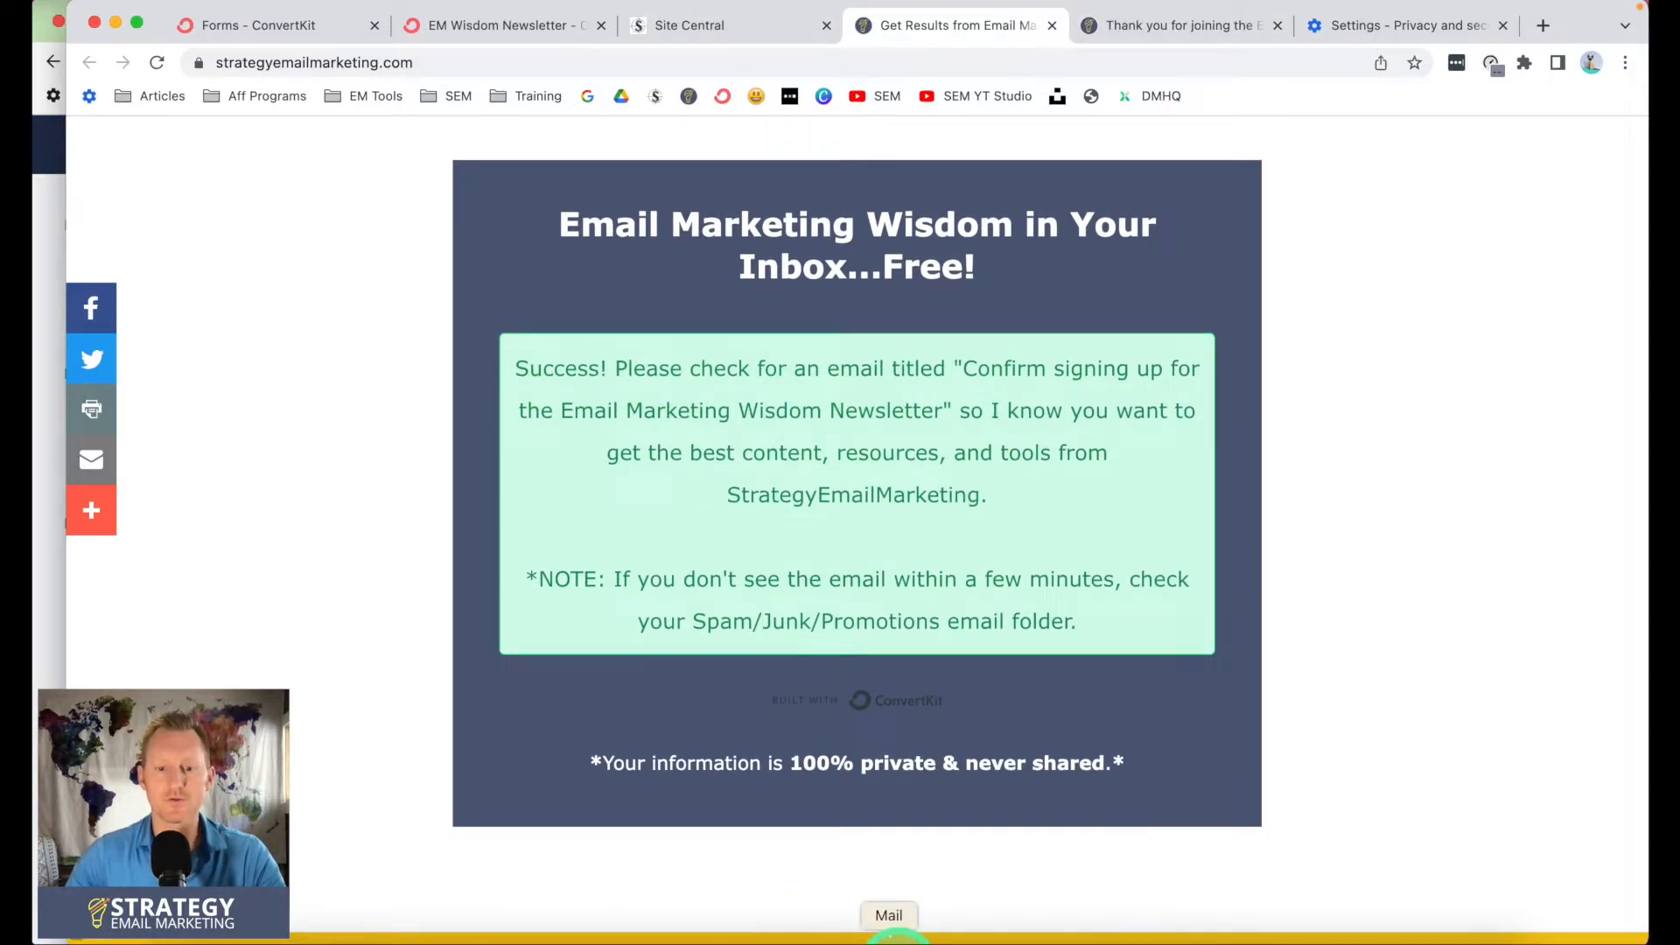
Switch to Mail and open the received message "Confirm signing up for the Email Marketing Wisdom Newsletter"
{"action": "left_click", "coordinate": [896, 938]}
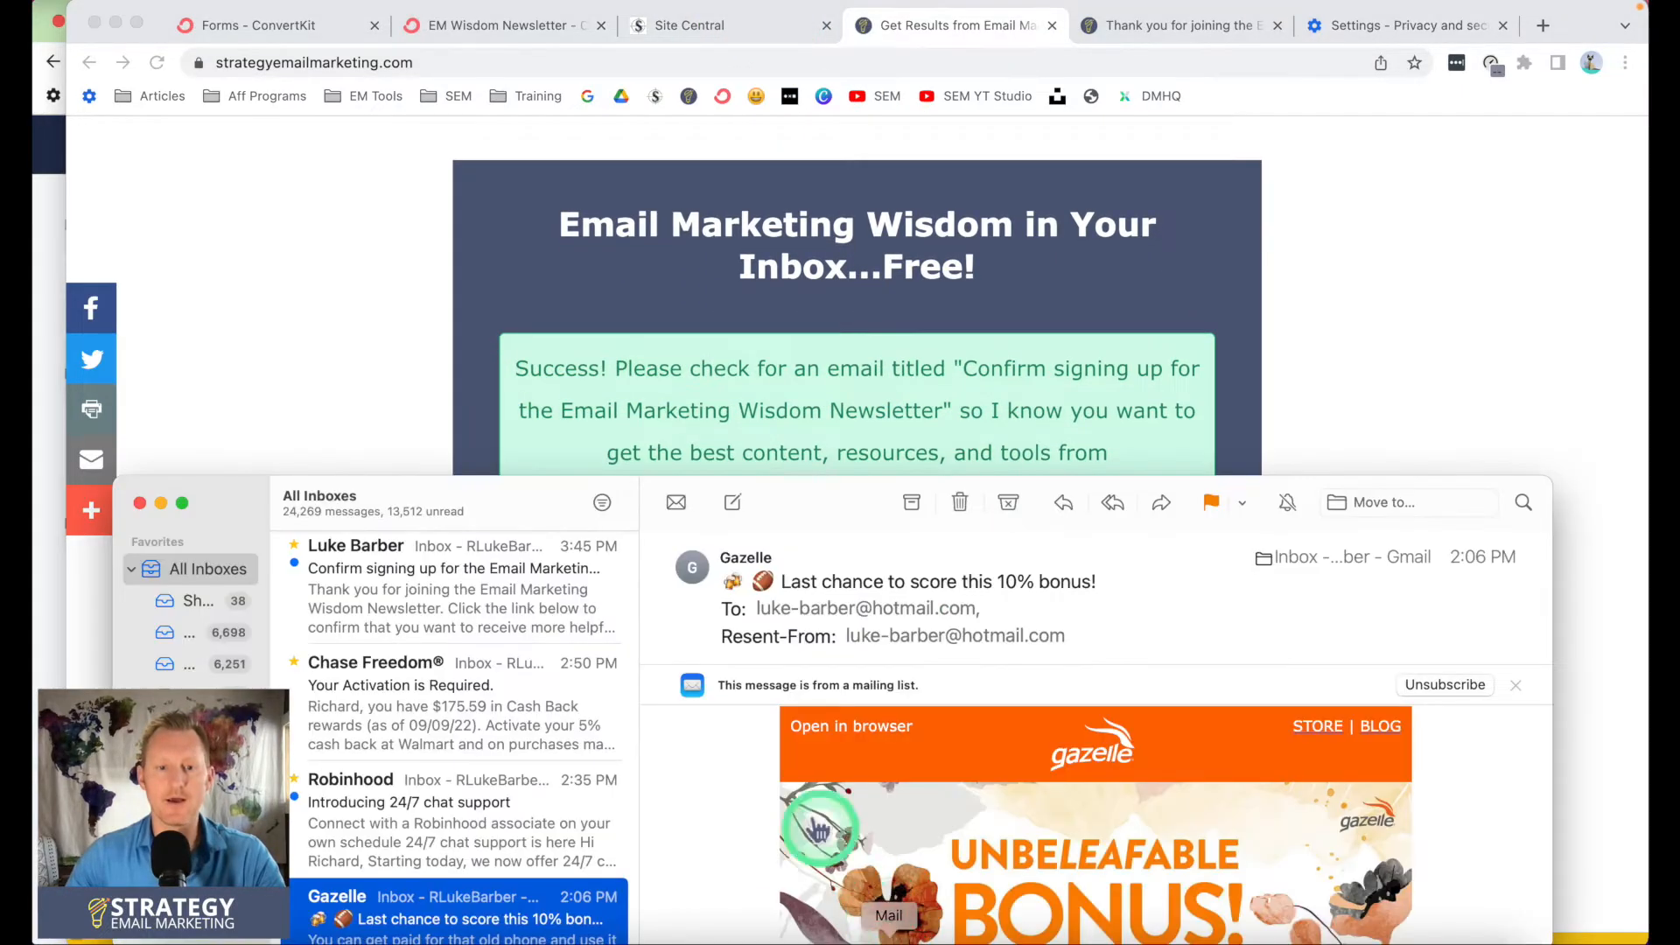
{"action": "left_click", "coordinate": [386, 571]}
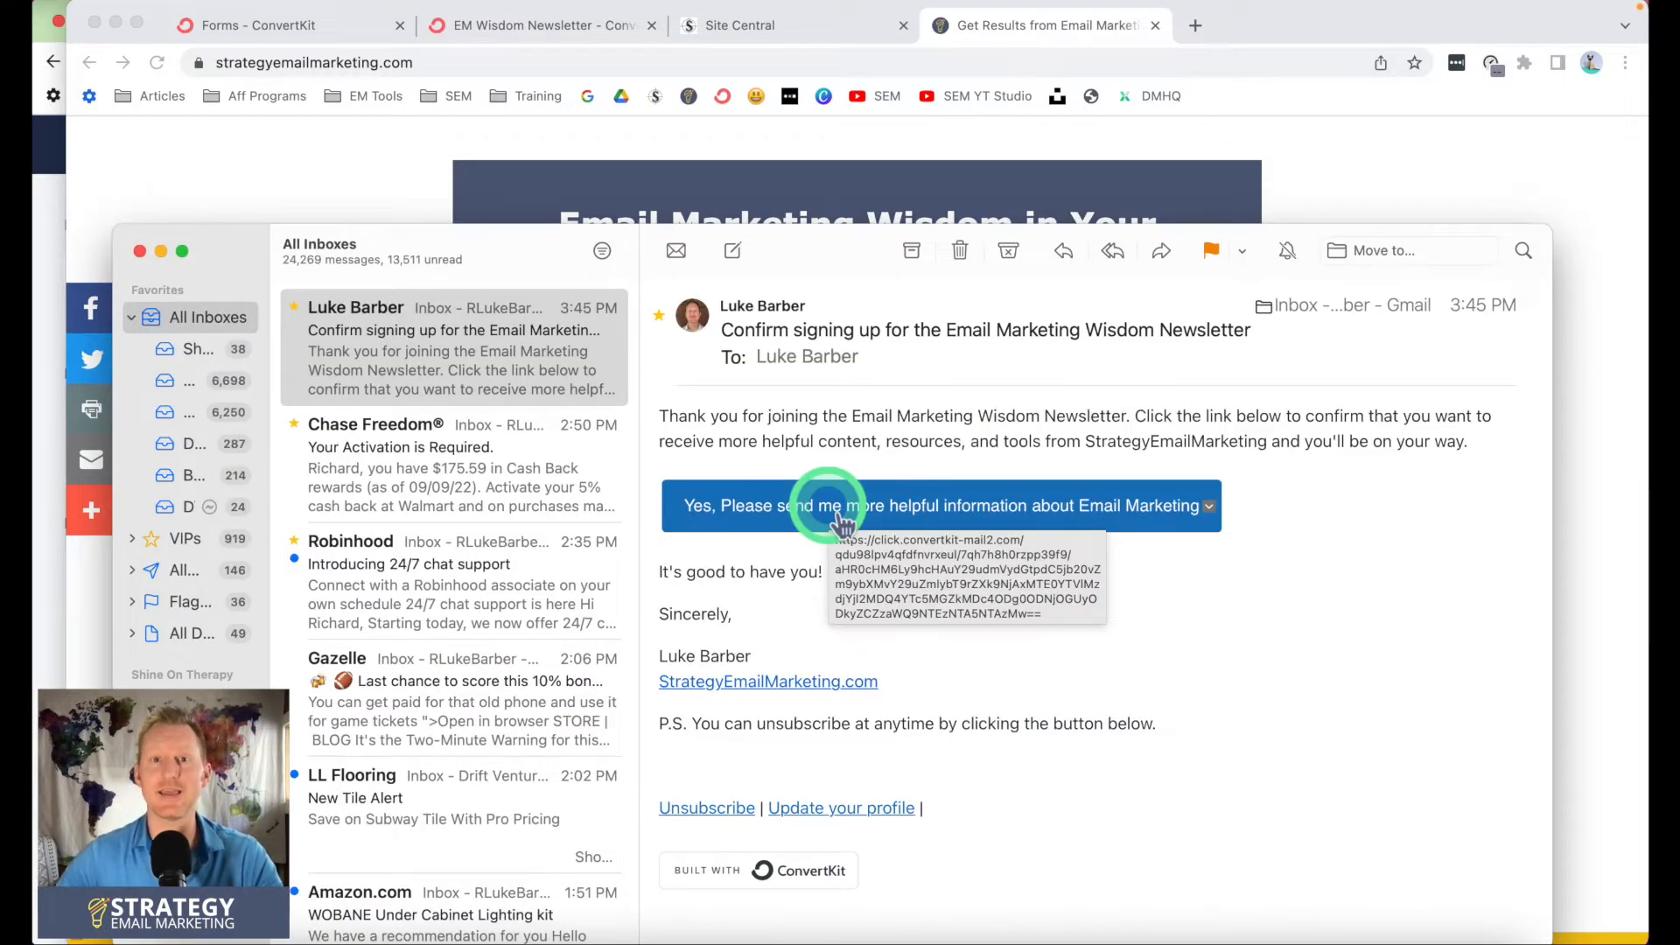
Confirm the newsletter signup from the received email and review the thank-you page it redirects to
{"action": "left_click", "coordinate": [839, 518]}
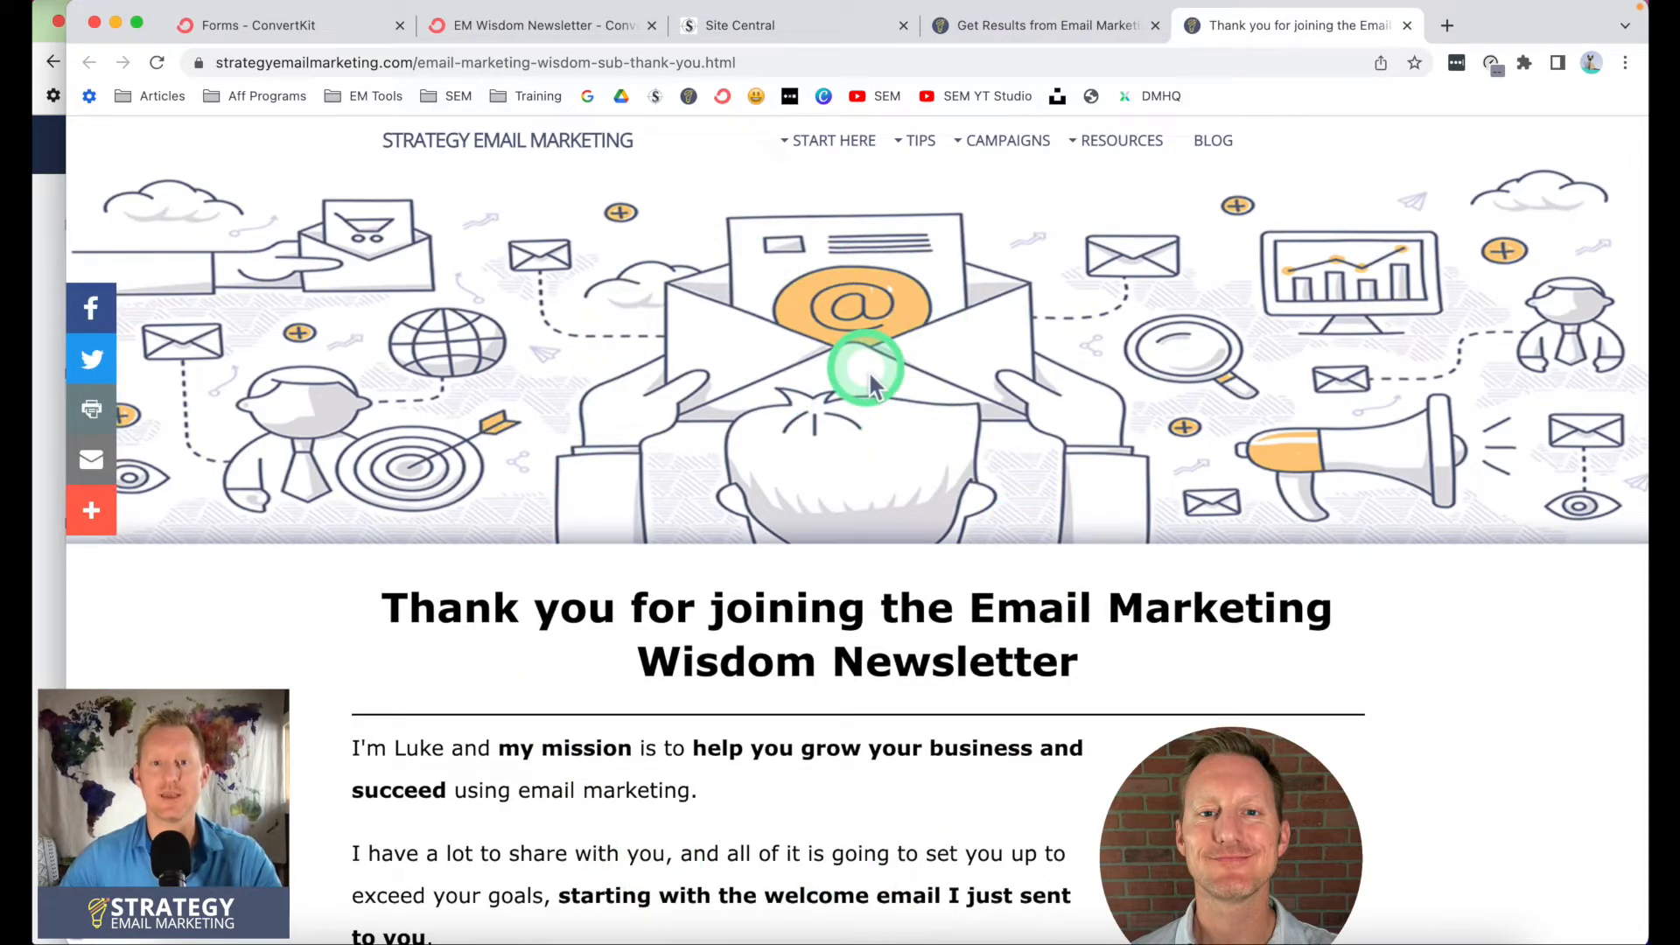
{"action": "scroll", "coordinate": [869, 381], "scroll_direction": "down", "scroll_amount": 3}
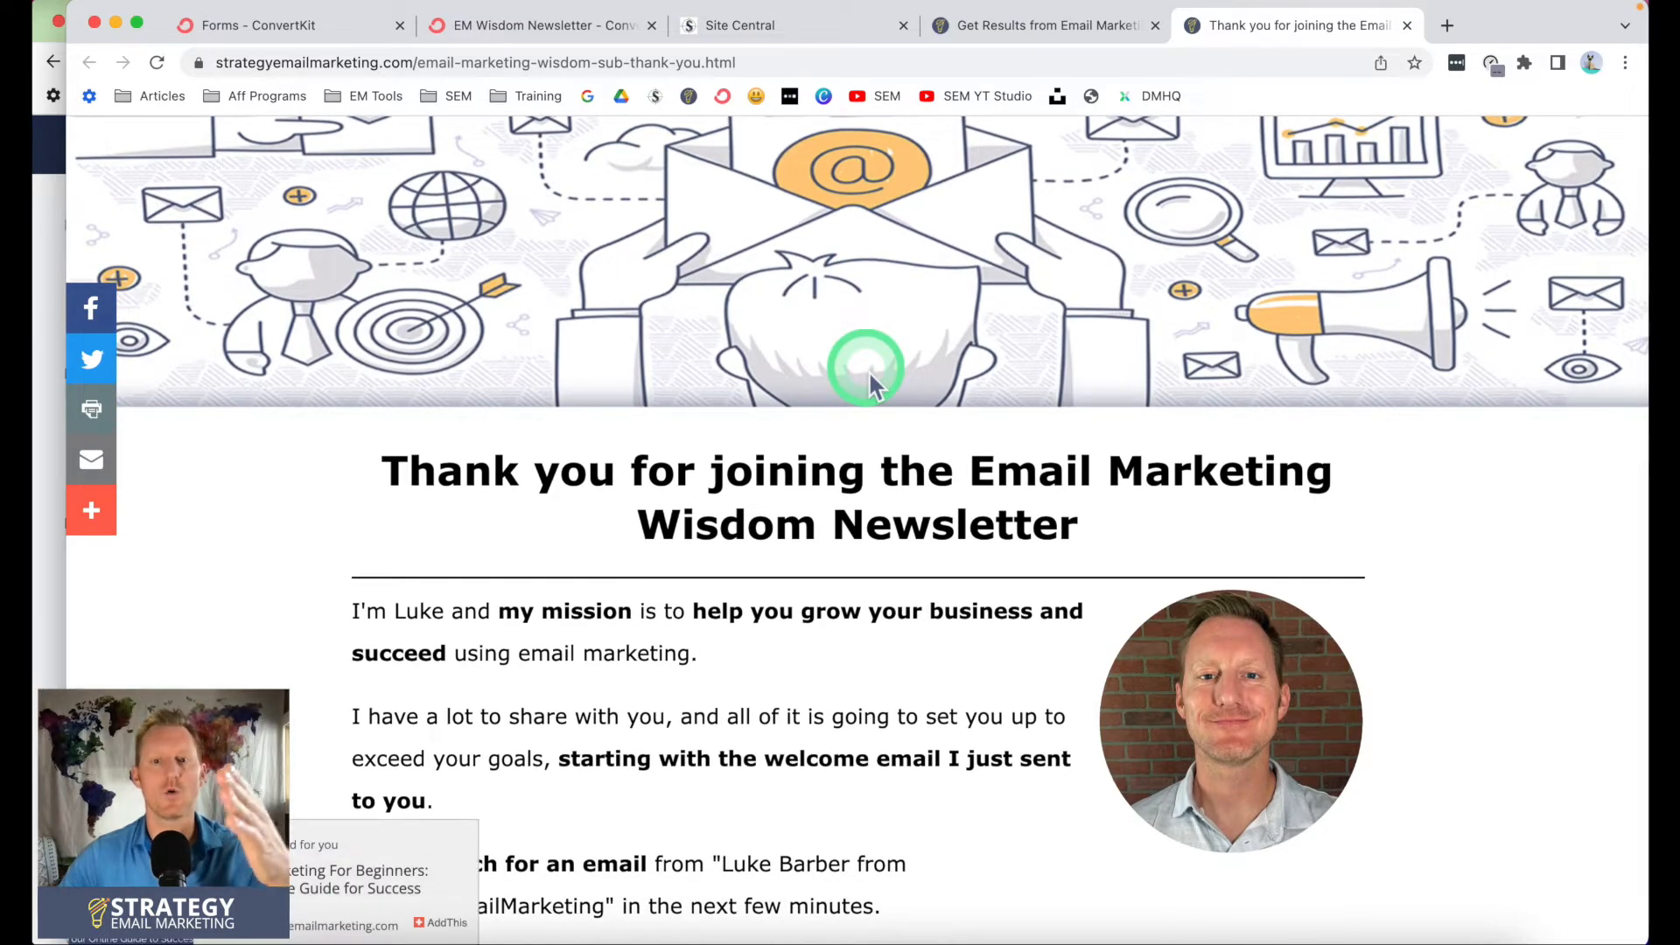
{"action": "scroll", "coordinate": [870, 368], "scroll_direction": "down", "scroll_amount": 5}
{"action": "mouse_move", "coordinate": [1255, 604]}
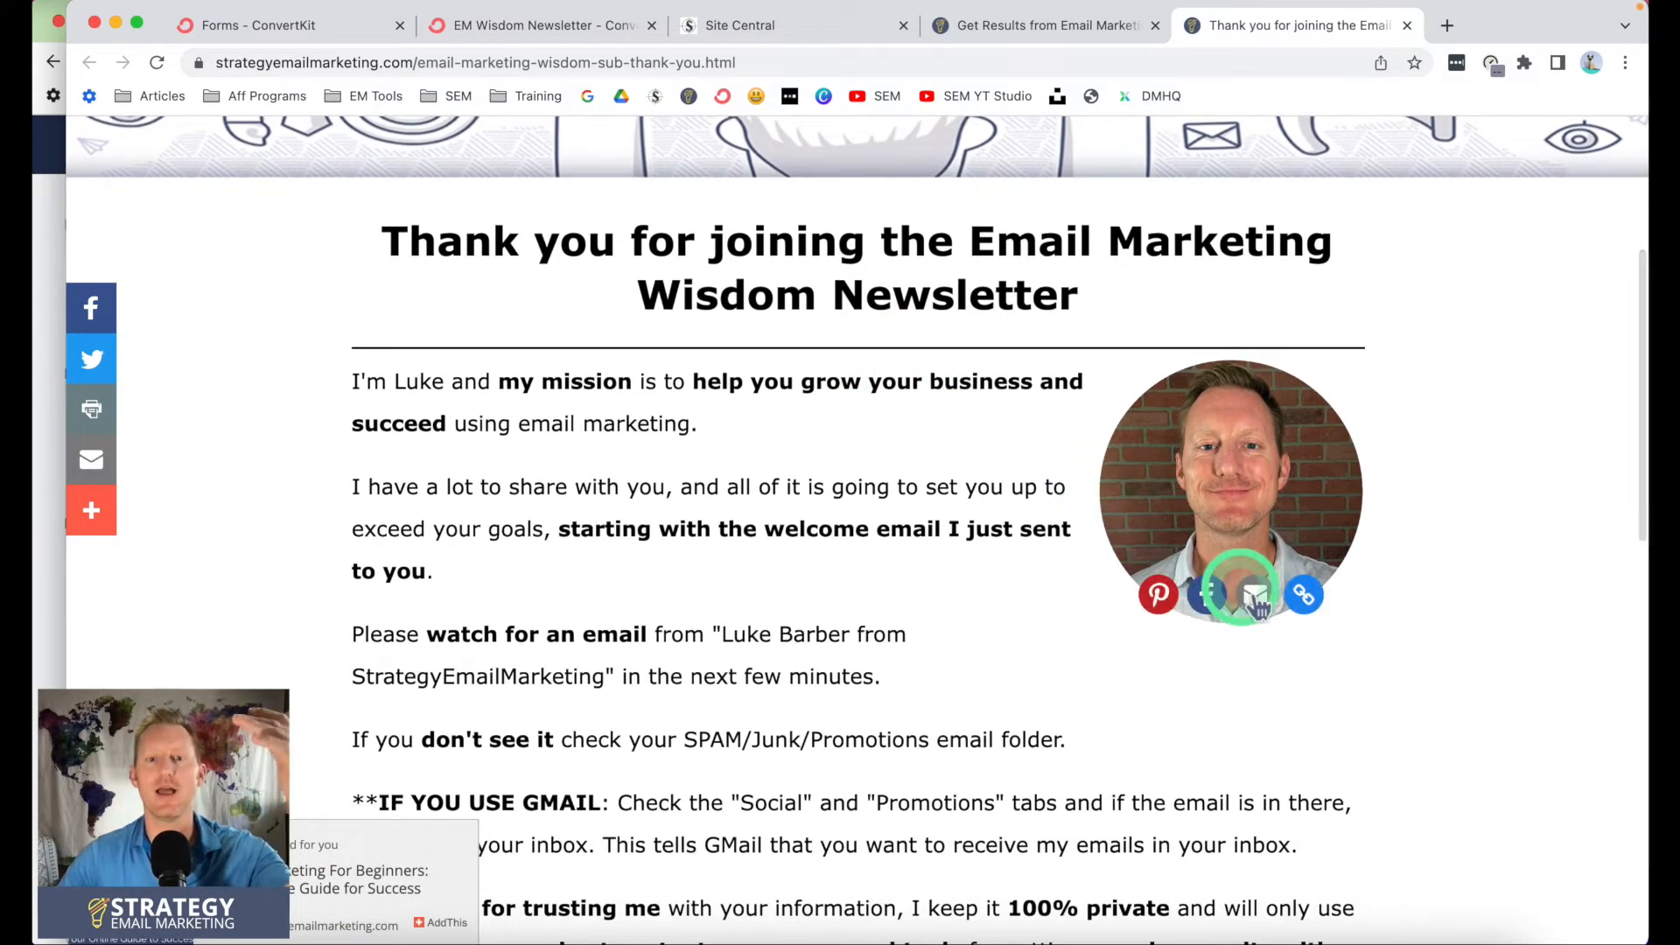
{"action": "scroll", "coordinate": [1260, 601], "scroll_direction": "down", "scroll_amount": 1}
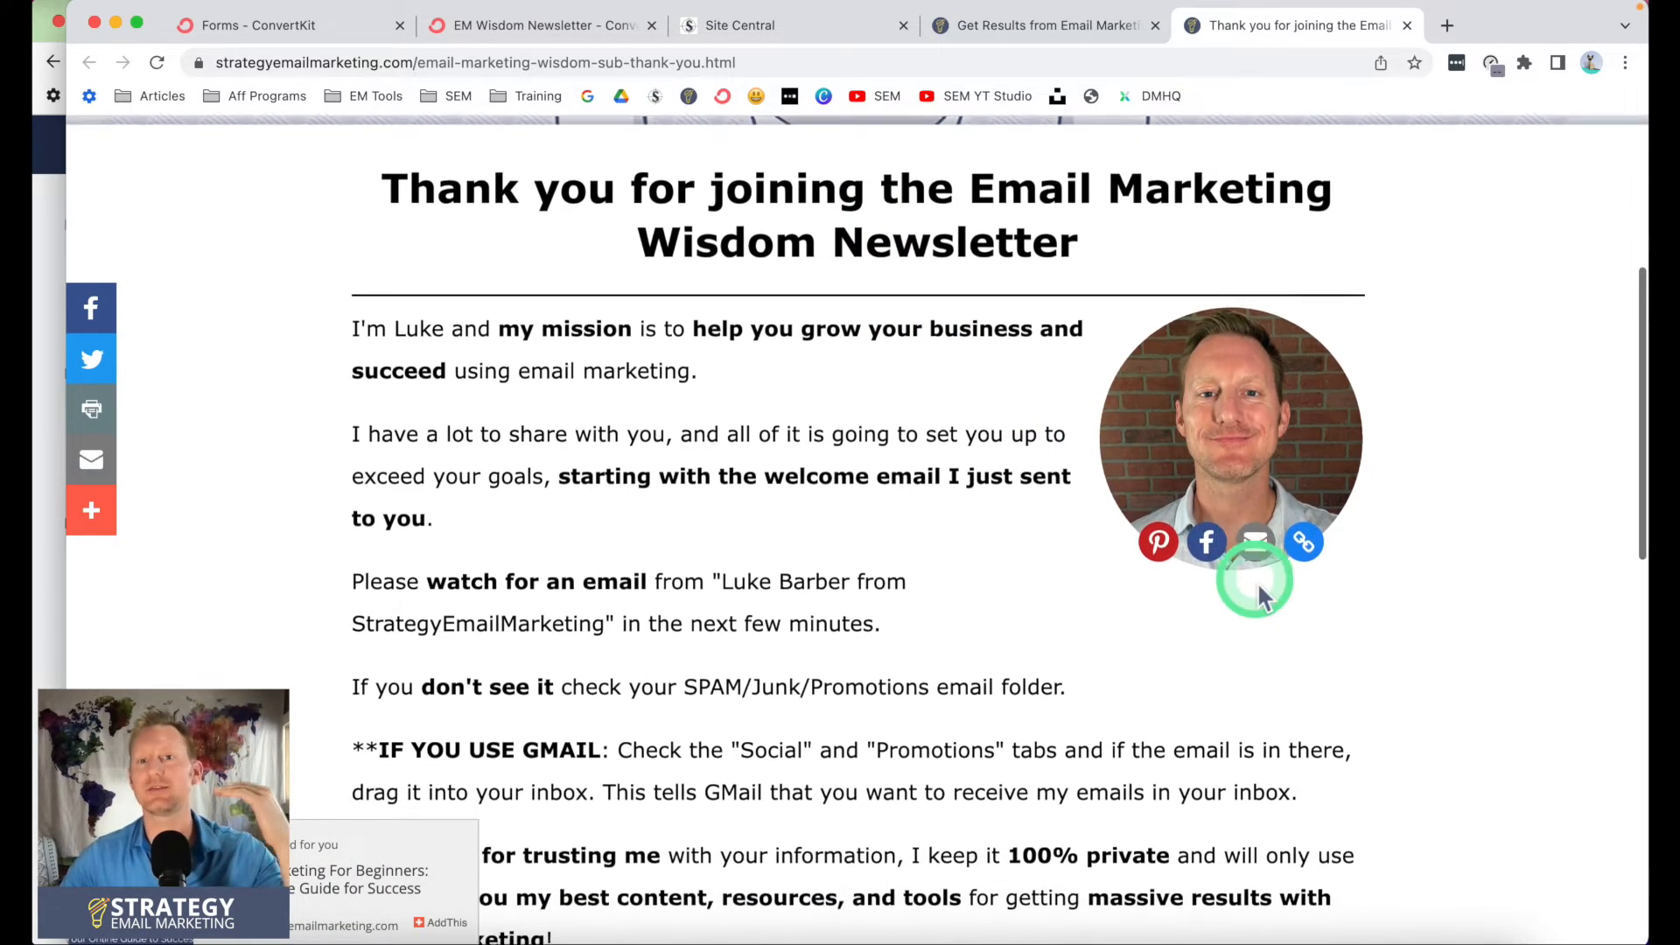
{"action": "scroll", "coordinate": [1330, 731], "scroll_direction": "down", "scroll_amount": 1}
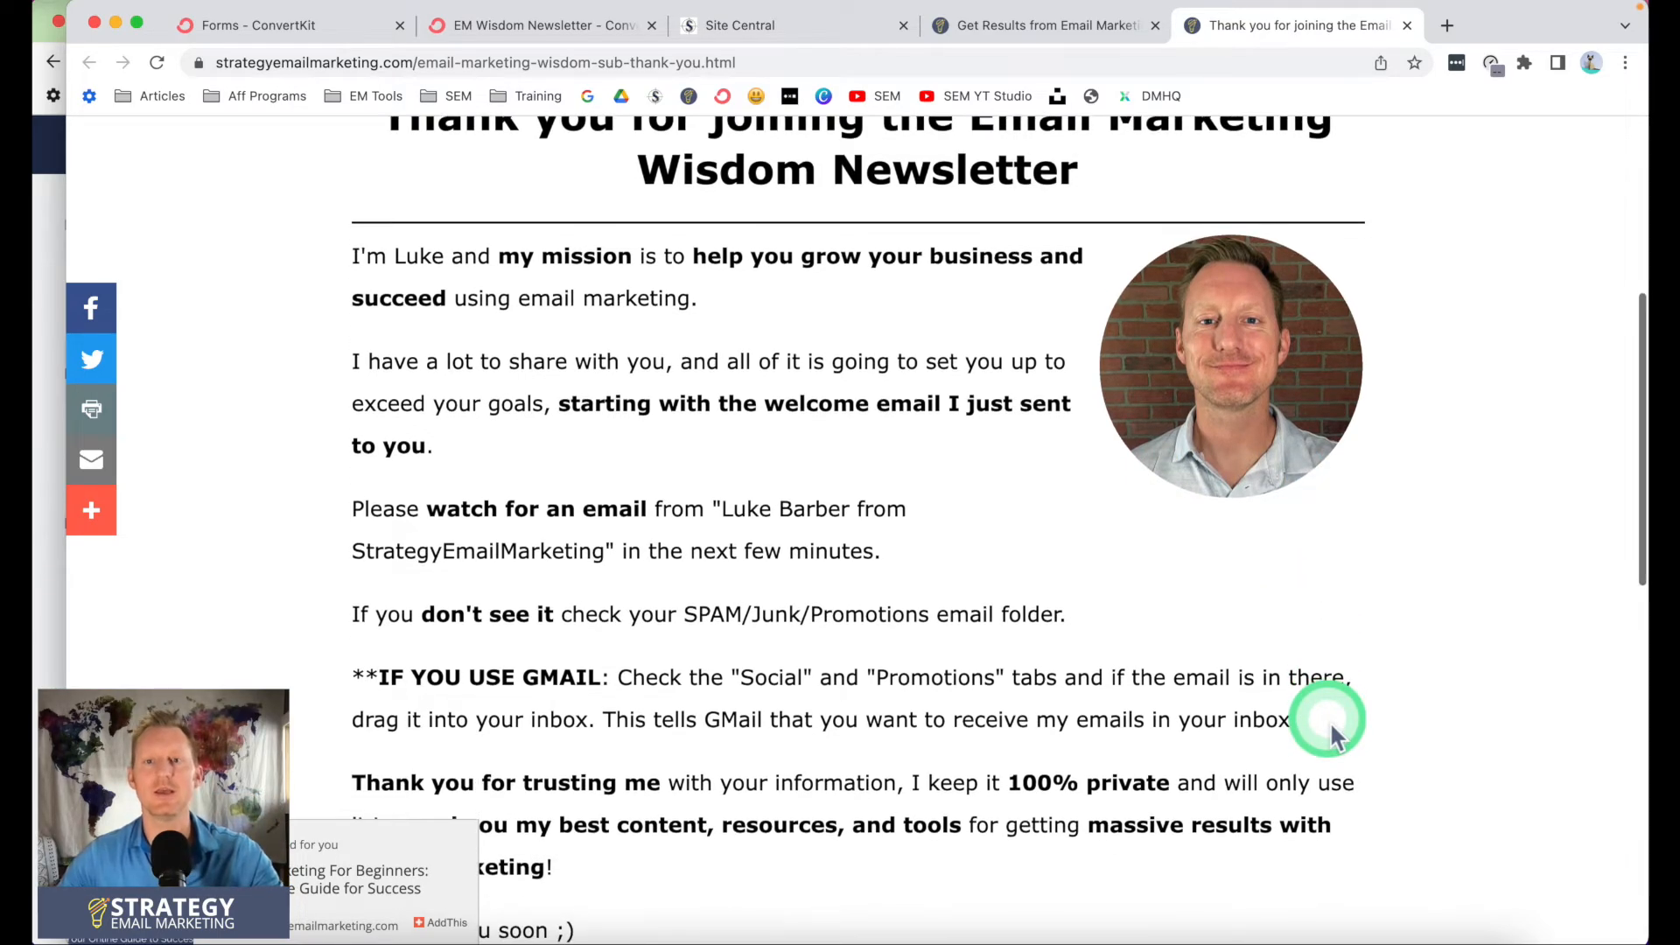
{"action": "scroll", "coordinate": [1331, 730], "scroll_direction": "down", "scroll_amount": 1}
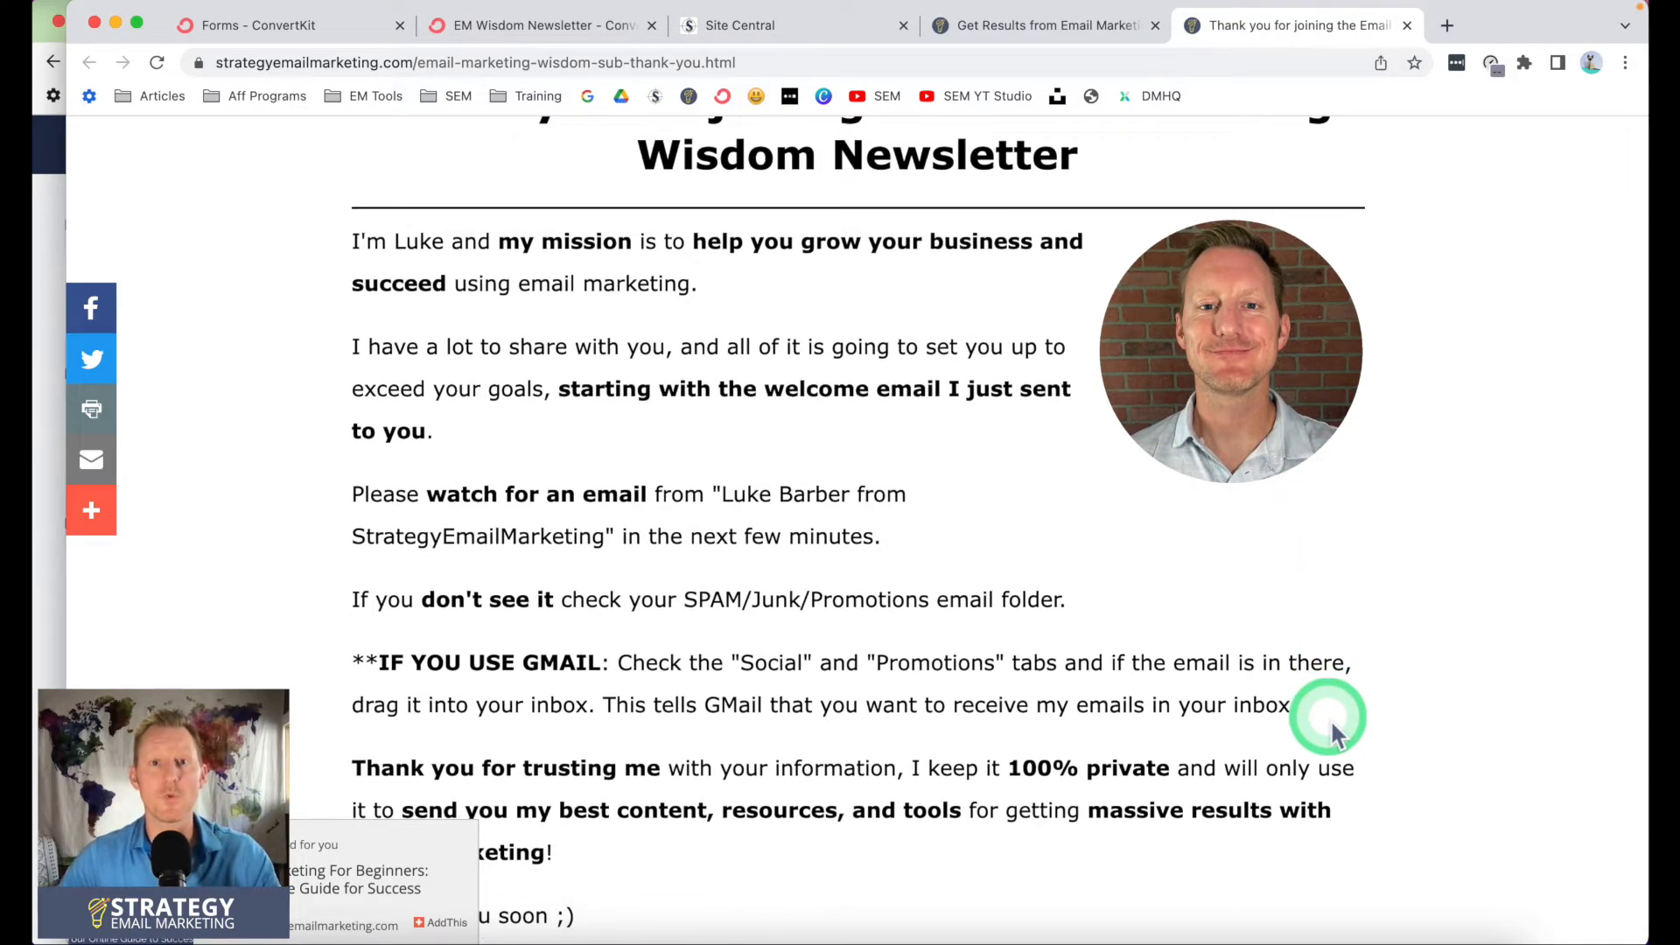
{"action": "scroll", "coordinate": [1331, 731], "scroll_direction": "up", "scroll_amount": 4}
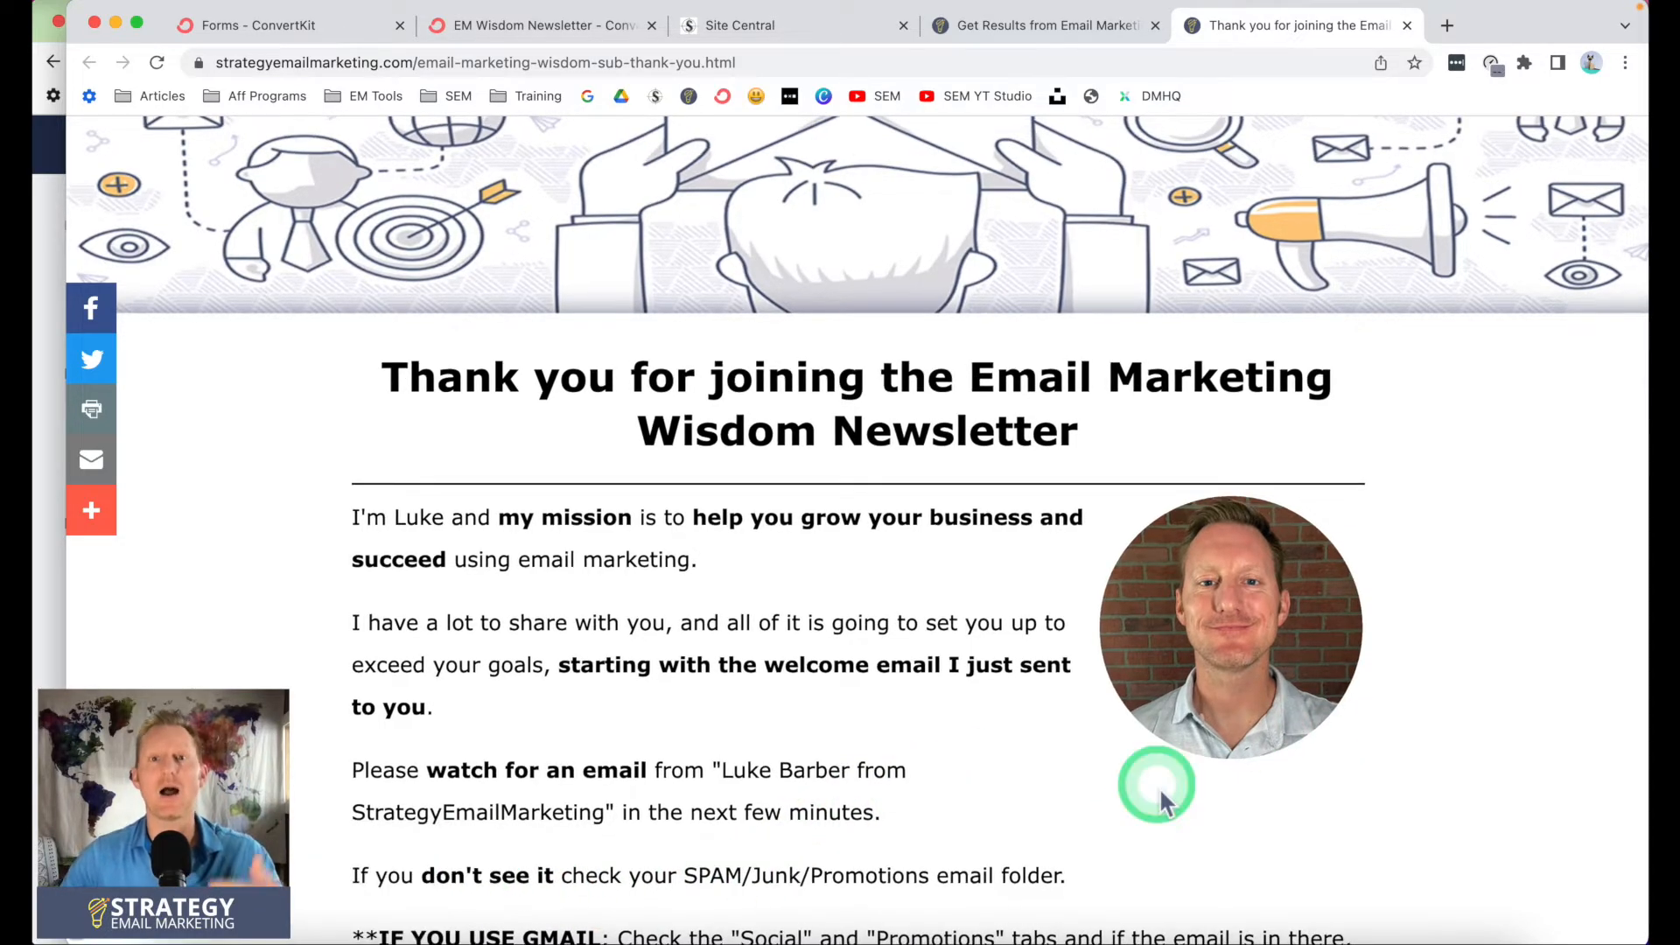
{"action": "scroll", "coordinate": [1161, 803], "scroll_direction": "down", "scroll_amount": 5}
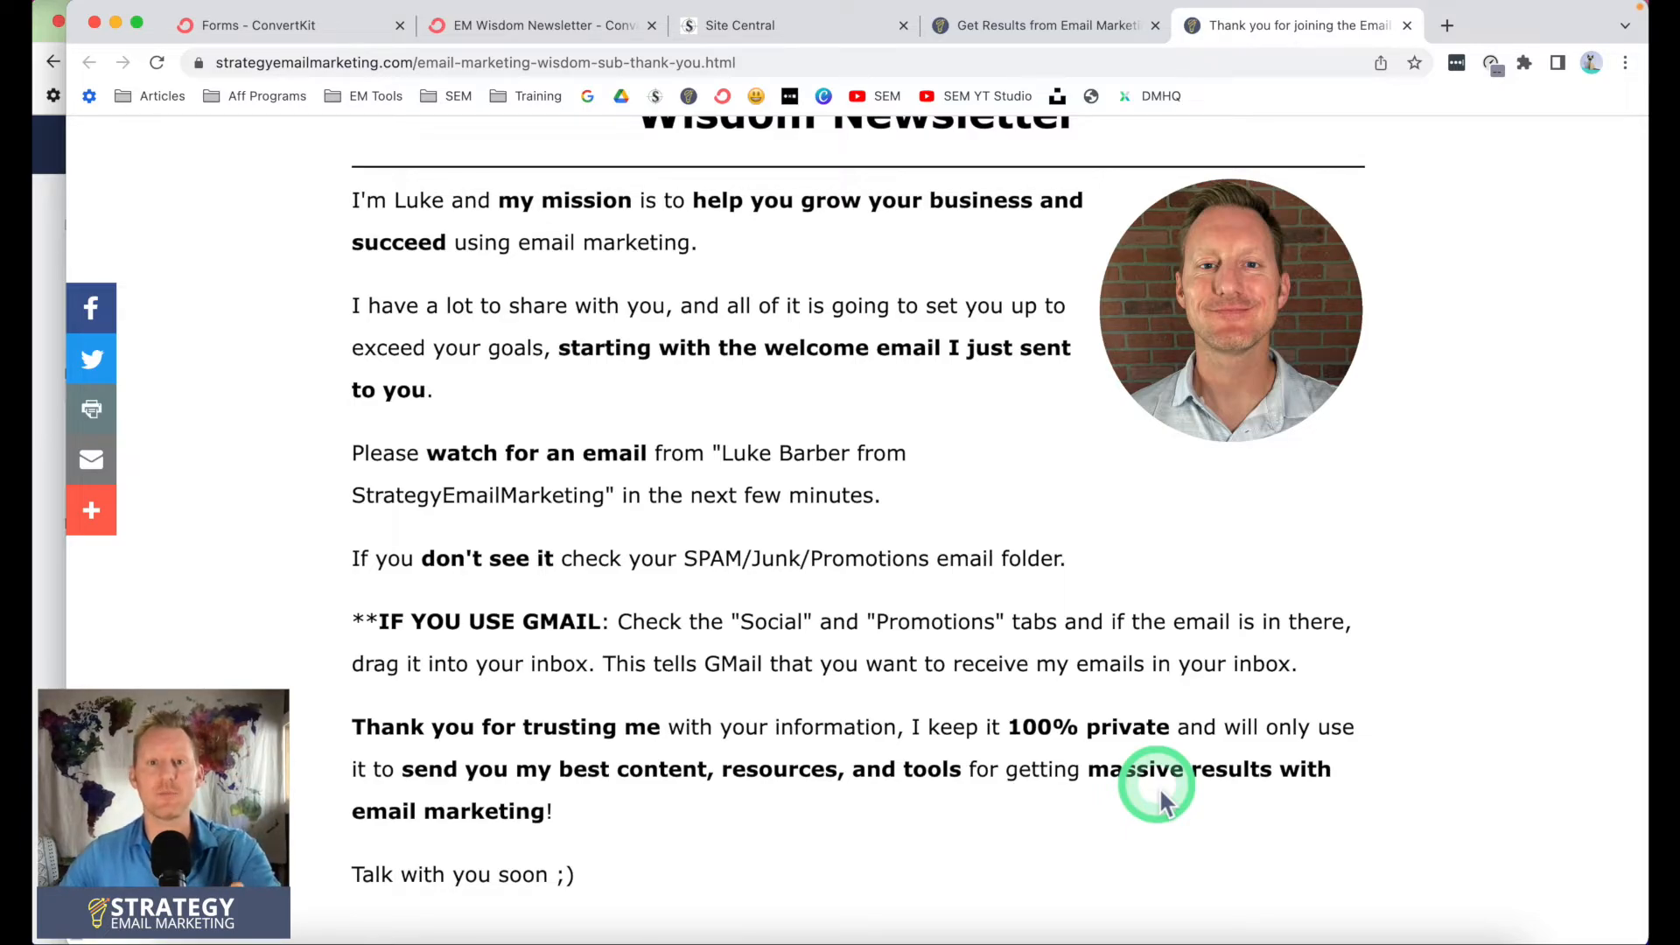
{"action": "scroll", "coordinate": [1161, 804], "scroll_direction": "up", "scroll_amount": 3}
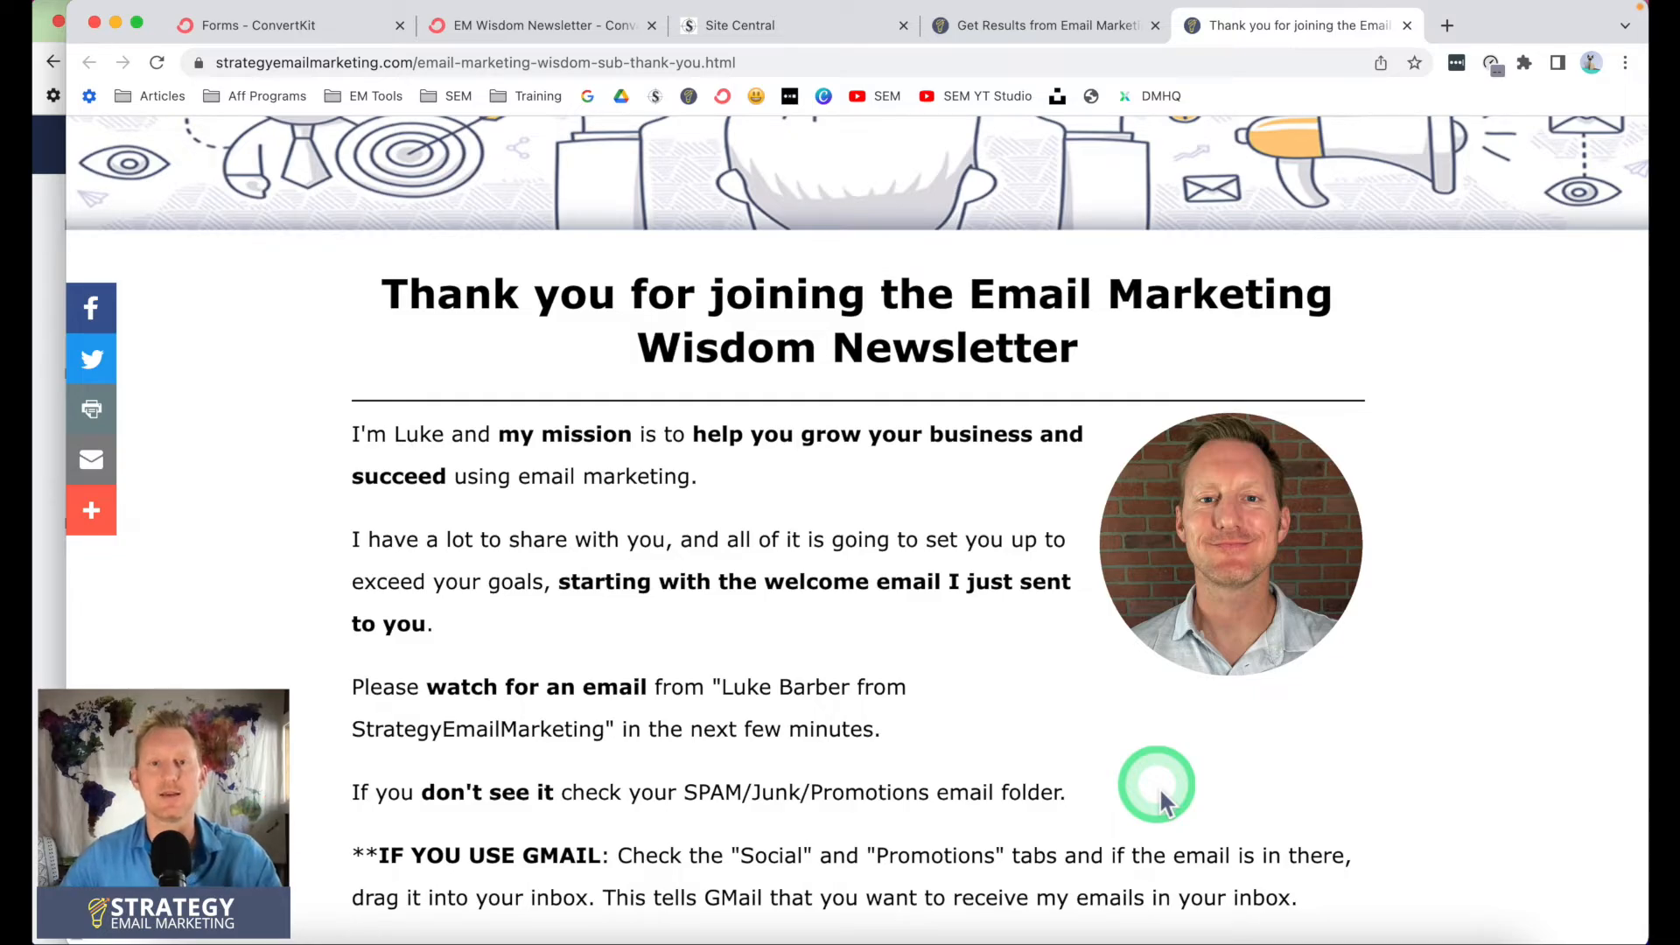
{"action": "scroll", "coordinate": [1159, 801], "scroll_direction": "down", "scroll_amount": 3}
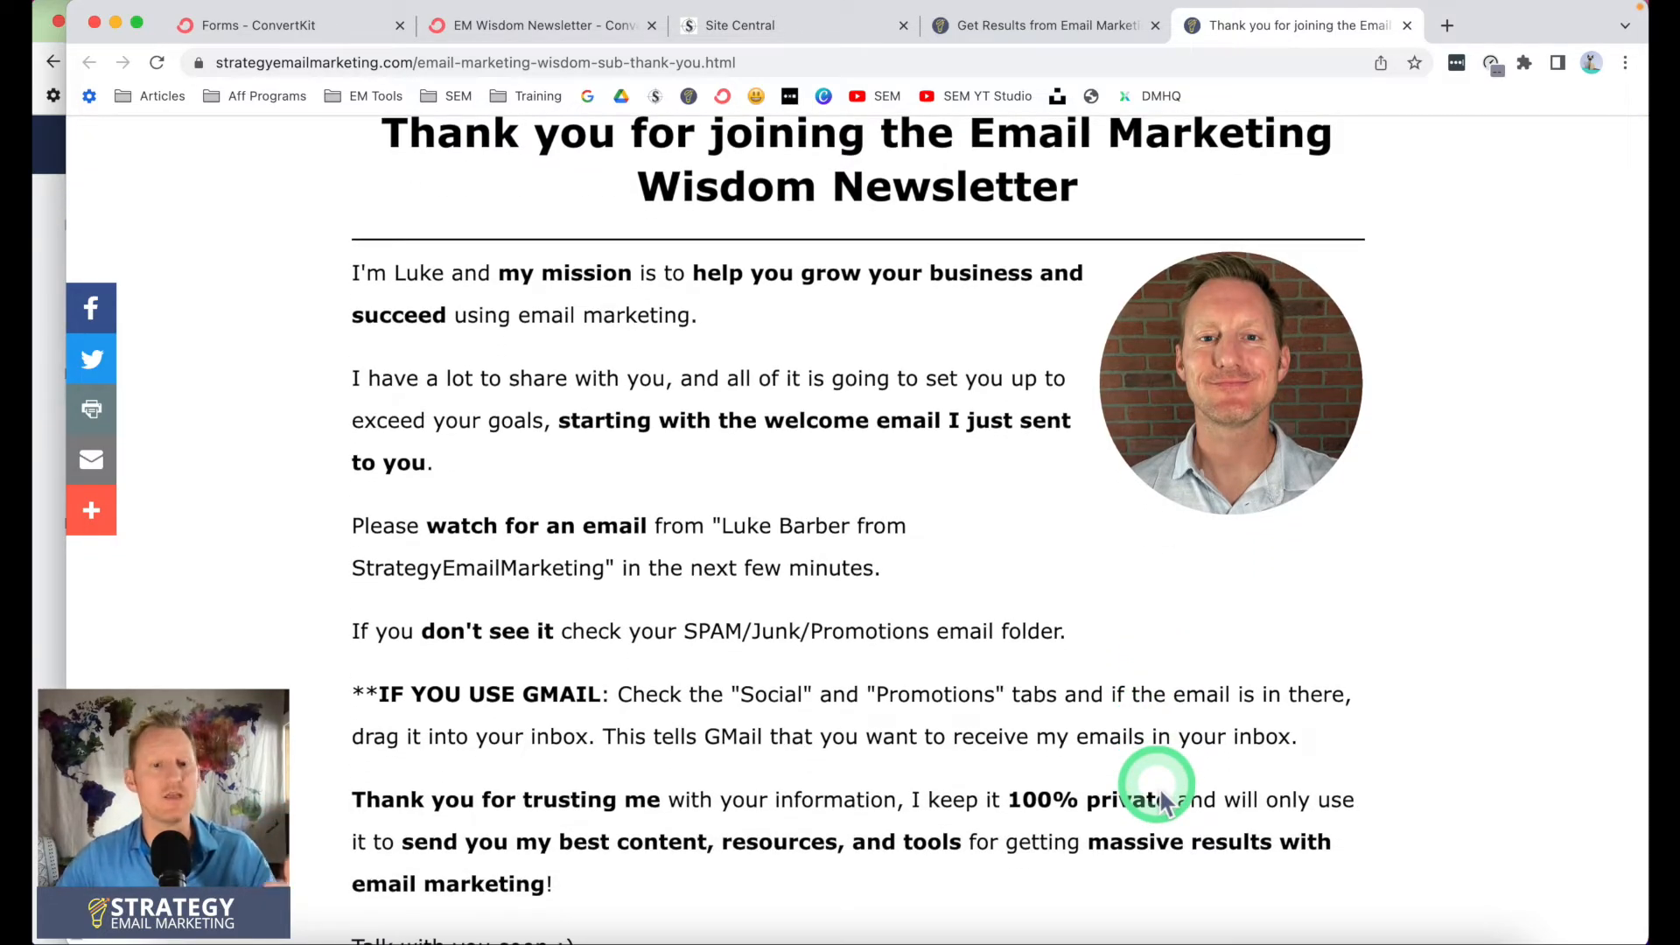
{"action": "scroll", "coordinate": [1158, 801], "scroll_direction": "down", "scroll_amount": 2}
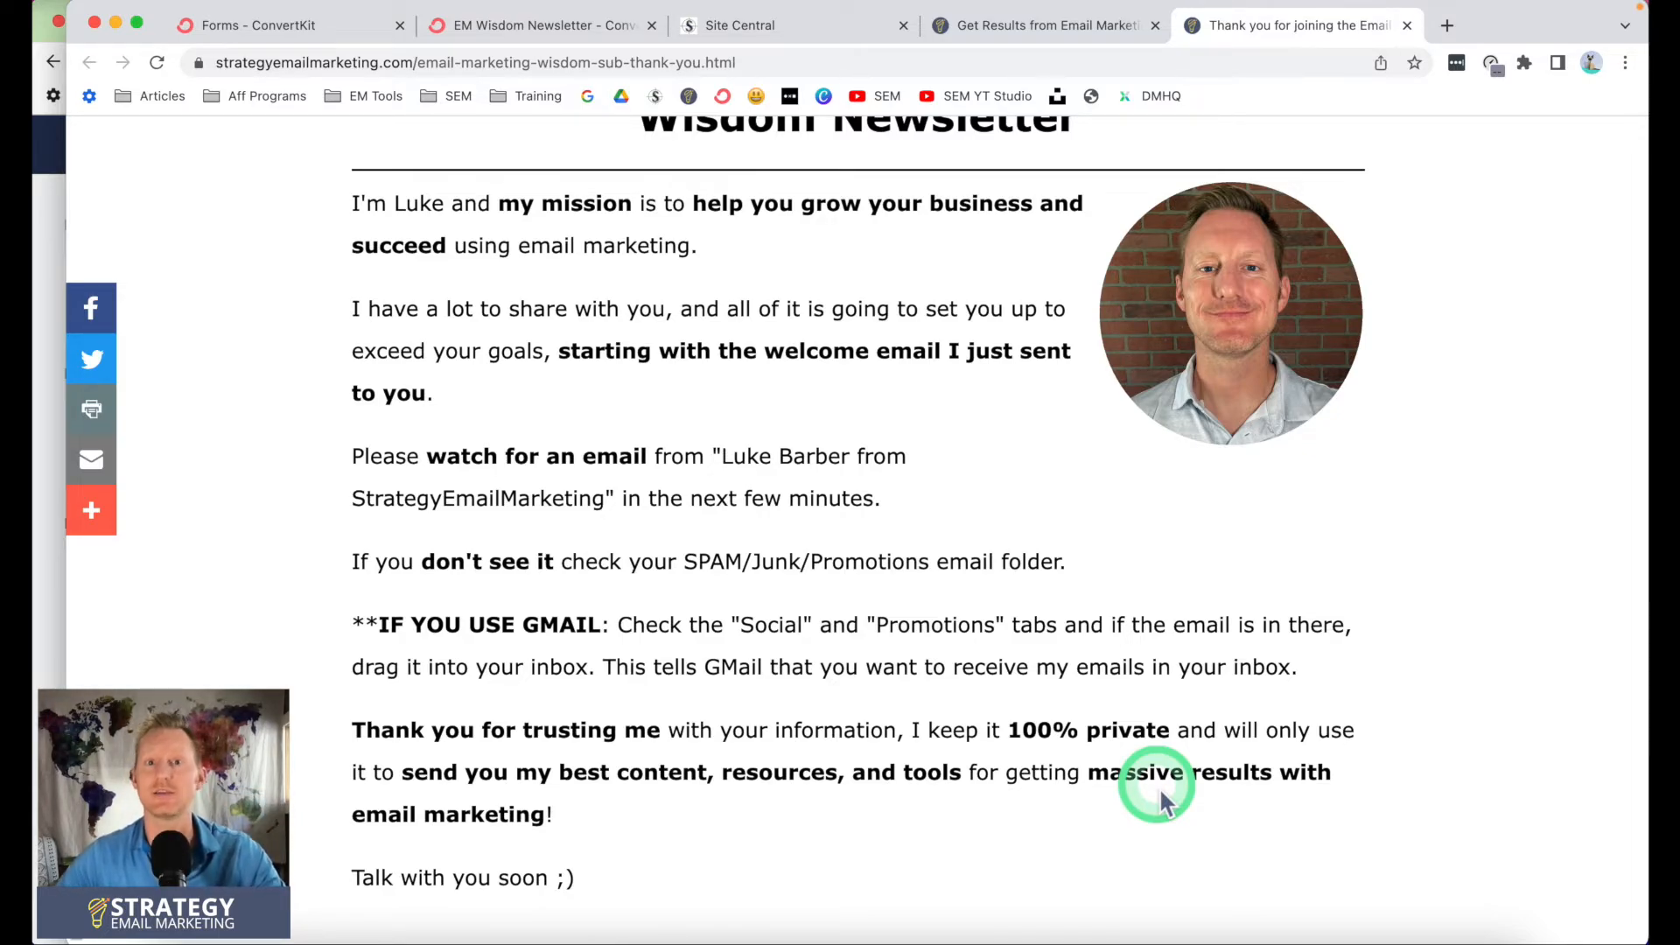
{"action": "scroll", "coordinate": [1058, 644], "scroll_direction": "down", "scroll_amount": 3}
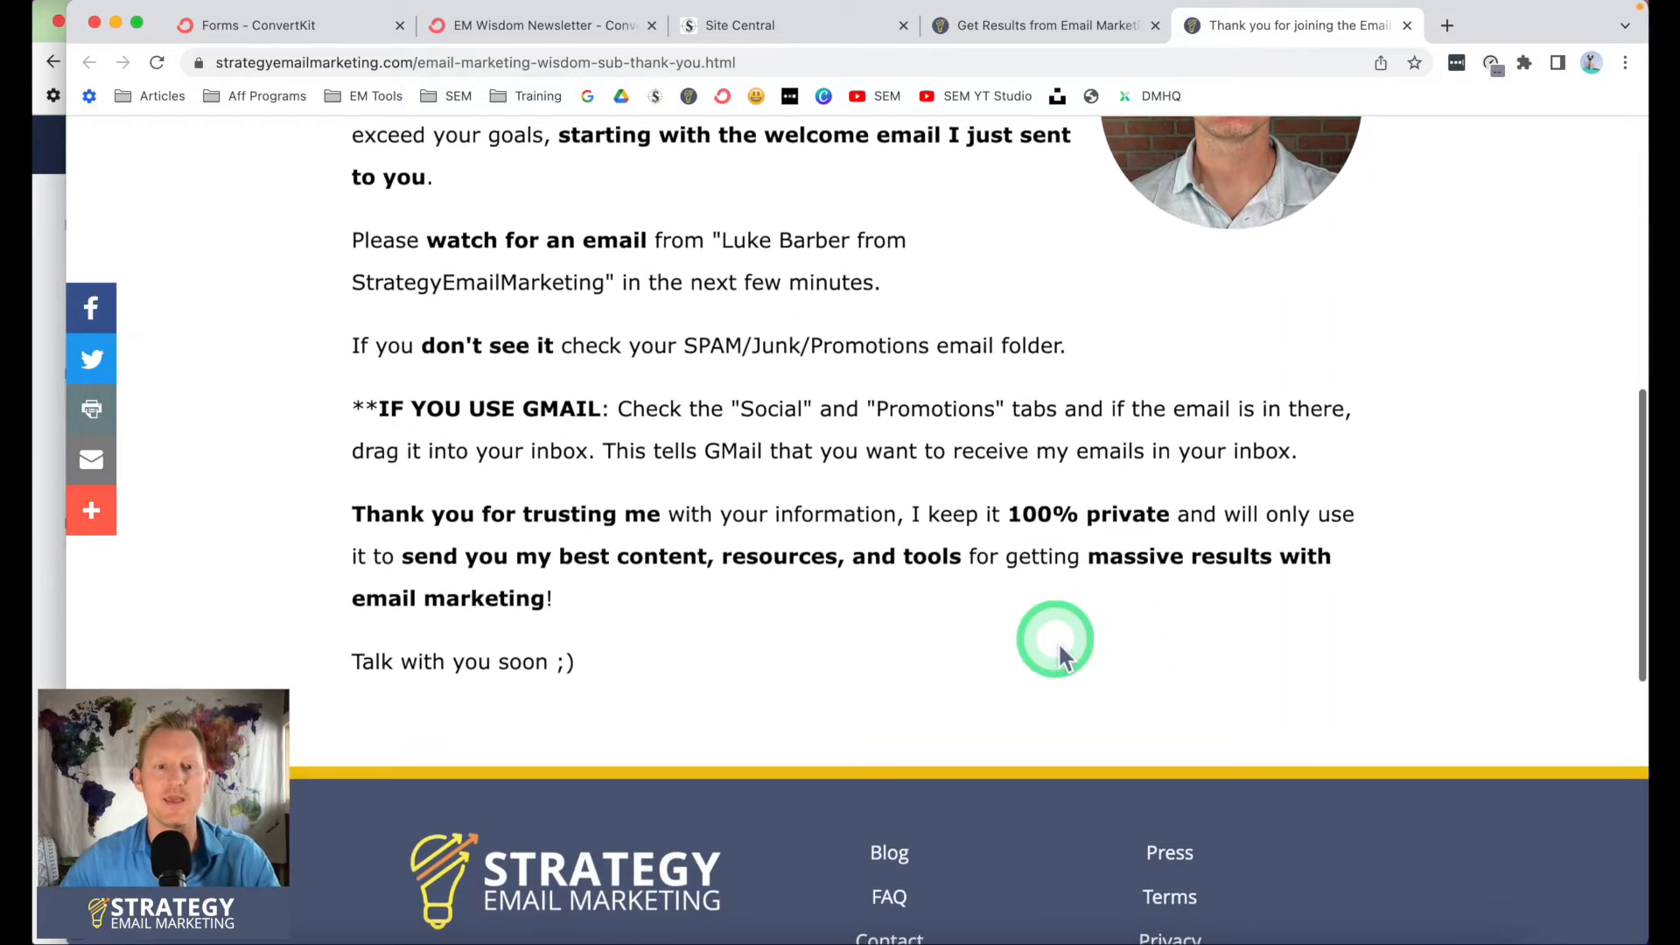
{"action": "scroll", "coordinate": [1058, 645], "scroll_direction": "up", "scroll_amount": 2}
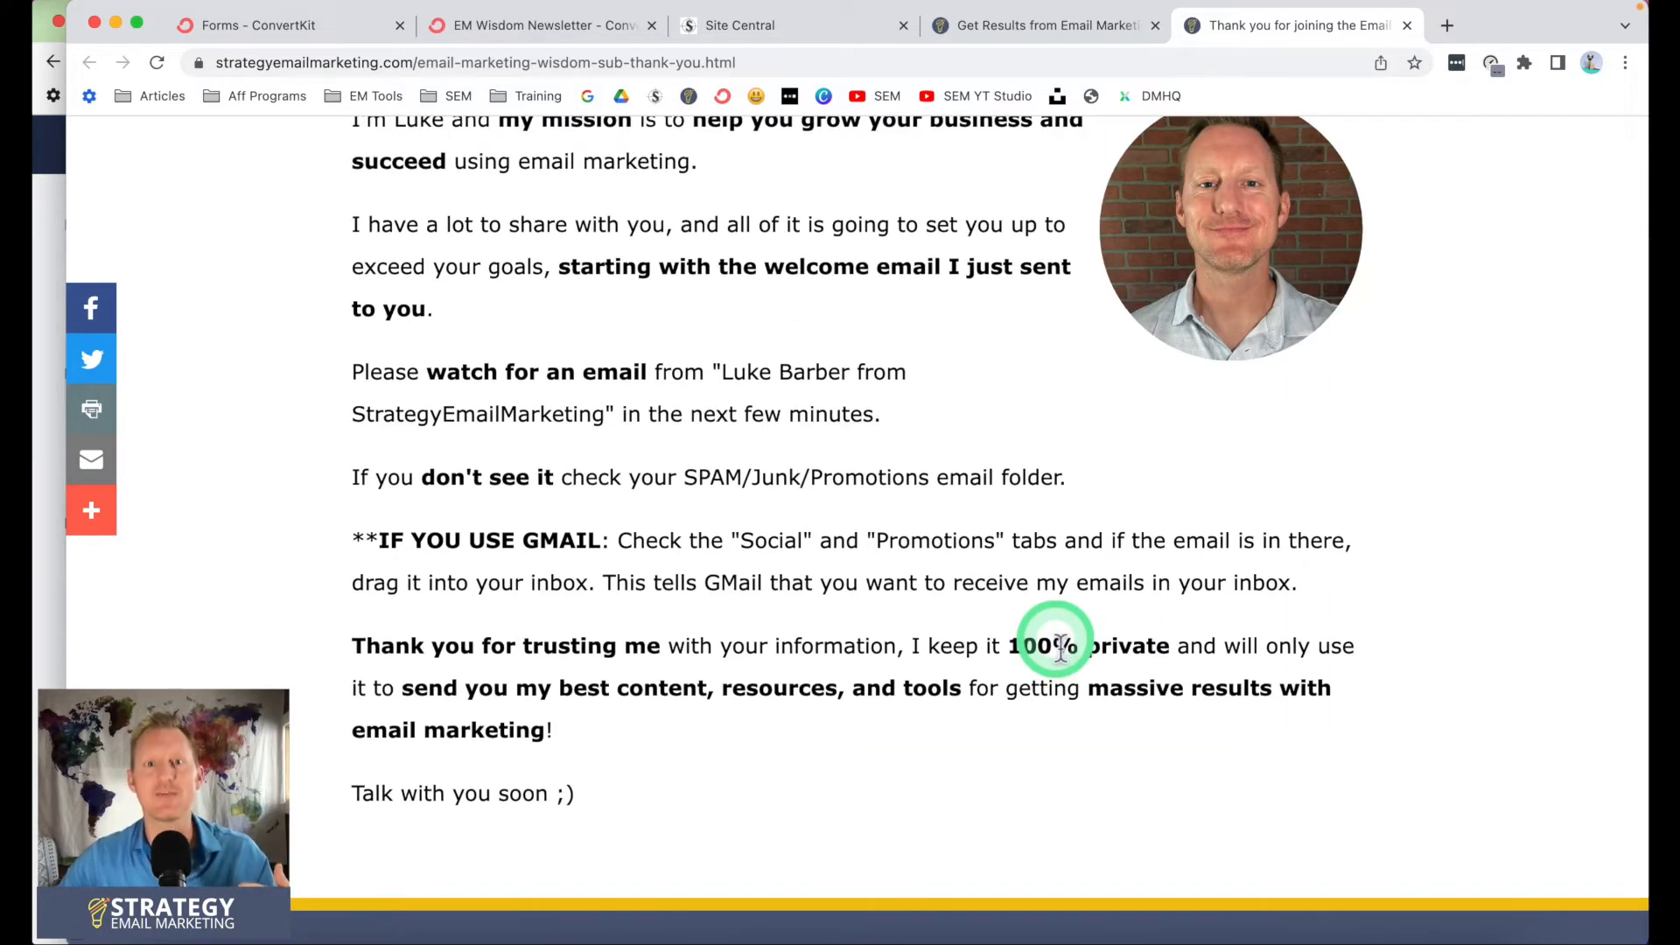
{"action": "scroll", "coordinate": [1060, 647], "scroll_direction": "down", "scroll_amount": 1}
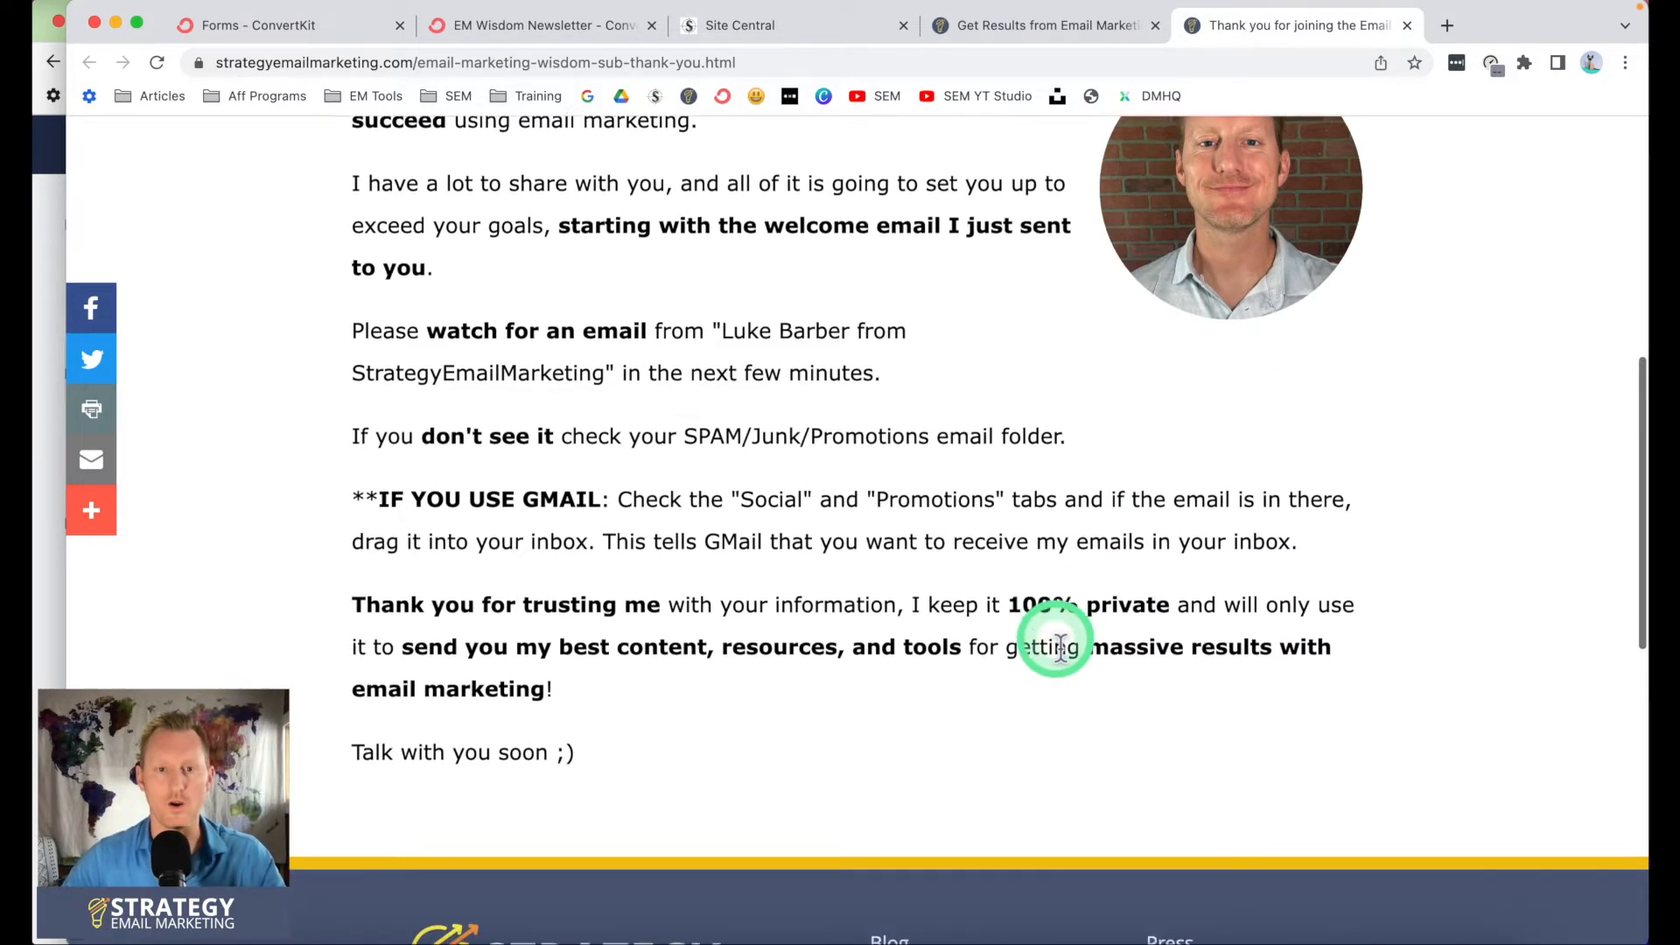
{"action": "scroll", "coordinate": [1060, 648], "scroll_direction": "down", "scroll_amount": 3}
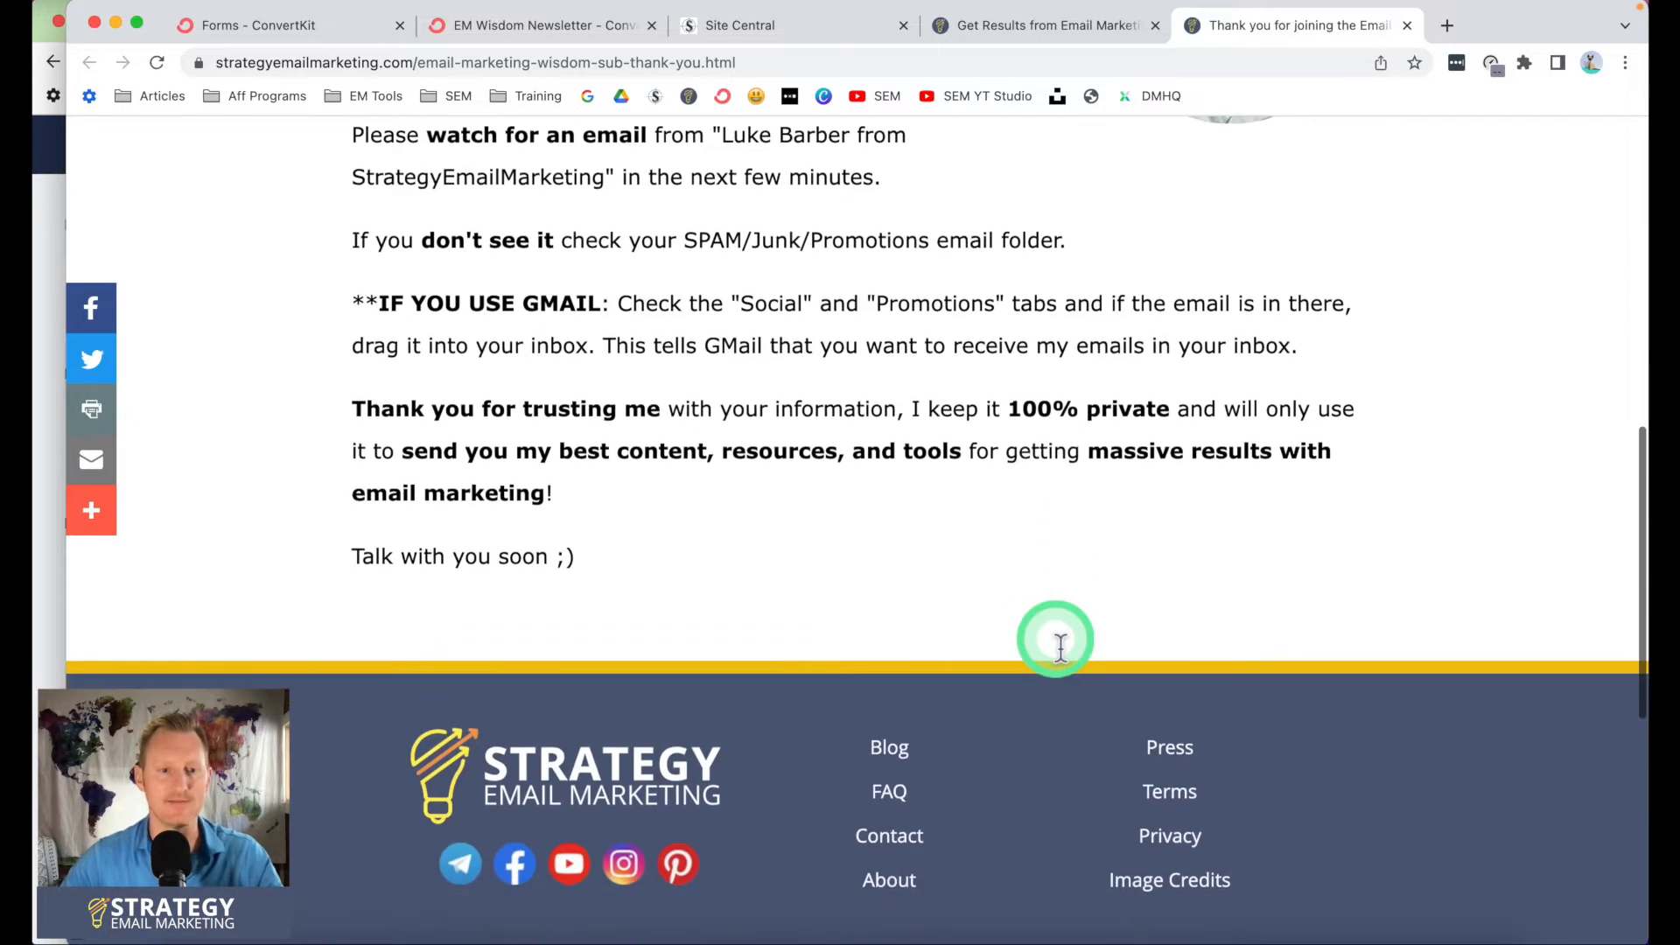
{"action": "scroll", "coordinate": [1060, 648], "scroll_direction": "up", "scroll_amount": 6}
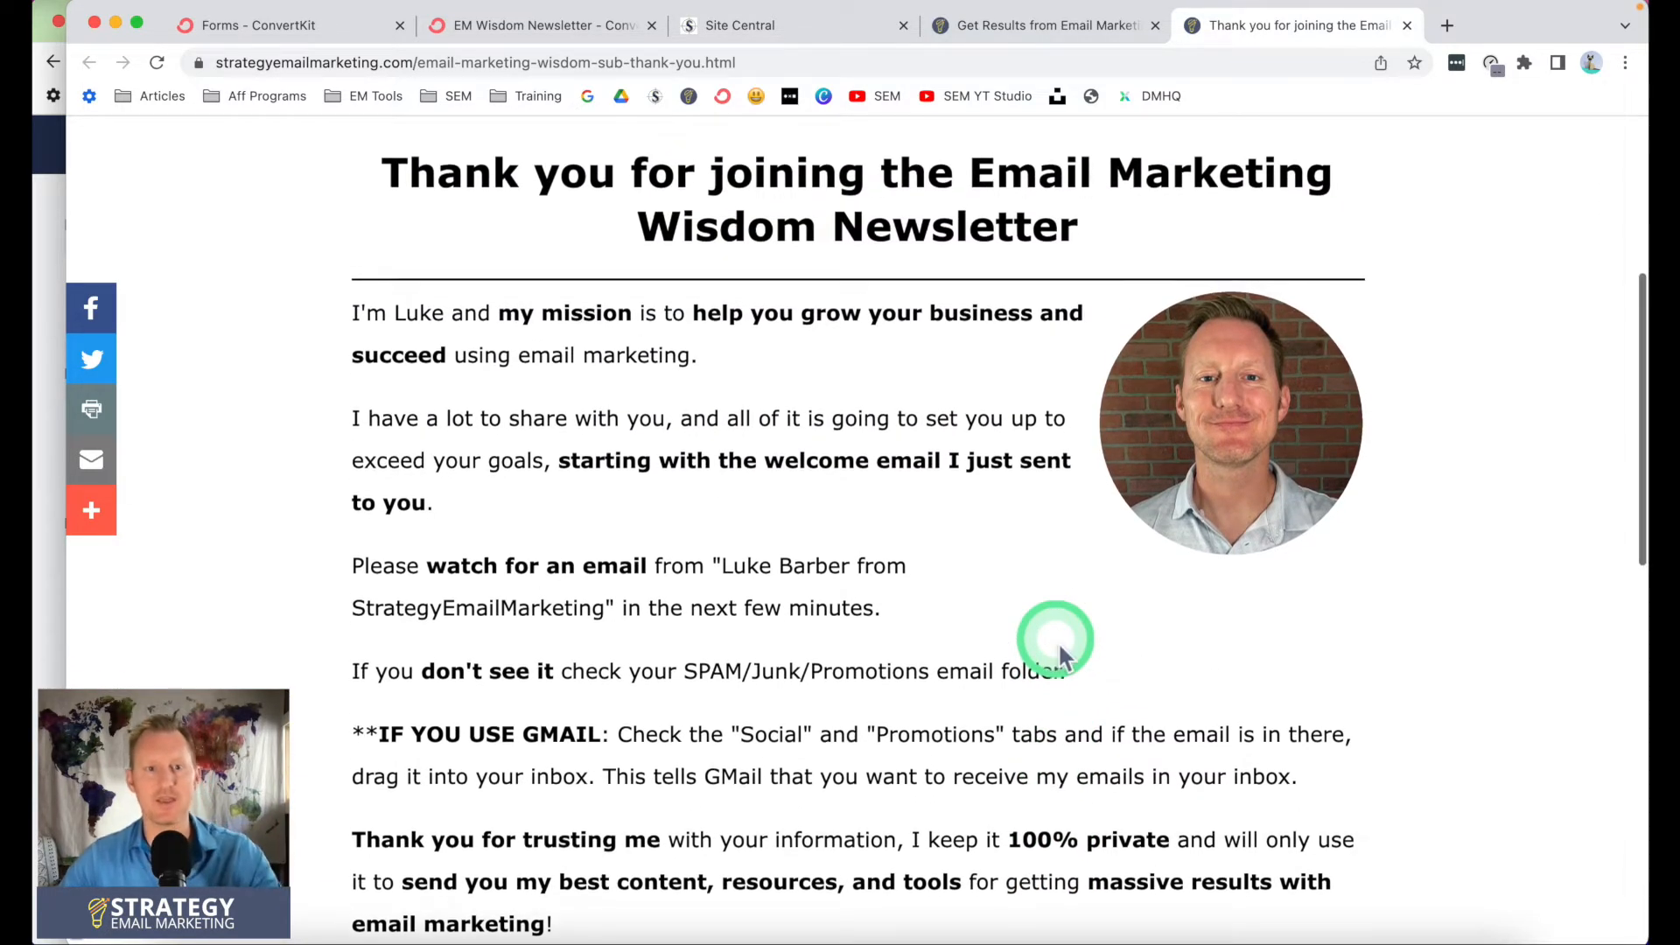
{"action": "scroll", "coordinate": [1060, 652], "scroll_direction": "down", "scroll_amount": 2}
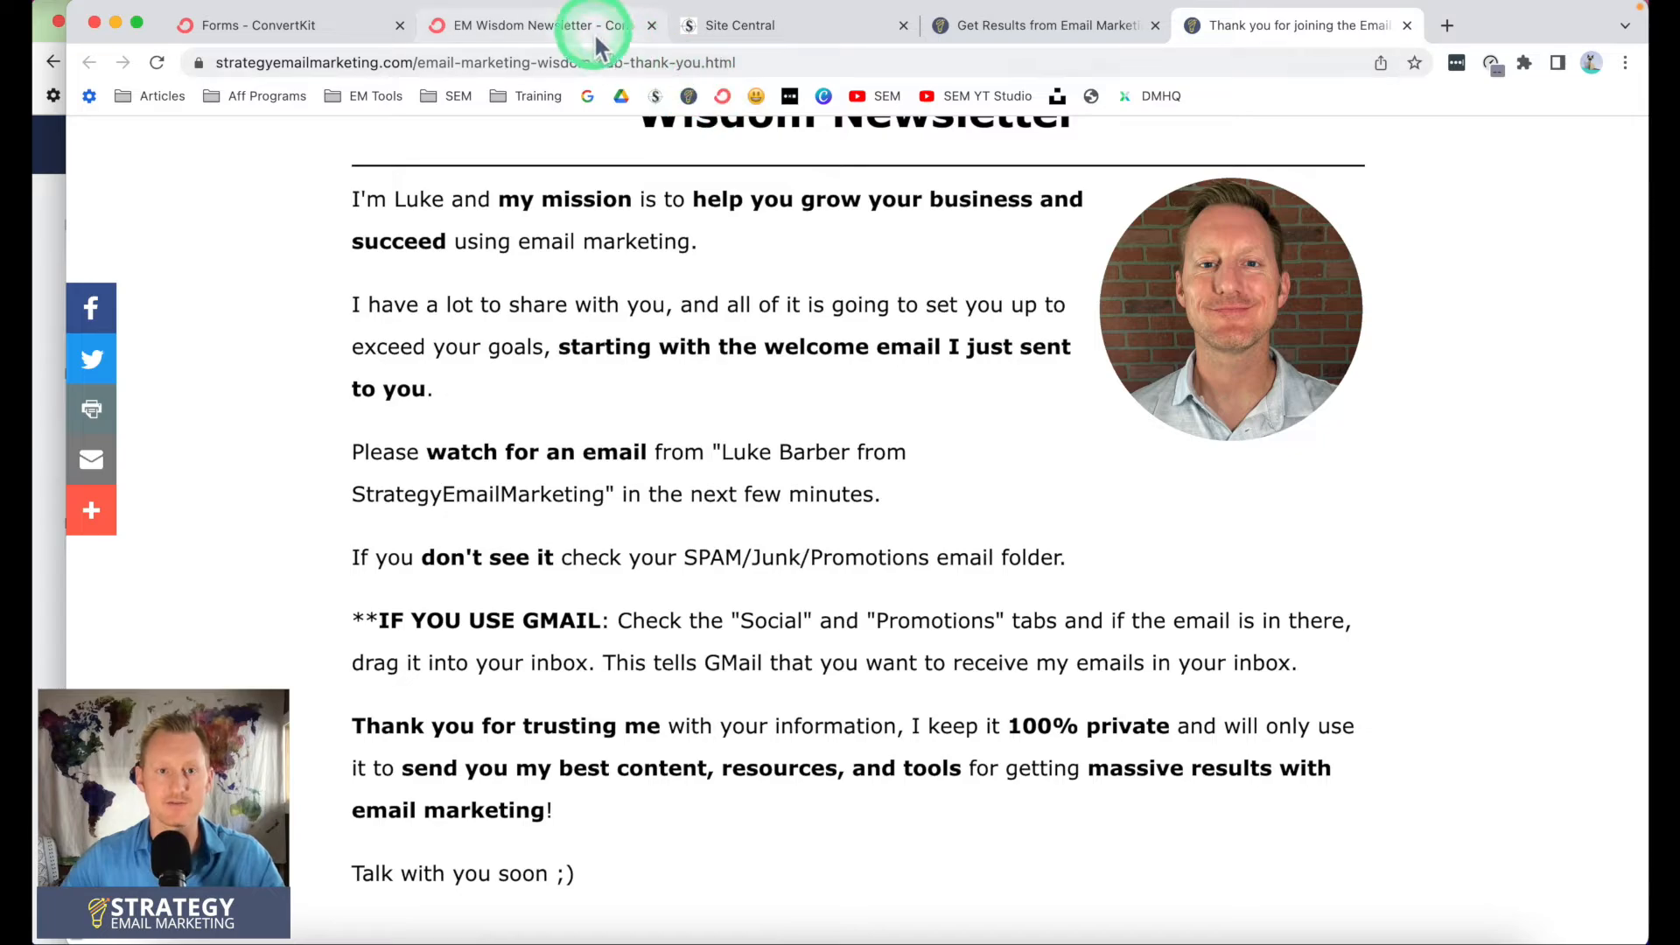
Return to ConvertKit and check the signup statistics for the EM Wisdom Newsletter form
{"action": "left_click", "coordinate": [560, 24]}
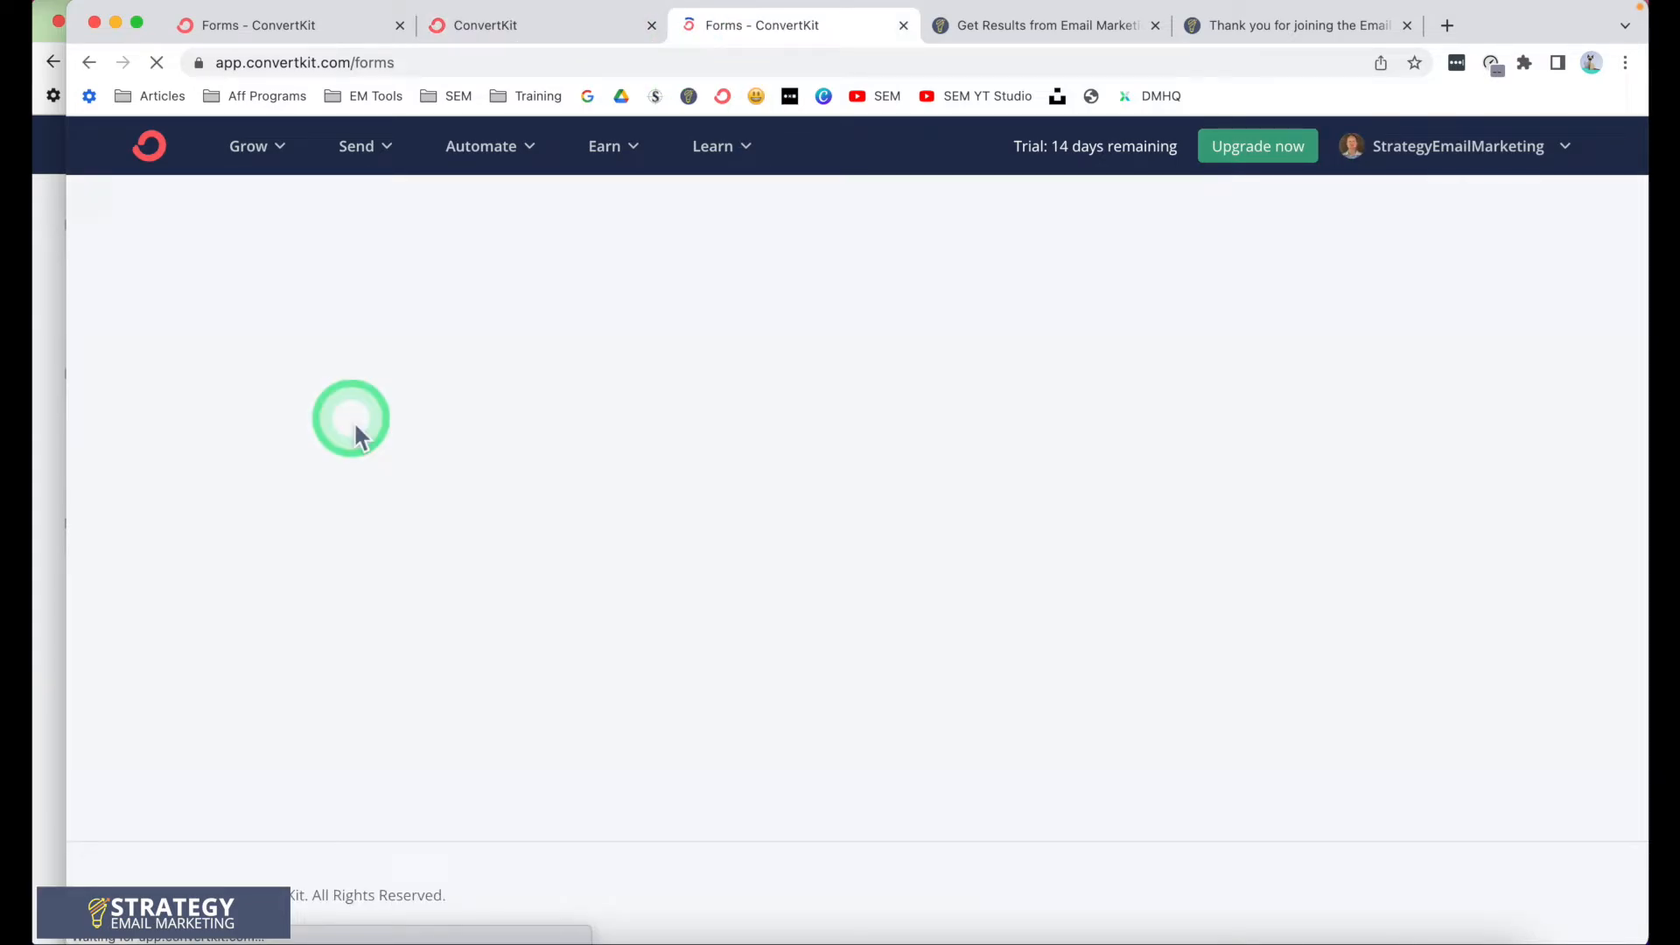
{"action": "scroll", "coordinate": [354, 422], "scroll_direction": "down", "scroll_amount": 5}
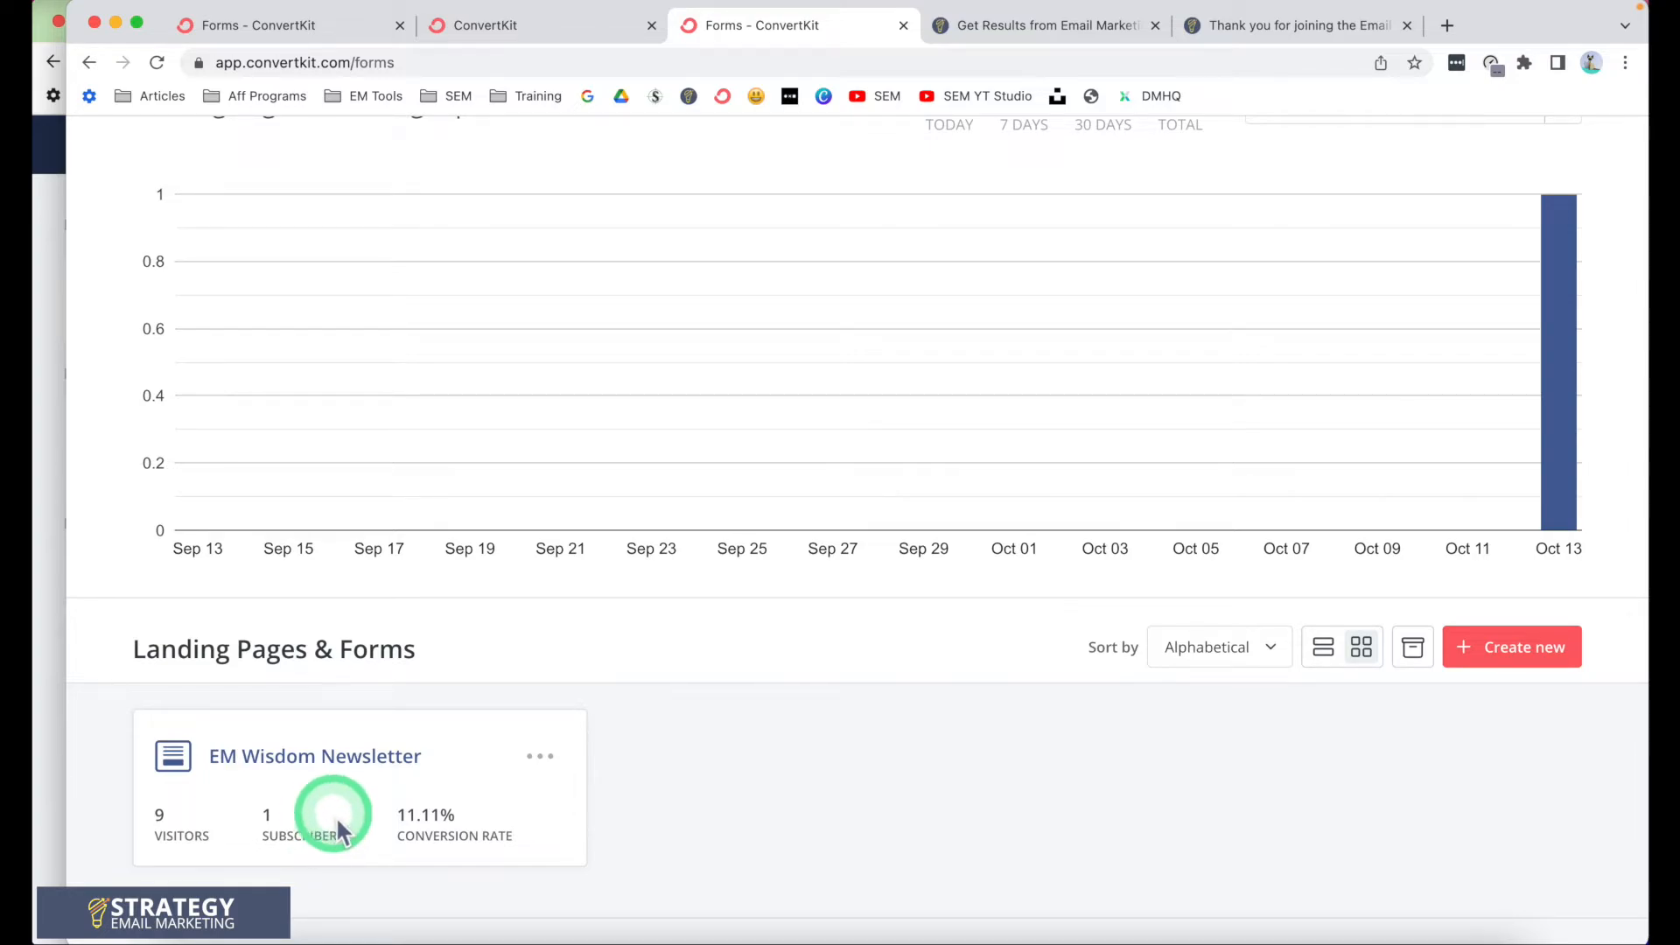
{"action": "scroll", "coordinate": [436, 694], "scroll_direction": "up", "scroll_amount": 2}
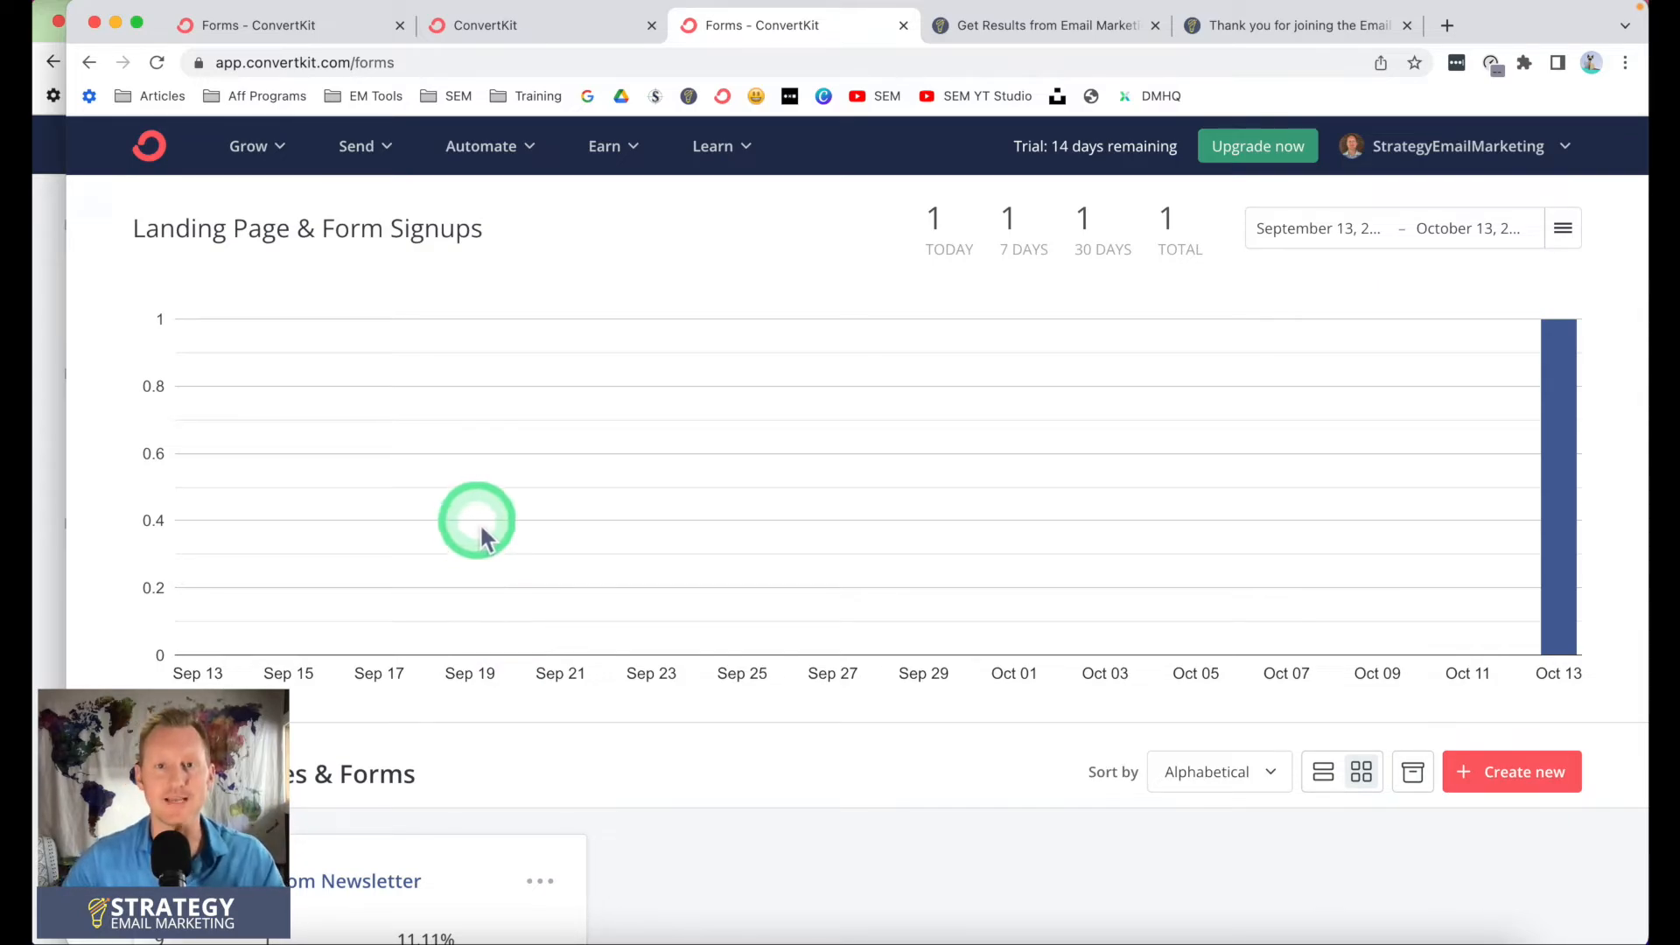
Create a new email sequence from the Text only template and dismiss its welcome notice
{"action": "left_click", "coordinate": [378, 166]}
{"action": "left_click", "coordinate": [412, 367]}
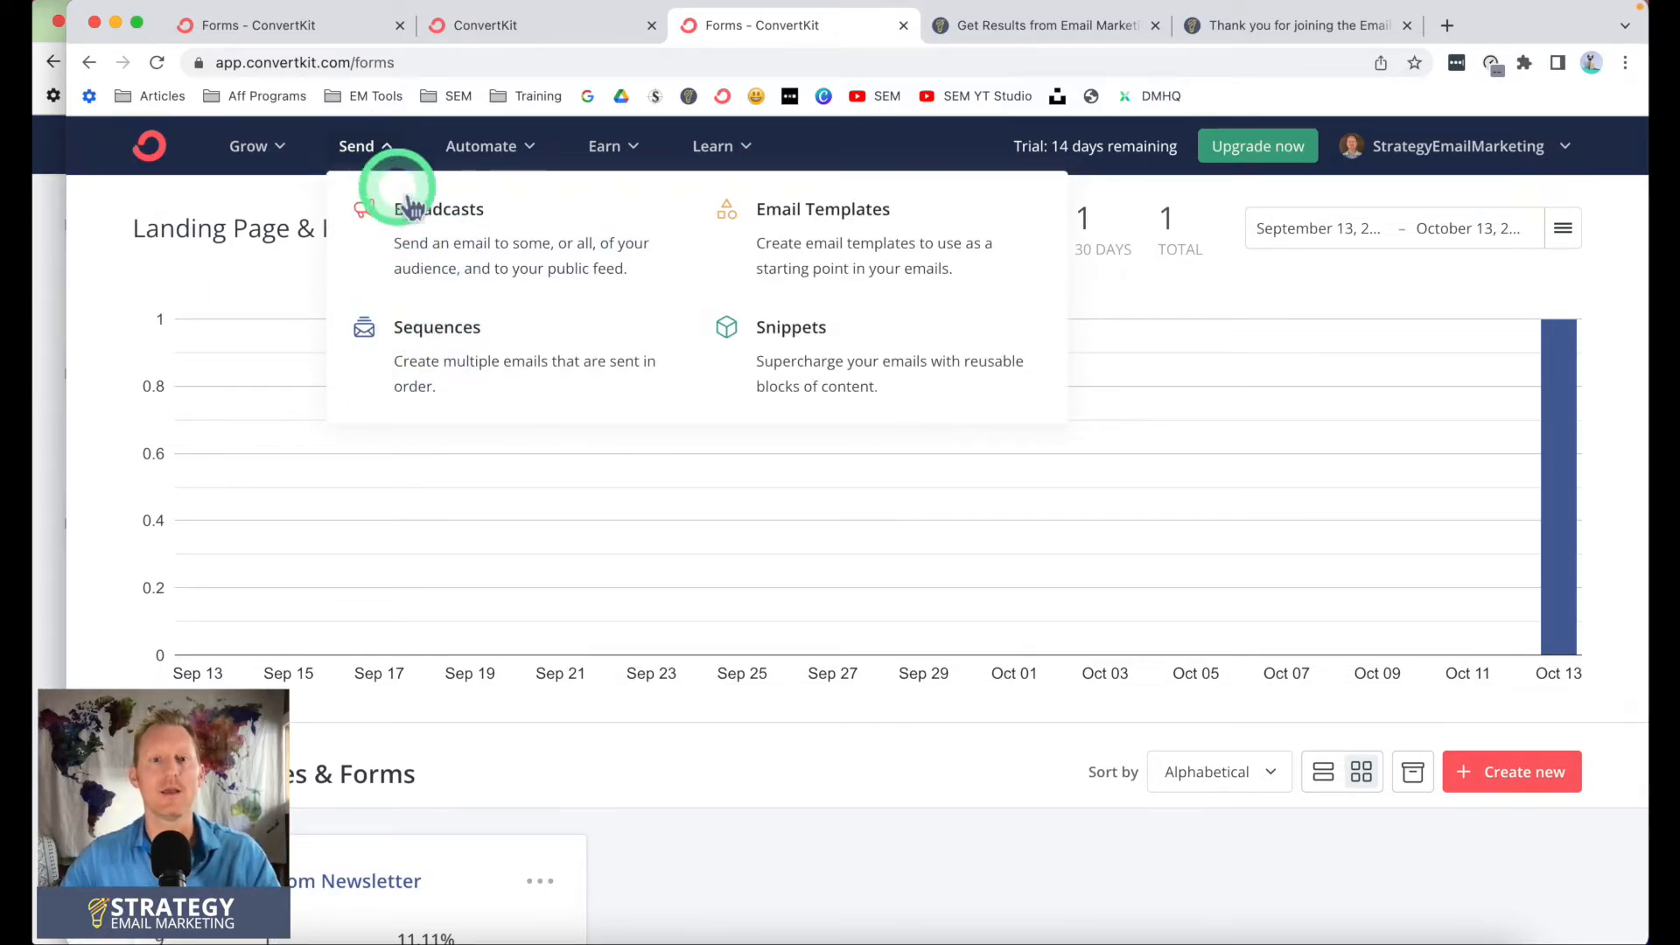
{"action": "left_click", "coordinate": [805, 239]}
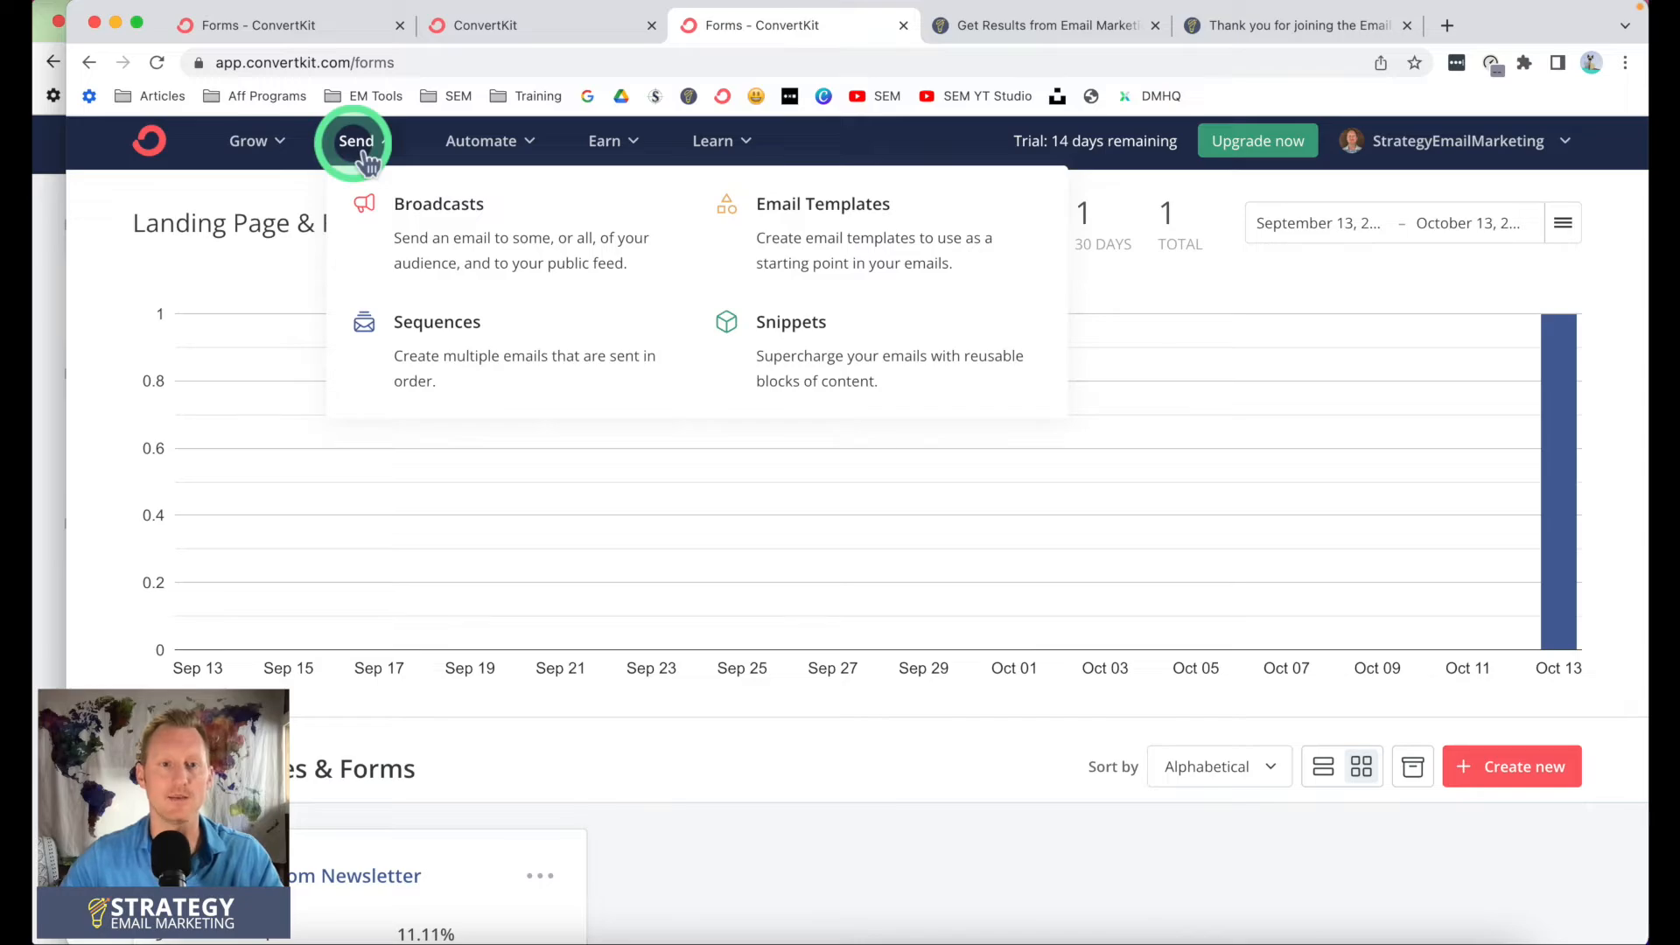
{"action": "left_click", "coordinate": [430, 332]}
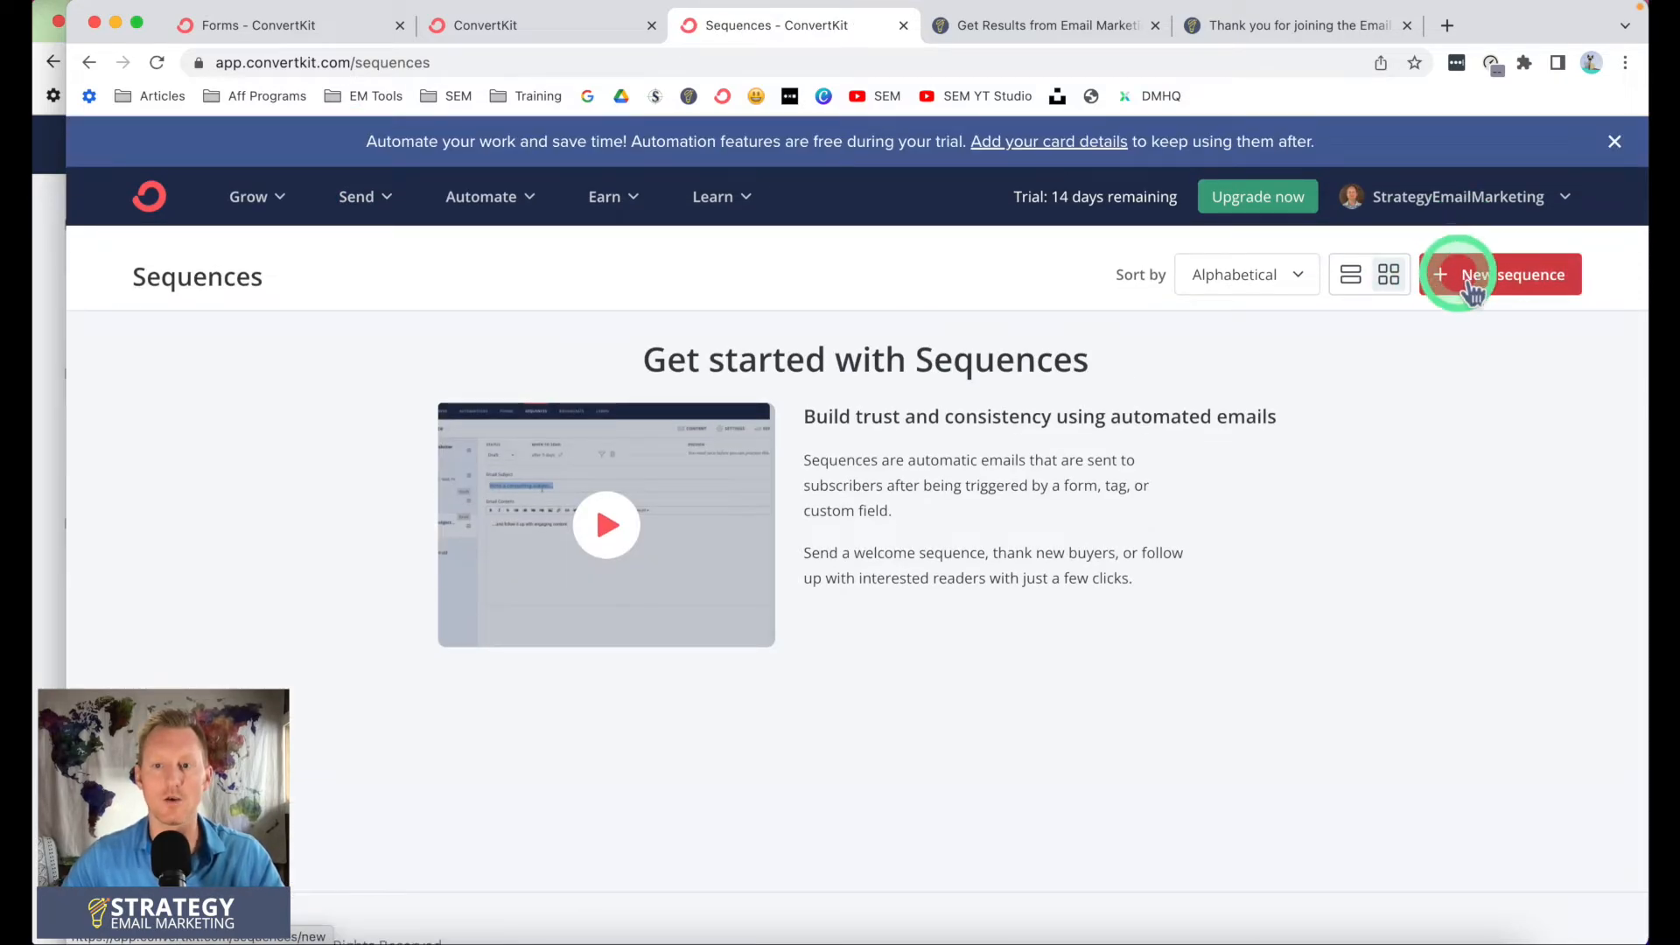
{"action": "left_click", "coordinate": [1470, 225]}
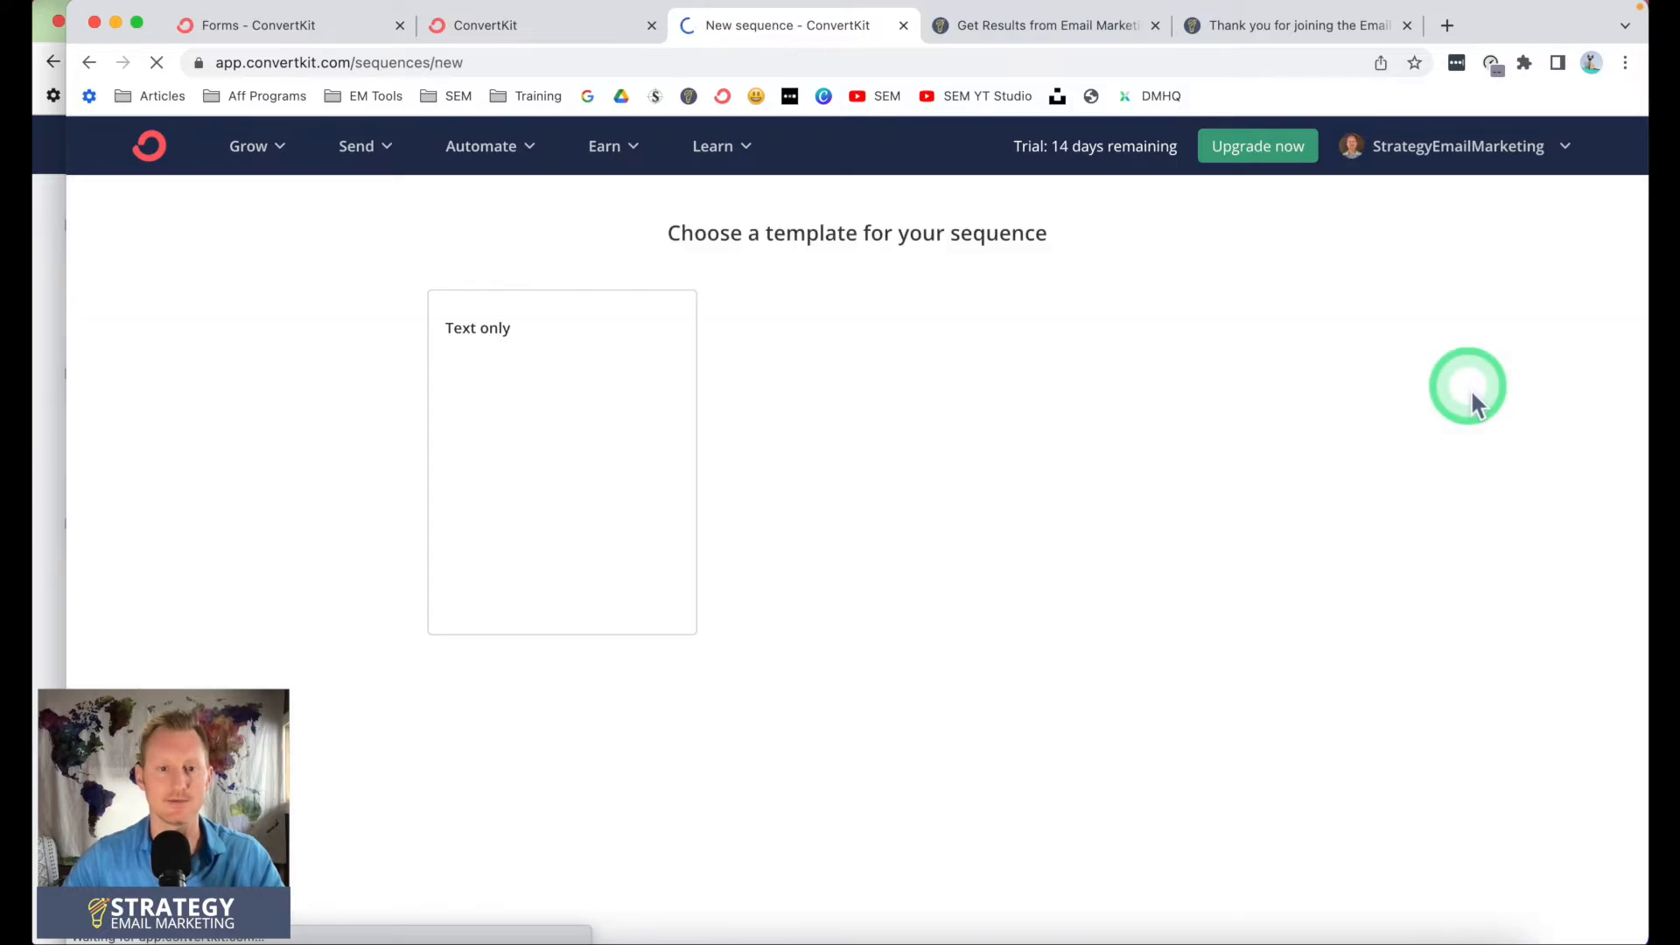
{"action": "left_click", "coordinate": [621, 437]}
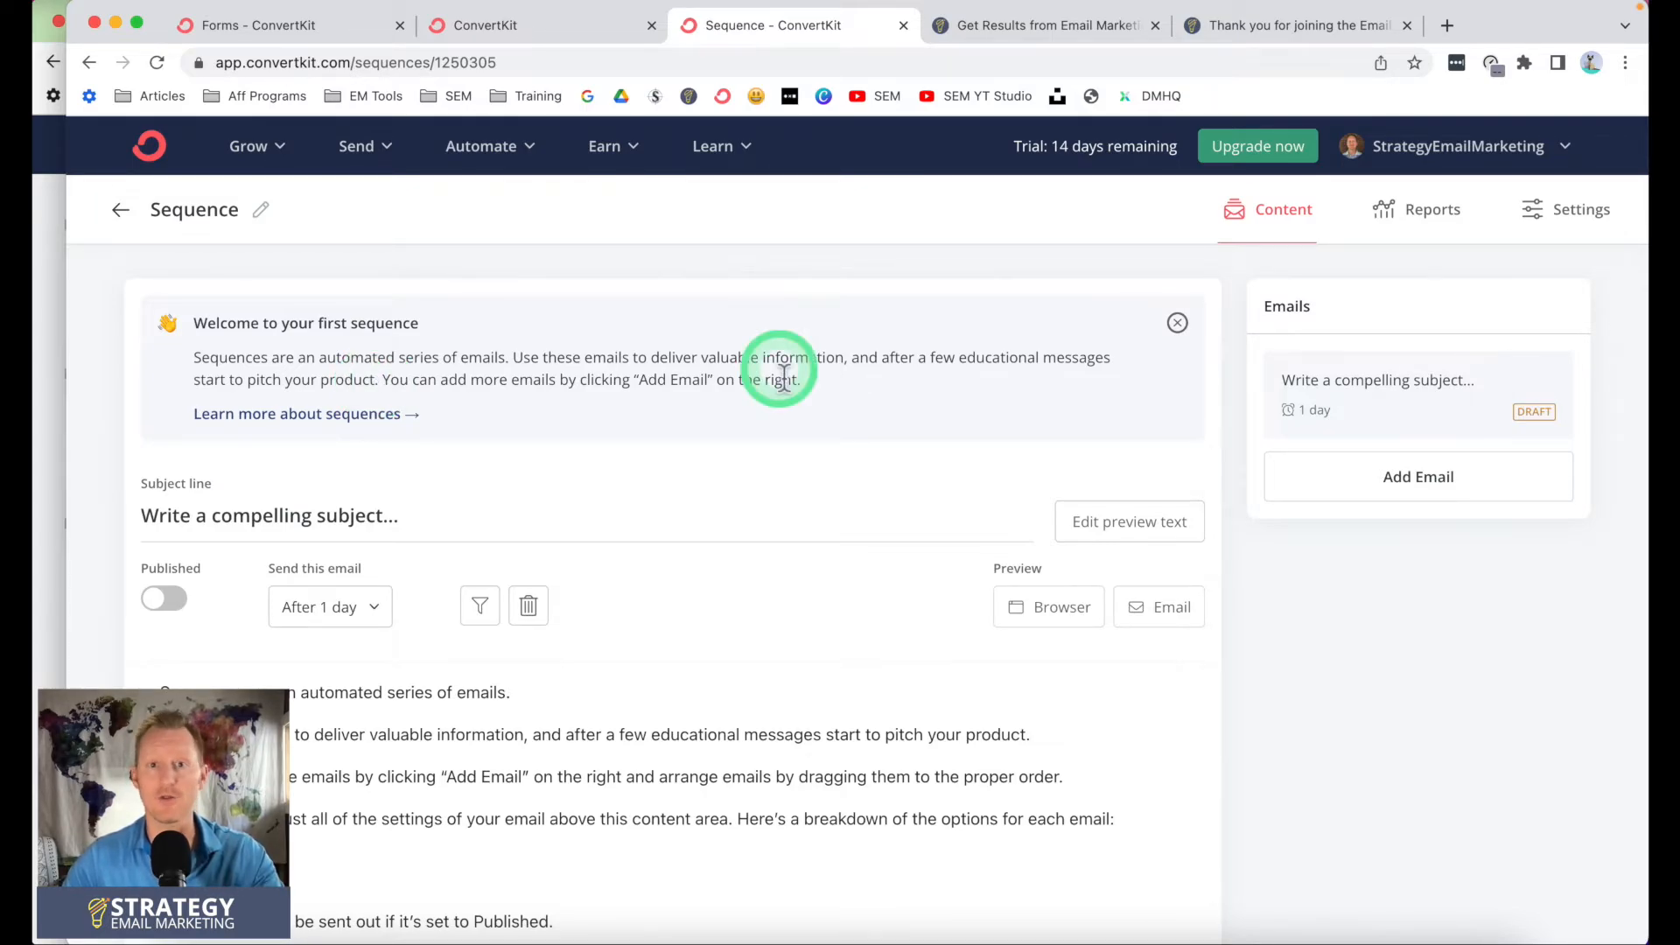
{"action": "left_click", "coordinate": [1175, 324]}
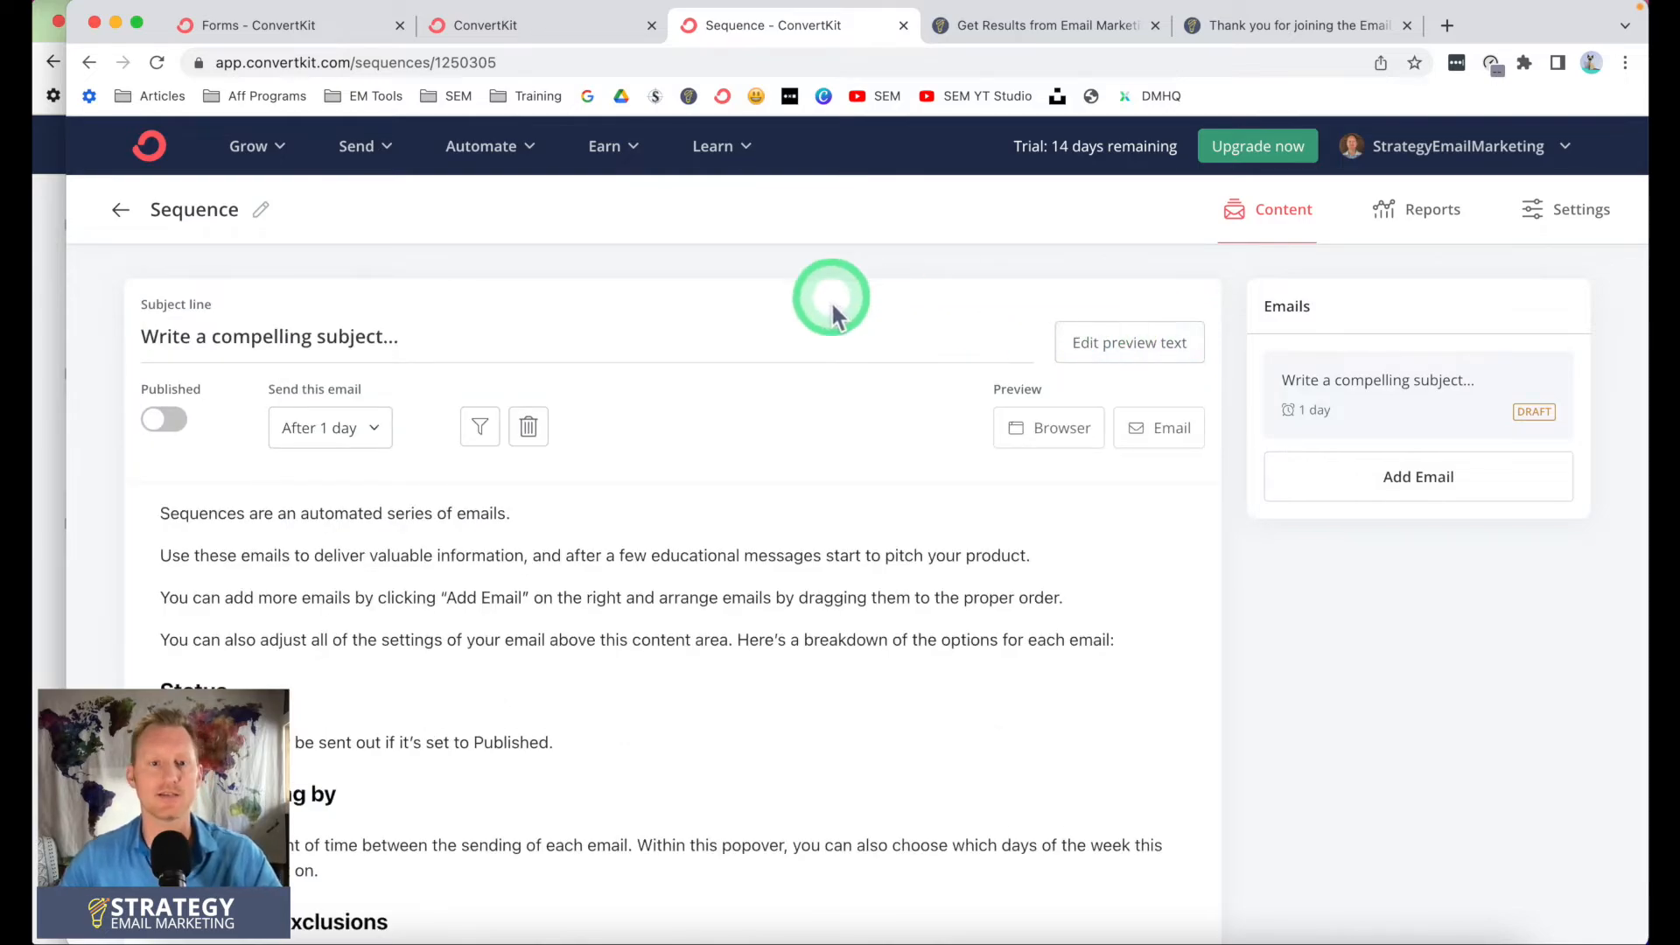
Rename the sequence as "Welcome Sequence - EM Wisdom Newsletter"
{"action": "triple_click", "coordinate": [363, 335]}
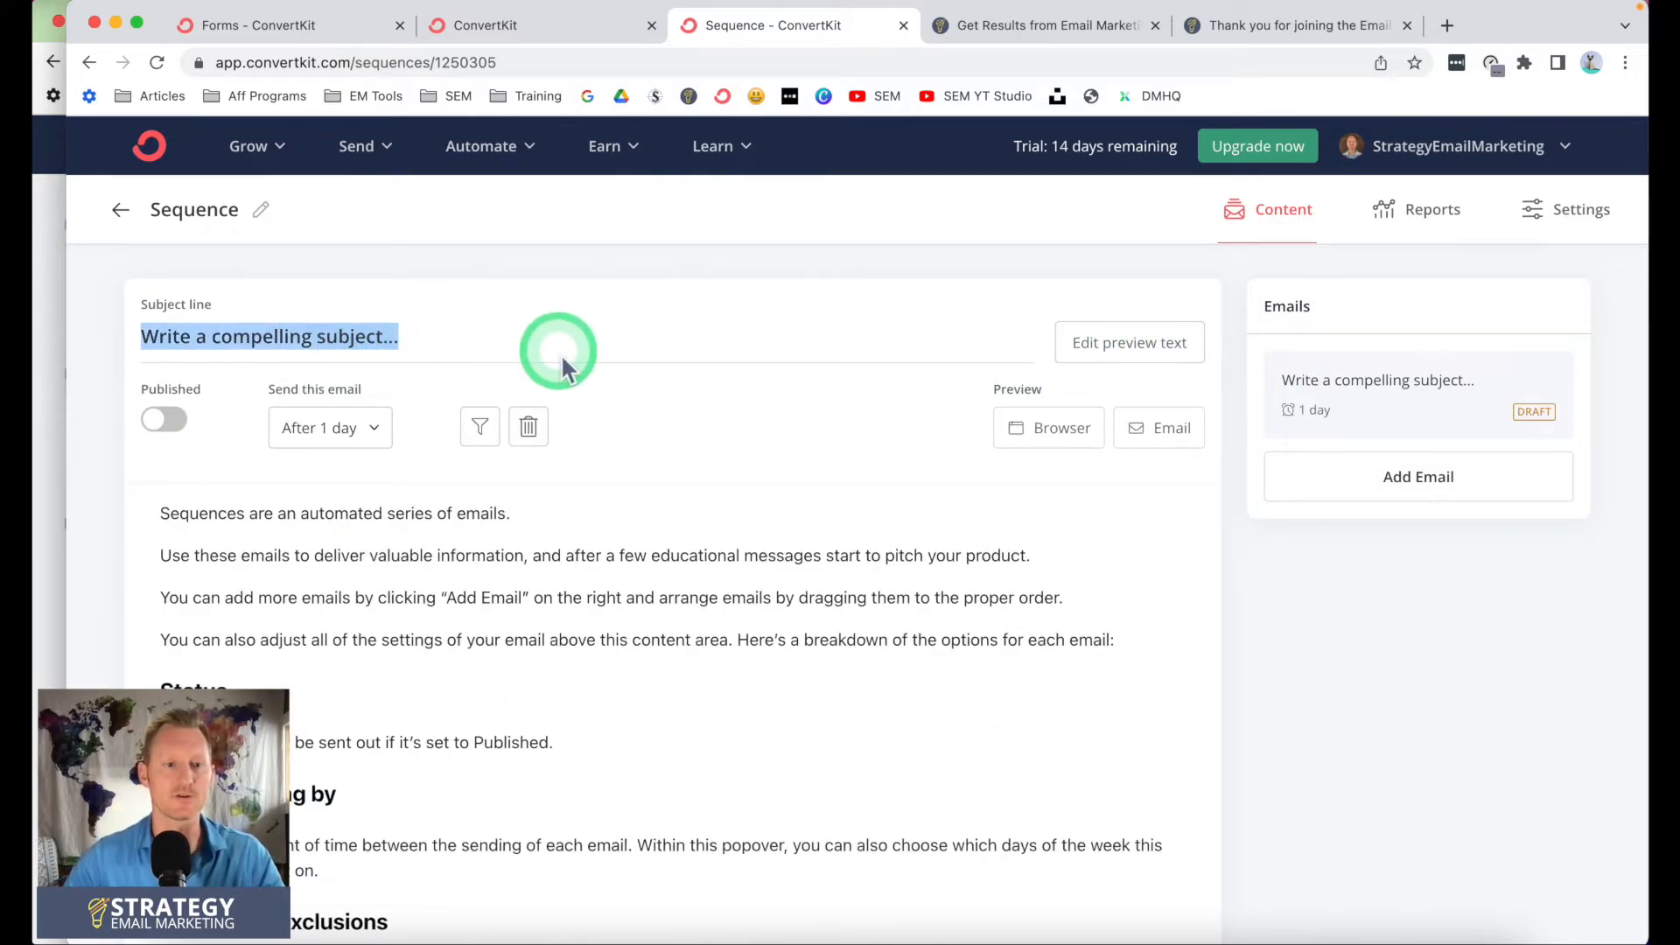
{"action": "left_click", "coordinate": [259, 211]}
{"action": "double_click", "coordinate": [227, 210]}
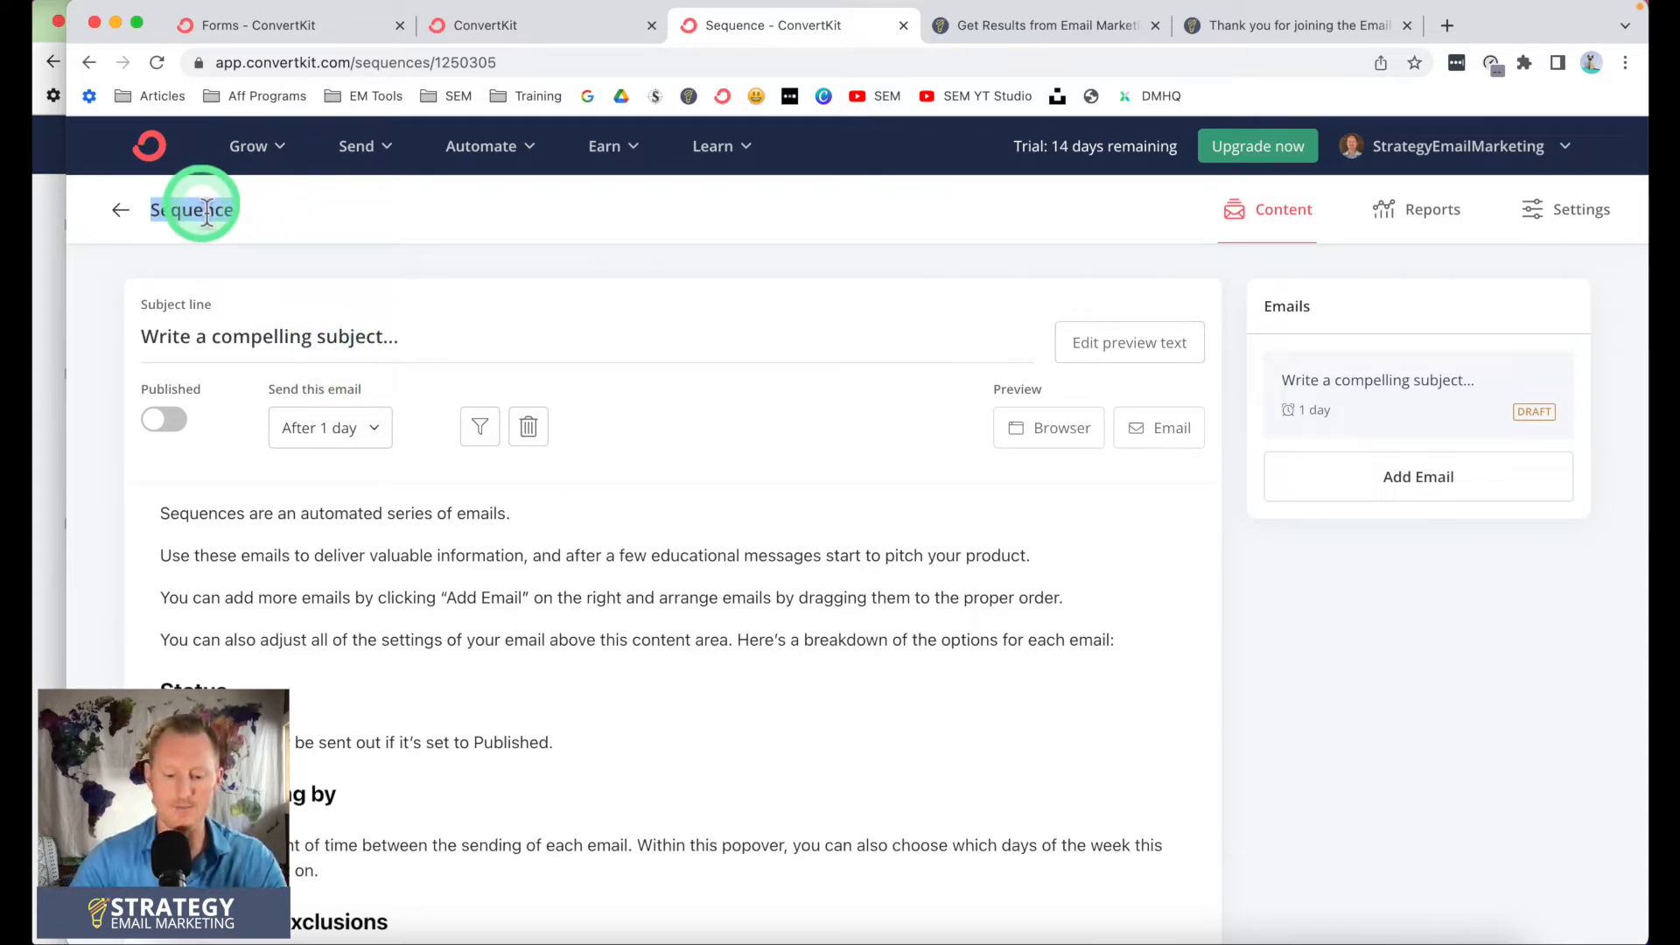
{"action": "type", "text": "Welcome Seq"}
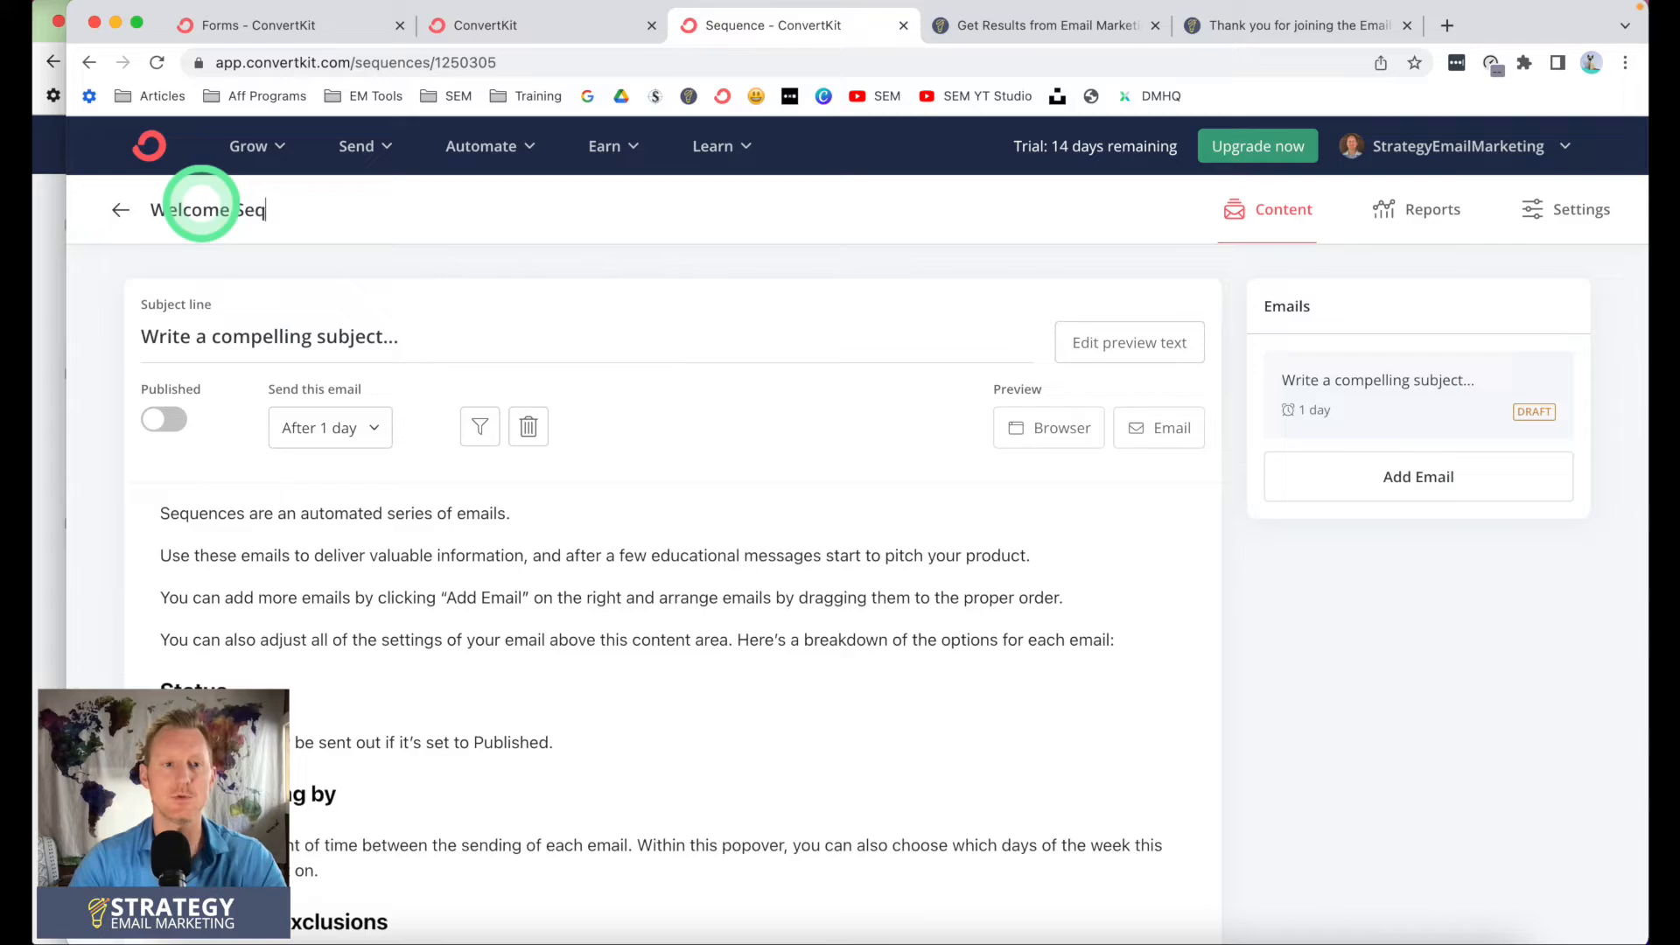
{"action": "type", "text": "uence -"}
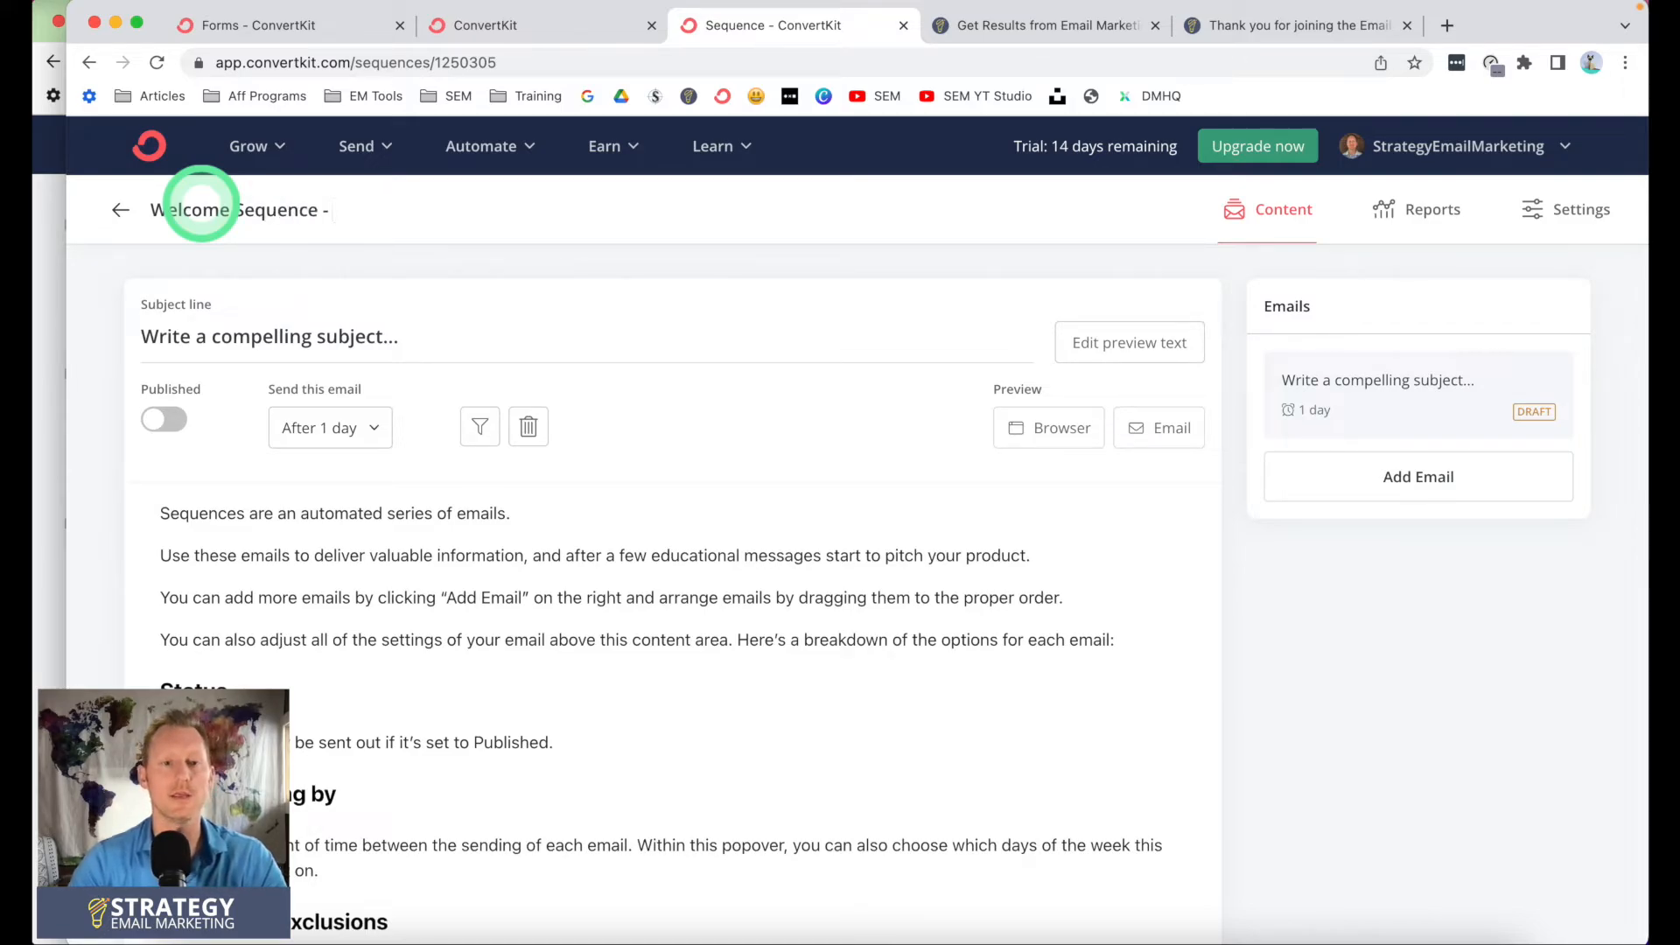
{"action": "type", "text": " EM Wi"}
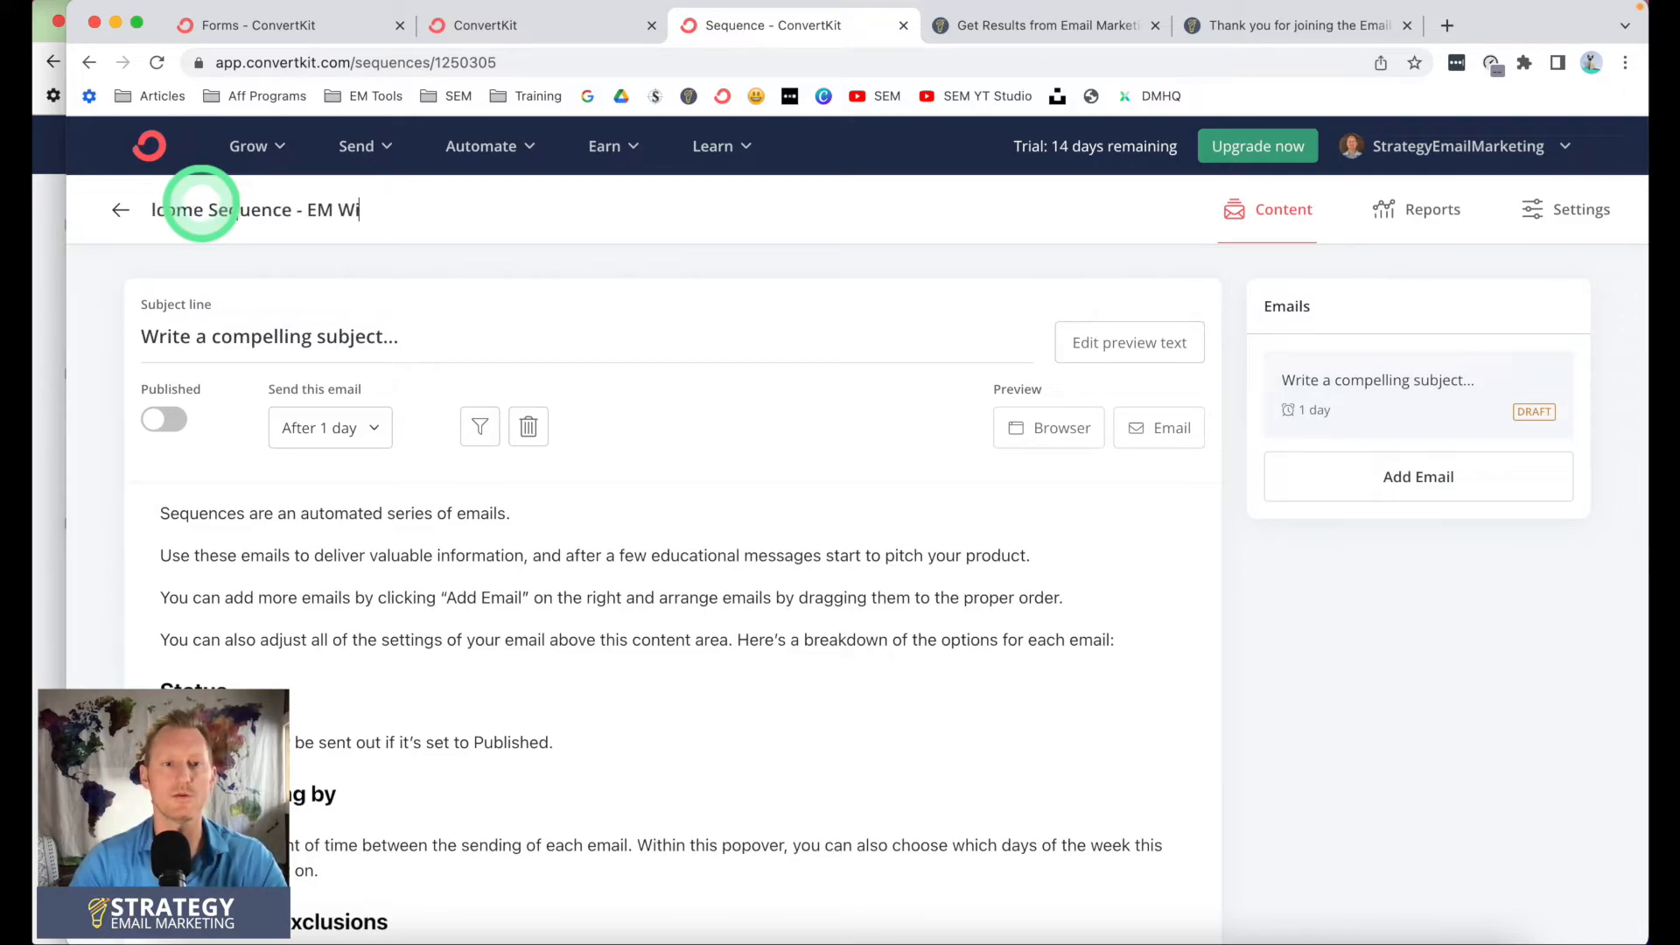
{"action": "type", "text": "sdom Newsletter"}
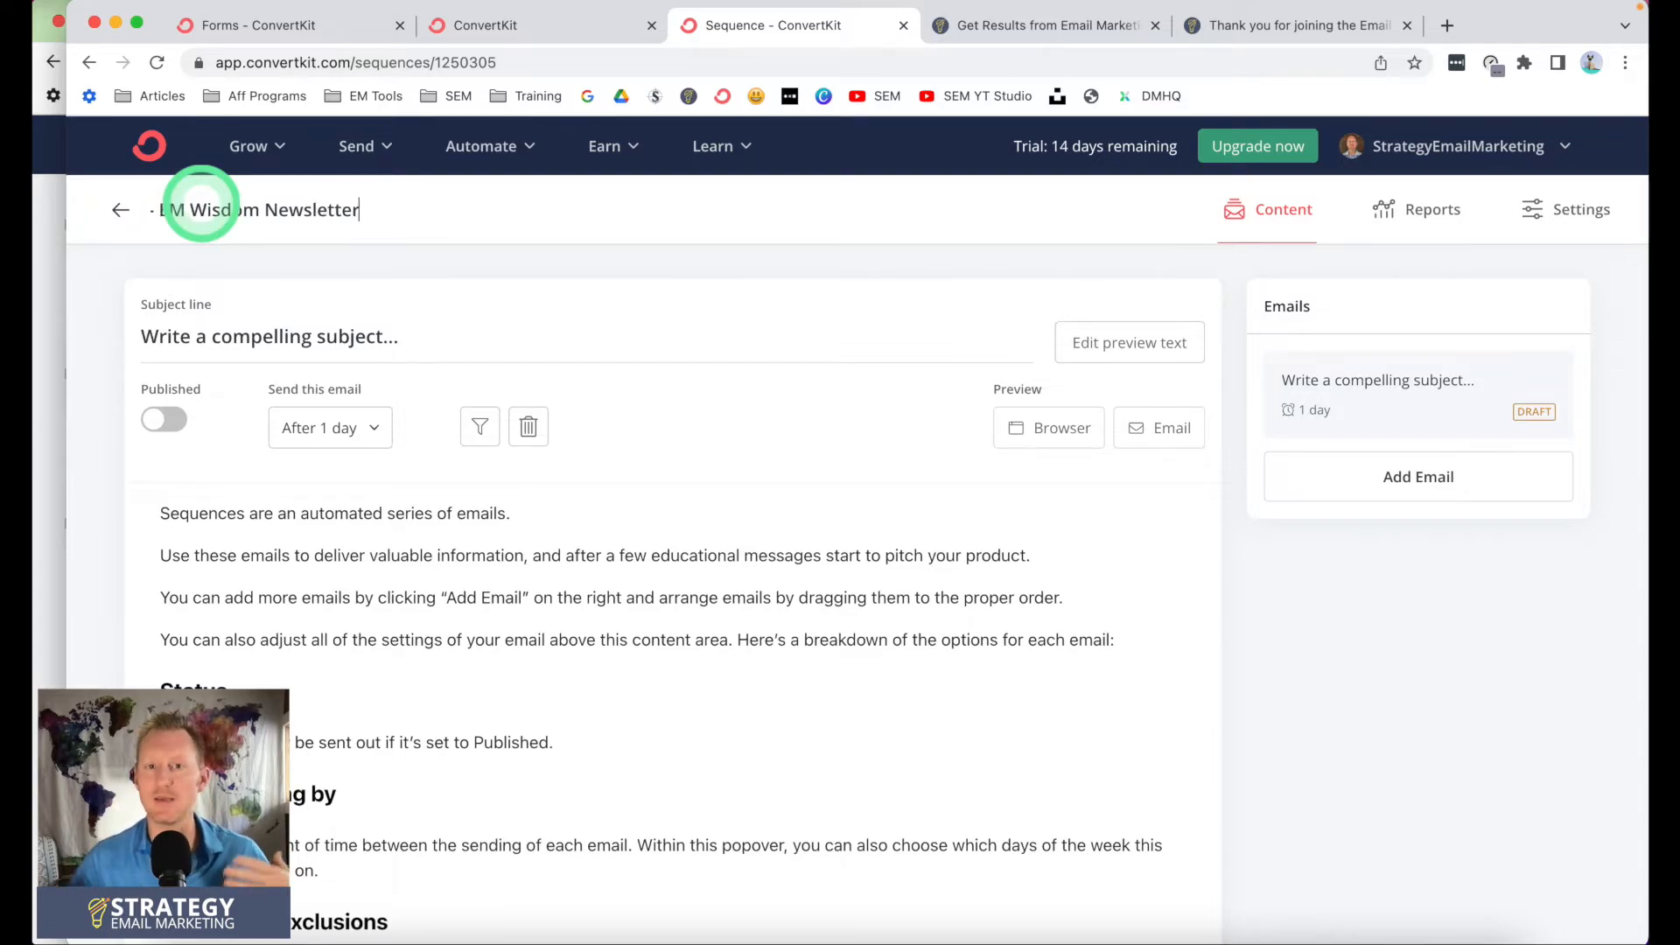
{"action": "left_click", "coordinate": [556, 218]}
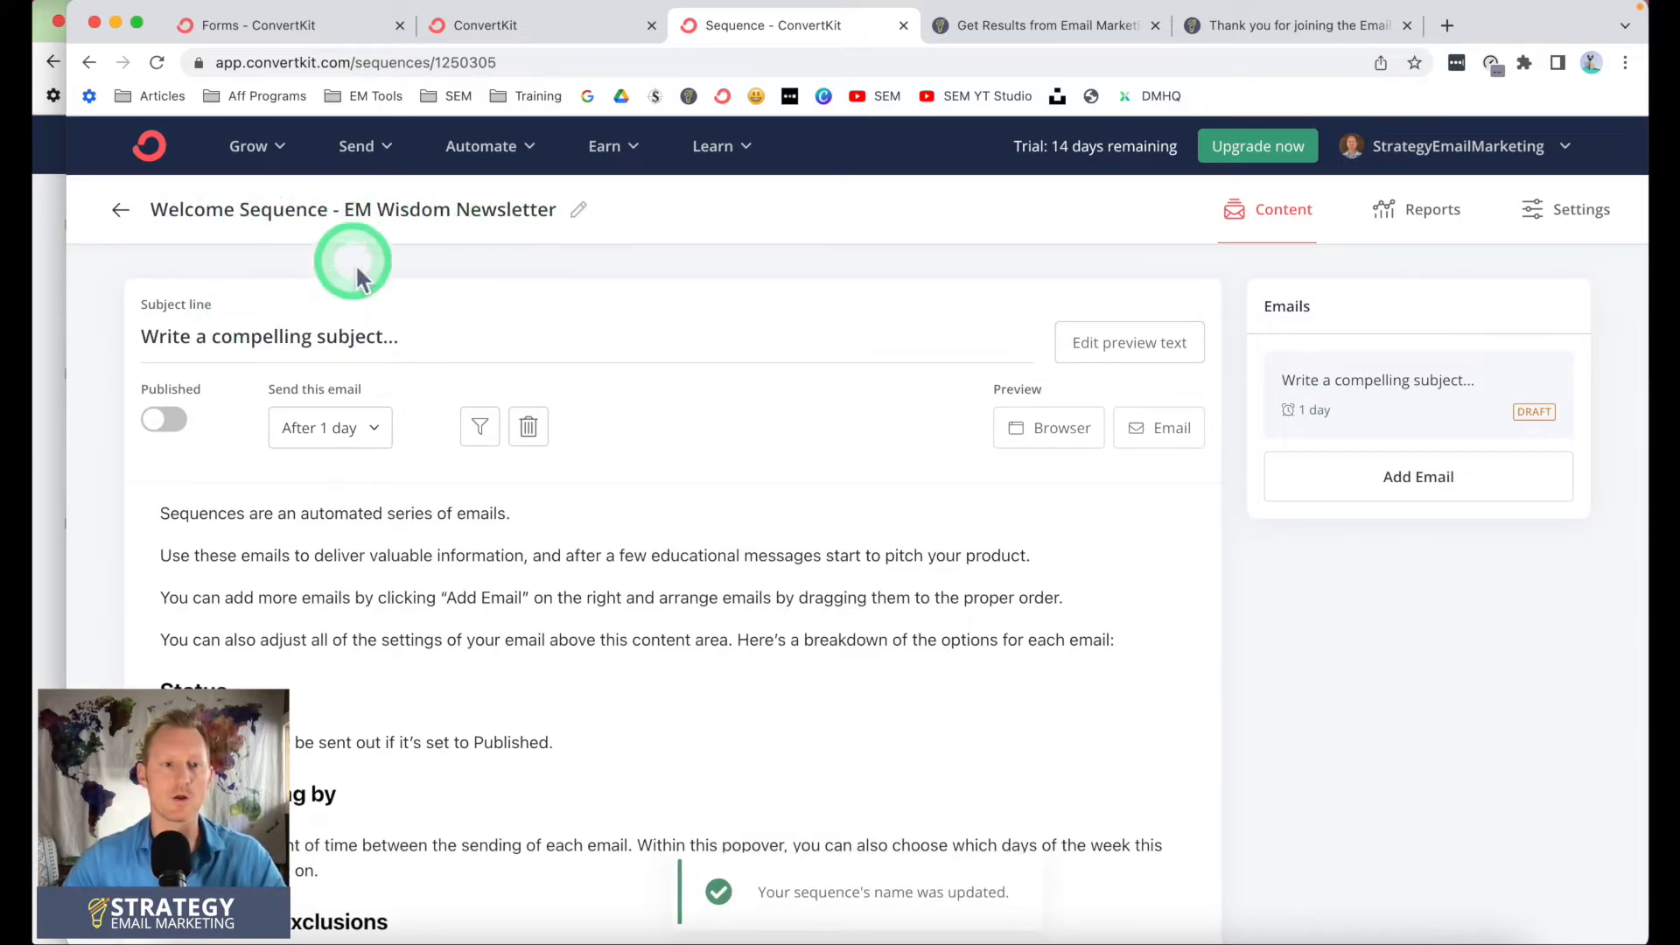
Set the first email's subject line to "Email 1 - Hey welcome to the Newsletter"
{"action": "triple_click", "coordinate": [497, 351]}
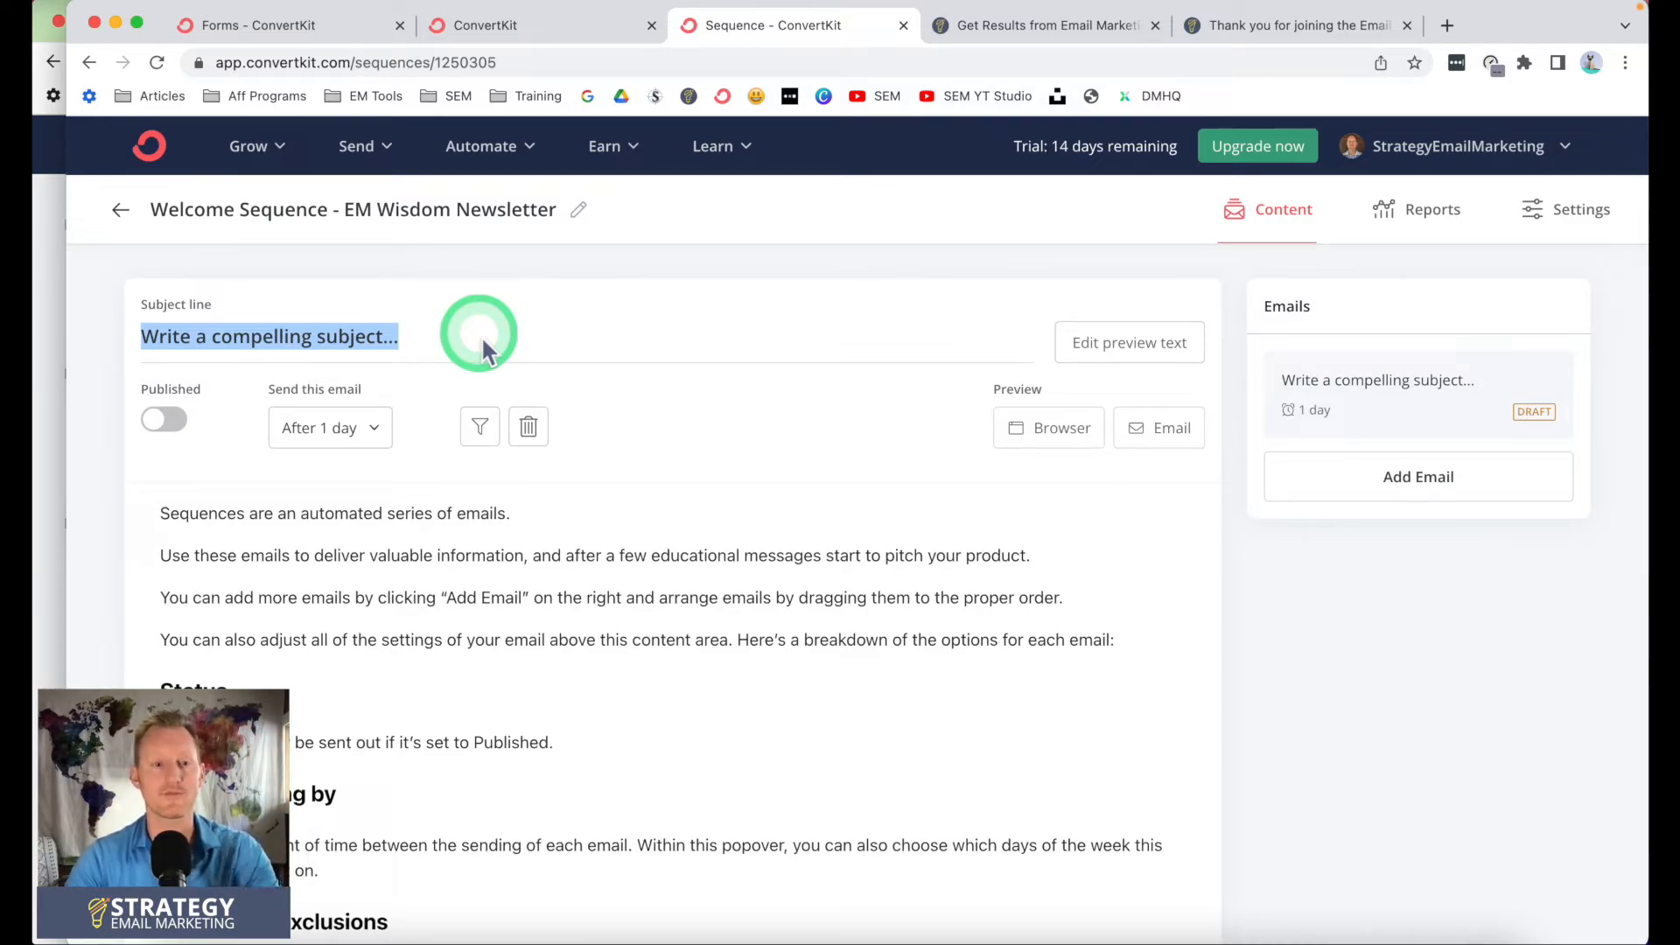
{"action": "type", "text": "Email 1 - Hey welcome to the Newsletter"}
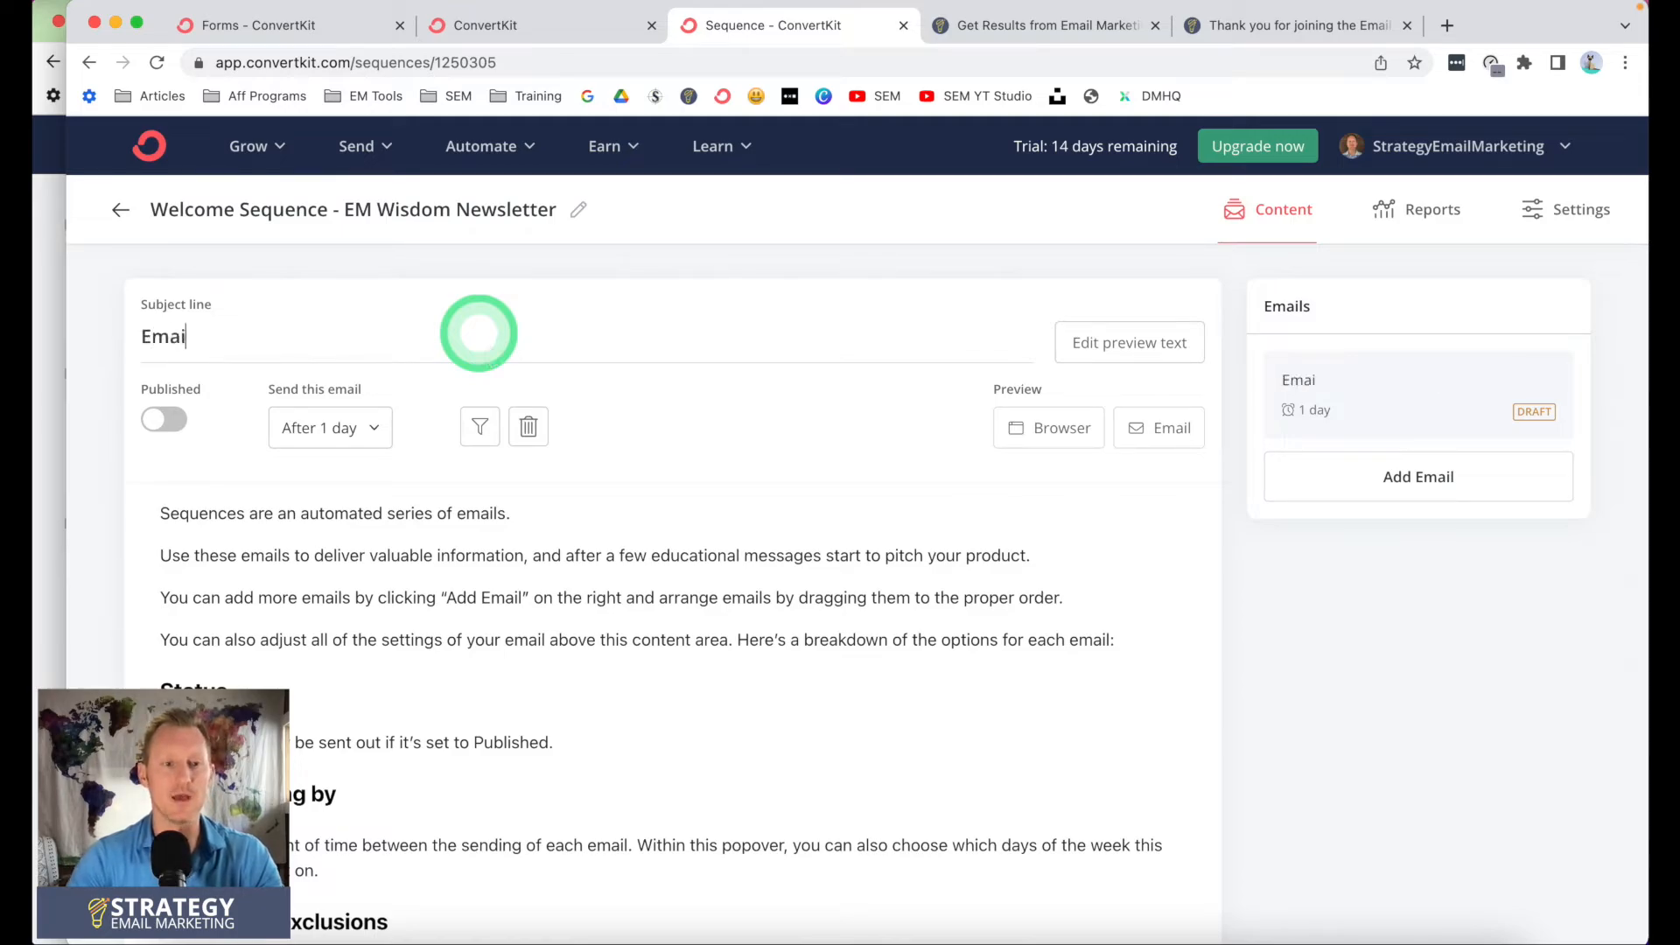
{"action": "left_click", "coordinate": [382, 539]}
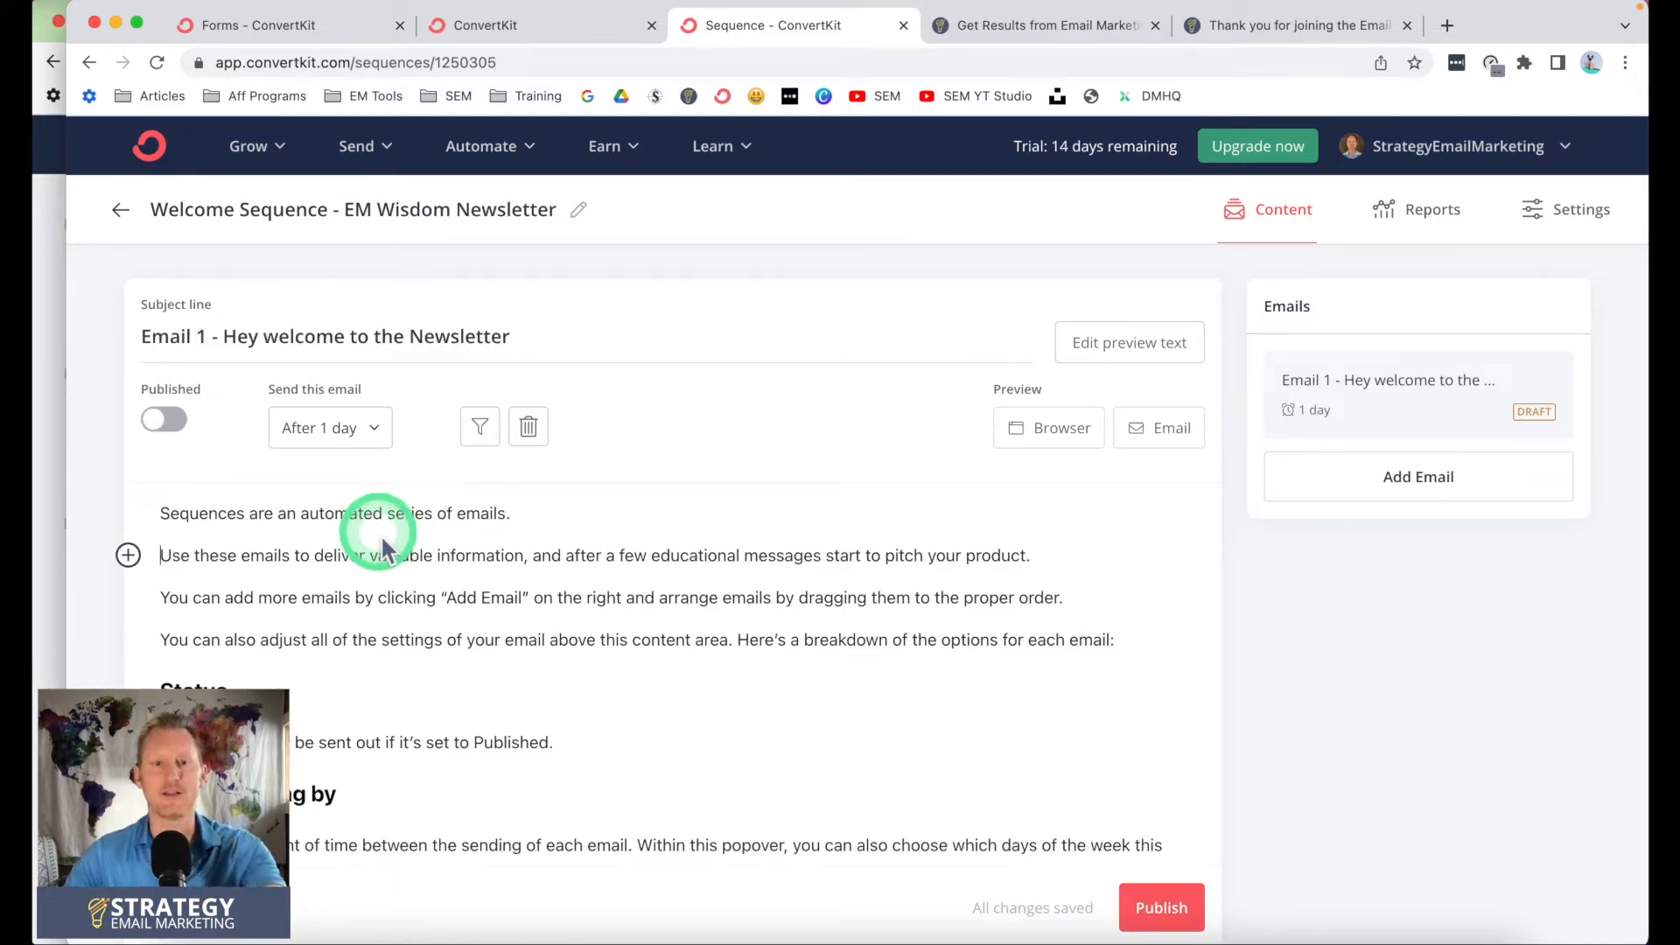
{"action": "scroll", "coordinate": [381, 534], "scroll_direction": "down", "scroll_amount": 1}
{"action": "scroll", "coordinate": [658, 592], "scroll_direction": "up", "scroll_amount": 1}
Add a second email to the sequence with the subject line "Welcome Email 2"
{"action": "left_click", "coordinate": [1418, 481]}
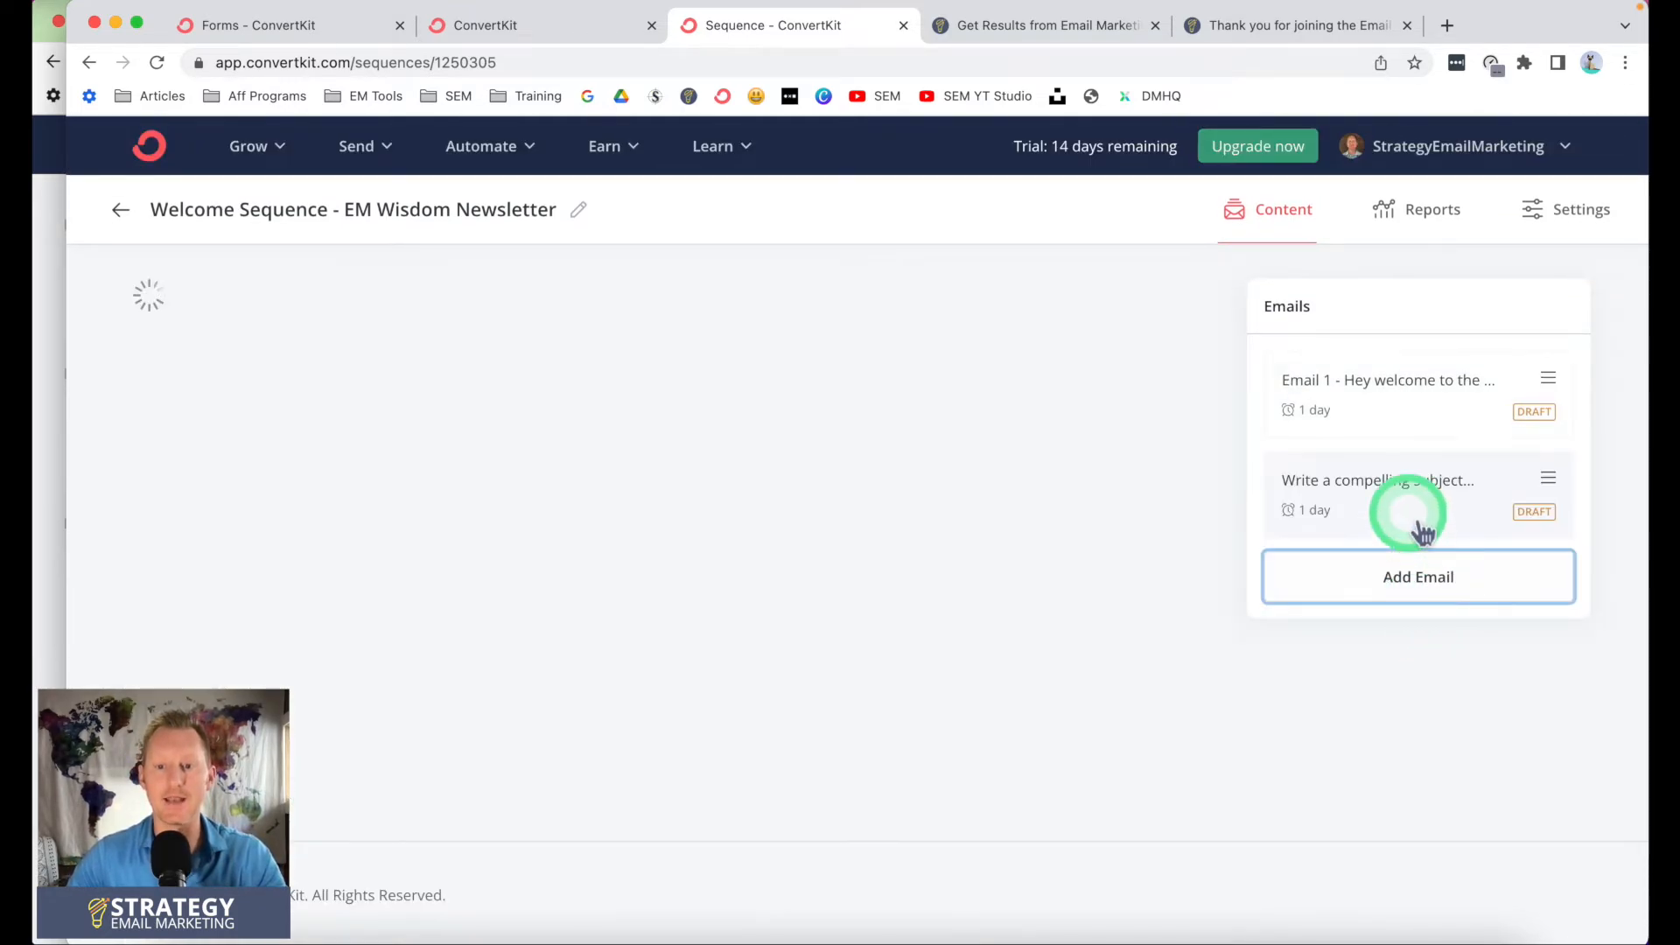
{"action": "left_click", "coordinate": [270, 328]}
{"action": "type", "text": "Welcome"}
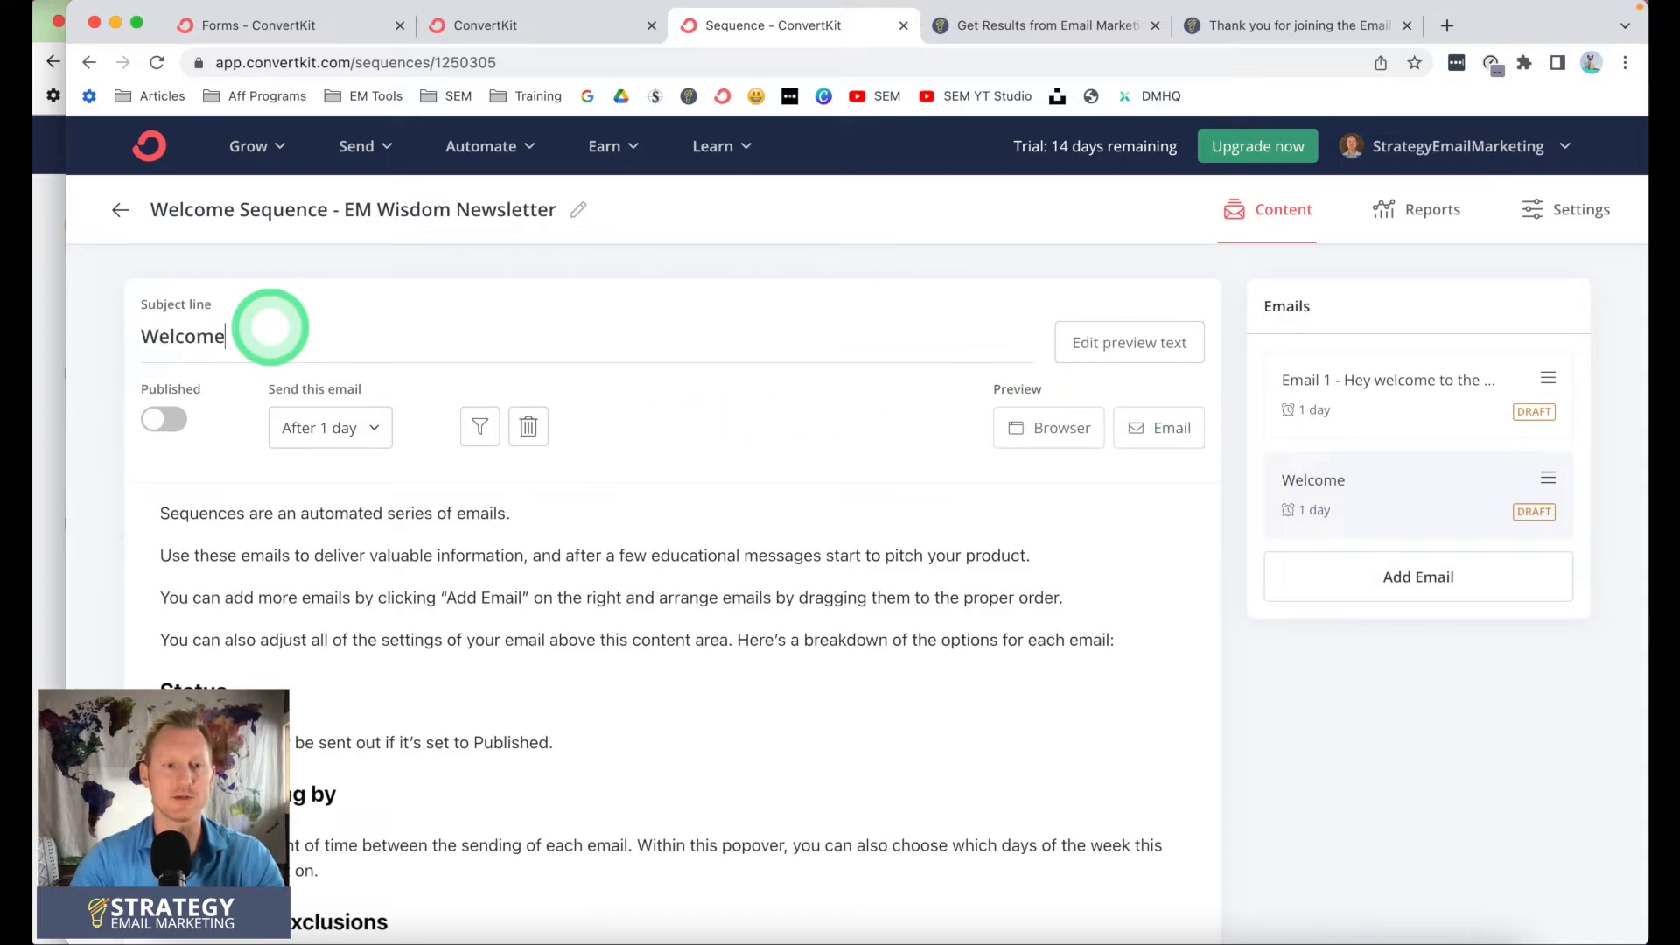
{"action": "type", "text": " Email 2"}
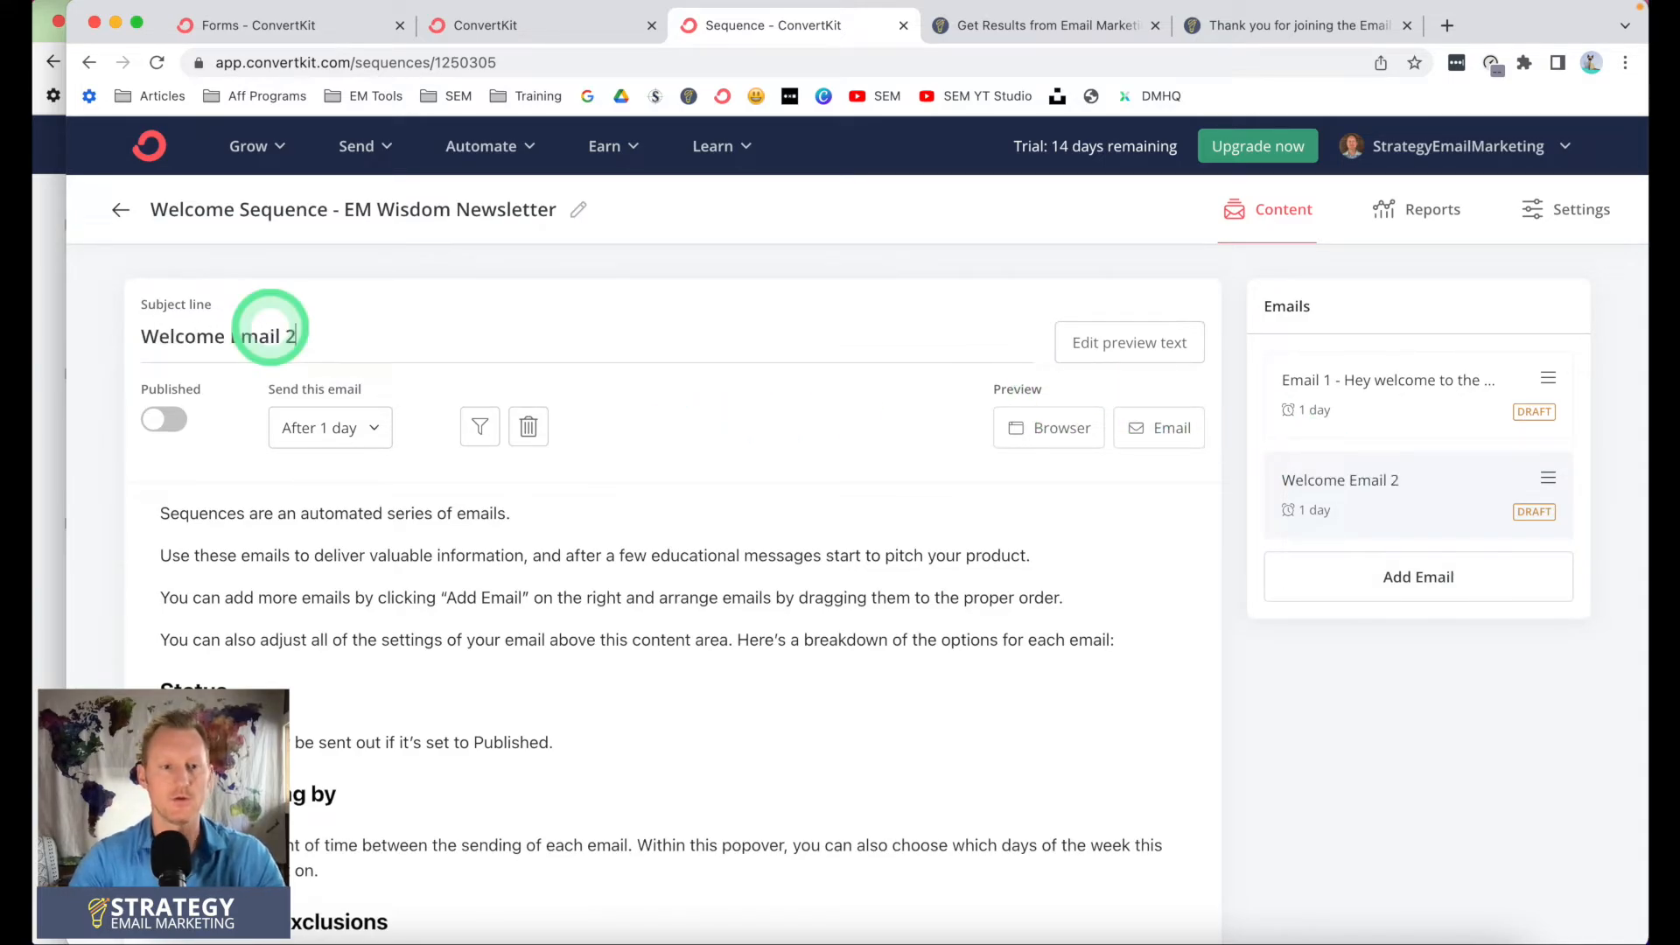
Add a third email to the sequence with the subject line "Welcome Email 3"
{"action": "left_click", "coordinate": [1418, 588]}
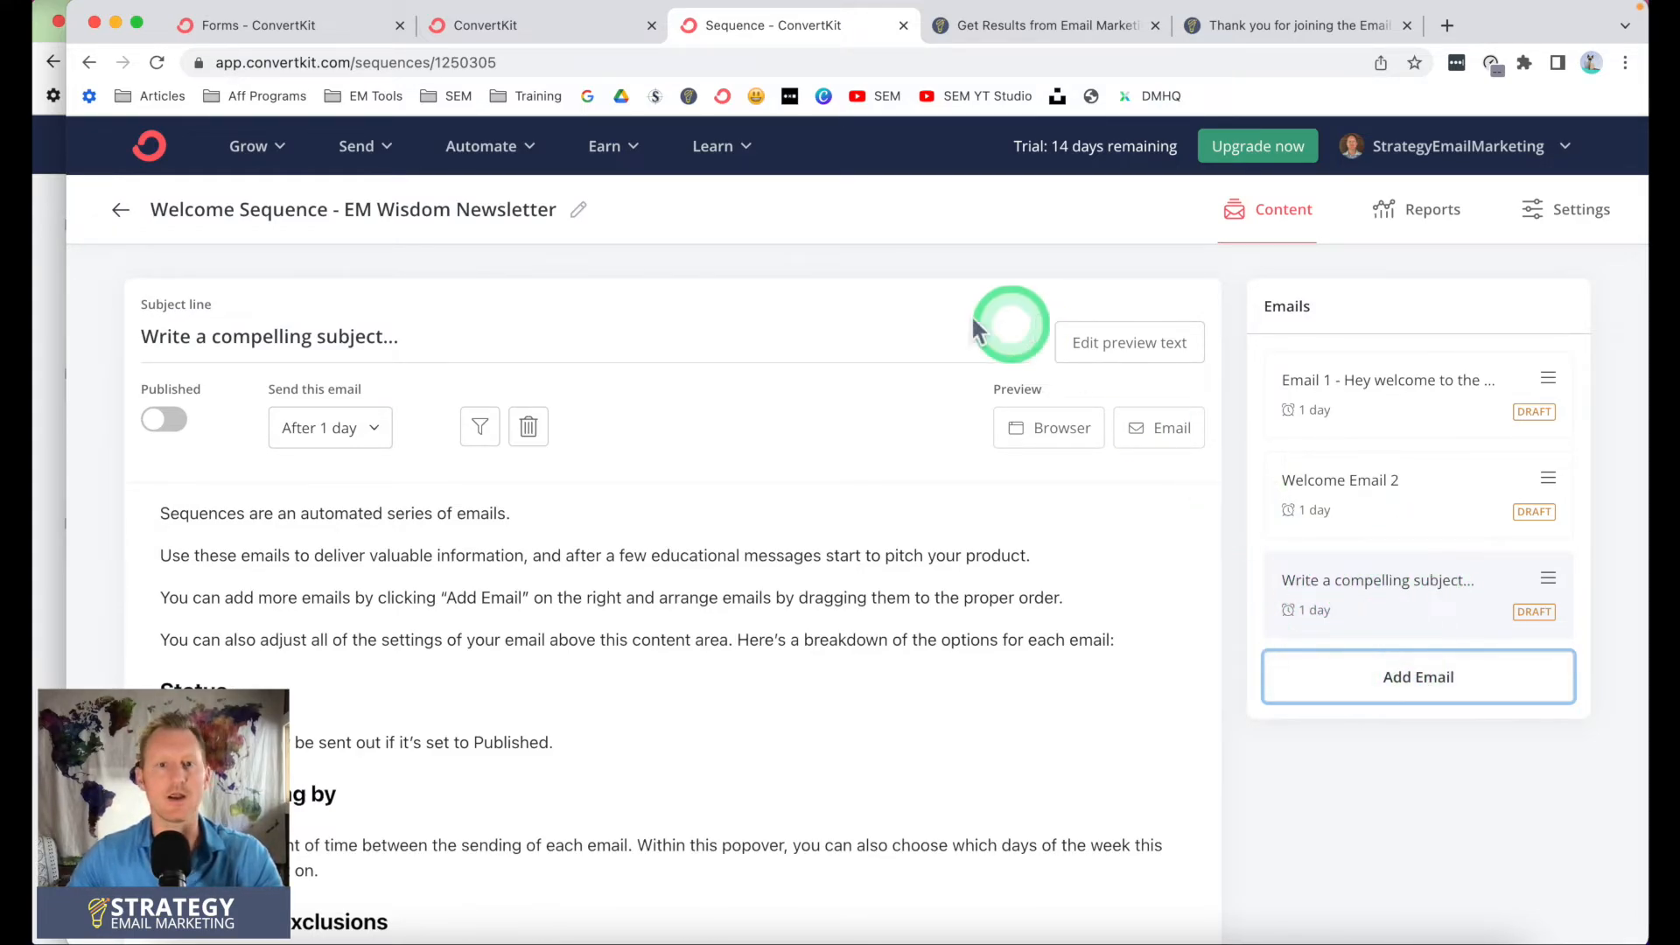
{"action": "double_click", "coordinate": [258, 341]}
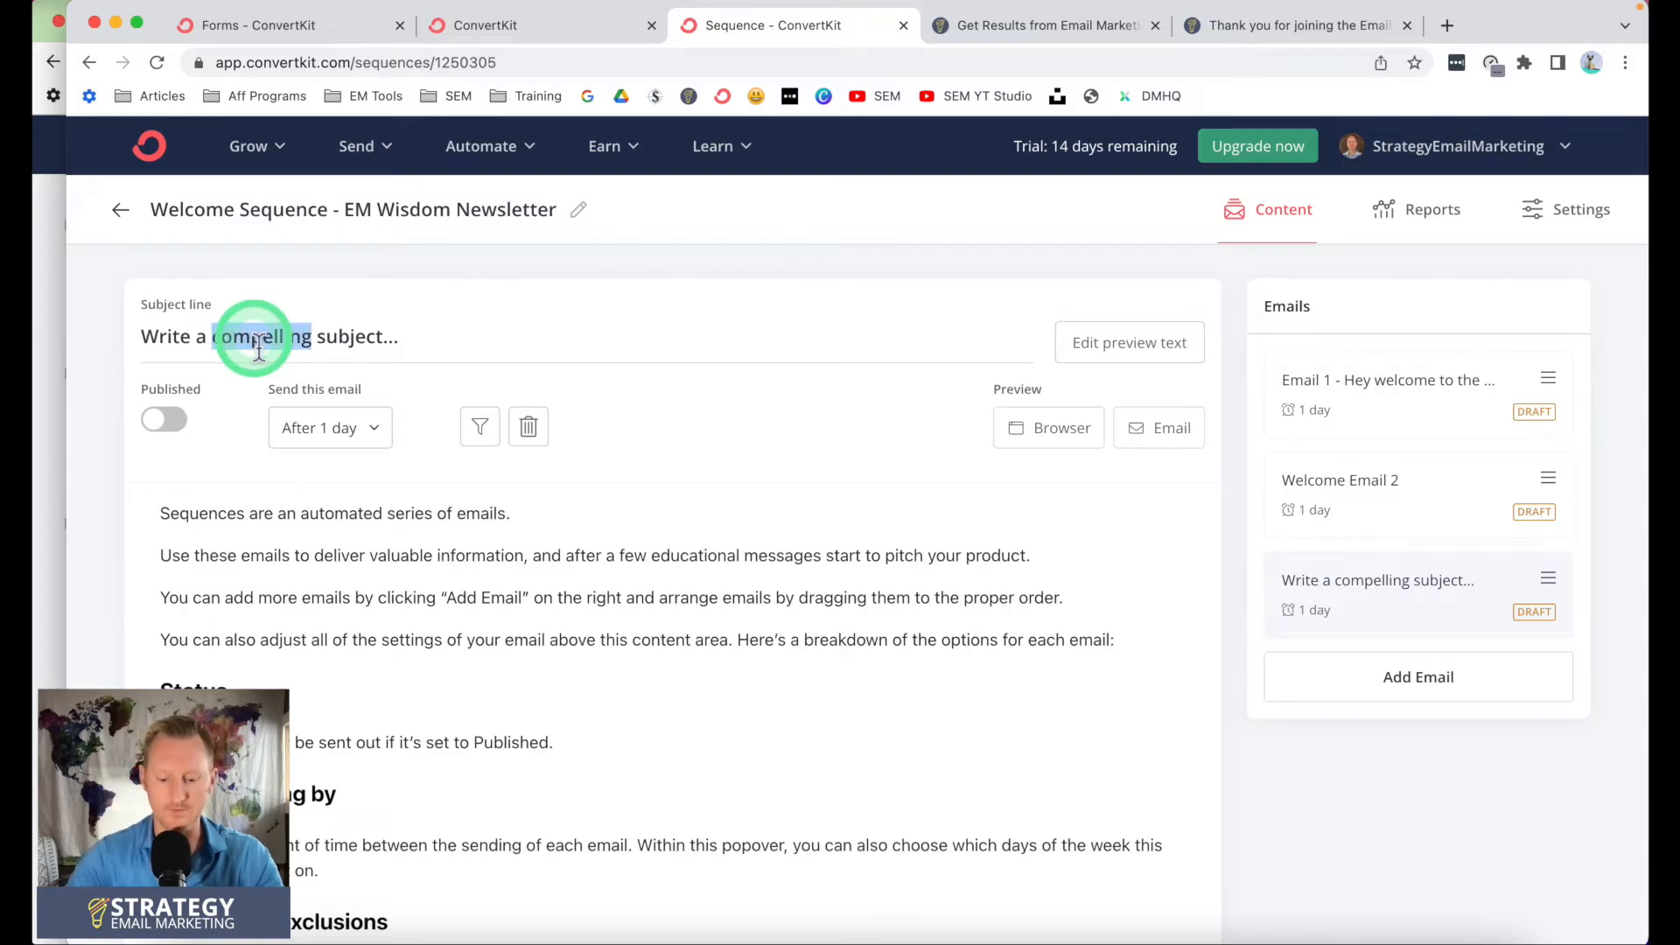
{"action": "triple_click", "coordinate": [258, 341]}
{"action": "type", "text": "Welcome Email N"}
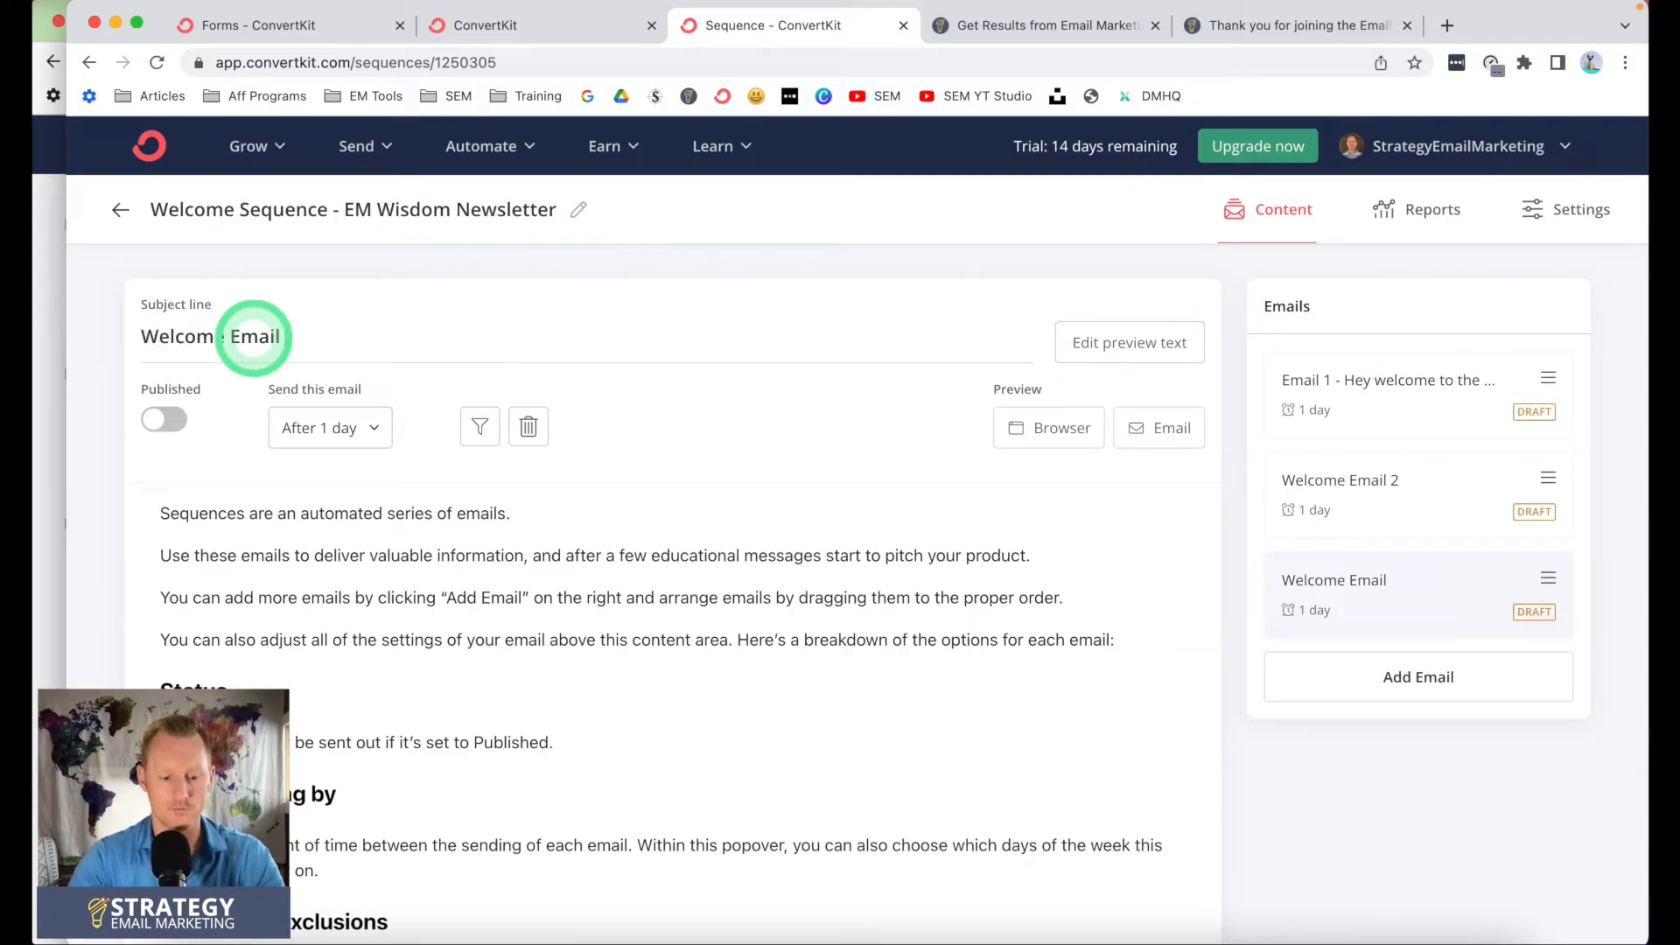
Change the first email's subject line to "Welcome Email 1 - Hey welcome to the Newsletter"
{"action": "left_click", "coordinate": [1310, 386]}
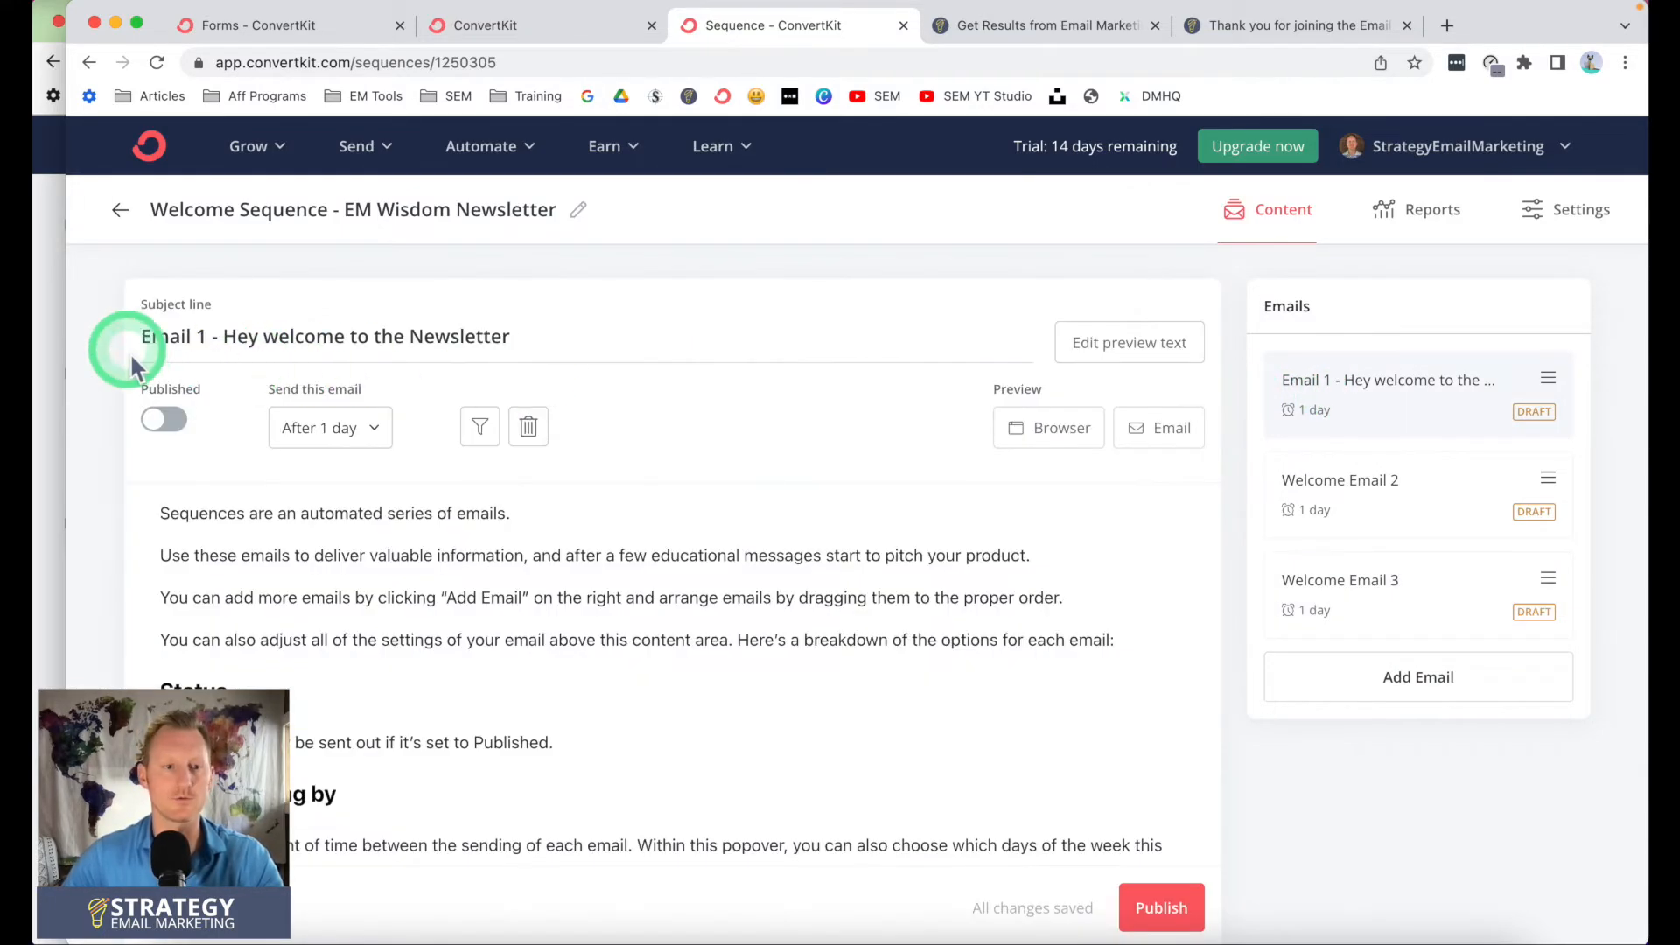
{"action": "left_click", "coordinate": [146, 341]}
{"action": "type", "text": "Welcome"}
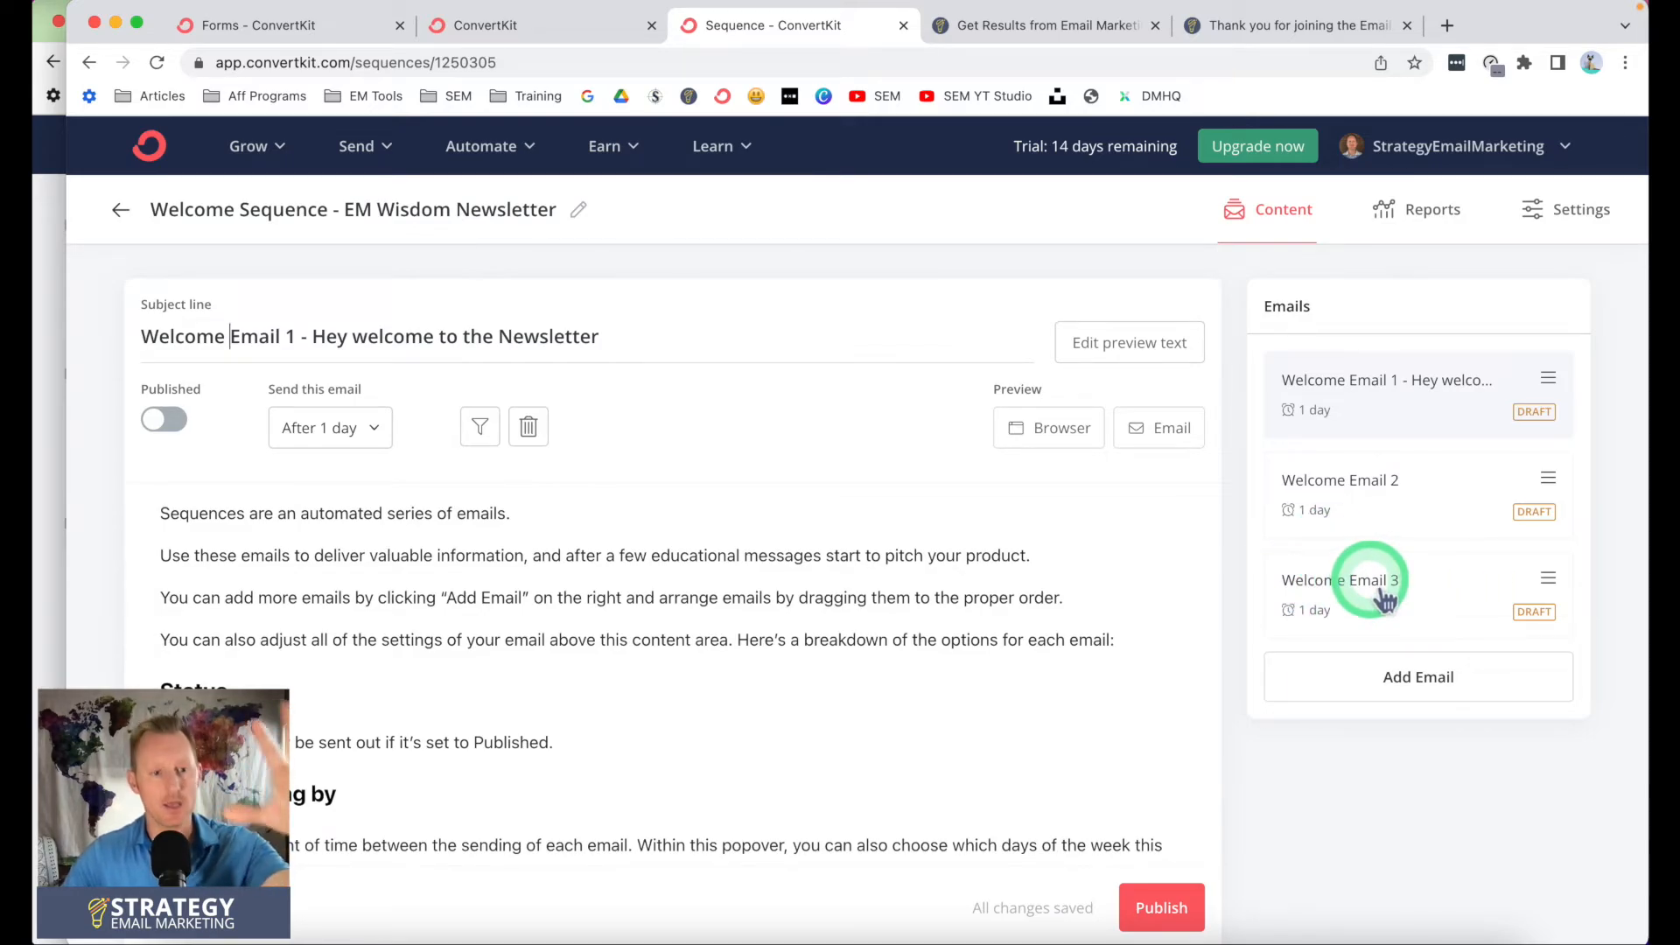
Publish the first welcome email and set its delay to 0 days so it sends immediately
{"action": "scroll", "coordinate": [1164, 781], "scroll_direction": "down", "scroll_amount": 2}
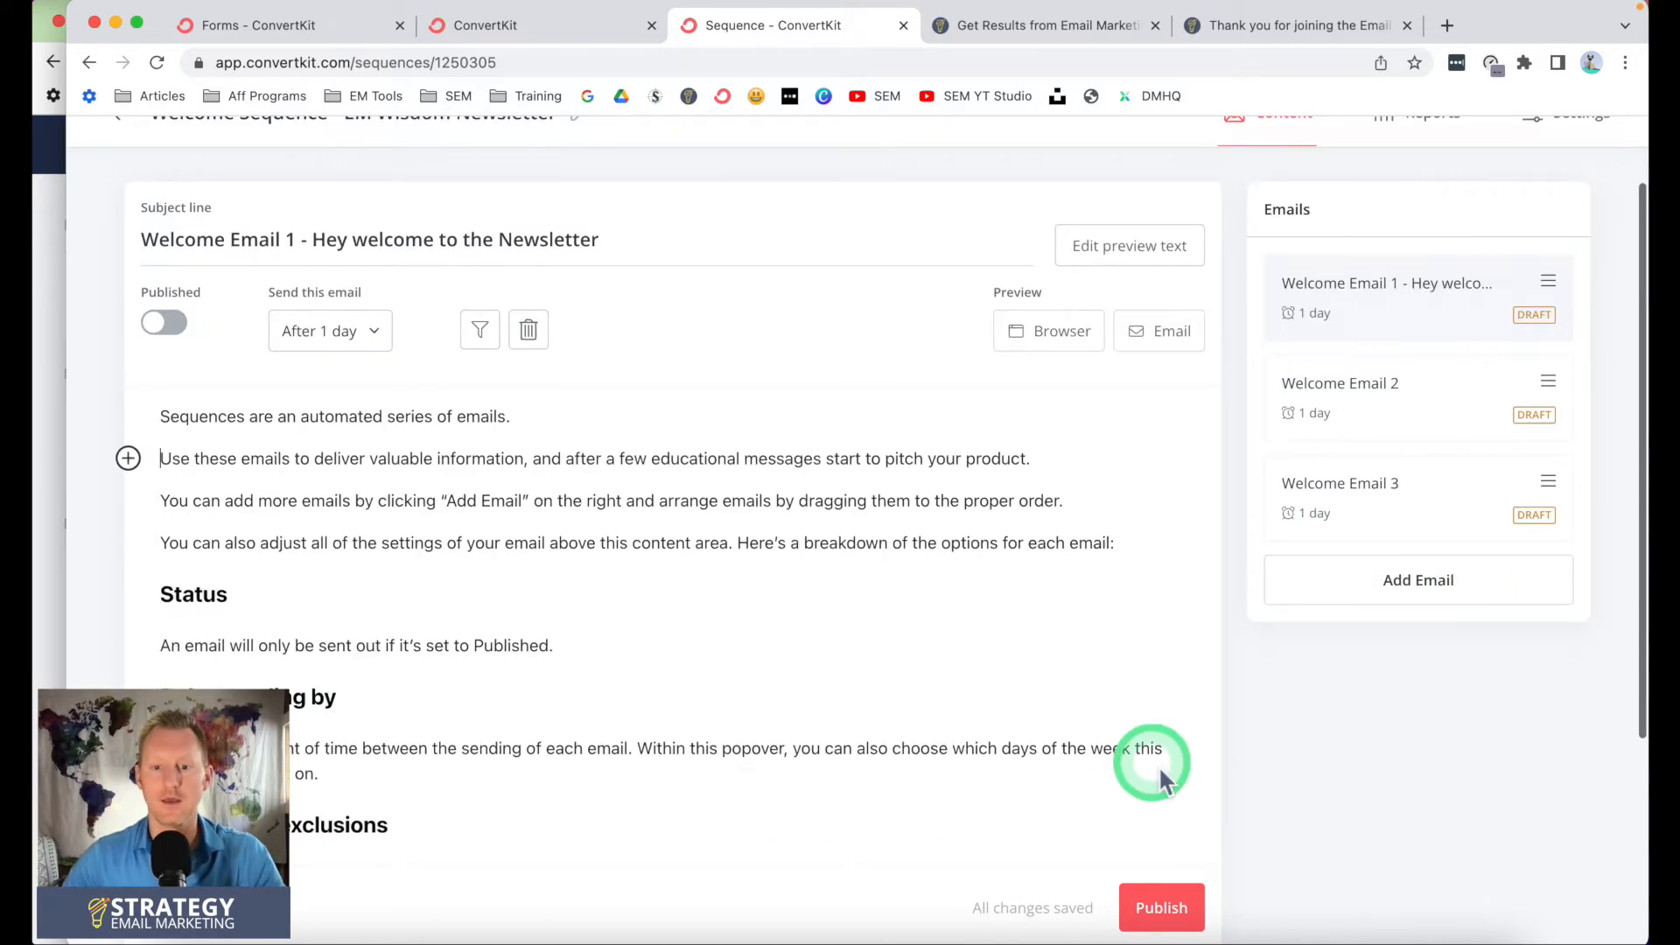
{"action": "left_click", "coordinate": [1164, 908]}
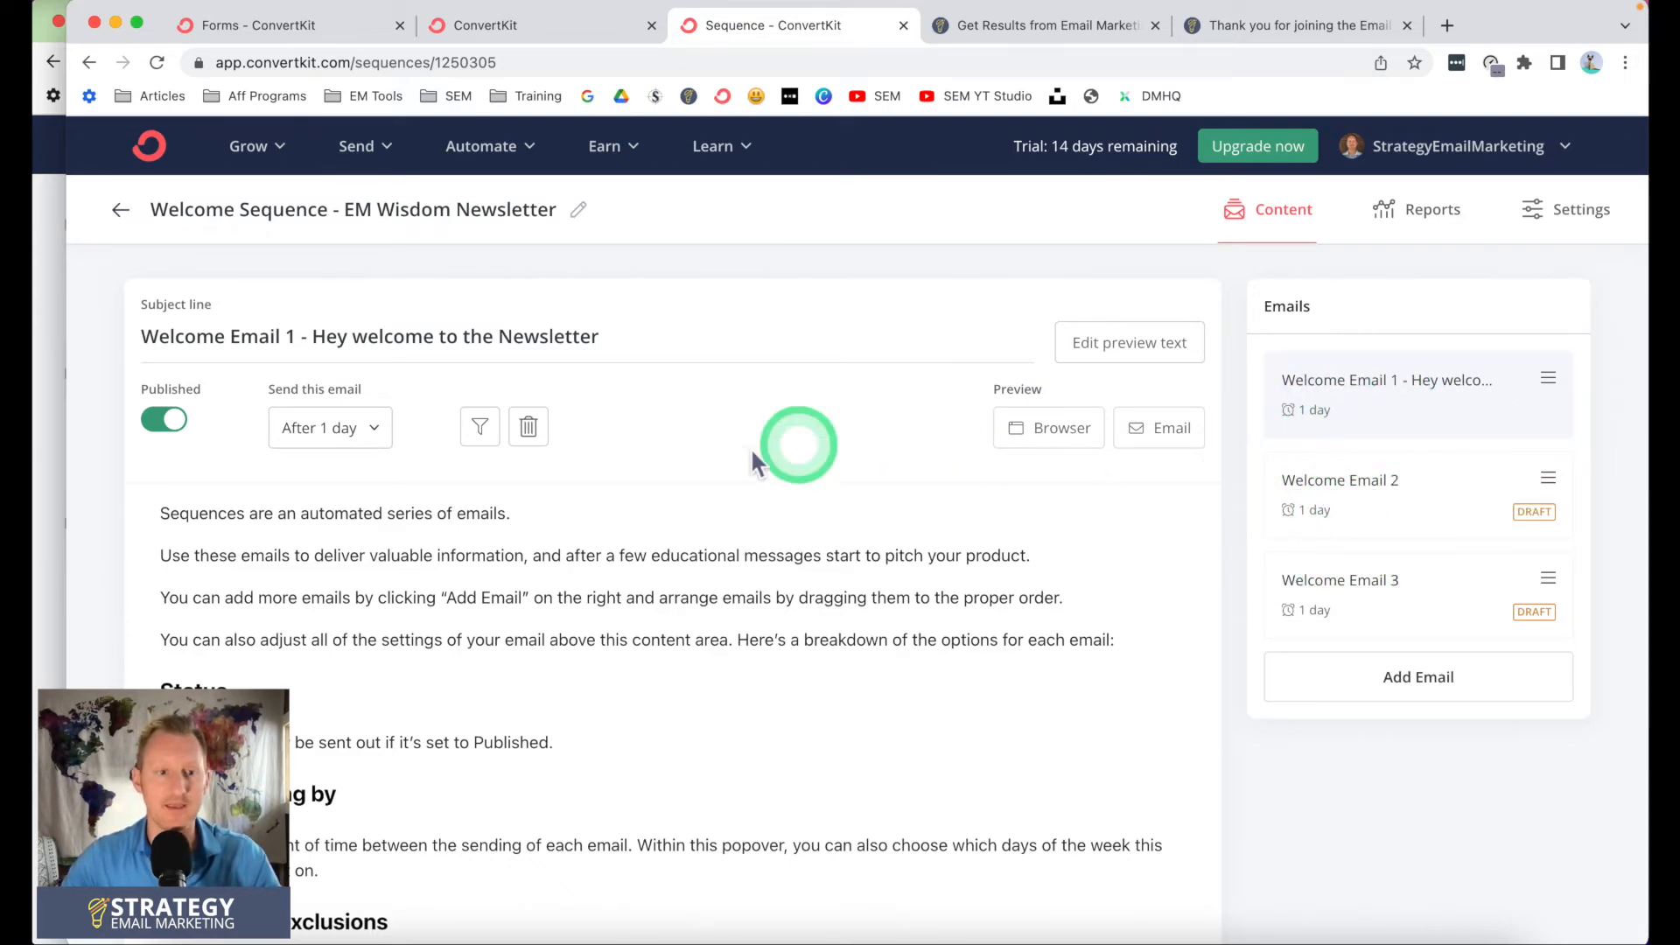
{"action": "left_click", "coordinate": [324, 428]}
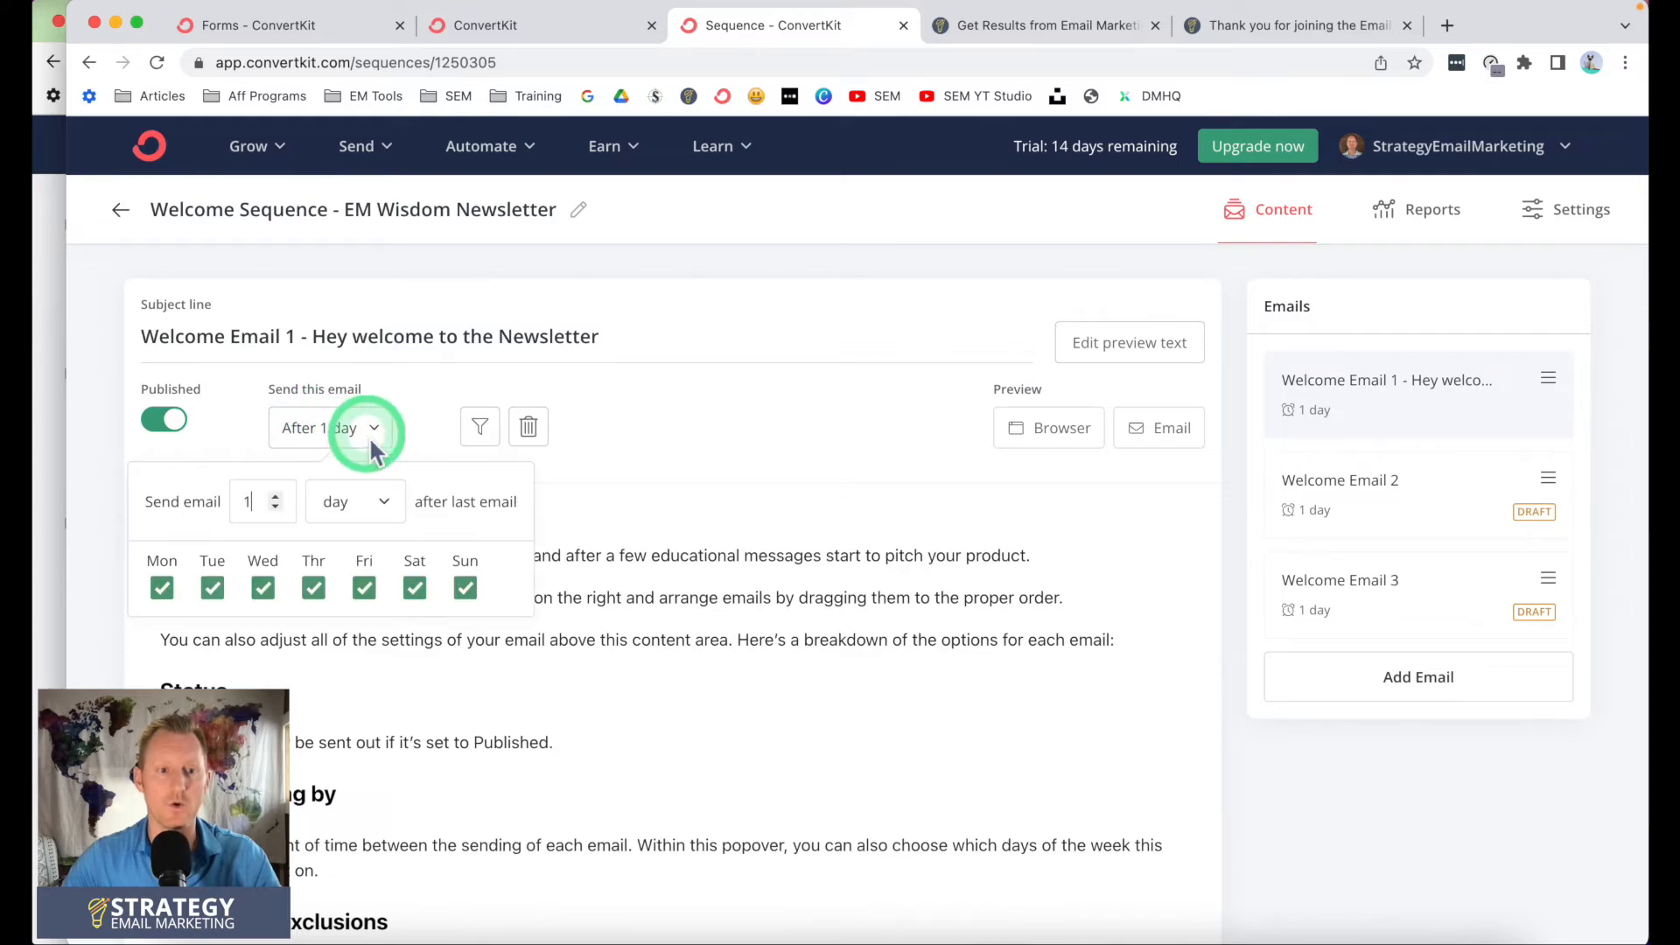
{"action": "left_click", "coordinate": [276, 507]}
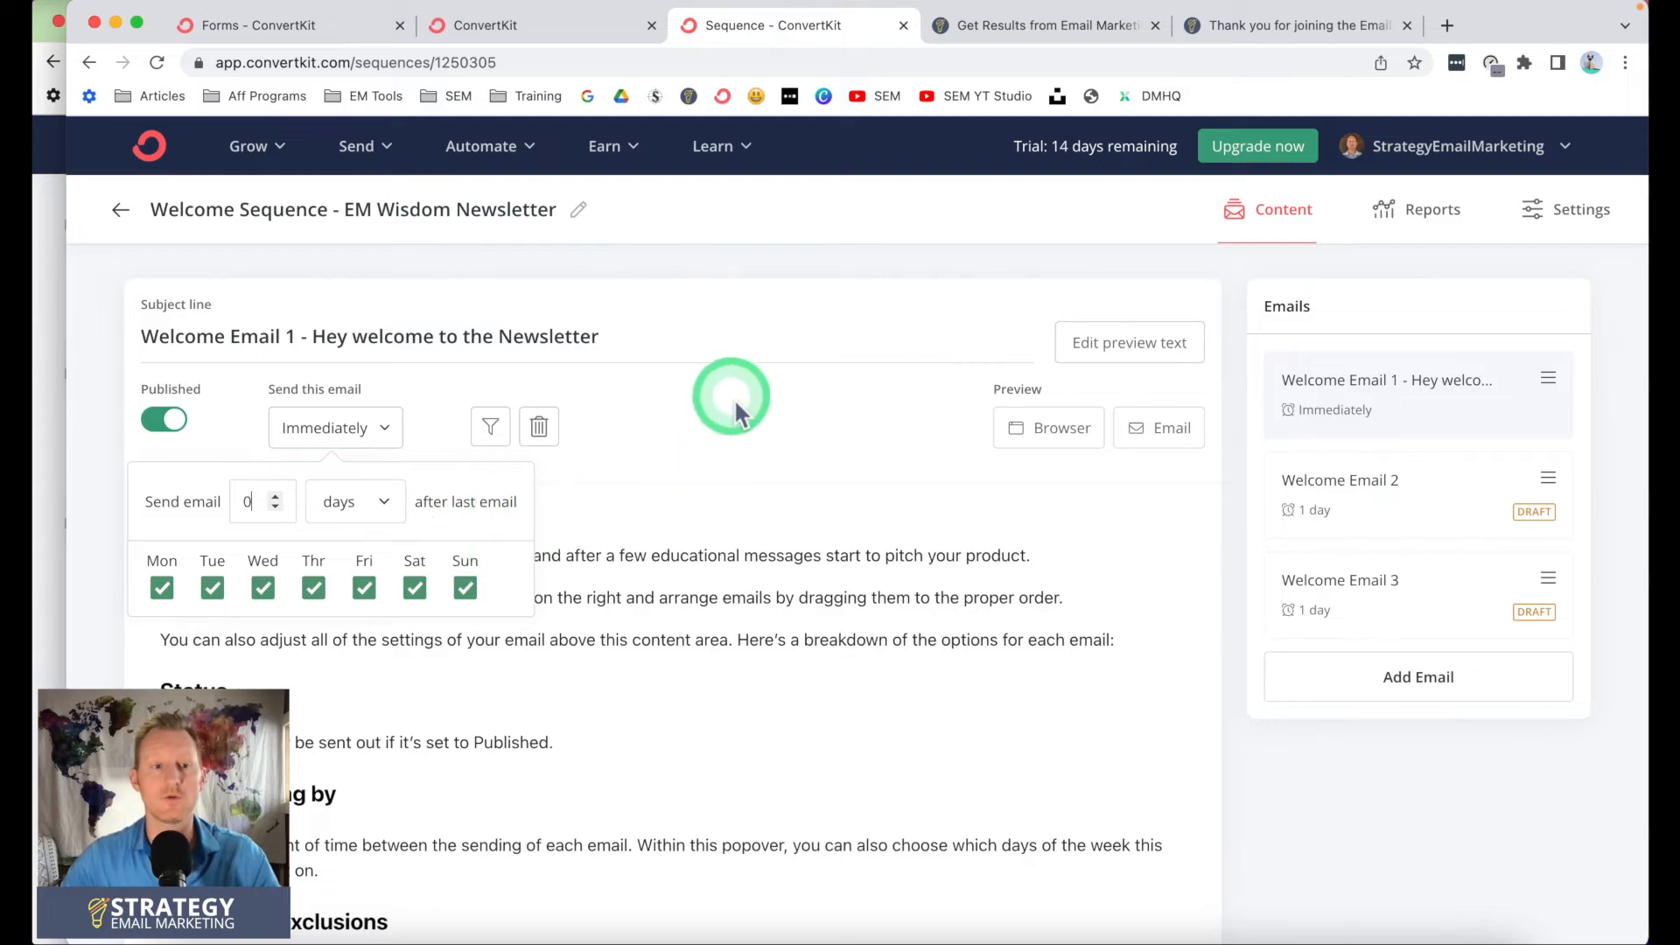
{"action": "left_click", "coordinate": [667, 477]}
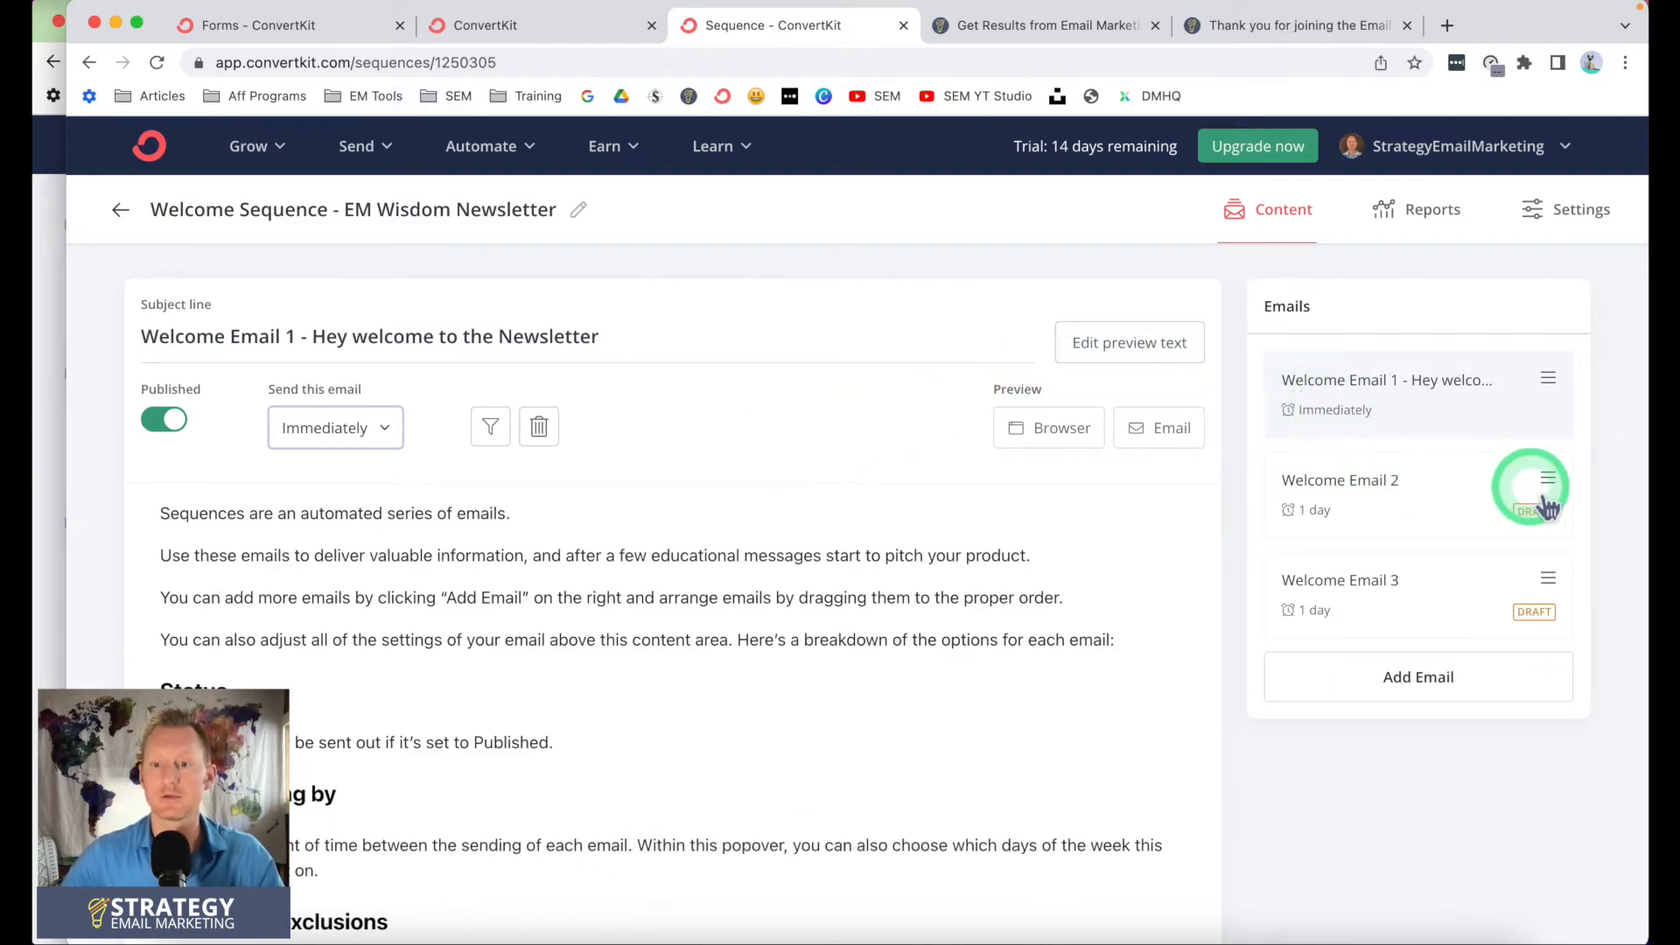
Publish Welcome Email 2 and Welcome Email 3
{"action": "left_click", "coordinate": [1357, 490]}
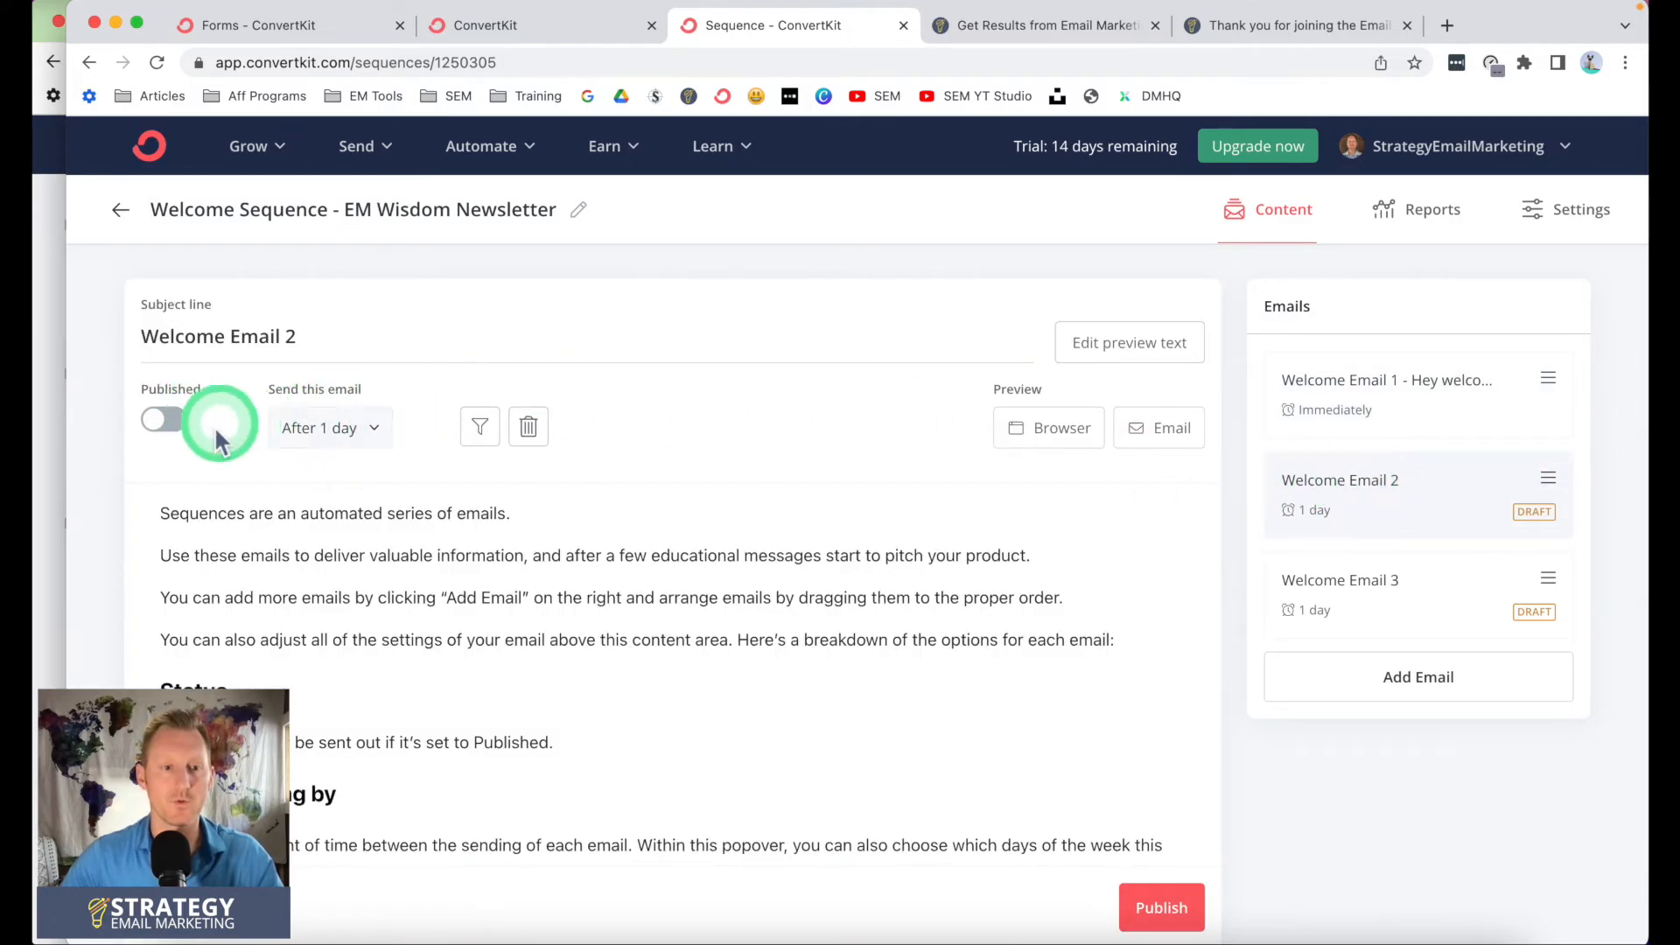
{"action": "left_click", "coordinate": [164, 419]}
{"action": "left_click", "coordinate": [798, 595]}
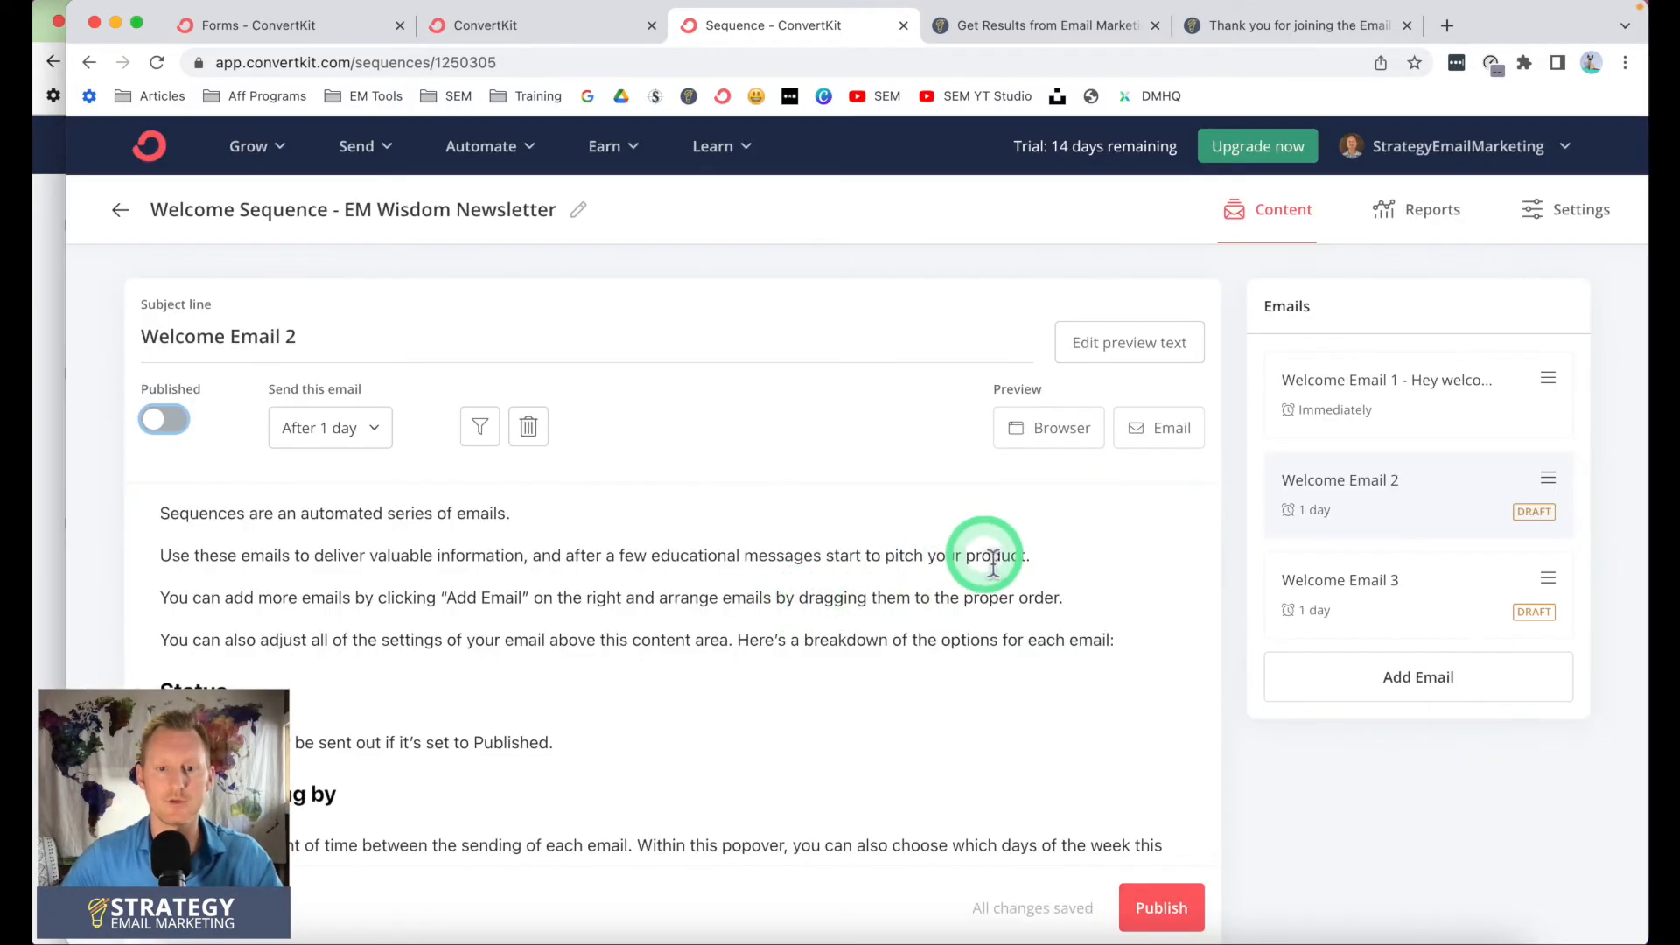
{"action": "left_click", "coordinate": [1313, 600]}
{"action": "left_click", "coordinate": [183, 448]}
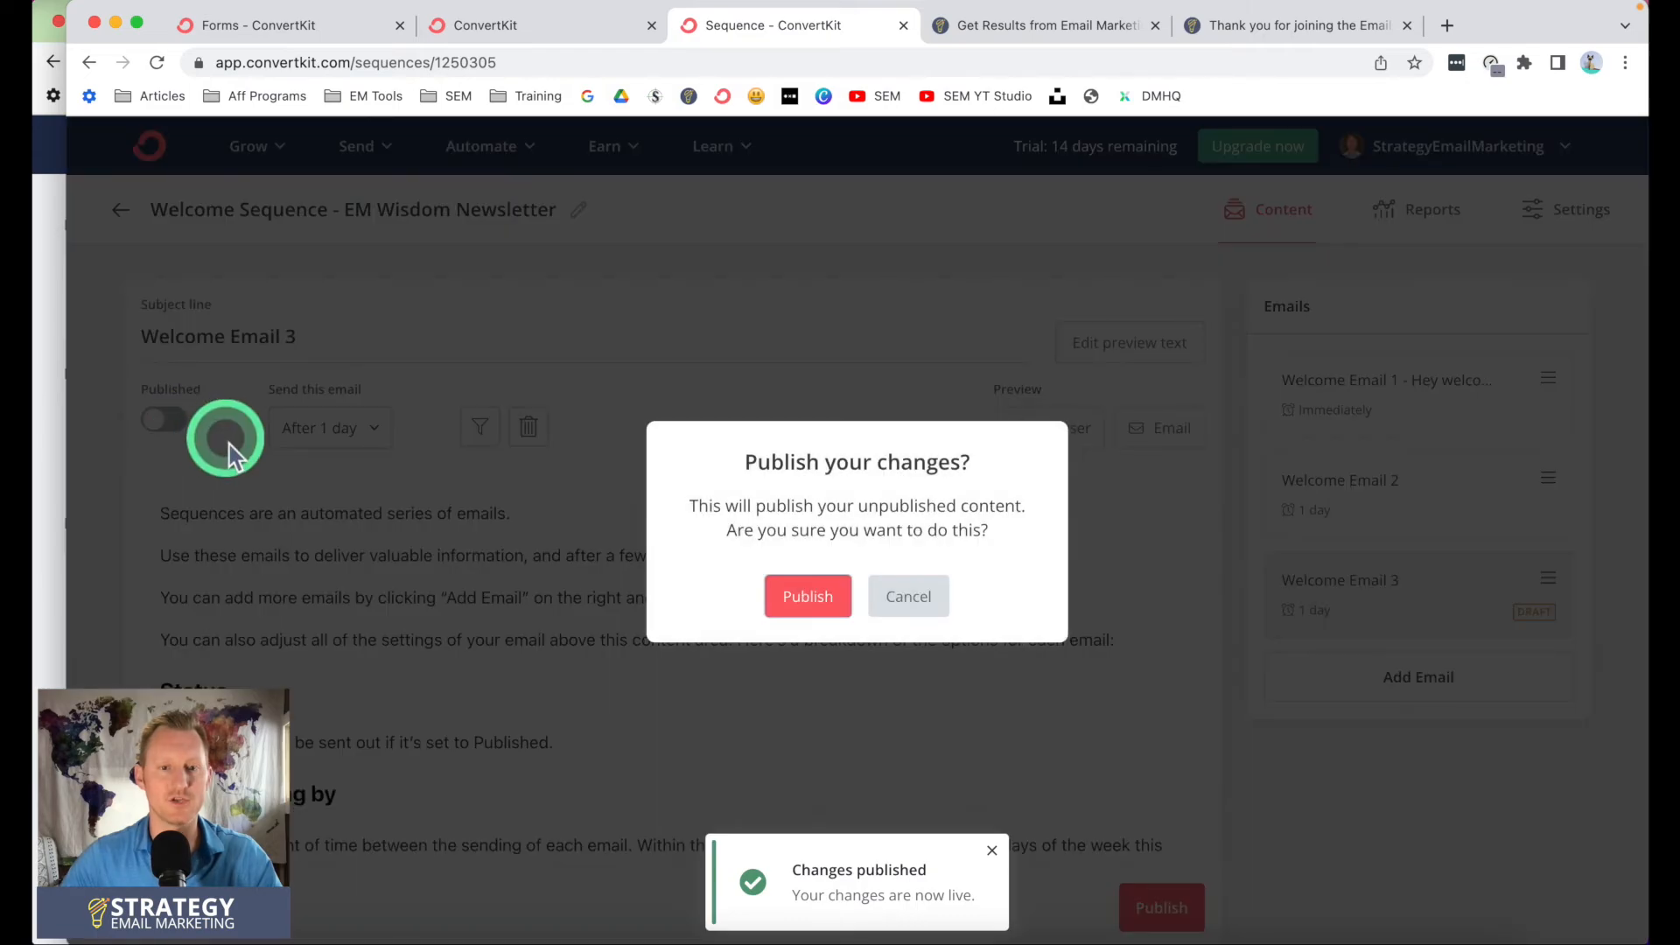
{"action": "left_click", "coordinate": [779, 588]}
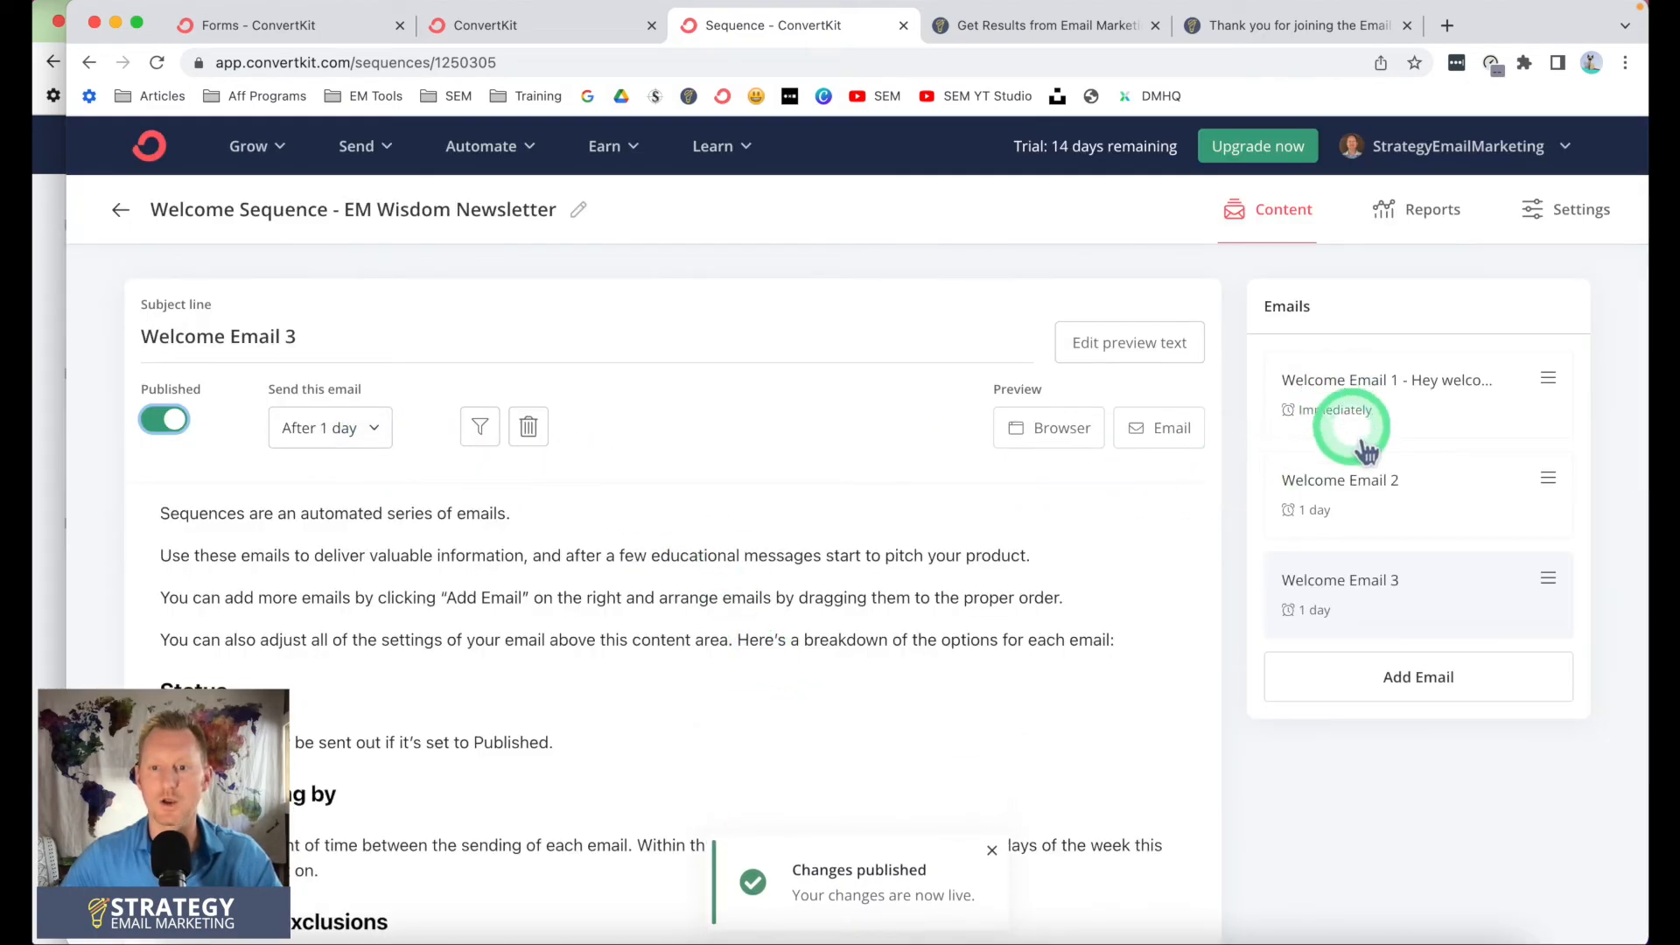
Set Welcome Email 2 and Welcome Email 3 to send after 2 days each, and check the third email's subscriber exclusion filter
{"action": "left_click", "coordinate": [1339, 490]}
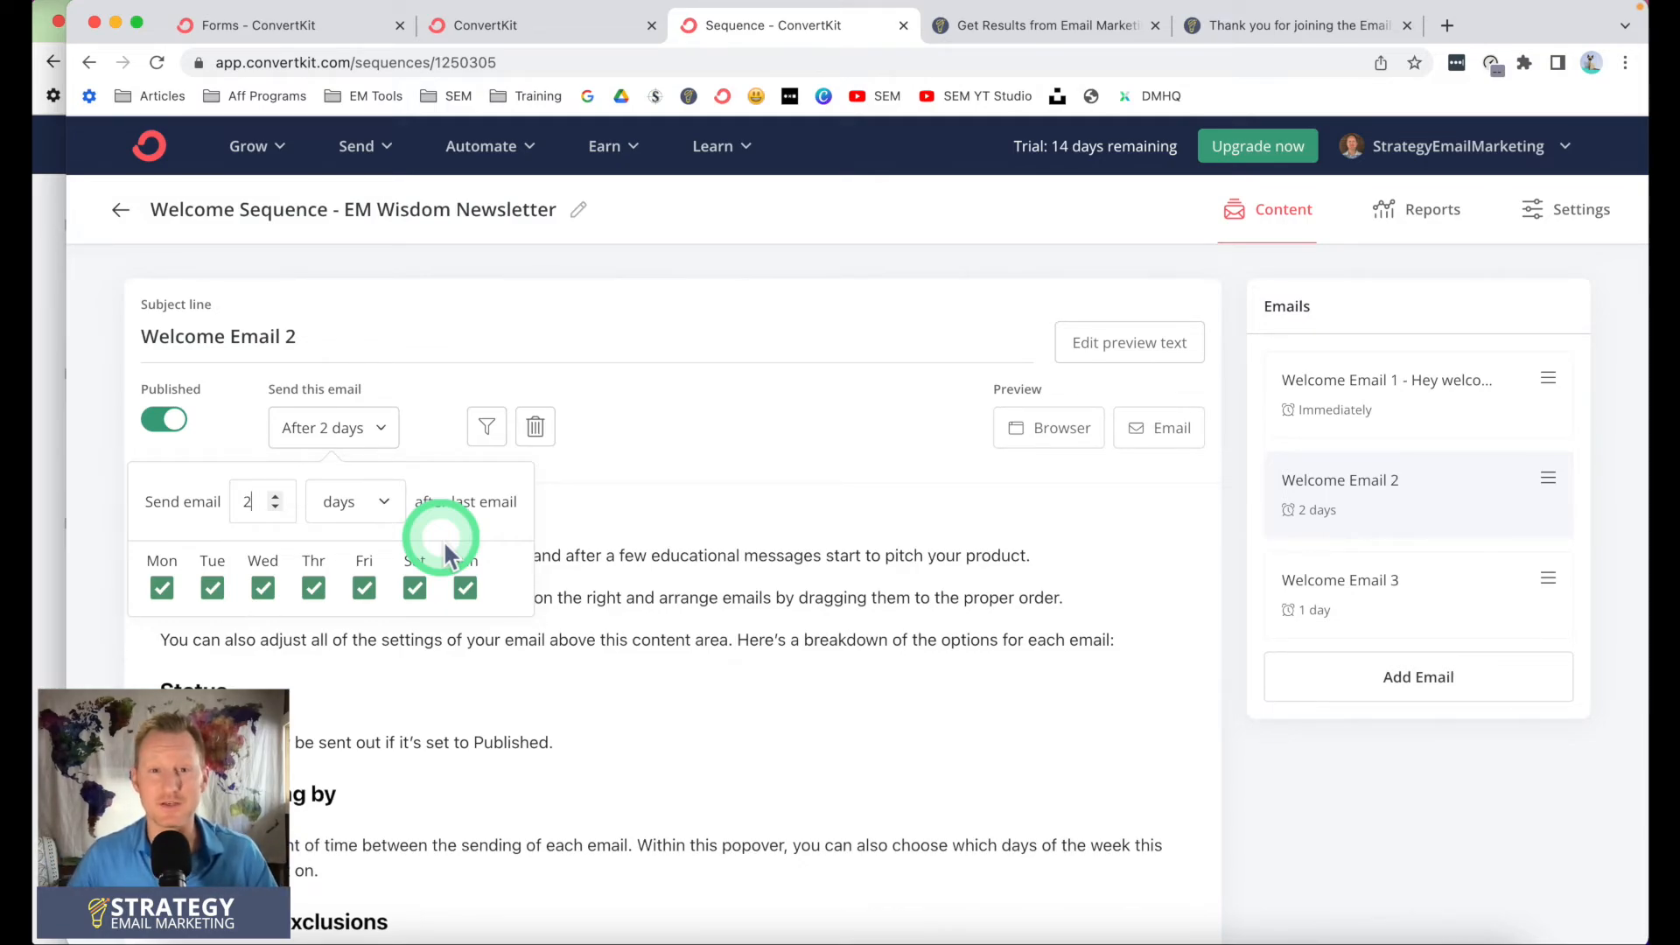
{"action": "left_click", "coordinate": [754, 381]}
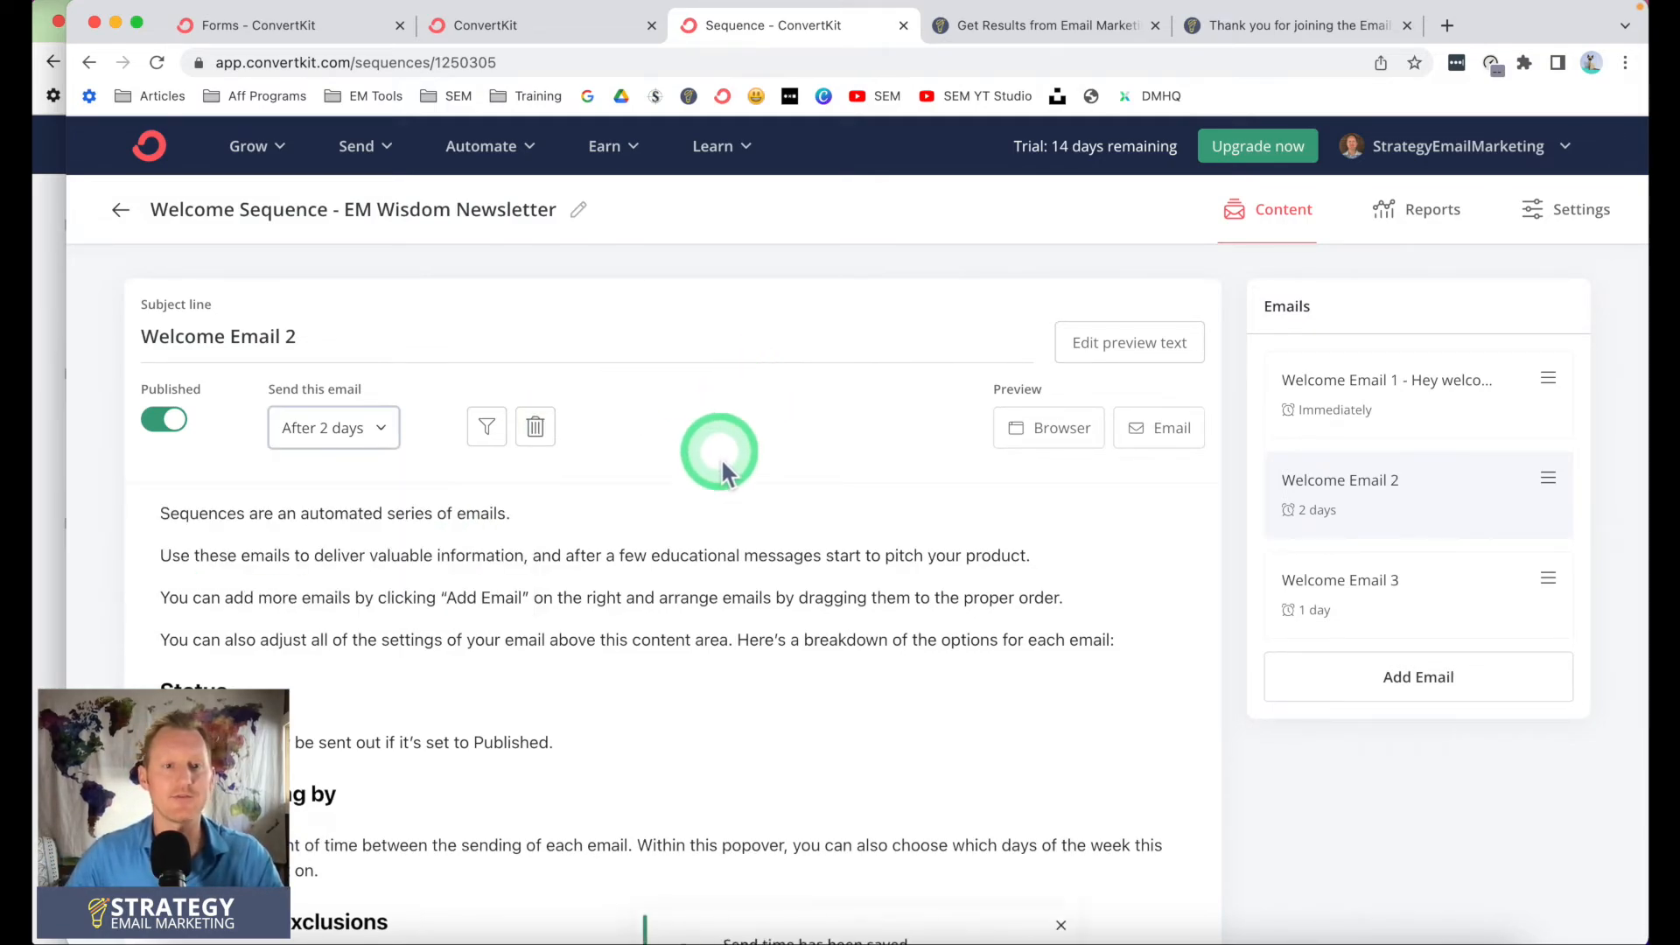
{"action": "left_click", "coordinate": [1461, 601]}
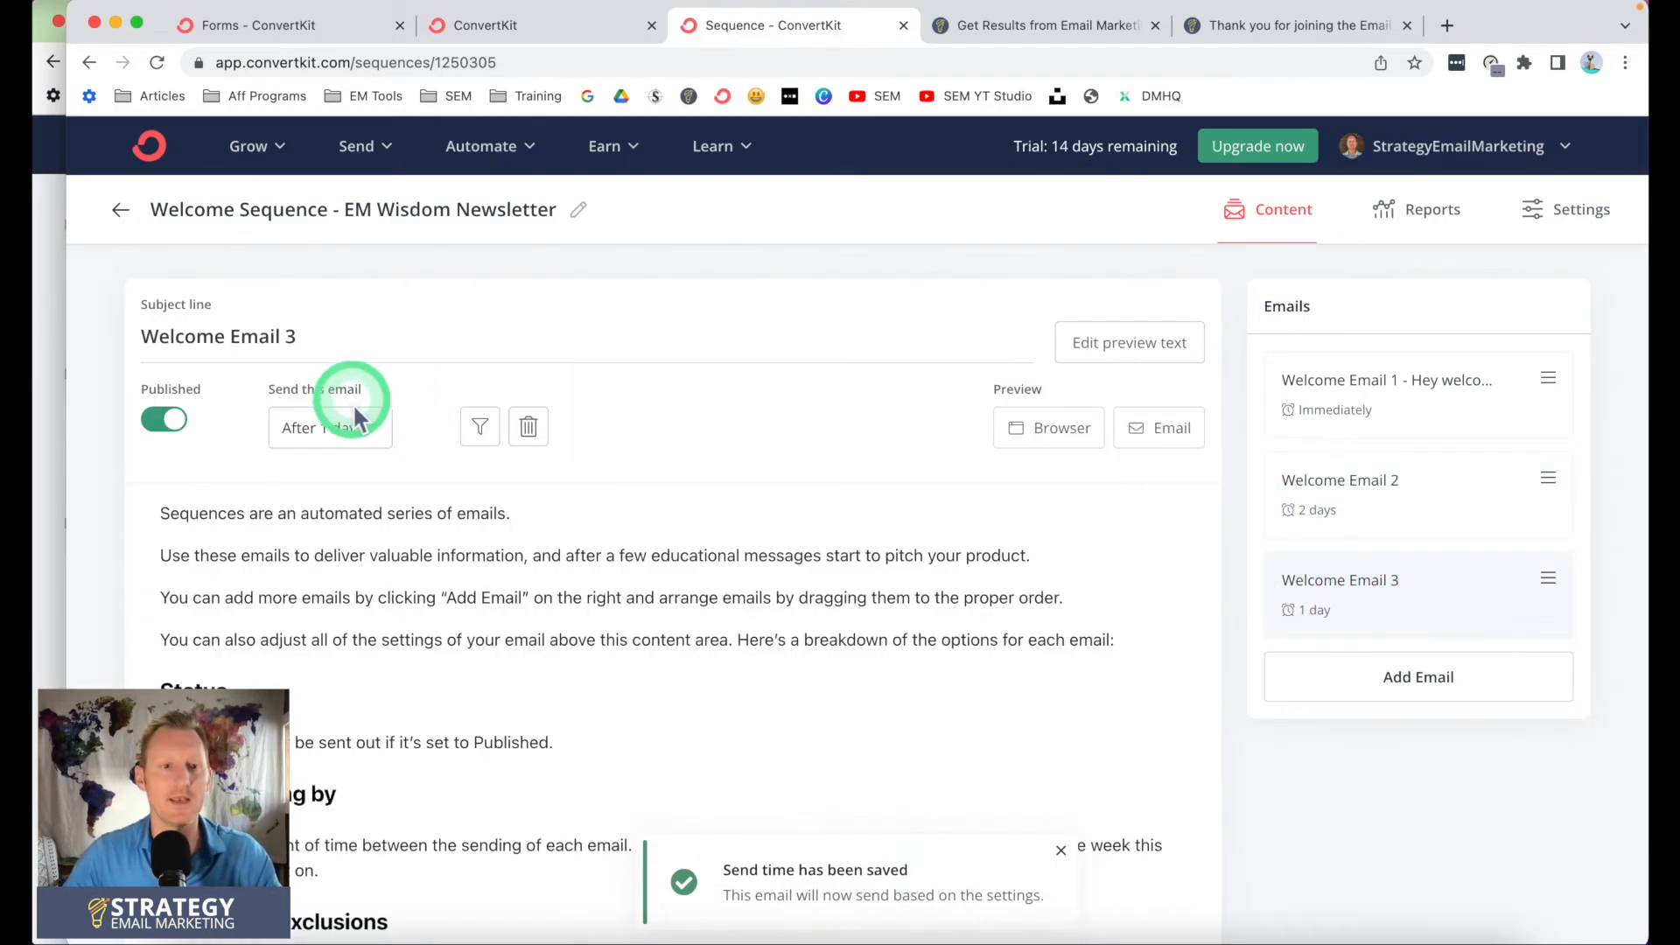
{"action": "left_click", "coordinate": [334, 437]}
{"action": "left_click", "coordinate": [275, 496]}
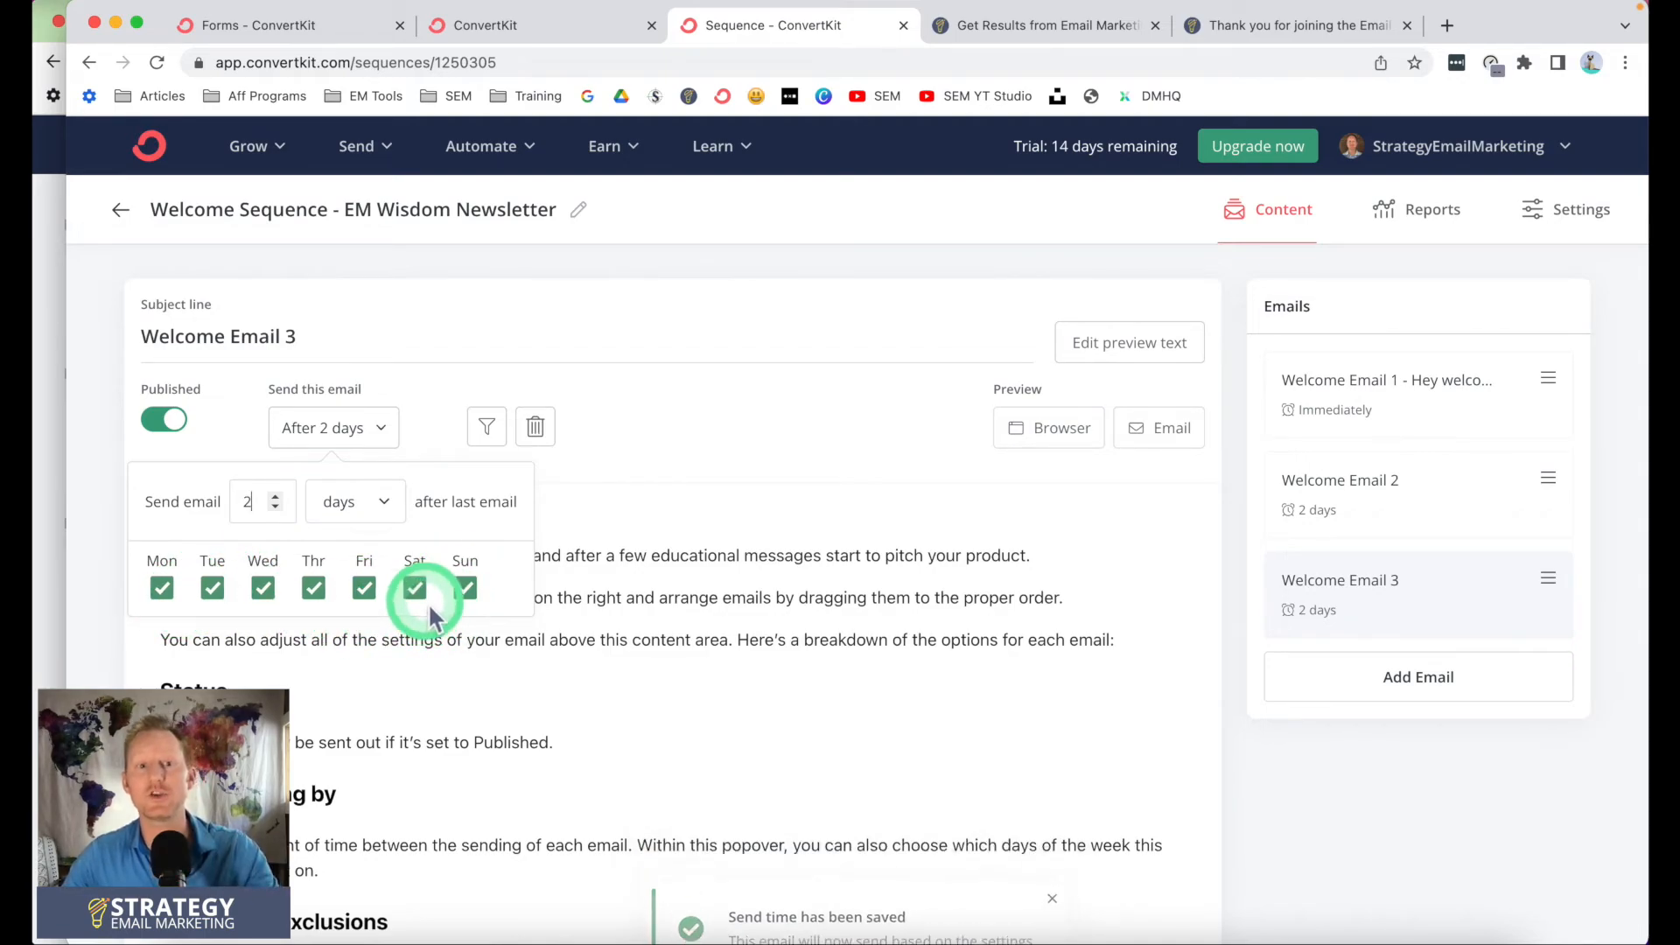
{"action": "left_click", "coordinate": [487, 427]}
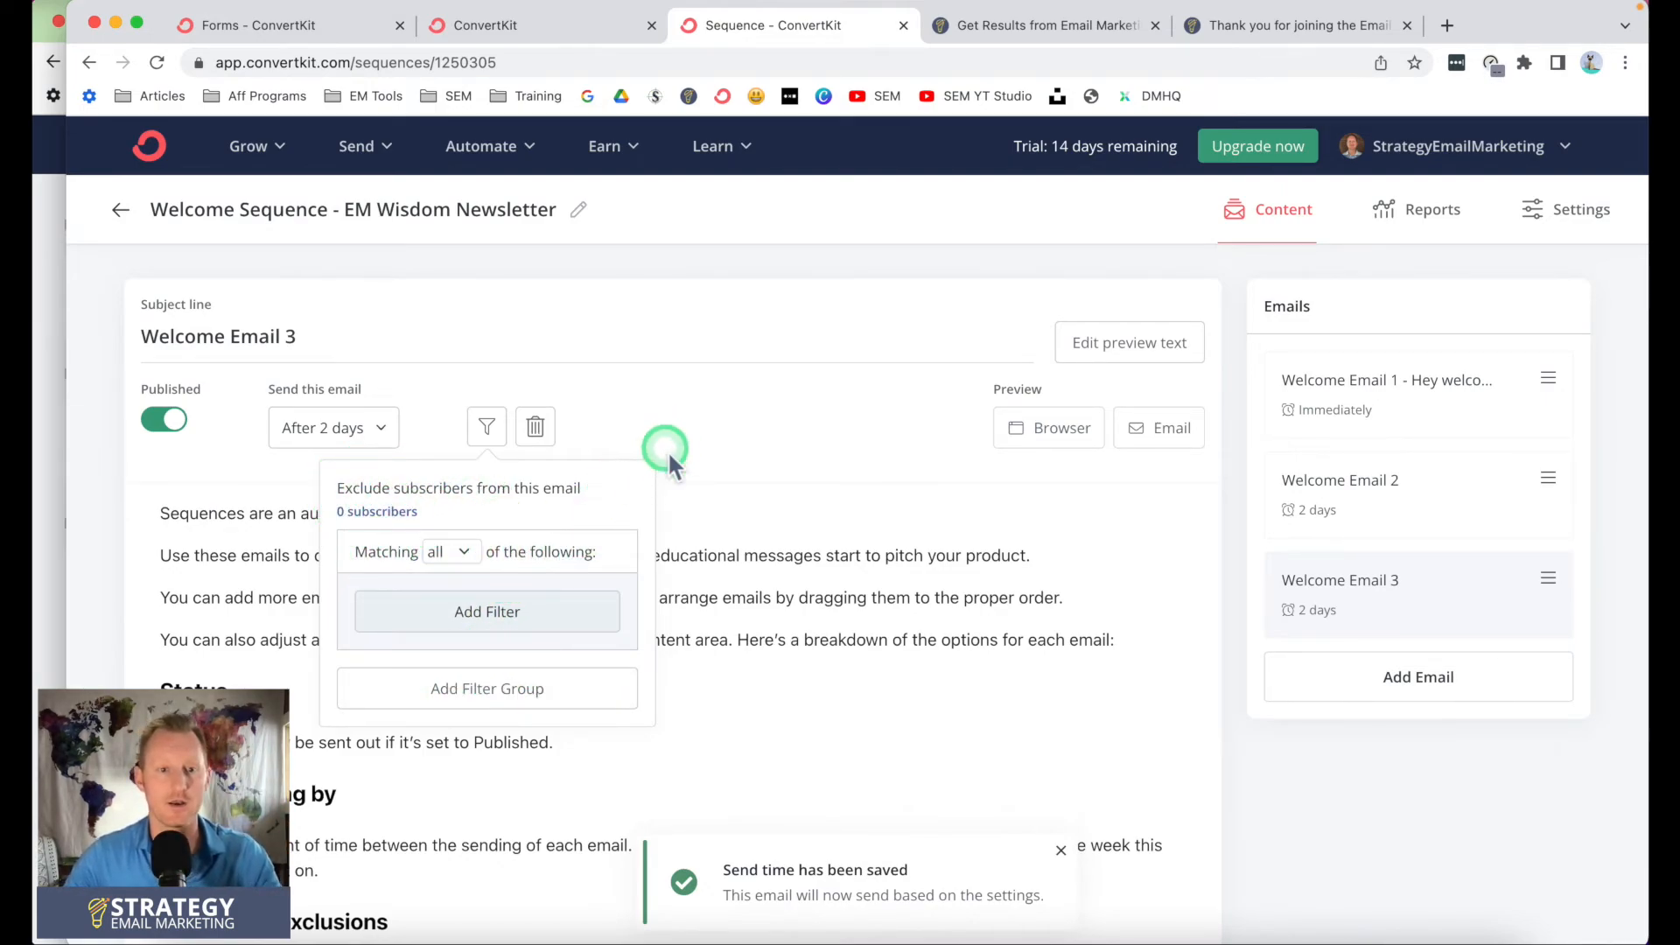
{"action": "left_click", "coordinate": [604, 448]}
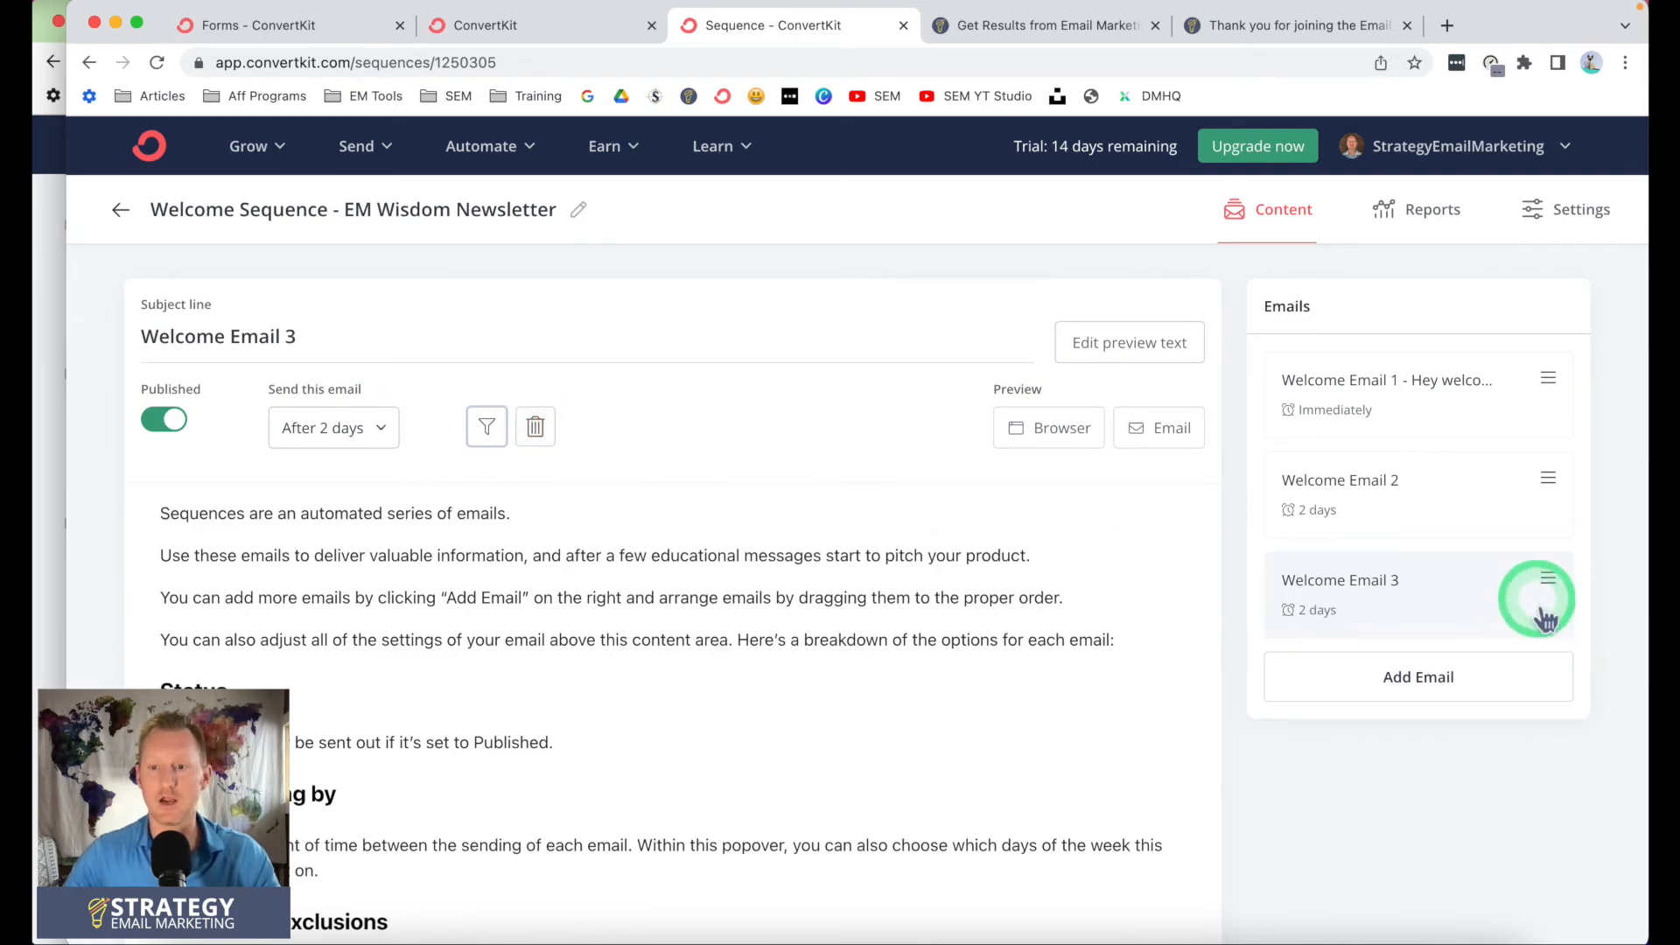
Move Welcome Email 3 to the start of the sequence, return it to last place and save the order
{"action": "left_click_drag", "start_coordinate": [1555, 592], "coordinate": [1545, 366]}
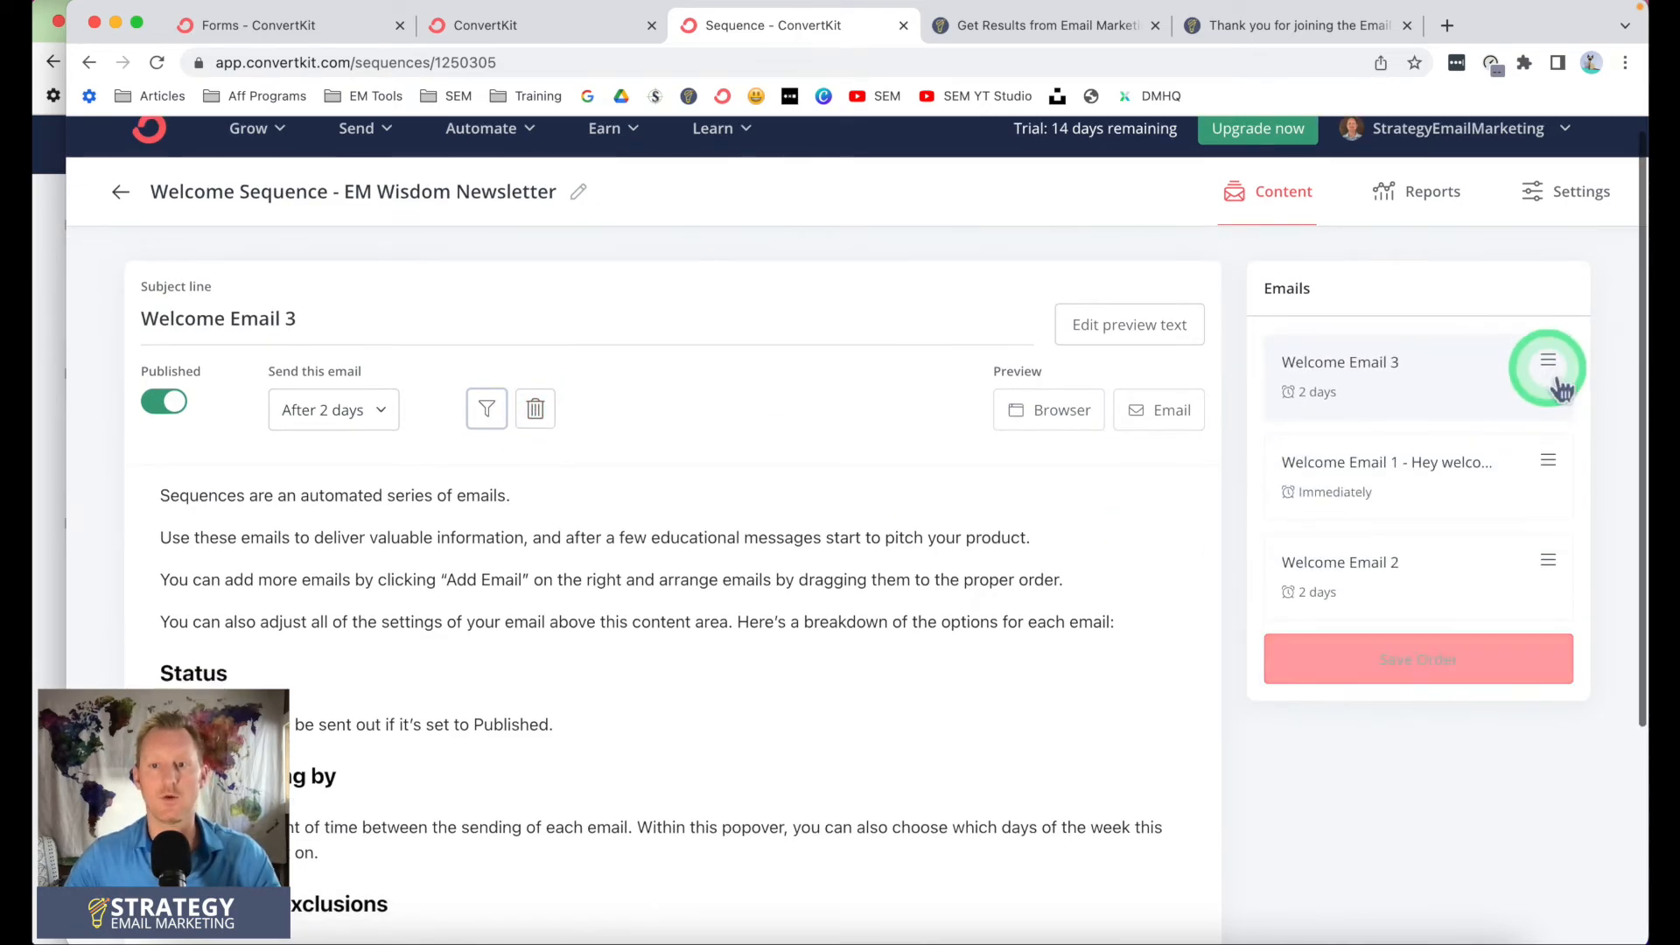
{"action": "scroll", "coordinate": [1551, 354], "scroll_direction": "up", "scroll_amount": 1}
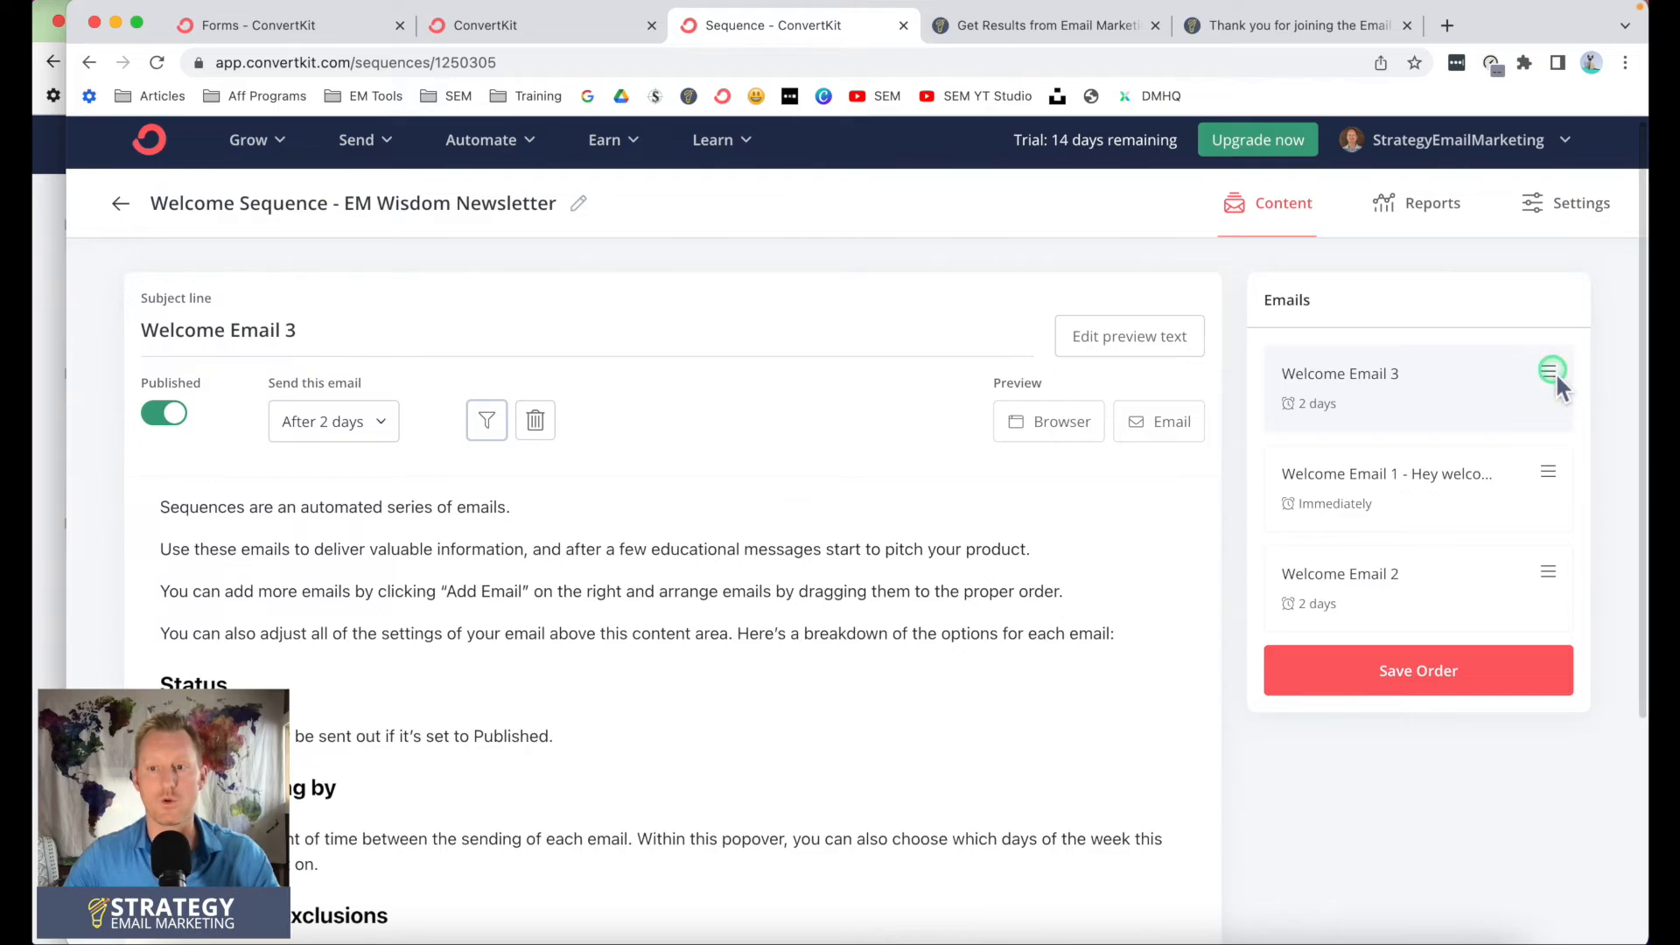
{"action": "scroll", "coordinate": [1558, 386], "scroll_direction": "up", "scroll_amount": 1}
{"action": "left_click_drag", "start_coordinate": [1547, 377], "coordinate": [1551, 587]}
{"action": "left_click", "coordinate": [1444, 686]}
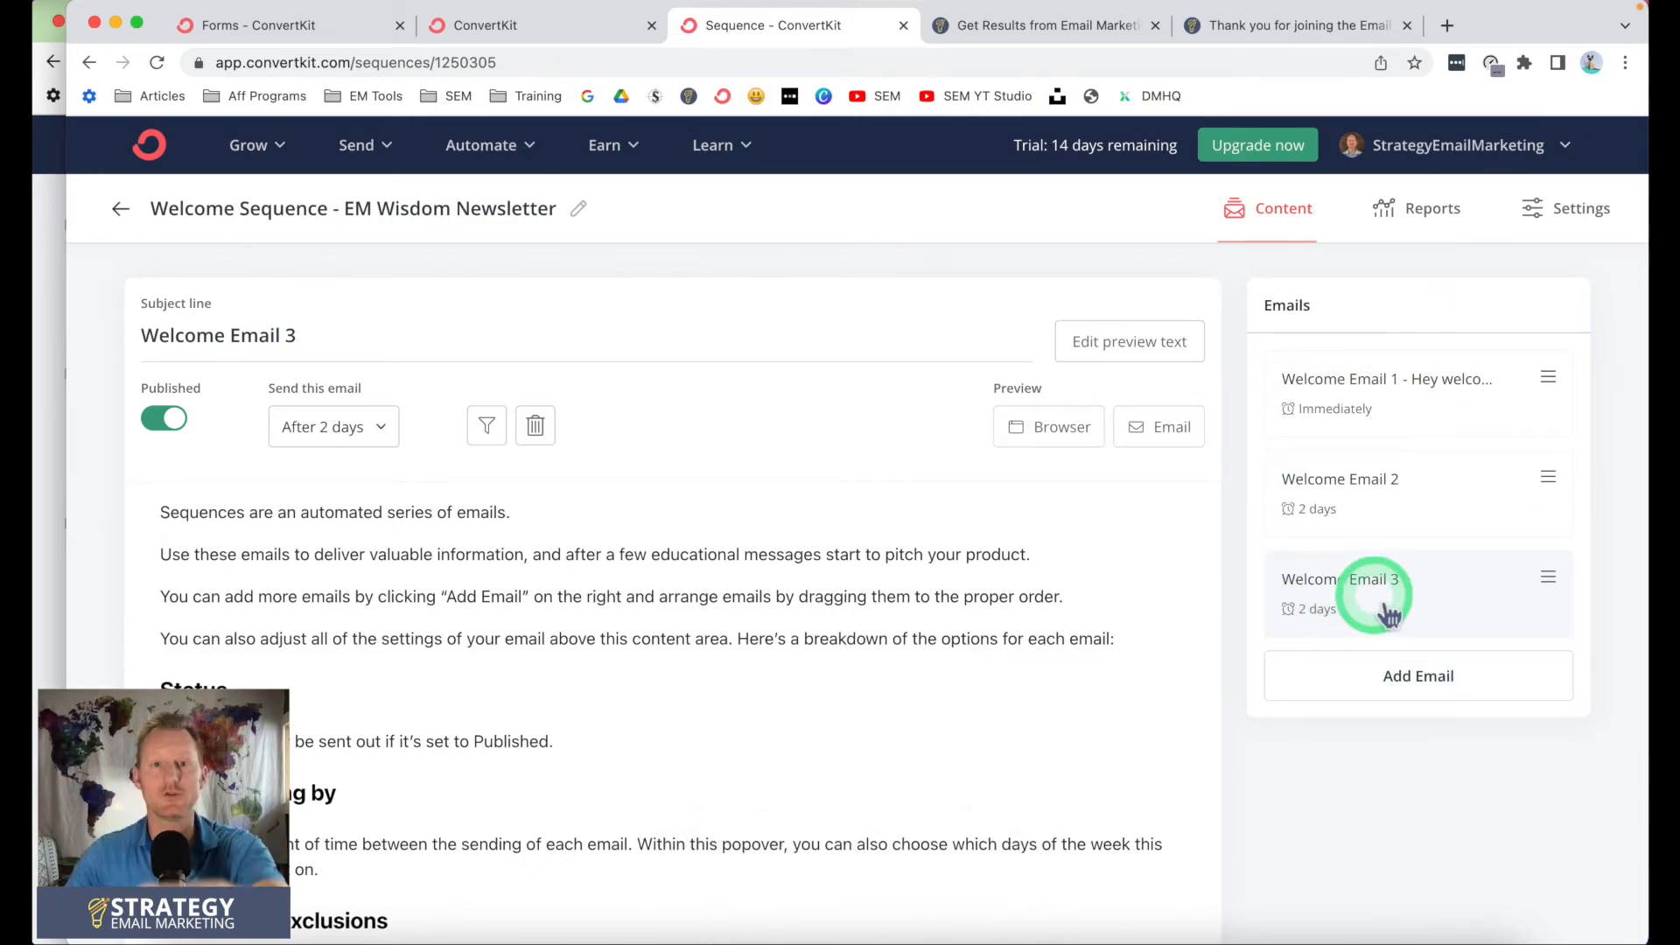
{"action": "scroll", "coordinate": [1017, 507], "scroll_direction": "up", "scroll_amount": 1}
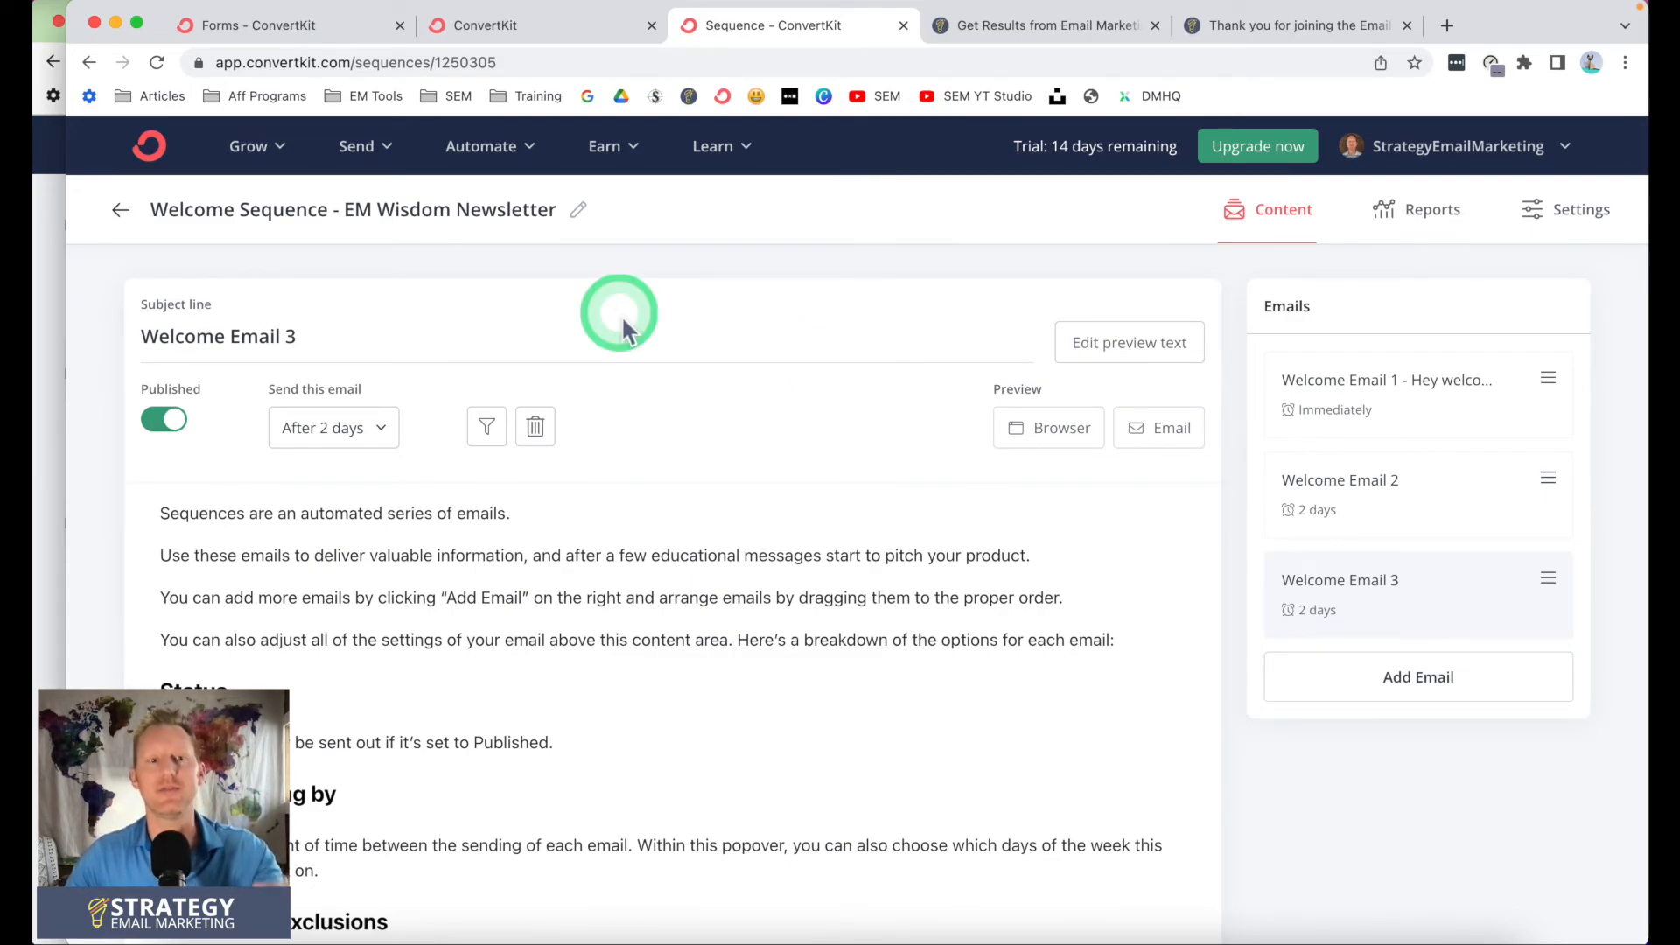
Create a new automation rule triggered when someone subscribes to the EM Wisdom Newsletter form
{"action": "left_click", "coordinate": [481, 146]}
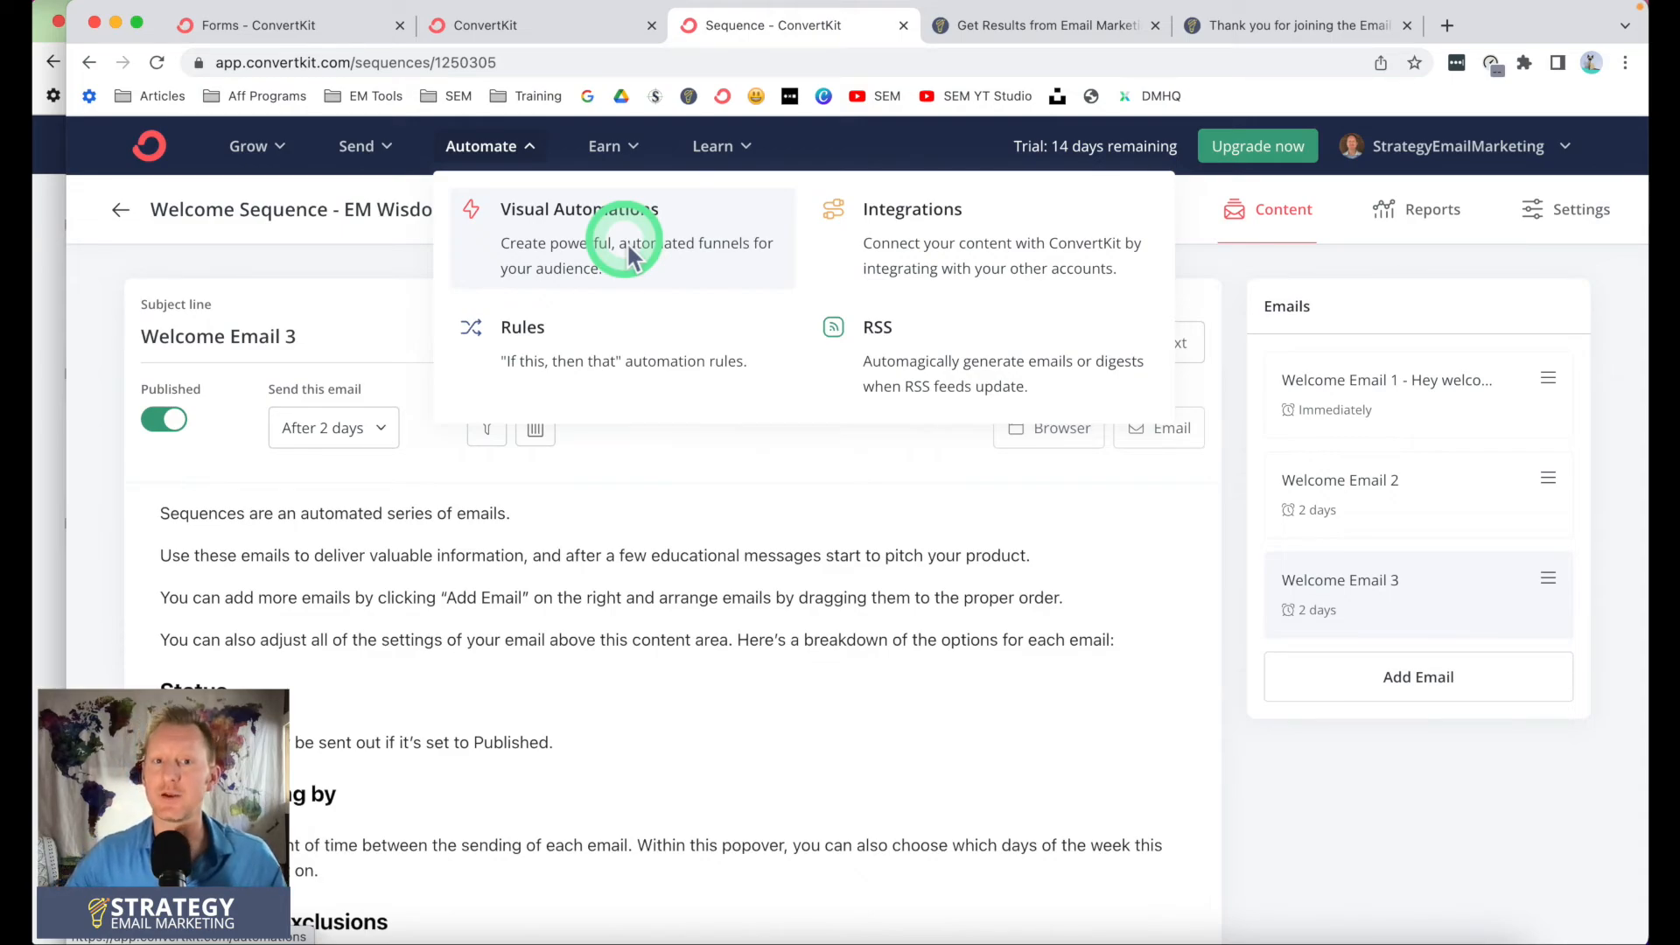
{"action": "left_click", "coordinate": [573, 359]}
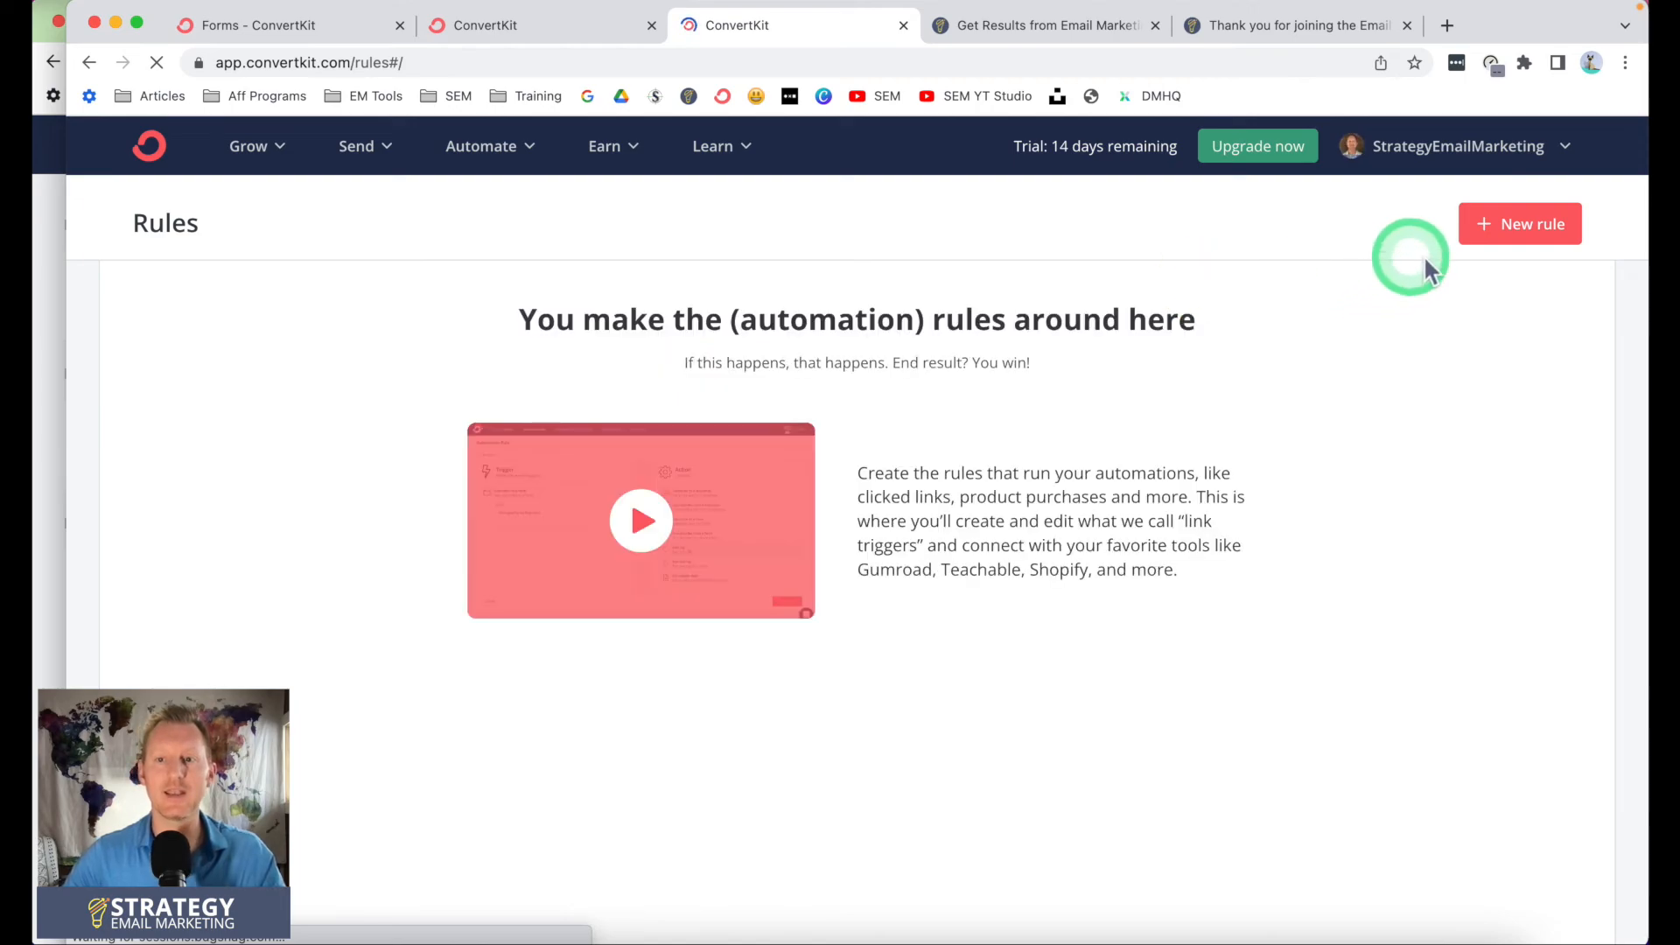
{"action": "left_click", "coordinate": [1498, 245]}
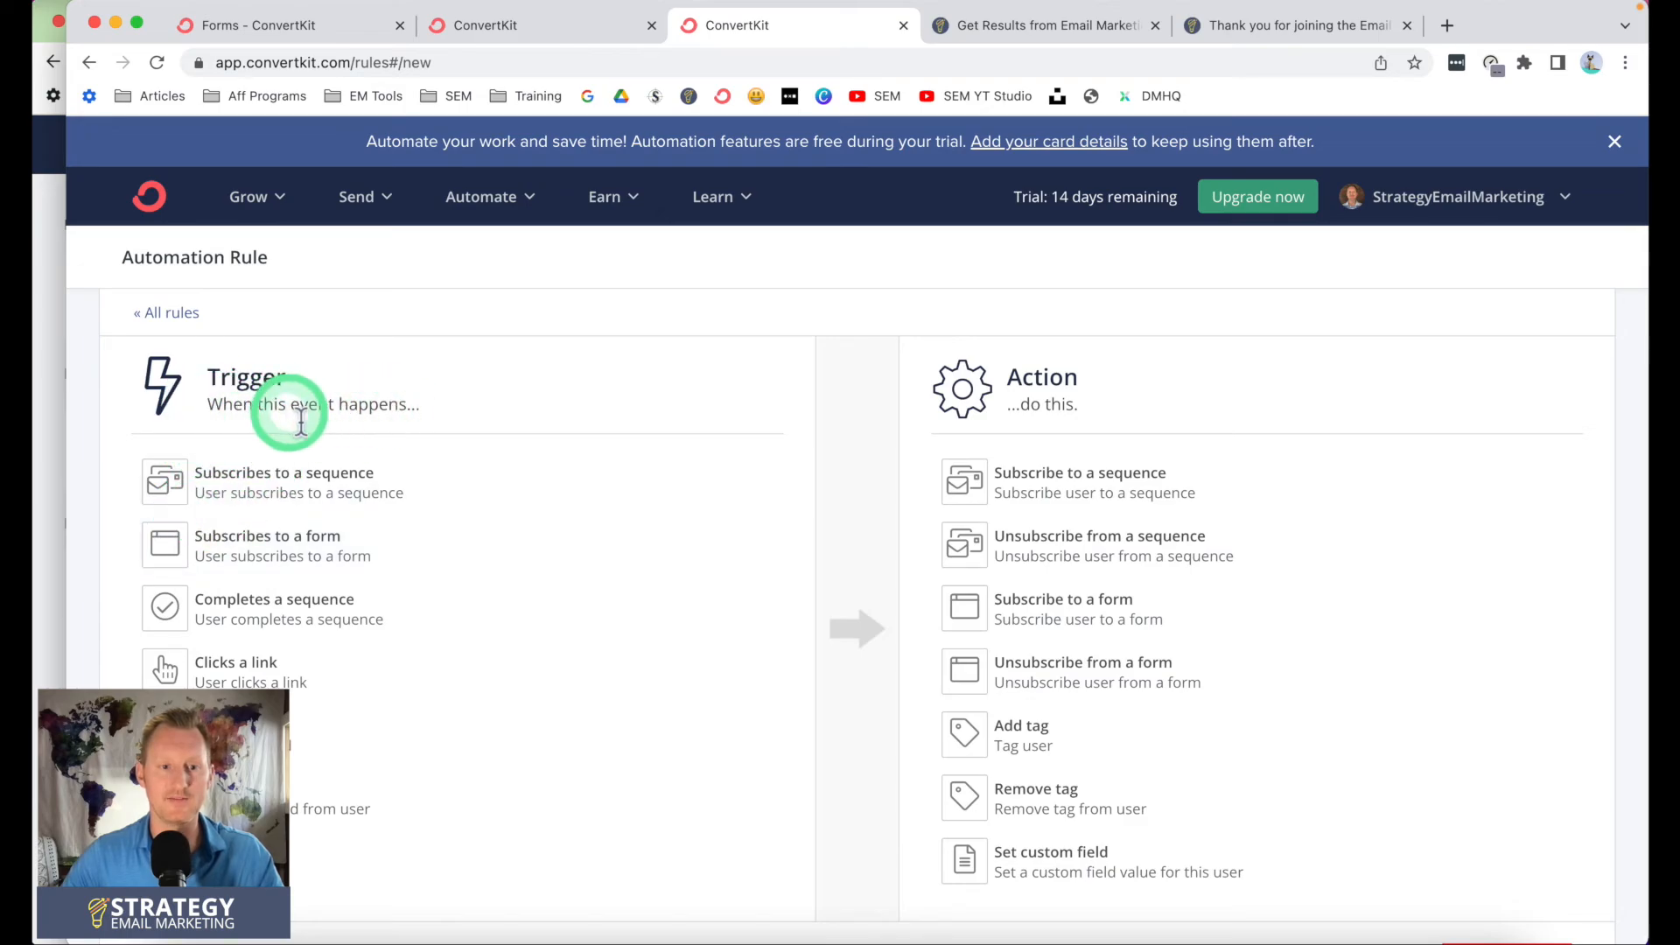
{"action": "left_click", "coordinate": [232, 563]}
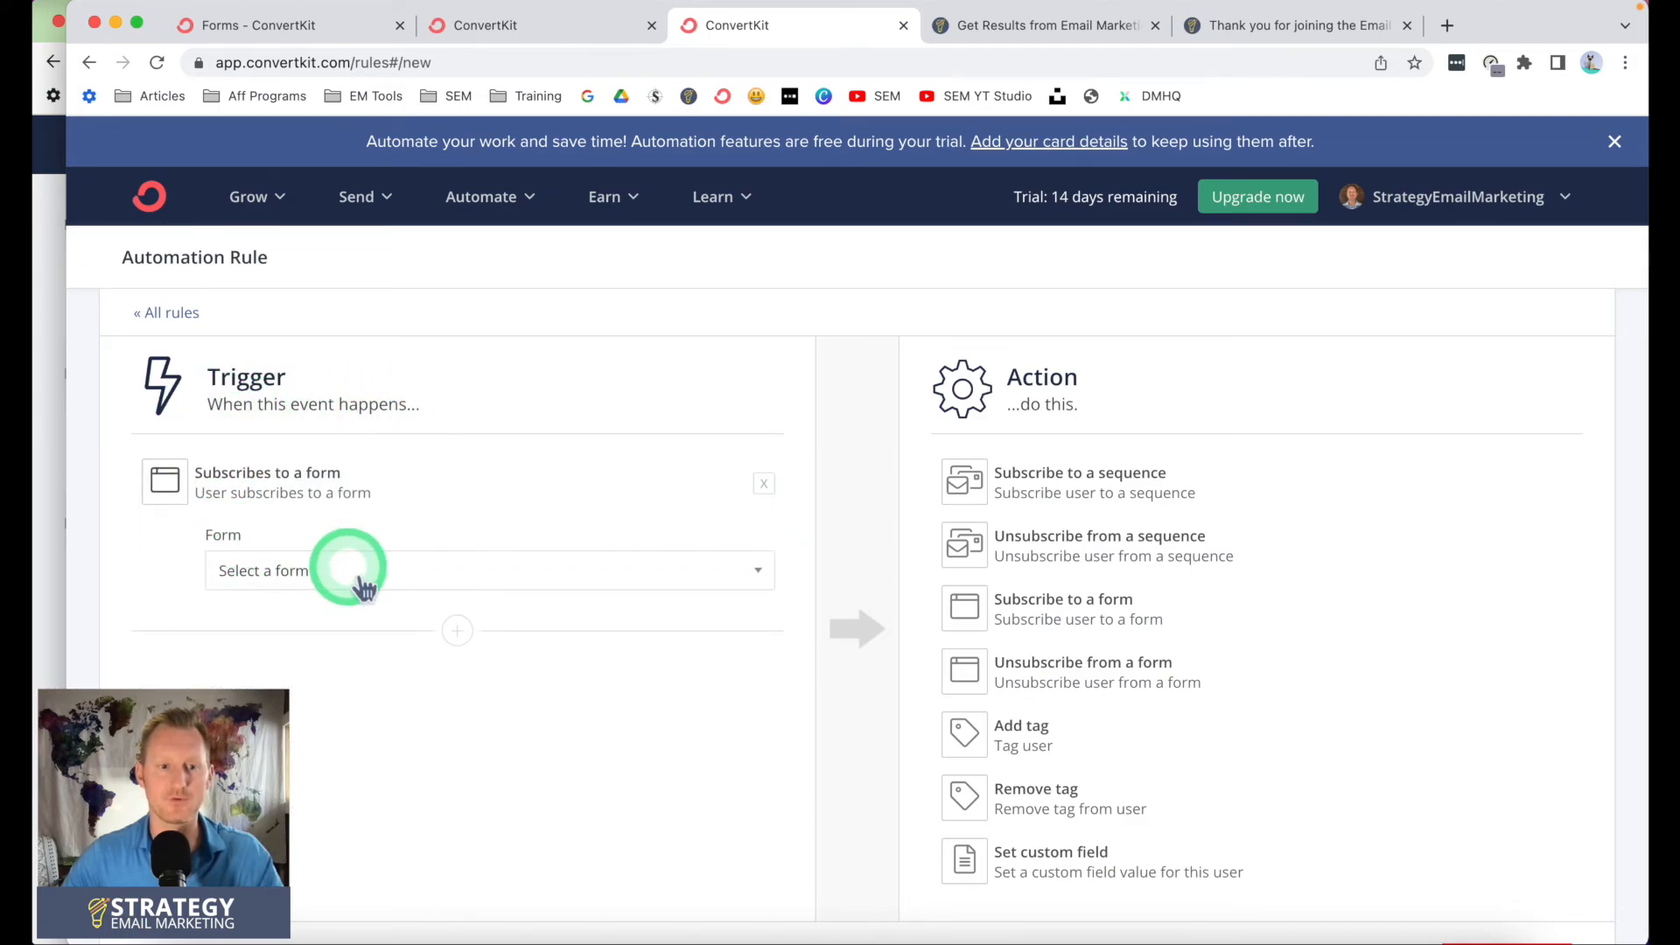
{"action": "left_click", "coordinate": [339, 570]}
{"action": "left_click", "coordinate": [350, 594]}
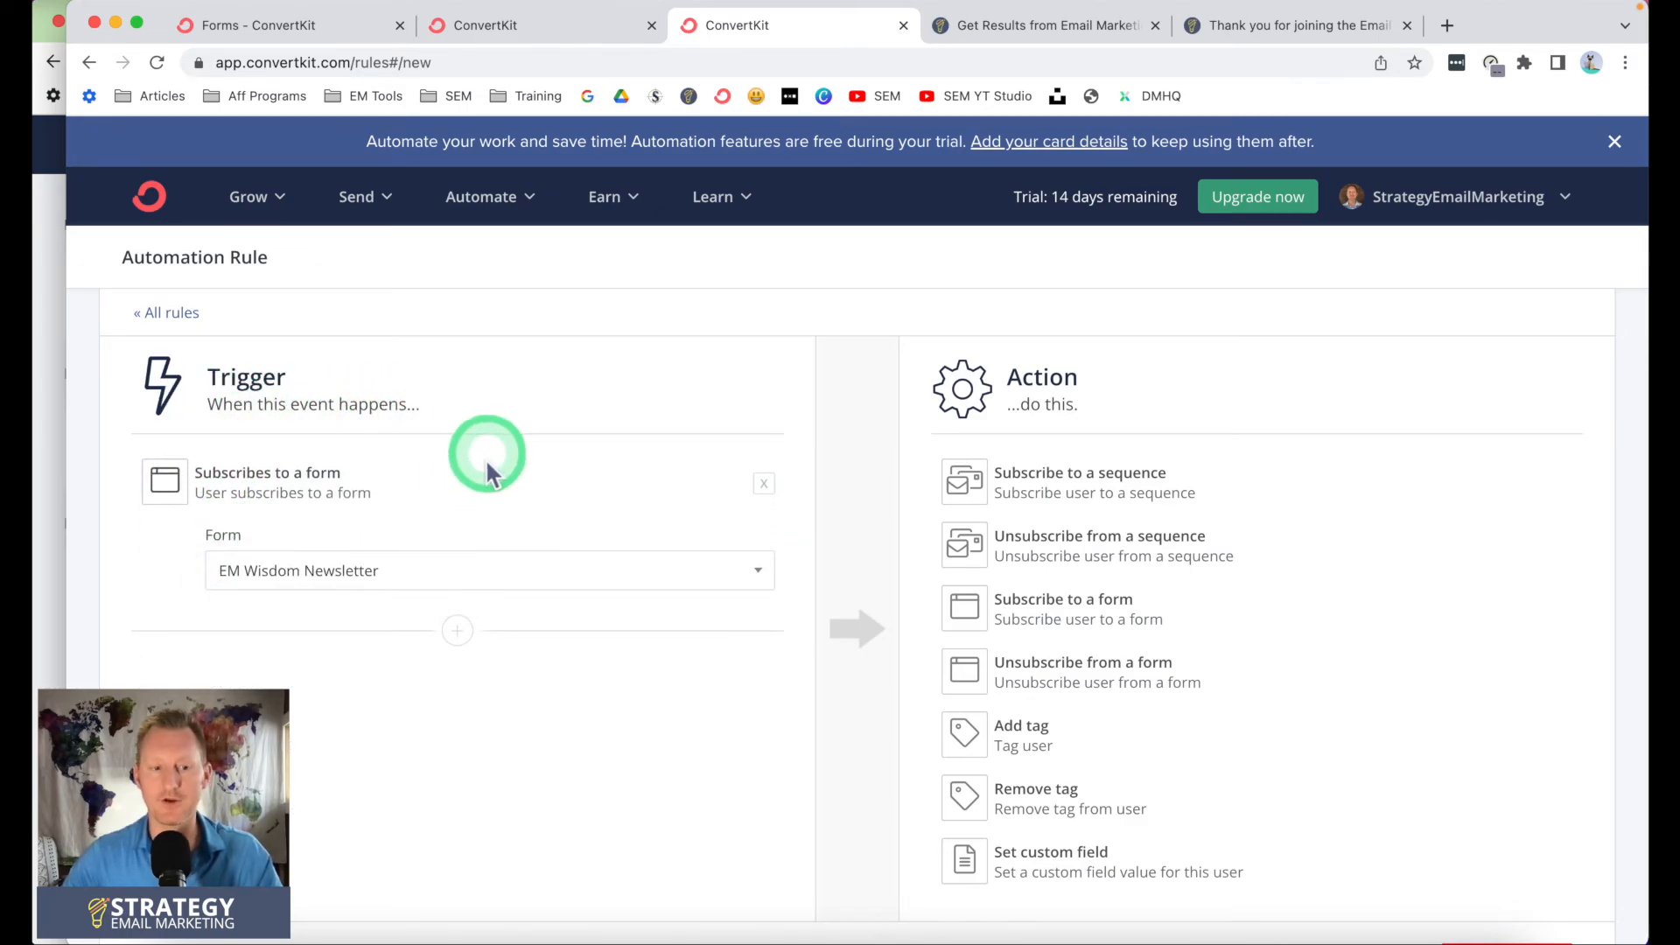
Set the rule's action to subscribe the user to the Welcome Sequence - EM Wisdom Newsletter sequence
{"action": "left_click", "coordinate": [253, 573]}
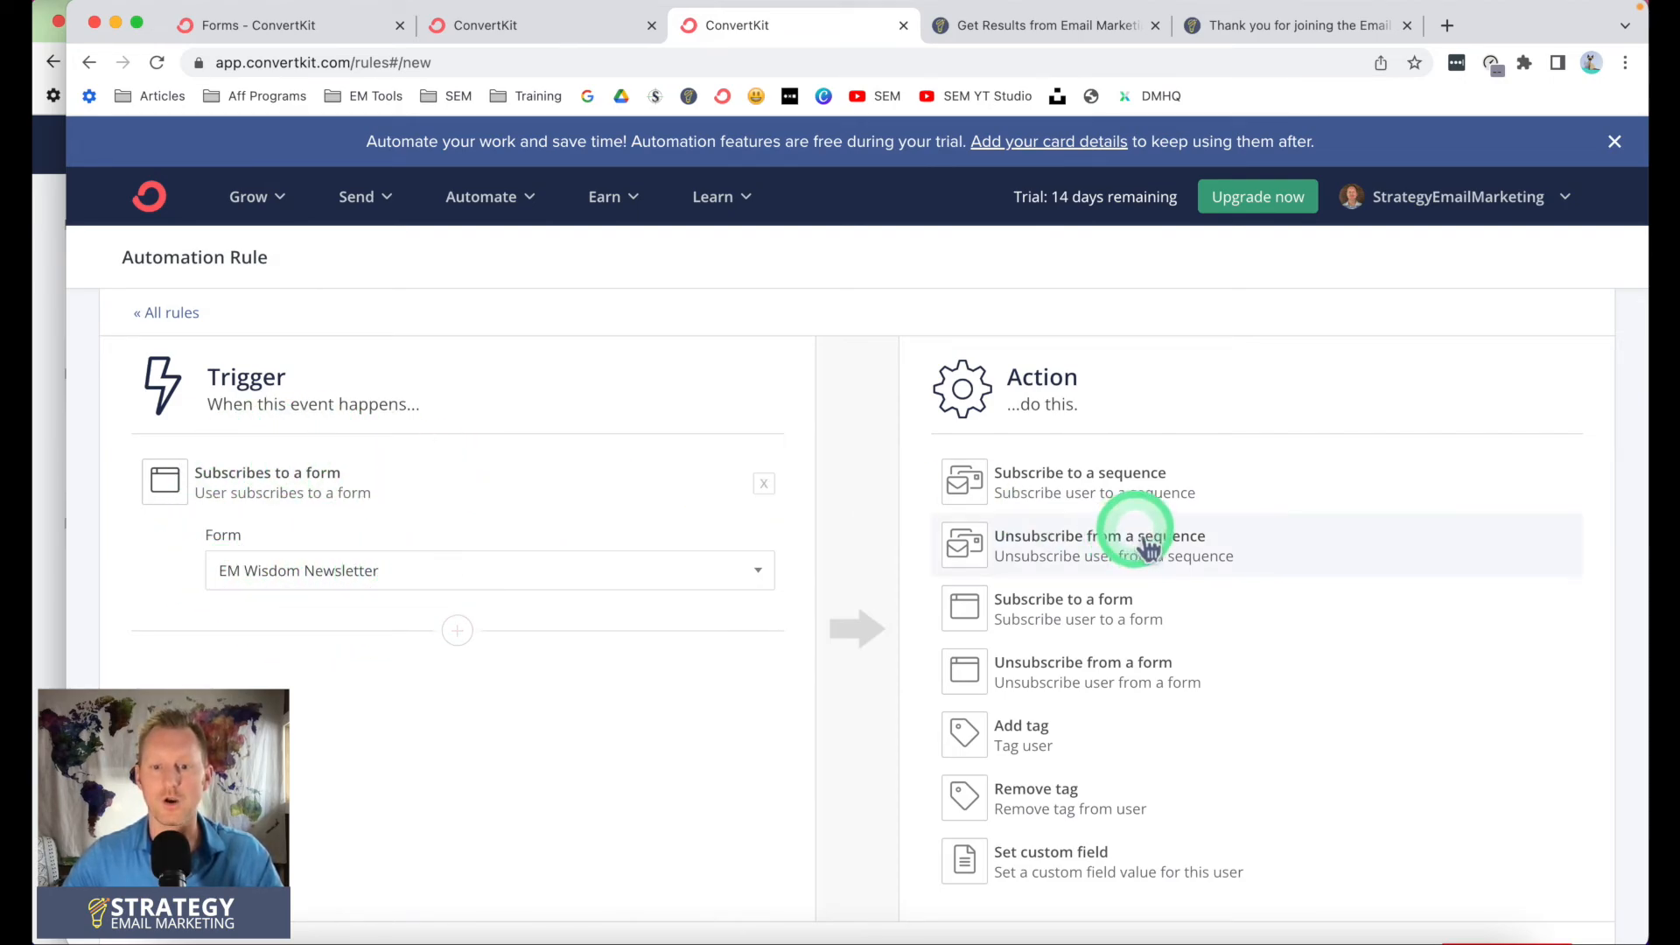
{"action": "scroll", "coordinate": [1066, 731], "scroll_direction": "down", "scroll_amount": 1}
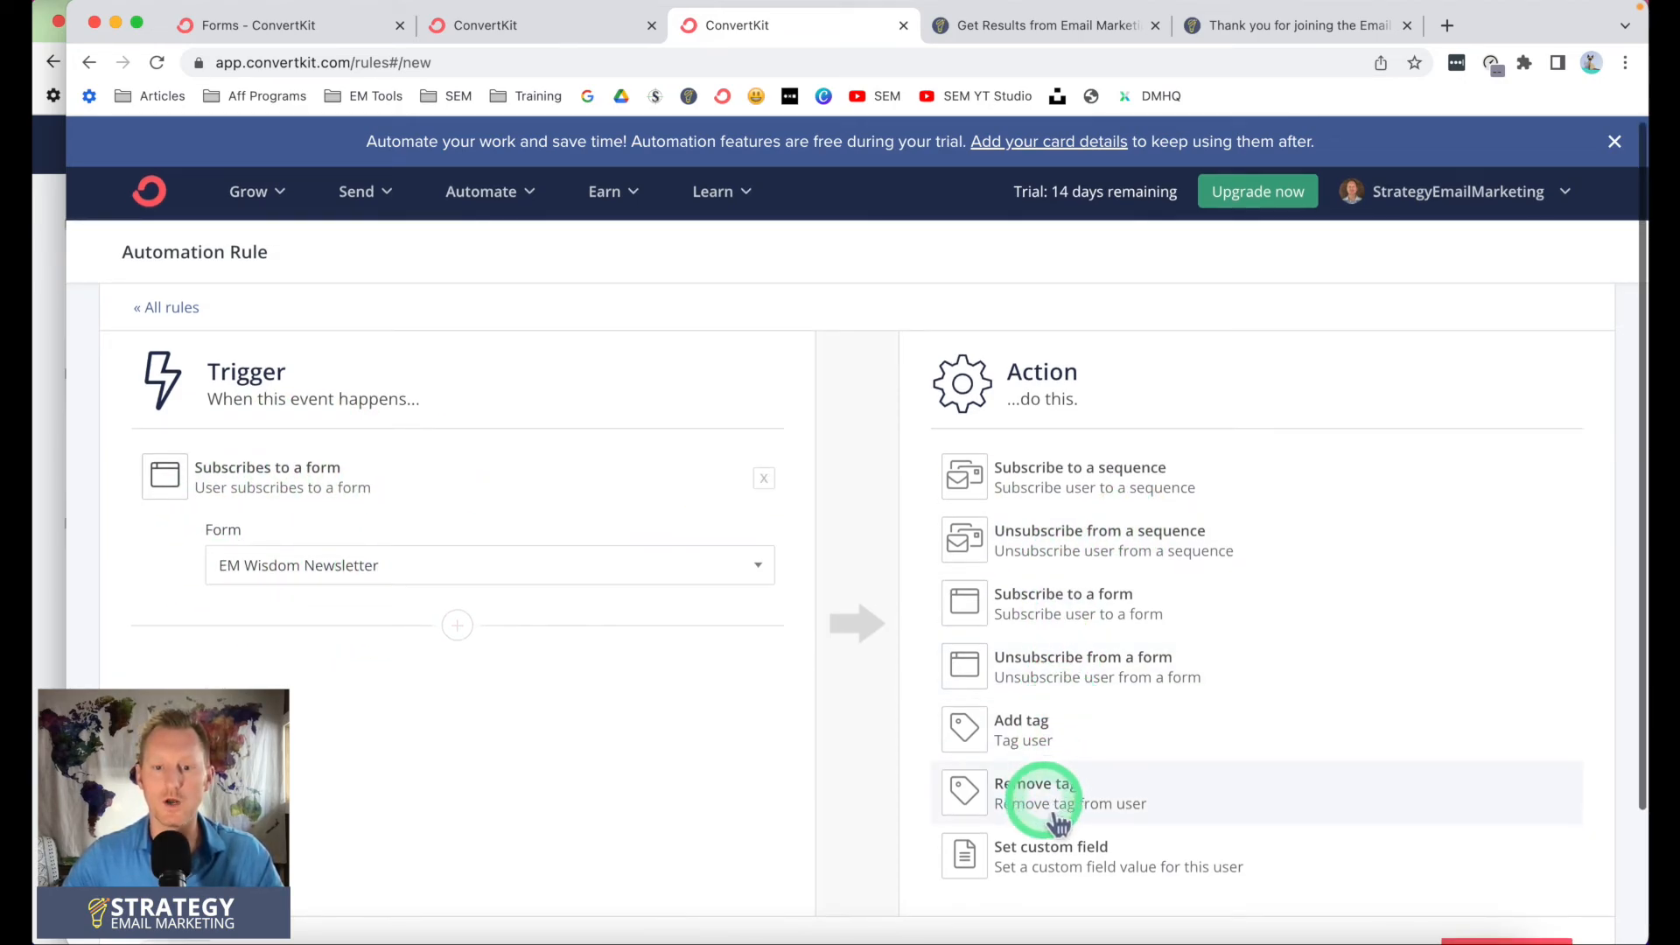
{"action": "left_click", "coordinate": [1057, 482]}
{"action": "left_click", "coordinate": [1083, 578]}
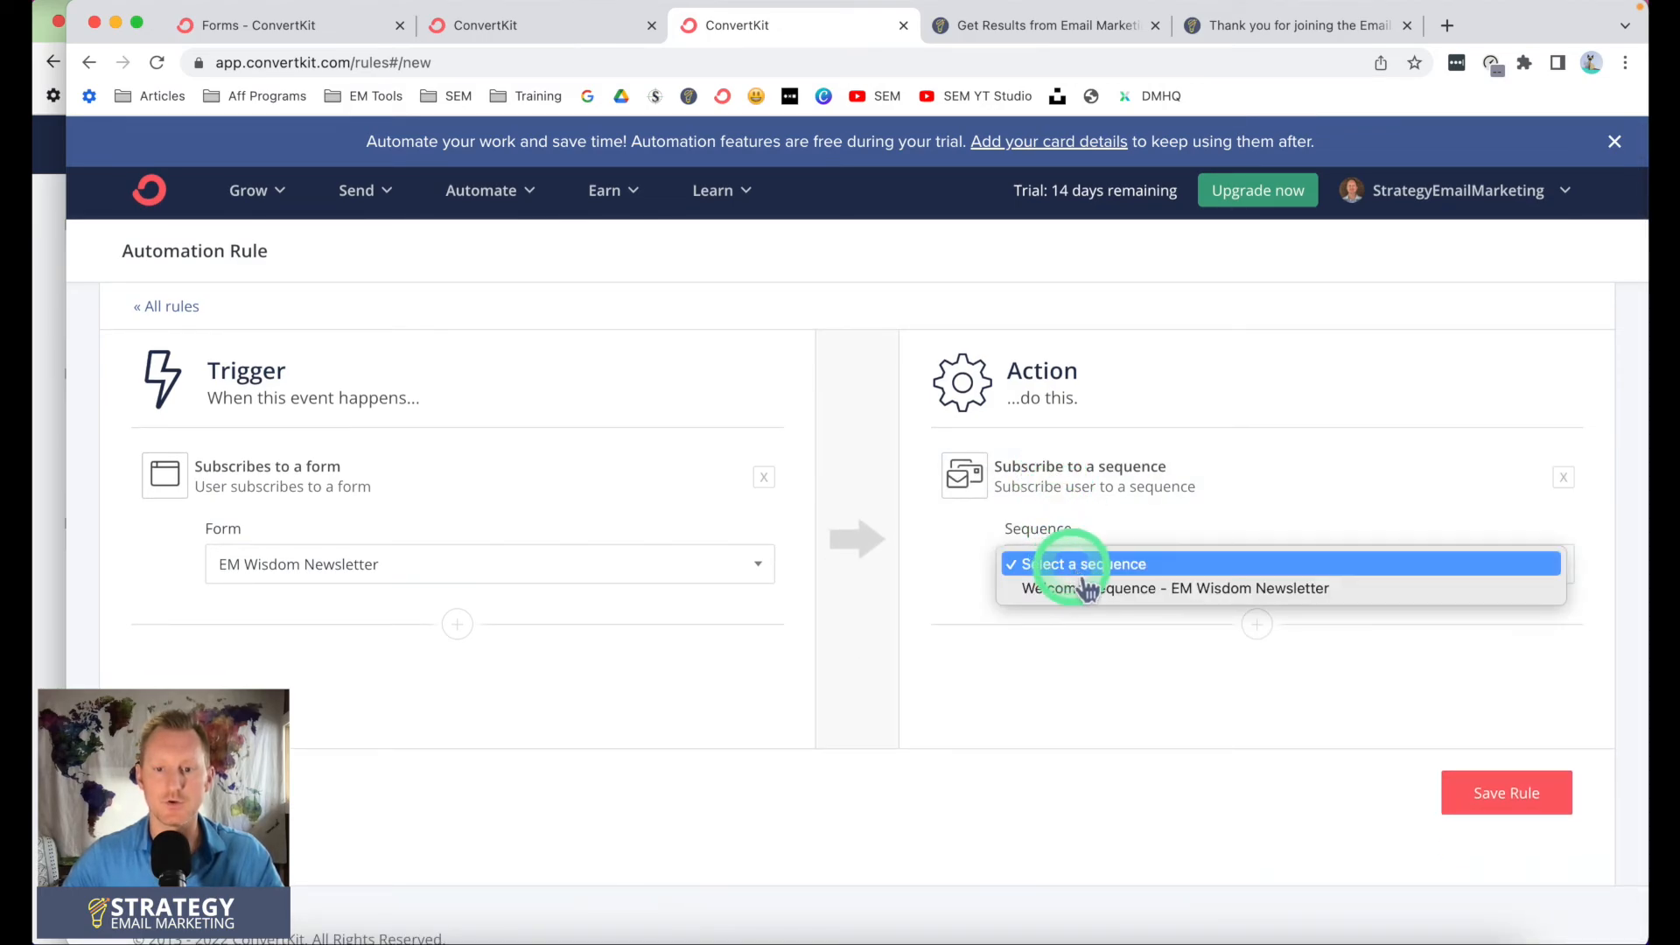
{"action": "left_click", "coordinate": [1085, 589]}
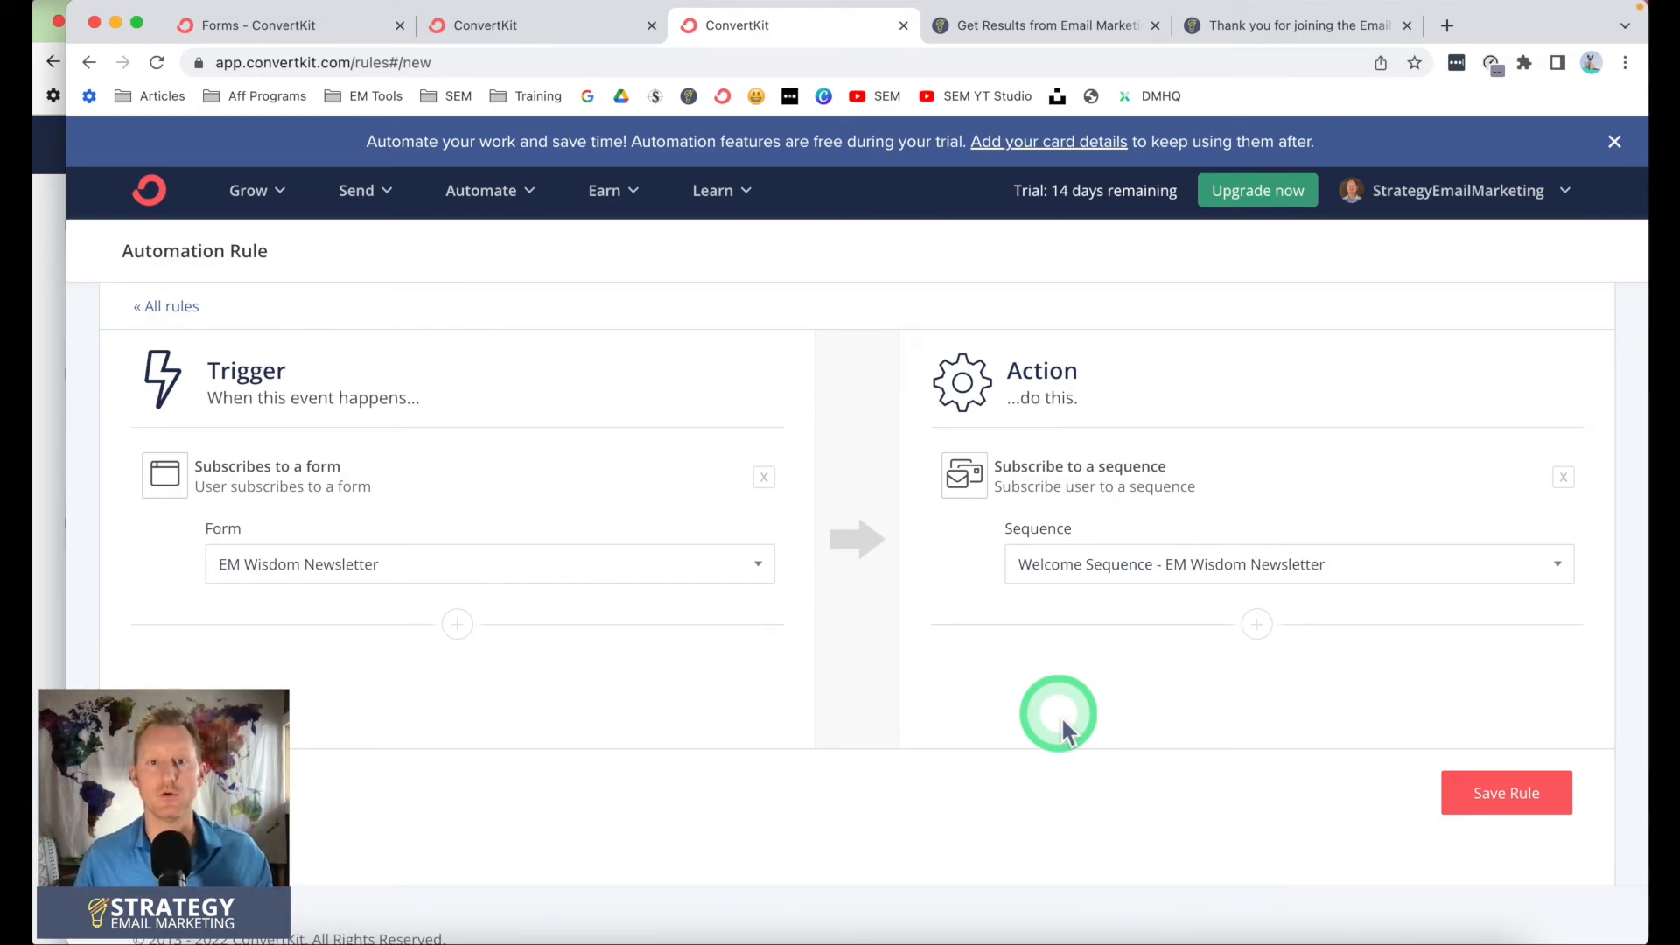
{"action": "left_click", "coordinate": [1323, 567]}
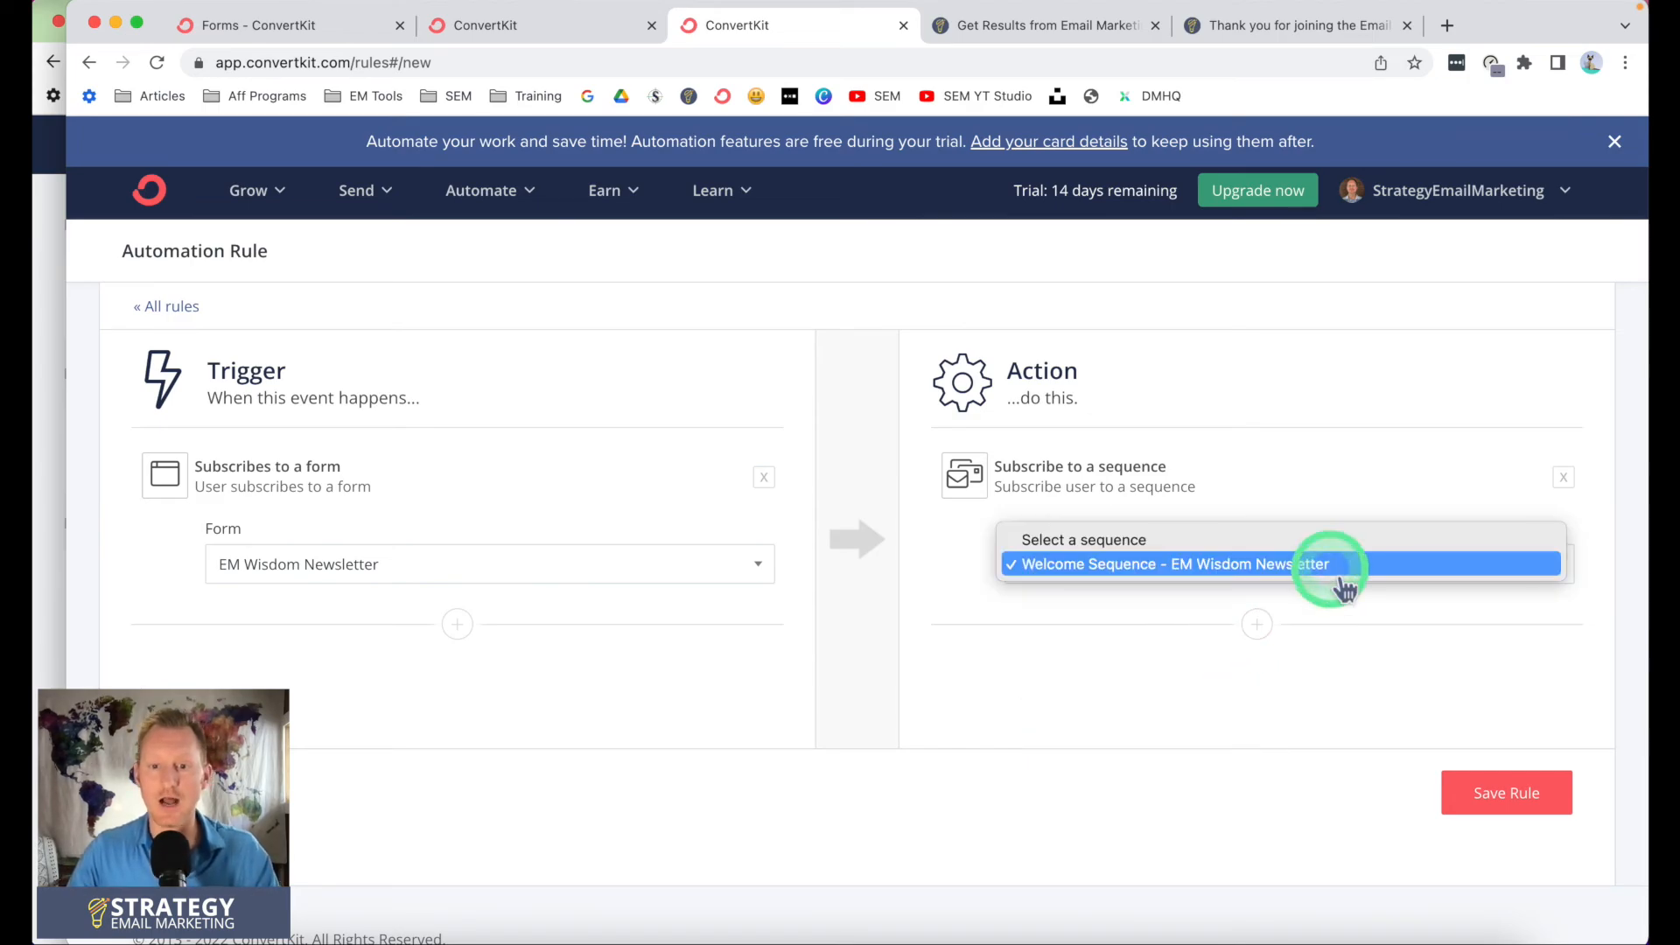
{"action": "left_click", "coordinate": [1273, 490]}
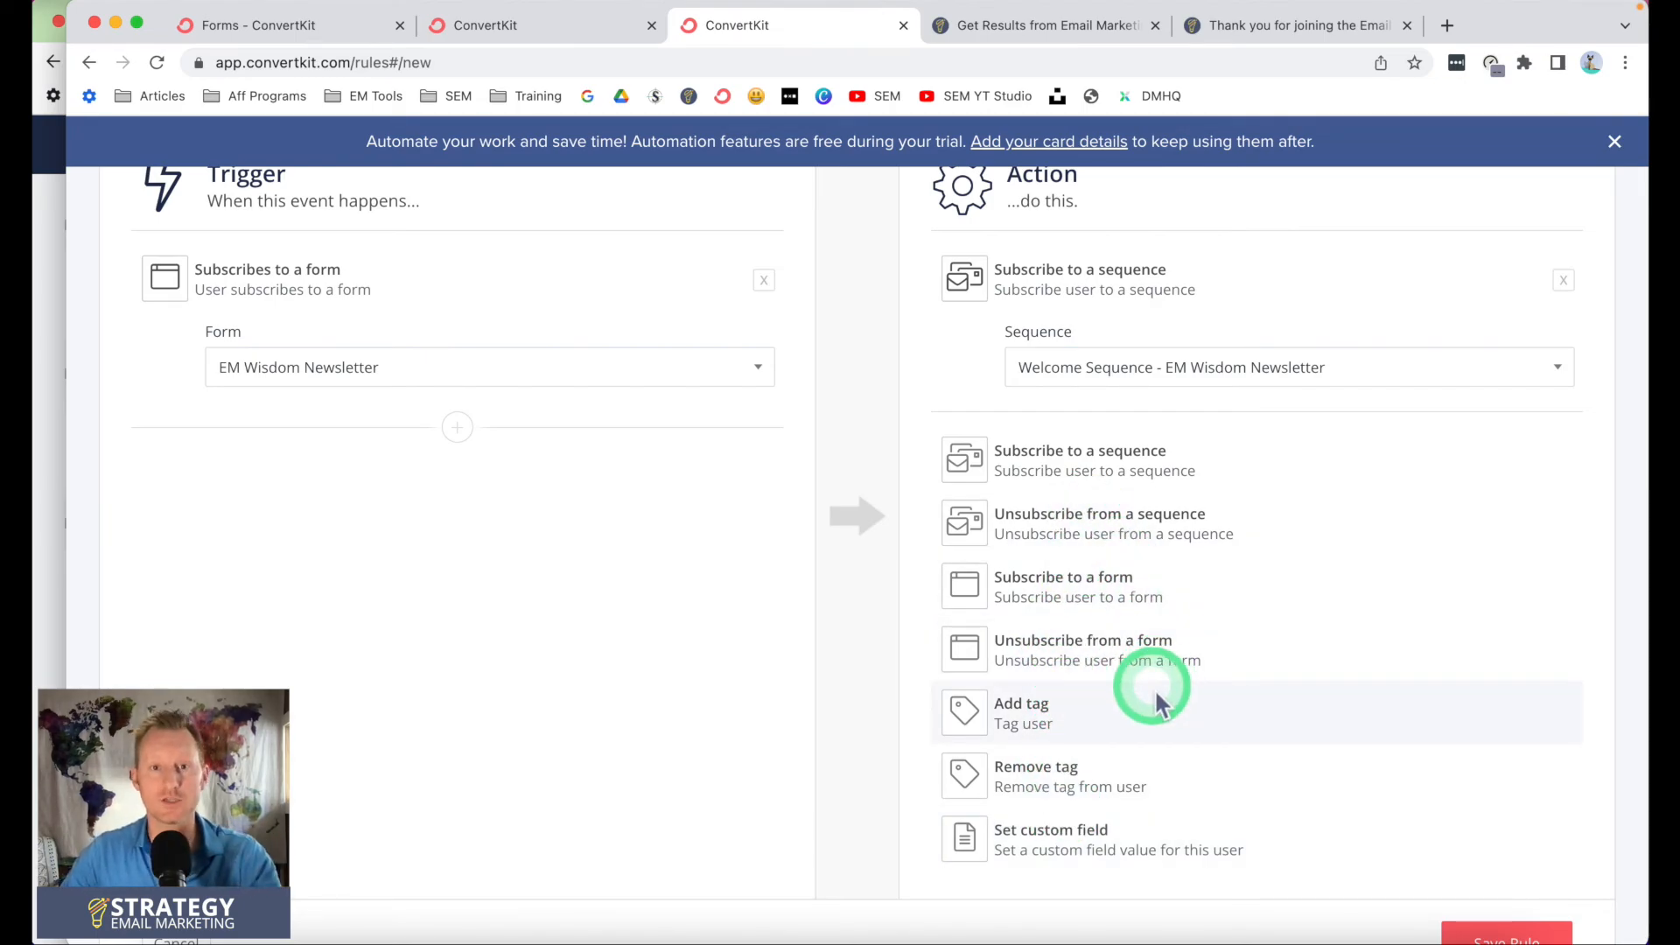
Close the choices for an additional action without adding one, and save the automation rule
{"action": "scroll", "coordinate": [1154, 690], "scroll_direction": "up", "scroll_amount": 3}
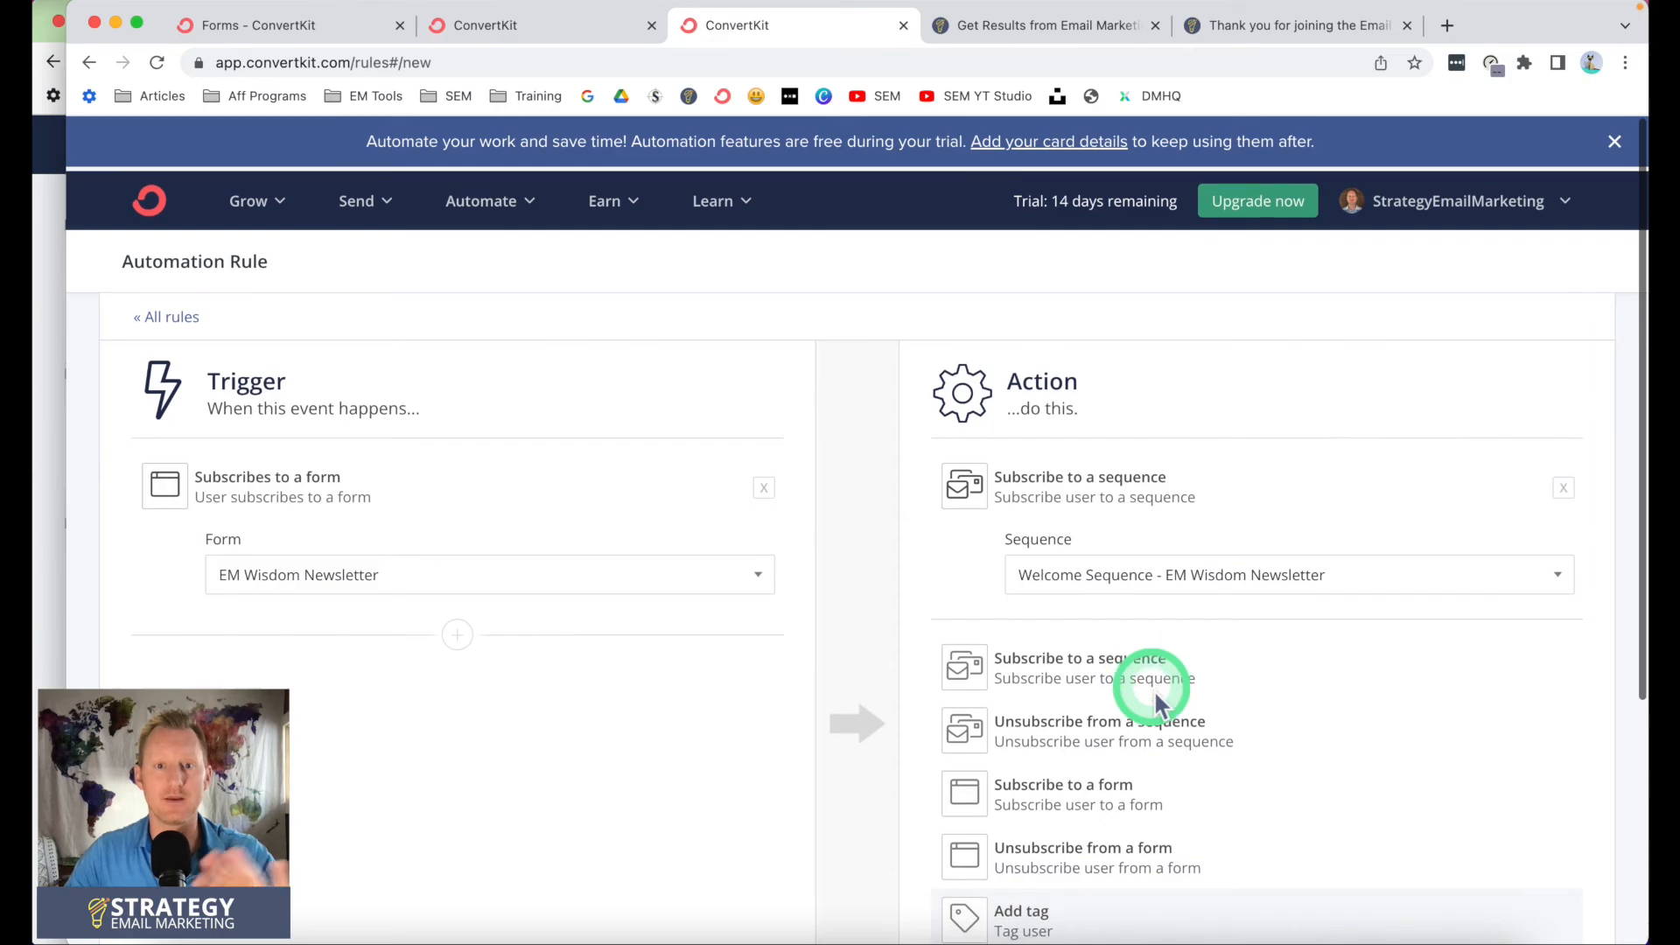
{"action": "left_click", "coordinate": [875, 396]}
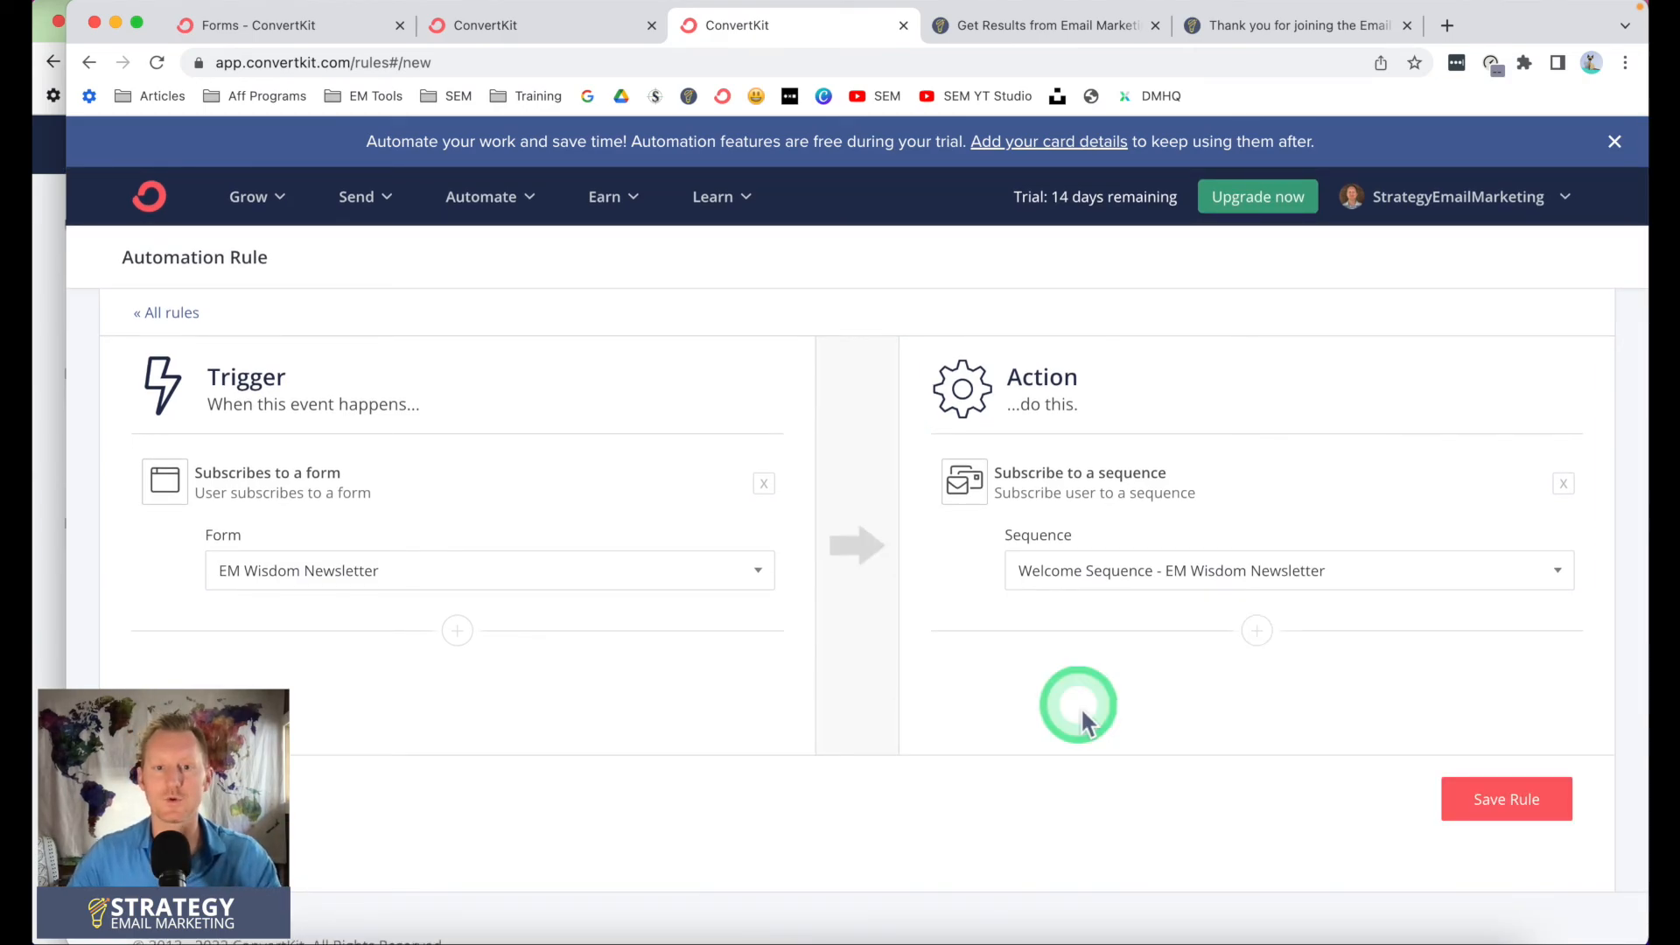
{"action": "left_click", "coordinate": [1500, 800]}
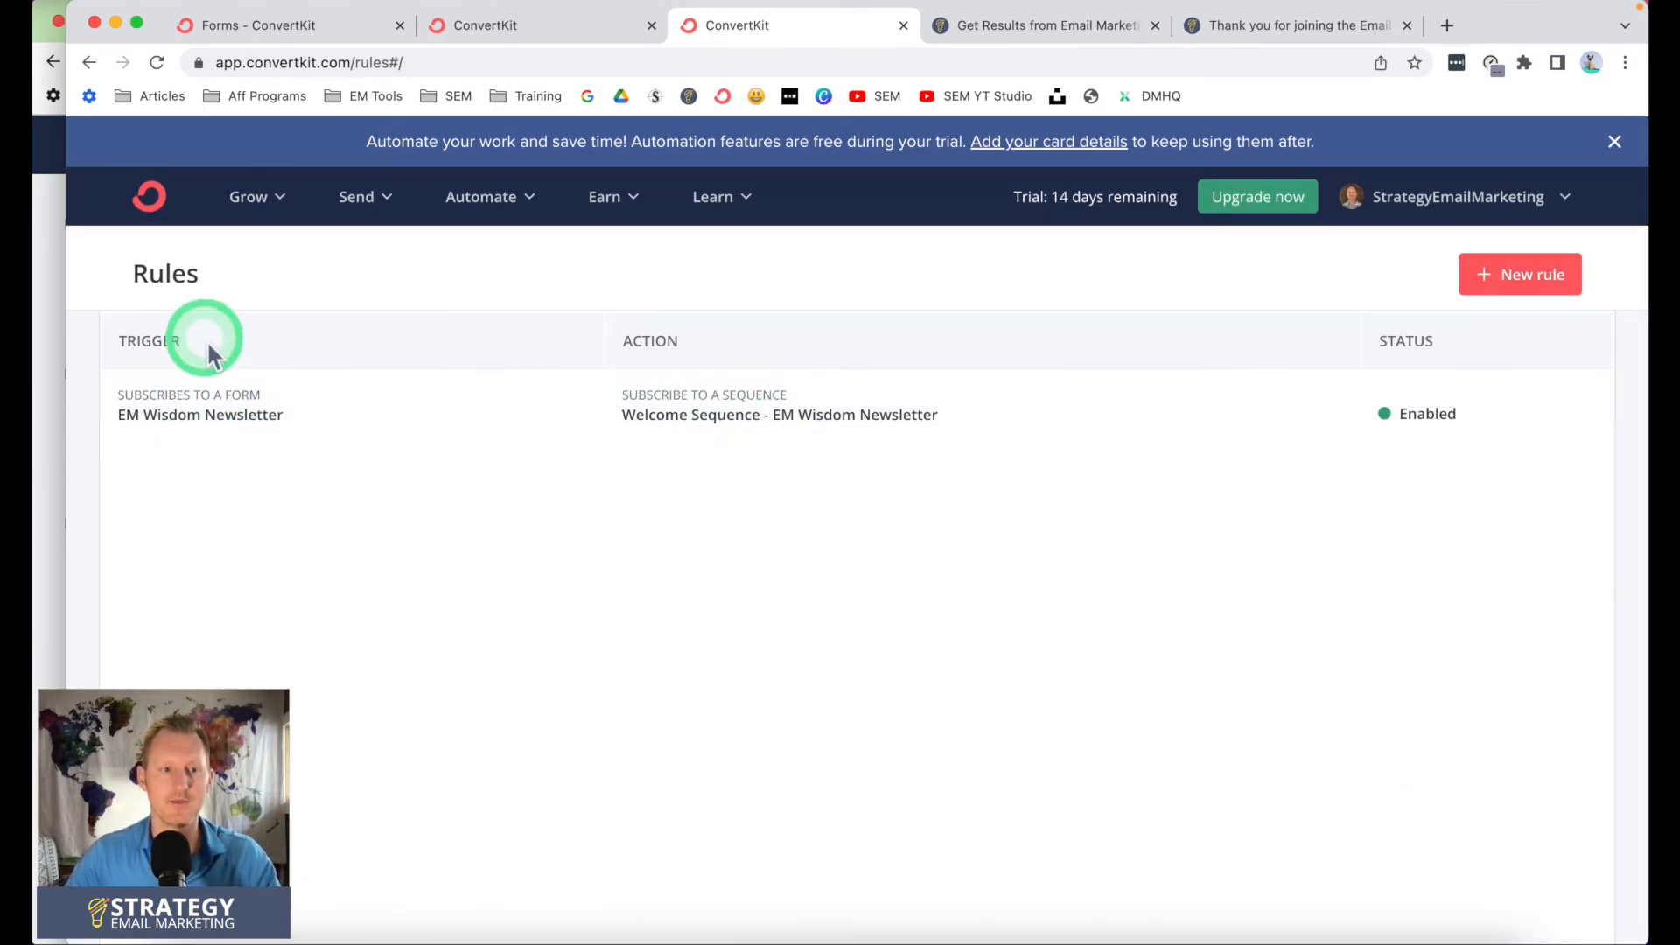